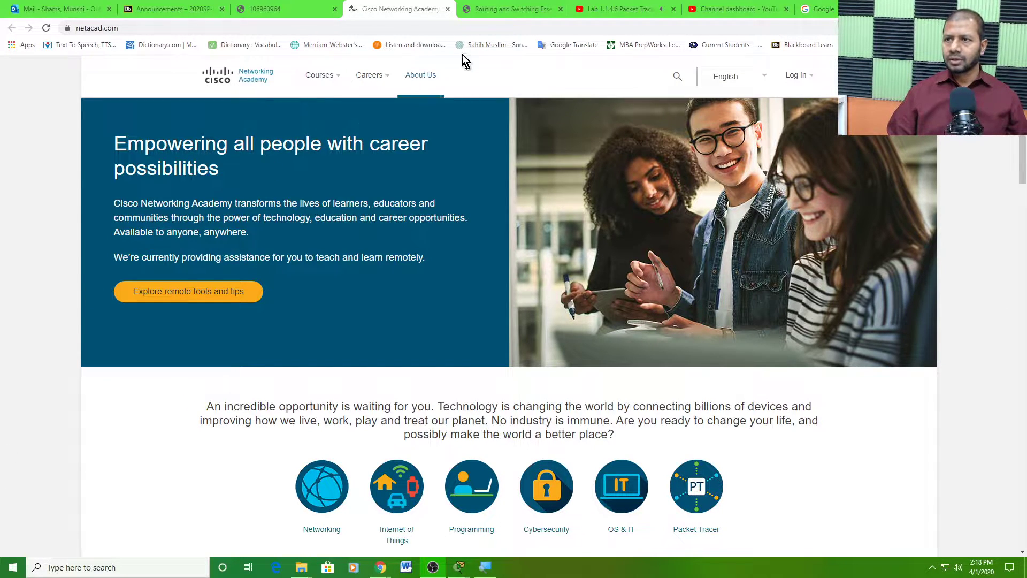
- Open page 1.1.4.6, 'Lab - Configuring Basic Router Settings with IOS CLI', via the course index topic 1.1.4
click(505, 10)
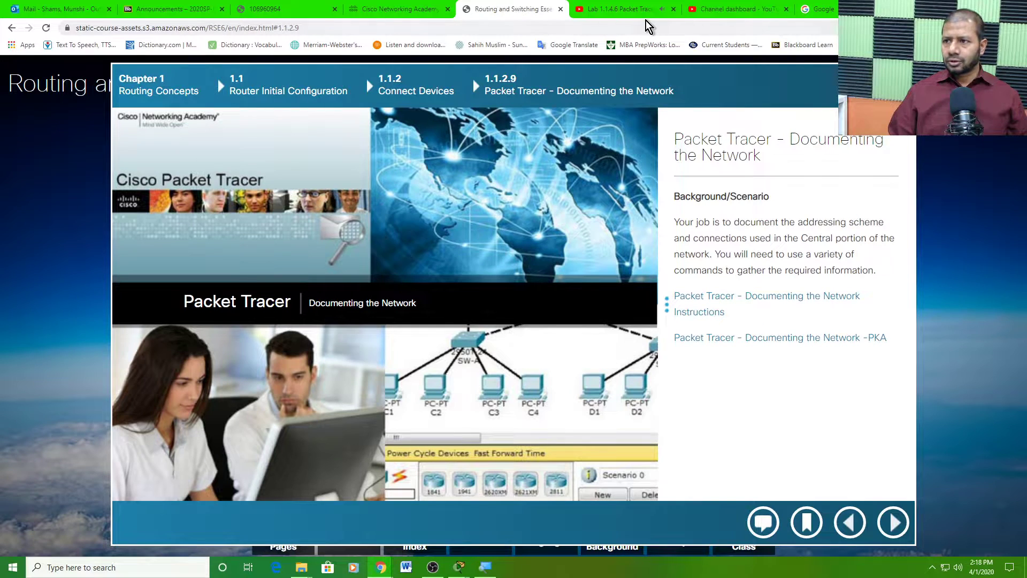
click(289, 10)
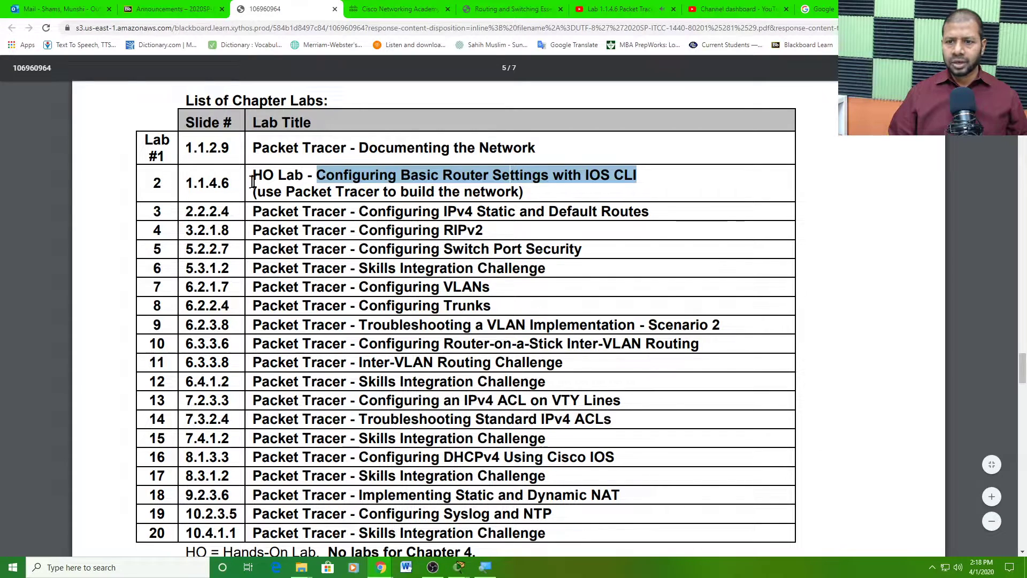
click(444, 10)
click(472, 9)
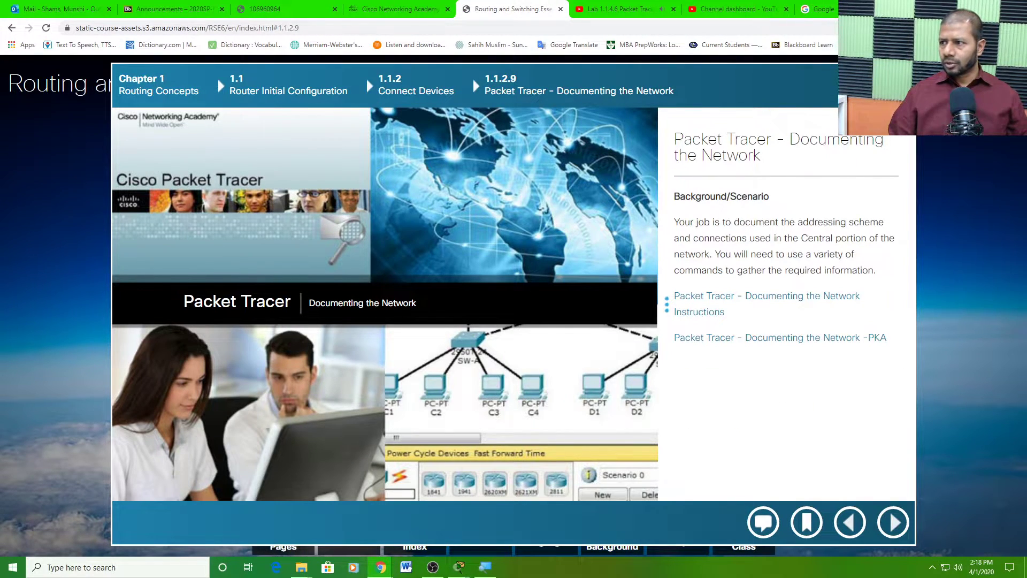
click(472, 78)
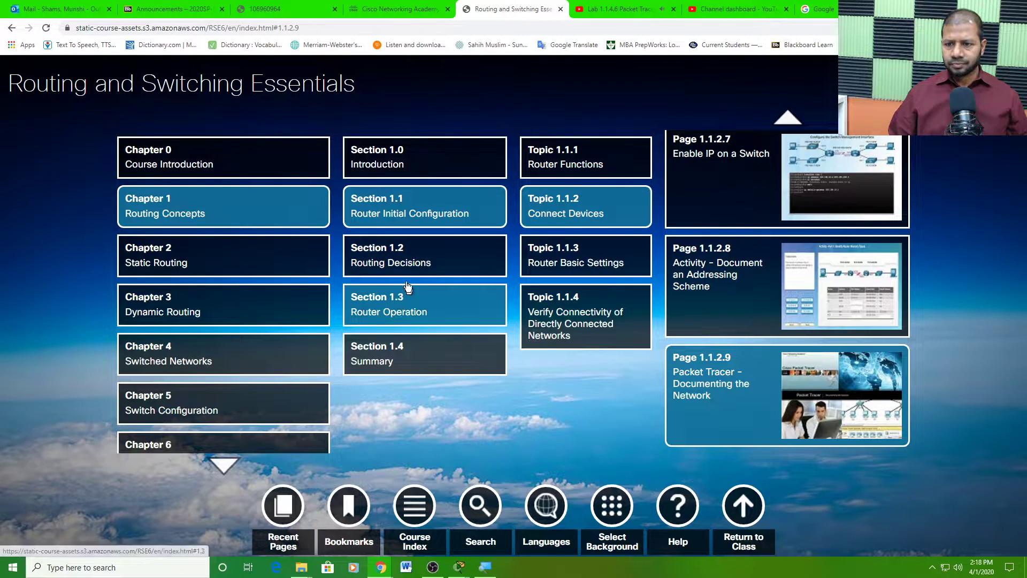
click(575, 317)
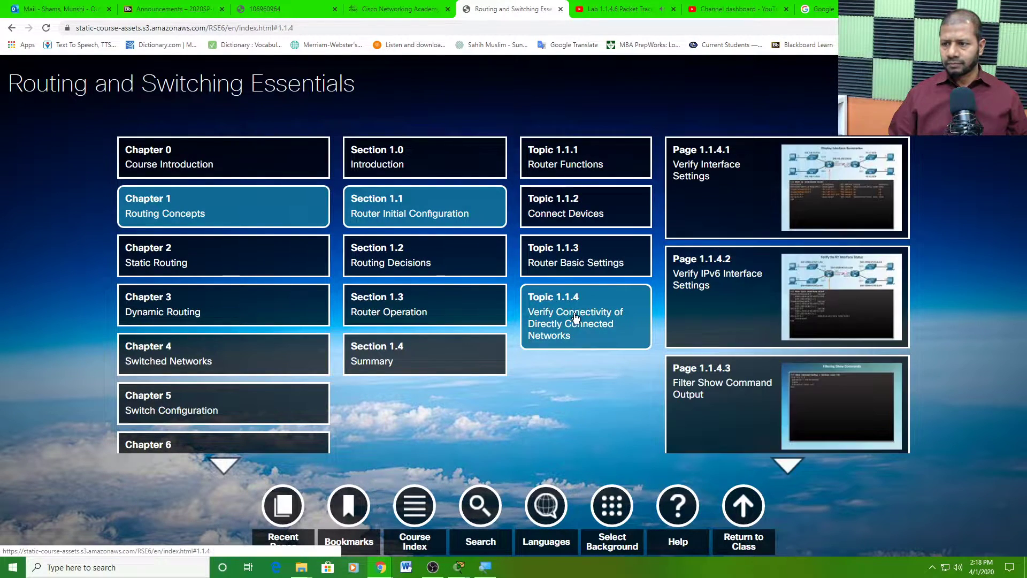
click(787, 463)
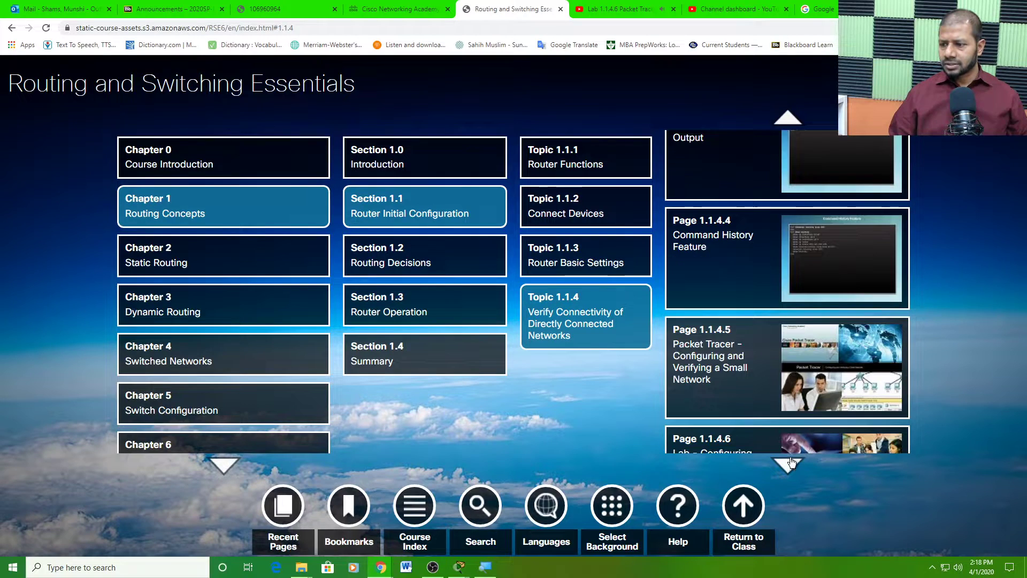
click(790, 446)
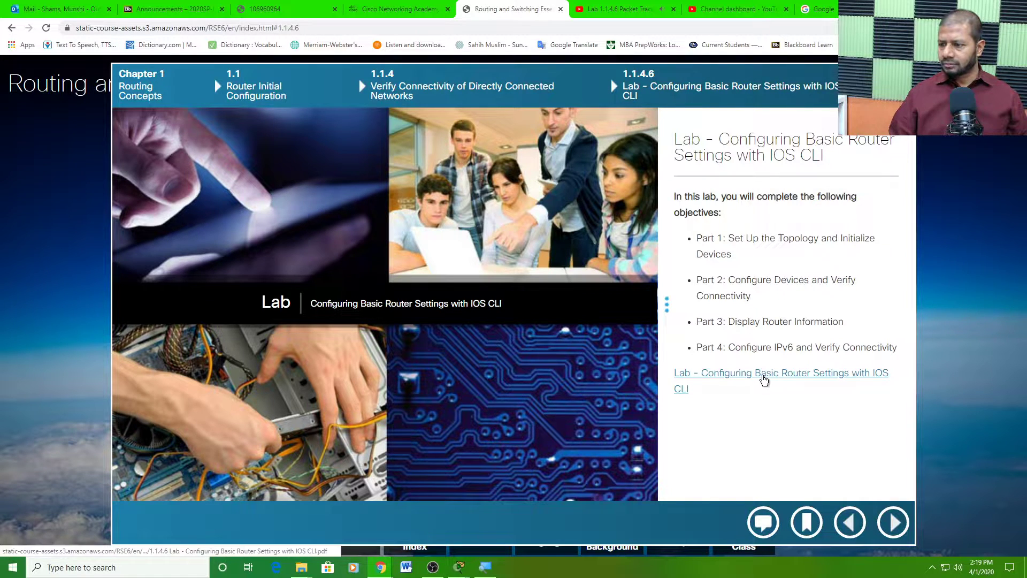
- Open the Lab 1.1.4.6 instructions PDF in its own tab
click(763, 378)
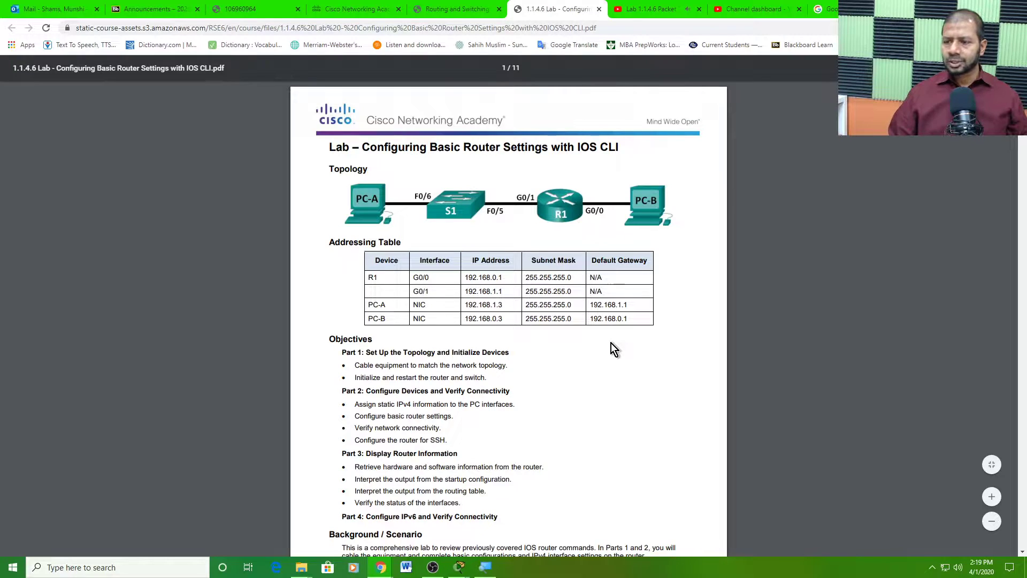
scroll(621, 331, down, 2)
scroll(620, 332, up, 2)
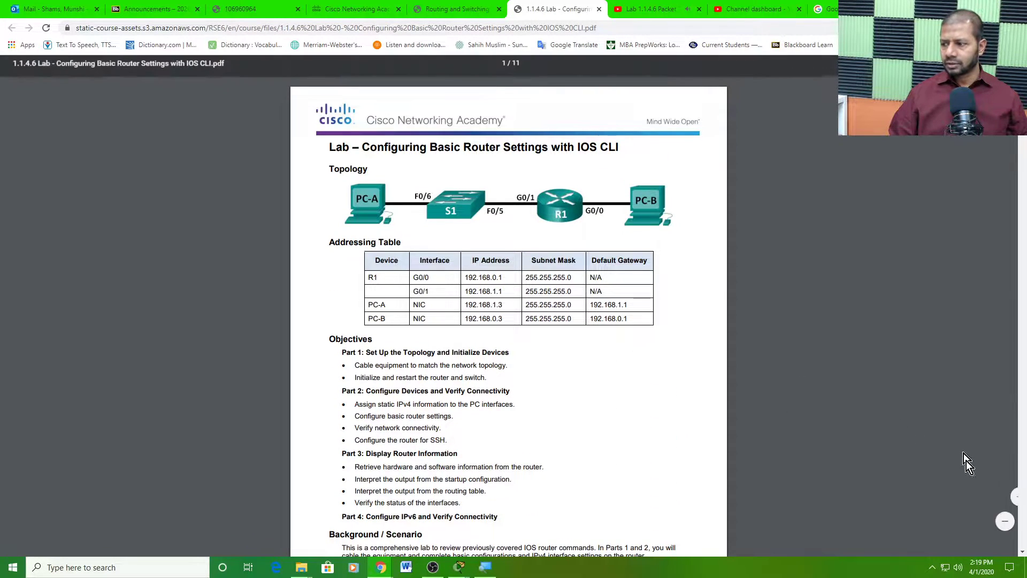
- Zoom the lab PDF in five steps, scroll through it, and return to the top
click(994, 499)
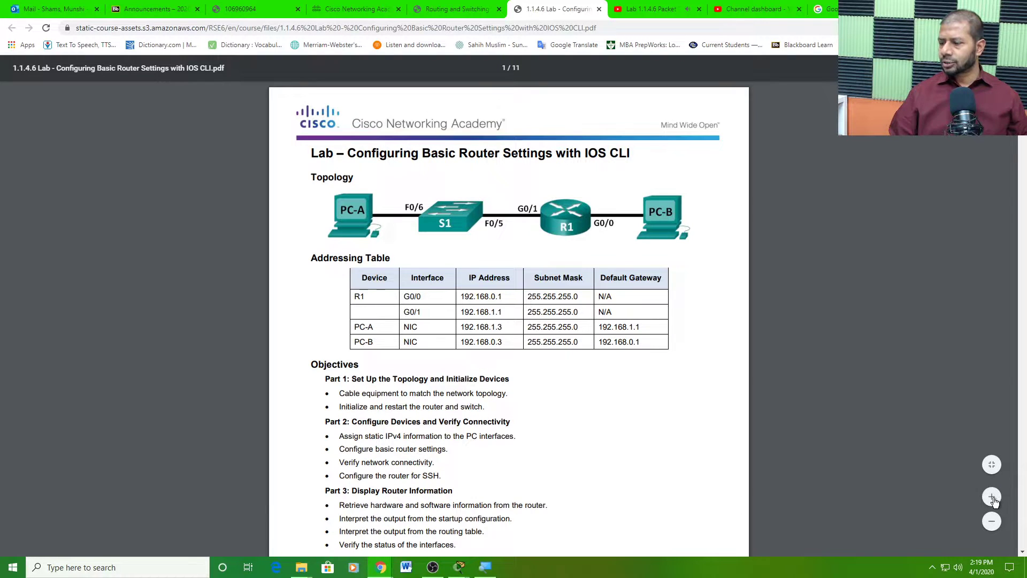
click(991, 500)
click(991, 498)
click(991, 499)
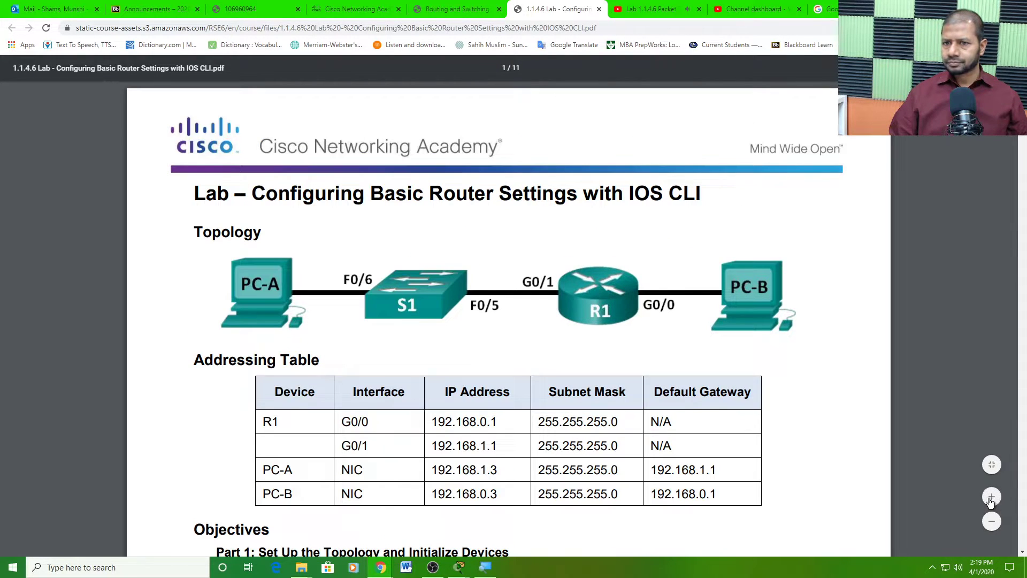
click(991, 499)
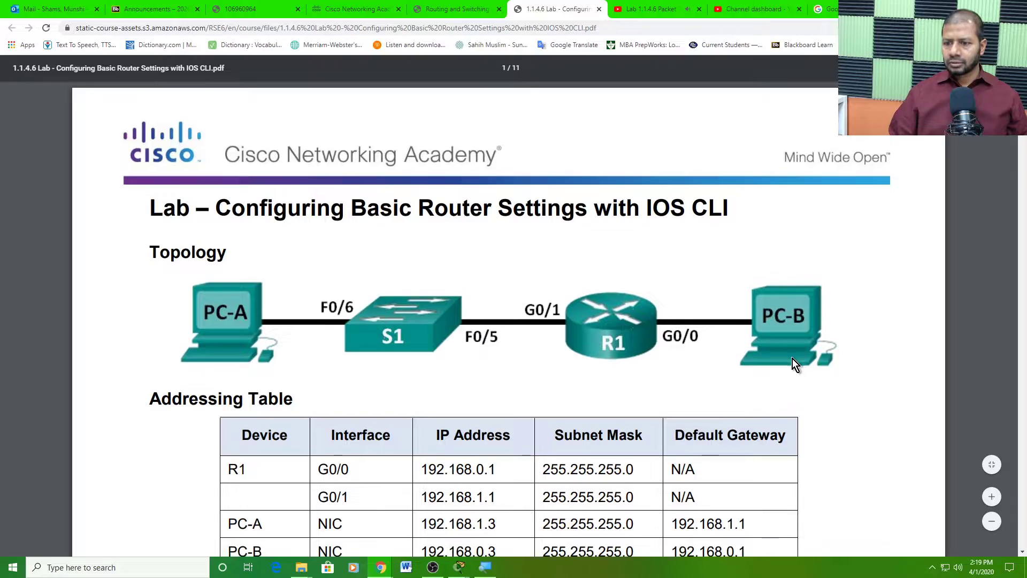
scroll(795, 363, down, 4)
scroll(795, 364, down, 15)
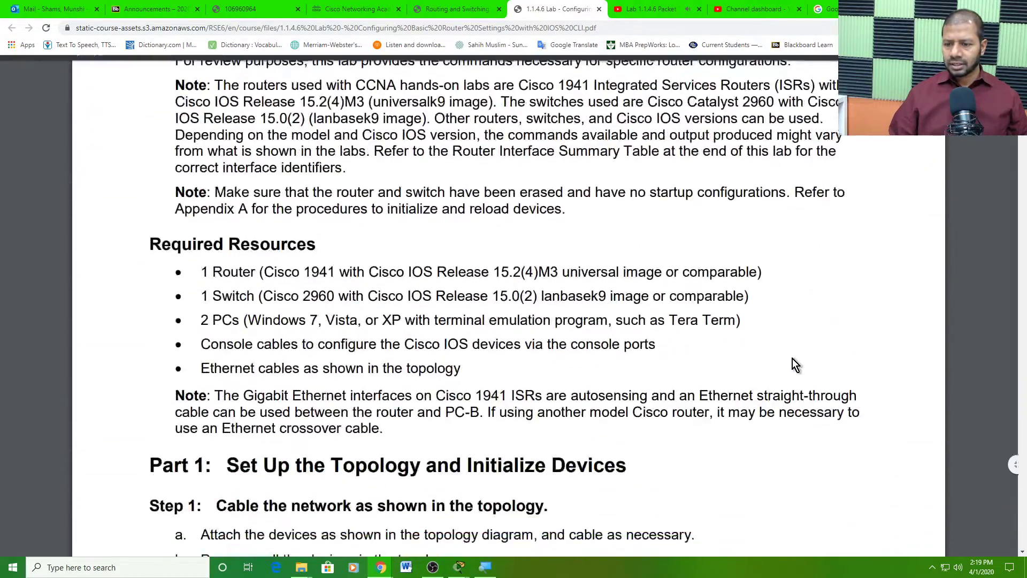
scroll(791, 359, down, 20)
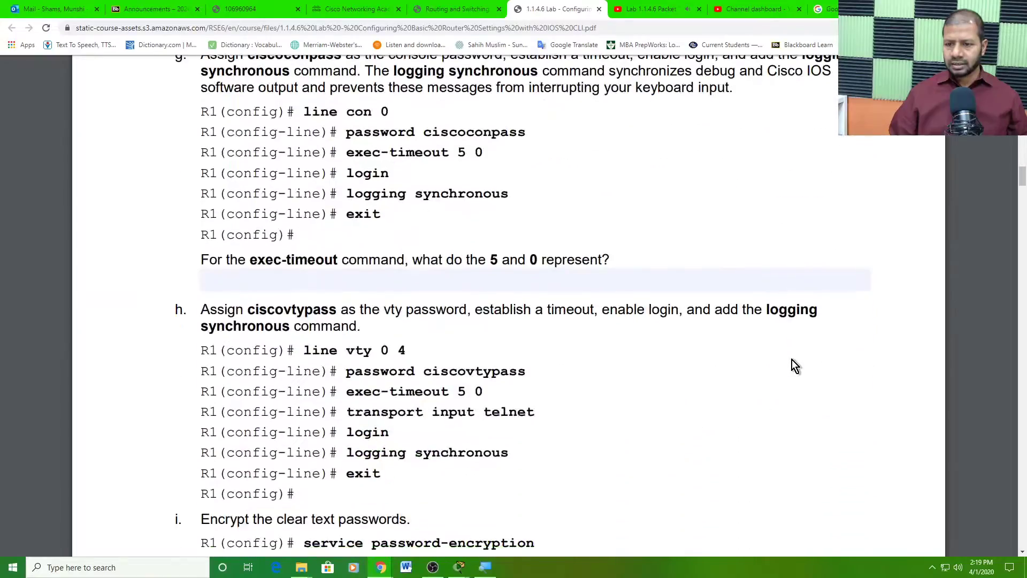
scroll(783, 353, up, 1)
click(702, 388)
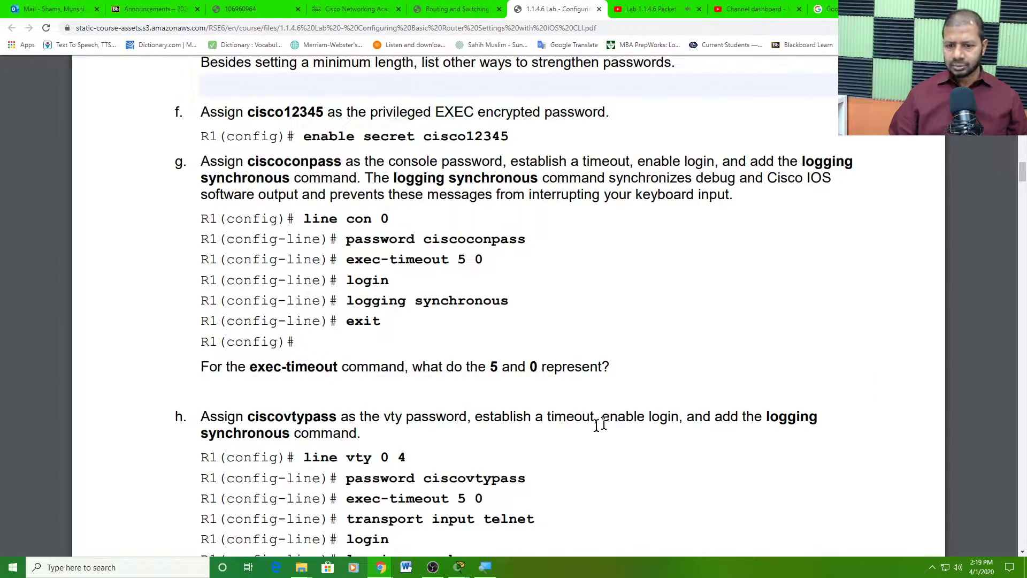
scroll(701, 385, up, 20)
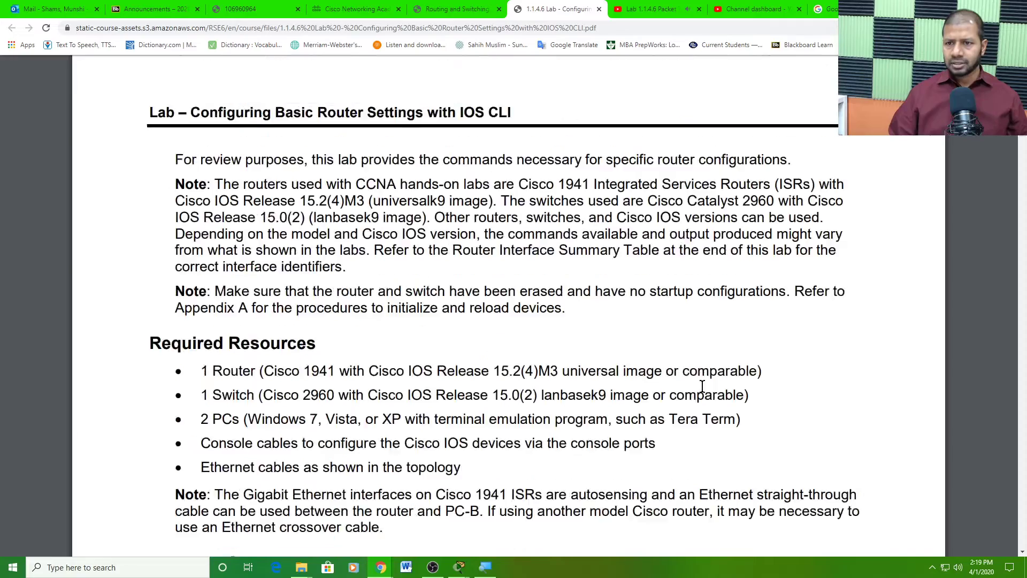
scroll(682, 384, up, 10)
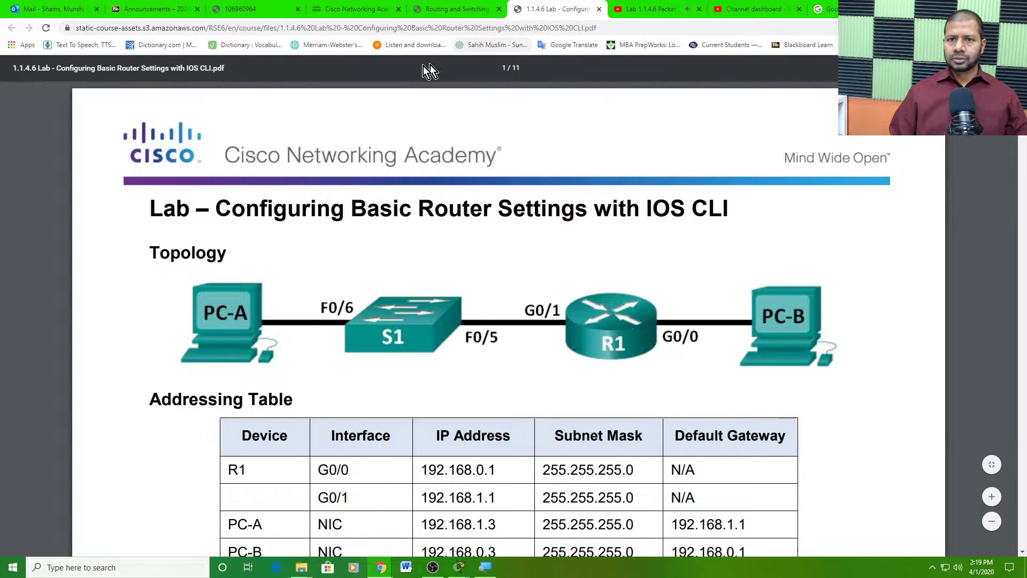
- Search Windows for 'packet' and launch Cisco Packet Tracer from the best match
click(83, 567)
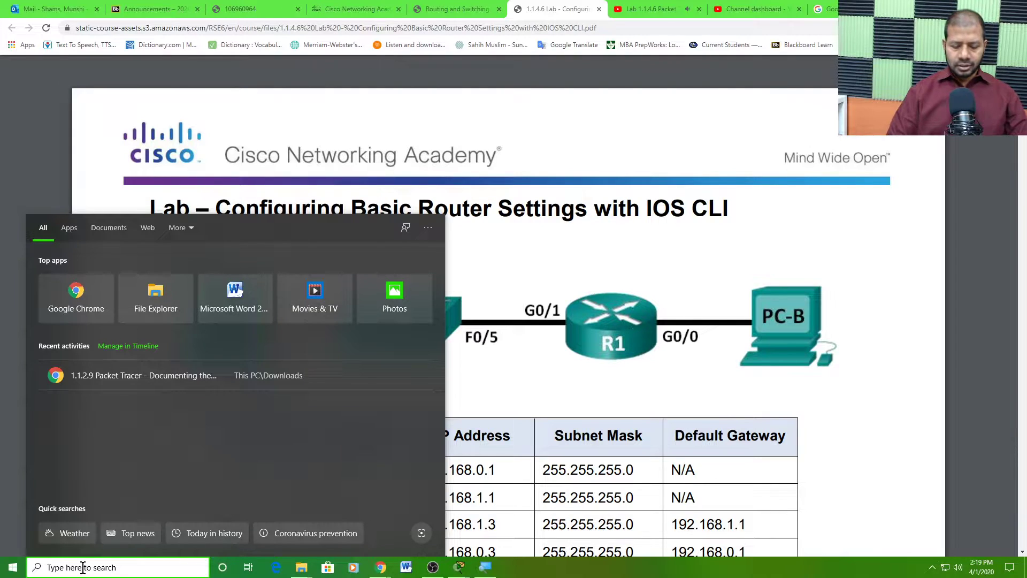
text(pack)
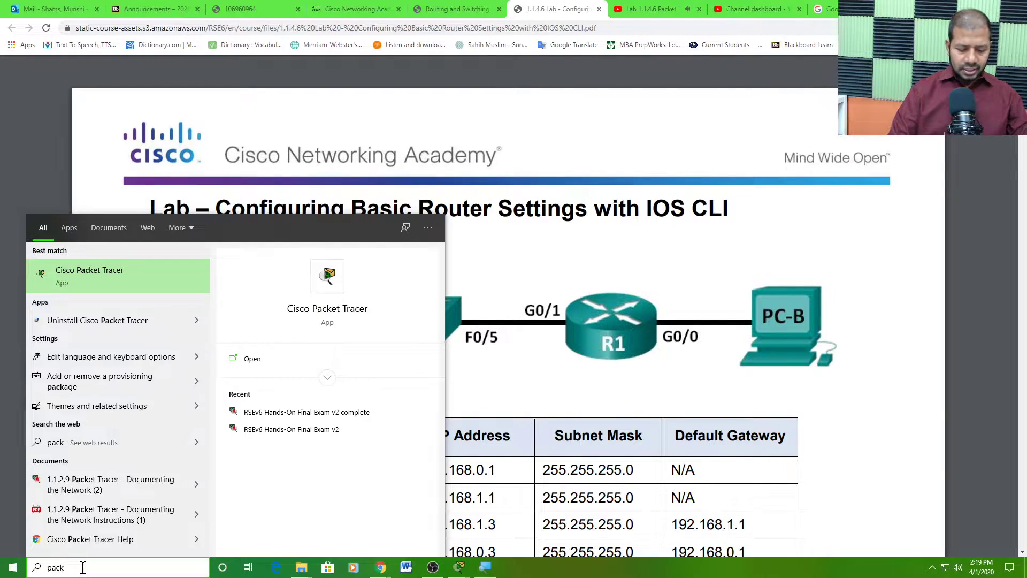
text(et)
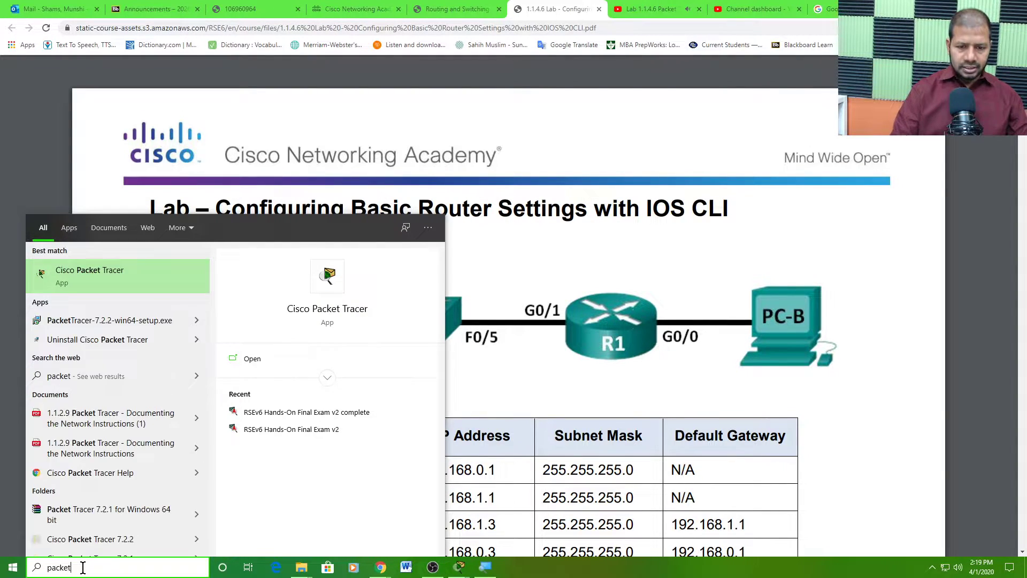
click(111, 270)
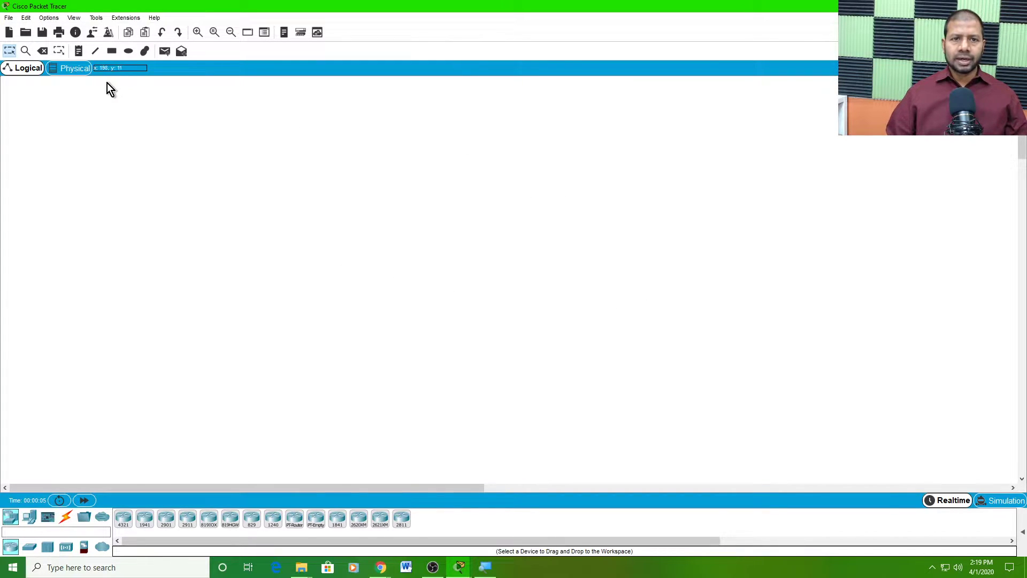
- Start saving the new network, naming it 'Lab 1.1.4.6' followed by the student's name
click(9, 18)
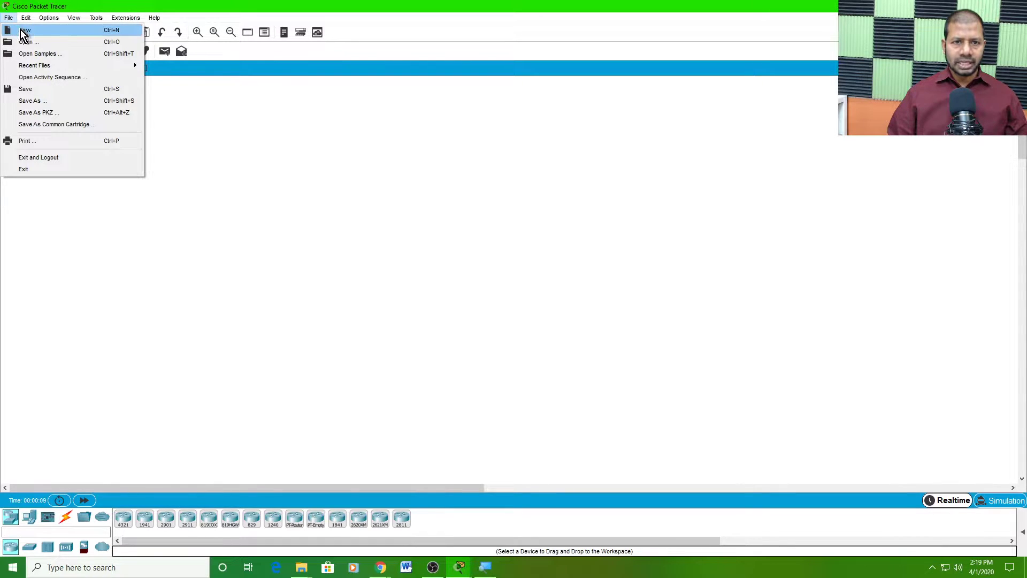
click(33, 101)
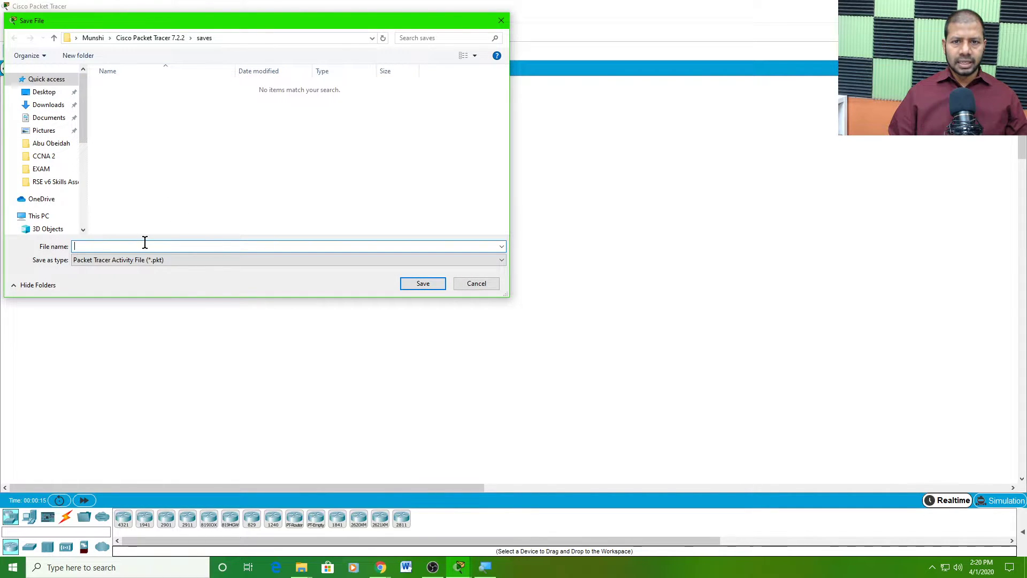
drag(239, 20, 437, 70)
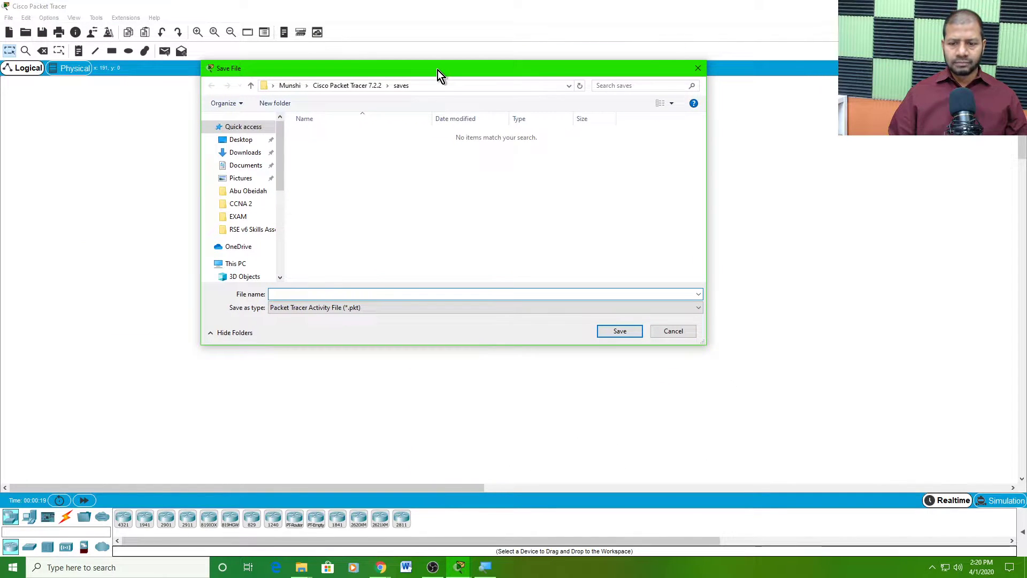
text(Lab 1.1.4.6)
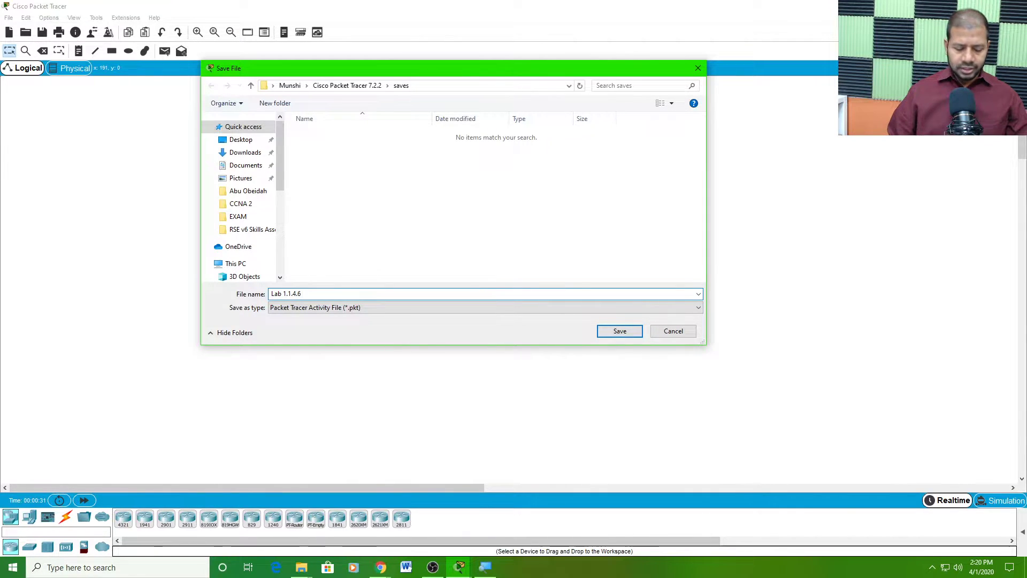
text(Munshi)
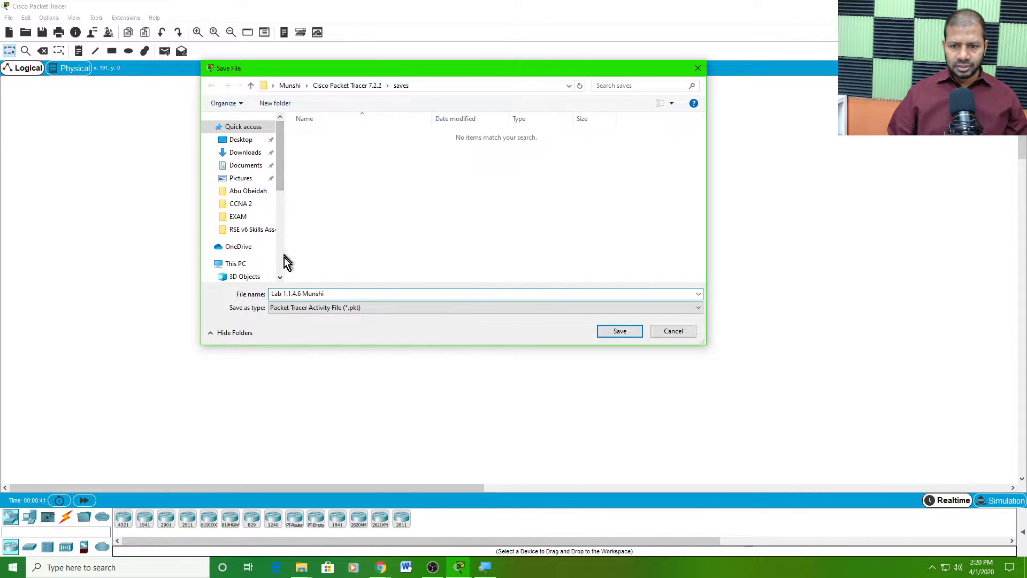
- Save it in USB Drive (F:) > Richland College > Resources > Cisco > Class Labs Done > CCNA 2 Labs
click(239, 264)
scroll(458, 229, down, 3)
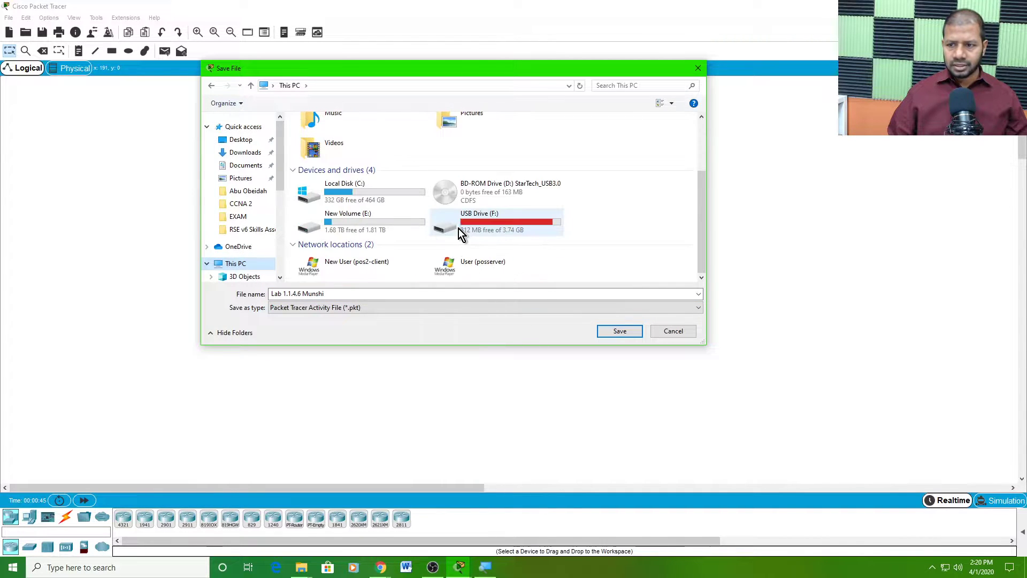
double_click(500, 226)
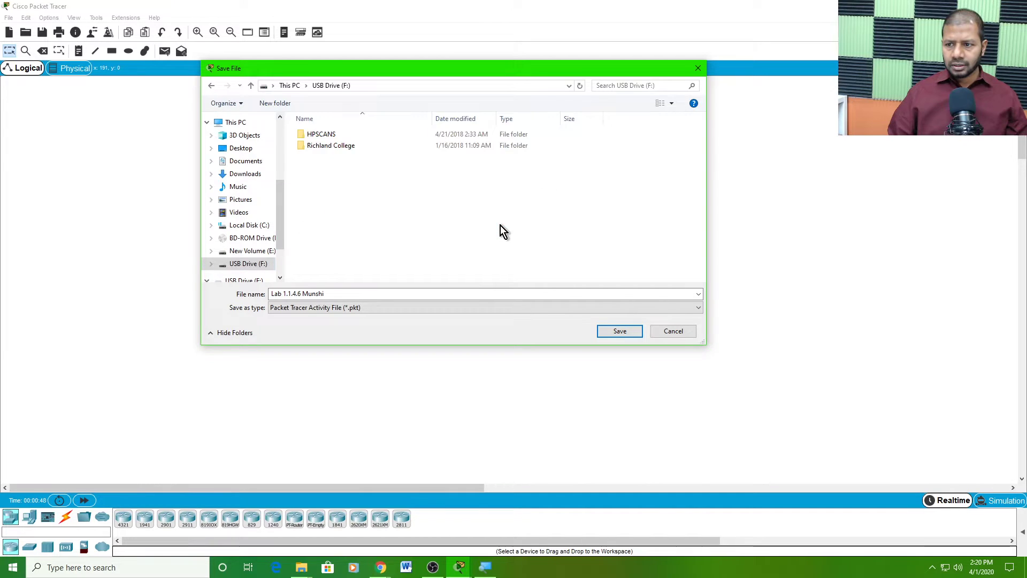
double_click(344, 146)
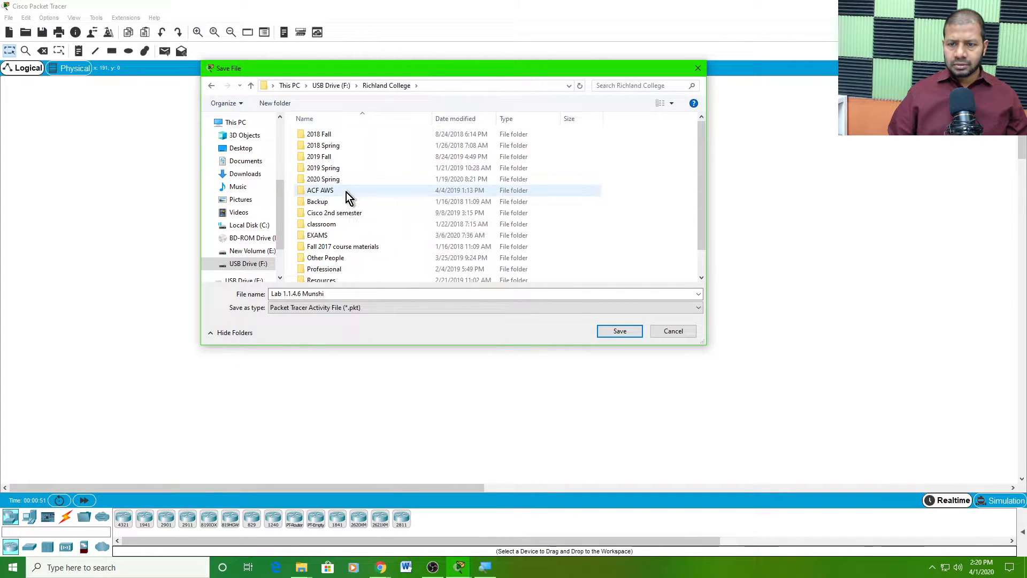
scroll(345, 230, down, 1)
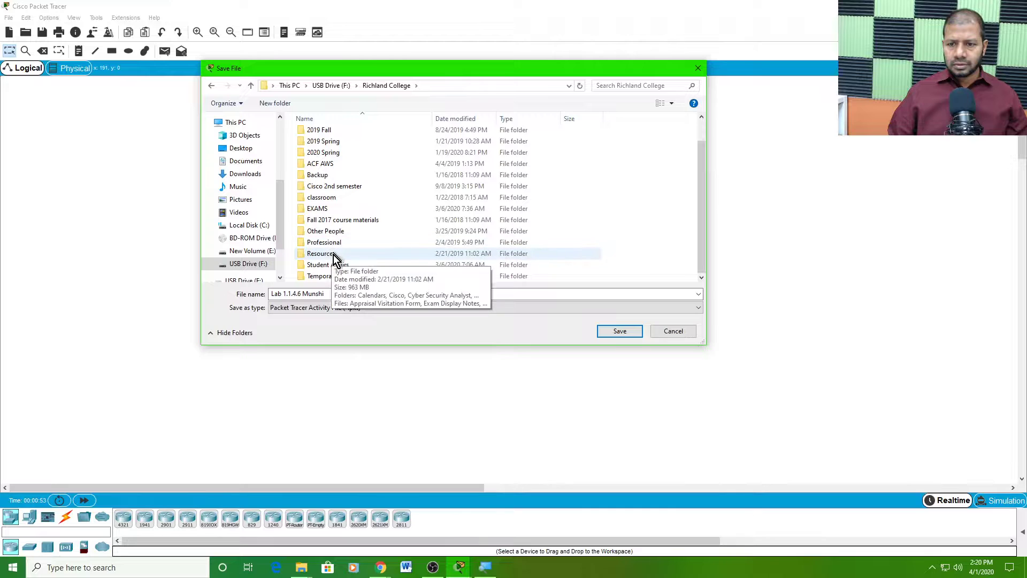
double_click(333, 255)
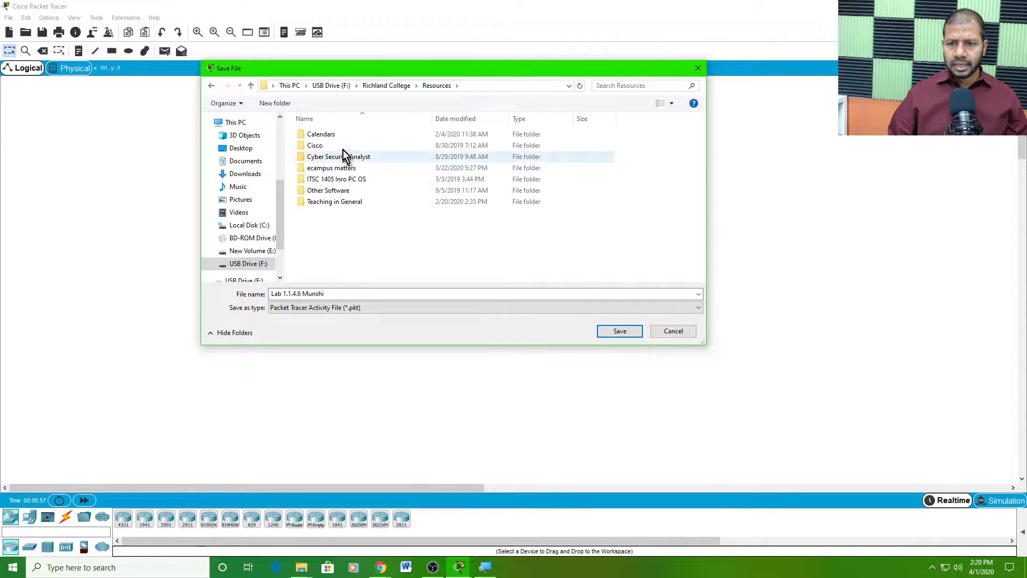
double_click(322, 146)
double_click(347, 136)
click(335, 135)
double_click(335, 135)
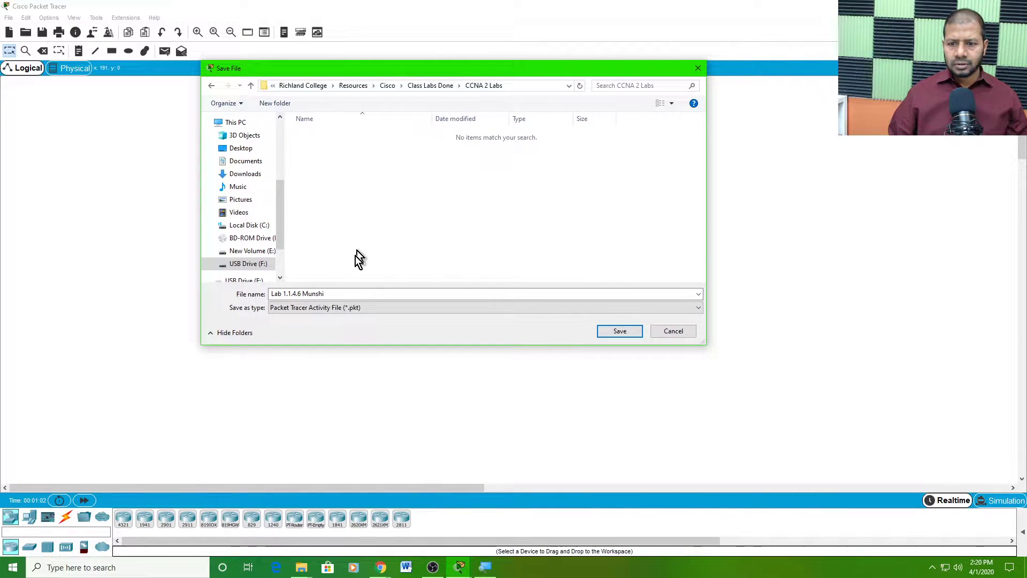
click(603, 332)
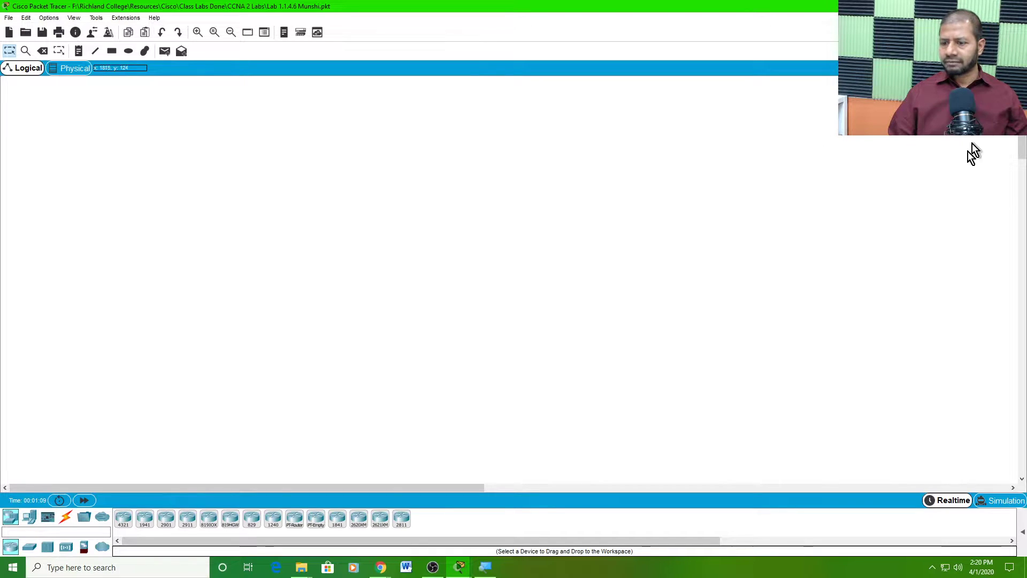
- Restore the Packet Tracer window, move it to the upper left, and enlarge it
click(999, 6)
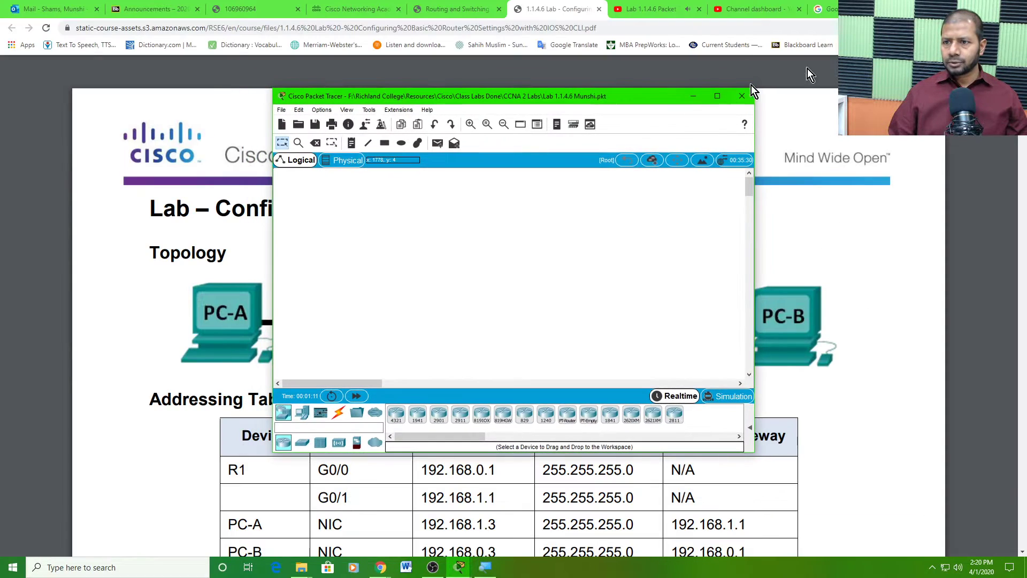
drag(559, 98, 291, 12)
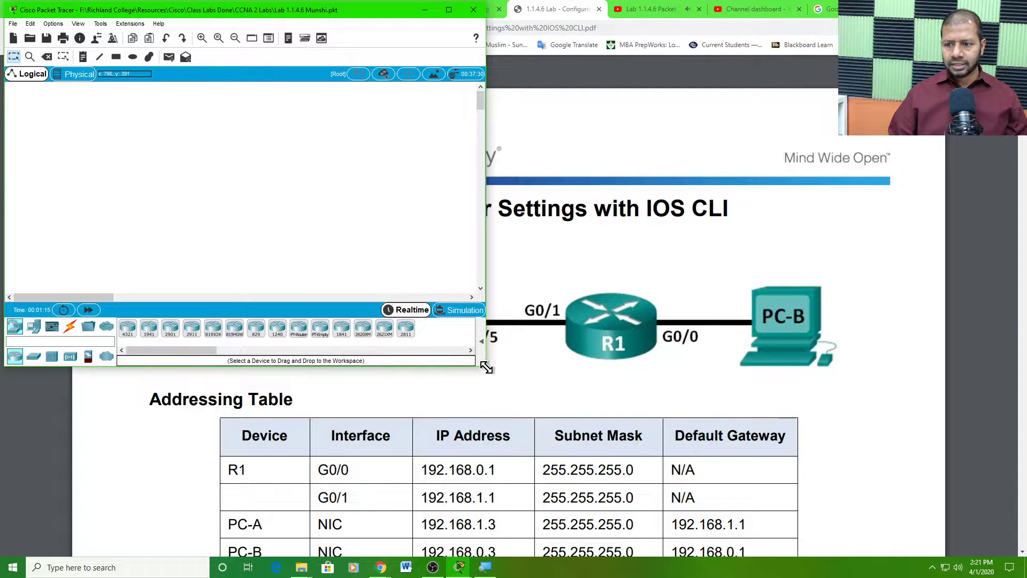
drag(488, 372, 534, 552)
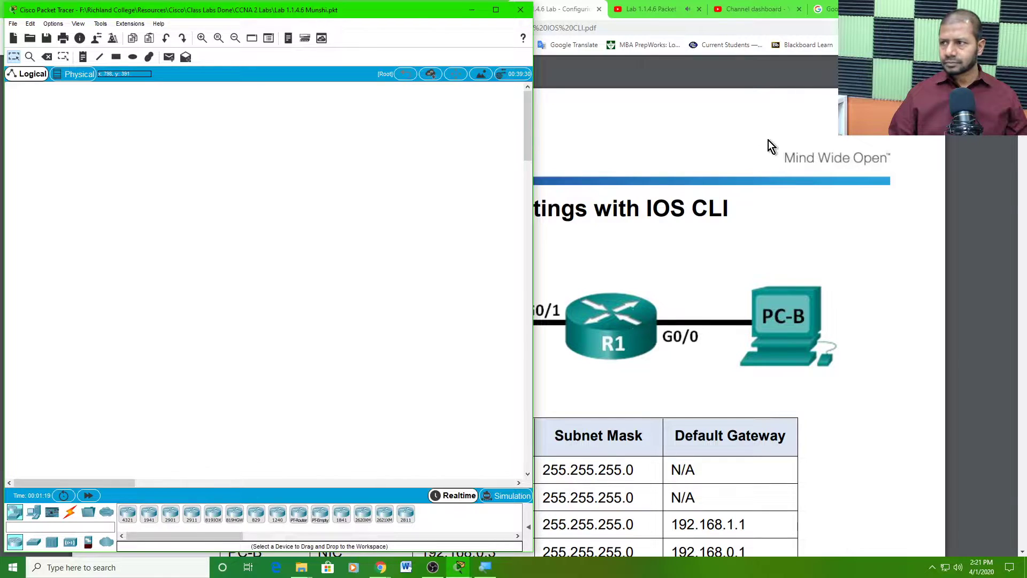
- Narrow the Chrome window and zoom the lab PDF out two levels beside Packet Tracer
click(989, 8)
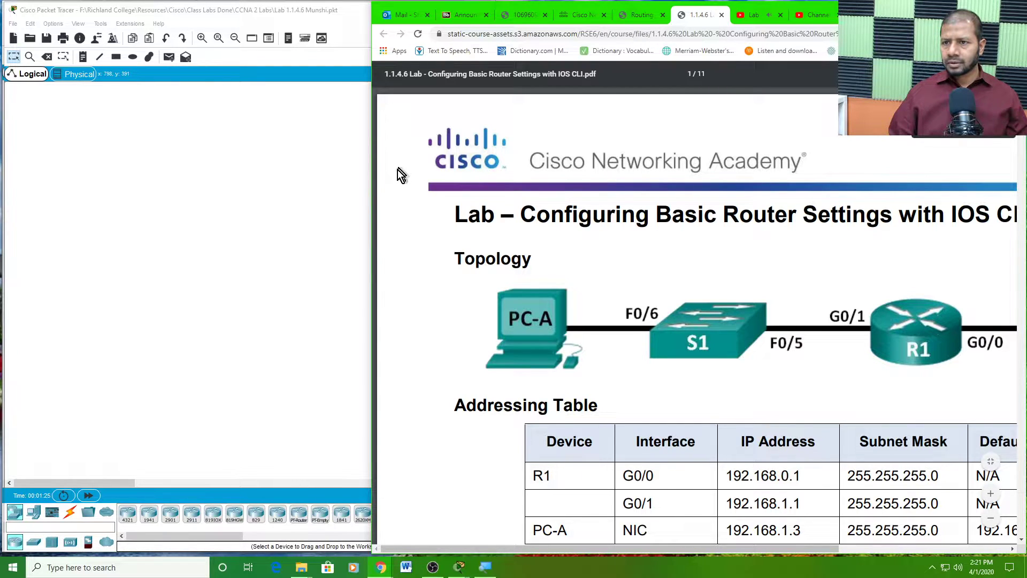
drag(373, 218, 422, 231)
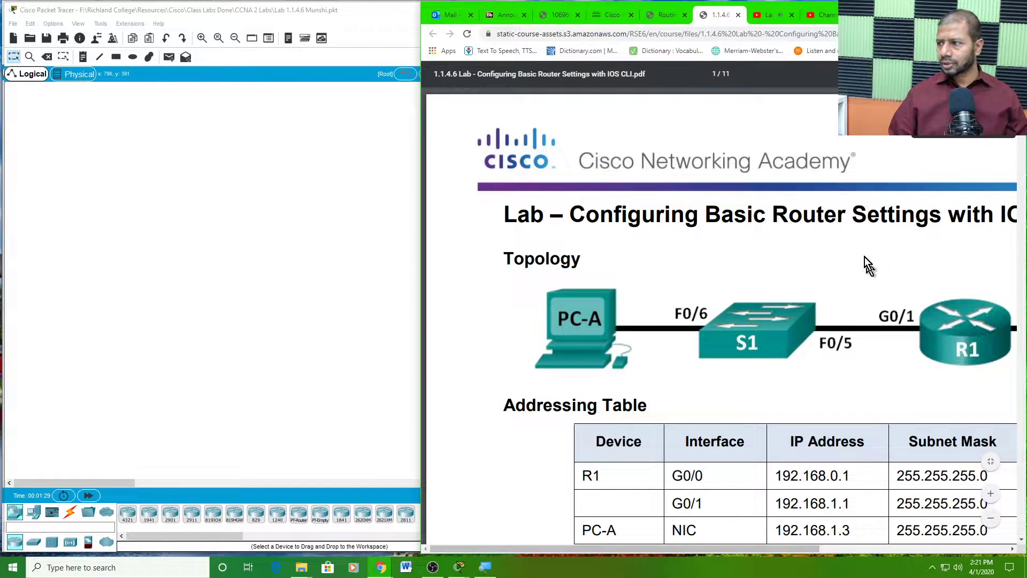
scroll(775, 304, down, 2)
scroll(772, 297, down, 2)
click(994, 521)
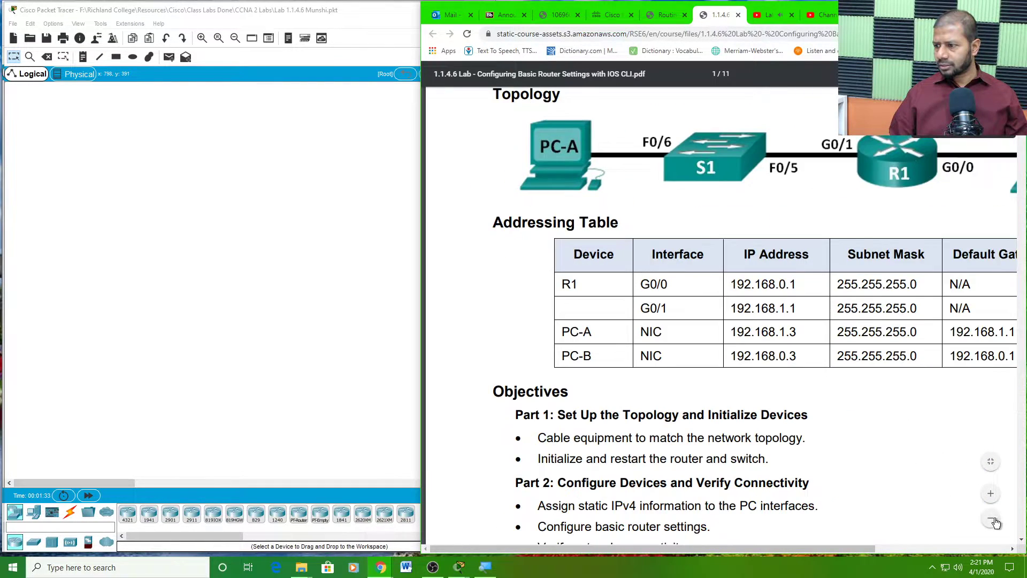
click(990, 523)
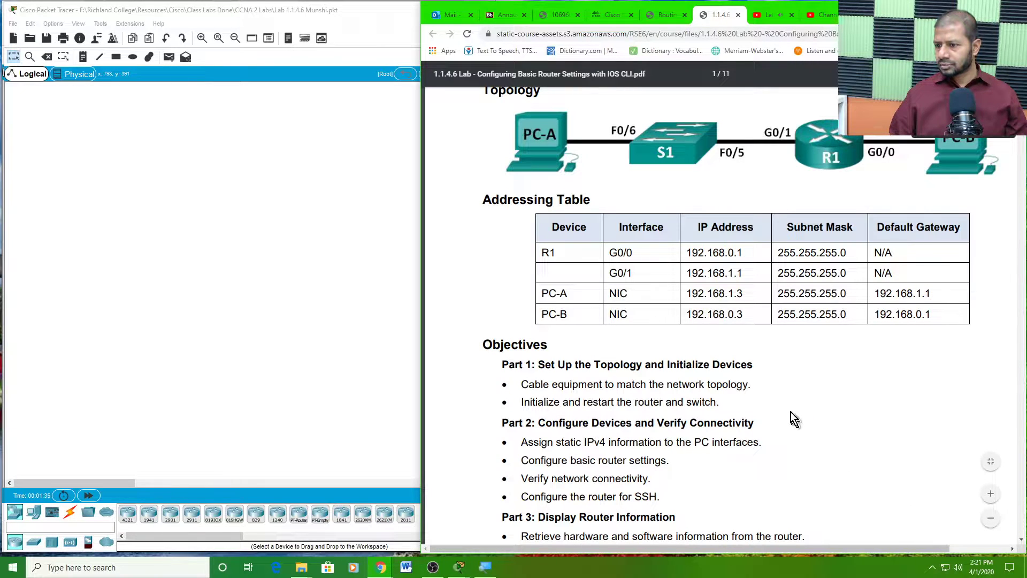
scroll(787, 406, down, 3)
scroll(787, 406, up, 5)
scroll(787, 406, down, 5)
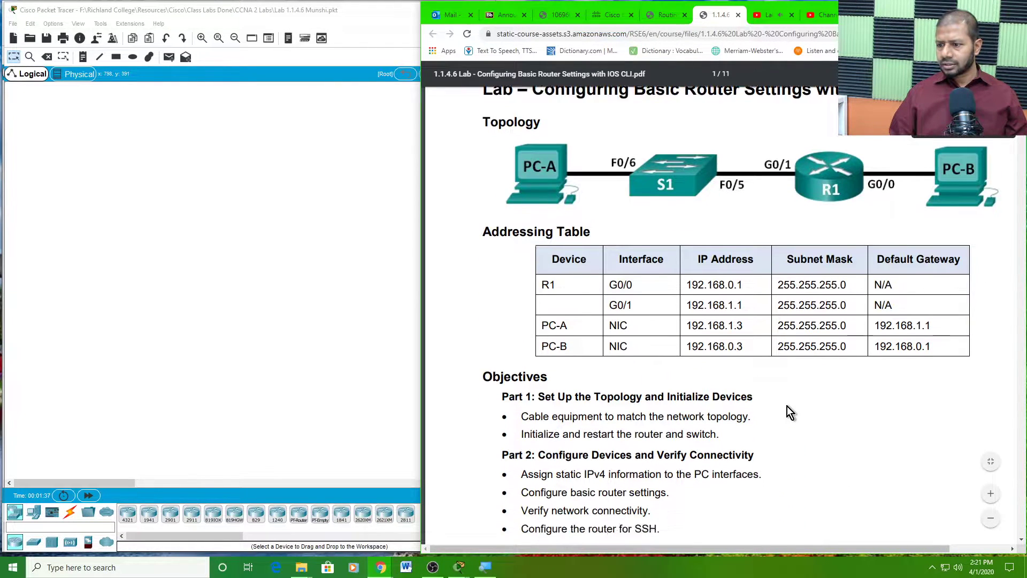
click(361, 130)
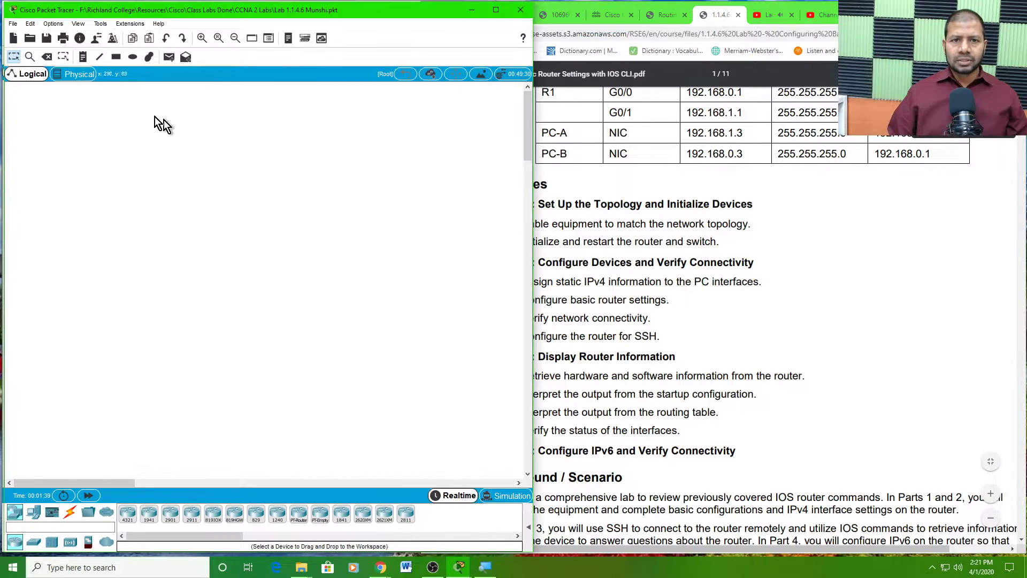
- Change the CLI font size from 12 to 16 in Preferences > Font and apply it
click(52, 23)
click(73, 37)
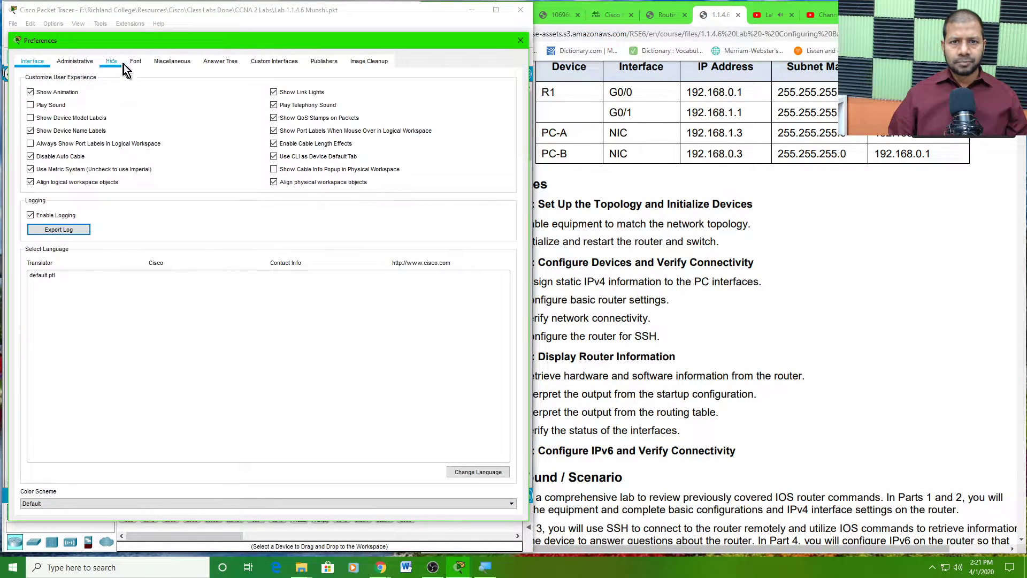
click(131, 63)
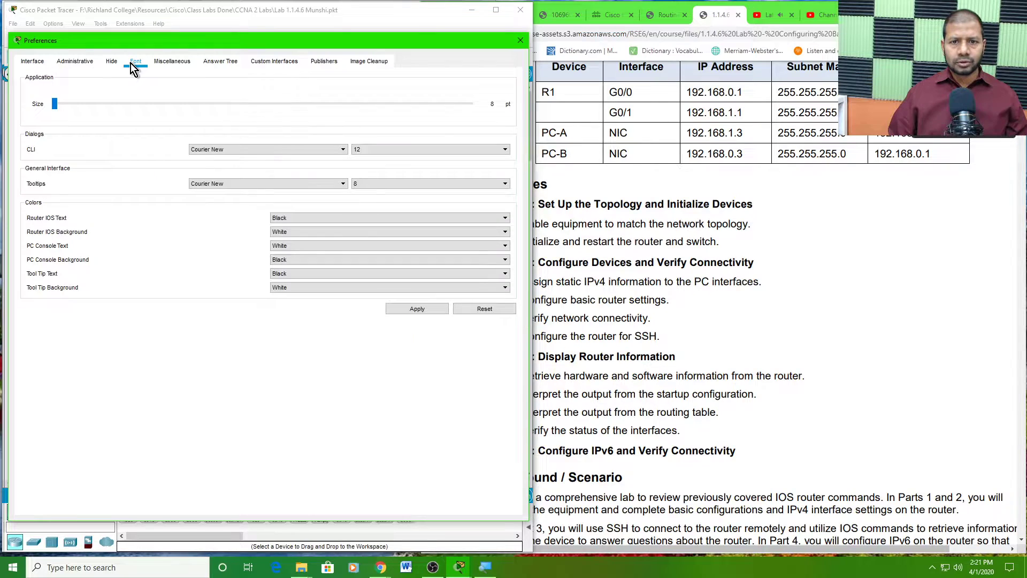
click(430, 149)
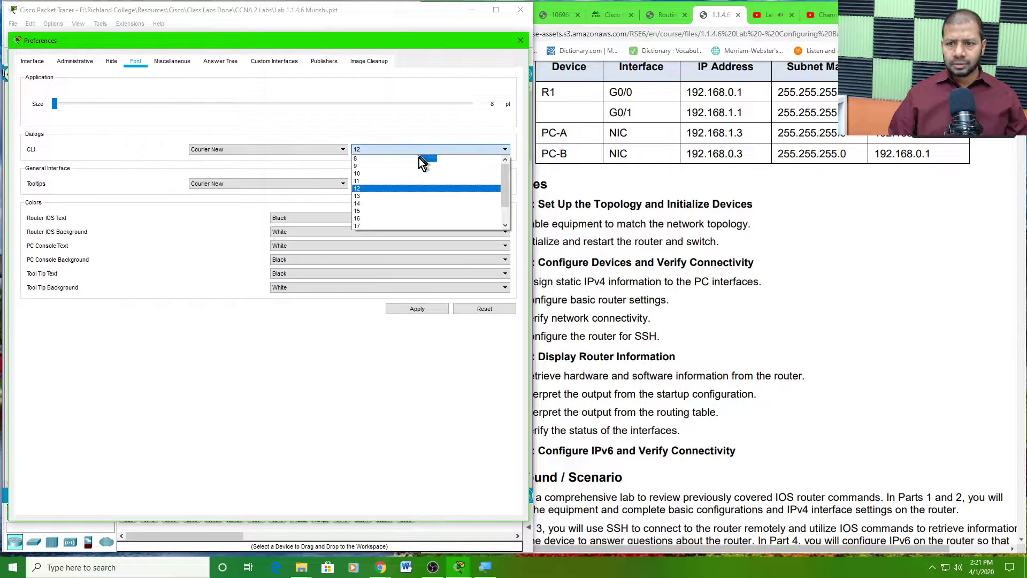
click(364, 218)
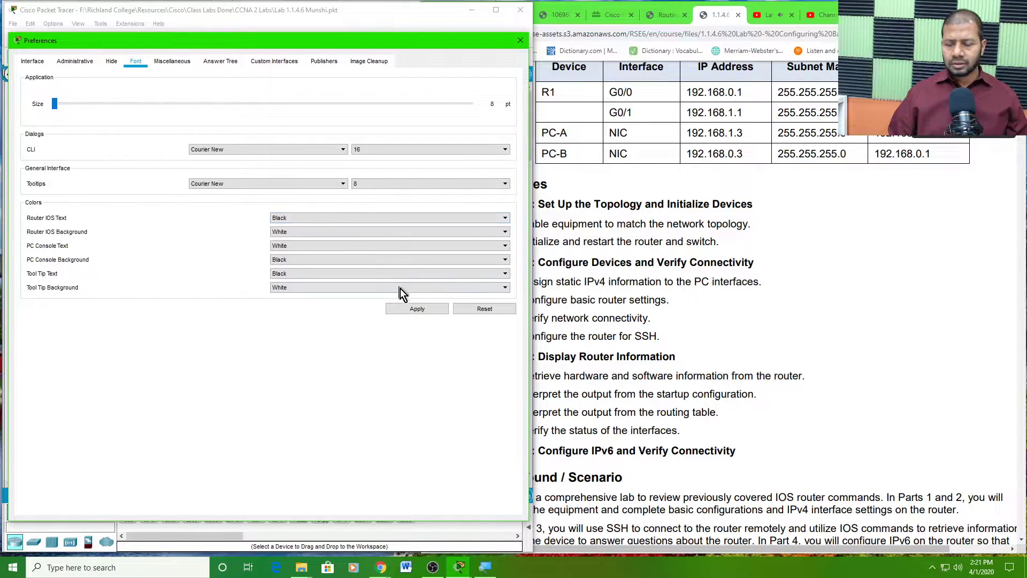
click(417, 309)
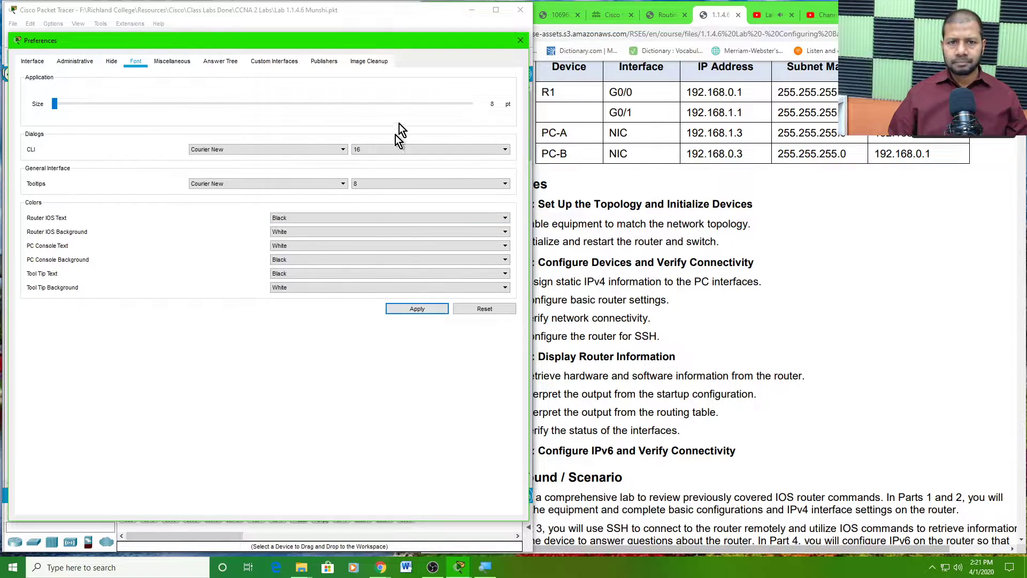
click(521, 41)
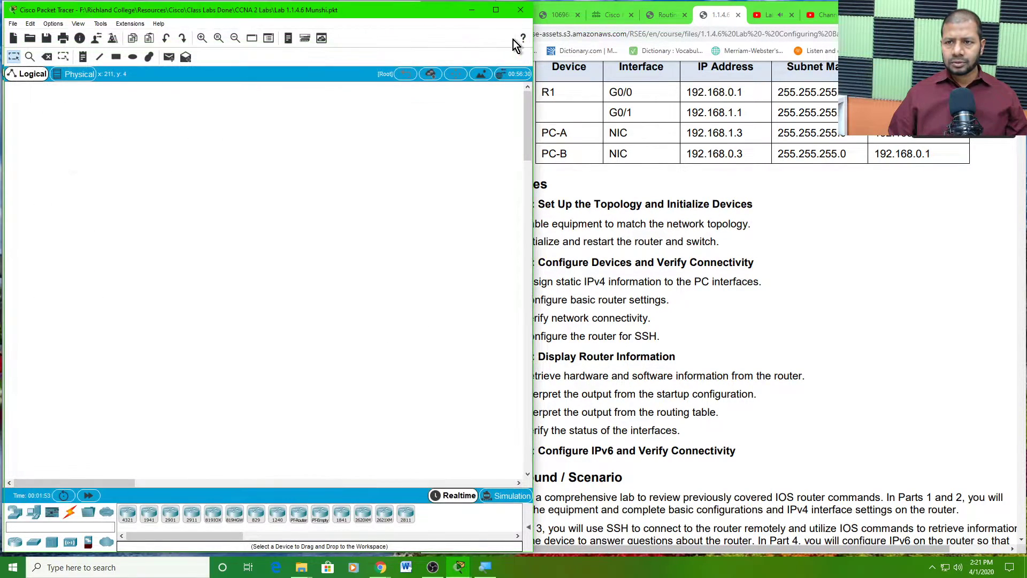
- Bring Chrome forward, return the PDF to its top, and show the YouTube live-stream page
click(675, 257)
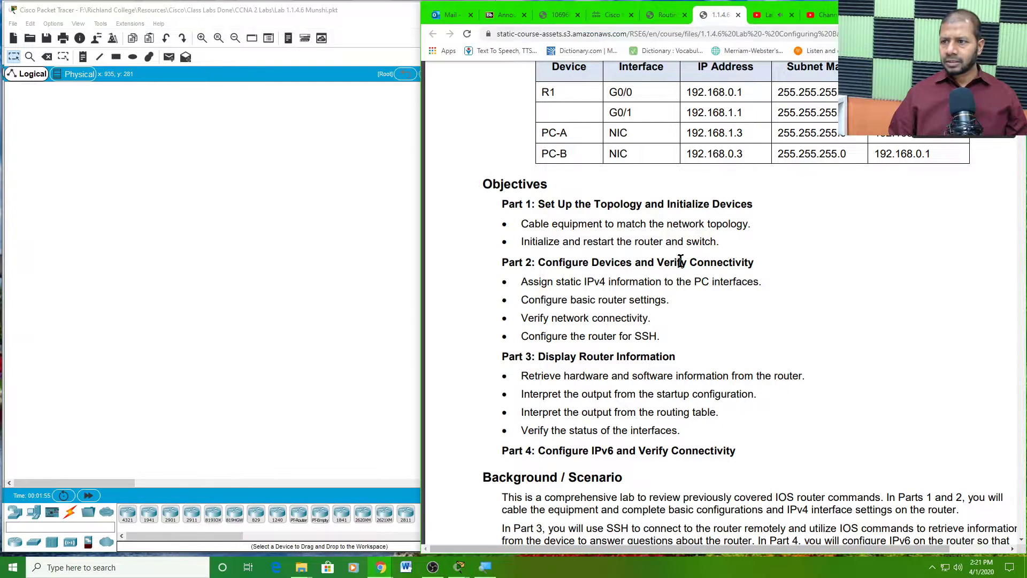
scroll(695, 248, up, 4)
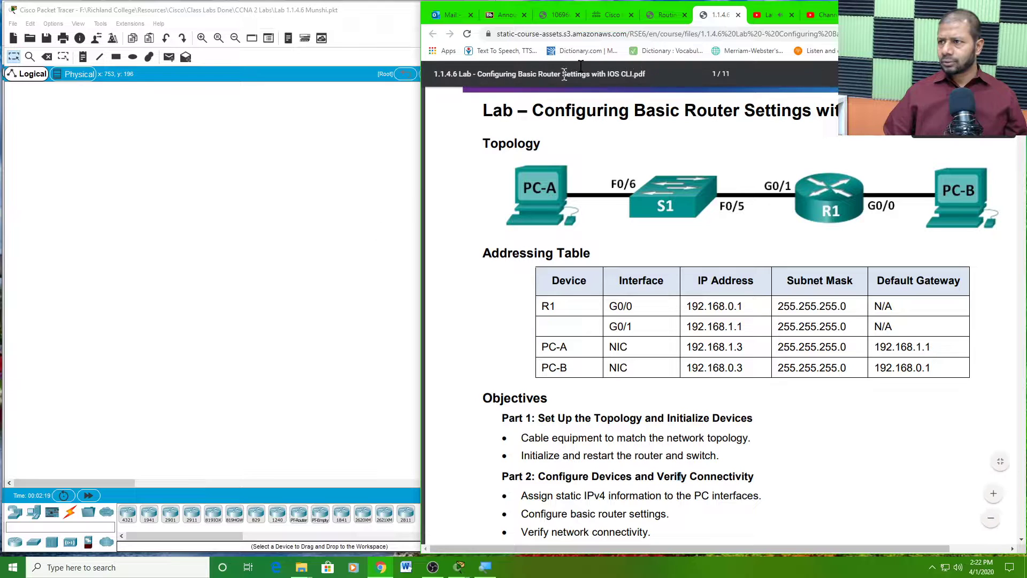
click(773, 16)
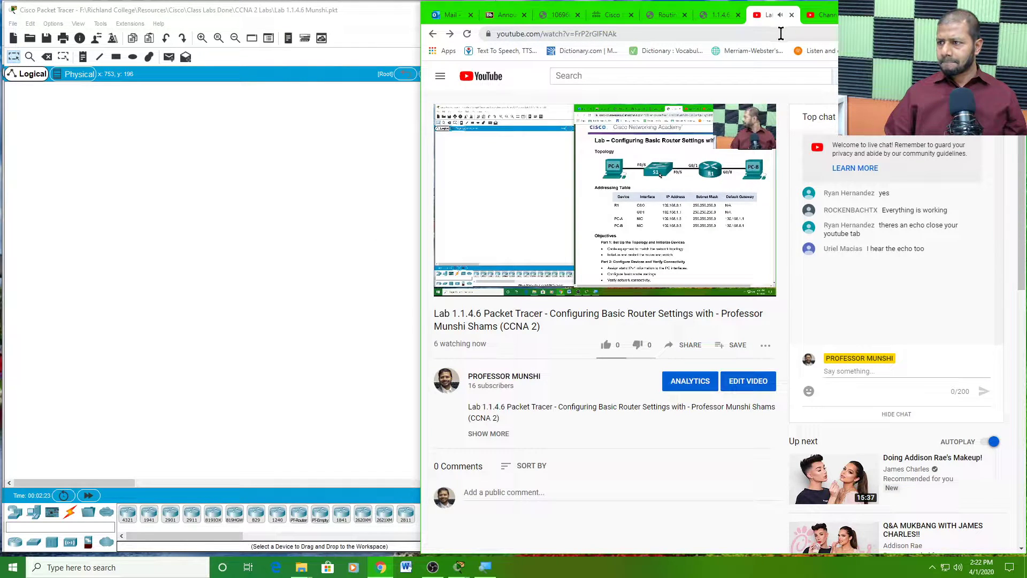
- Close the live-stream tab and open the channel's public page from YouTube Studio
click(791, 15)
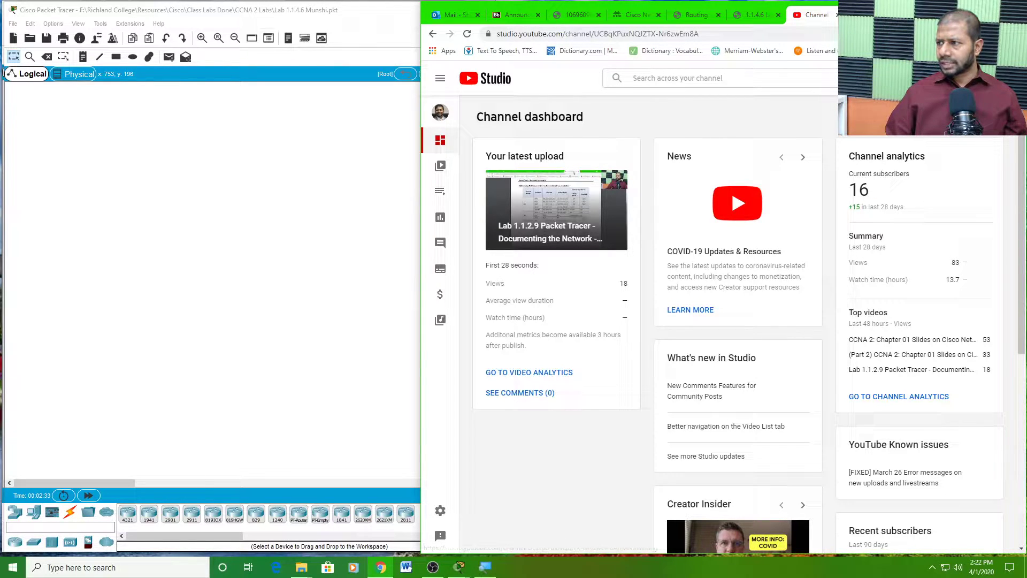
click(1001, 78)
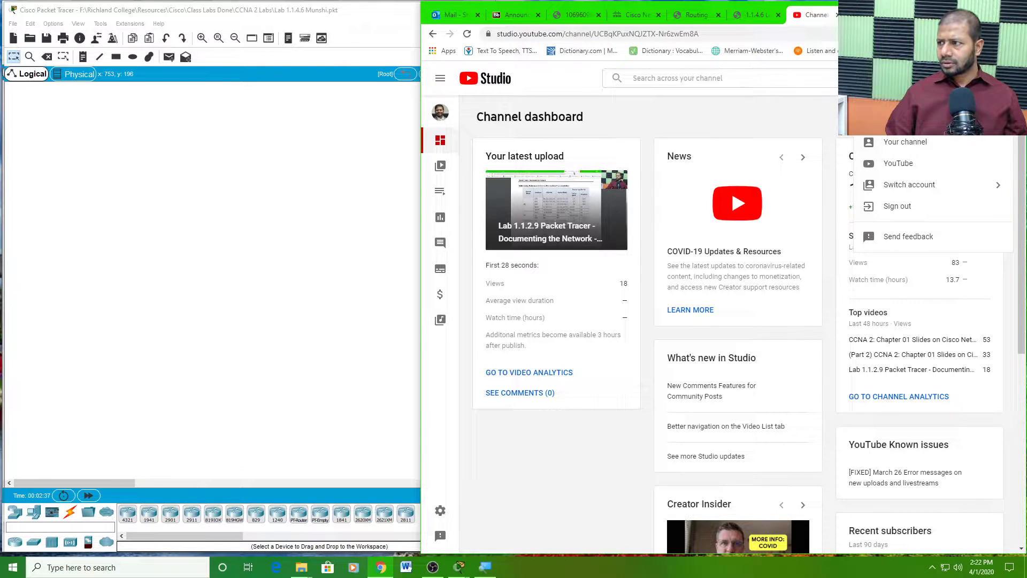
click(1001, 78)
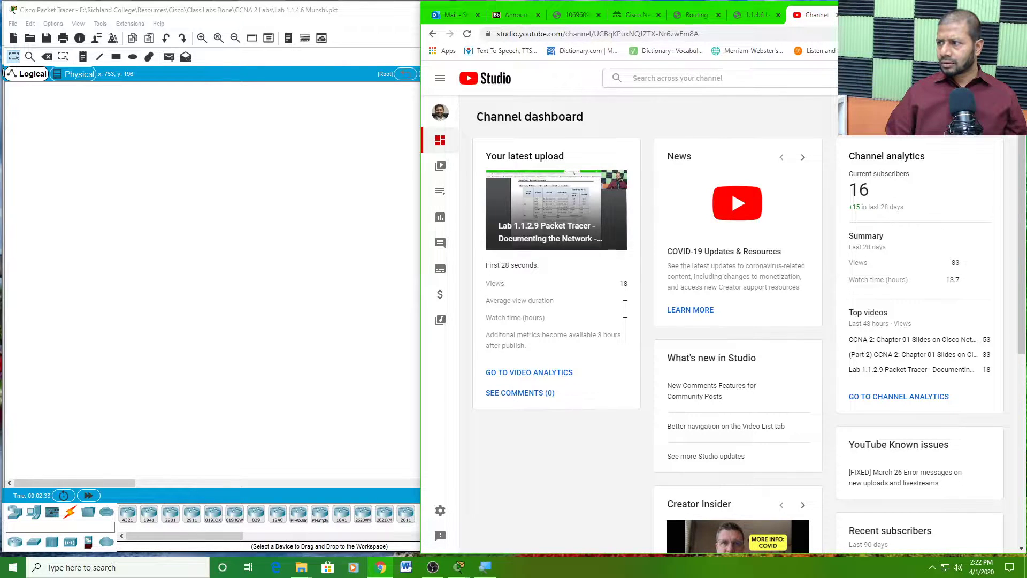
click(440, 112)
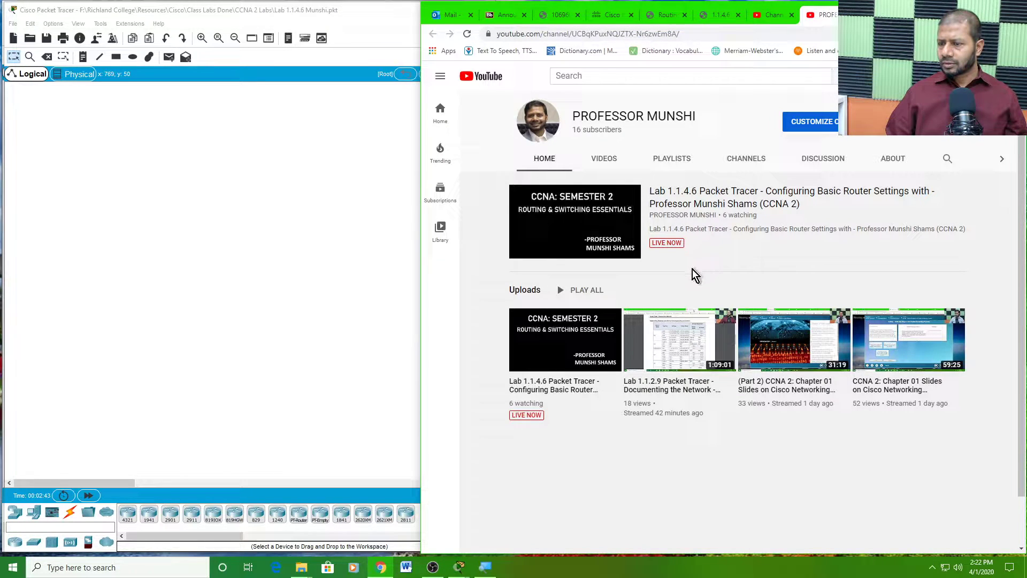
click(877, 15)
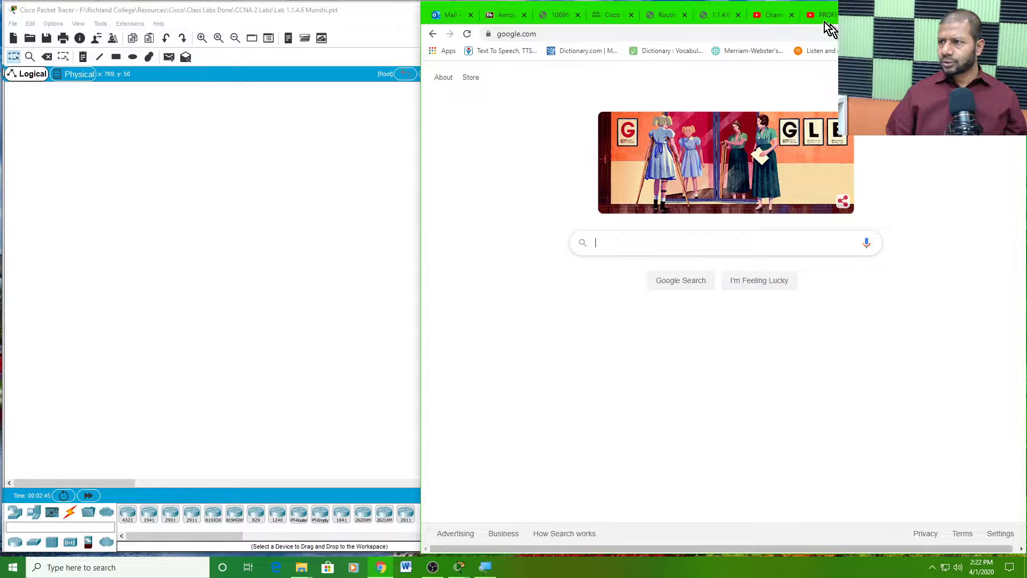
click(773, 12)
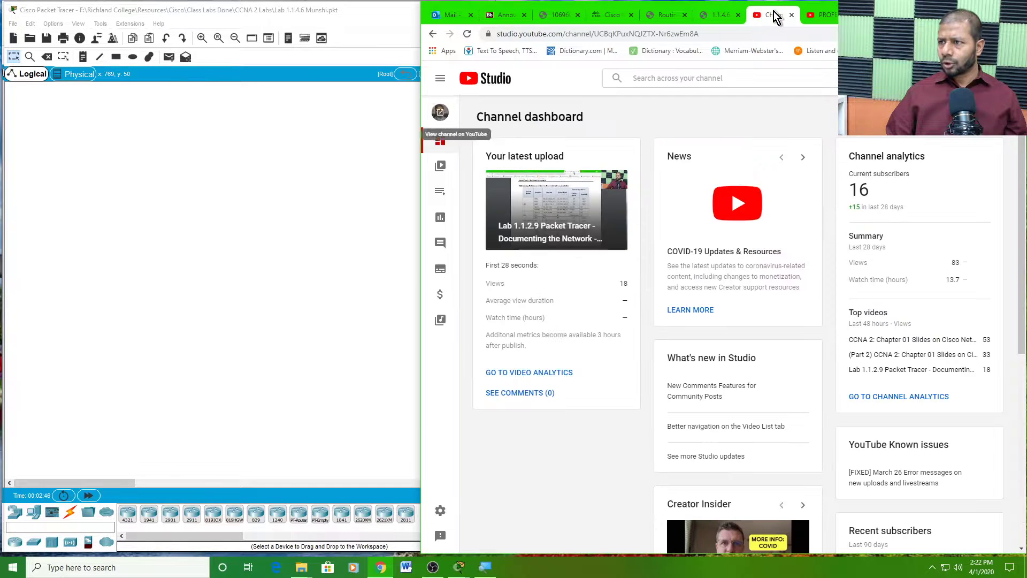
click(817, 14)
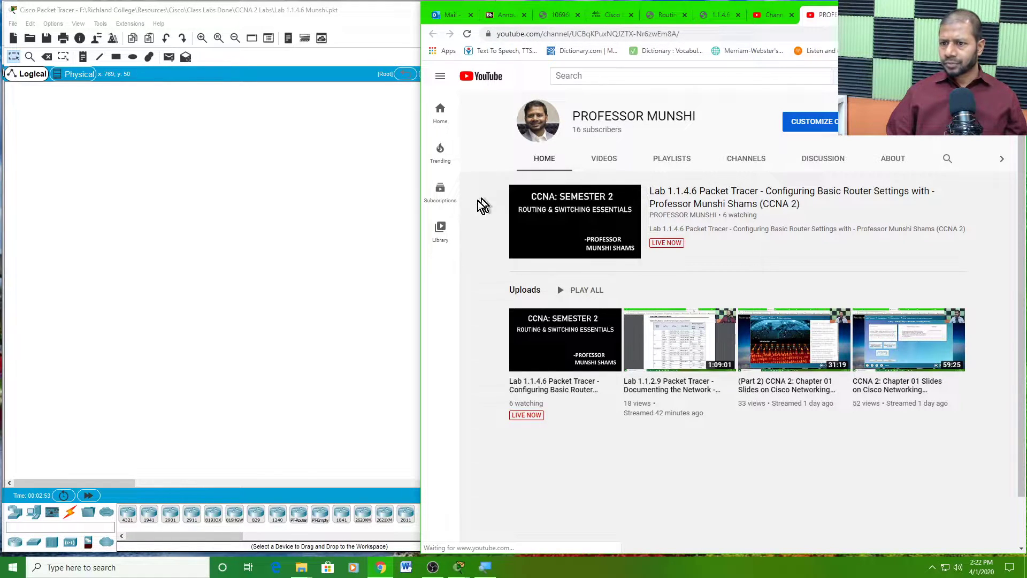
- Widen Packet Tracer against the browser and detach the channel tab into its own window
drag(419, 268, 461, 274)
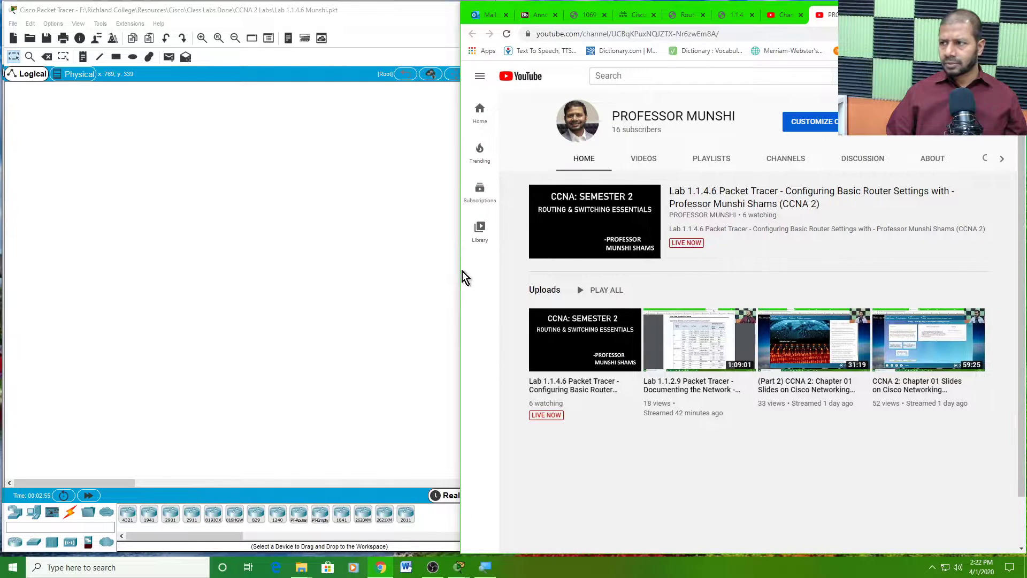
click(728, 18)
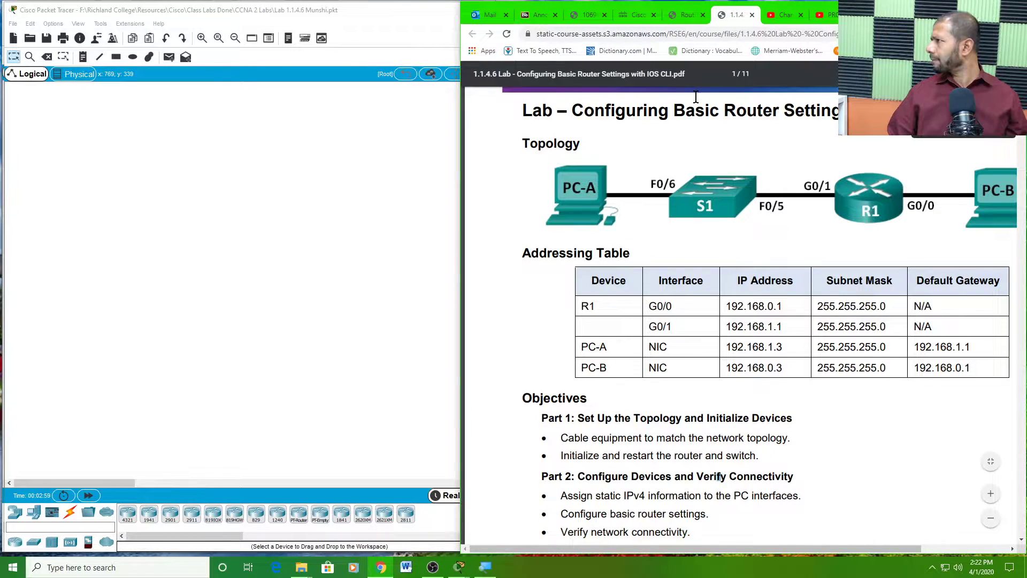
click(835, 18)
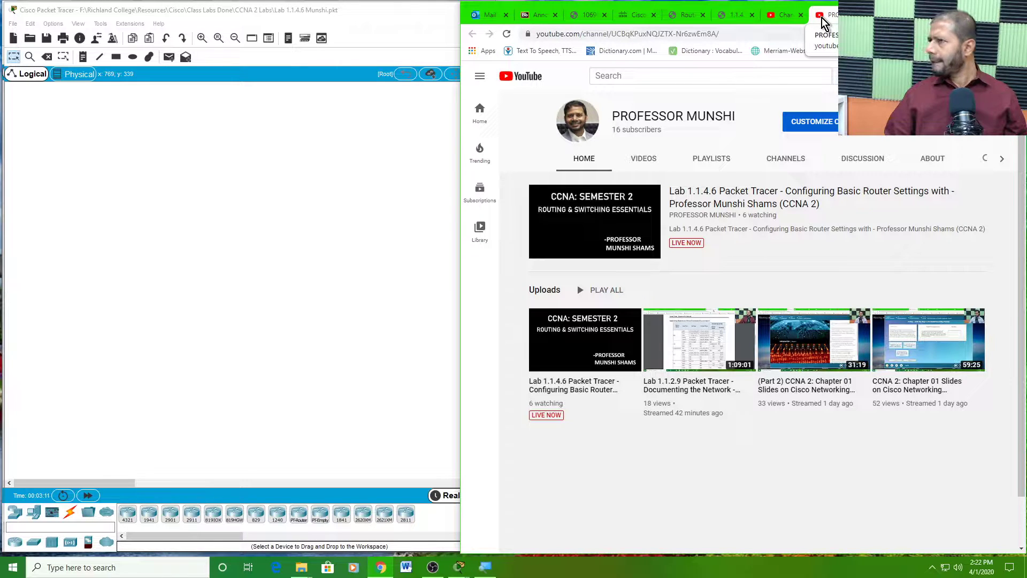
drag(822, 21, 1026, 114)
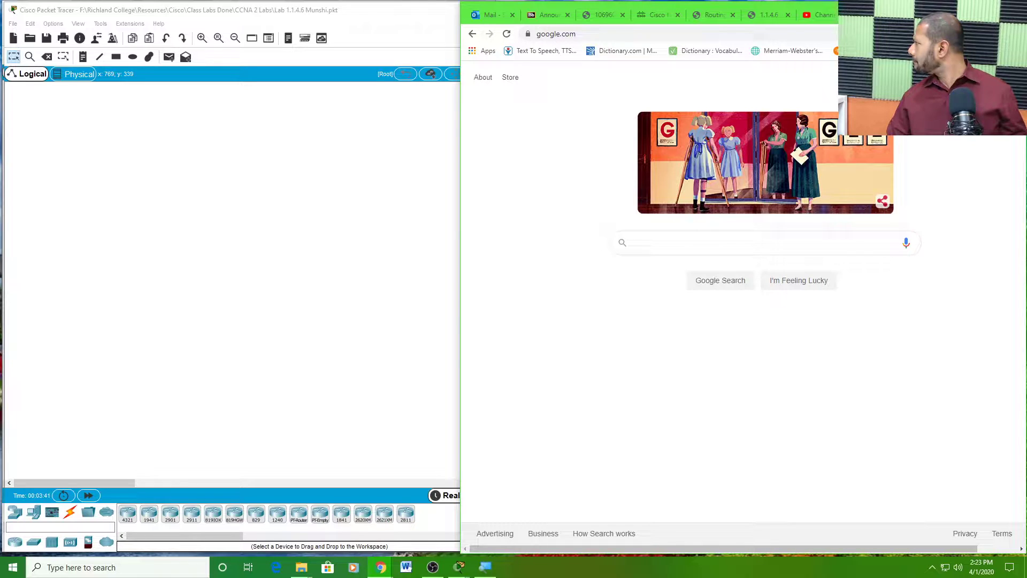
- Open the current live stream's dashboard via Your channel > Go live and move it to a separate window
click(635, 243)
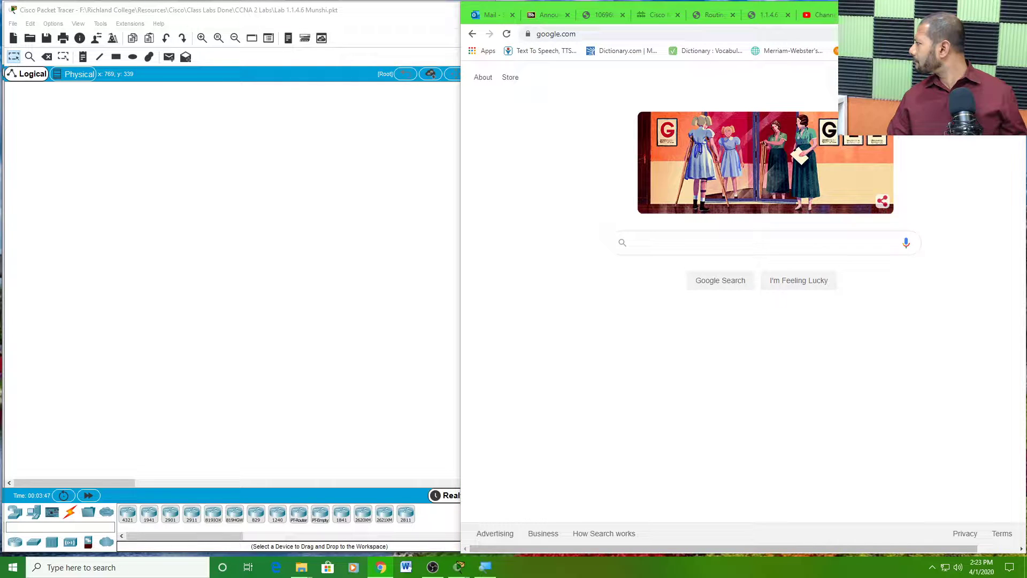
click(816, 15)
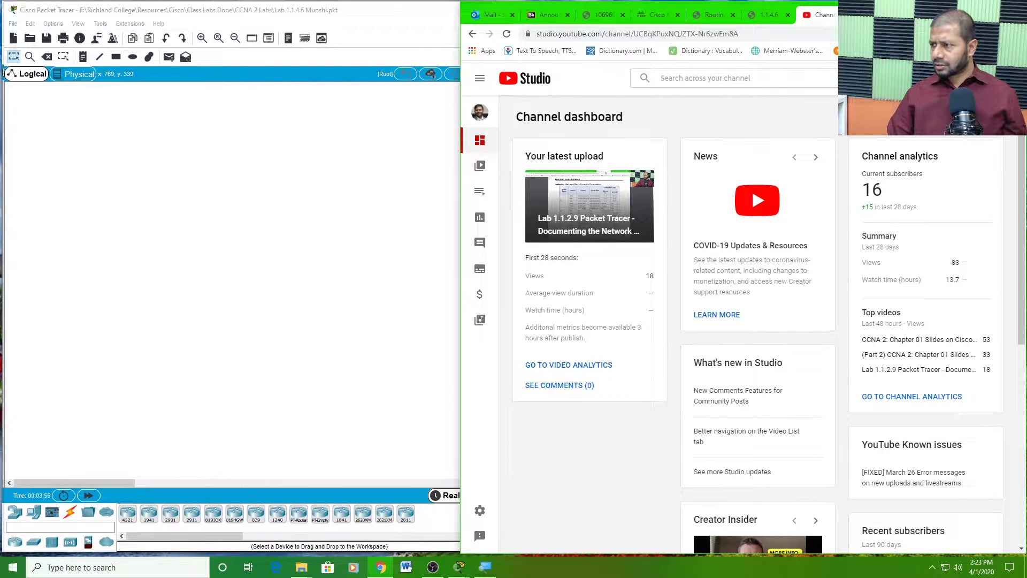
click(1004, 78)
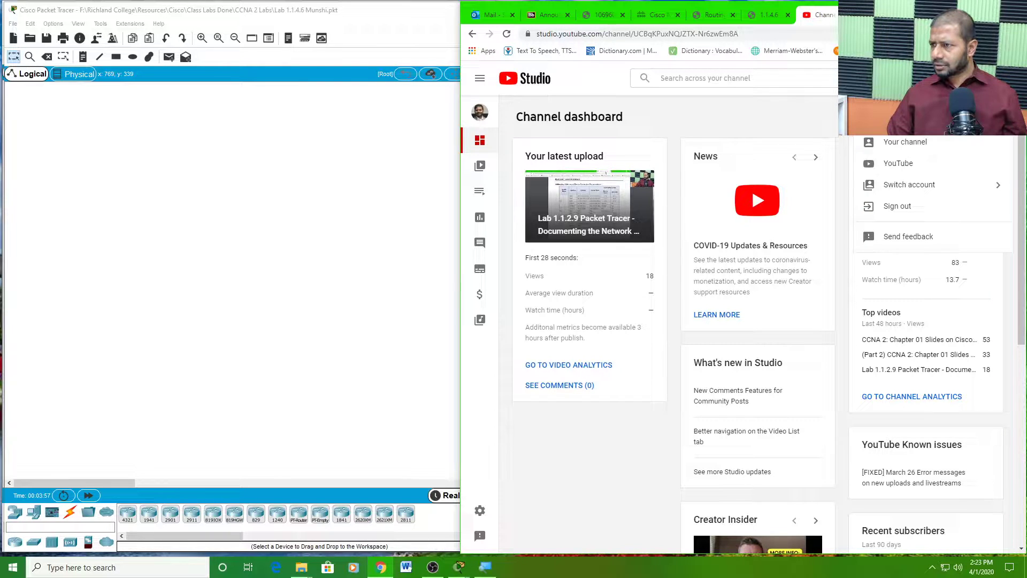
click(916, 143)
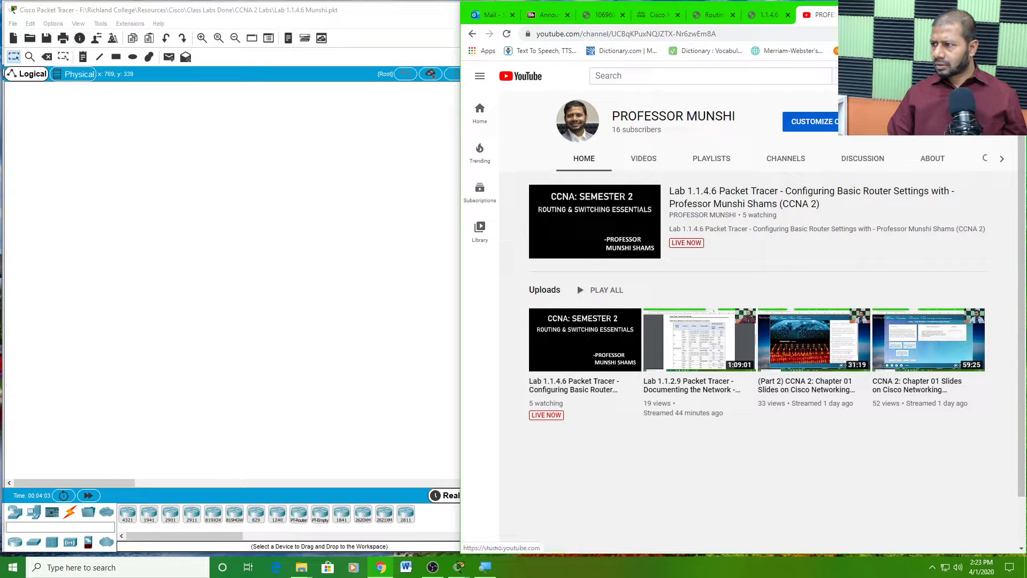
click(932, 124)
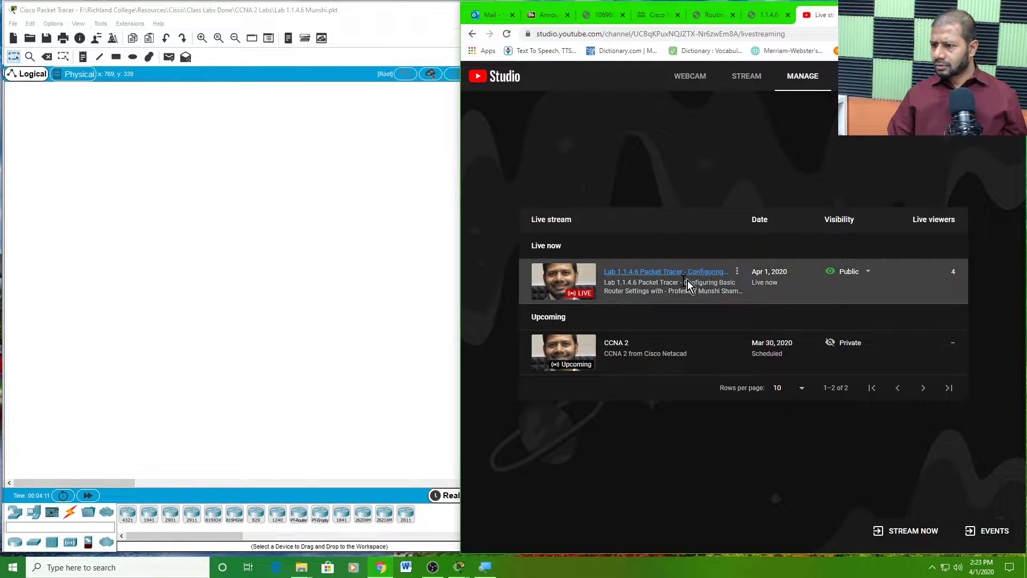
click(659, 279)
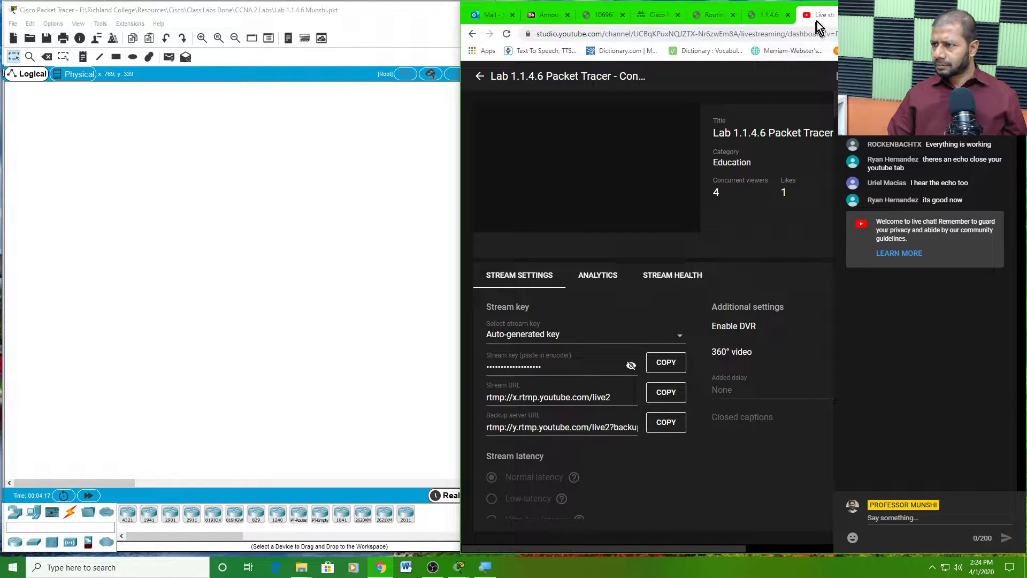
drag(820, 18, 1026, 139)
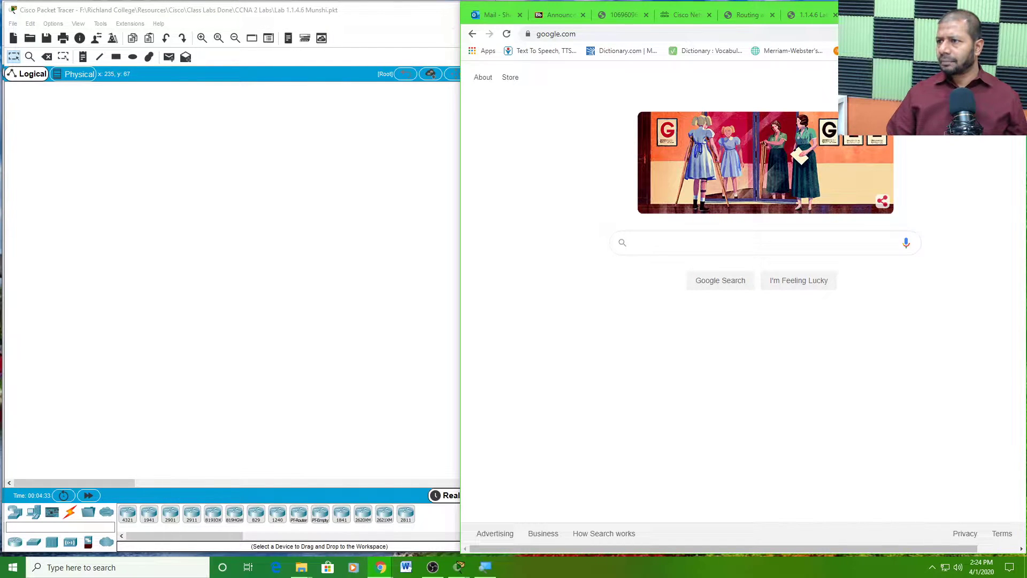
- Return to the lab PDF, scroll through it, and zoom out one level to fit topology, table and objectives
click(810, 18)
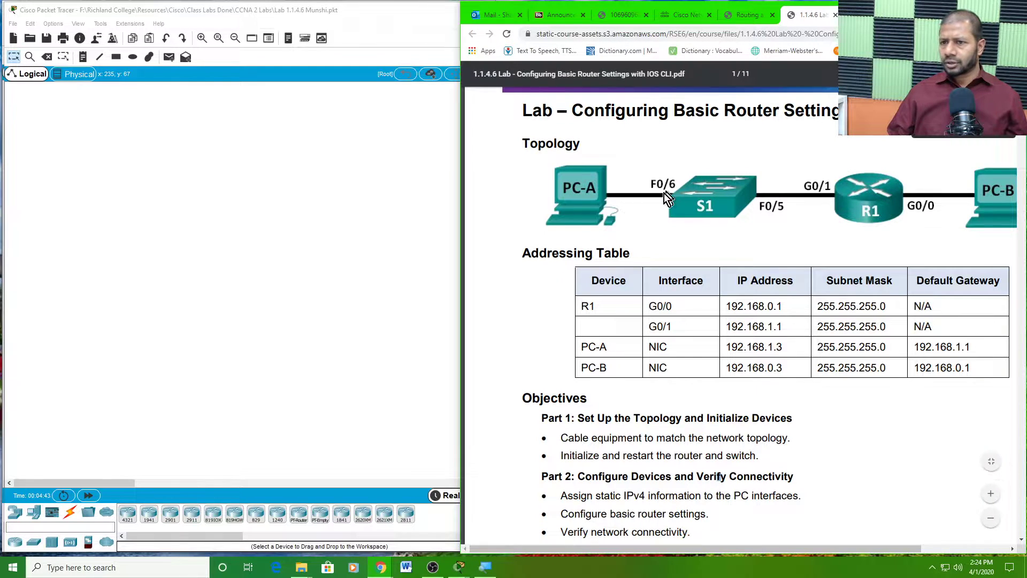
click(361, 195)
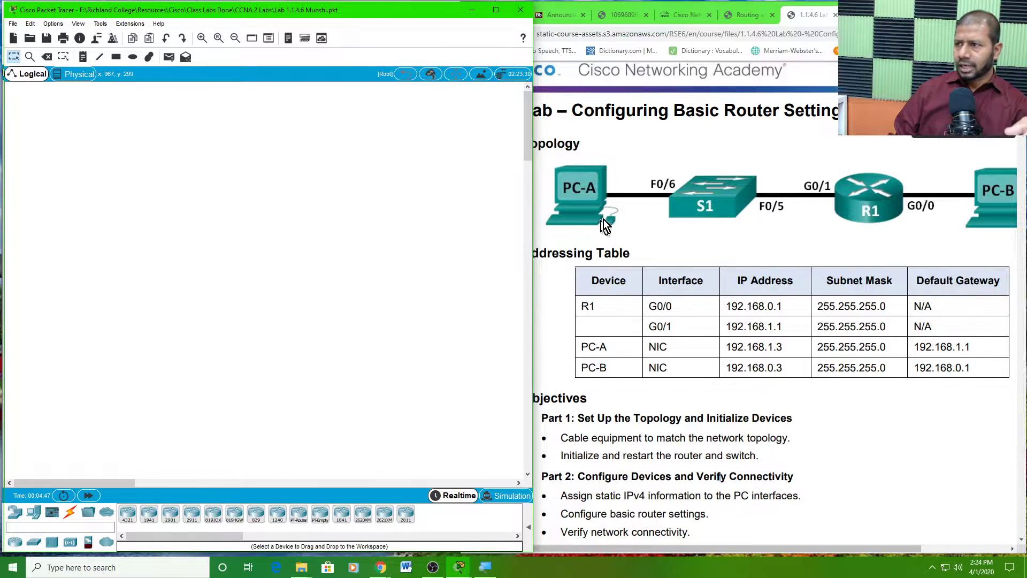
click(720, 147)
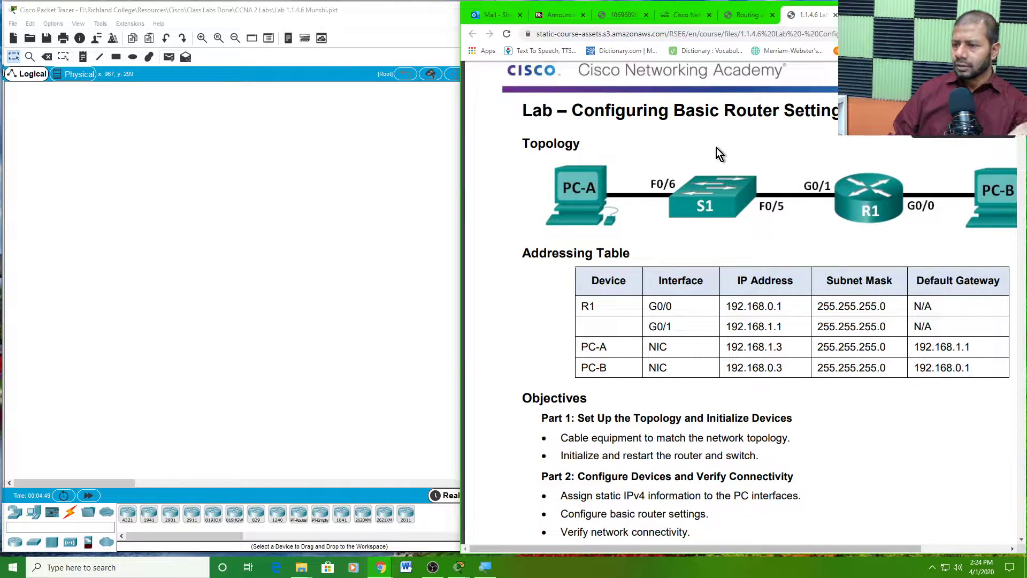
scroll(663, 175, down, 1)
scroll(664, 176, down, 4)
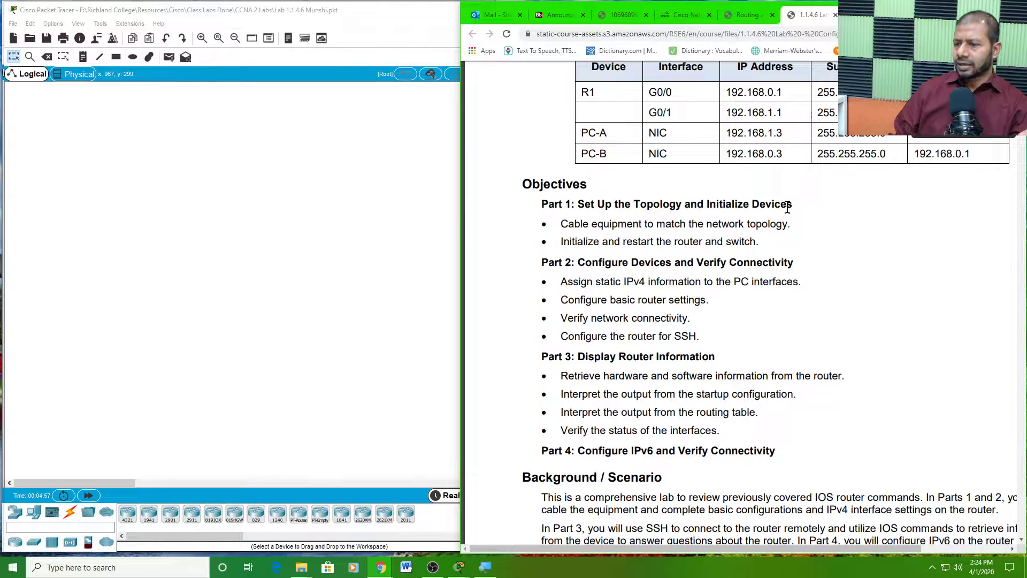
scroll(794, 210, up, 4)
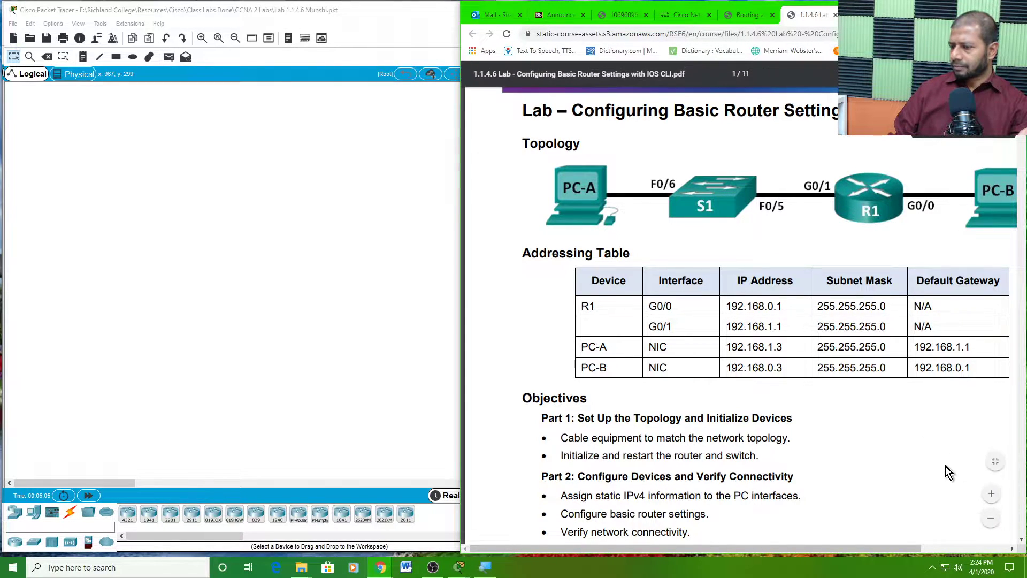
click(991, 518)
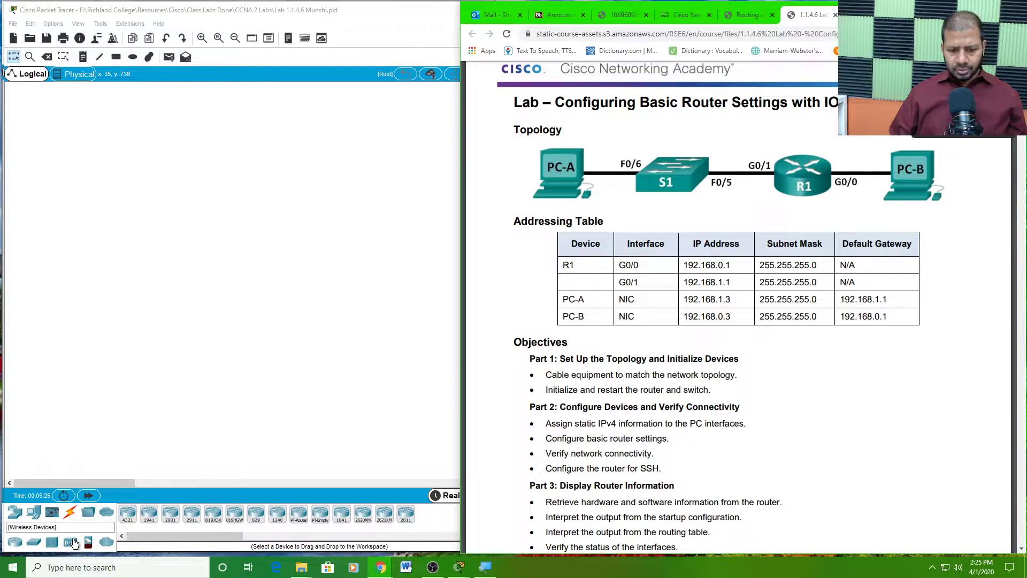
- Place a PC (PC0) and a 2960 switch (Switch0) side by side on the canvas
click(33, 513)
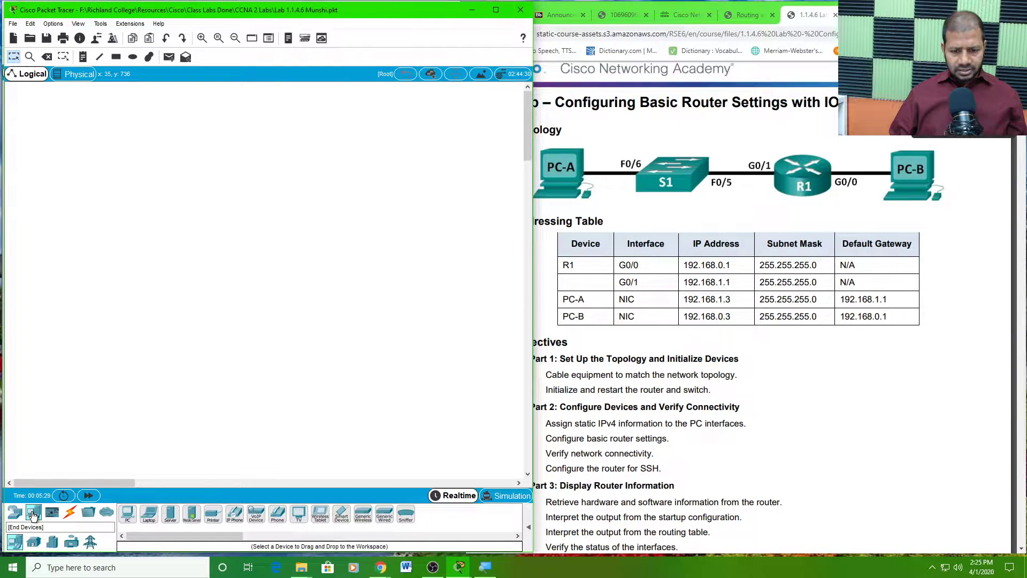
click(130, 519)
click(38, 149)
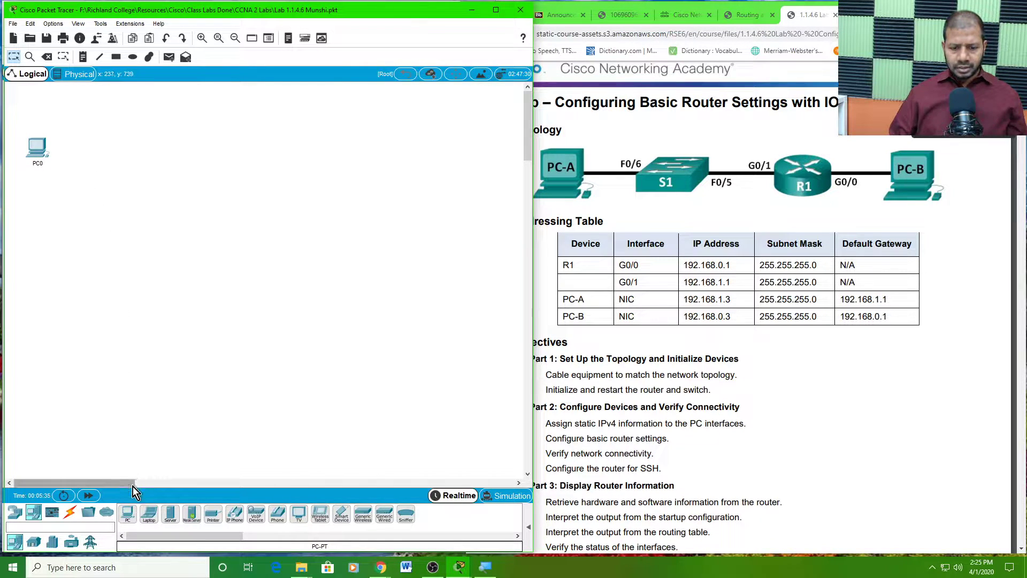
click(15, 512)
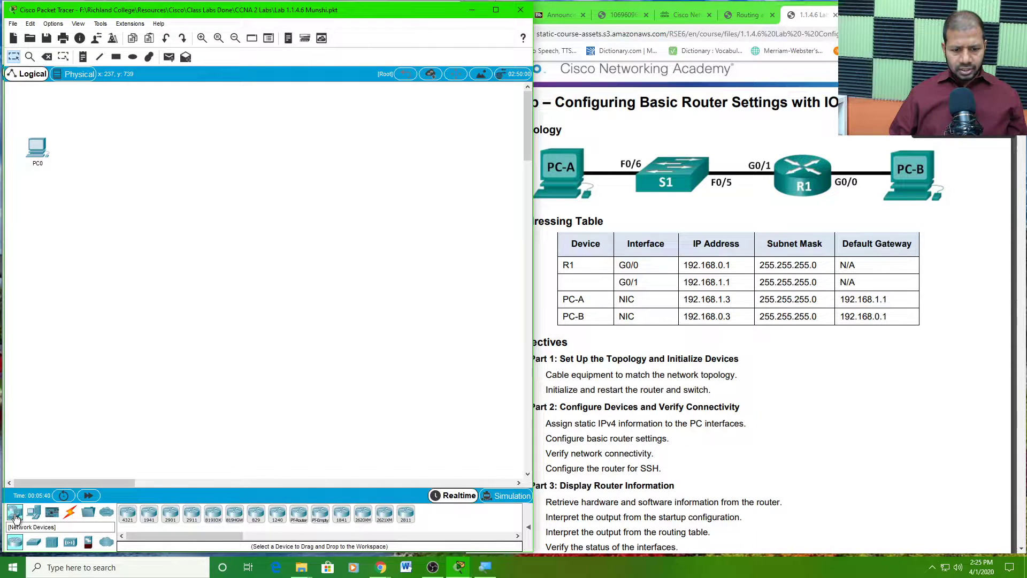
click(36, 543)
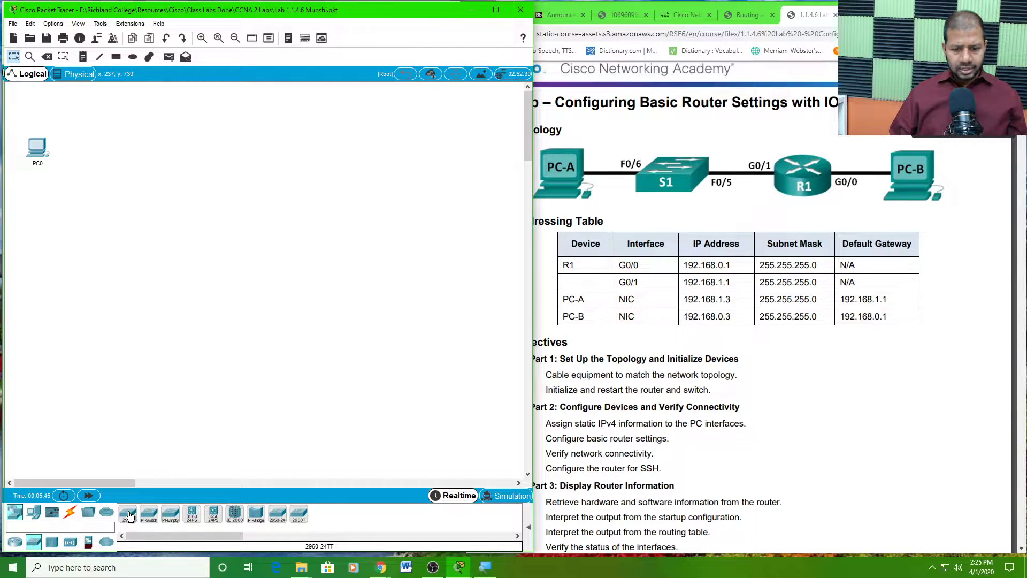
click(129, 515)
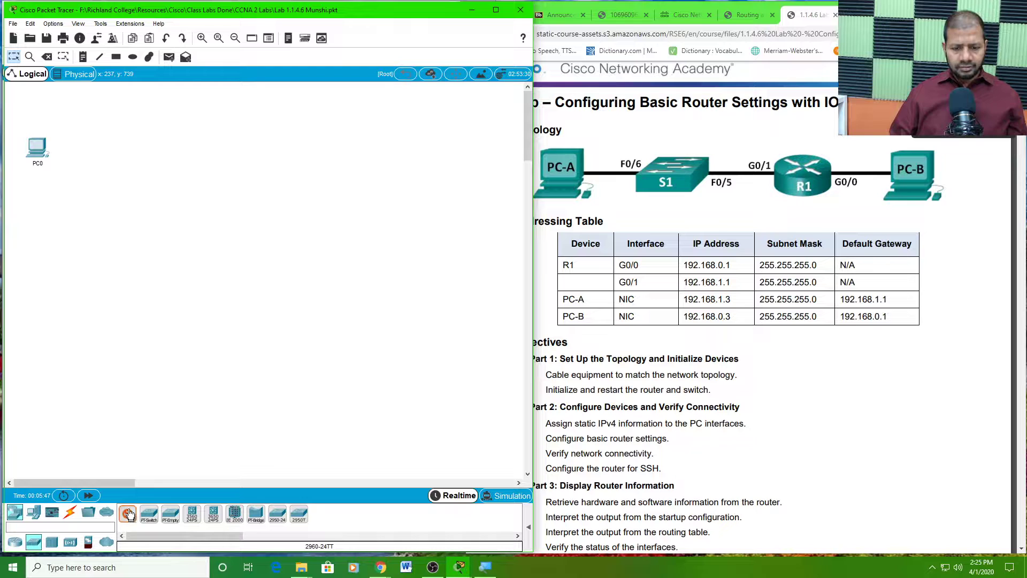
click(124, 150)
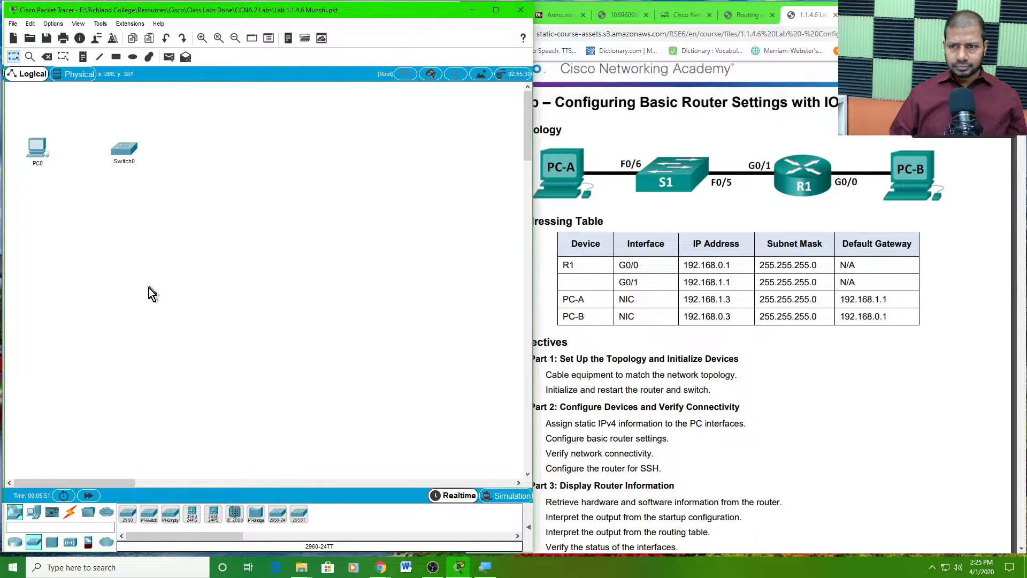
drag(135, 148, 148, 146)
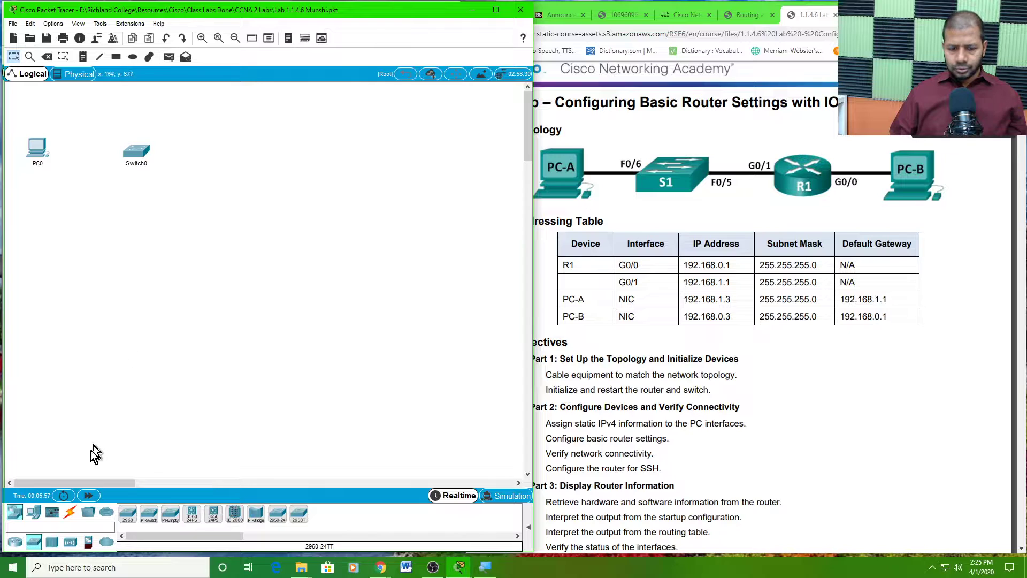
- Add a 1941 router (Router0) and a second PC (PC1) to the right of Switch0
click(17, 544)
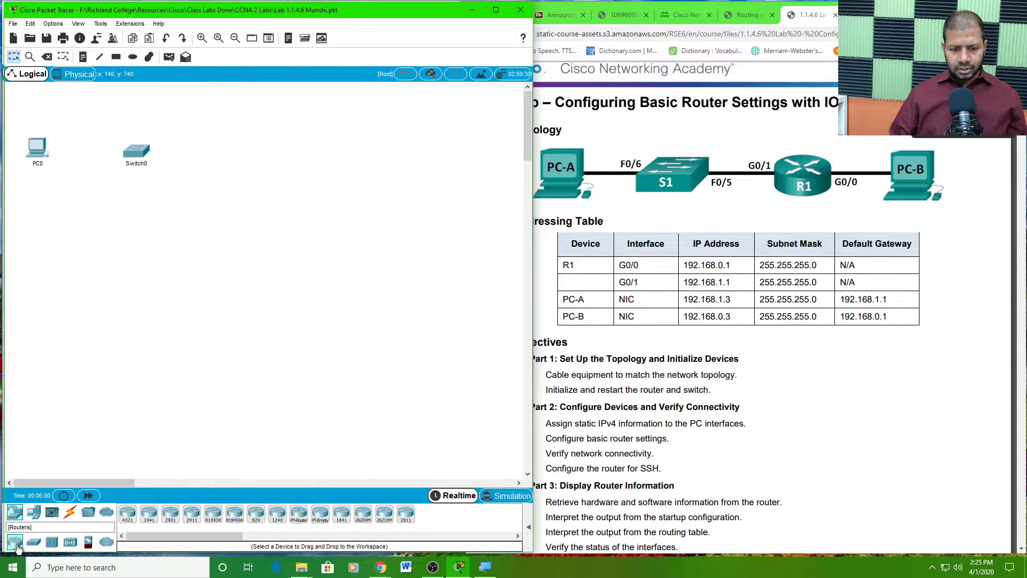
click(151, 517)
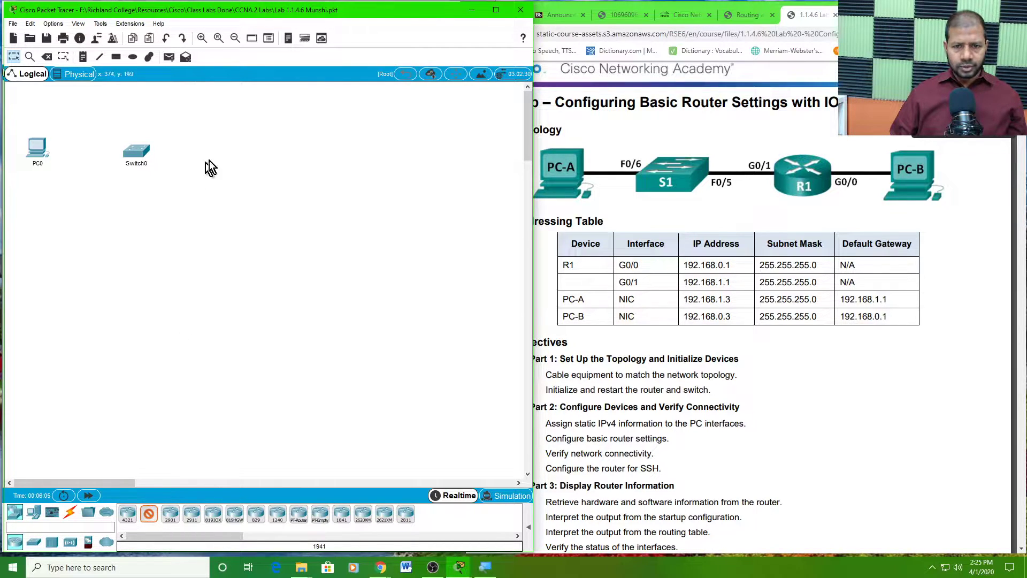
click(263, 152)
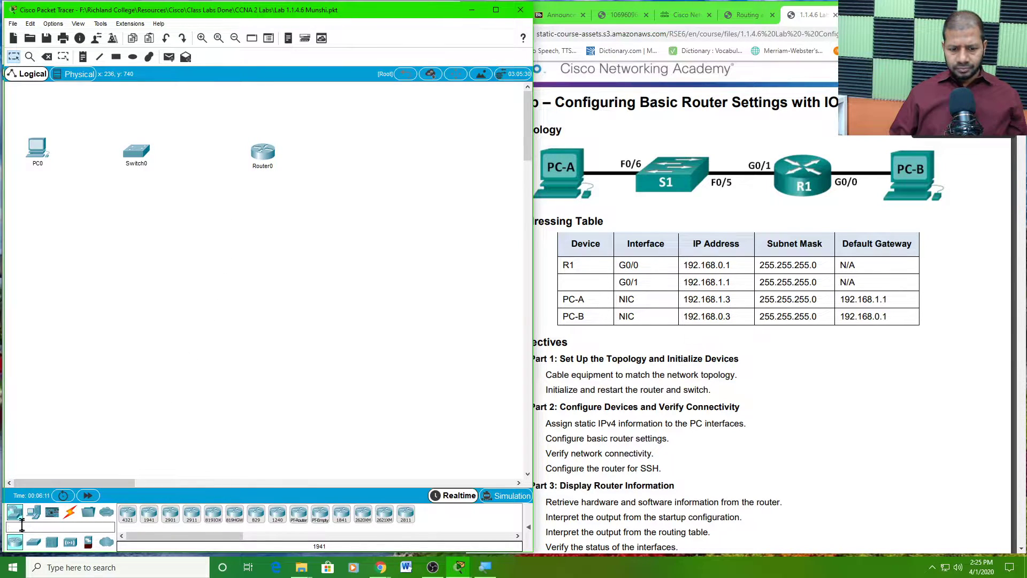
click(34, 514)
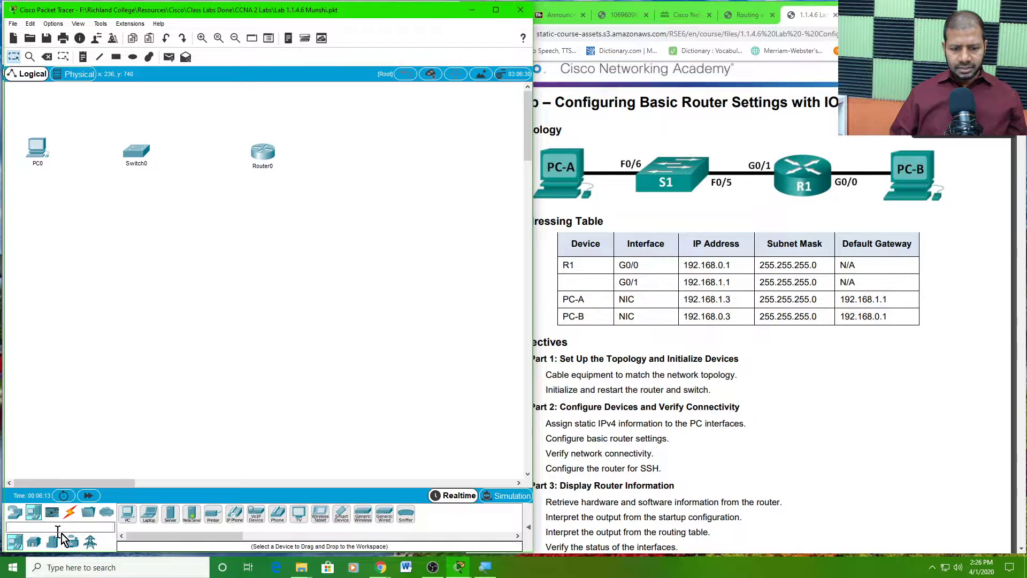
click(129, 518)
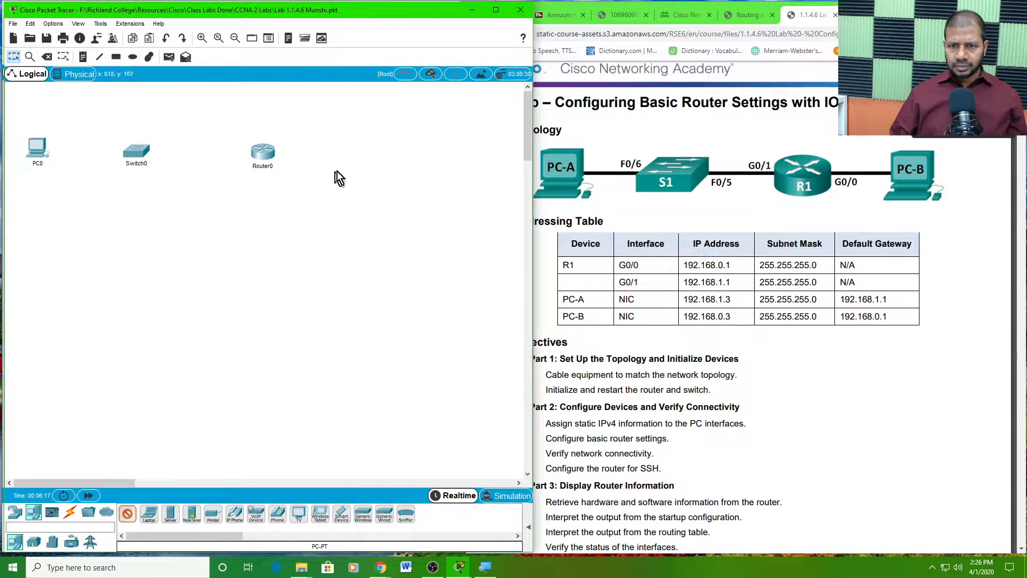
click(384, 155)
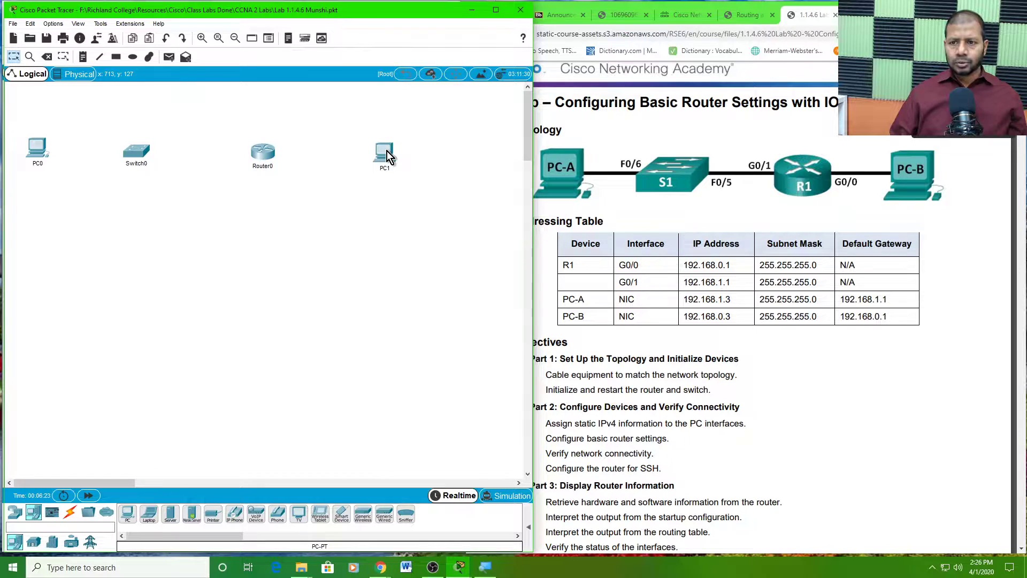
drag(386, 151, 452, 153)
click(270, 159)
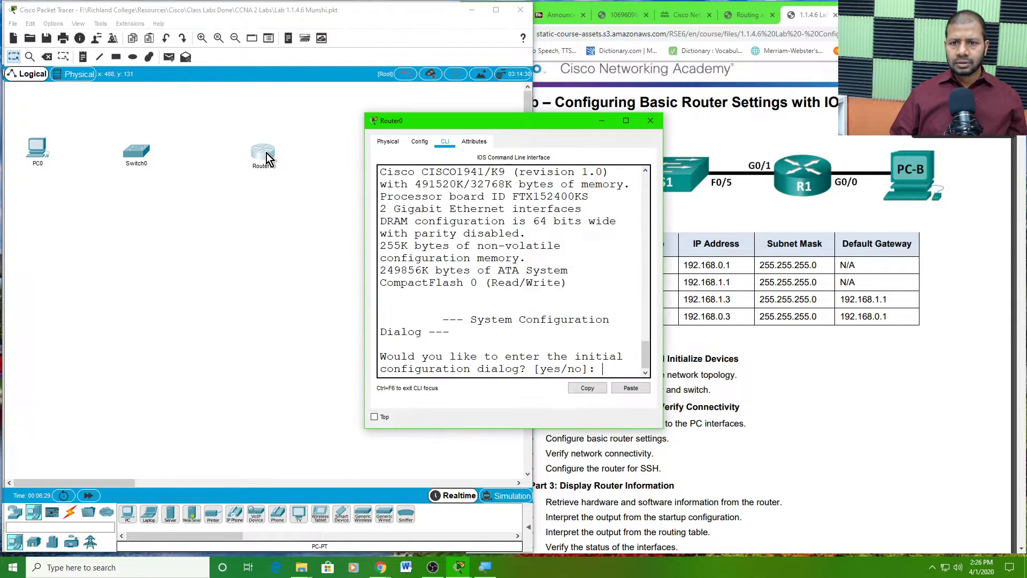
- Close Router0's window and shift Router0 and Switch0 further right to widen the layout
click(650, 121)
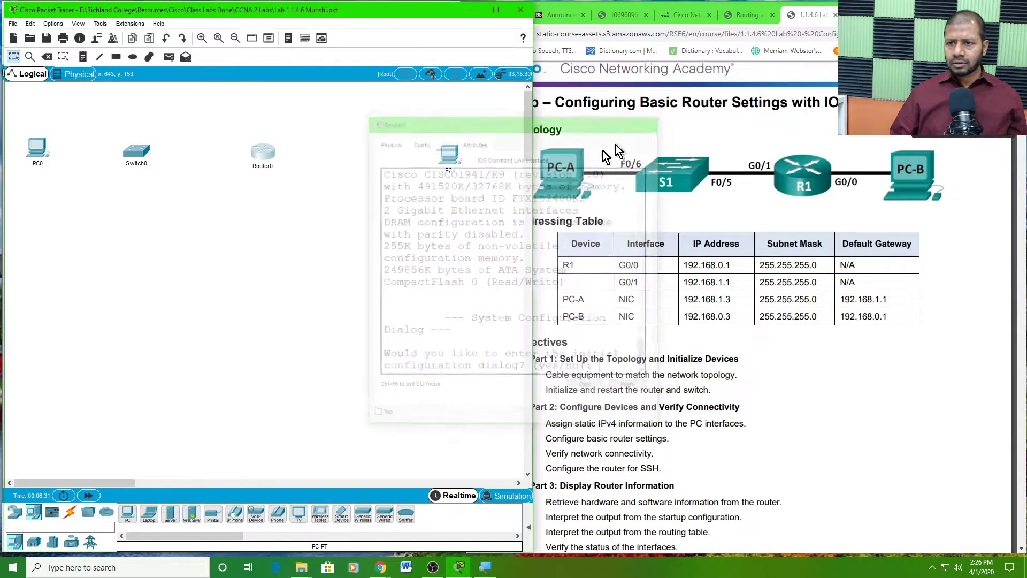
drag(262, 156, 298, 155)
drag(133, 154, 169, 153)
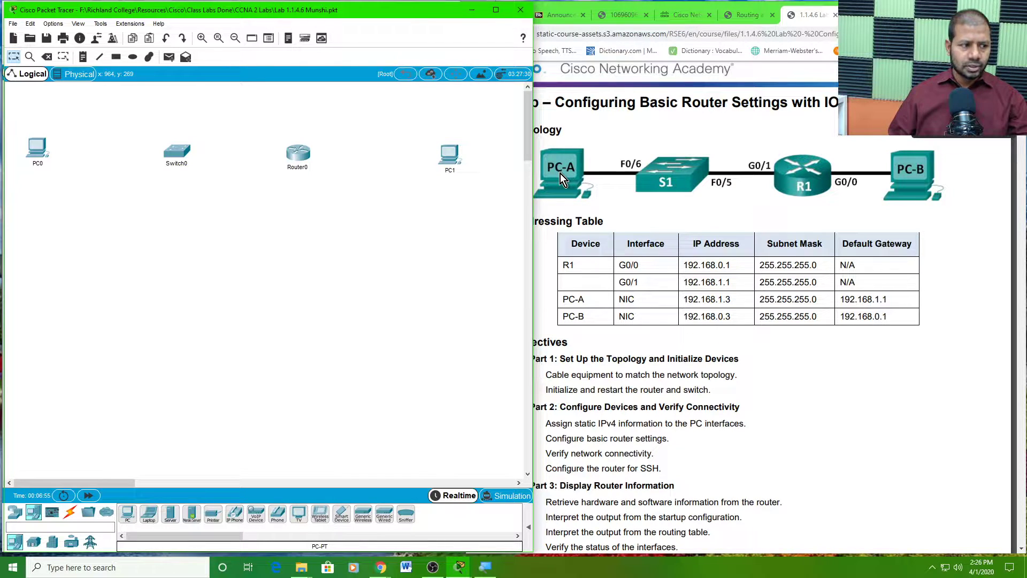
click(71, 516)
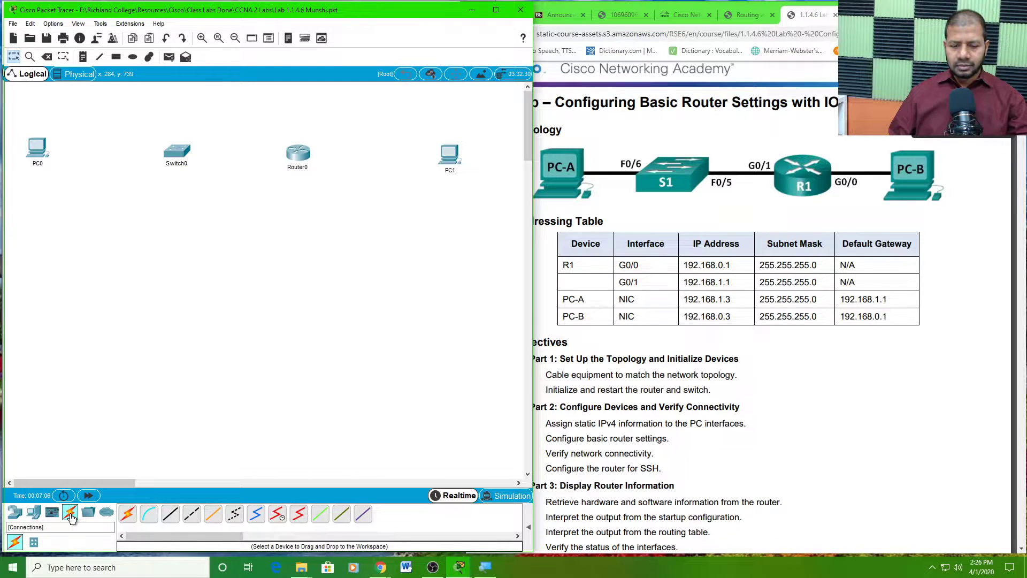
- Cable PC0's FastEthernet0 to Switch0's FastEthernet0/6 with a copper straight-through cable
click(171, 519)
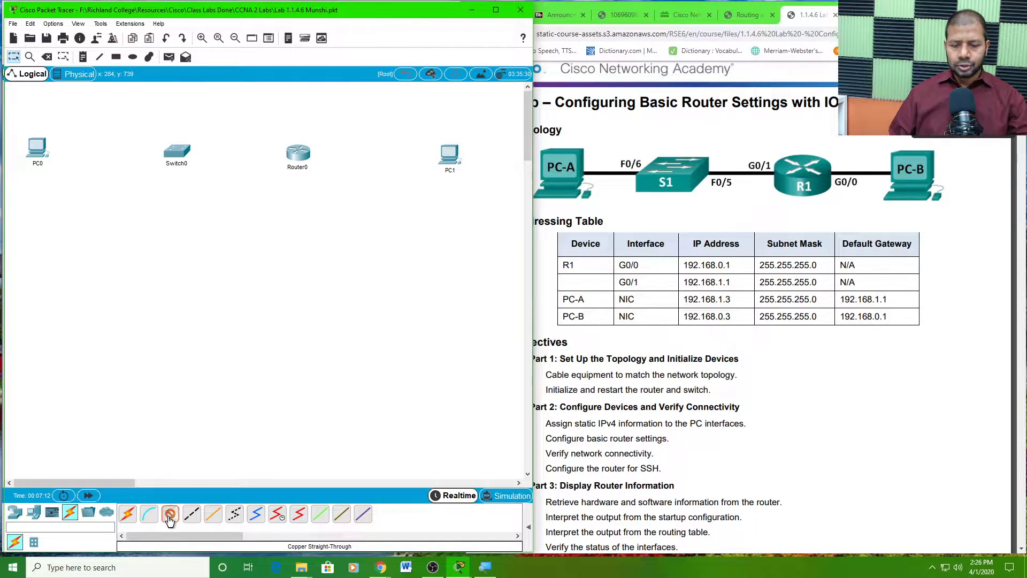
click(42, 151)
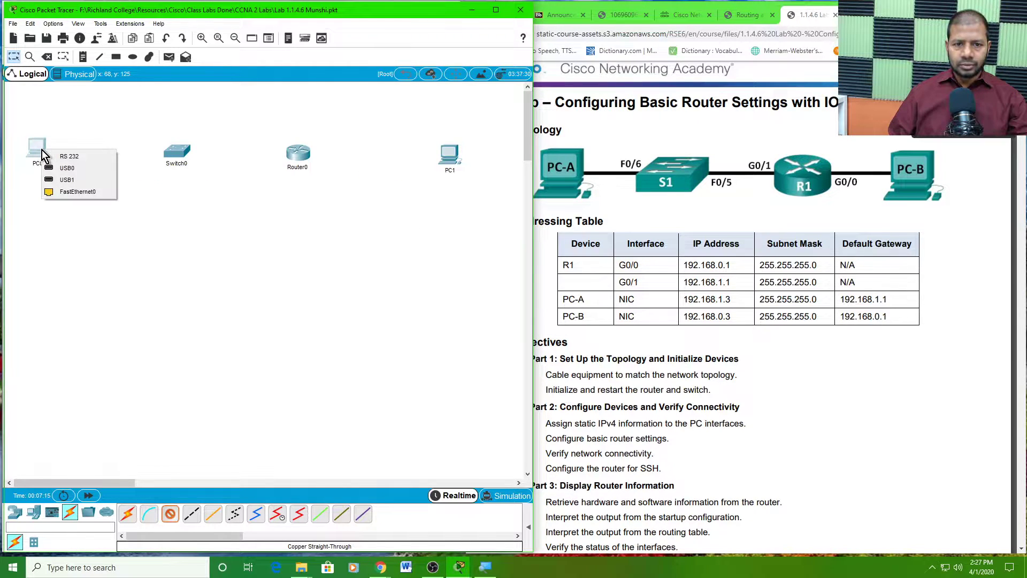
click(65, 194)
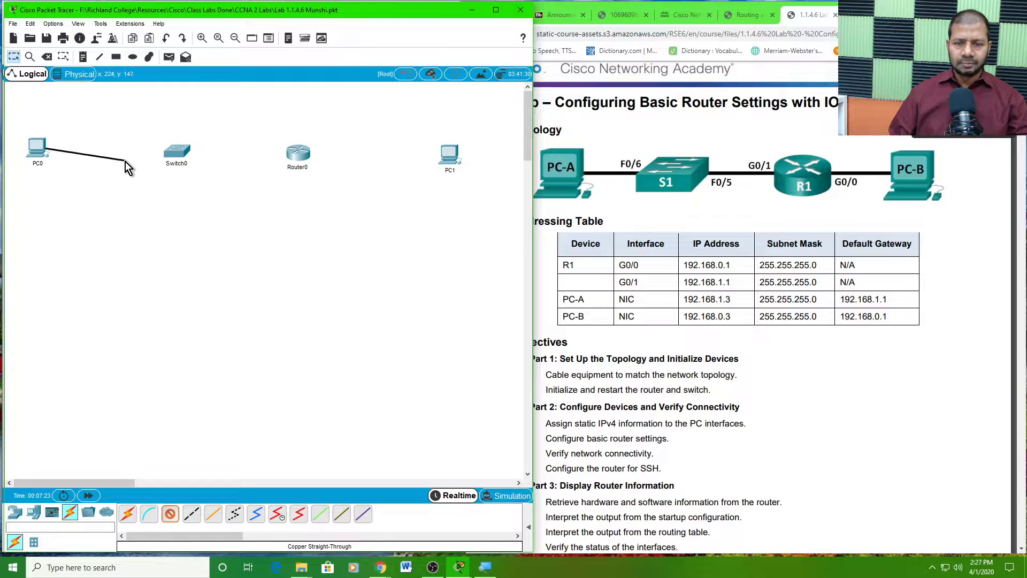
click(172, 153)
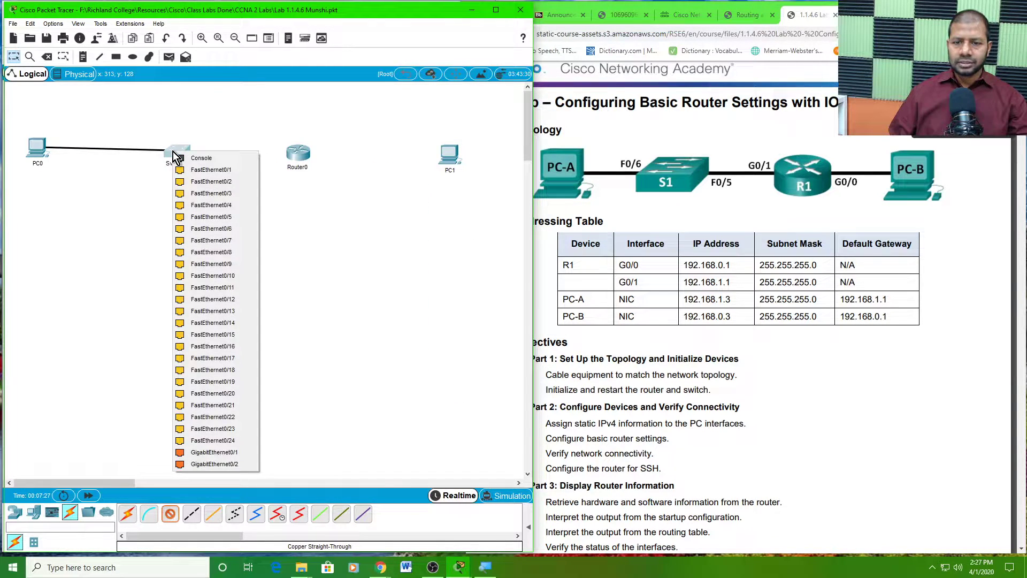
click(201, 230)
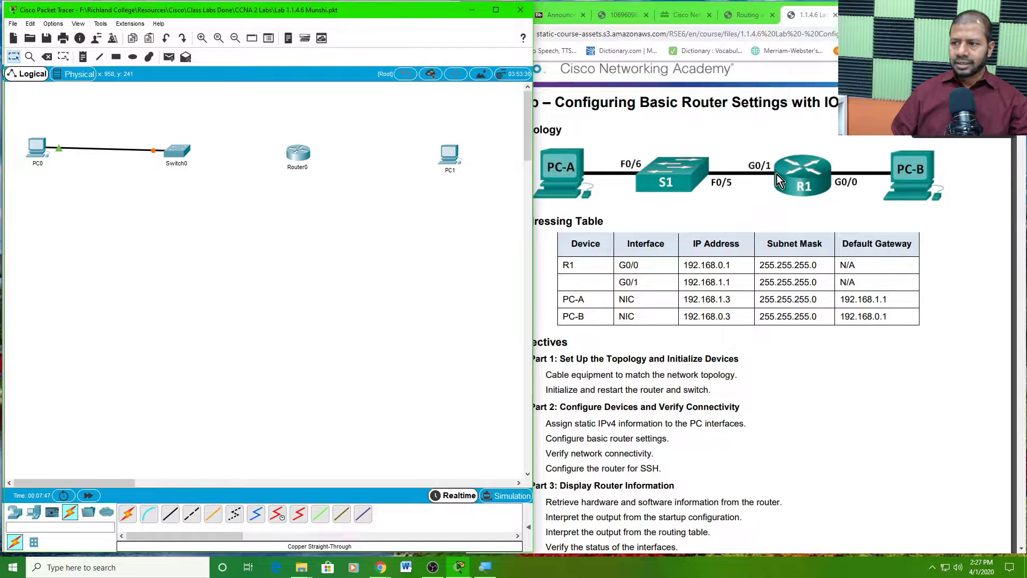
click(178, 514)
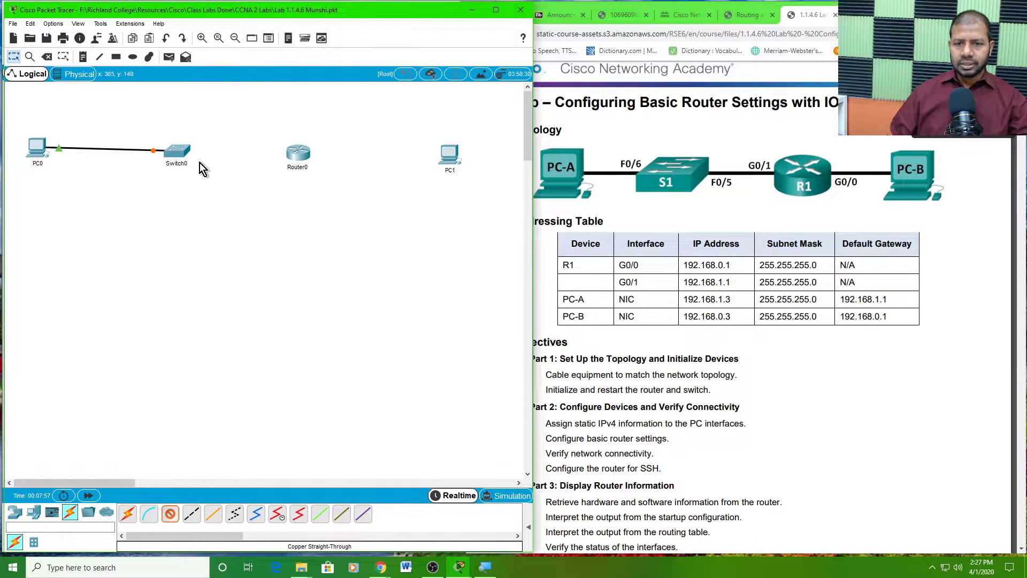
- Connect Switch0's FastEthernet0/5 to Router0's GigabitEthernet0/1
click(180, 155)
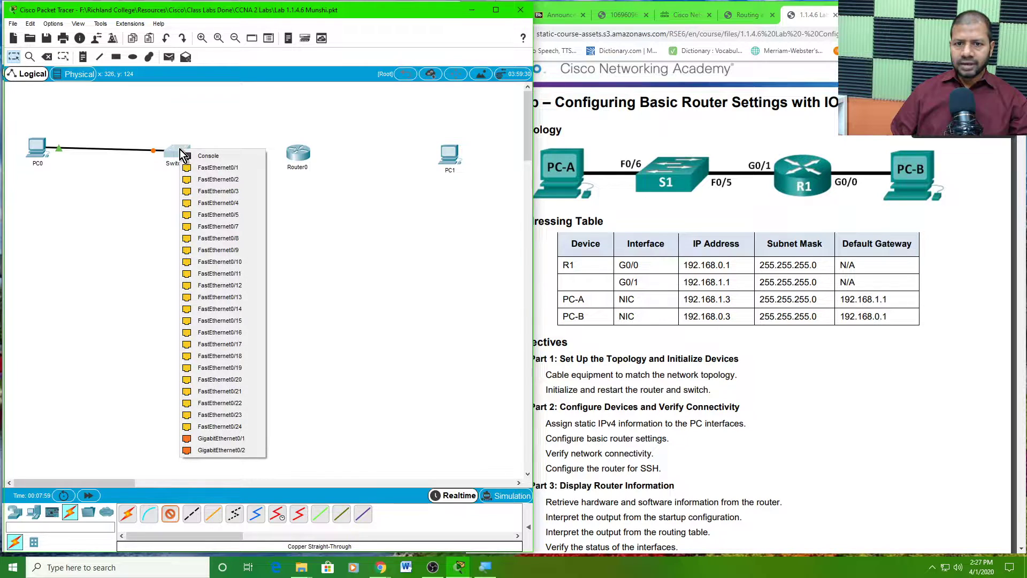
click(224, 214)
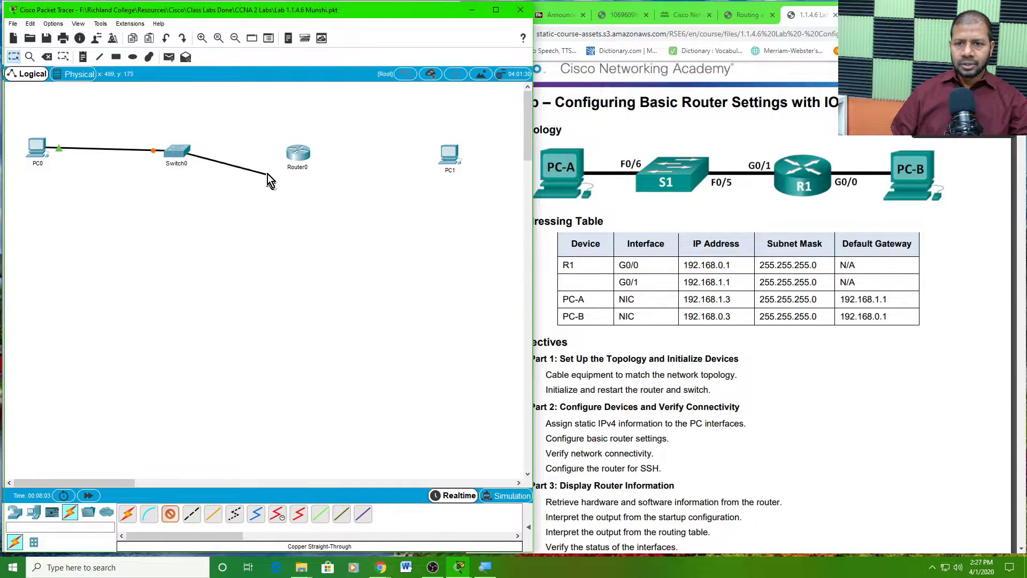
click(298, 157)
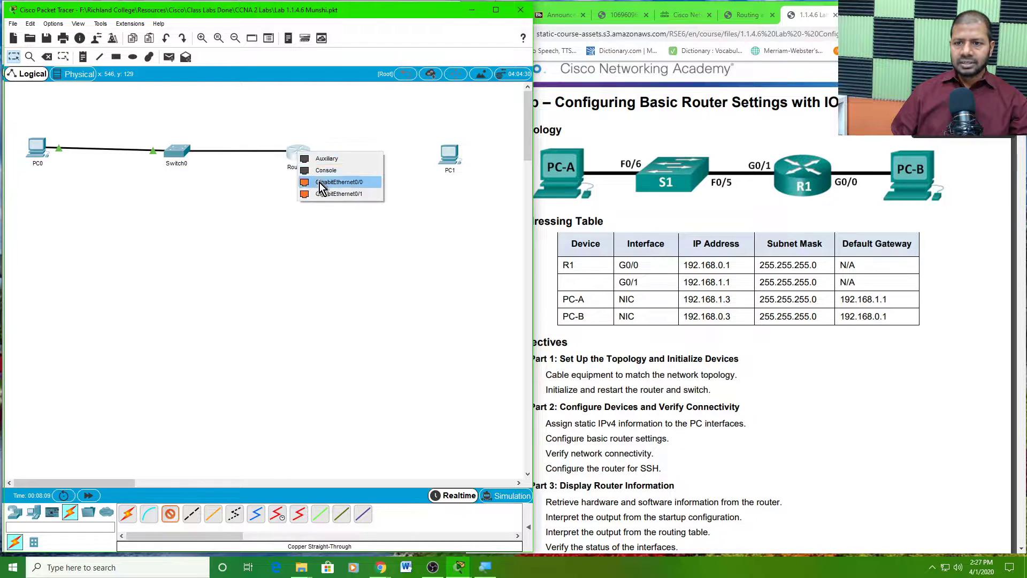
click(331, 194)
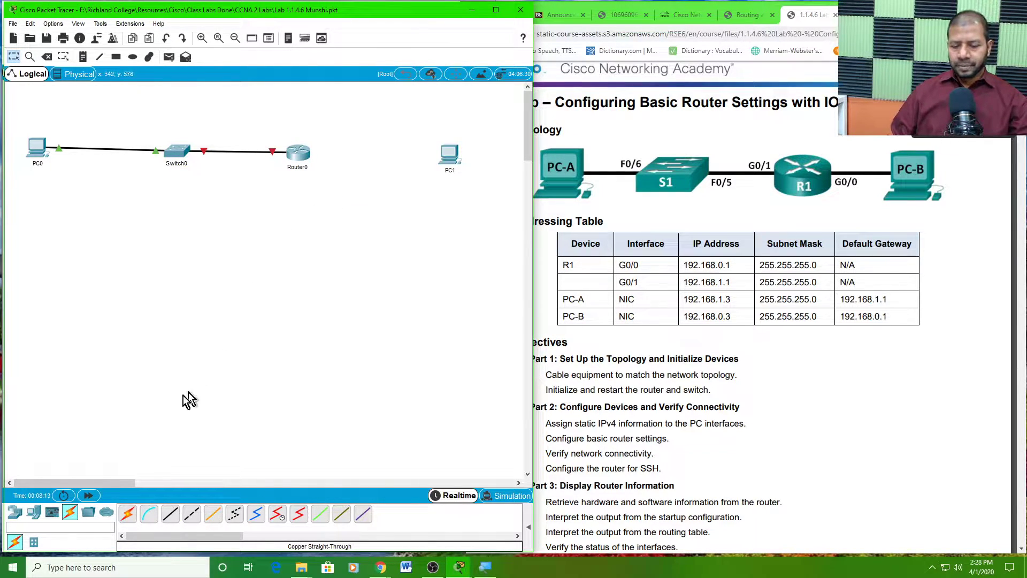
- Connect Router0's GigabitEthernet0/0 to PC1's FastEthernet0 with another copper straight-through cable
click(174, 518)
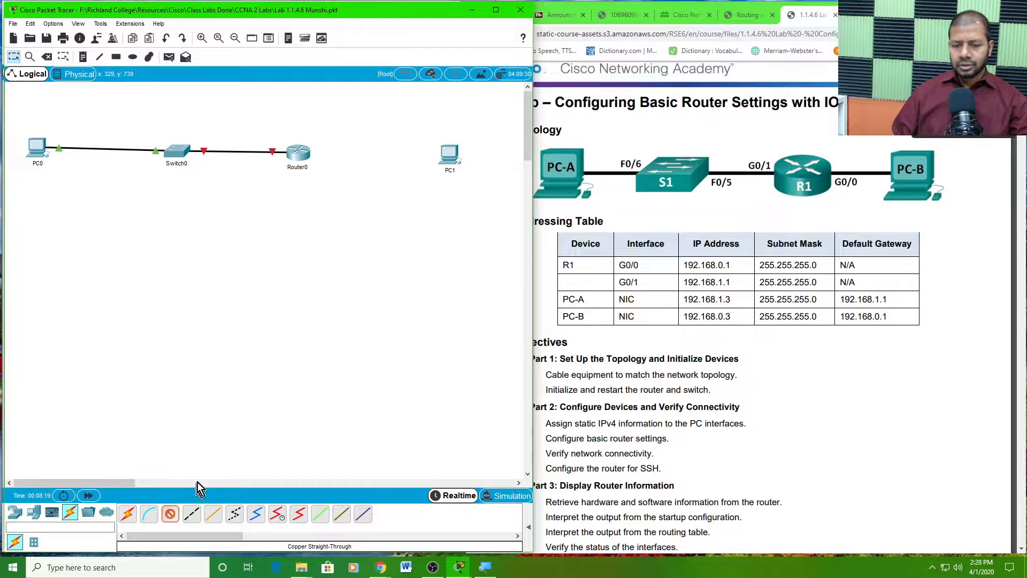
click(309, 159)
click(345, 185)
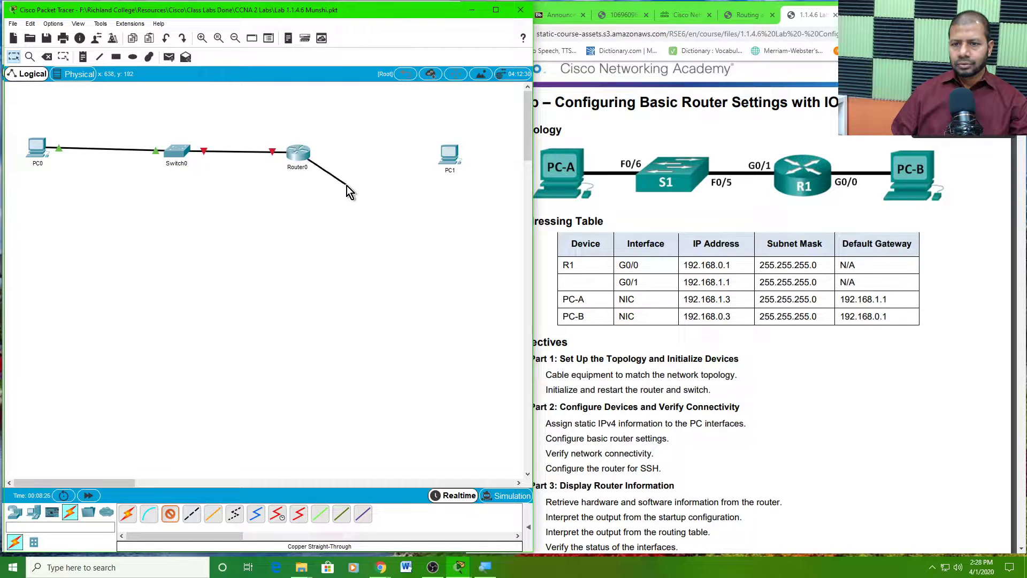
click(450, 160)
click(473, 198)
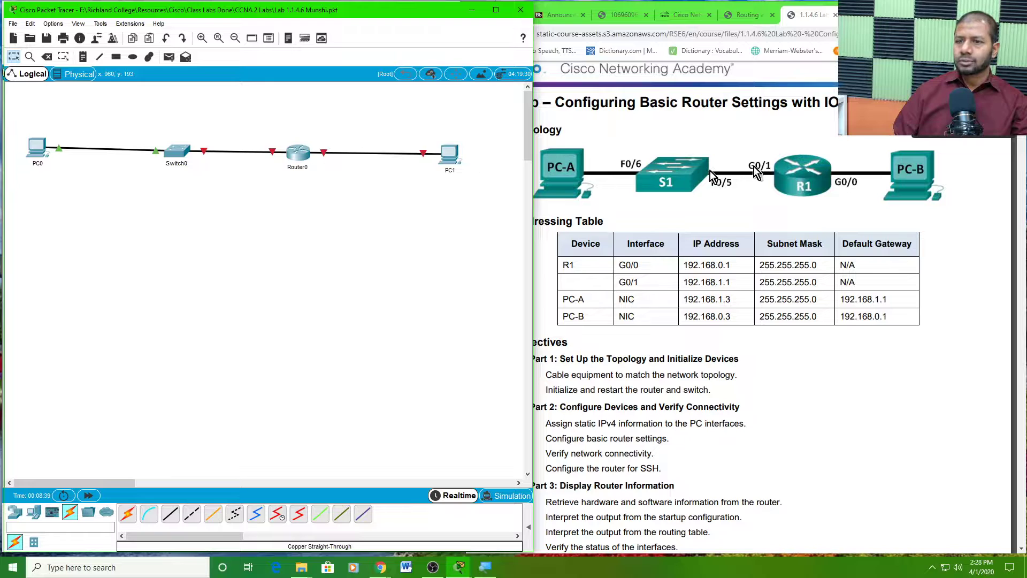
- Add an 'F0/6' note beside Switch0's end of the PC0 link
click(84, 58)
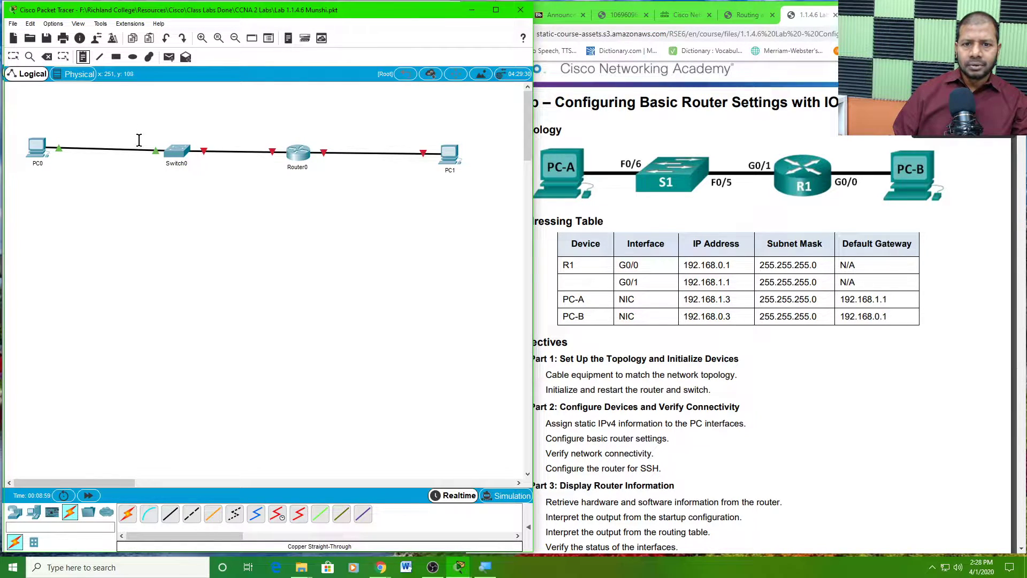
click(138, 141)
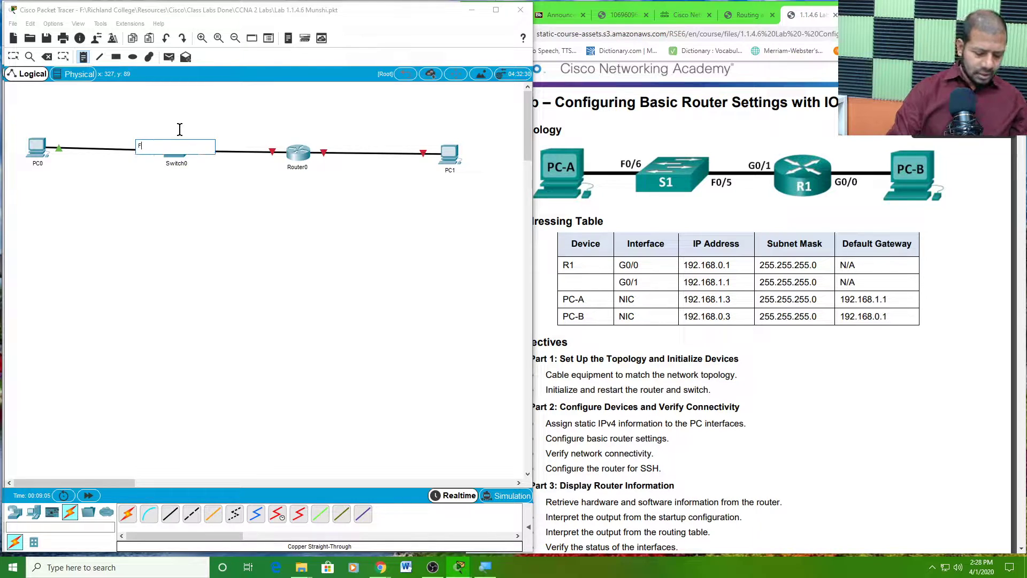
text(F0/6)
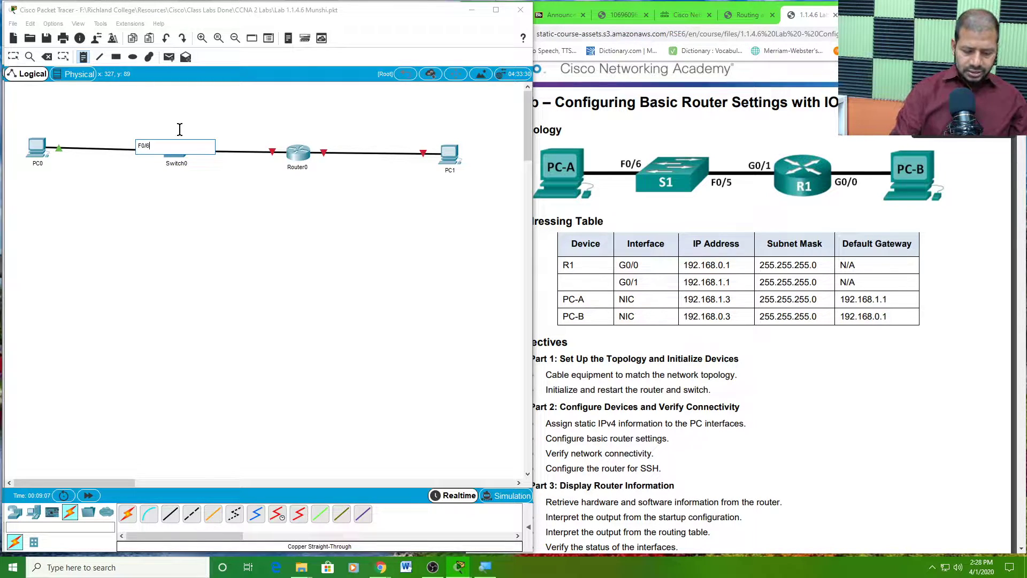
click(198, 191)
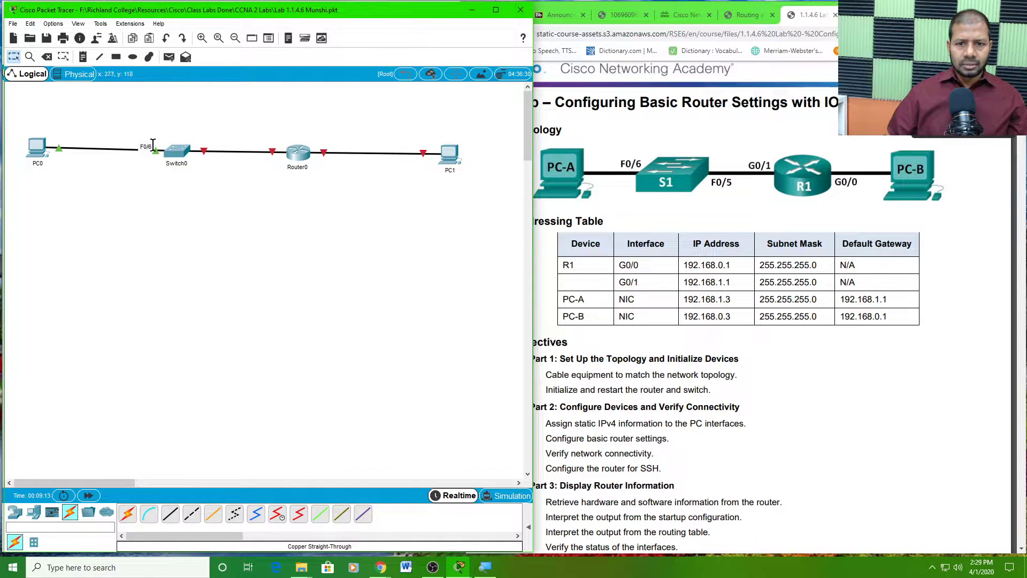
drag(147, 146, 155, 142)
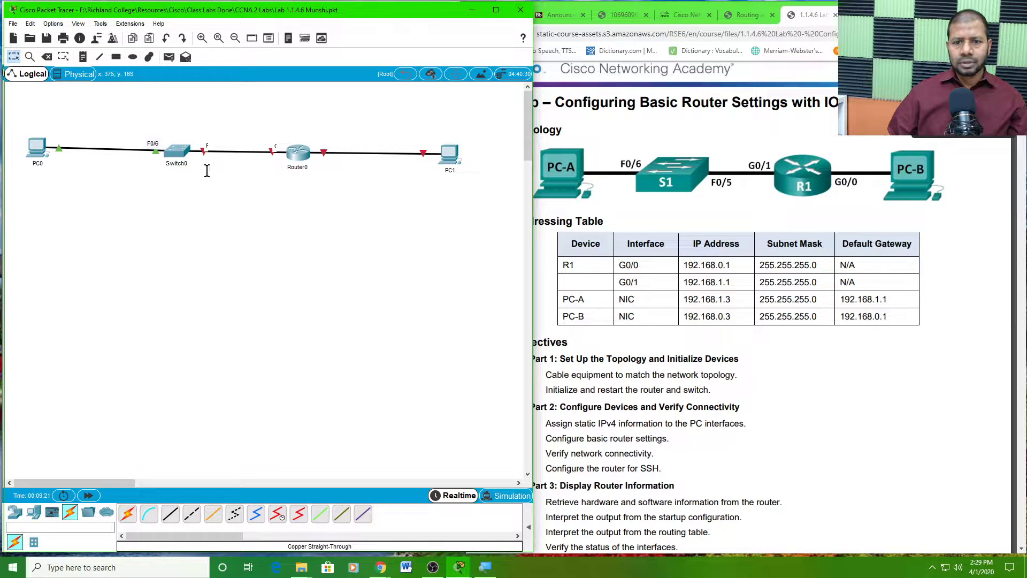
- Add an 'F0/5' note below the Switch0–Router0 link
click(85, 56)
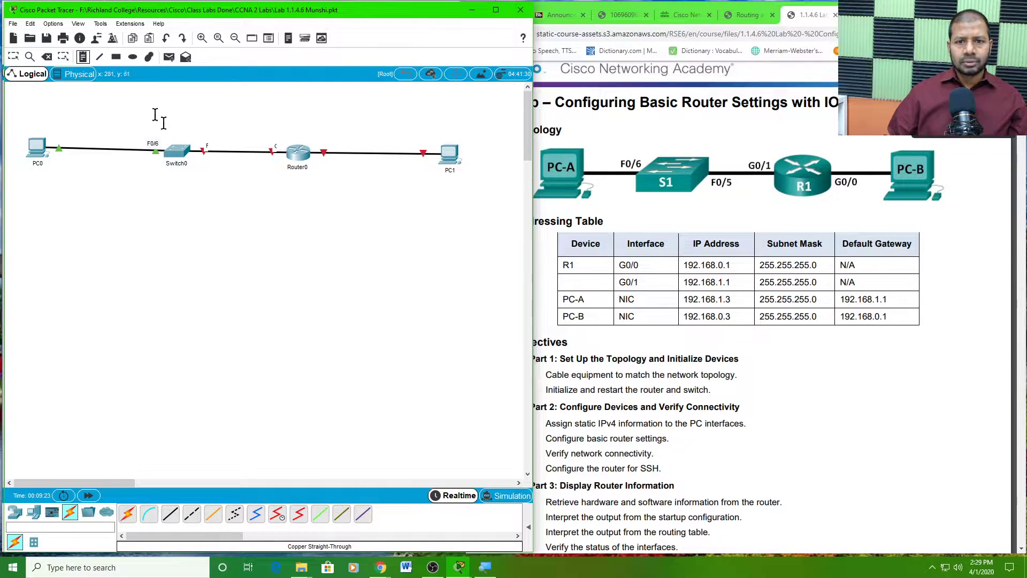
click(202, 163)
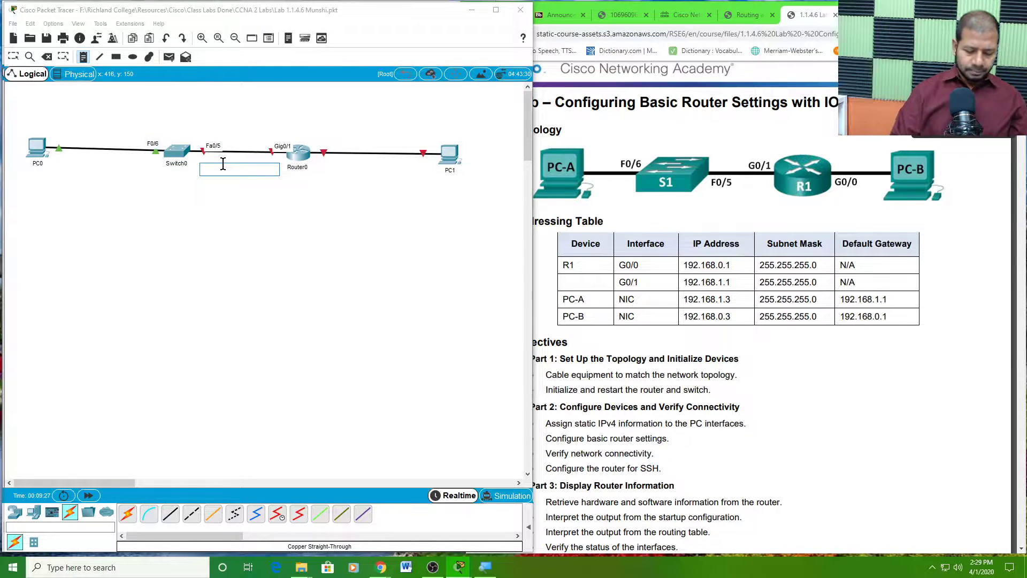
text(F0/5)
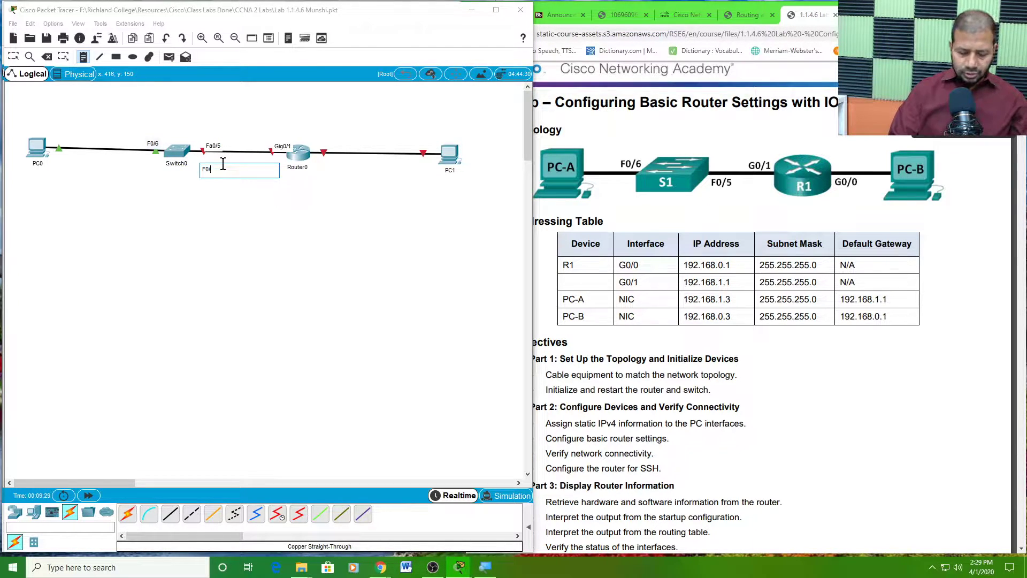
click(210, 208)
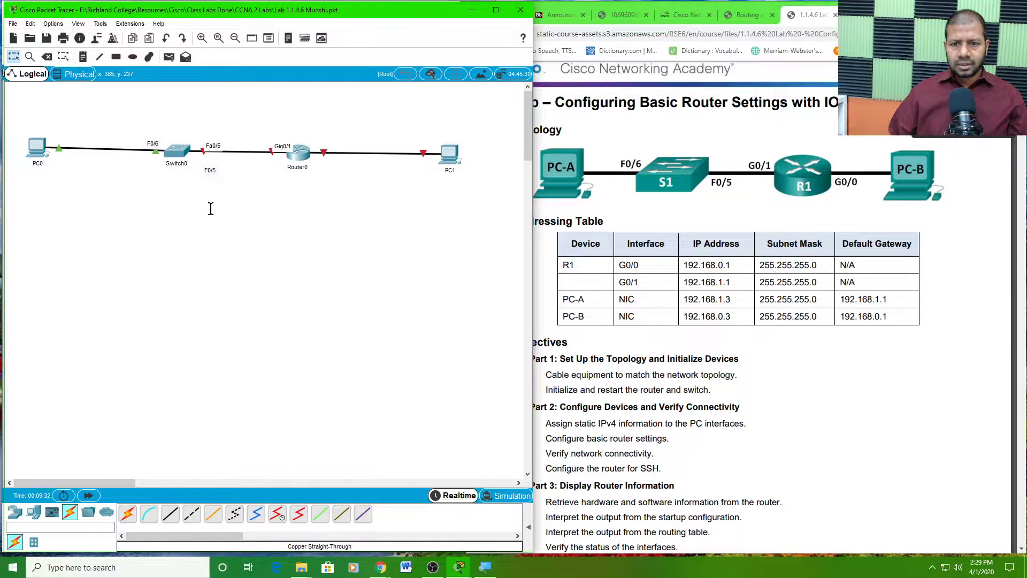
click(210, 169)
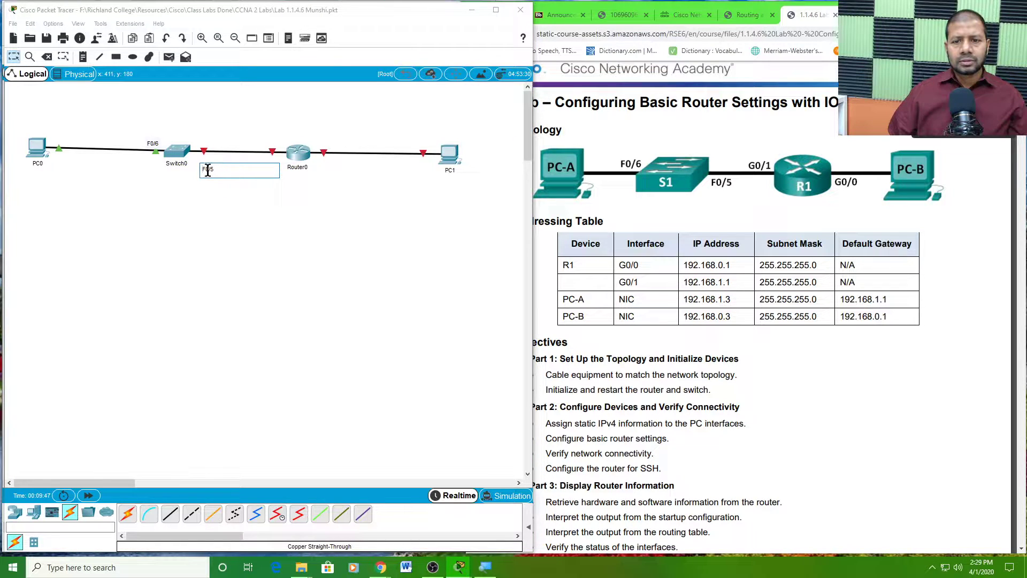
click(210, 191)
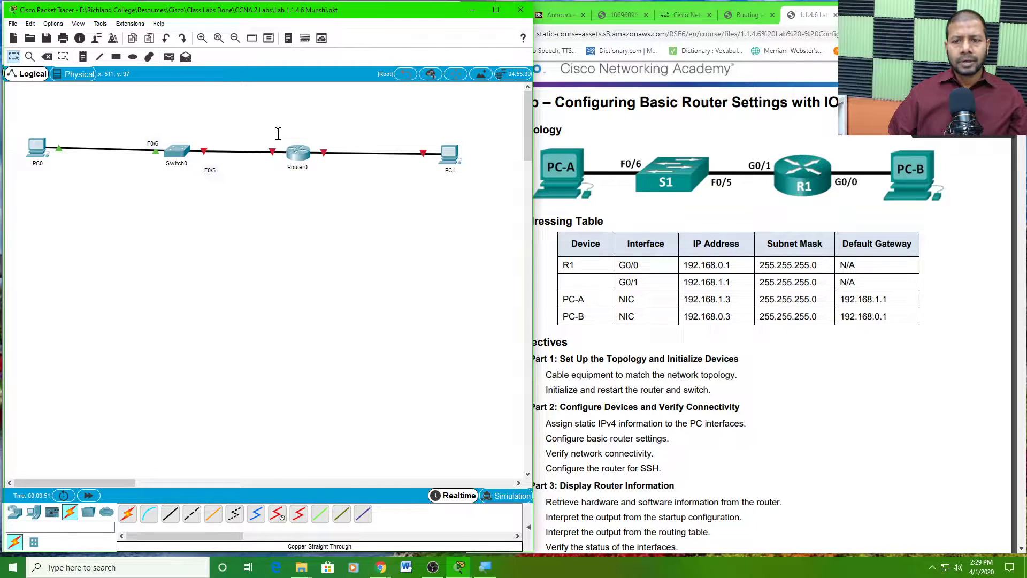
- Add a 'G0/1' note above Router0's switch-side link
mouse_move(274, 154)
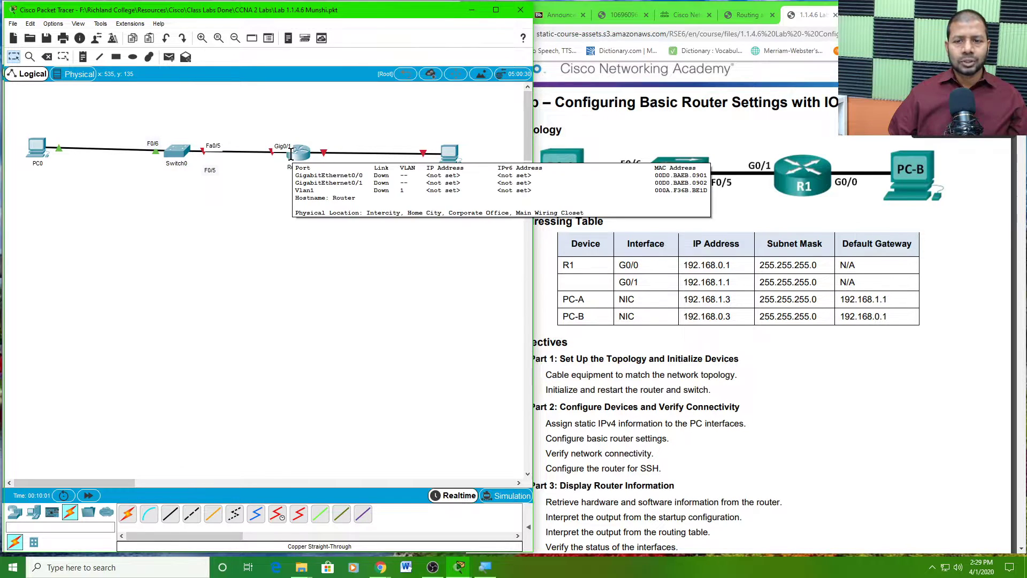
click(83, 59)
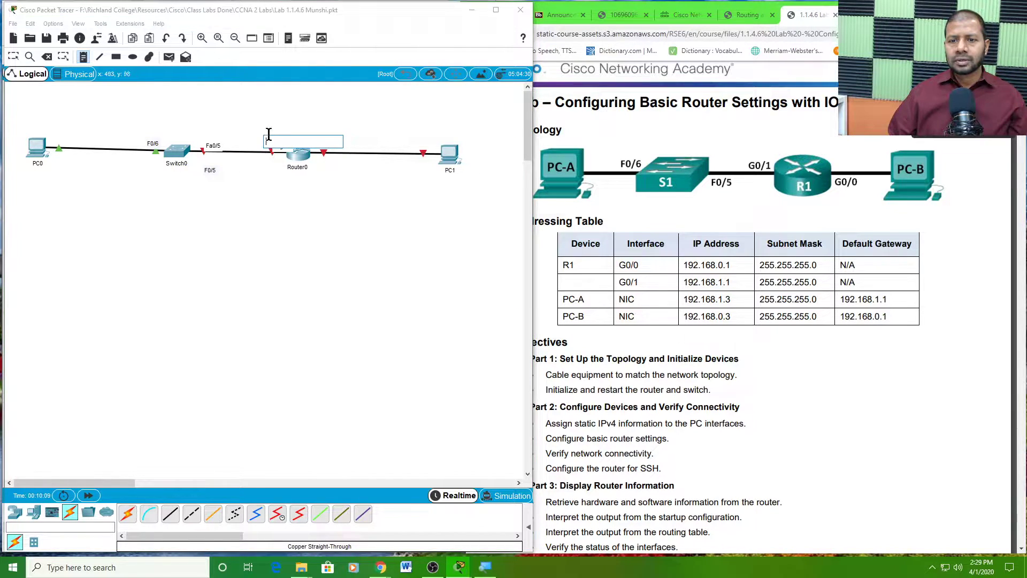
click(269, 135)
text(G0/1)
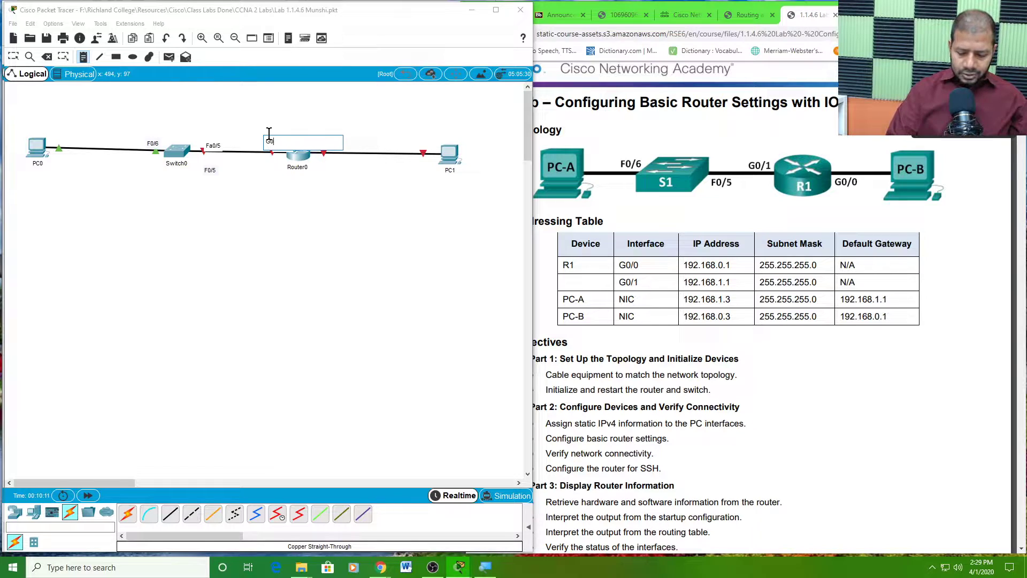
click(328, 187)
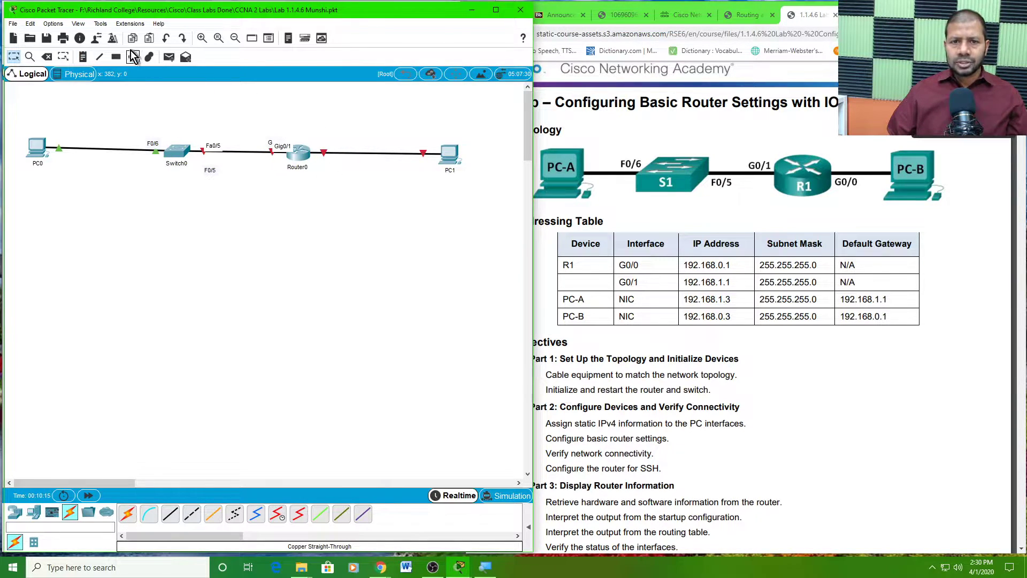
- Add a 'G0/0' note by Router0's PC1-side link and move the F0/5 note up beside its cable
click(84, 57)
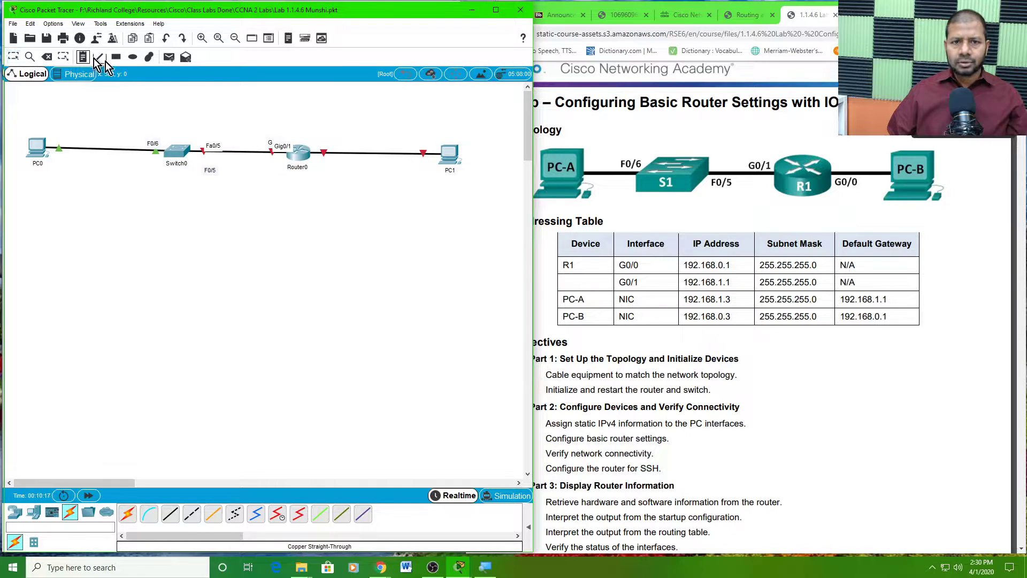
click(323, 137)
text(G0/0)
key(Escape)
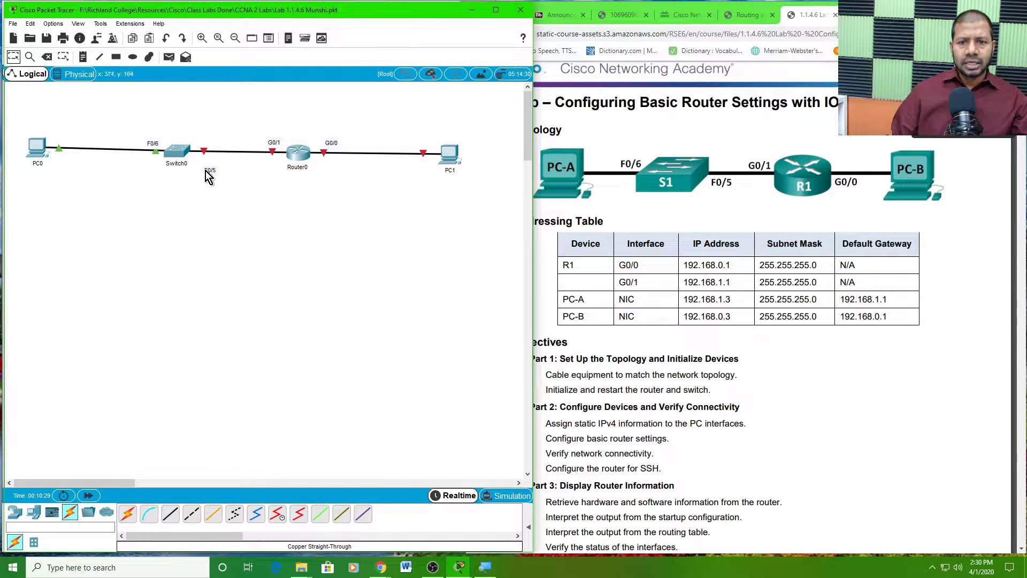
mouse_move(206, 170)
mouse_down()
mouse_move(204, 159)
mouse_move(207, 171)
mouse_move(217, 160)
mouse_up()
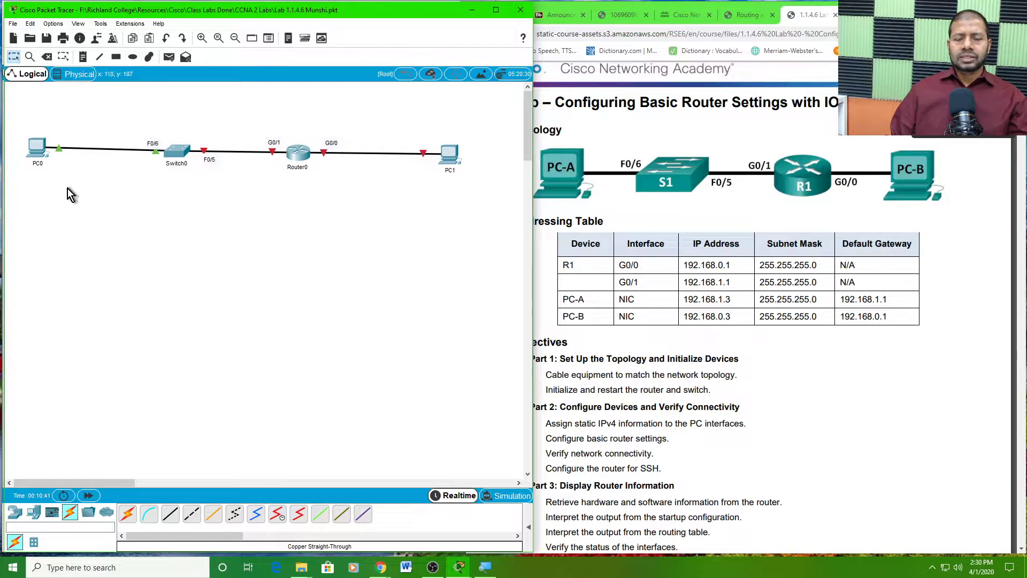
mouse_move(40, 172)
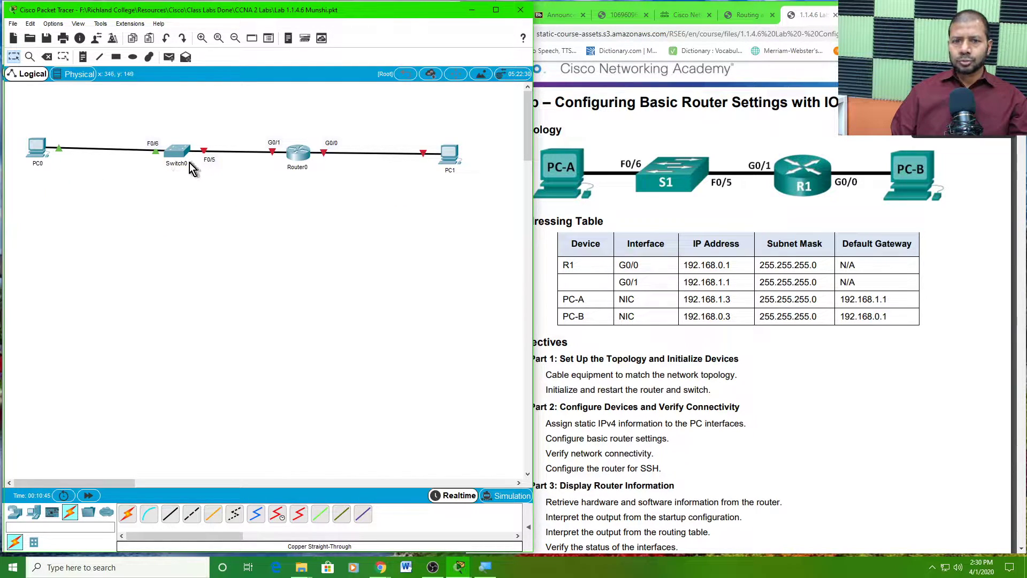
- Rename PC0 to PC-A, Switch0 to S1, Router0 to R1 and PC1 to PC-B
click(38, 164)
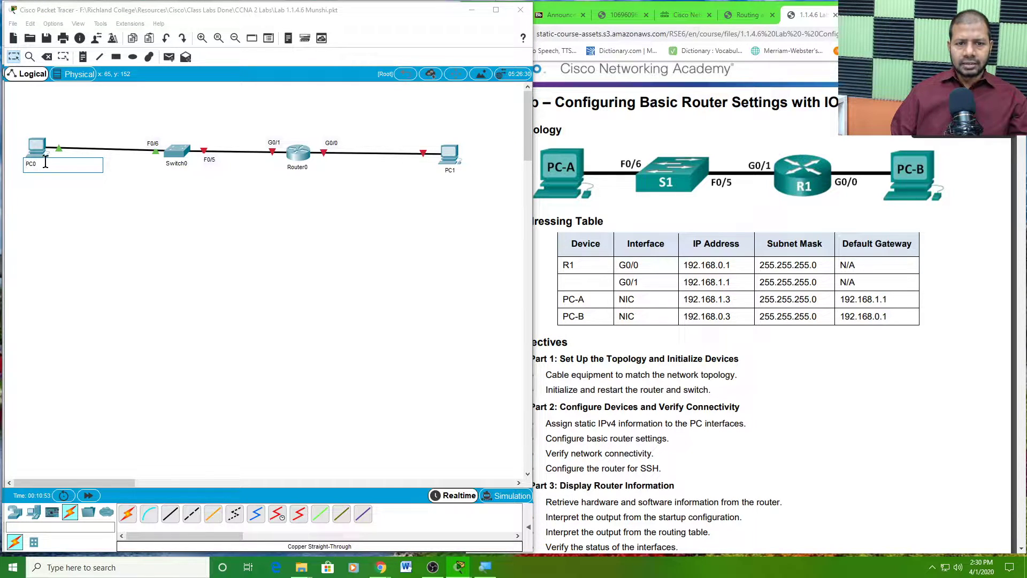
key(BackSpace)
key(BackSpace)
key(BackSpace)
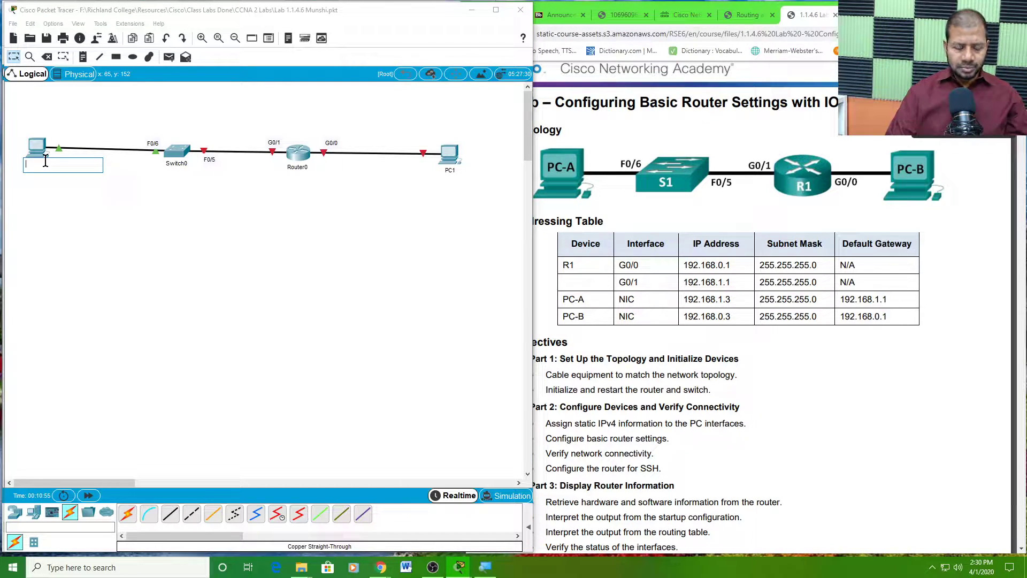
text(PC-A)
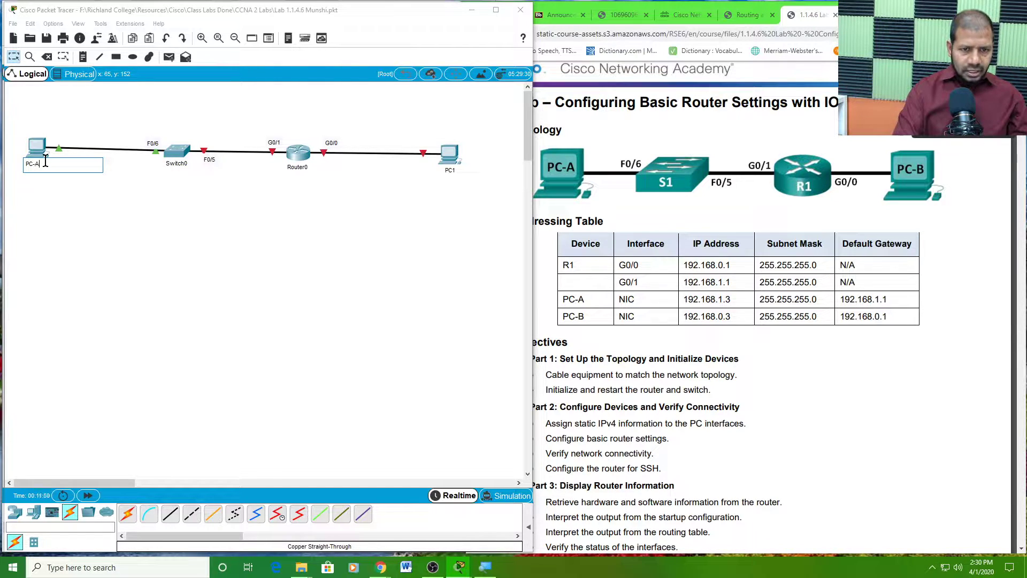
click(66, 202)
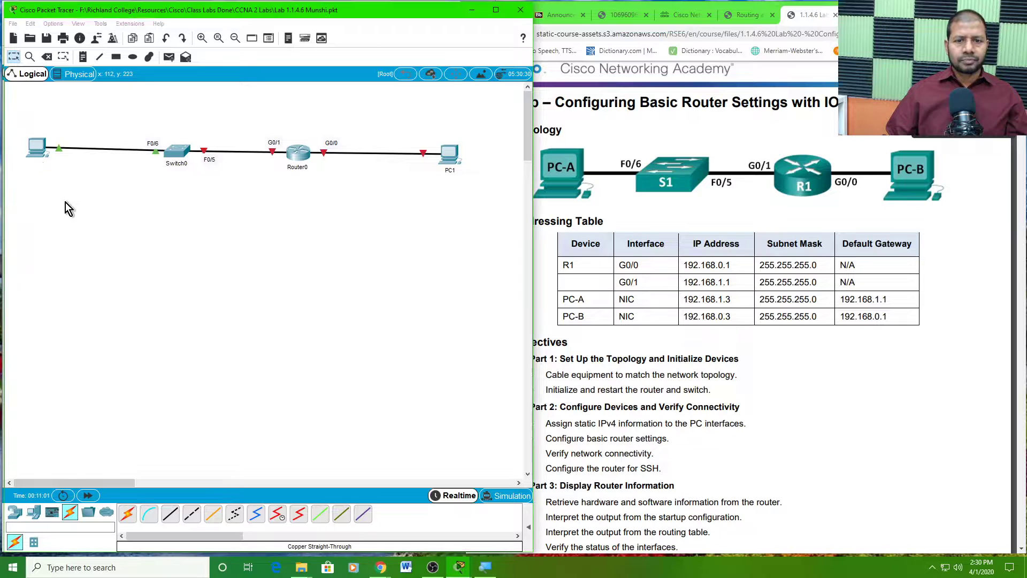
click(176, 163)
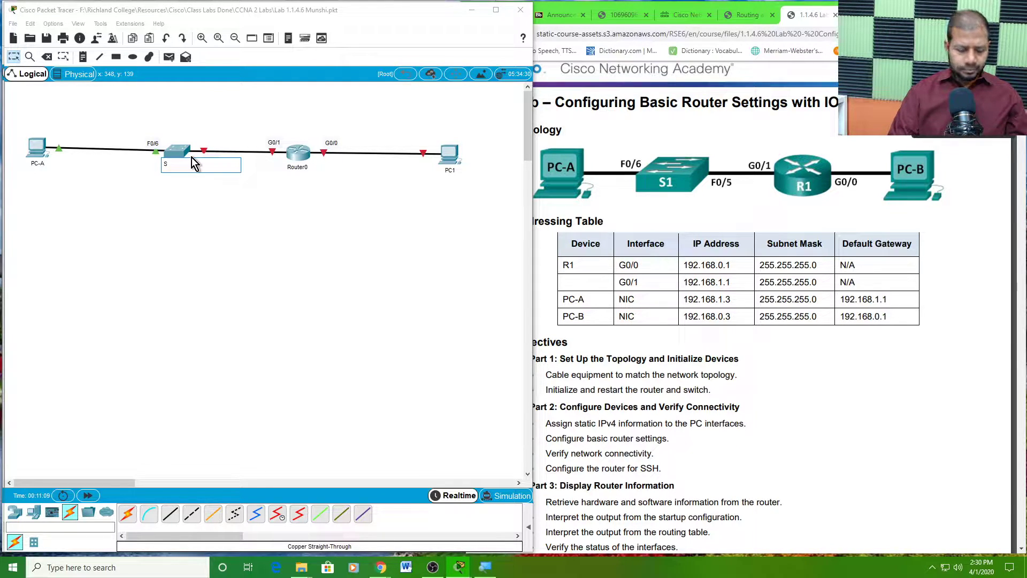
click(291, 202)
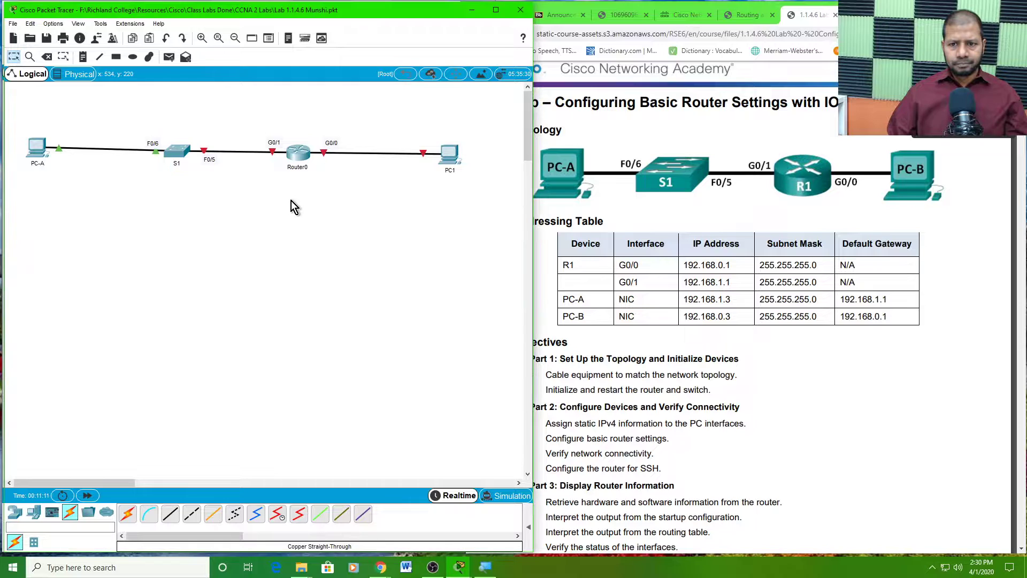
click(303, 168)
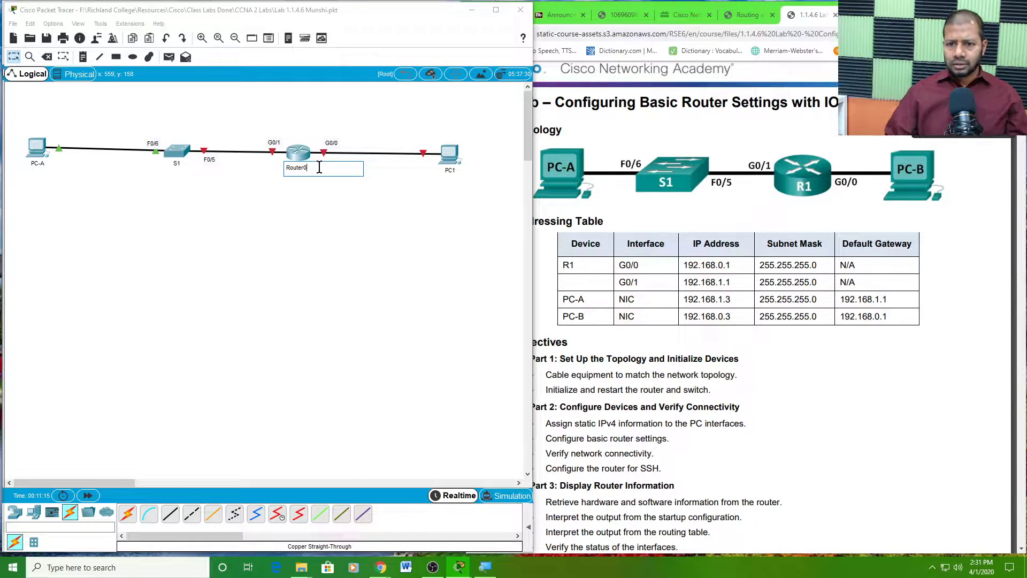
text(R1)
click(375, 203)
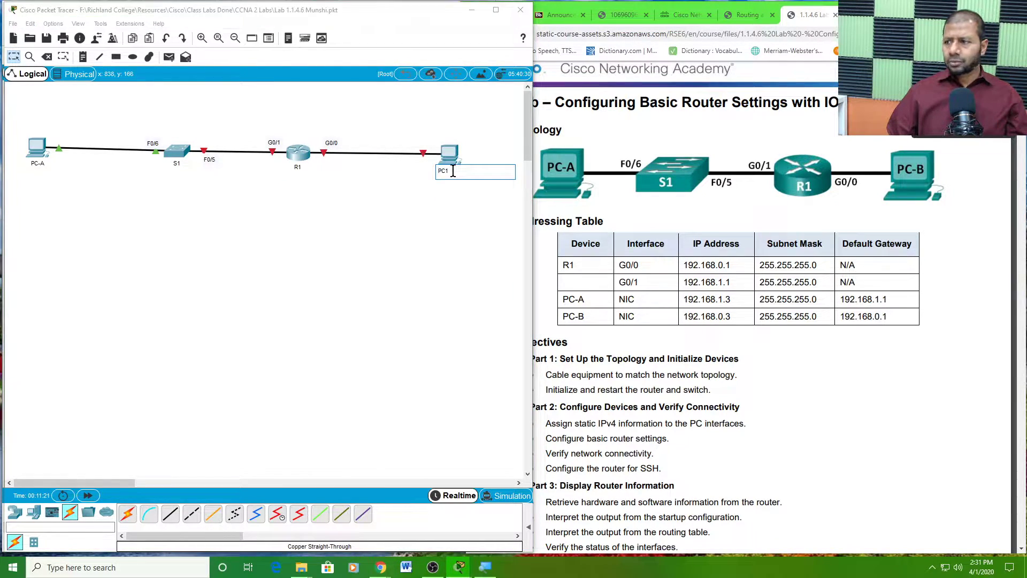
click(452, 171)
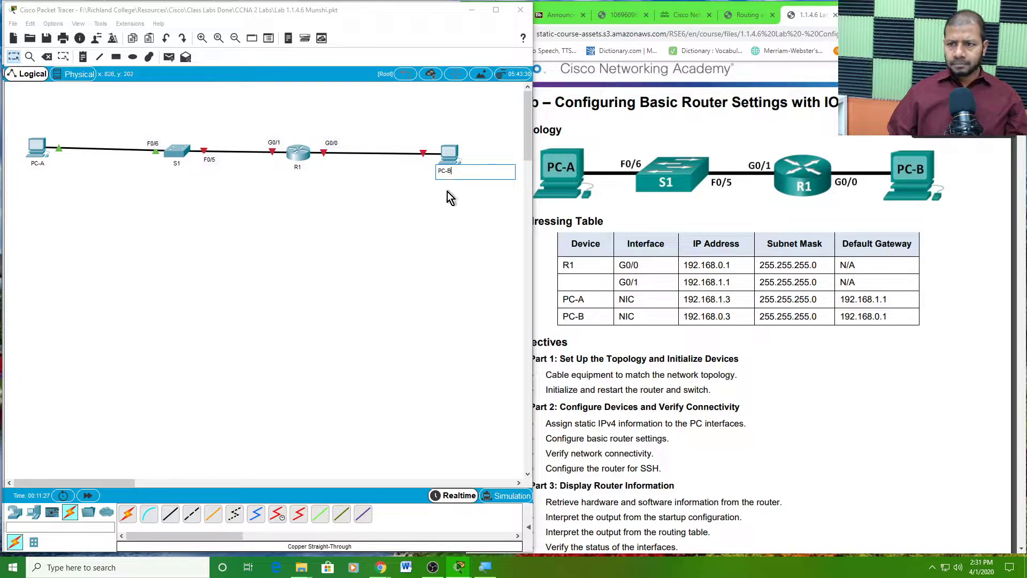
click(447, 194)
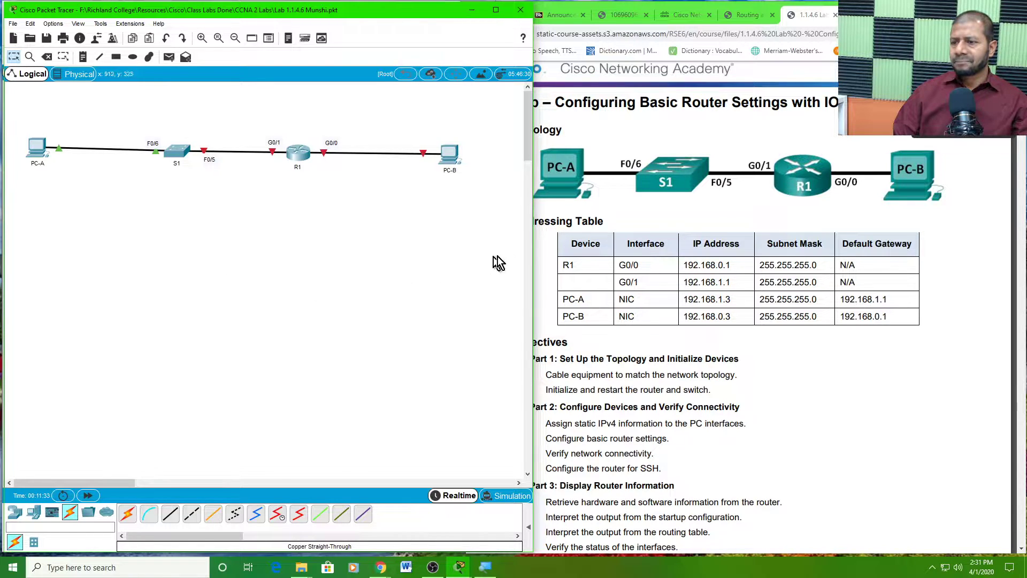
- Bring the lab PDF forward and review its Objectives, highlighting the Part 1 heading
scroll(657, 289, down, 1)
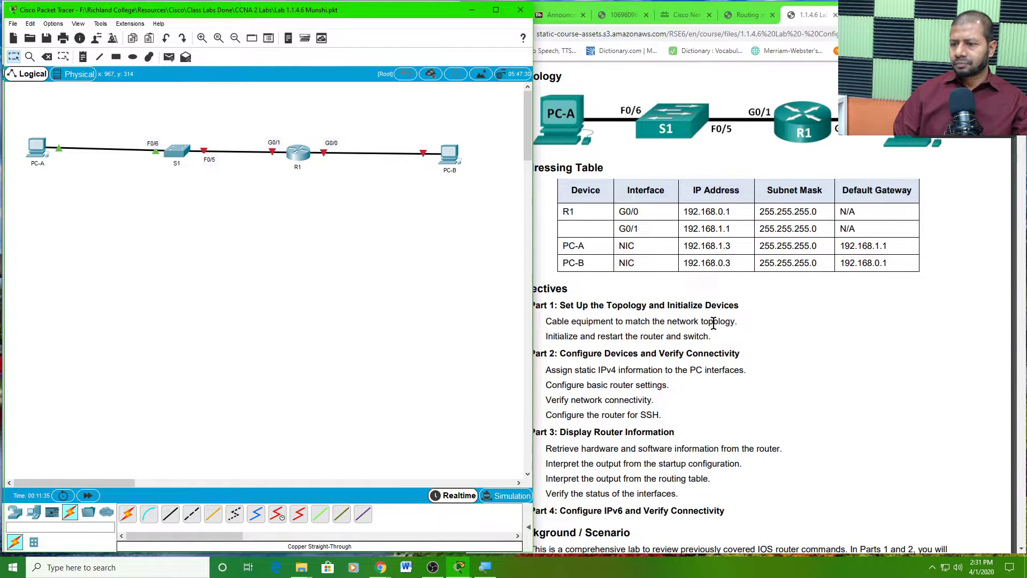
click(730, 319)
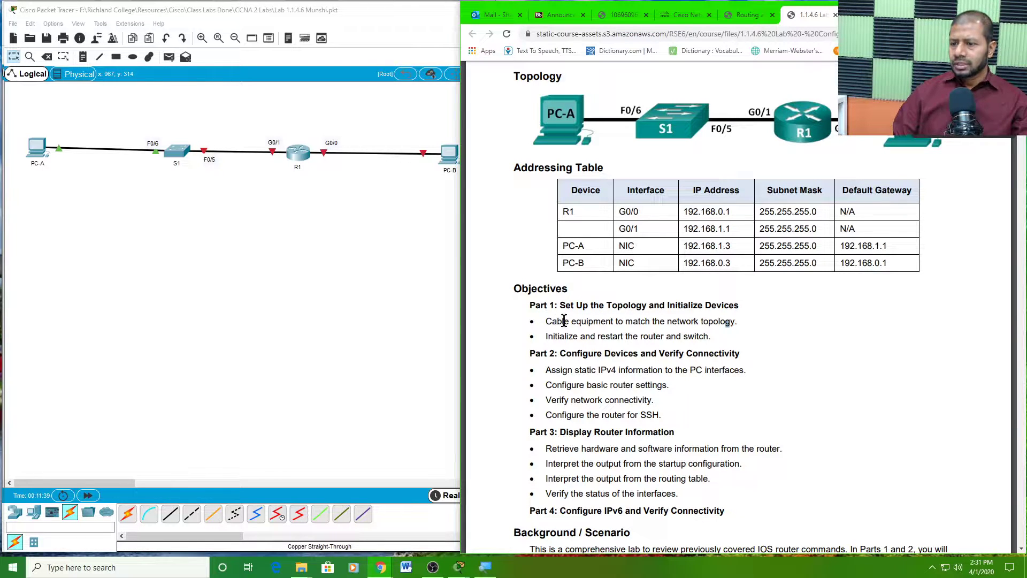
drag(577, 306, 747, 308)
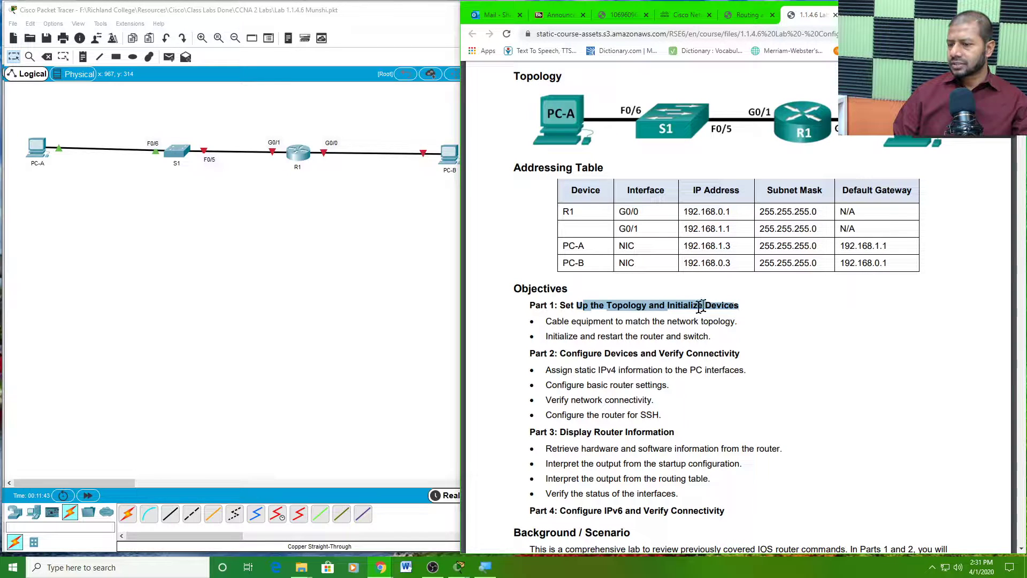
click(567, 324)
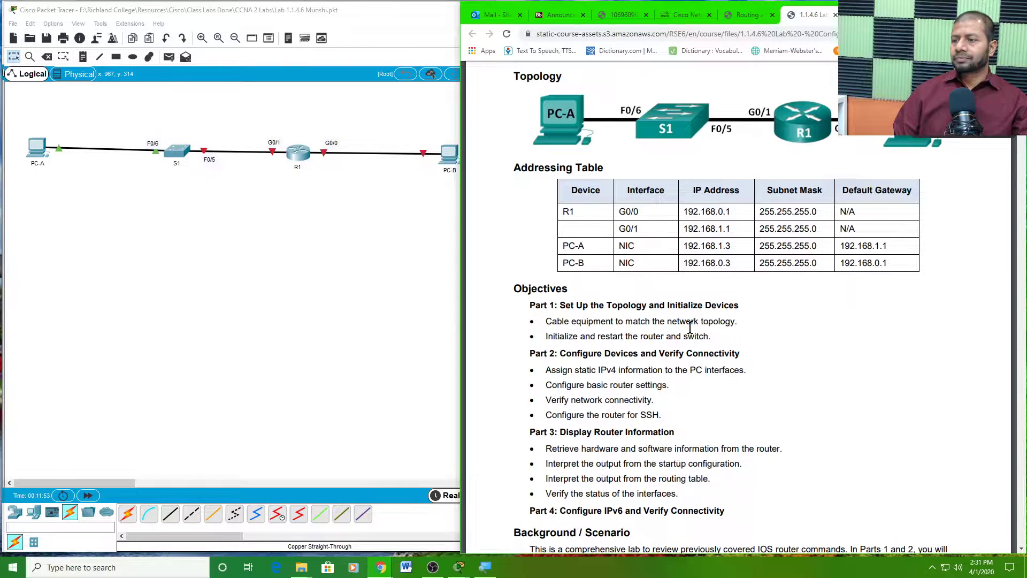
scroll(690, 327, down, 3)
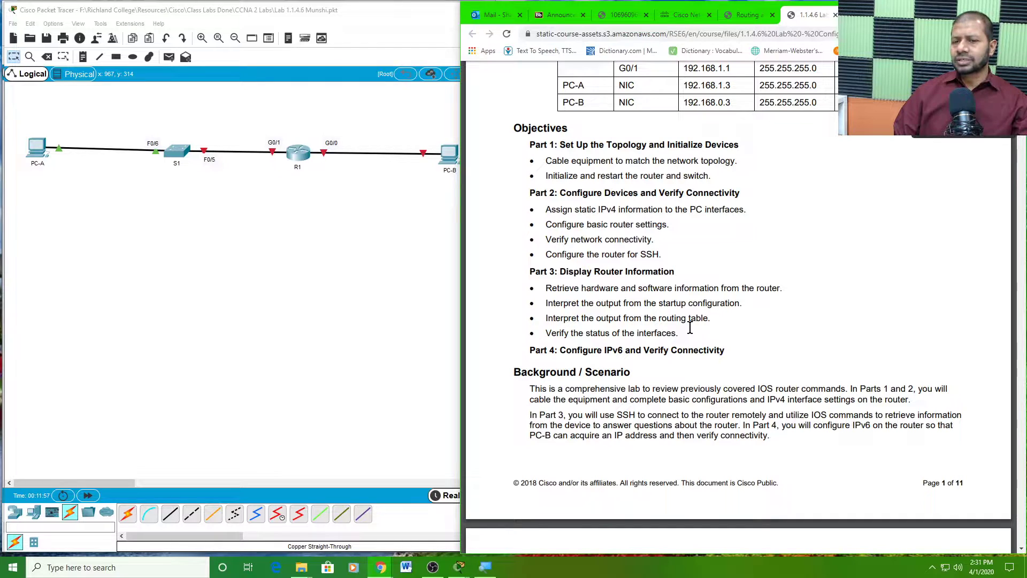
scroll(690, 327, up, 4)
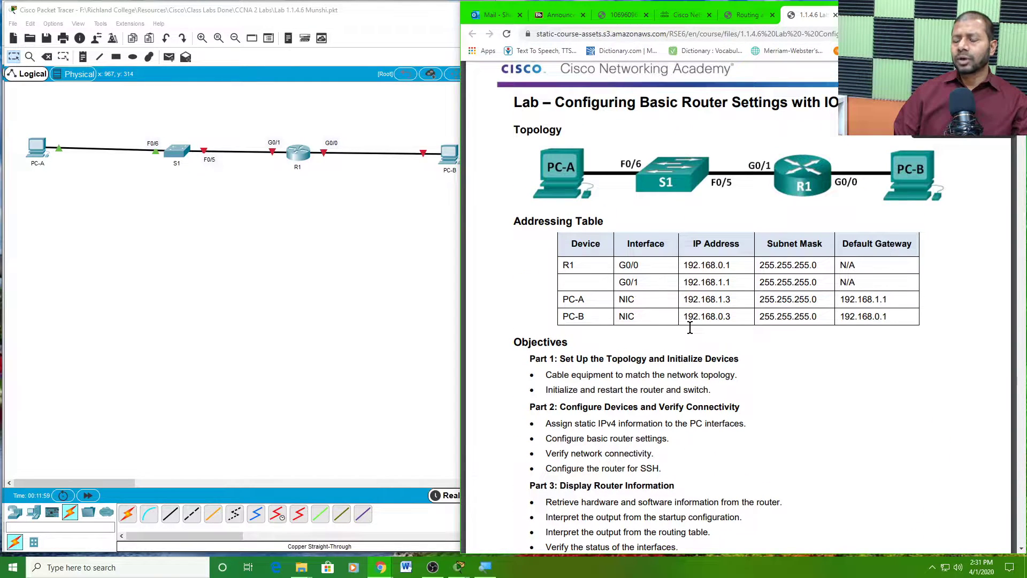
scroll(690, 327, down, 3)
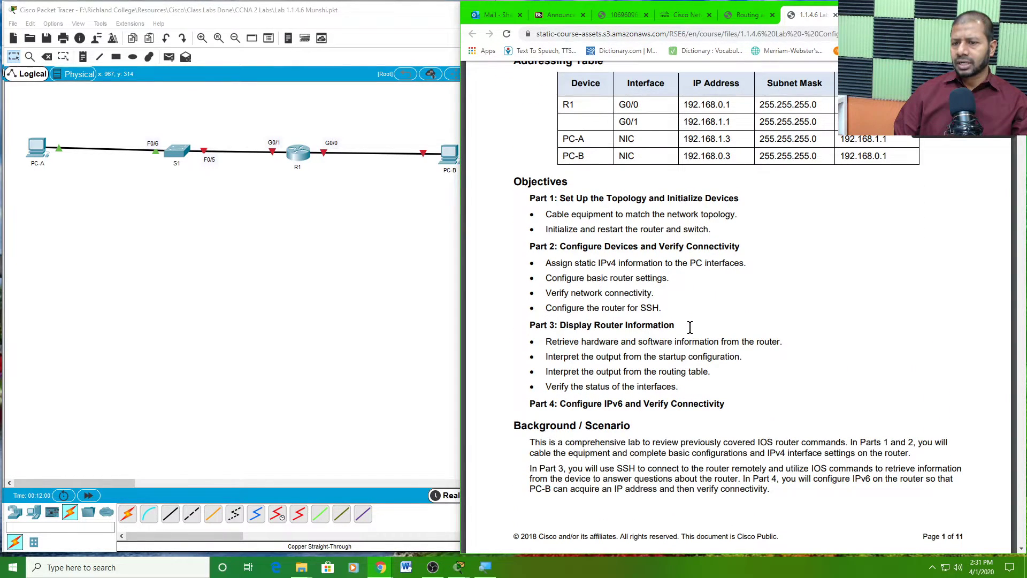
click(394, 227)
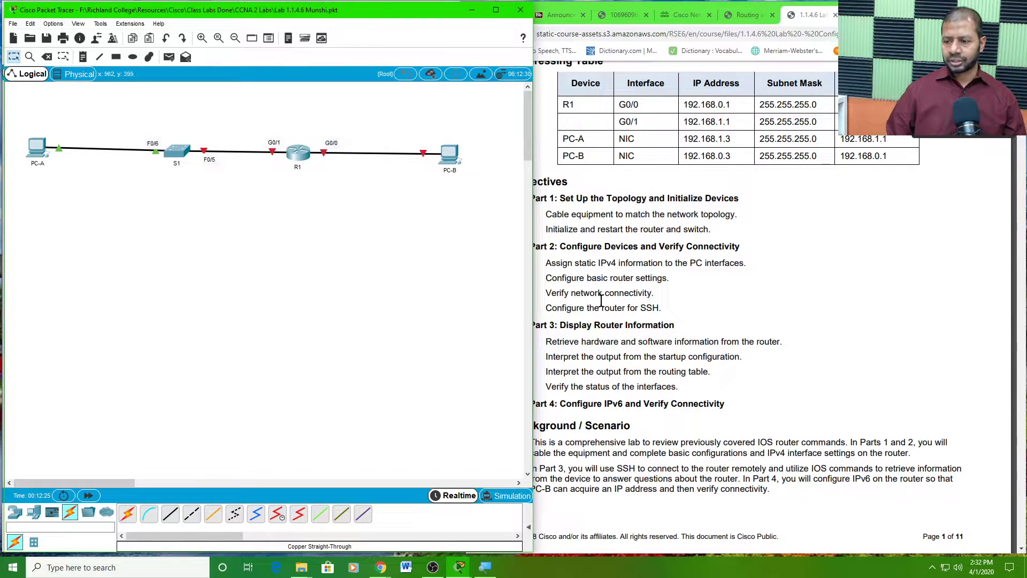
- Scroll the lab PDF down to Appendix A on initializing and reloading the router
scroll(649, 302, down, 1)
click(649, 303)
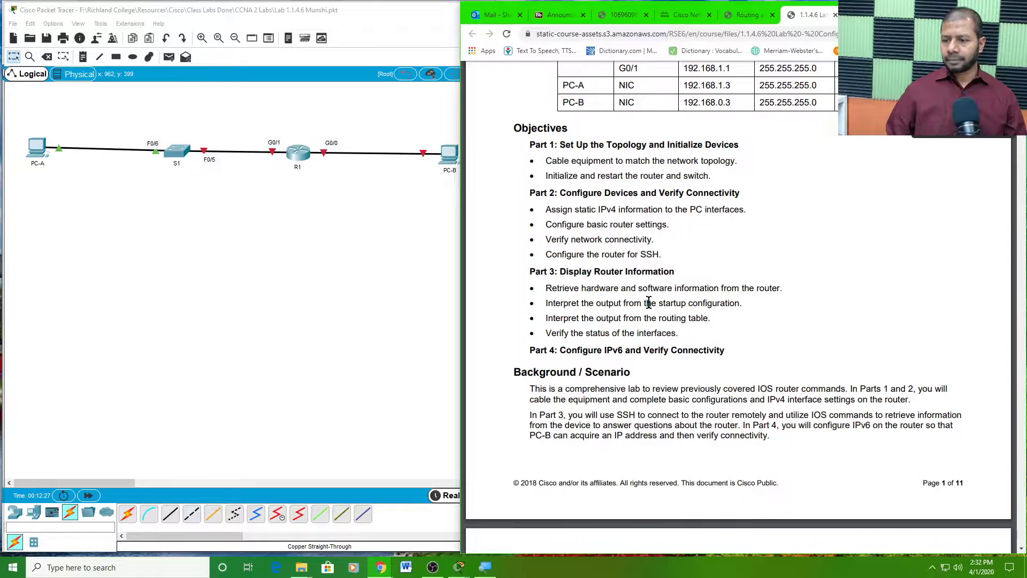
scroll(649, 303, down, 20)
scroll(661, 315, down, 15)
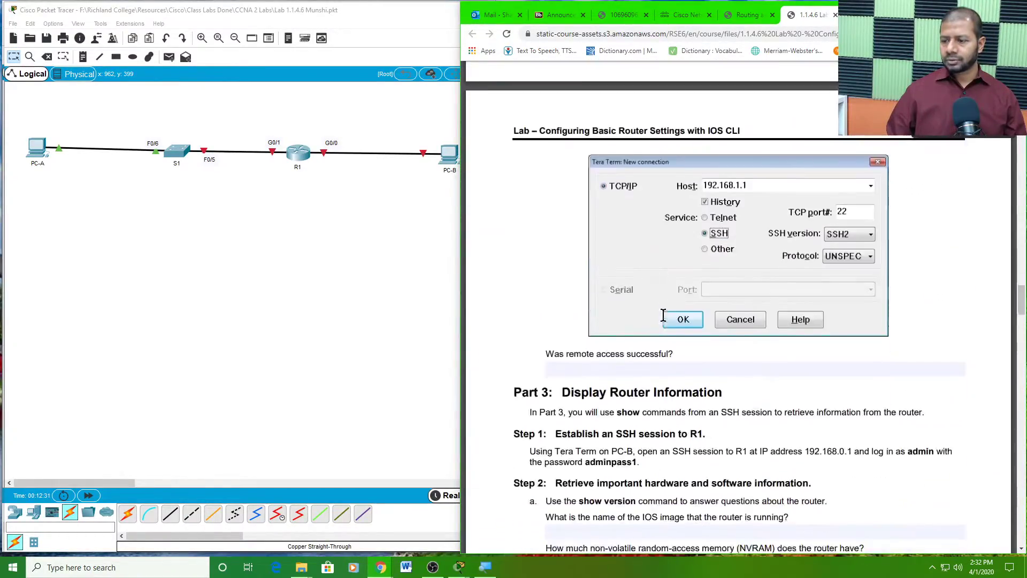
scroll(662, 315, down, 20)
scroll(666, 320, down, 20)
scroll(670, 327, down, 6)
scroll(670, 328, up, 15)
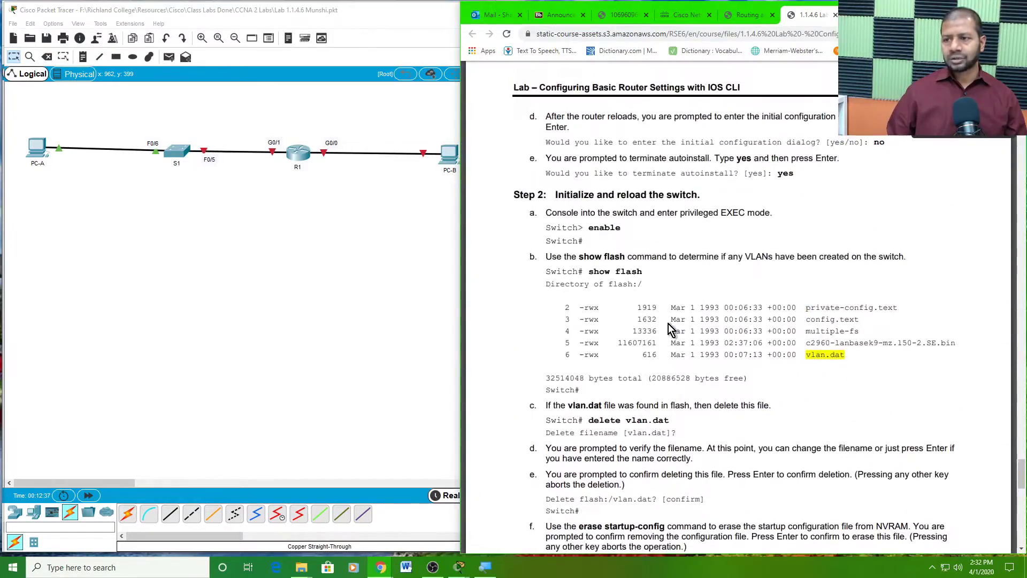
scroll(672, 330, up, 2)
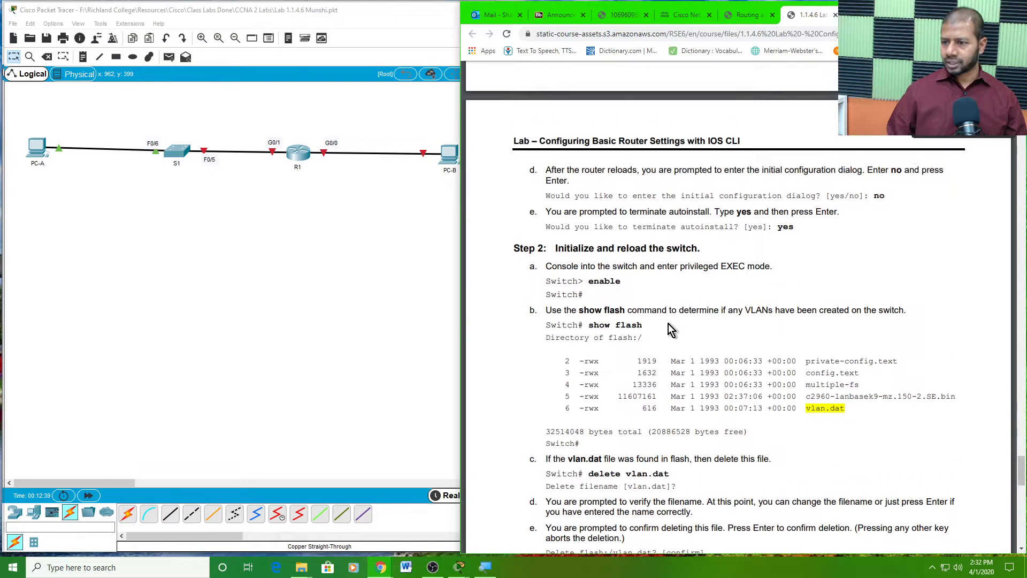
scroll(672, 330, up, 5)
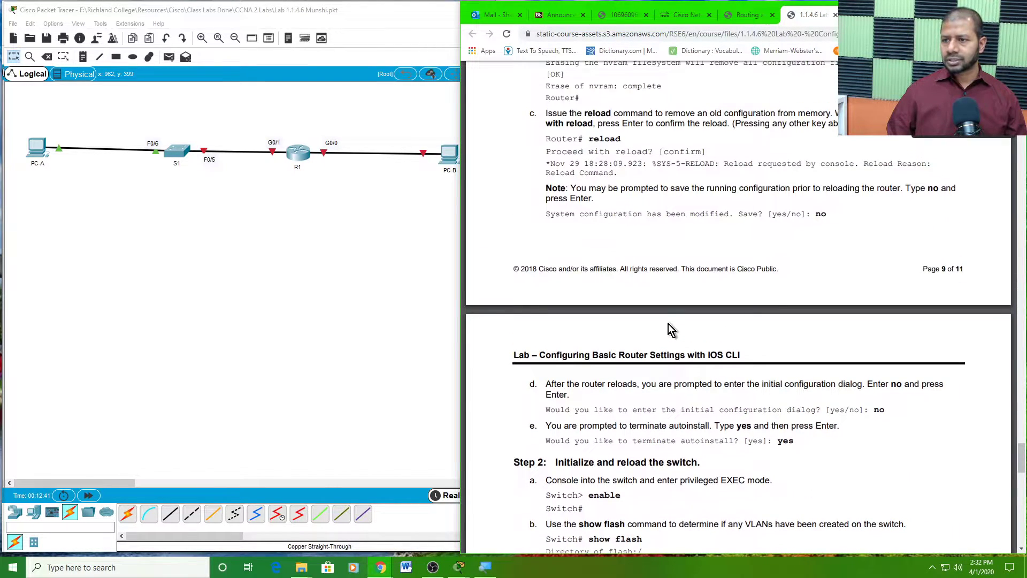
scroll(672, 330, up, 4)
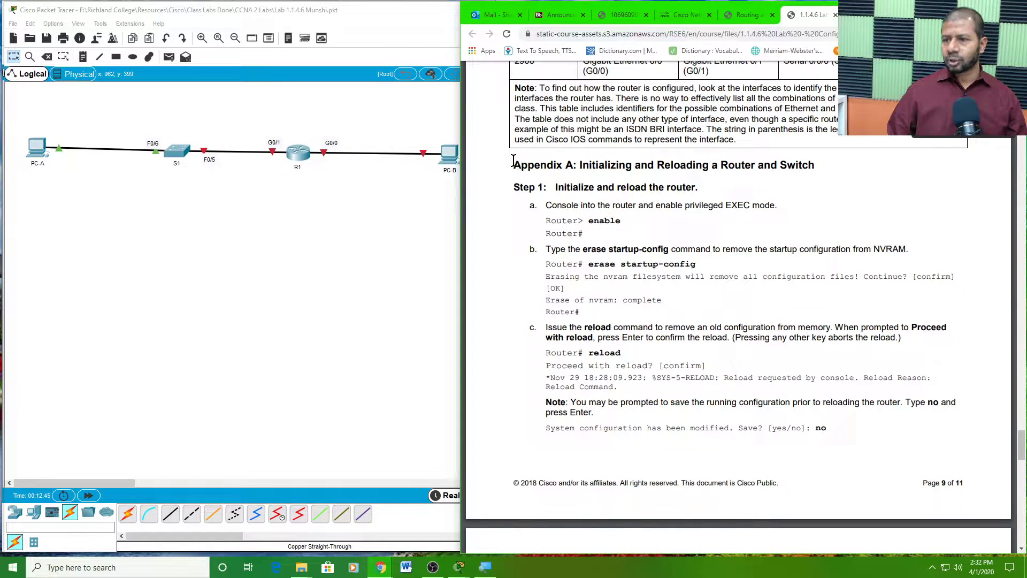
drag(513, 164, 828, 165)
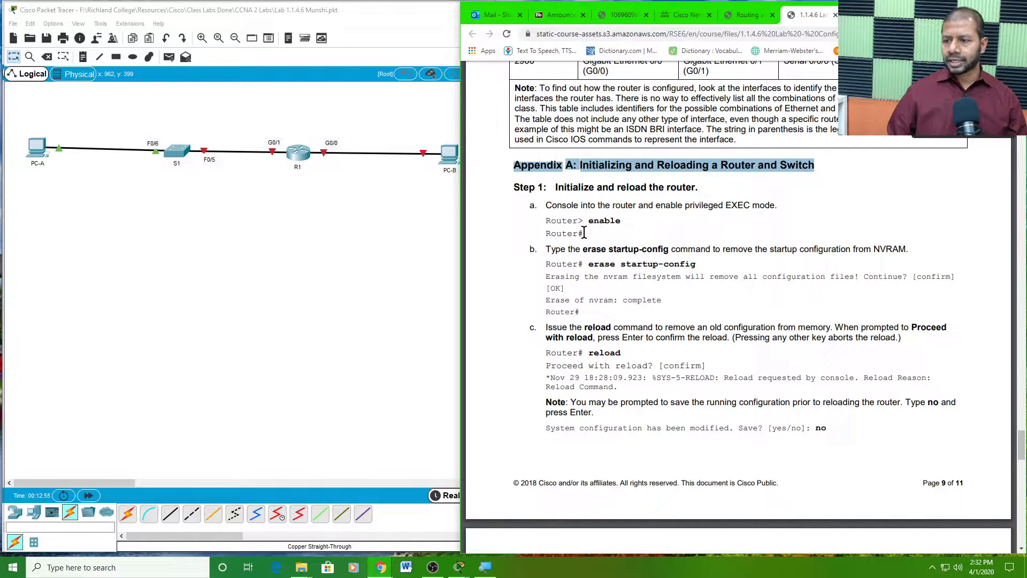
drag(584, 263, 705, 271)
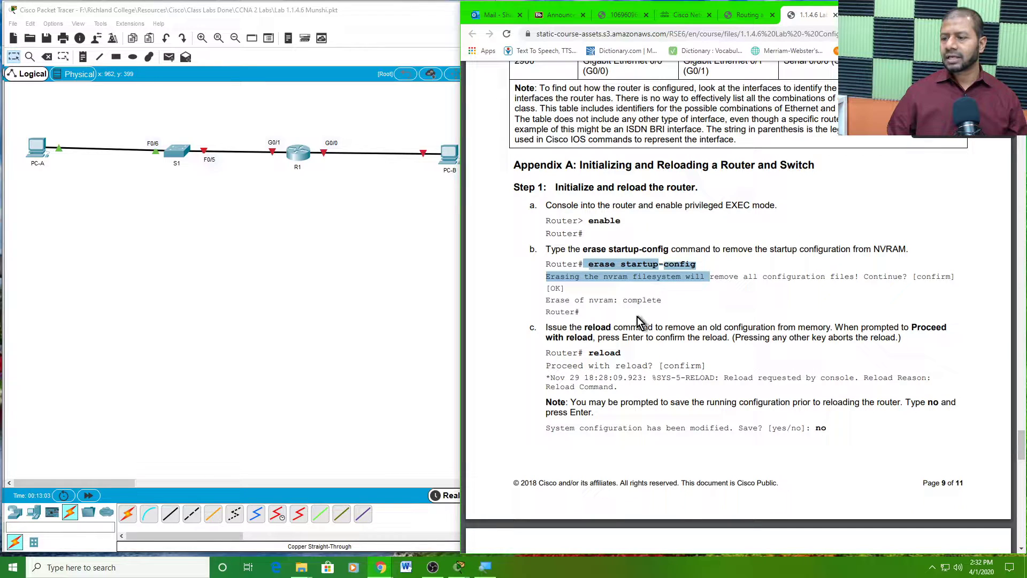
drag(588, 352, 621, 350)
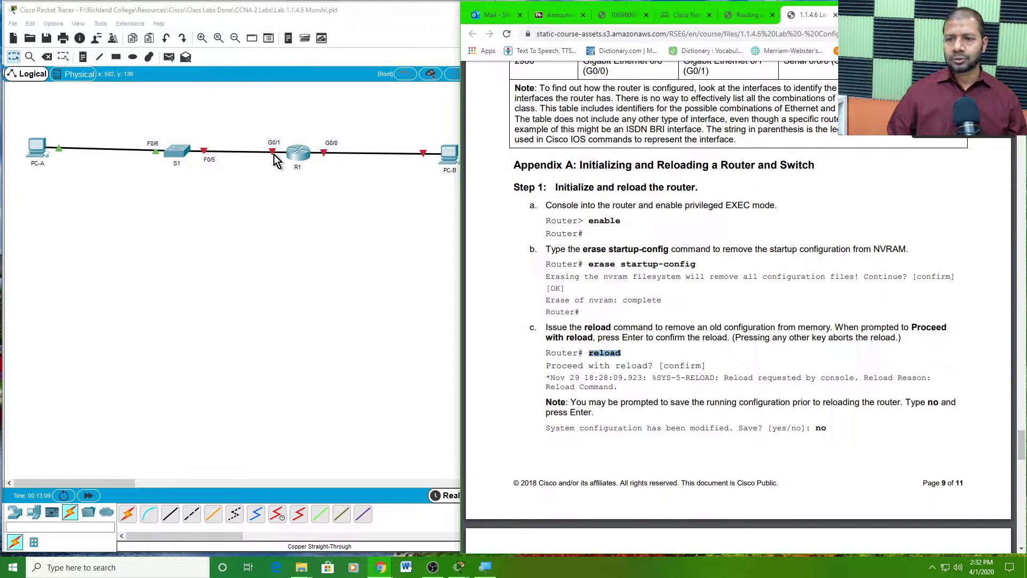
- Open R1's CLI, decline the initial configuration dialog and enter privileged EXEC mode with en
click(301, 156)
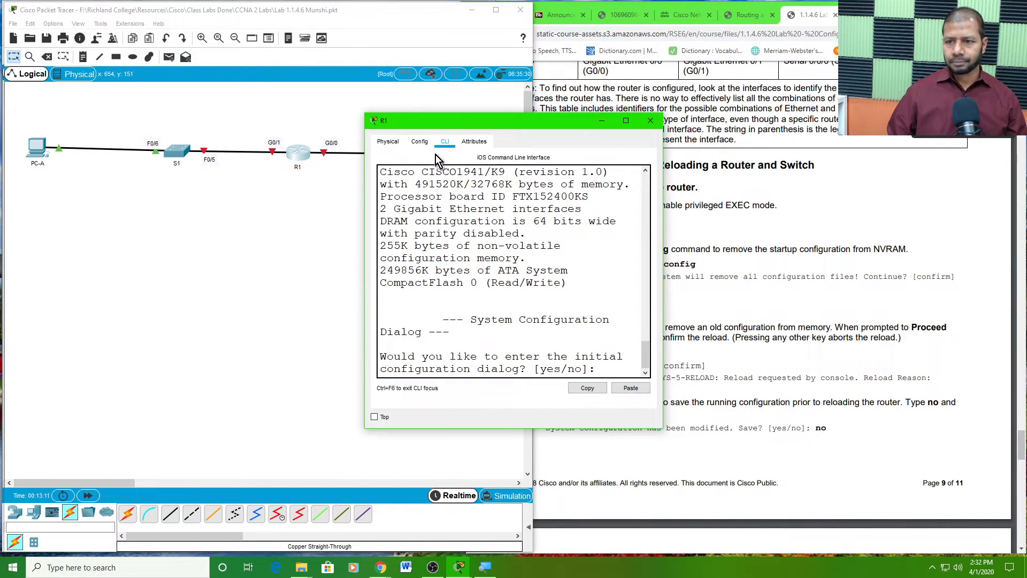
drag(460, 116, 165, 27)
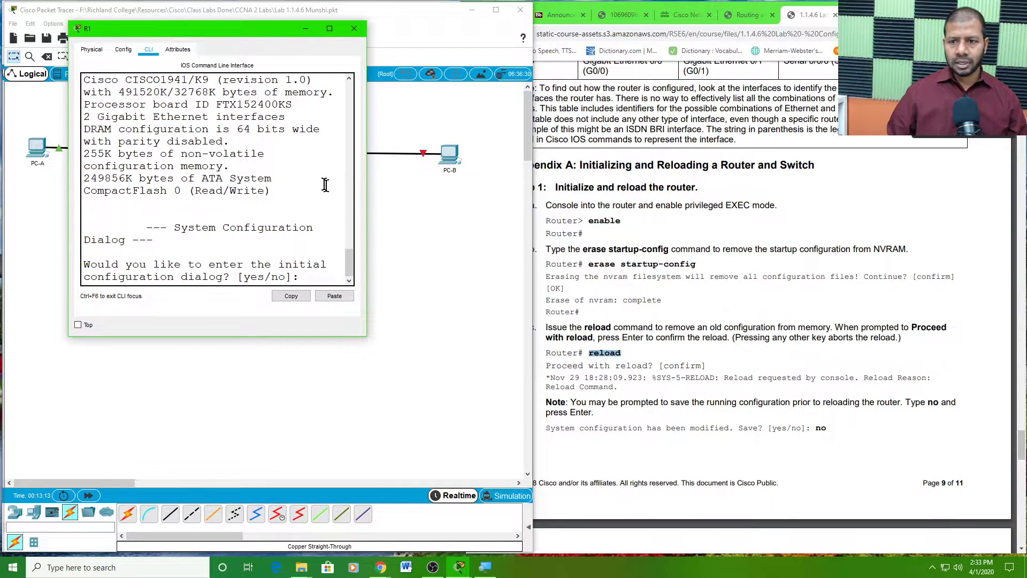
drag(384, 214, 546, 218)
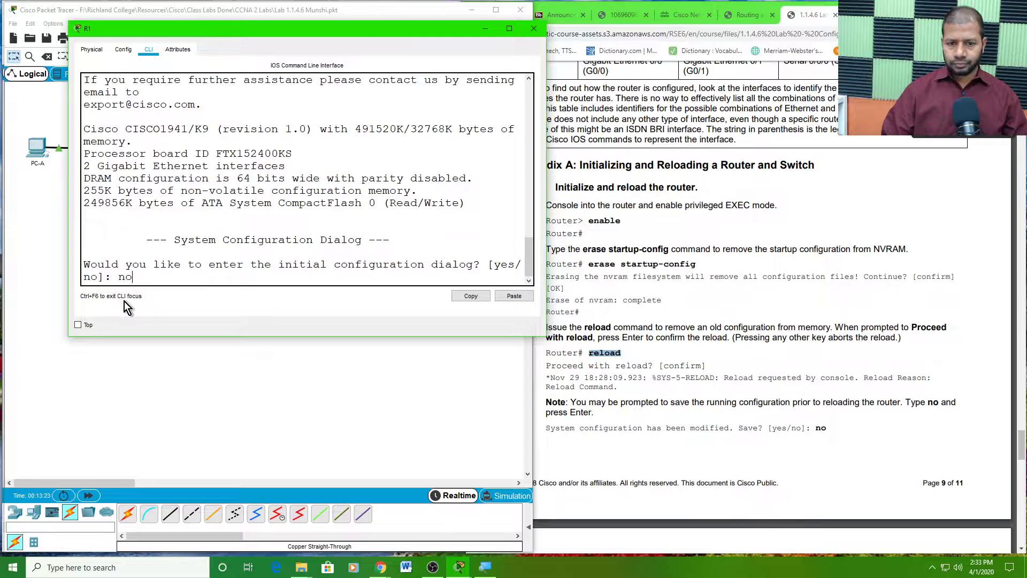
key(Return)
key(Return)
key(Return)
key(Return)
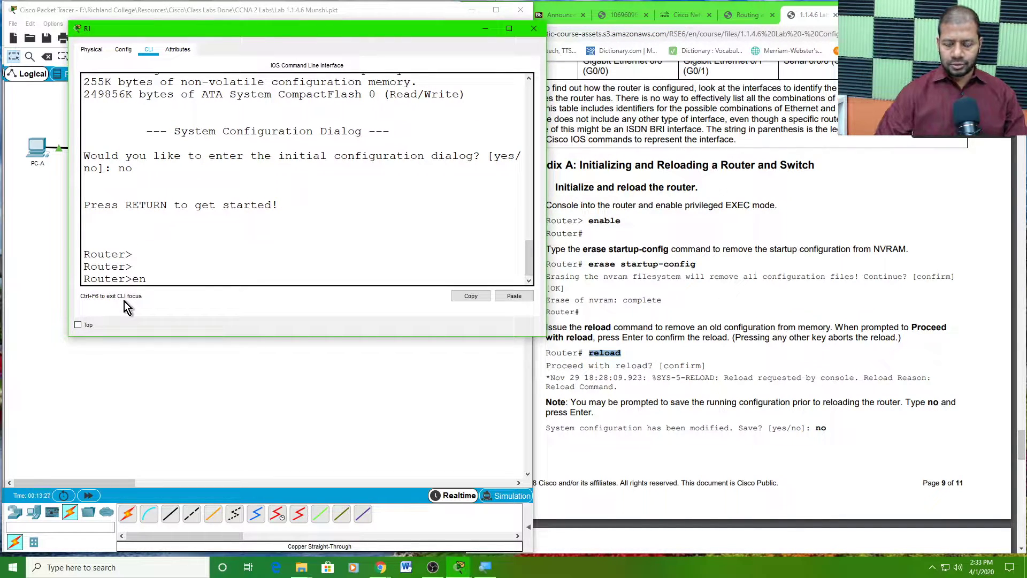
text(en)
key(Return)
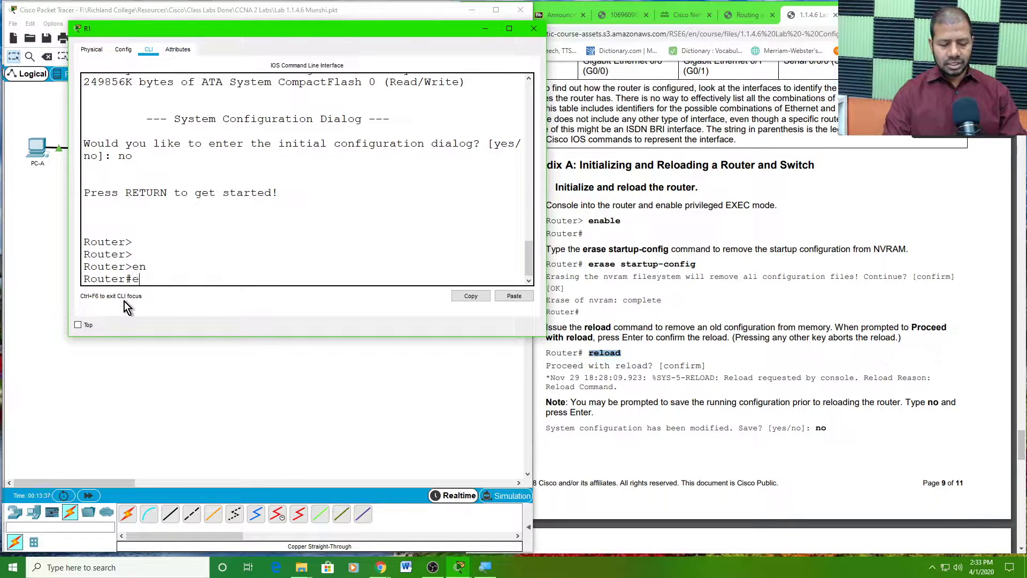
- Erase R1's startup-config from NVRAM and confirm the erase
key(Tab)
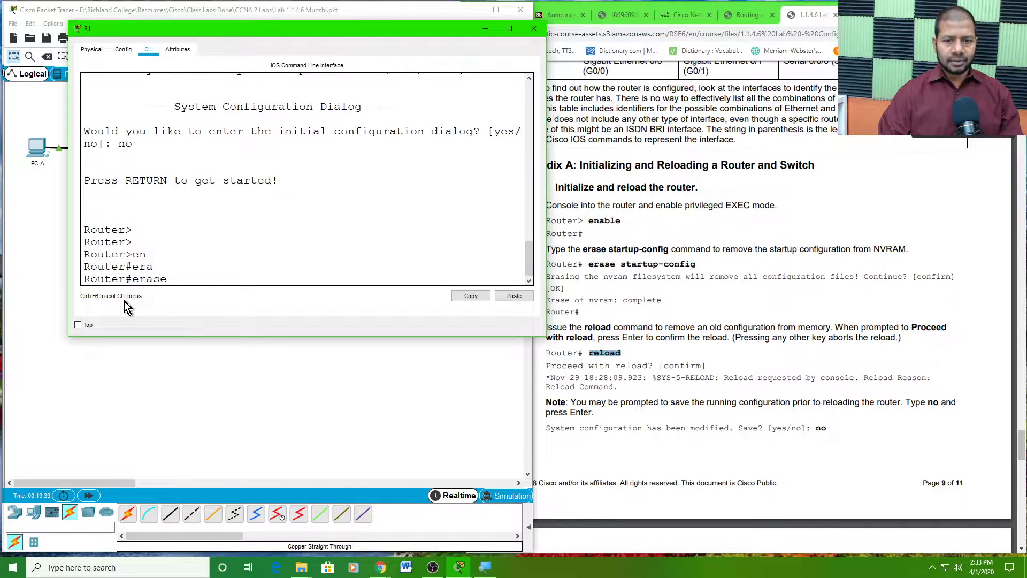
text(st)
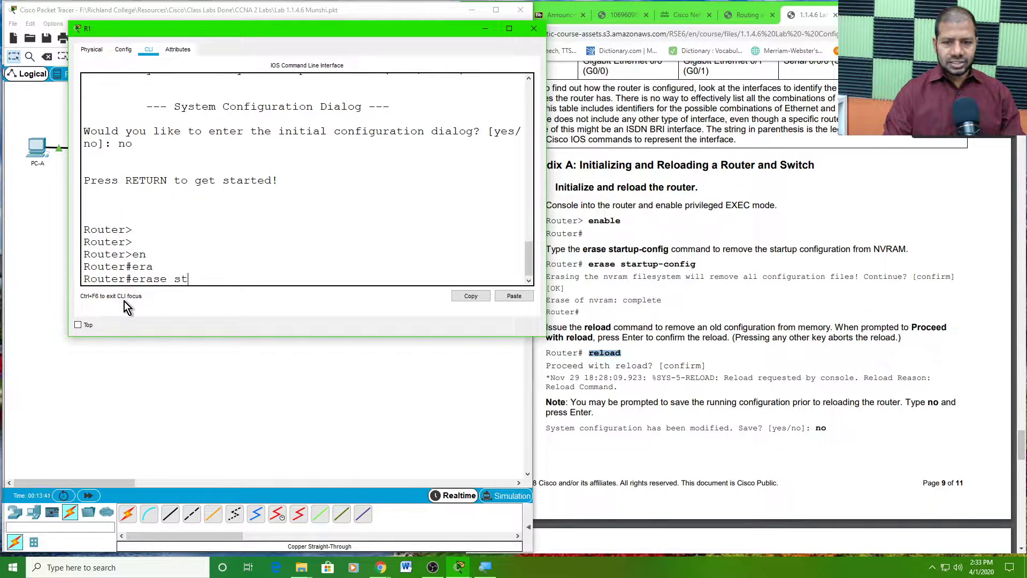
key(Tab)
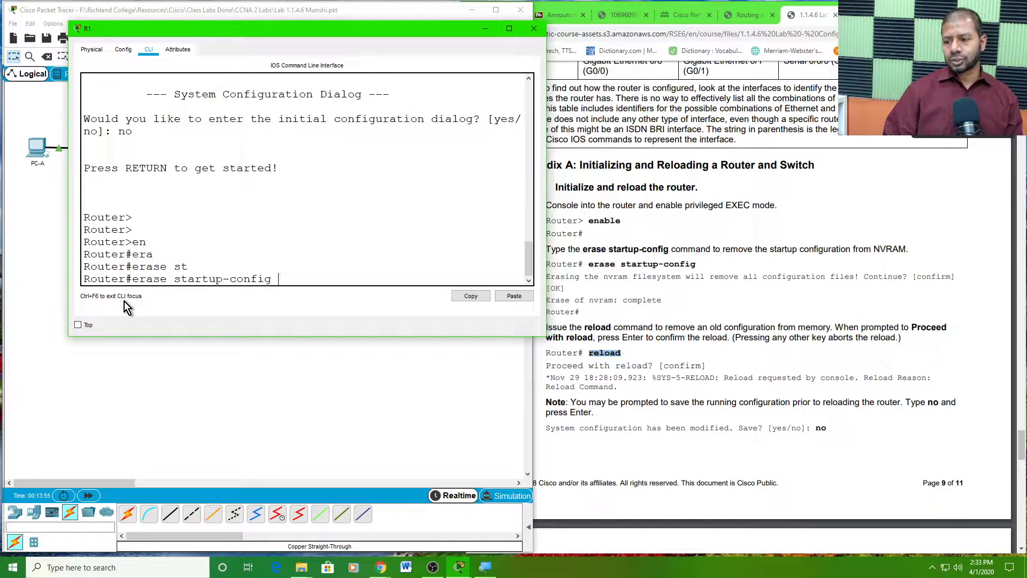
key(Return)
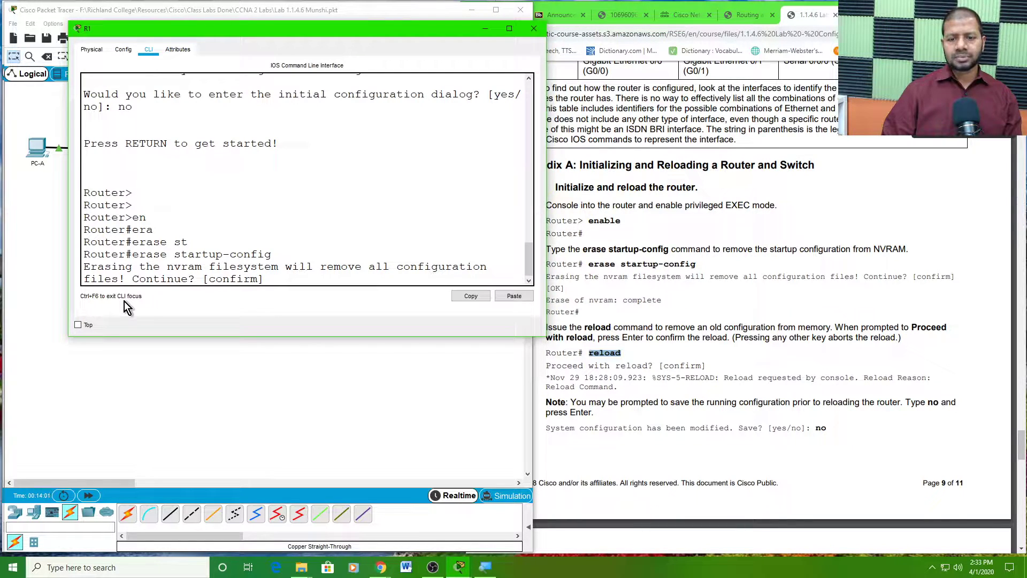
key(Return)
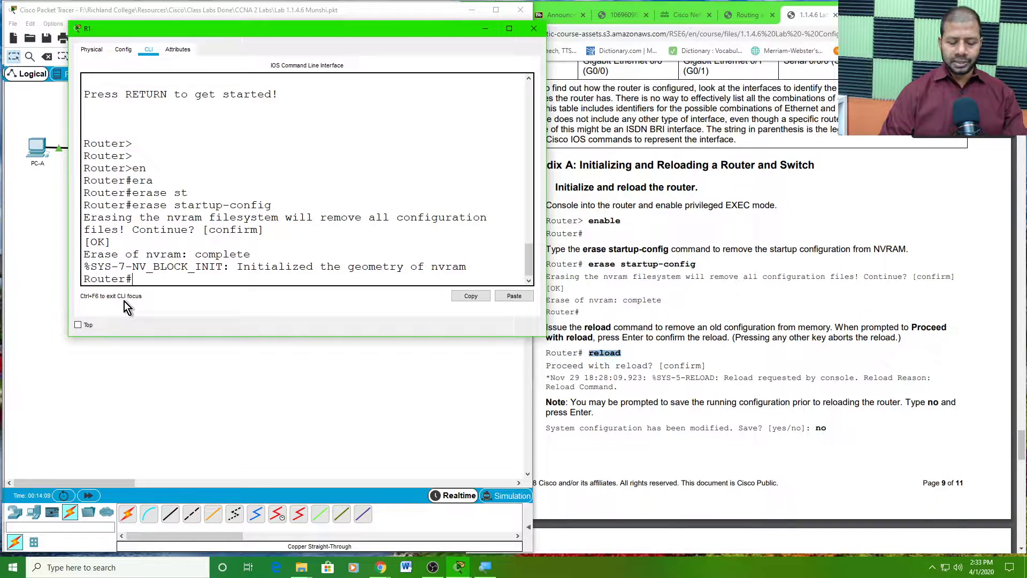
- Reload R1, answer no to the setup dialog, and return to the Router# privileged prompt
text(load)
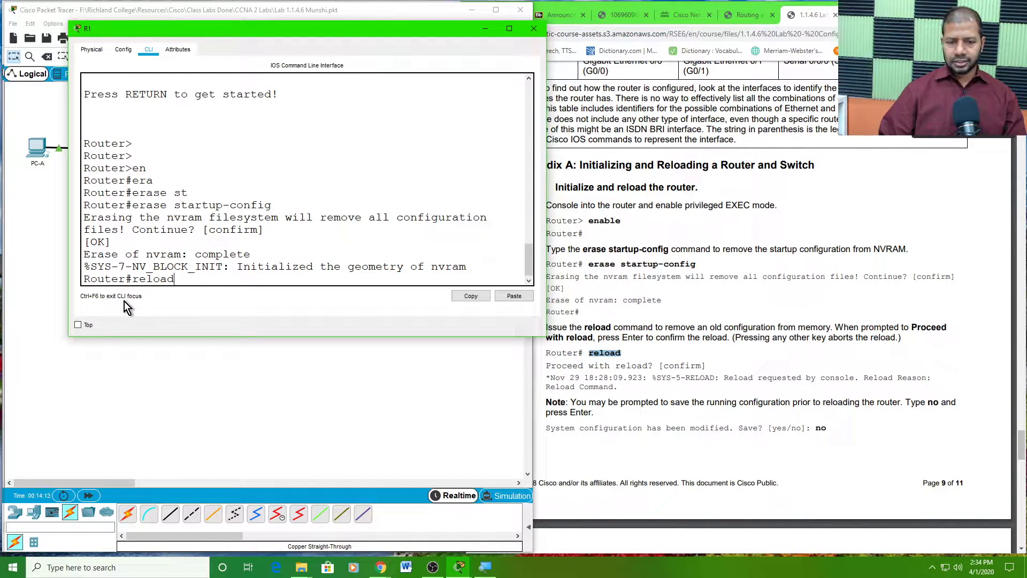
key(Return)
key(Return)
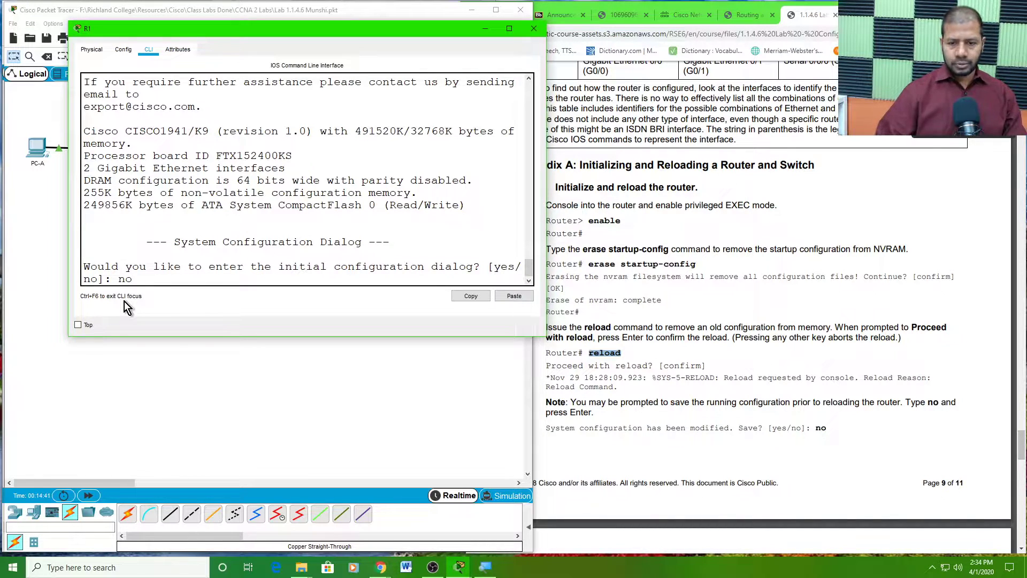
key(Return)
key(Return)
key(Return)
key(Return)
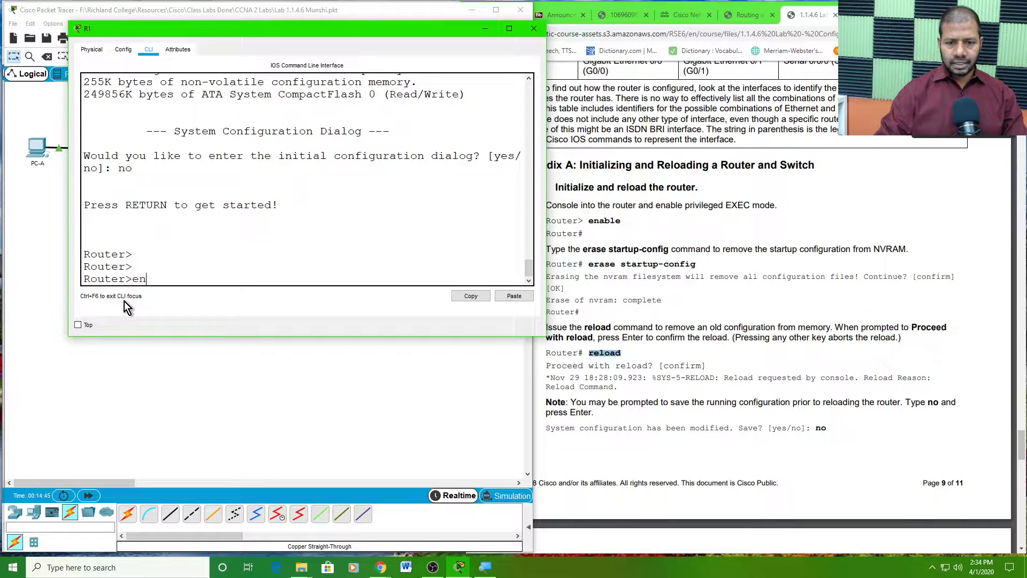
text(en)
key(Return)
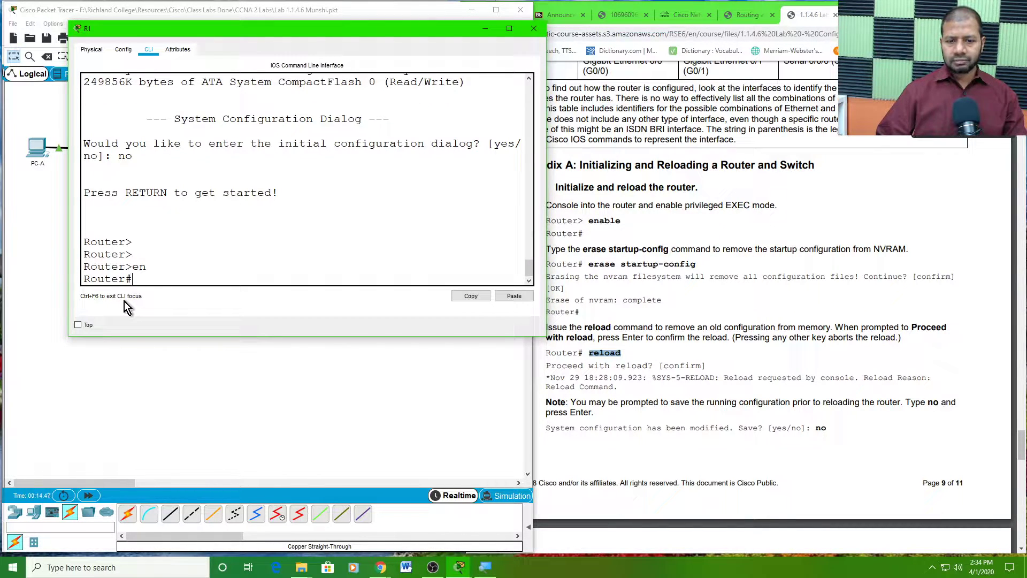
key(Return)
key(Return)
drag(231, 30, 175, 195)
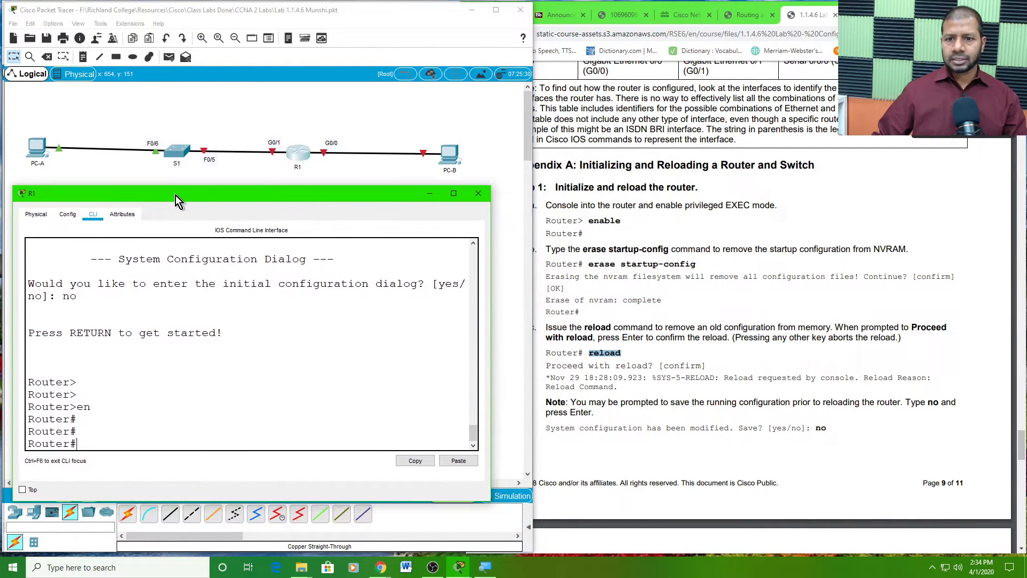
- Open S1's console, move it to the top-left and widen it, then return to the topology workspace
click(182, 159)
drag(465, 120, 182, 35)
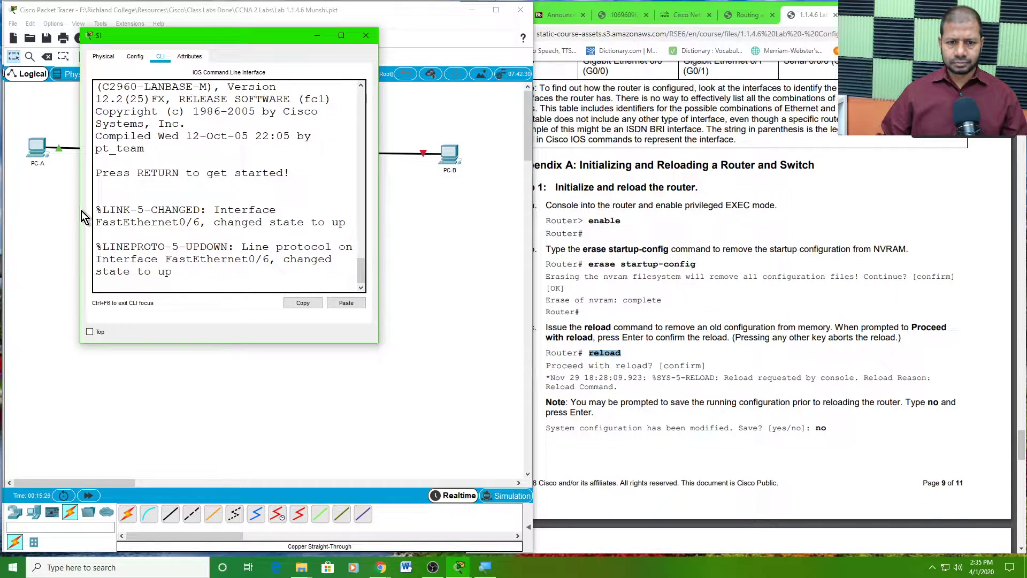
drag(80, 206, 15, 199)
drag(243, 40, 348, 207)
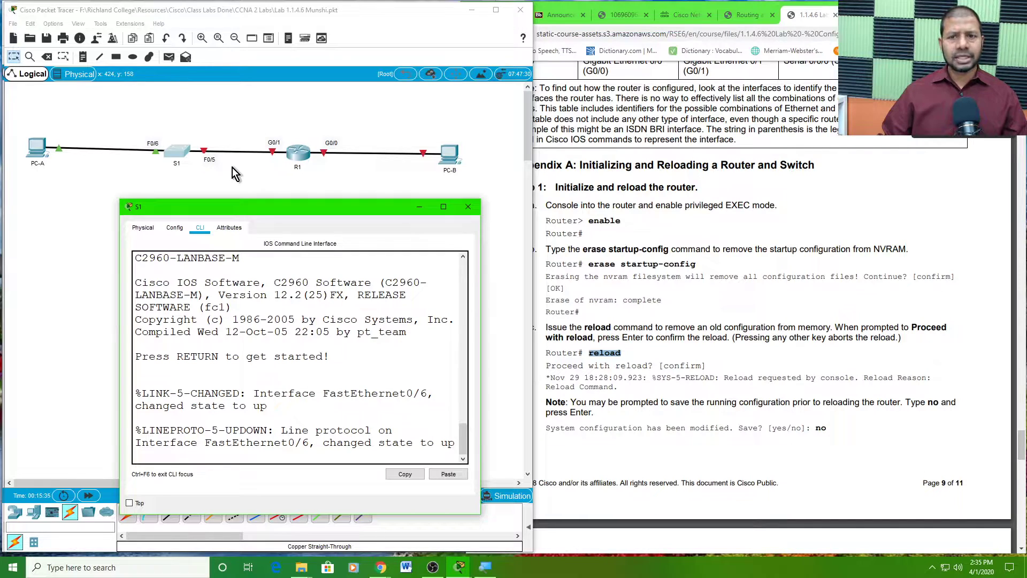
click(253, 118)
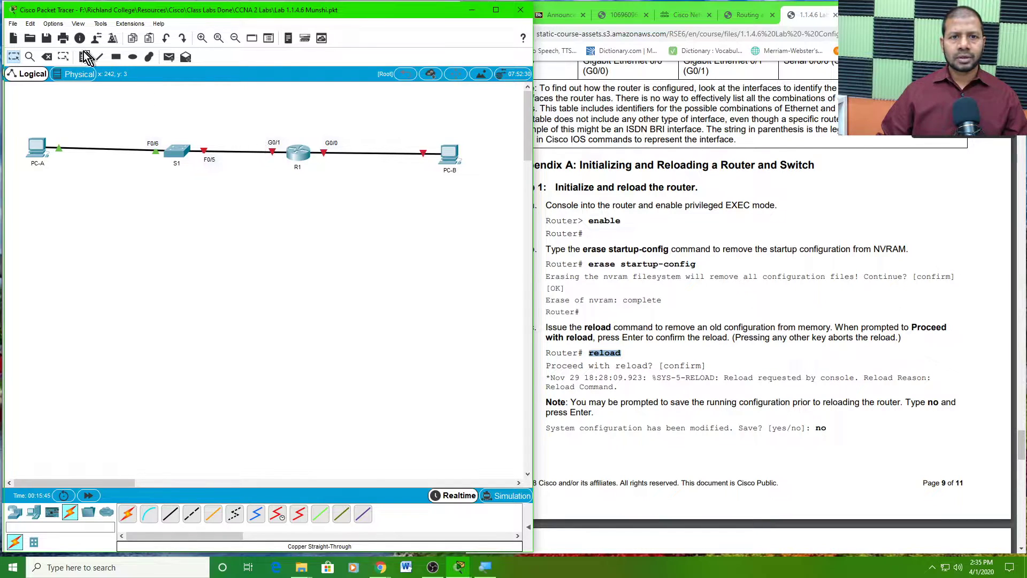
click(56, 25)
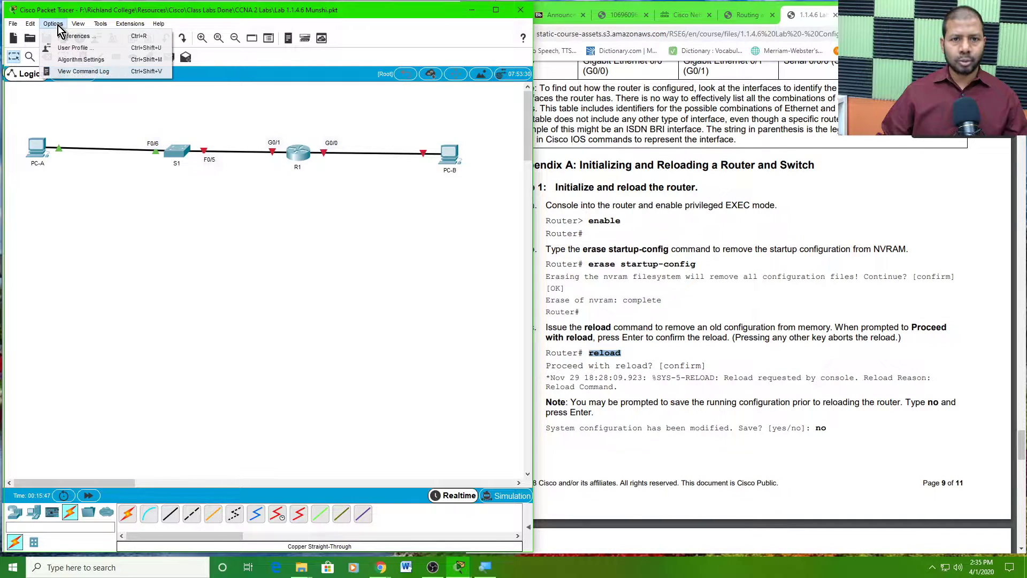
click(75, 36)
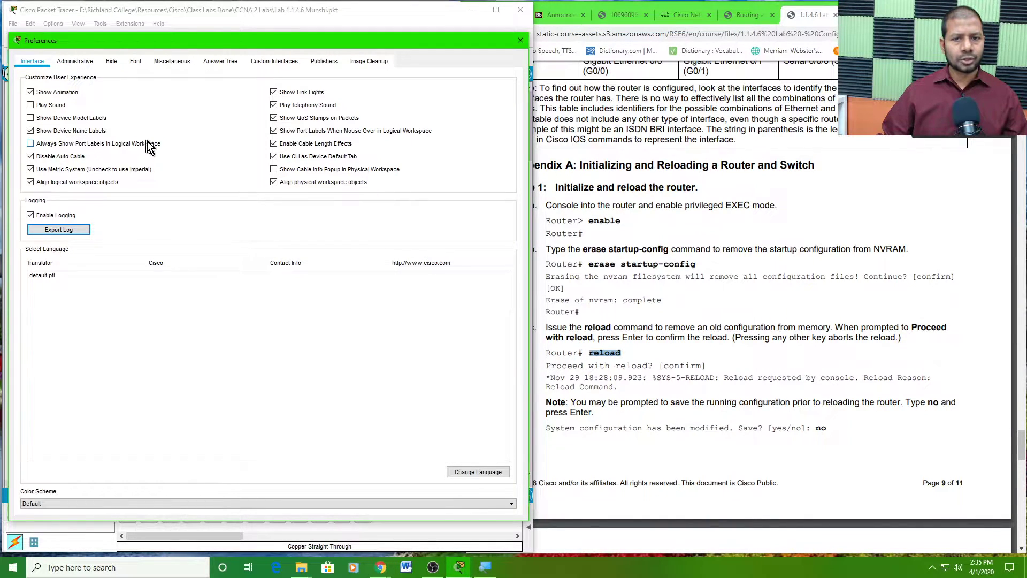
click(31, 143)
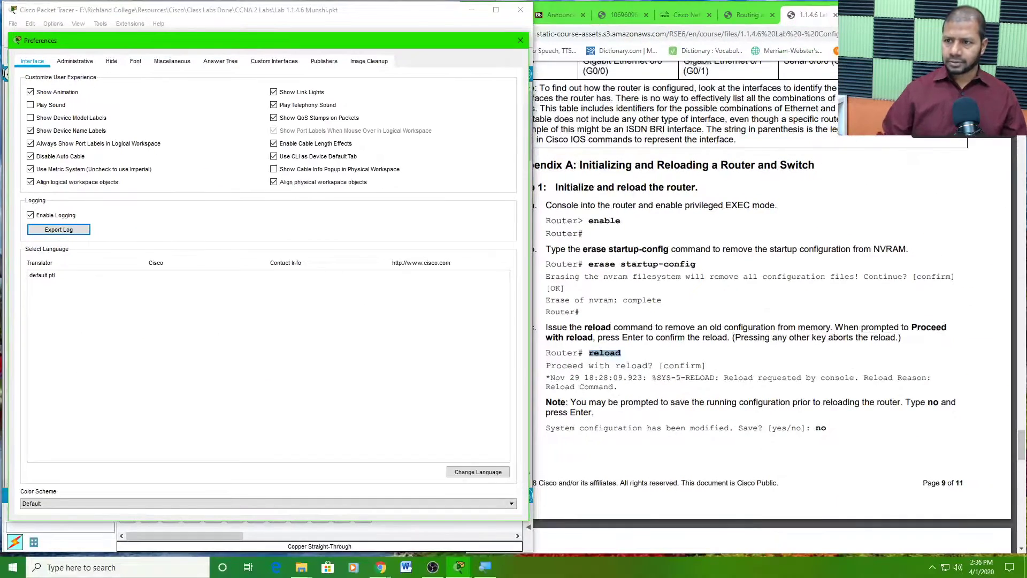
click(520, 40)
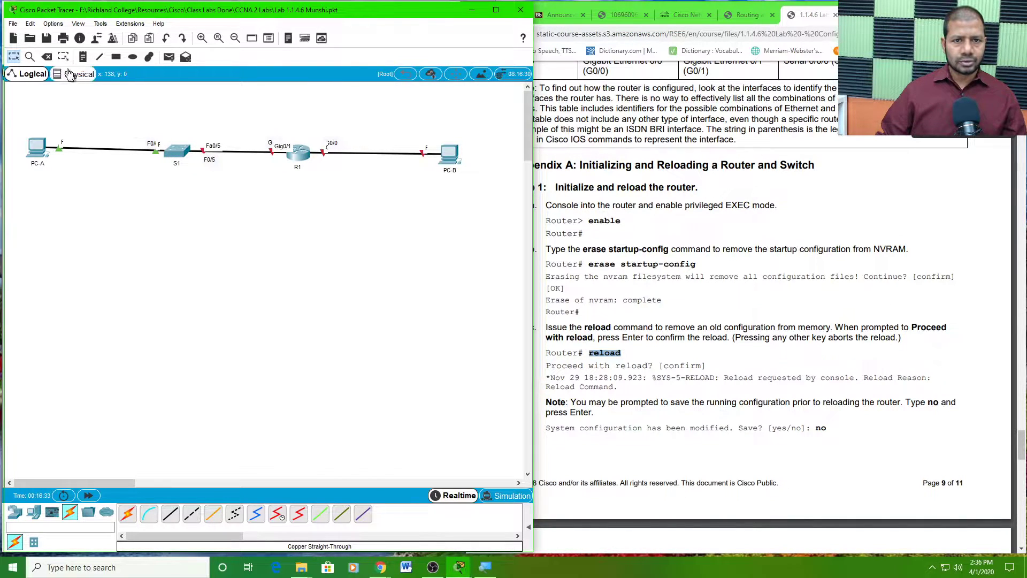
click(53, 24)
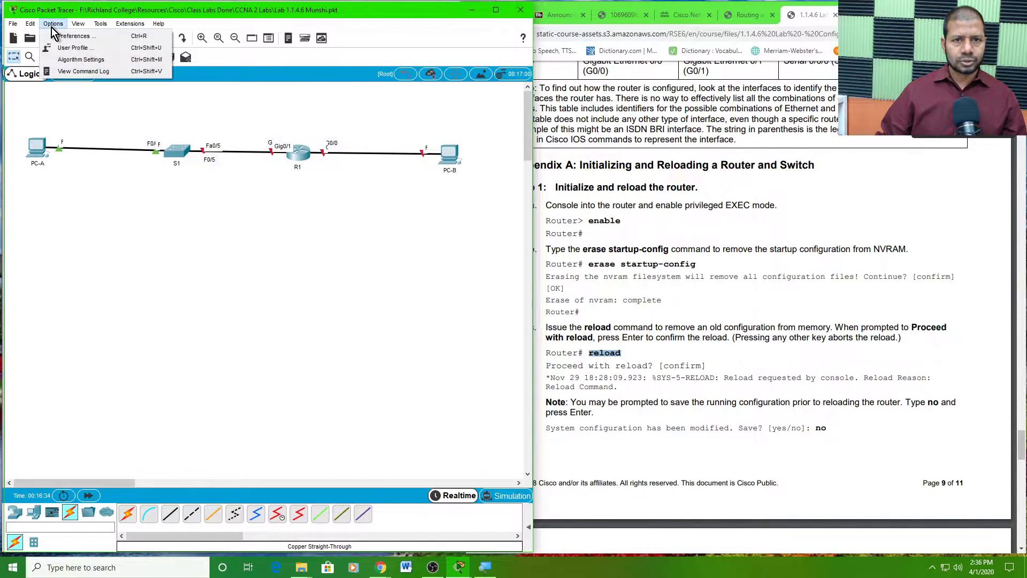
click(79, 39)
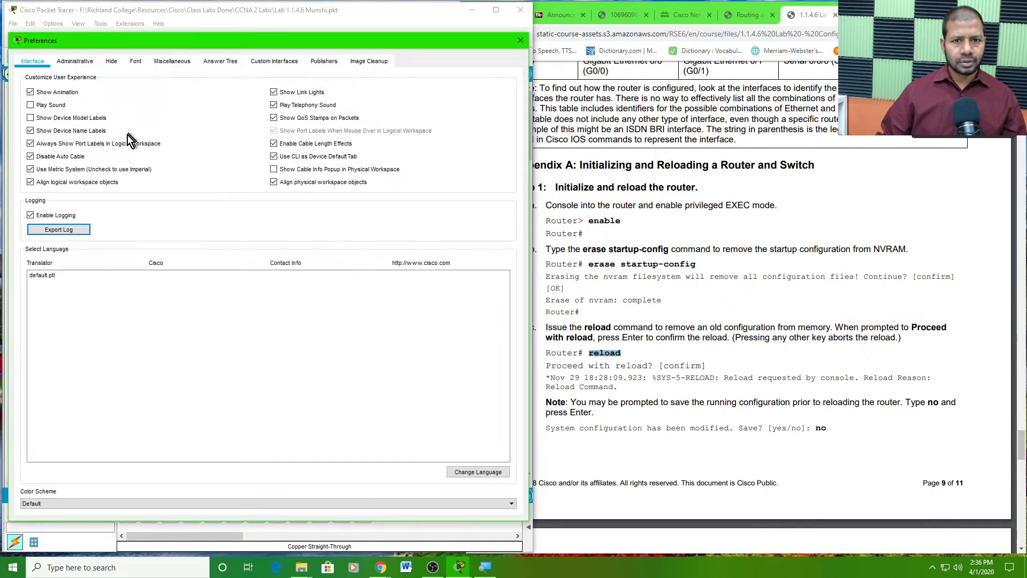
click(30, 143)
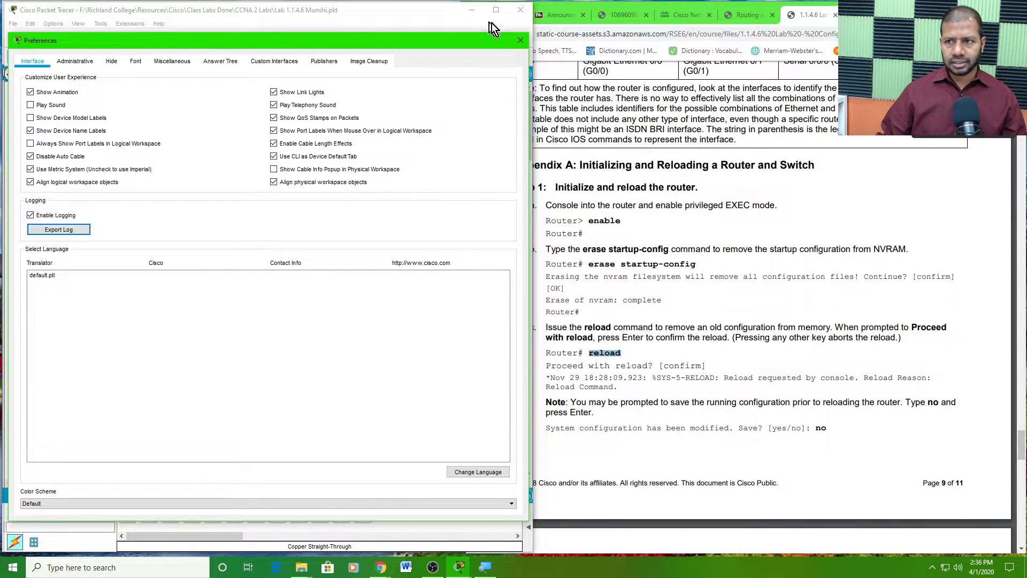
click(521, 40)
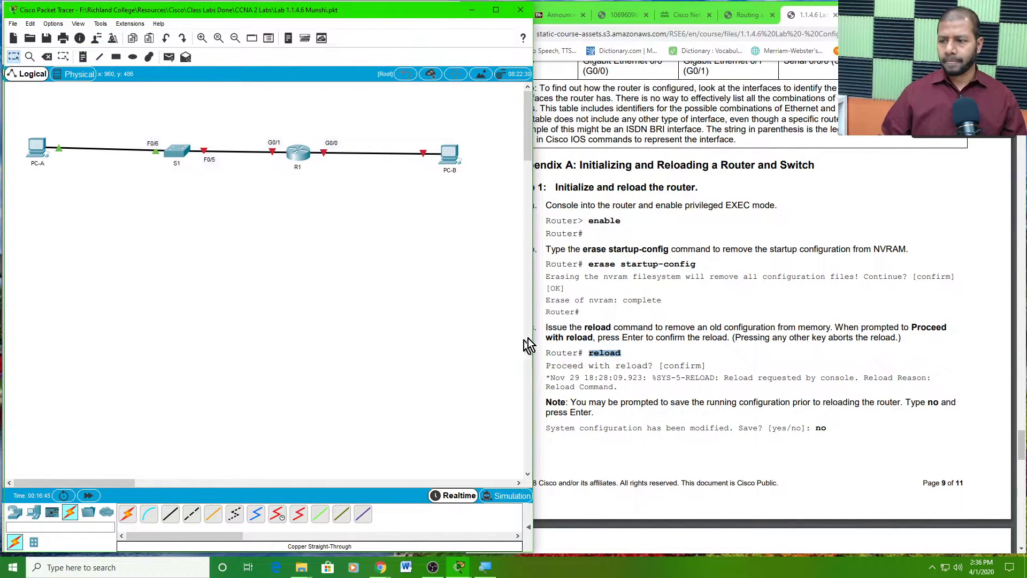
- Open S1's console enlarged at the top-left and enter privileged EXEC mode with enable
click(636, 301)
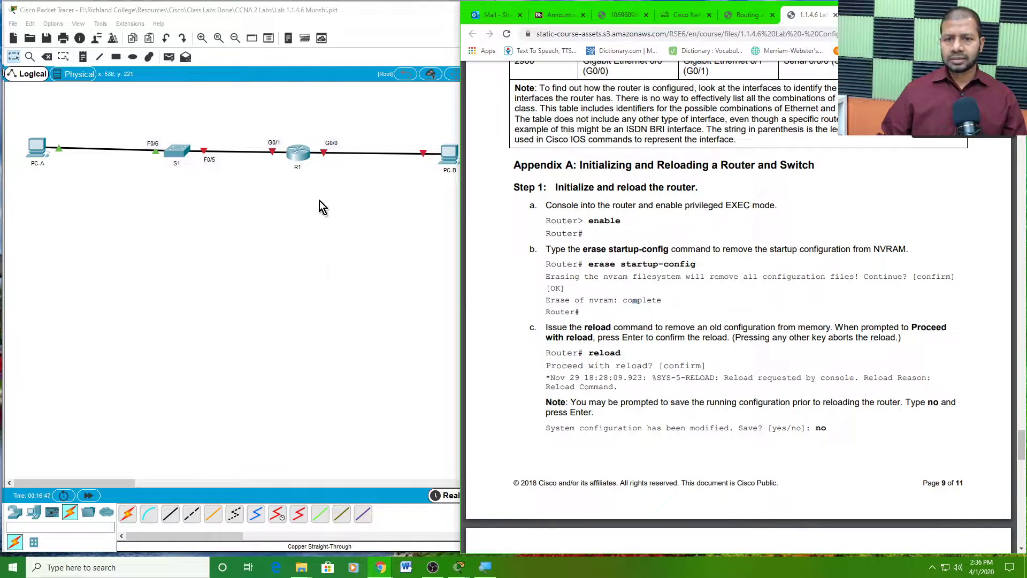
click(181, 151)
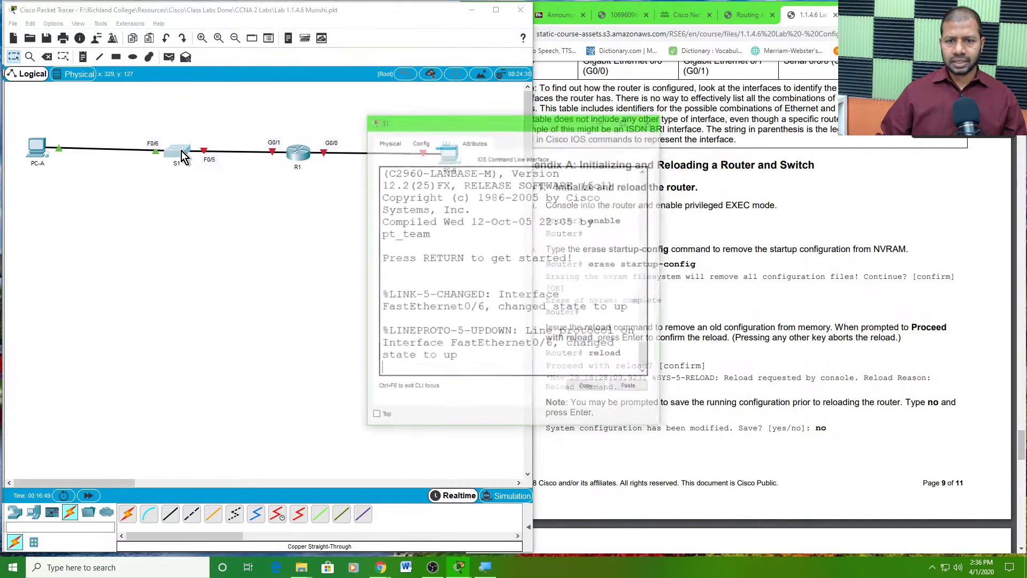
drag(471, 124, 147, 38)
drag(340, 340, 531, 427)
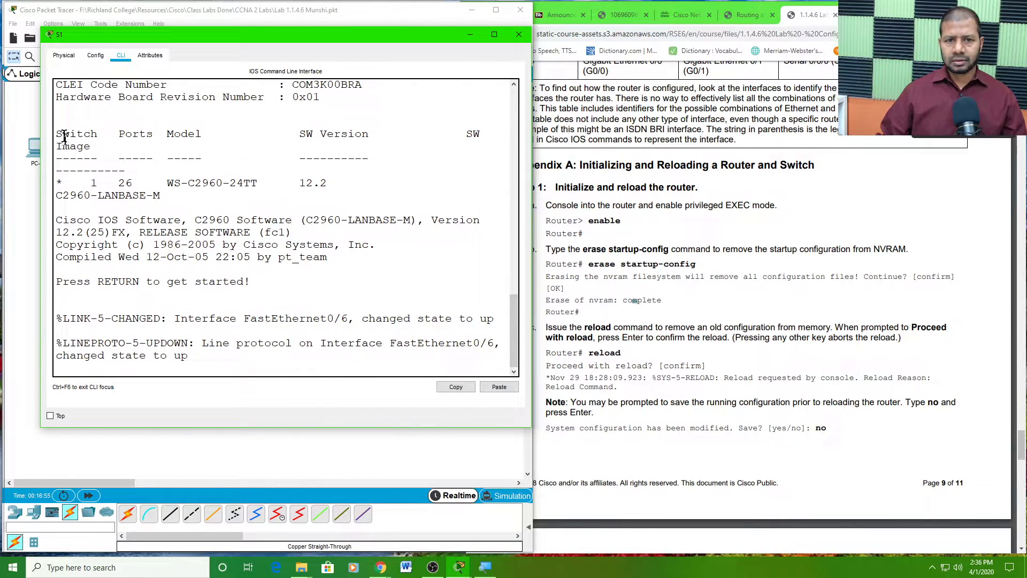
drag(39, 108, 17, 107)
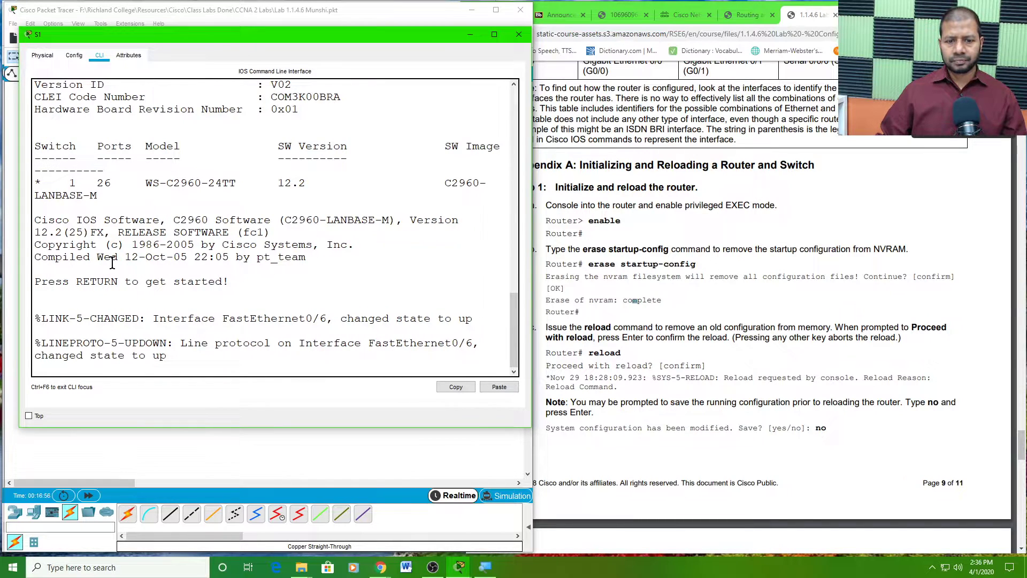
key(Return)
key(Return)
key(Return)
text(en)
key(Return)
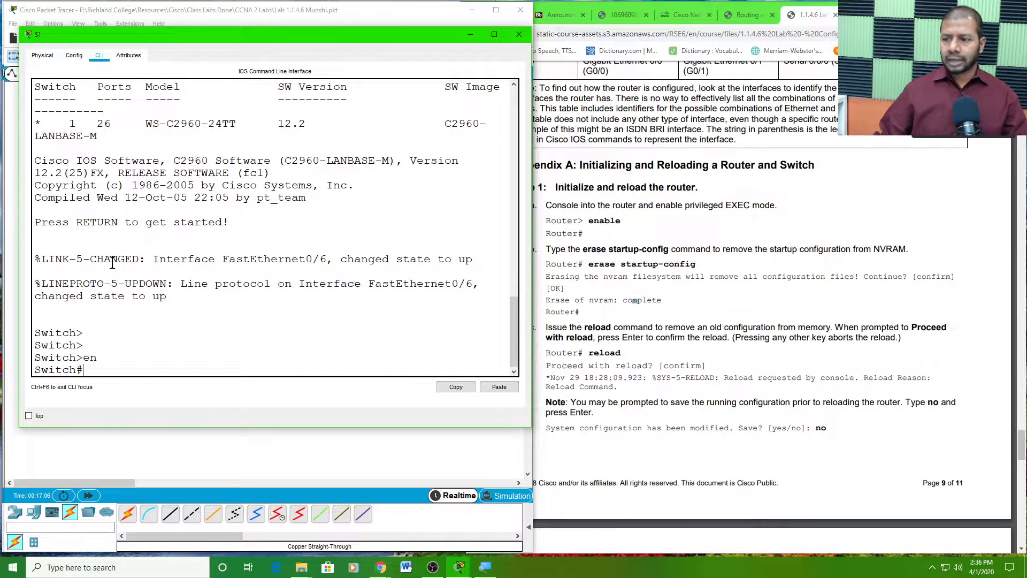
- Scroll the lab PDF to Step 2 and highlight the show flash command
click(654, 312)
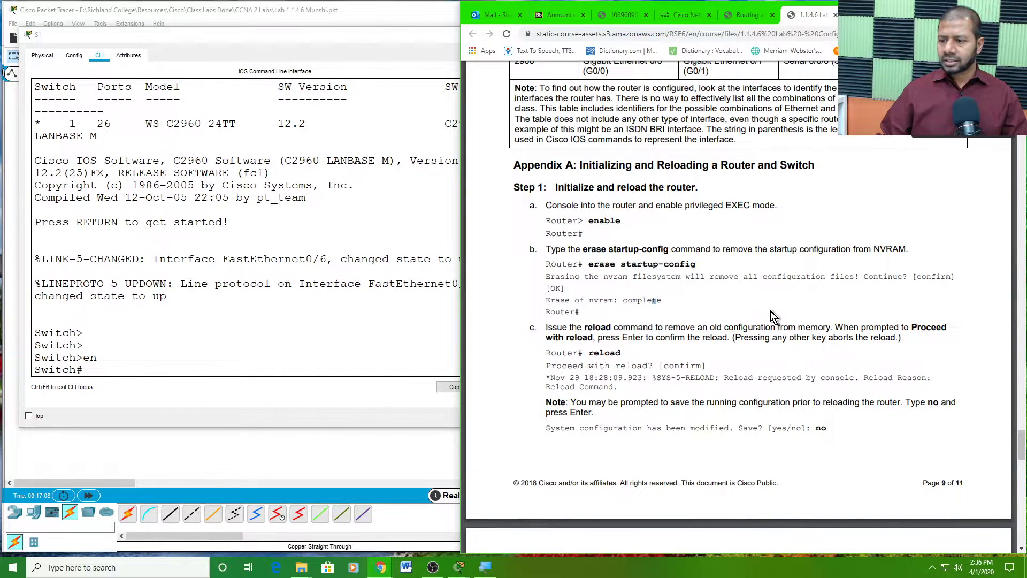
scroll(773, 316, down, 8)
scroll(615, 259, down, 2)
drag(644, 217, 592, 220)
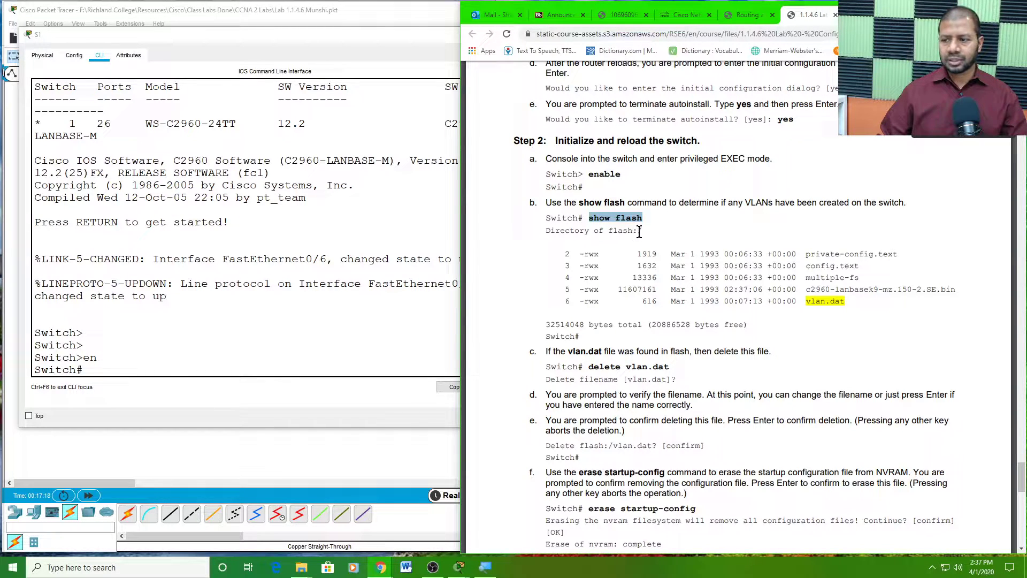
- Highlight vlan.dat and the delete vlan.dat command in the lab, then return to S1's console
click(824, 299)
drag(853, 304, 808, 301)
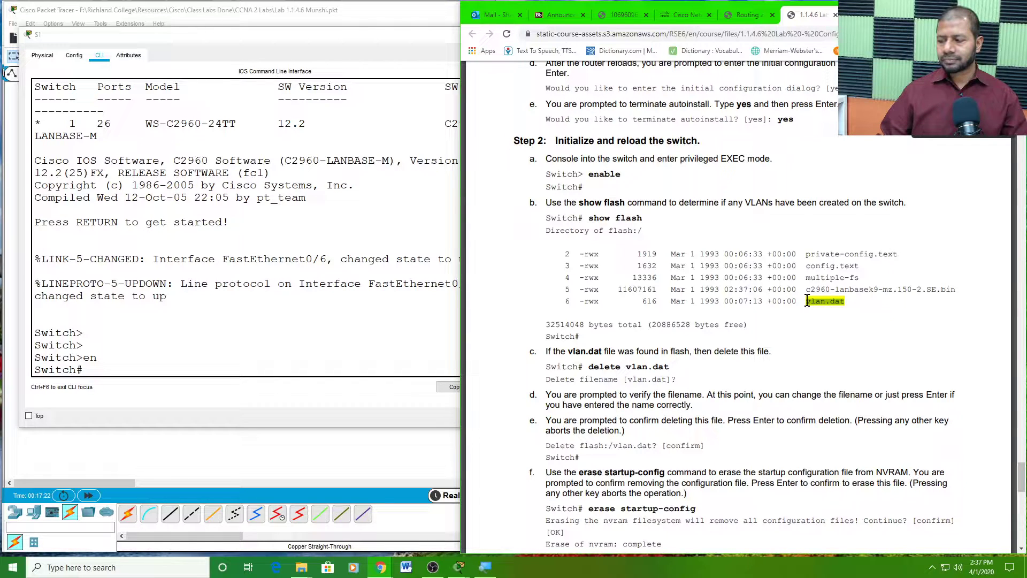
click(846, 300)
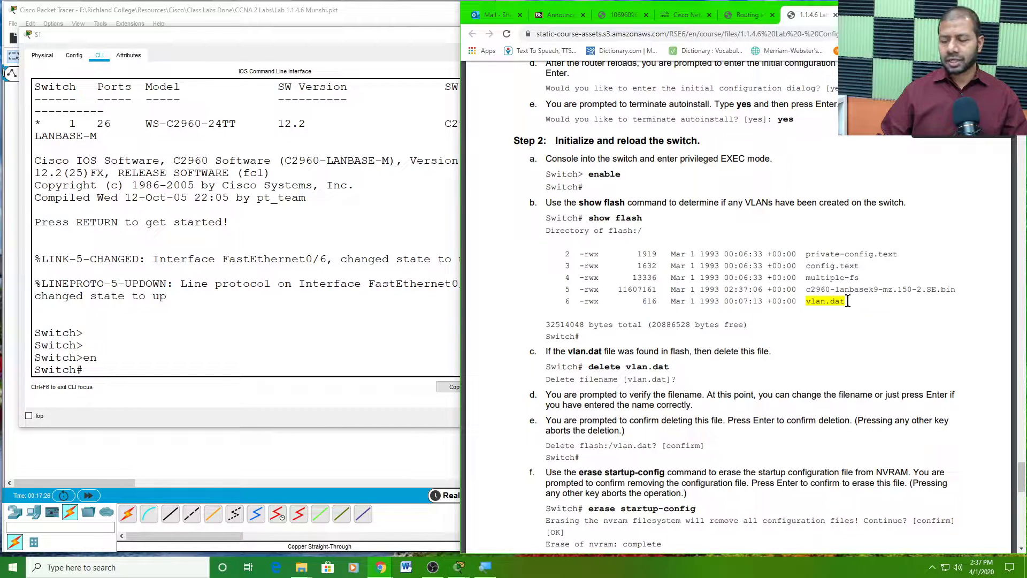
drag(841, 301, 808, 301)
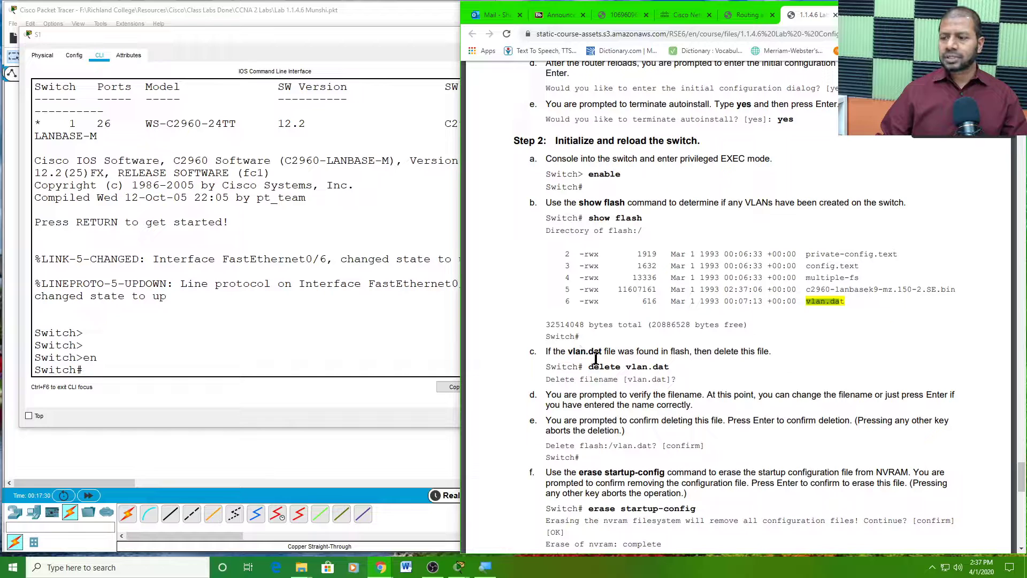
drag(589, 369, 673, 369)
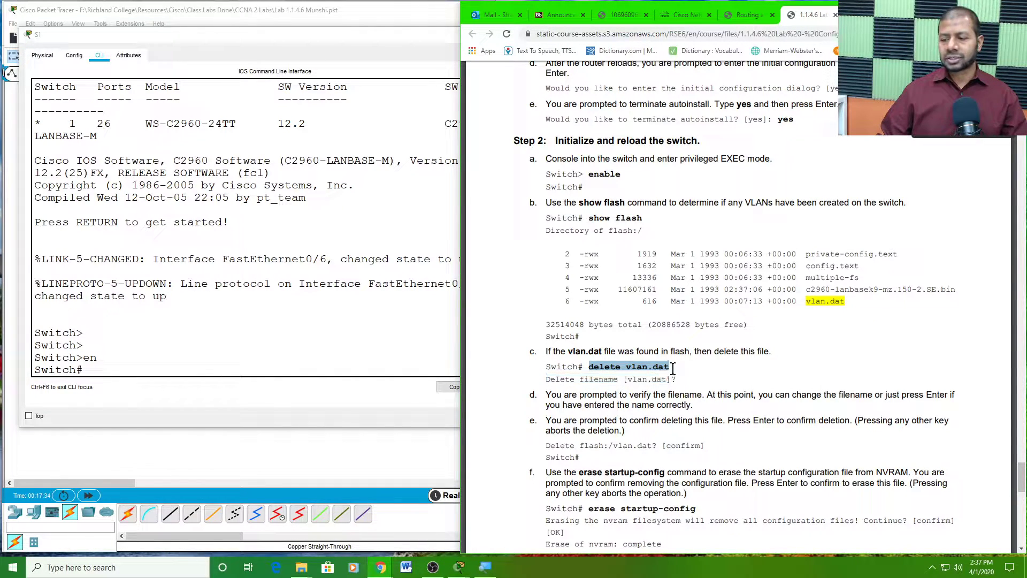
click(118, 365)
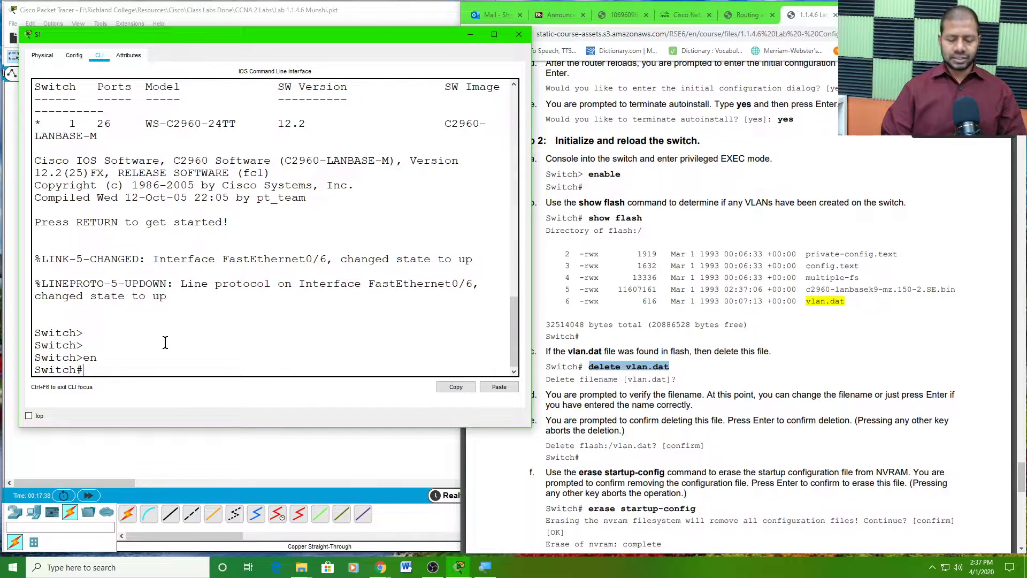
- Run show flash on S1 twice to list its flash contents
text(show)
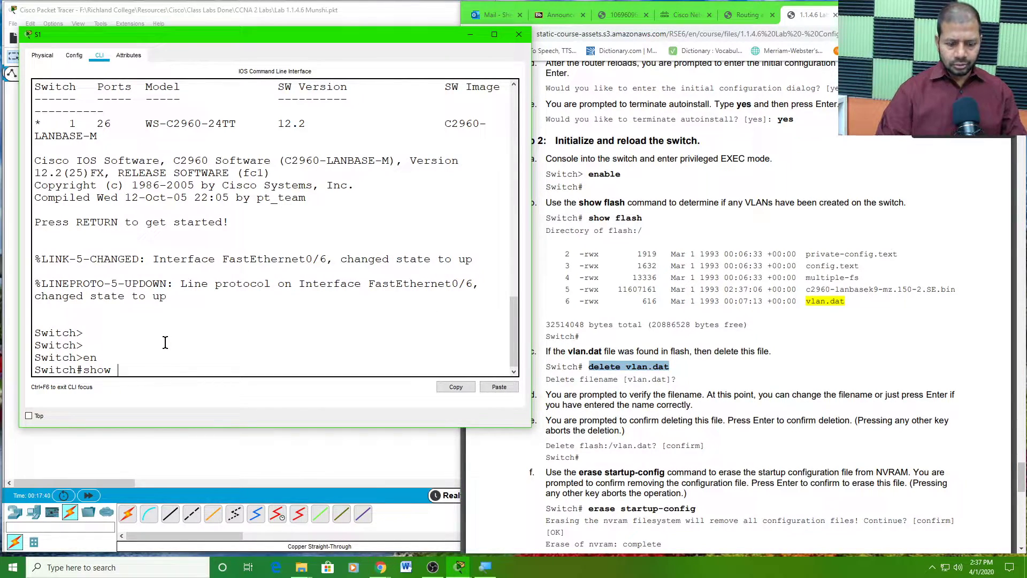
text( fl)
key(Tab)
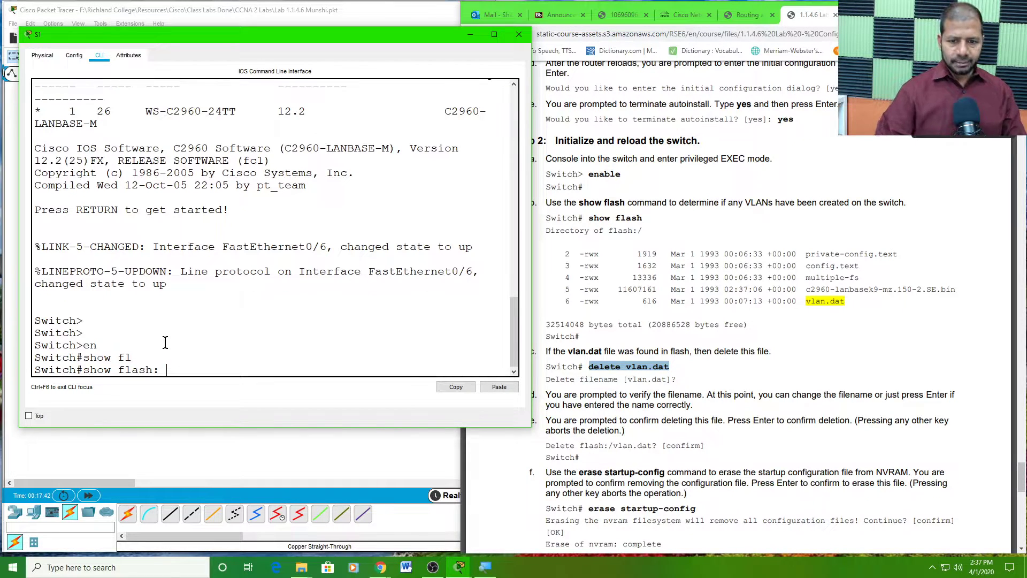
key(Return)
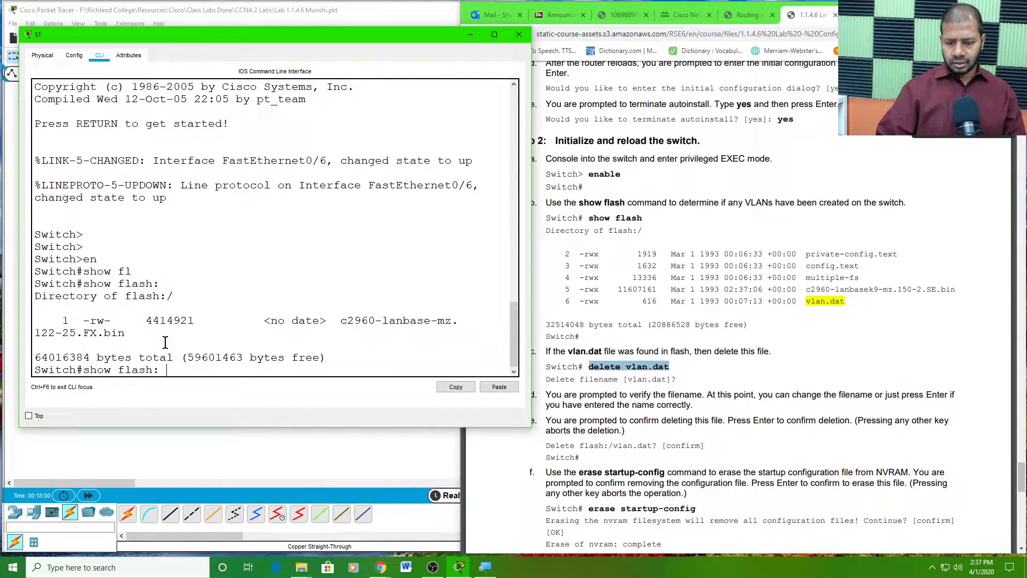
key(Return)
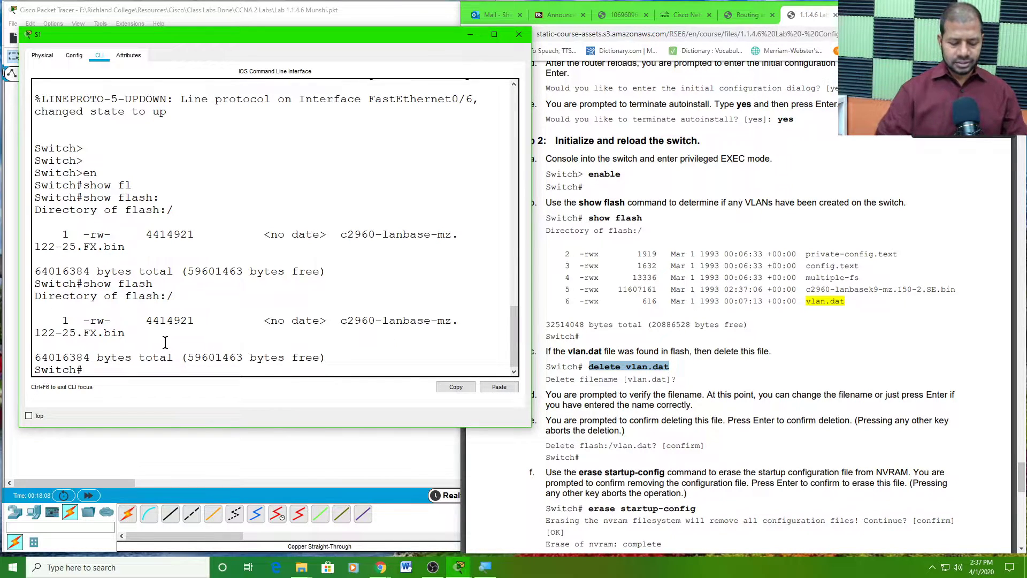
- Run delete vlan.dat and accept both confirmation prompts
text(del)
key(Tab)
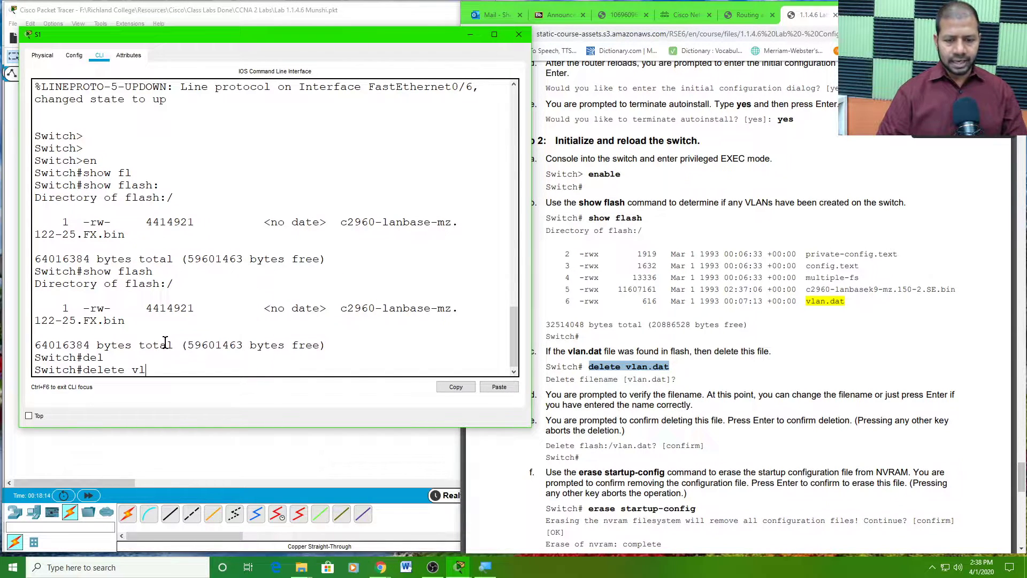
text(vl)
key(Tab)
text(an)
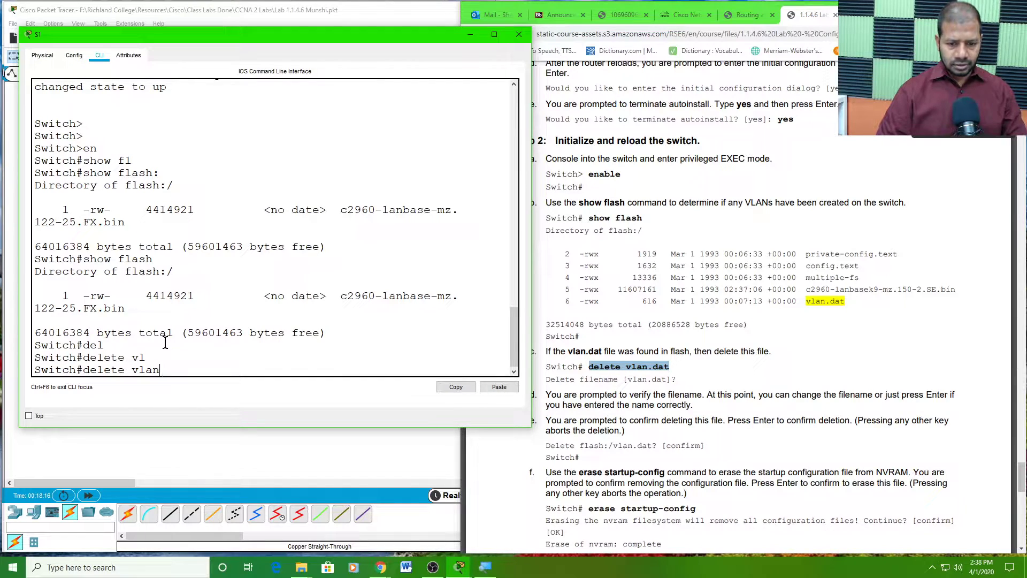
text(.dat)
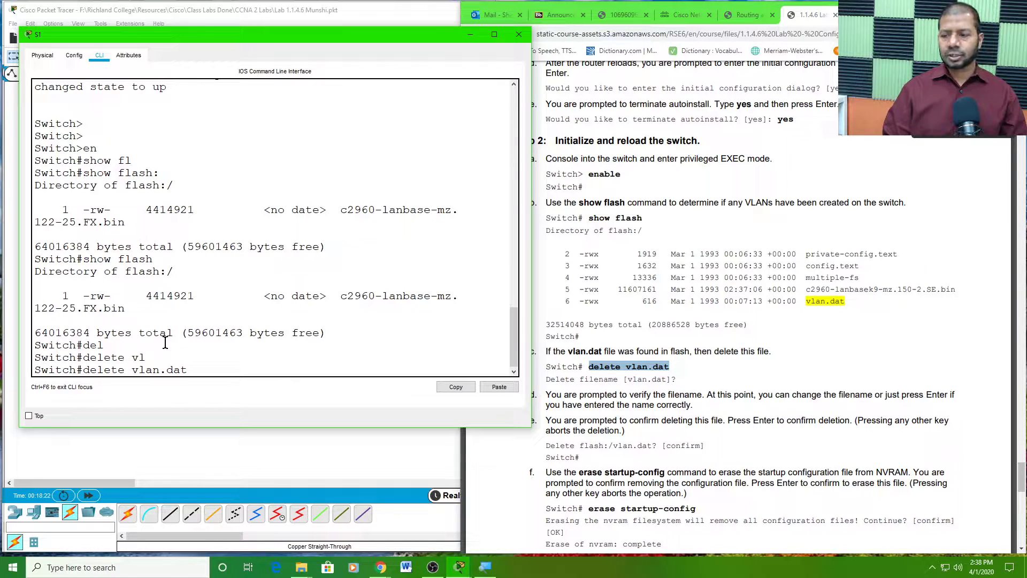
key(Return)
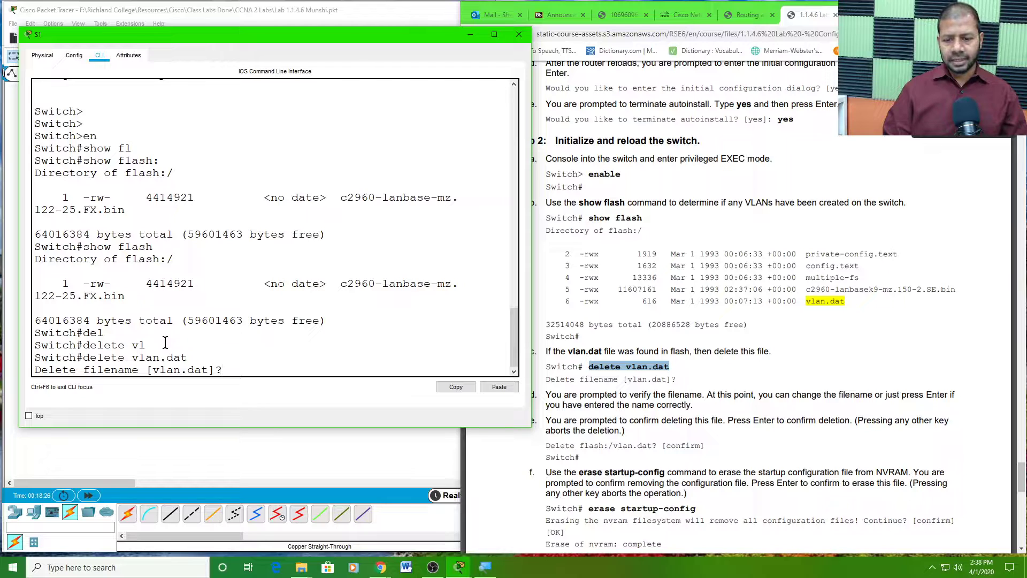
key(Return)
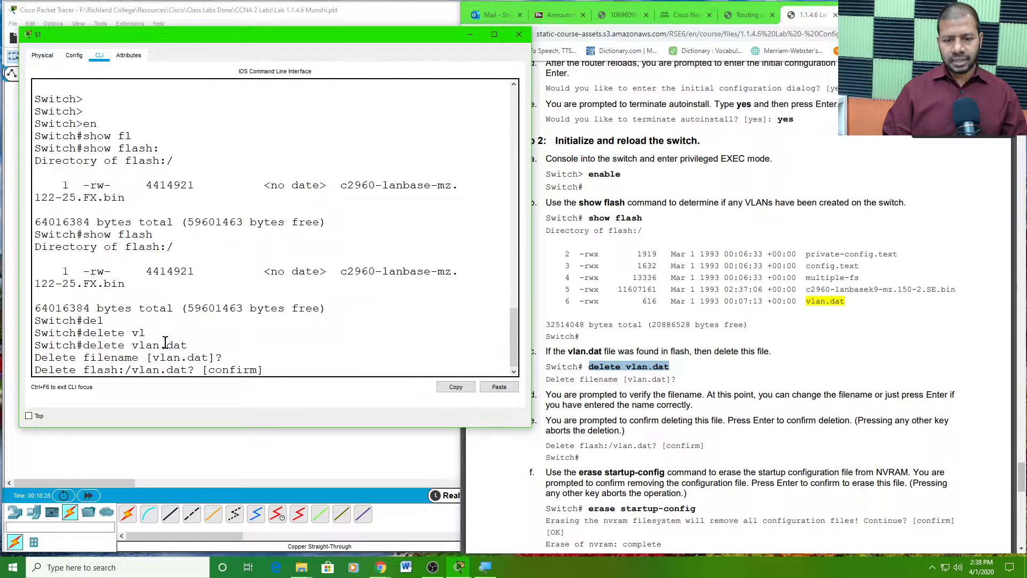
key(Return)
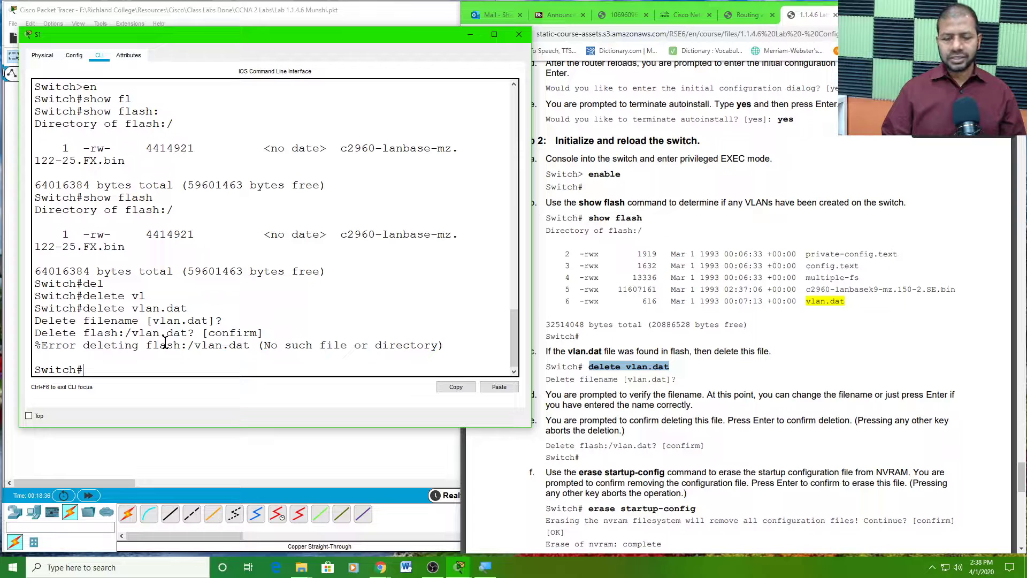
- Erase S1's startup-config and confirm the NVRAM erase
text(ras)
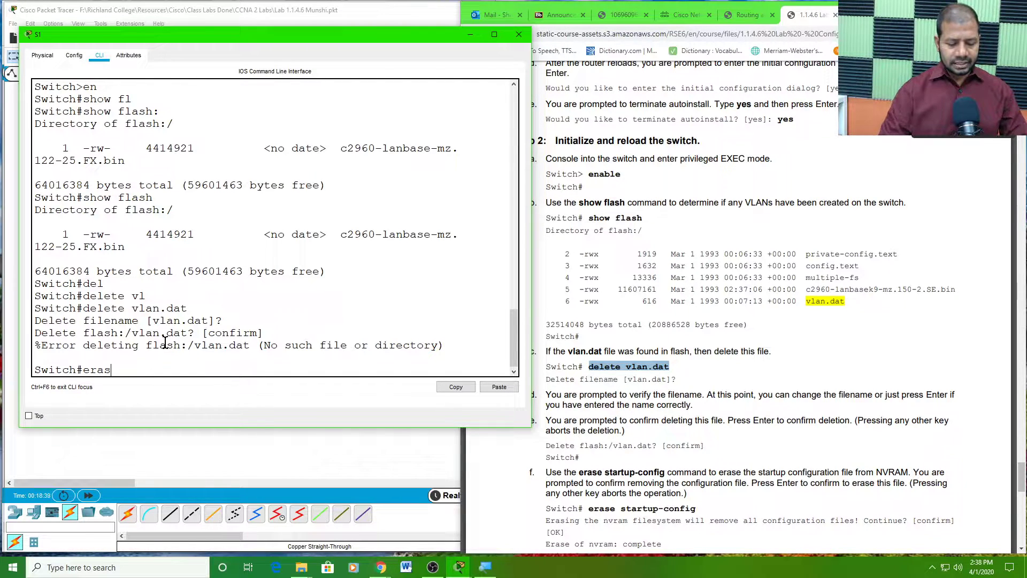
key(Tab)
text(st)
key(Tab)
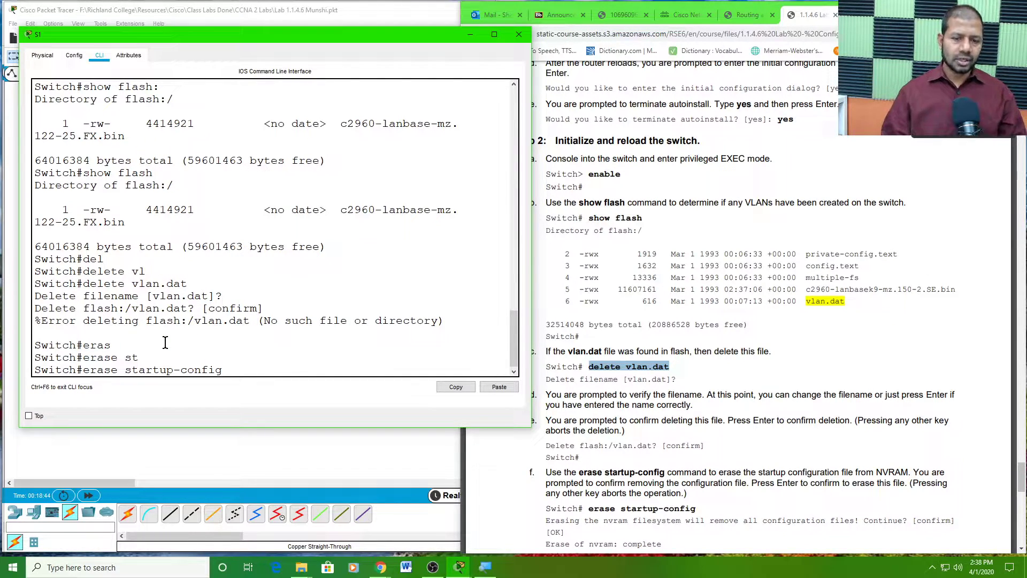
key(Return)
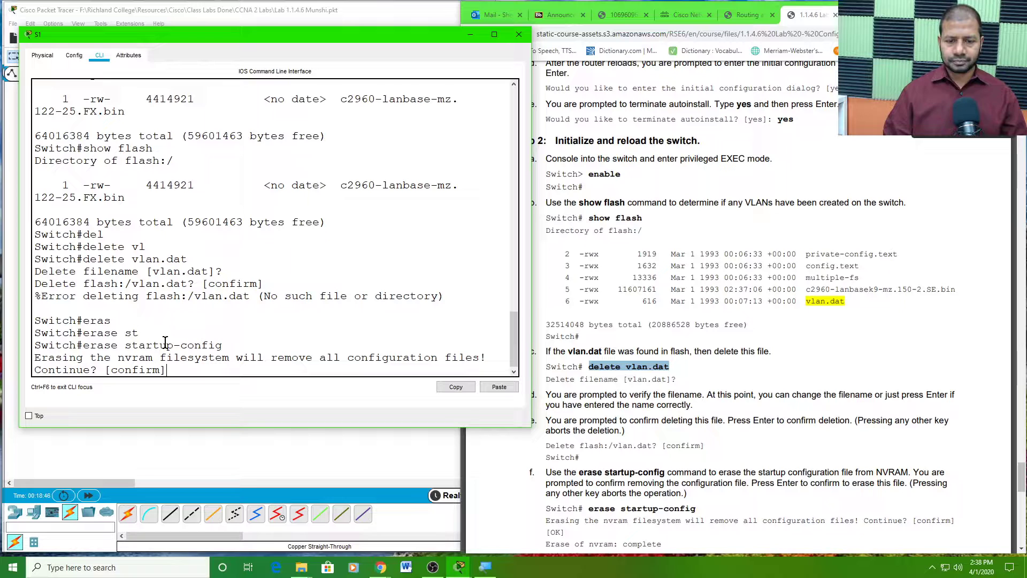
key(Return)
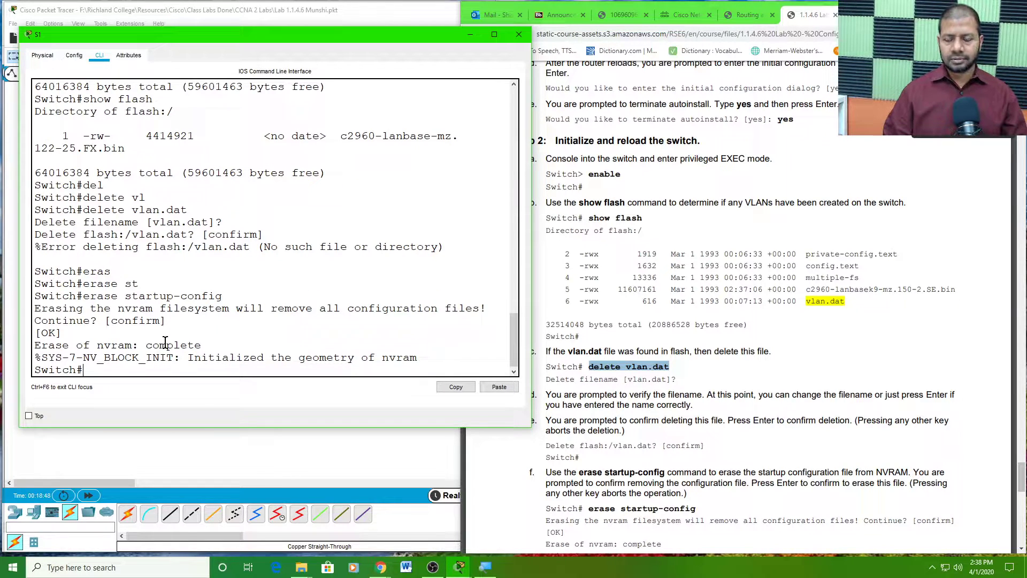
- Reload S1, then return to the Switch# prompt with enable after the reboot
click(608, 294)
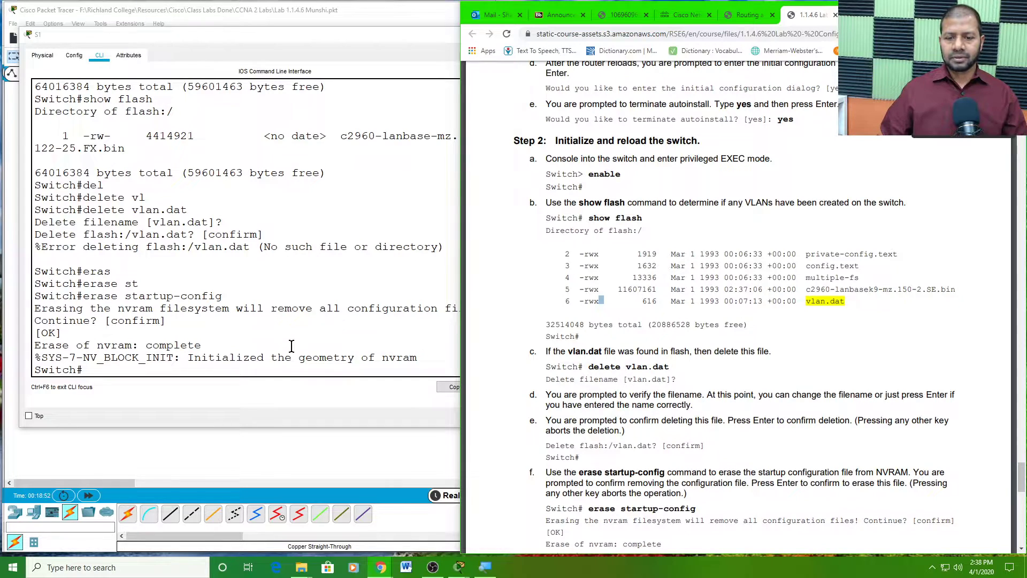
click(96, 365)
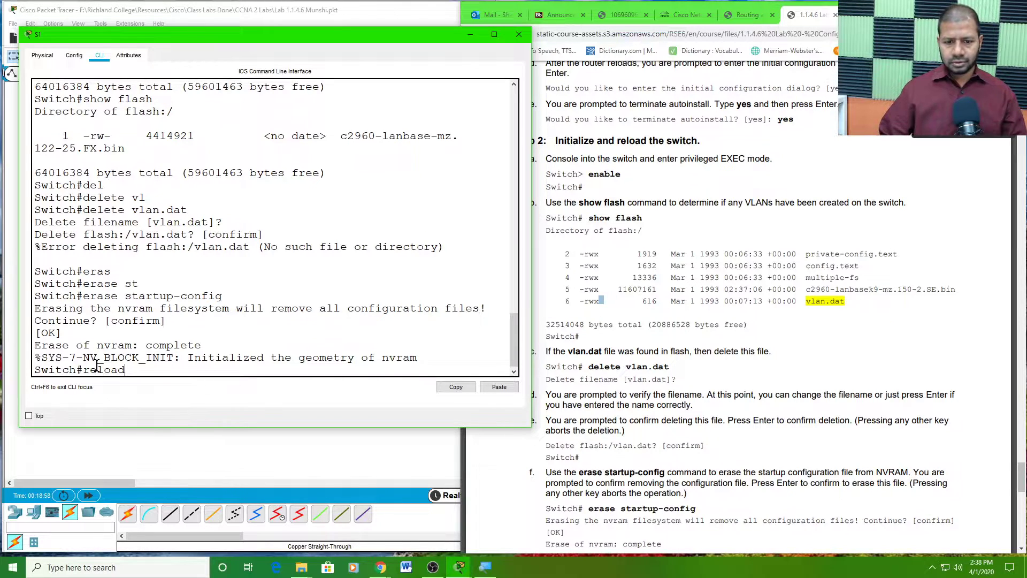
key(Return)
key(Return)
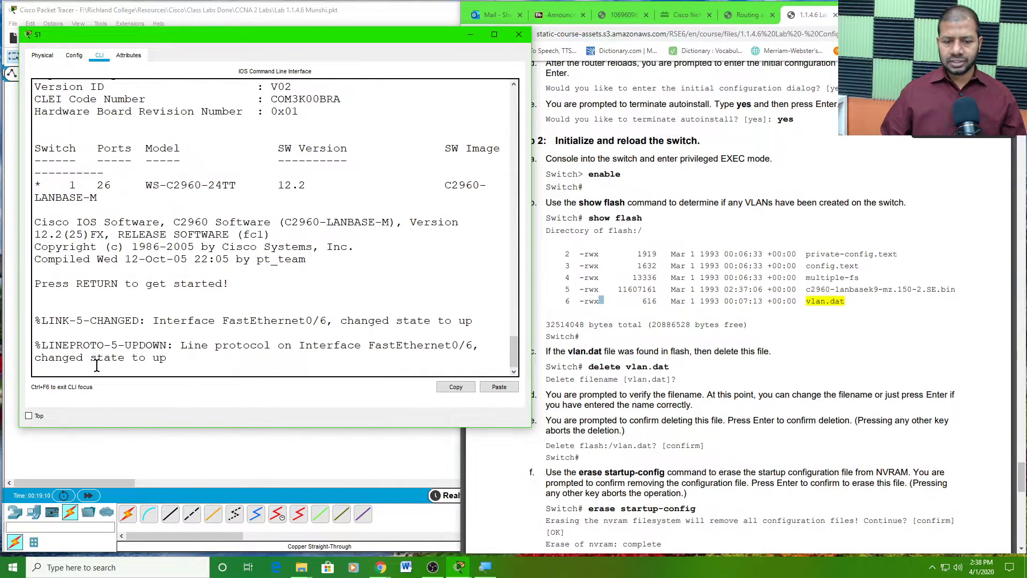
key(Return)
key(Return)
key(Return)
key(Return)
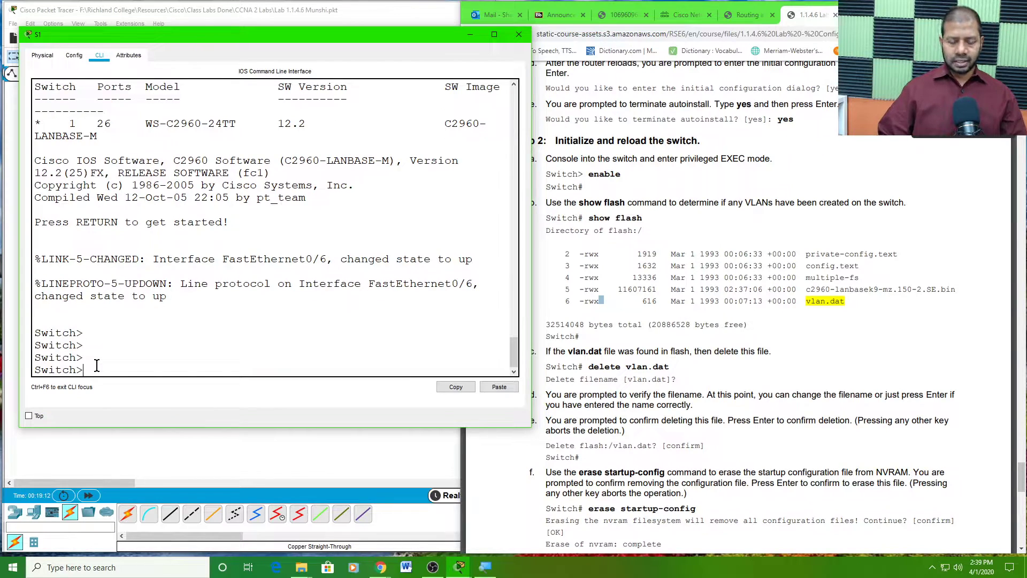
text(en)
key(Return)
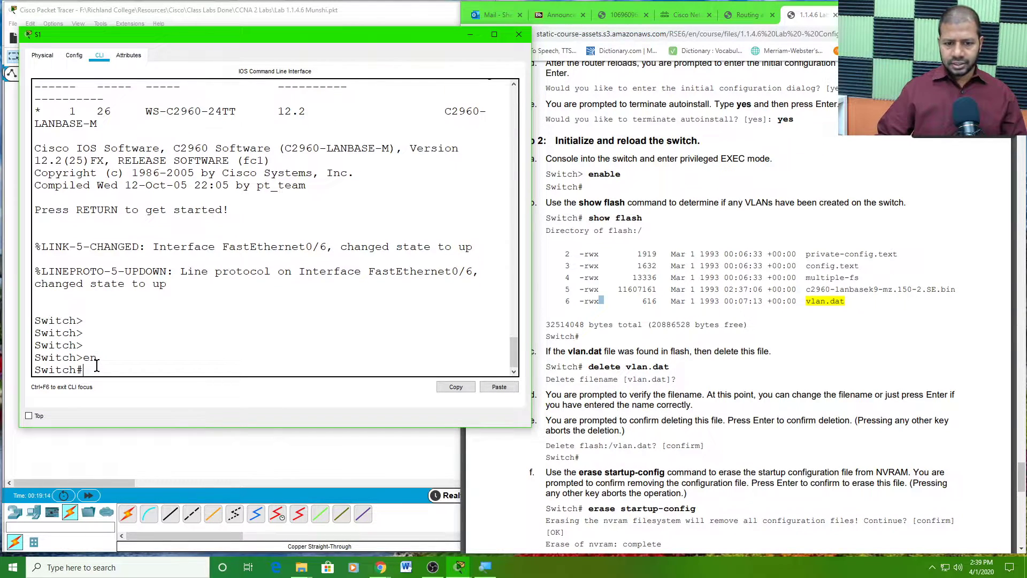
- Scroll through the lab PDF, highlighting the objective about cabling the topology
click(206, 452)
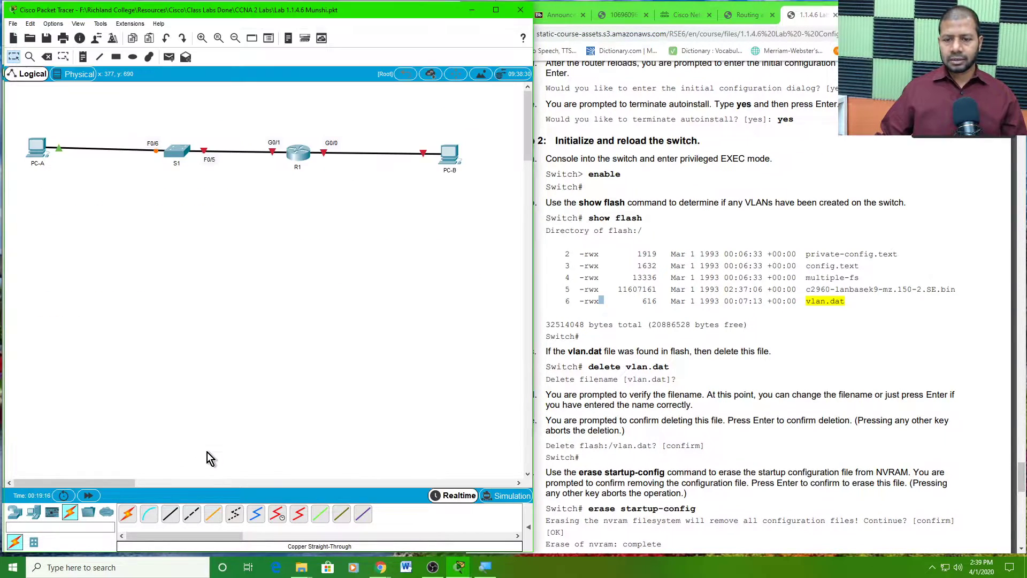
drag(532, 368, 461, 368)
scroll(1022, 360, up, 10)
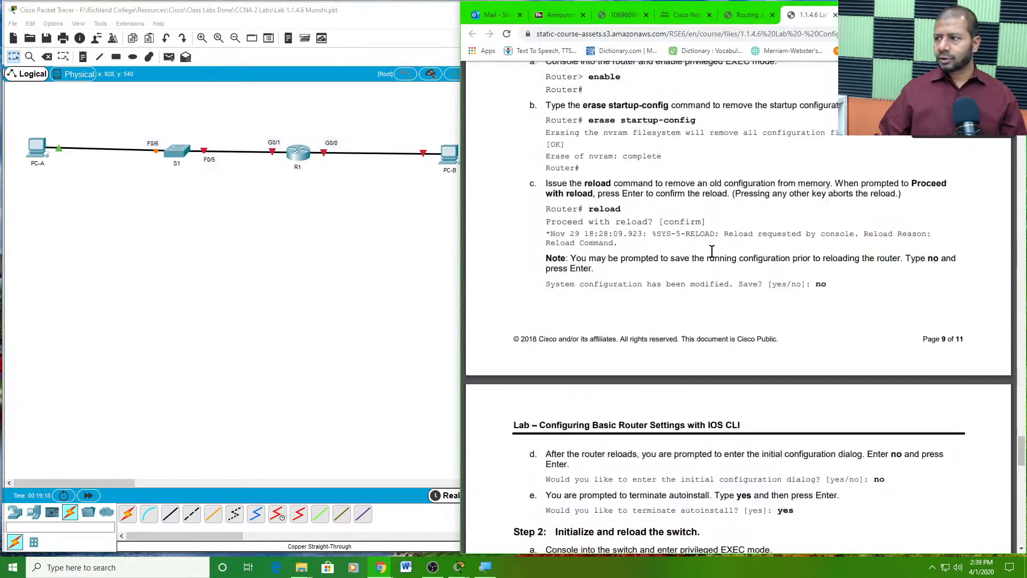
drag(1022, 449, 1022, 150)
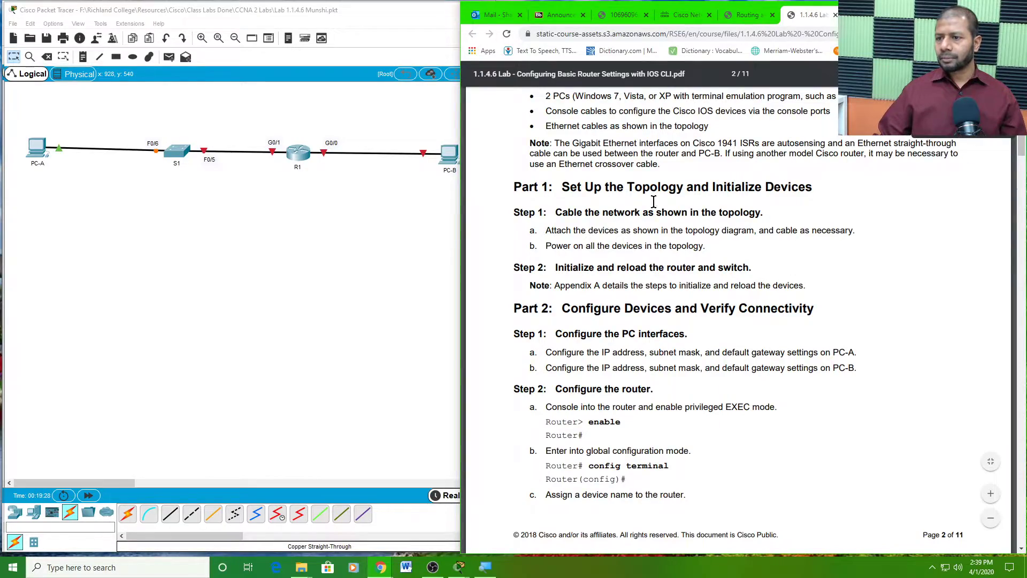
scroll(653, 202, up, 10)
scroll(629, 224, up, 4)
scroll(620, 236, down, 14)
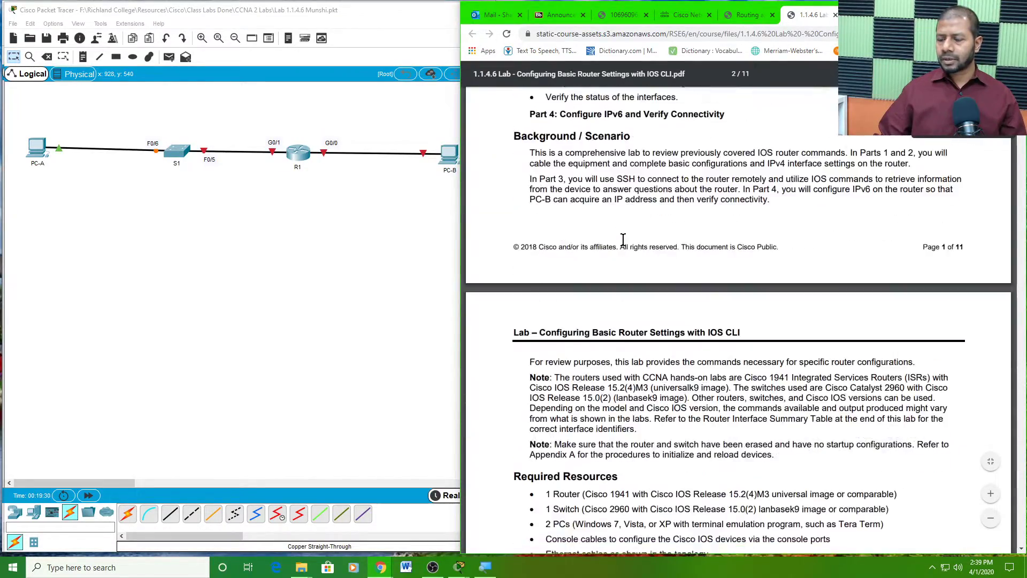
scroll(623, 240, down, 2)
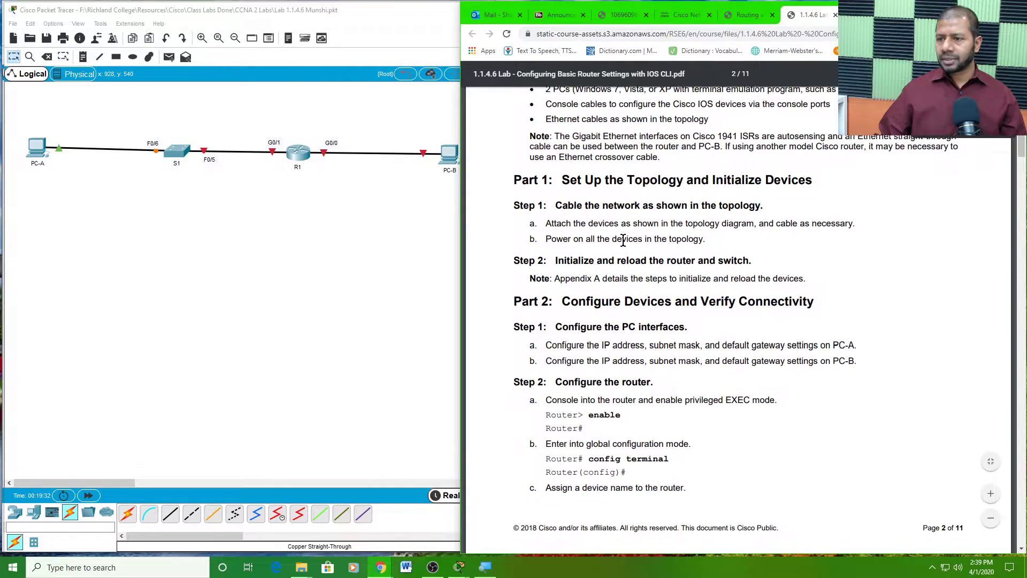
scroll(629, 221, up, 18)
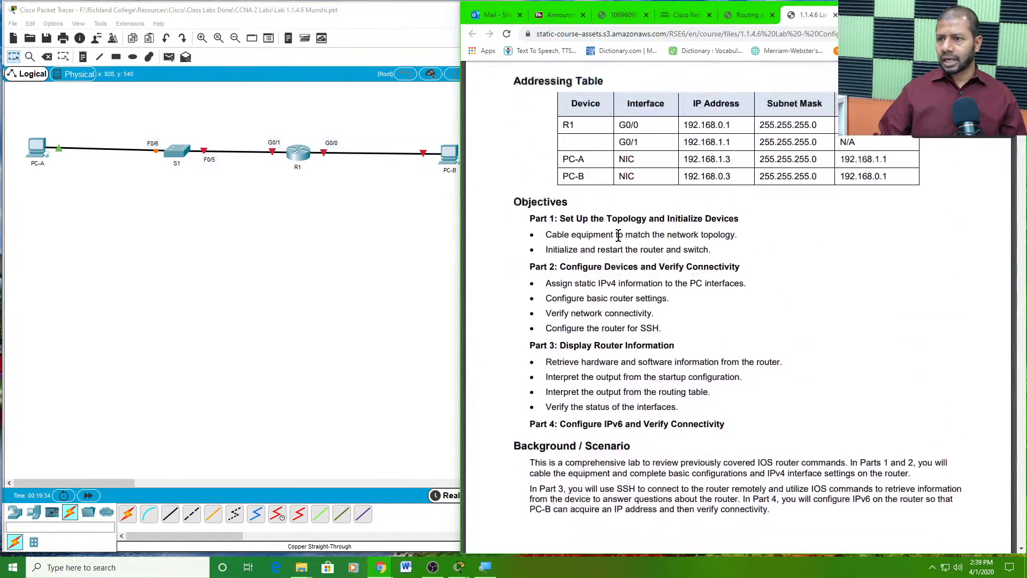
scroll(592, 284, down, 1)
triple_click(573, 299)
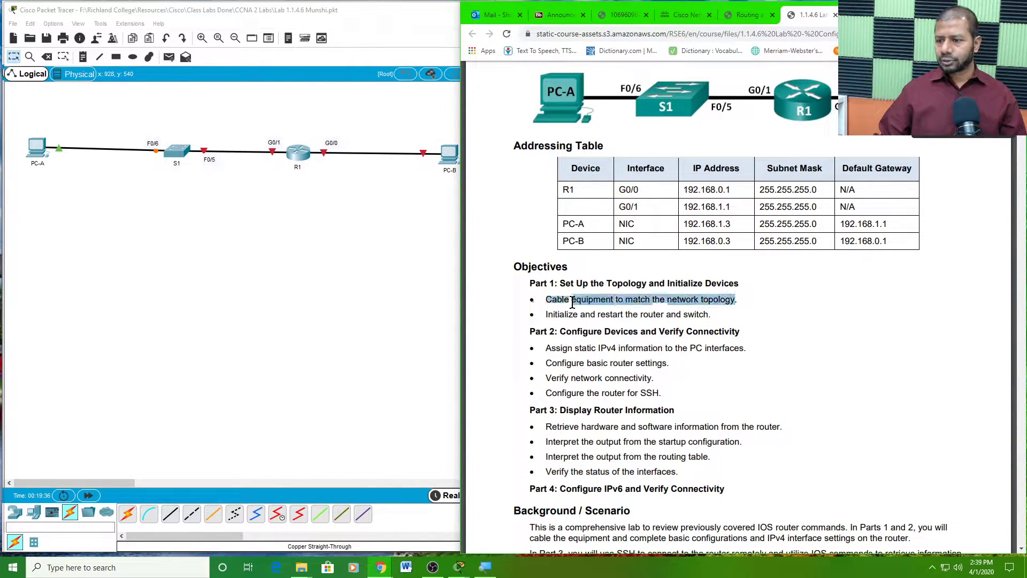
scroll(573, 303, down, 3)
scroll(574, 303, down, 13)
scroll(574, 303, down, 2)
- Highlight the Part 1, reload-step and Part 2 'Configure Devices and Verify Connectivity' headings, then return to Packet Tracer
drag(507, 186, 816, 208)
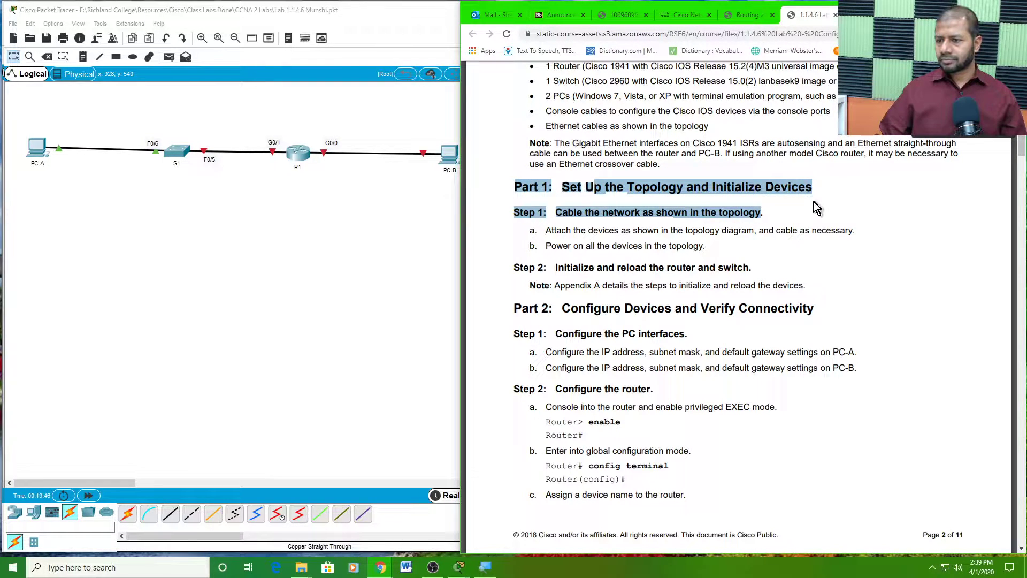
click(683, 242)
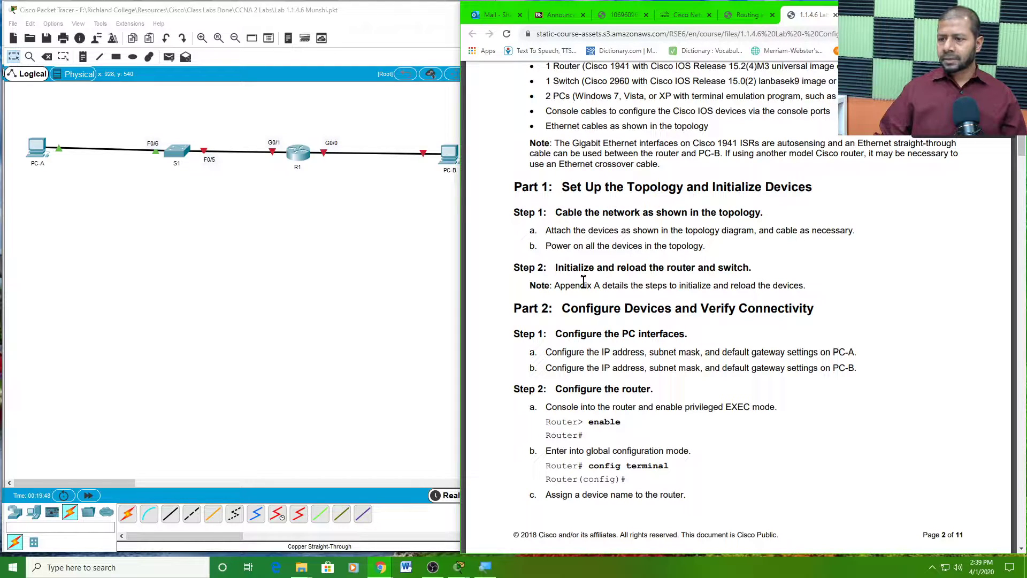
drag(564, 267, 746, 270)
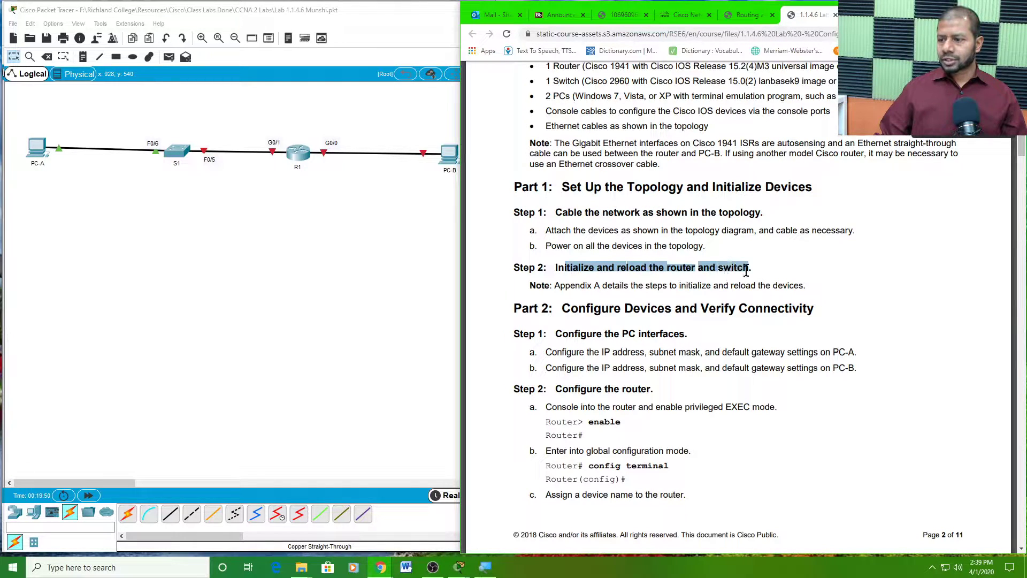
scroll(745, 270, down, 2)
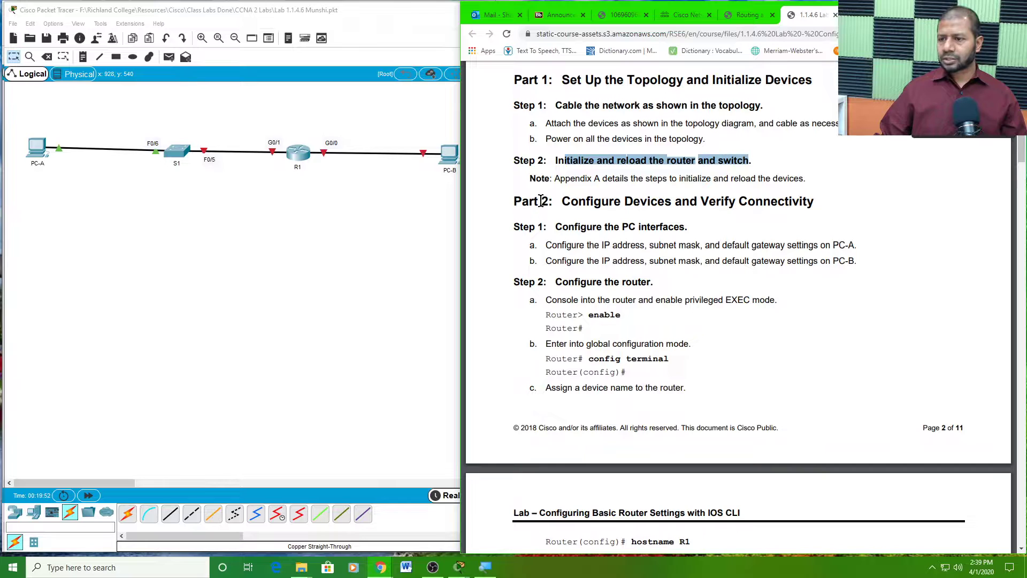
click(541, 200)
drag(562, 201, 806, 208)
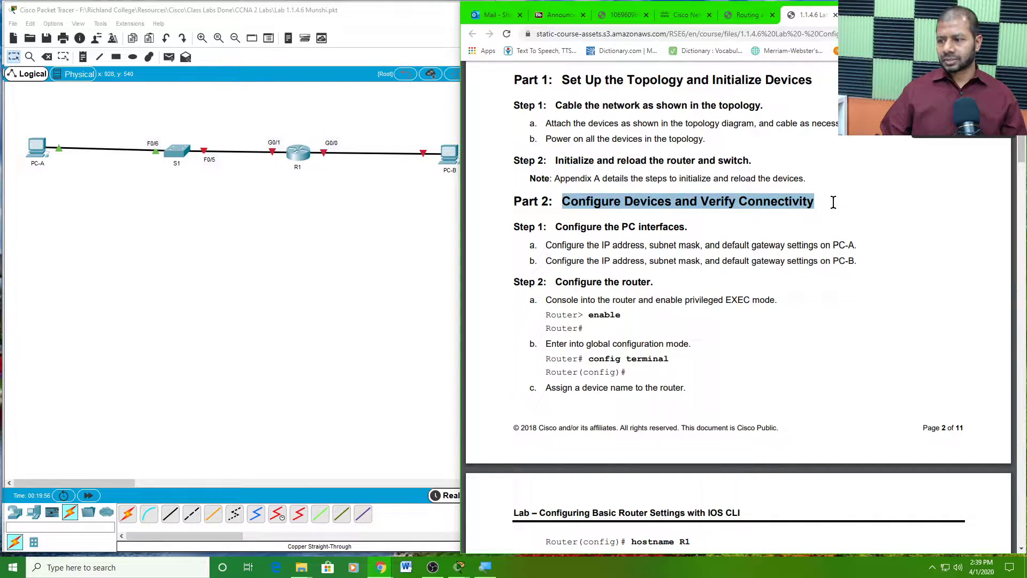
drag(515, 198, 690, 226)
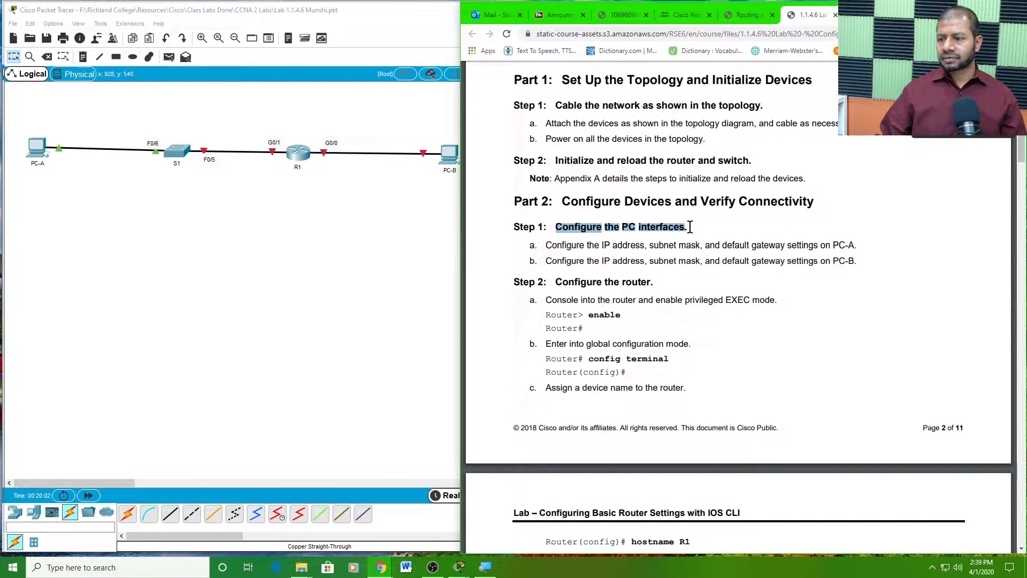
click(606, 245)
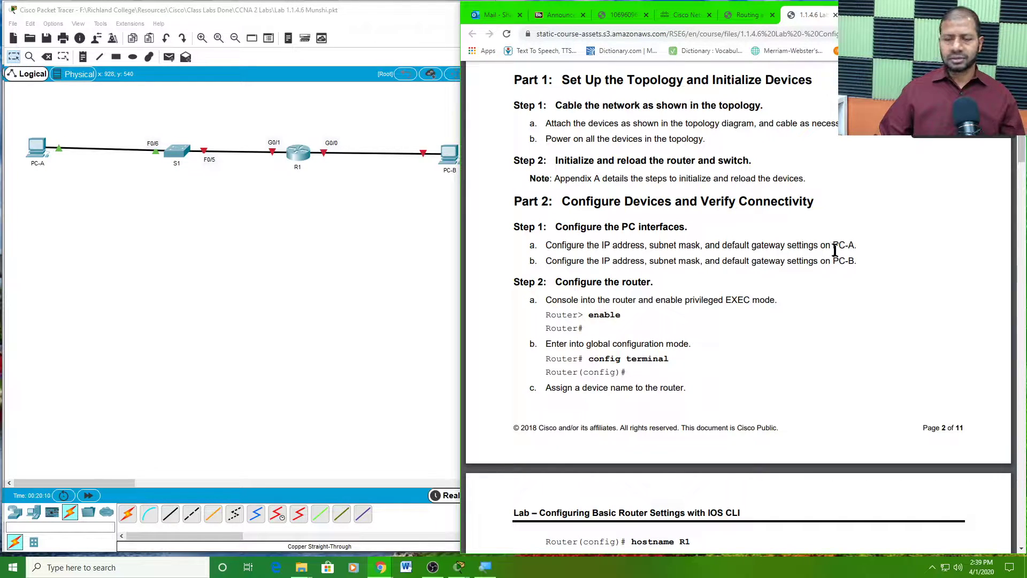
click(103, 217)
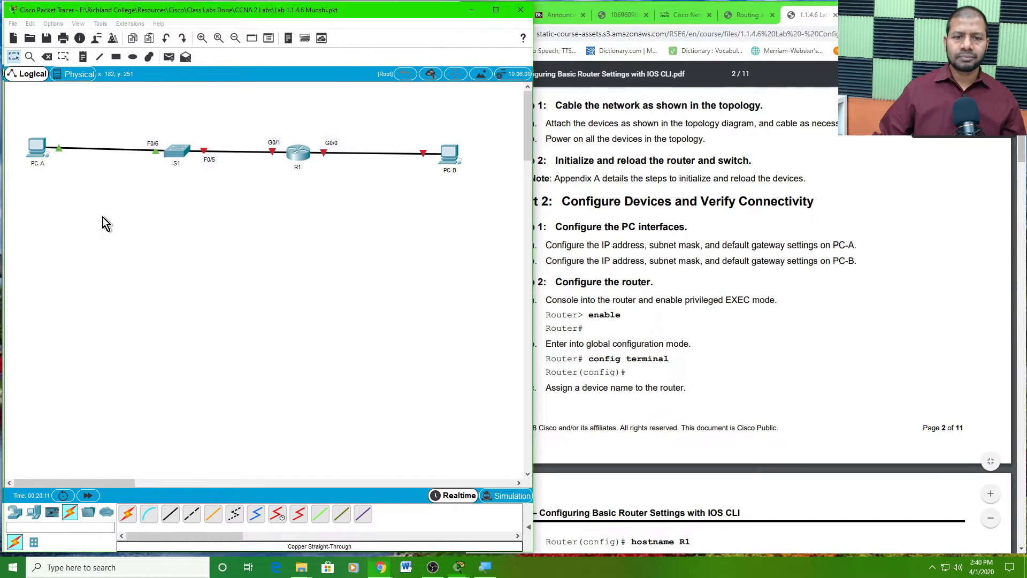
- Open PC-A's Desktop IP Configuration and check its address in the Addressing Table
click(36, 150)
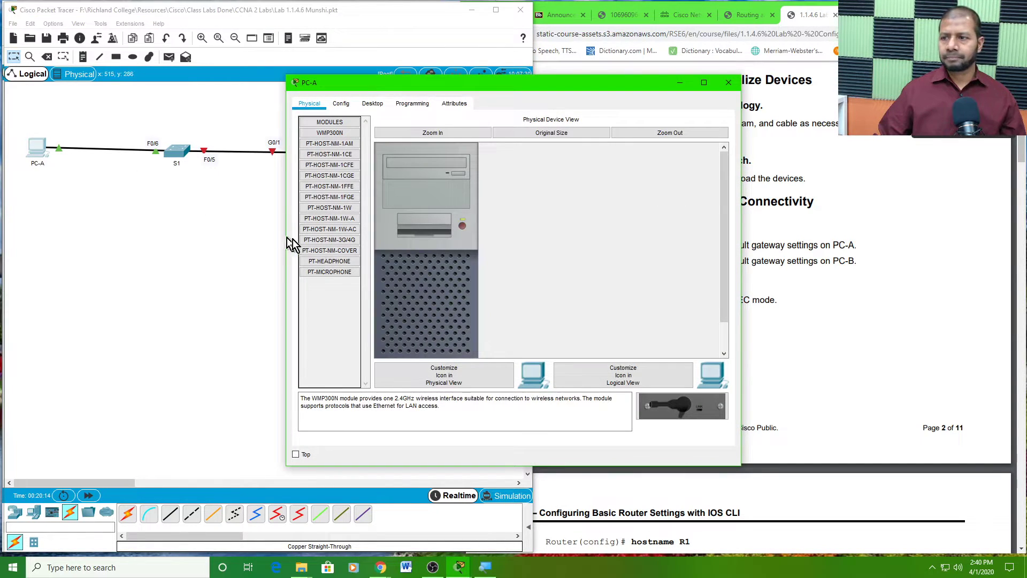
click(363, 105)
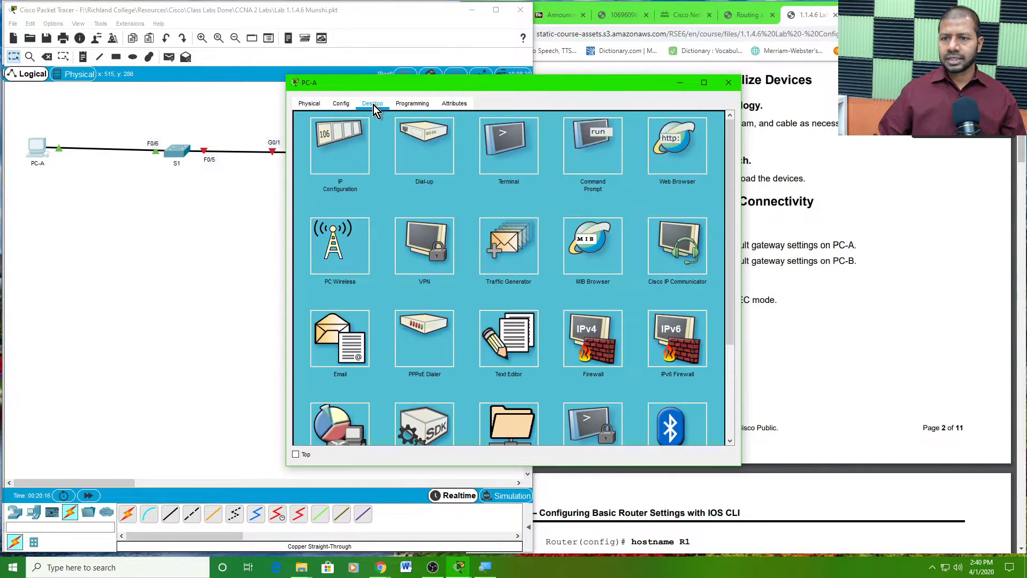
click(337, 160)
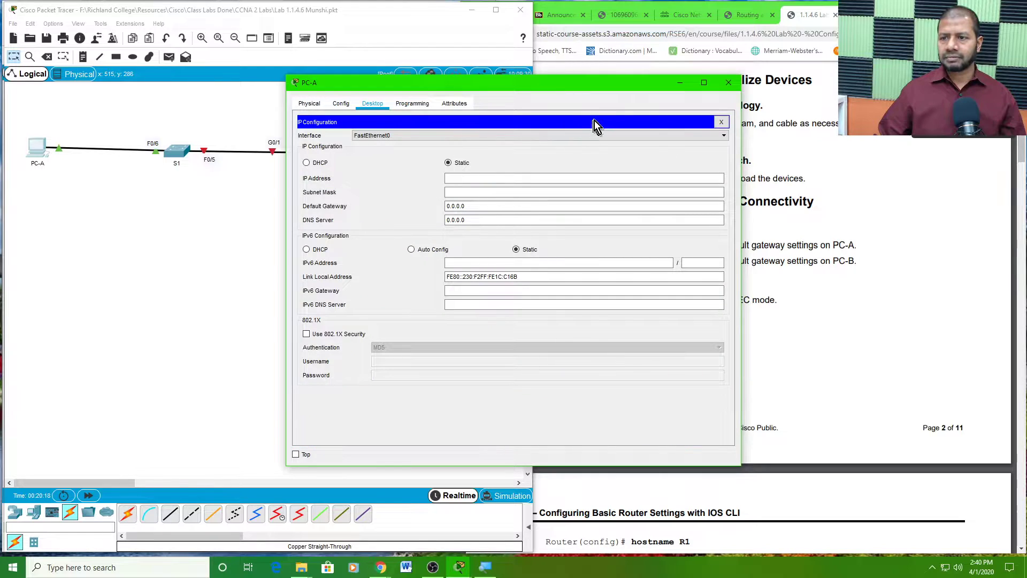
drag(605, 86, 352, 30)
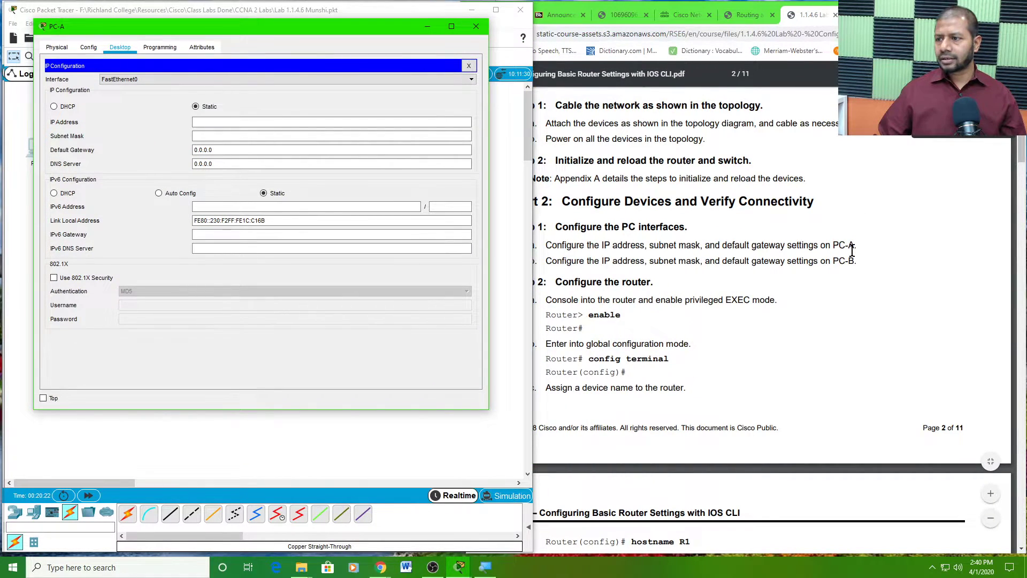
scroll(852, 250, up, 5)
scroll(852, 250, up, 10)
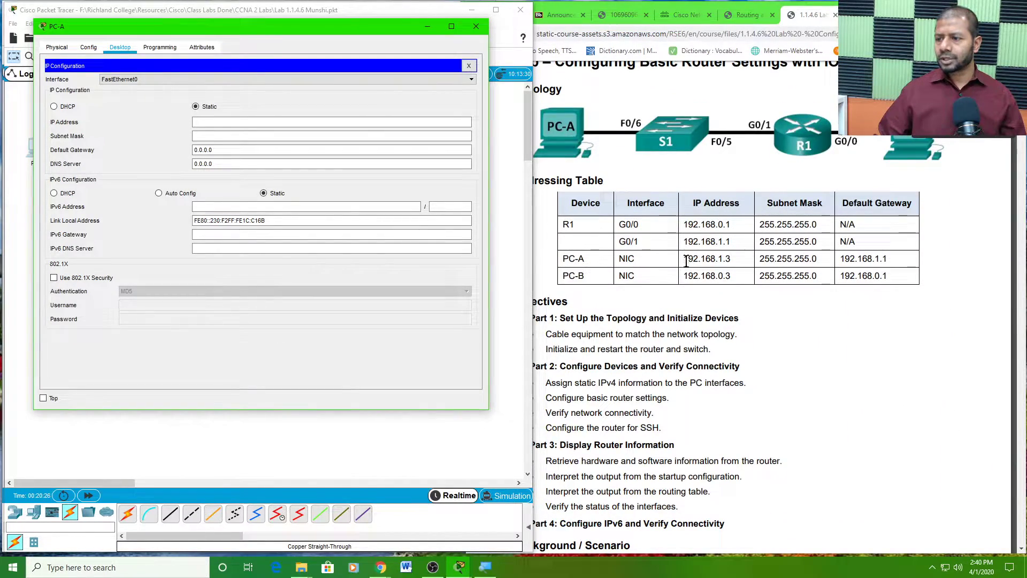
drag(686, 260, 849, 260)
click(849, 260)
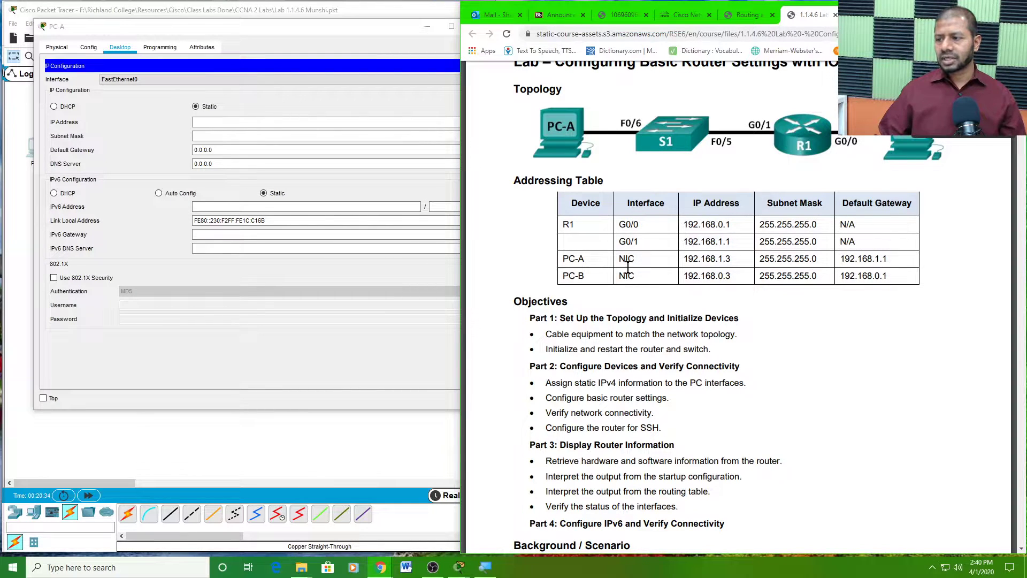
- Give PC-A IP 192.168.1.3, mask 255.255.255.0 and gateway 192.168.1.1
click(235, 123)
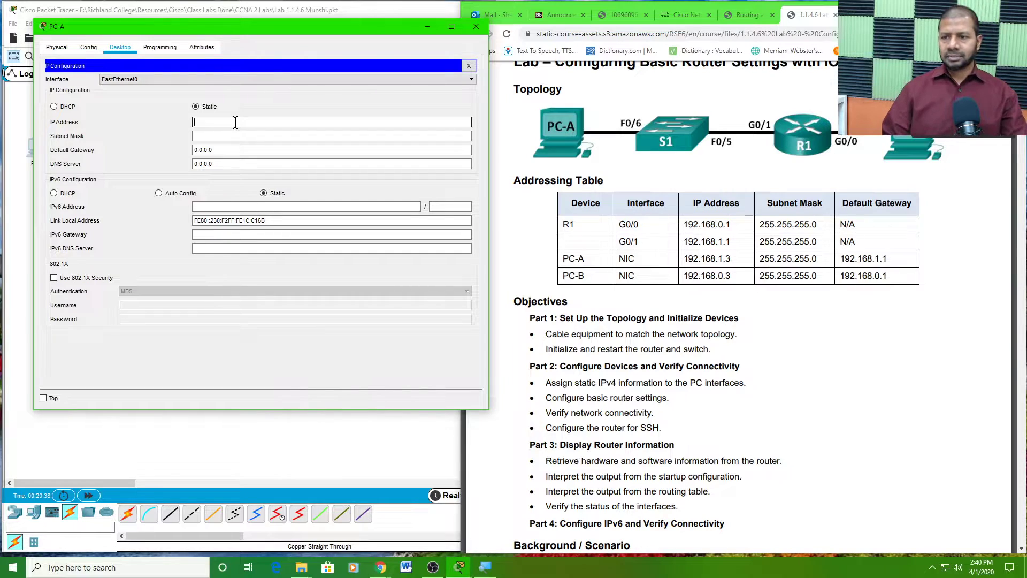
text(192.168)
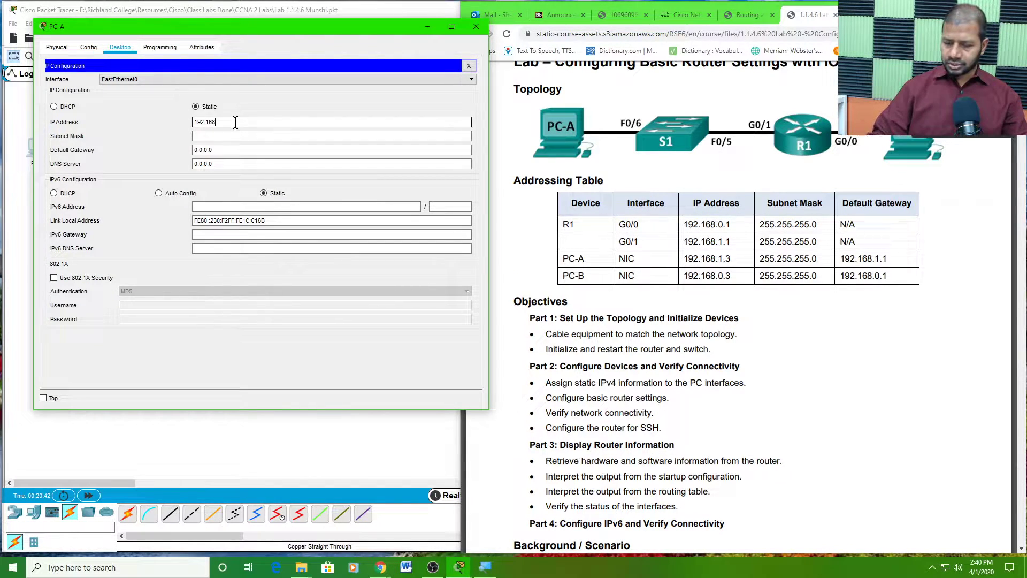
text(.1.3)
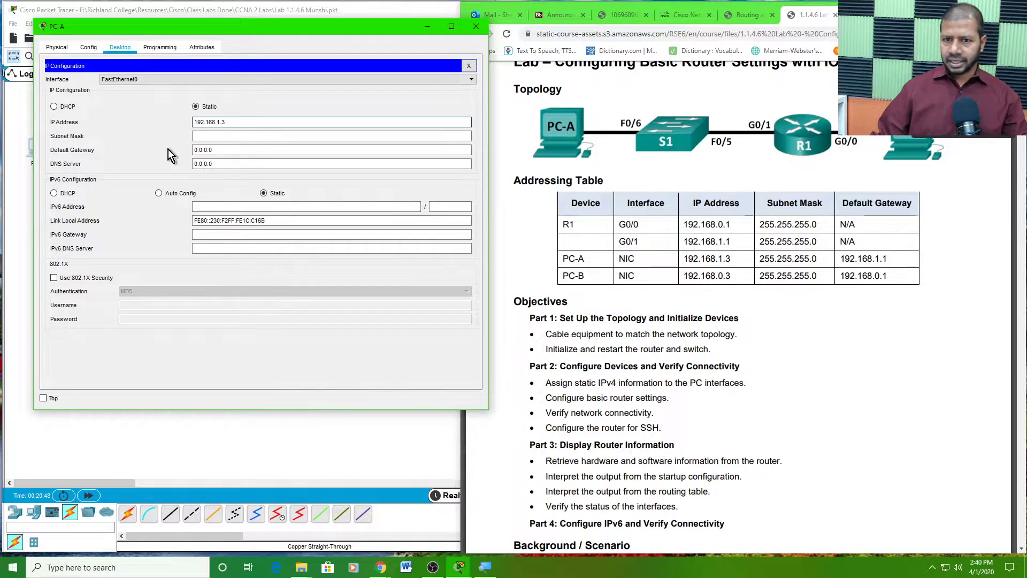
click(205, 136)
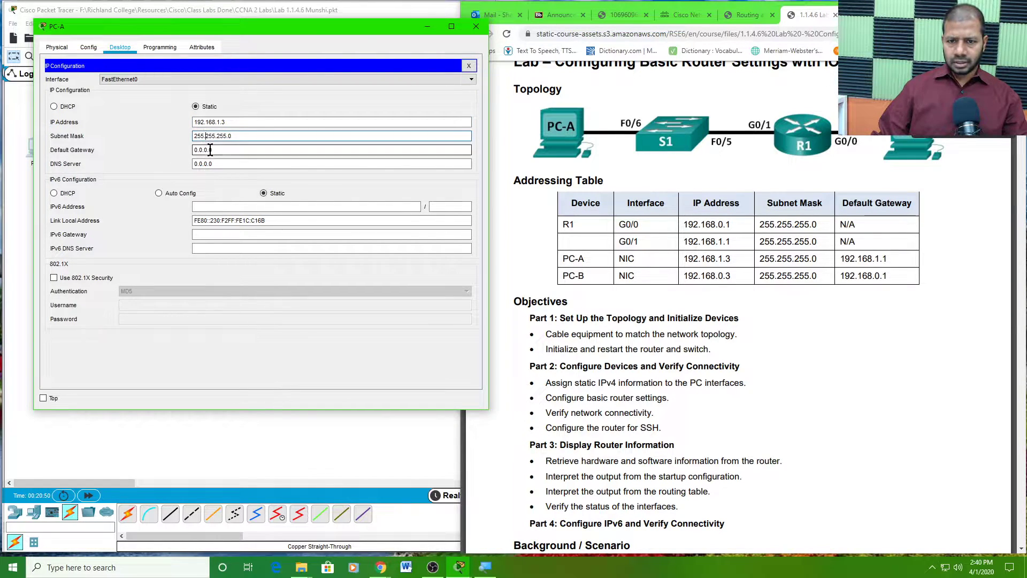
double_click(221, 151)
text(19)
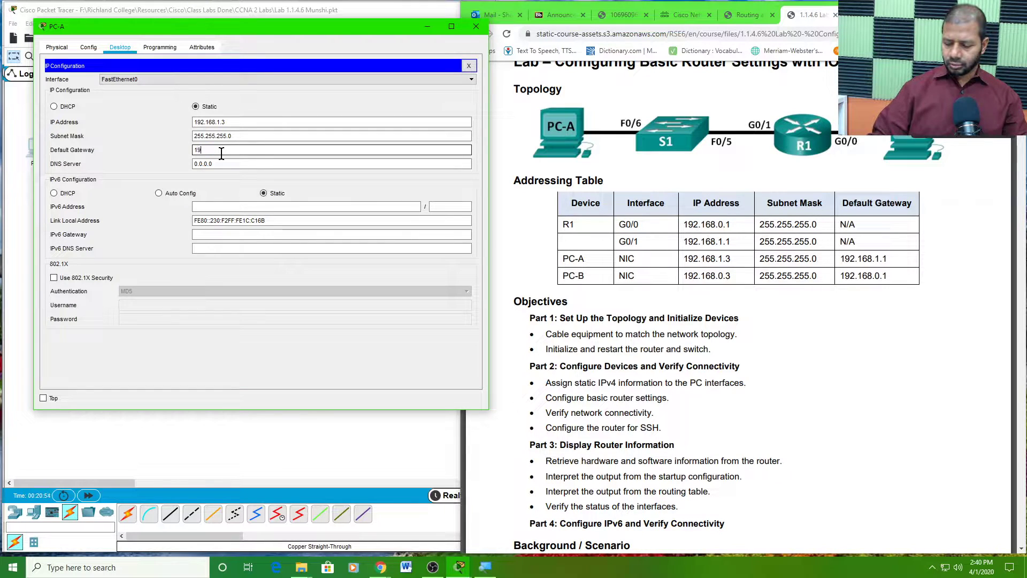
text(2.168.1.)
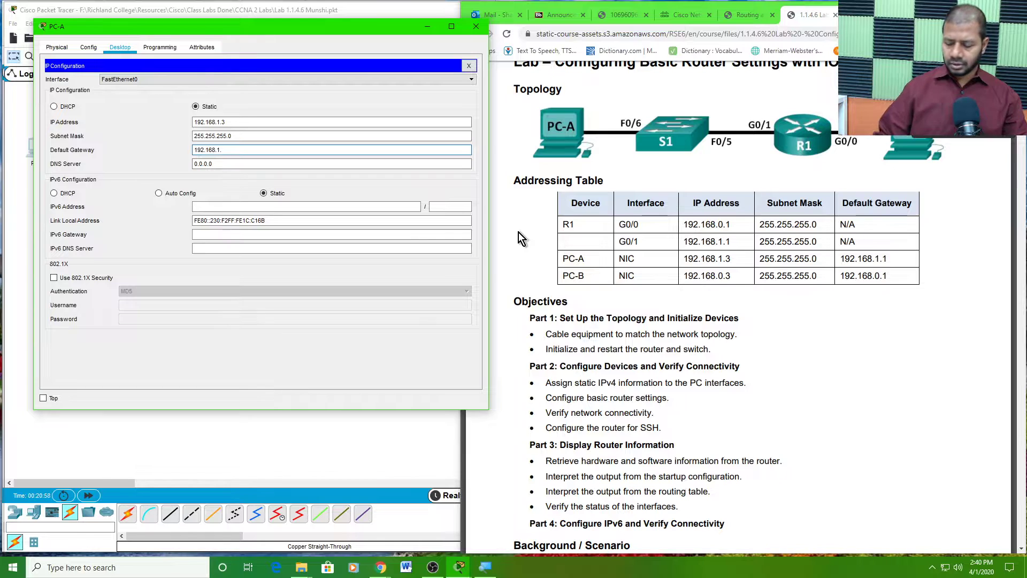
text(1)
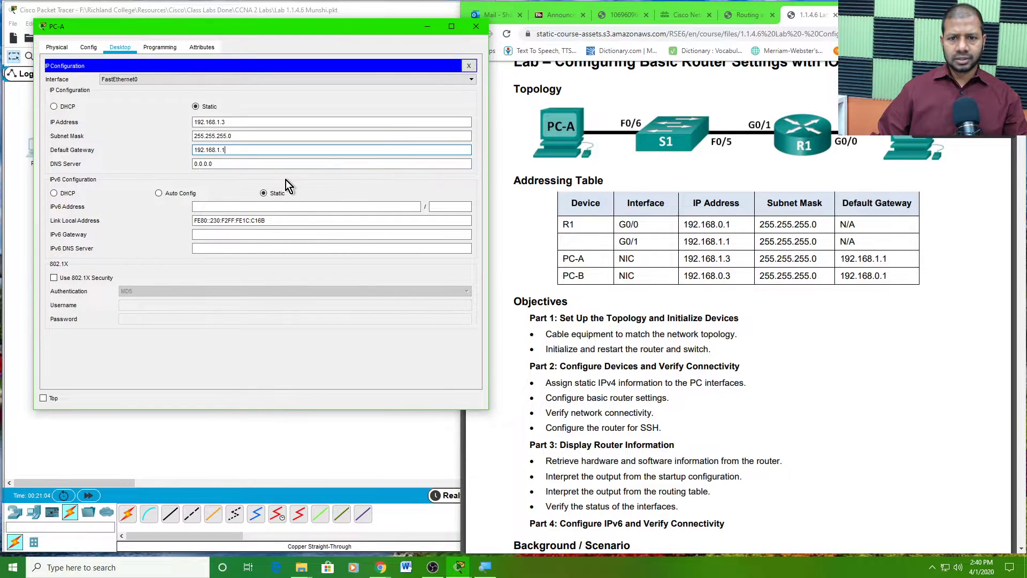
key(Tab)
click(469, 65)
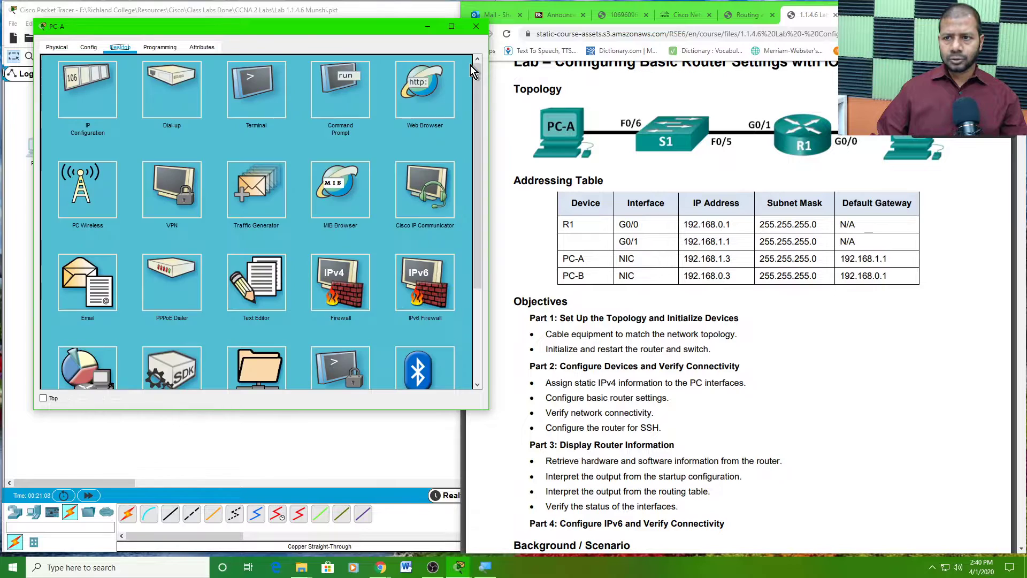
- Close PC-A and open PC-B's Desktop IP Configuration
click(477, 27)
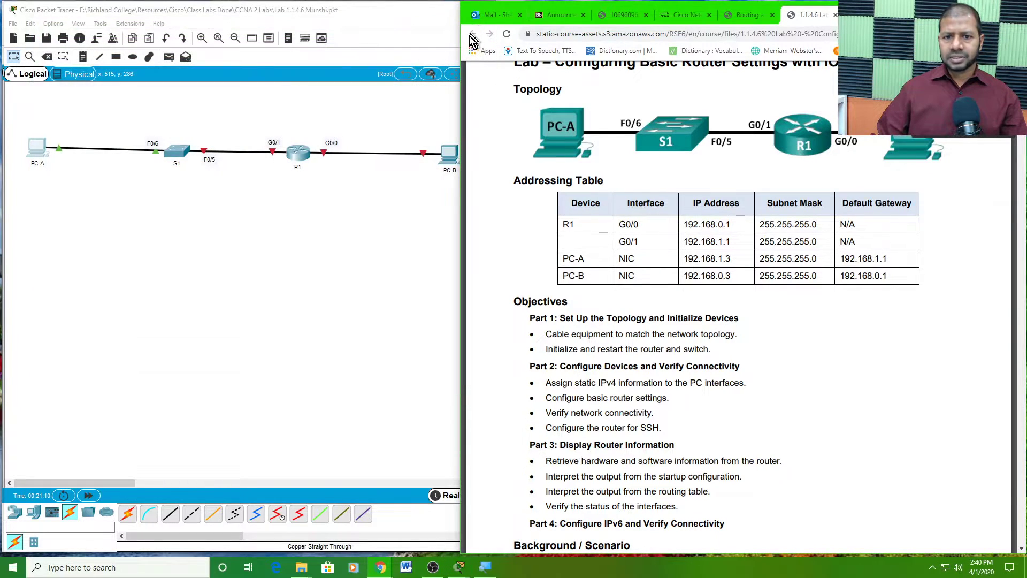
click(336, 226)
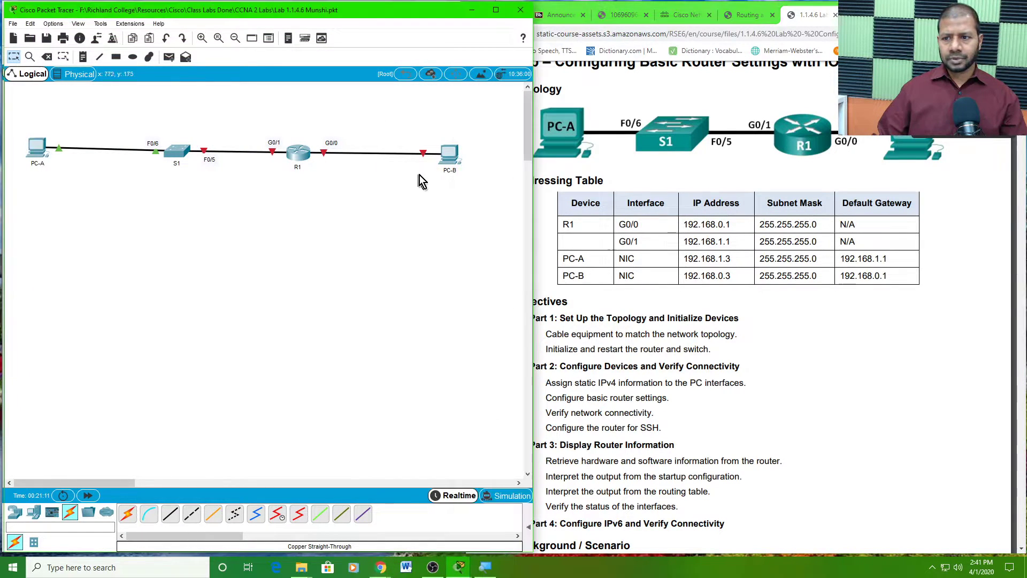
click(443, 159)
drag(595, 88, 362, 75)
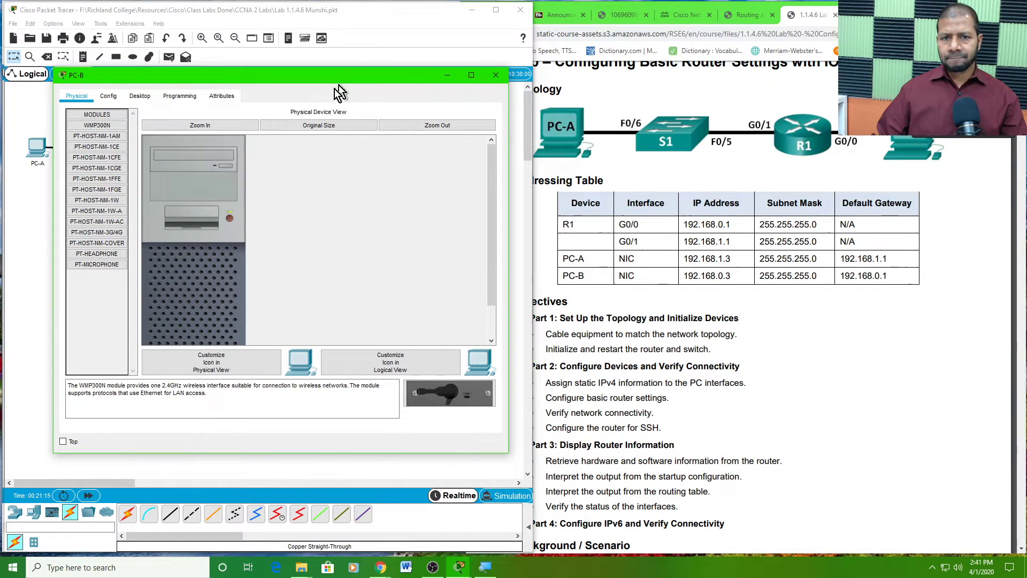
click(146, 97)
click(103, 146)
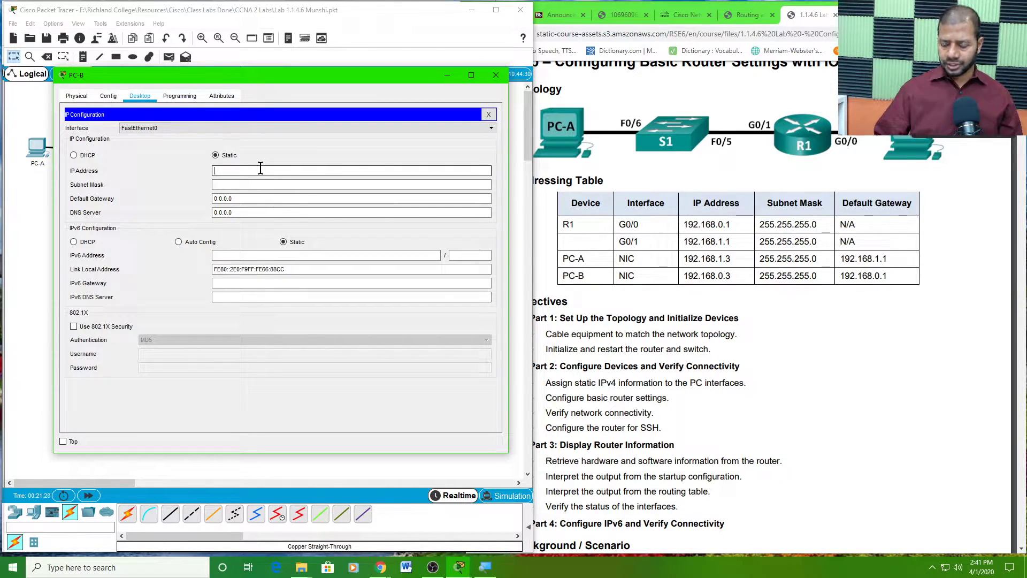
- Give PC-B IP 192.168.0.3, mask 255.255.255.0 and gateway 192.168.0.1, then close its window
text(92.168.0.3)
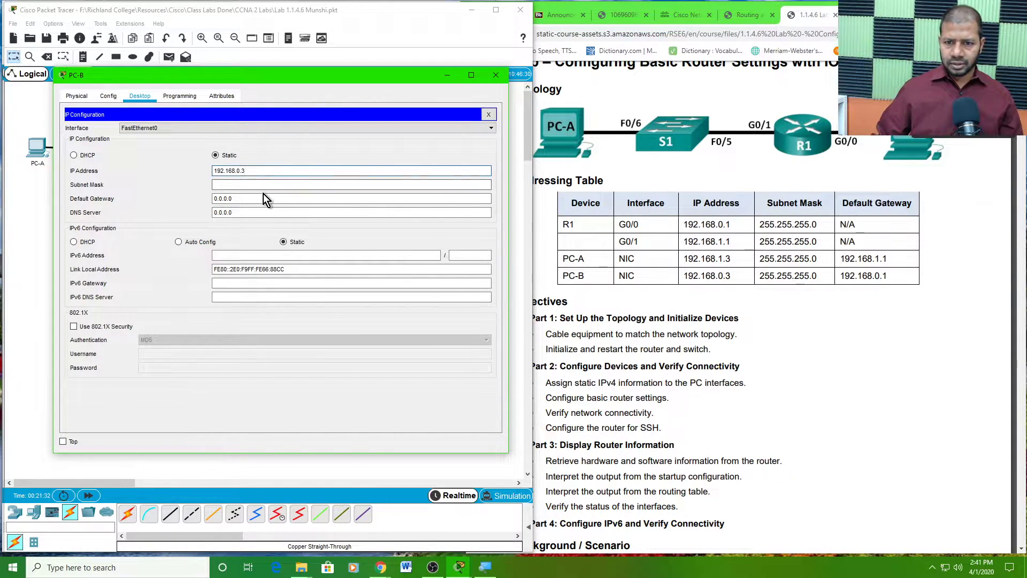
click(263, 186)
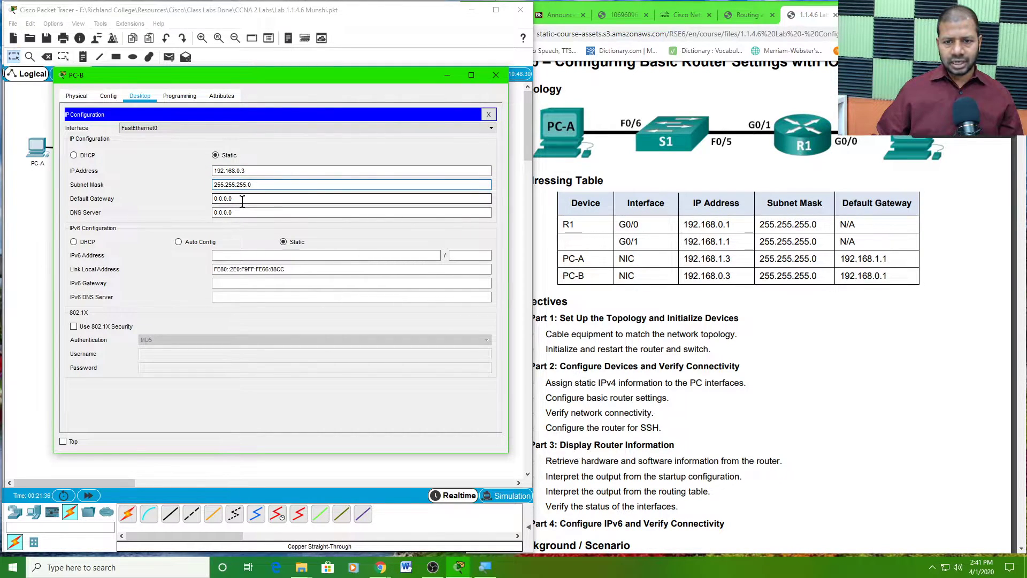
click(241, 199)
drag(252, 200, 208, 203)
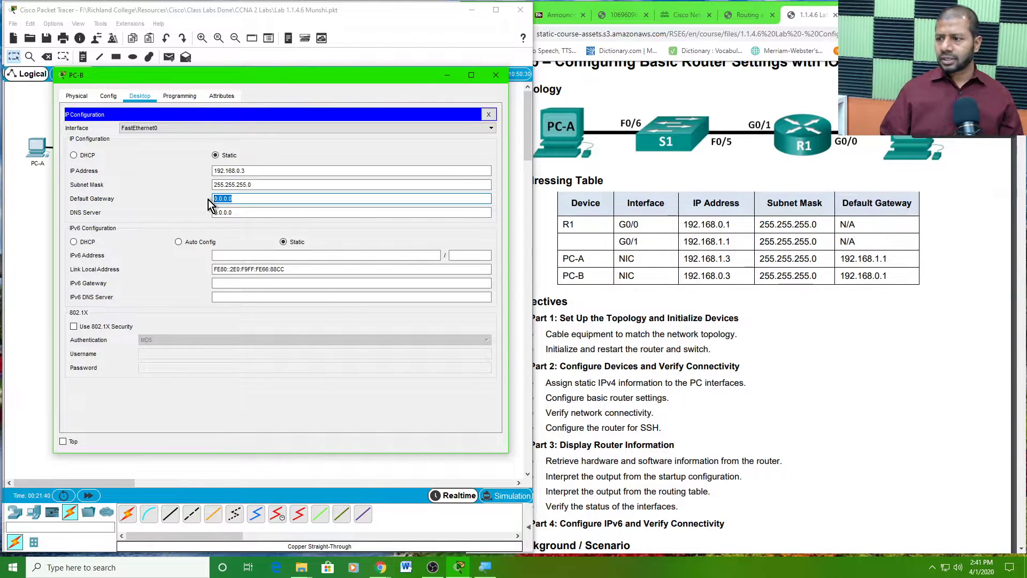
text(19)
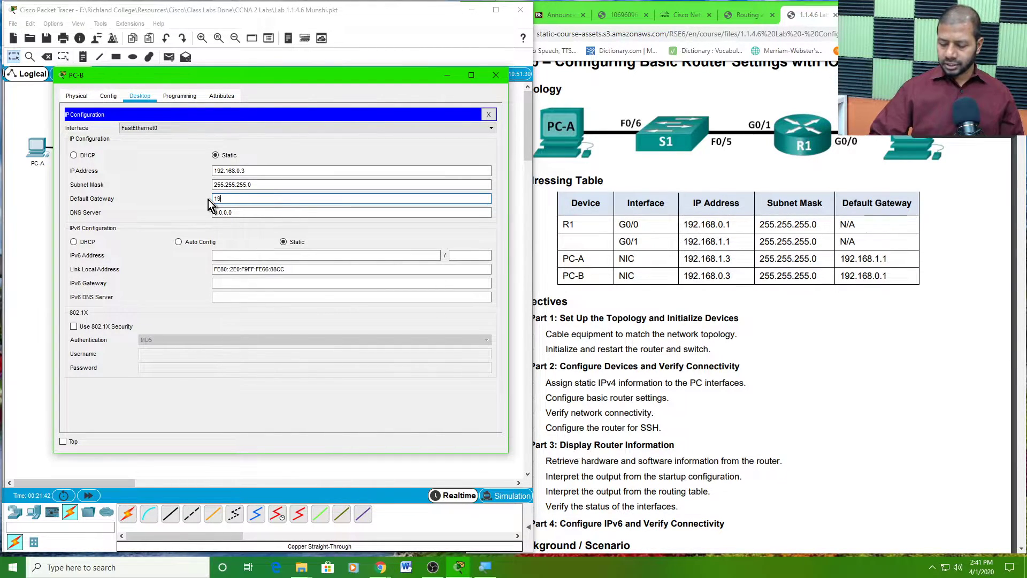
text(2.168.0.1)
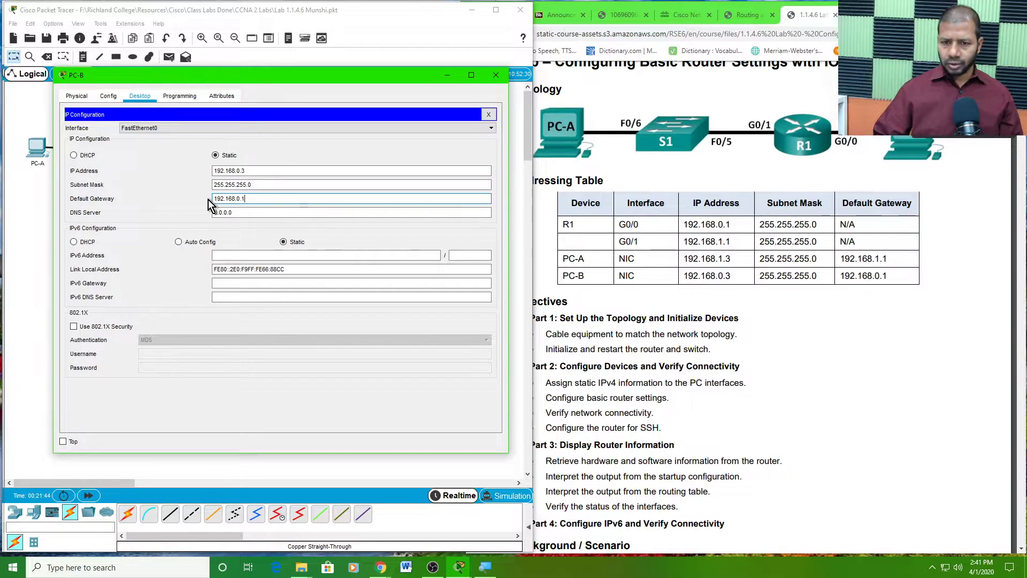
double_click(248, 198)
double_click(251, 170)
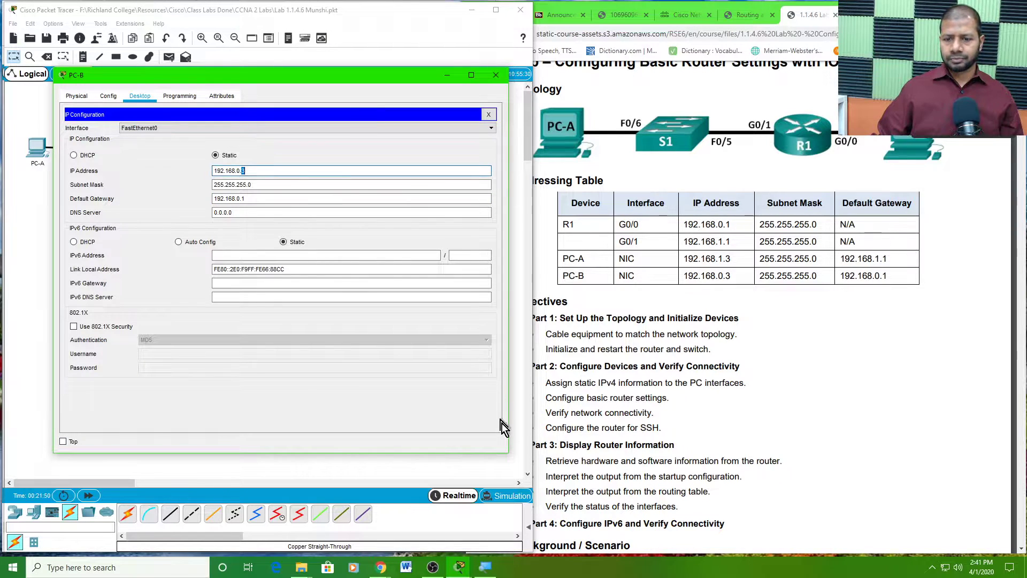
click(491, 115)
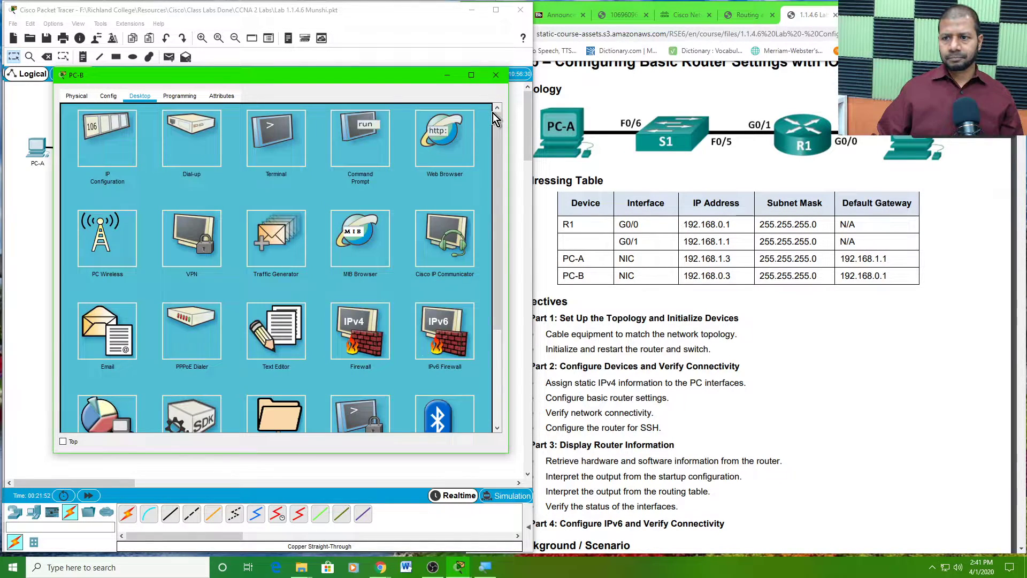
click(496, 76)
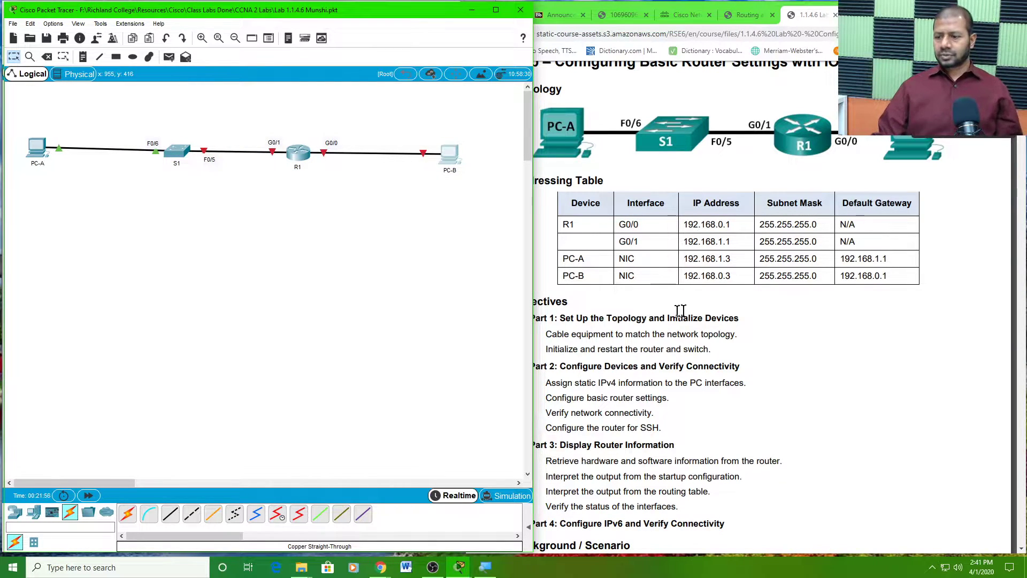
- Scroll the lab PDF to Part 2 Step 2, highlighting the Configure the router heading and config terminal
scroll(669, 312, down, 3)
click(755, 297)
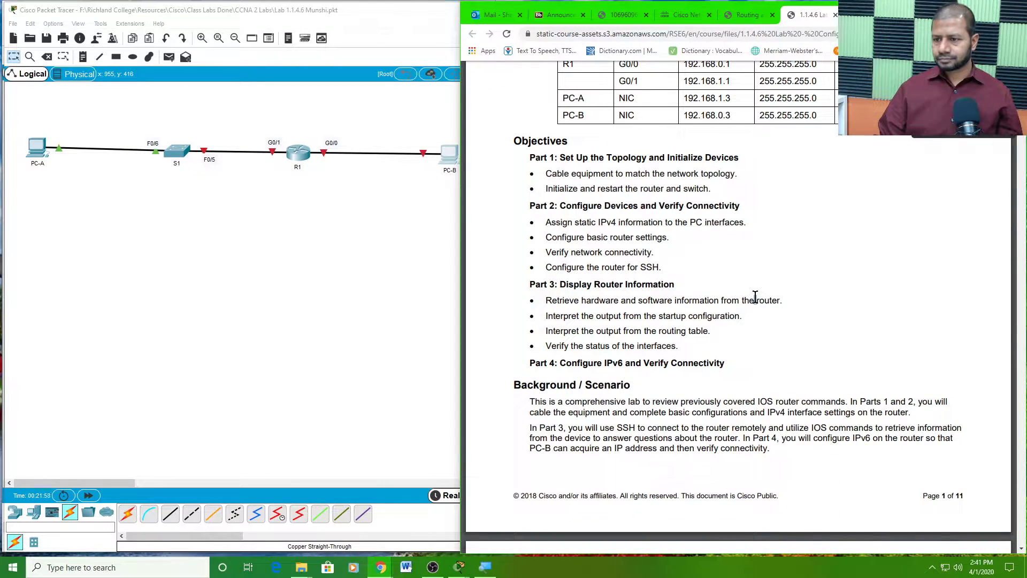
scroll(757, 300, down, 10)
scroll(759, 304, down, 1)
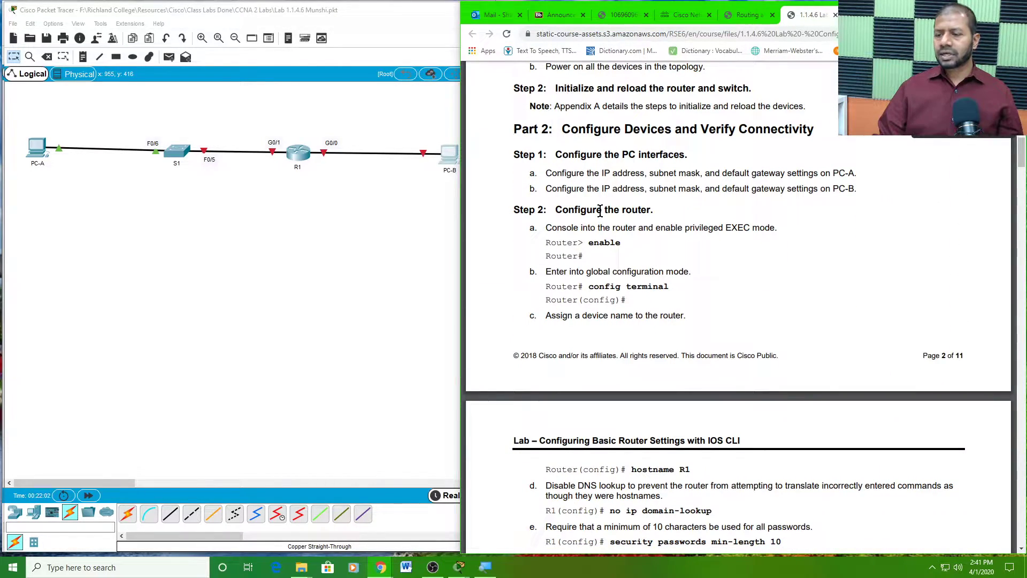
double_click(600, 210)
drag(514, 210, 653, 210)
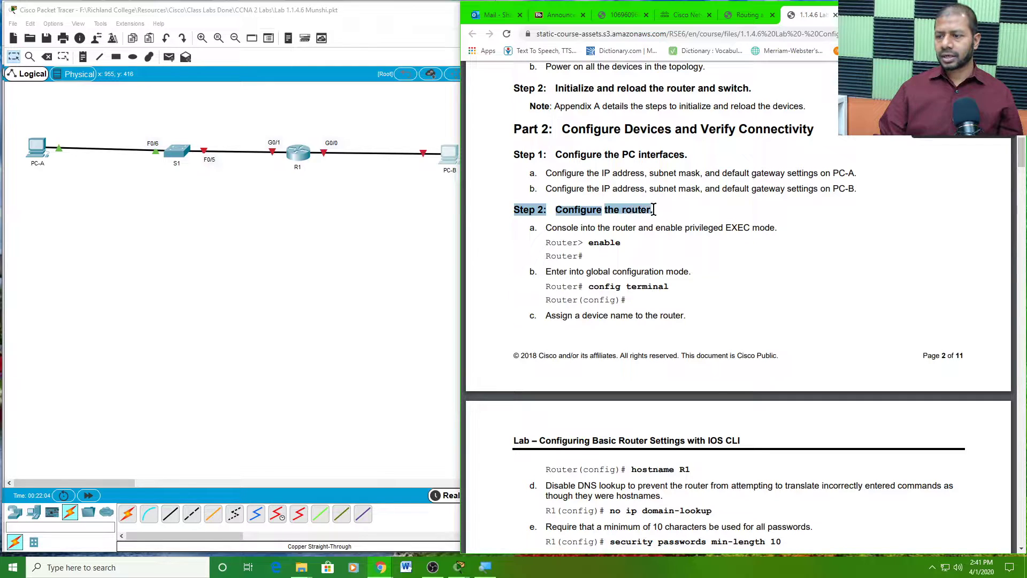
click(613, 208)
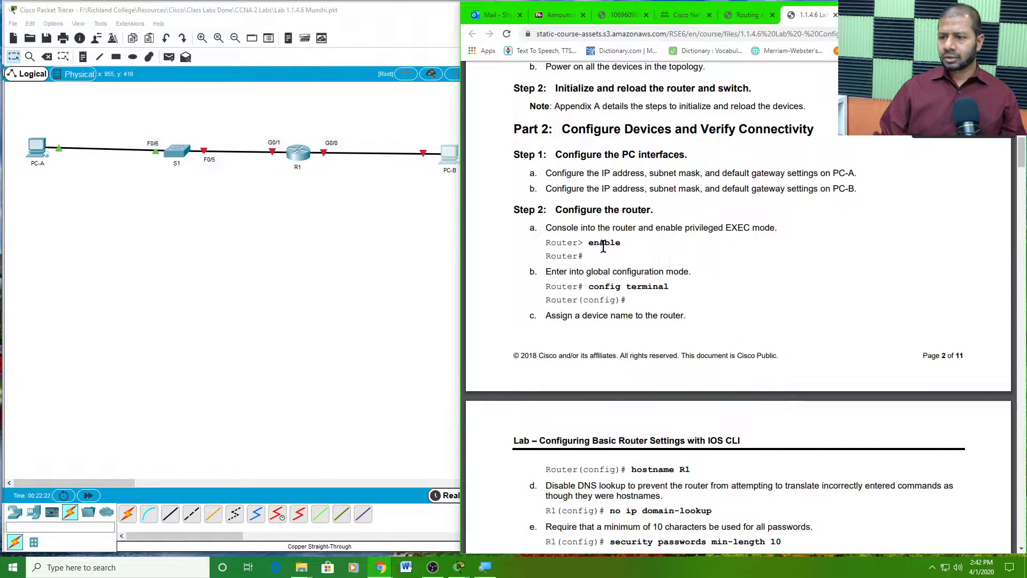
scroll(600, 262, down, 2)
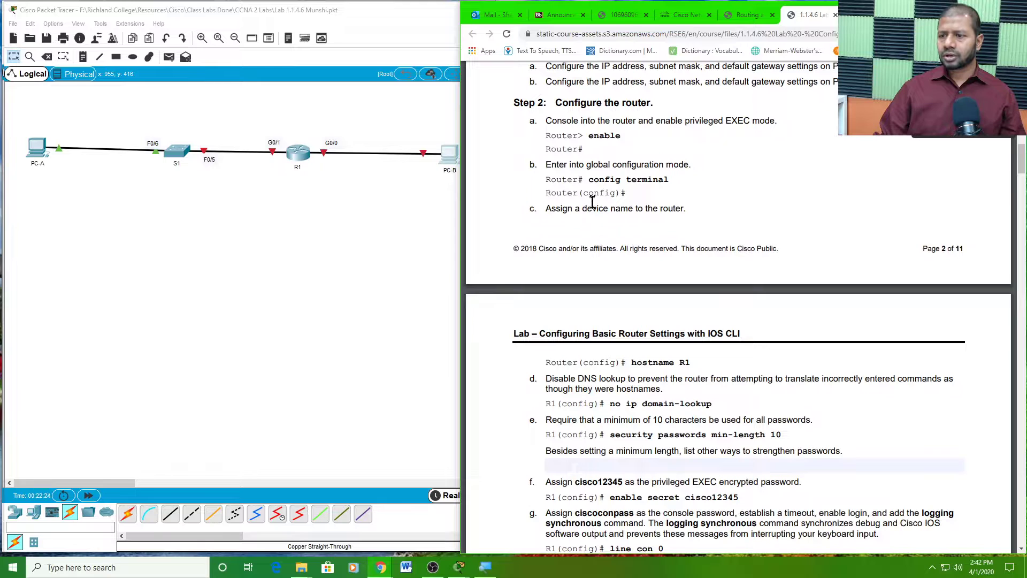
double_click(600, 179)
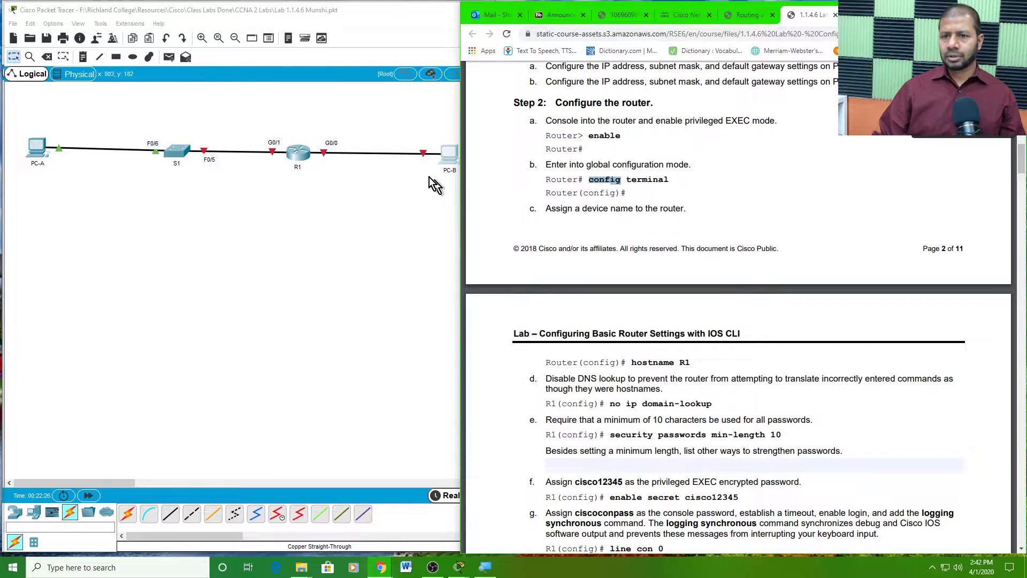
- Open R1's console at the Router# prompt, moved to the top-left and enlarged
click(303, 153)
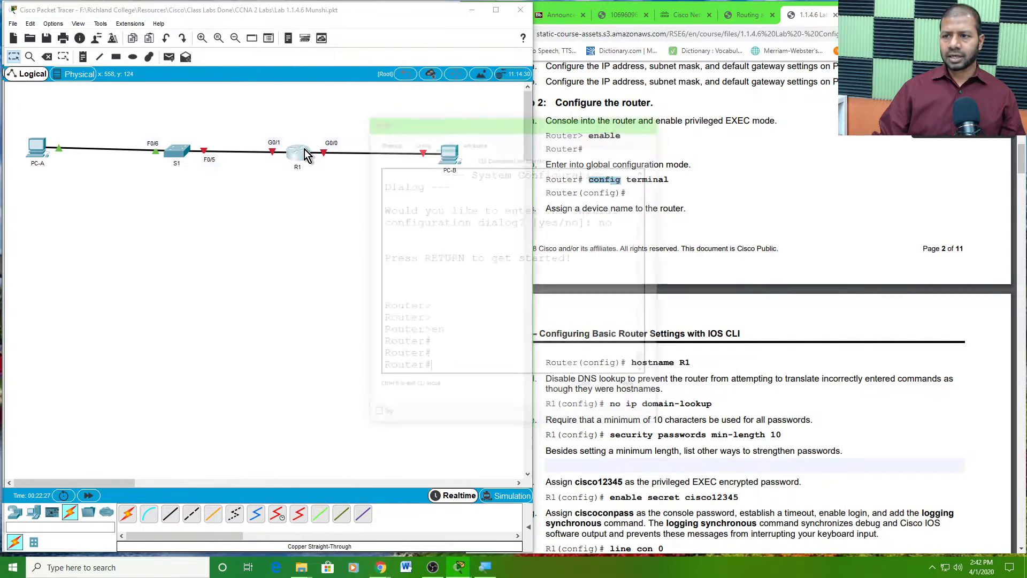
drag(545, 122, 295, 99)
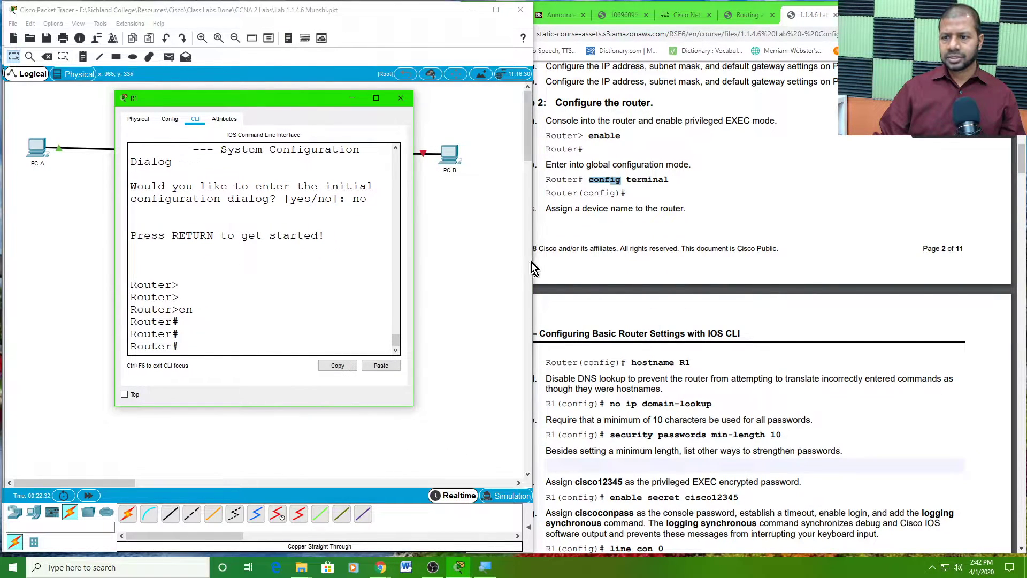
drag(531, 264, 501, 261)
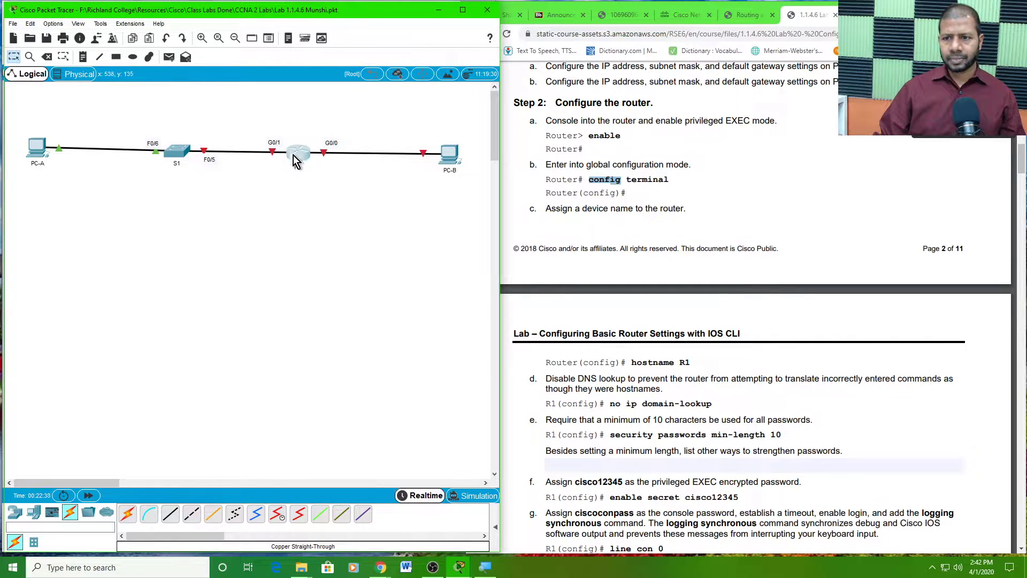
click(294, 160)
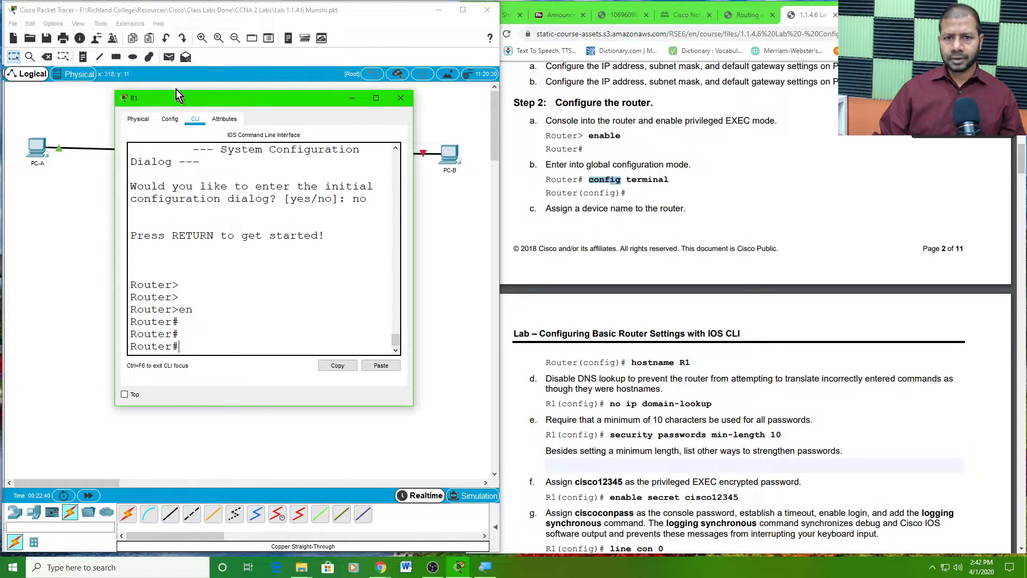
drag(187, 98, 80, 12)
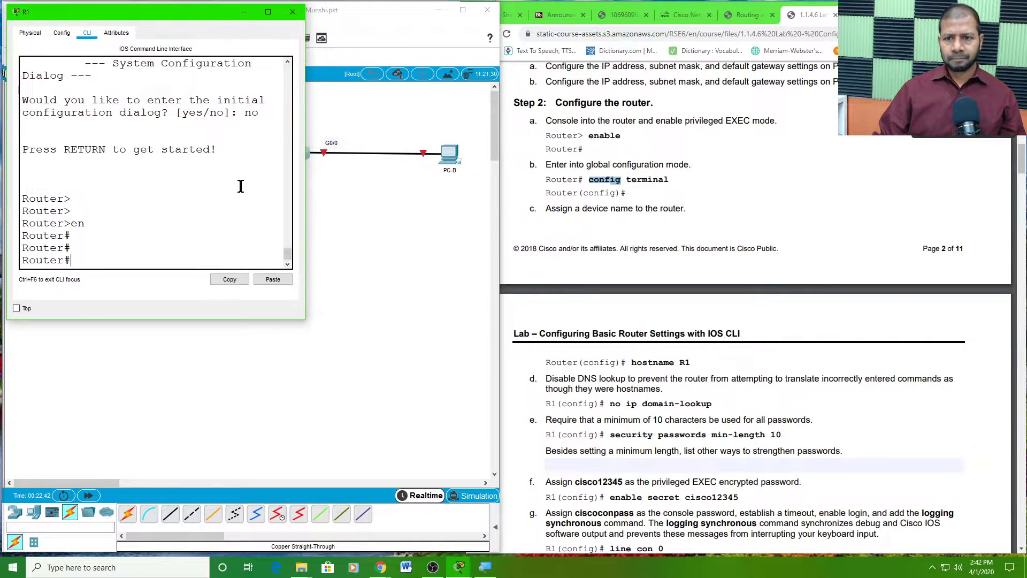
drag(305, 204, 493, 275)
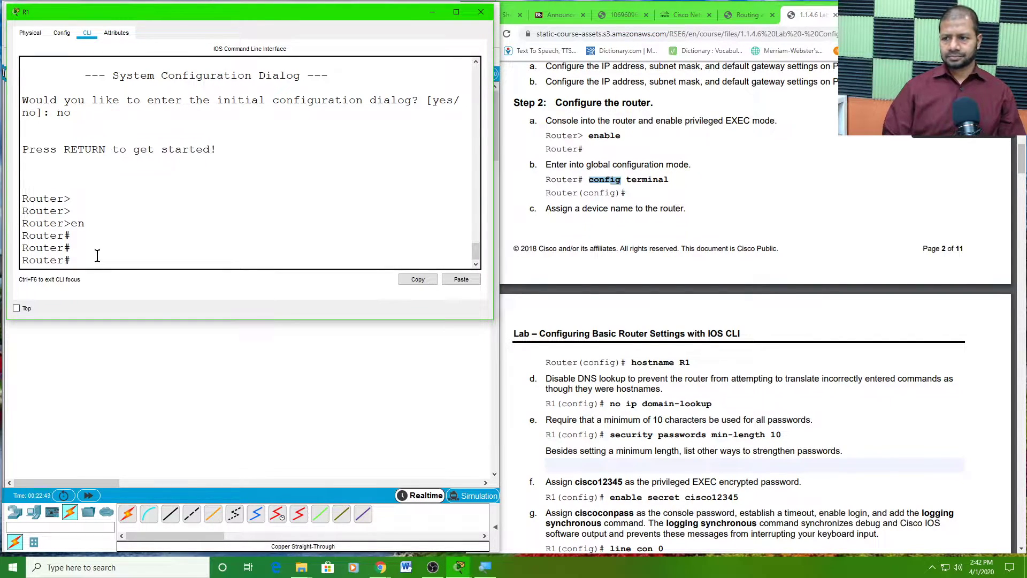
click(62, 326)
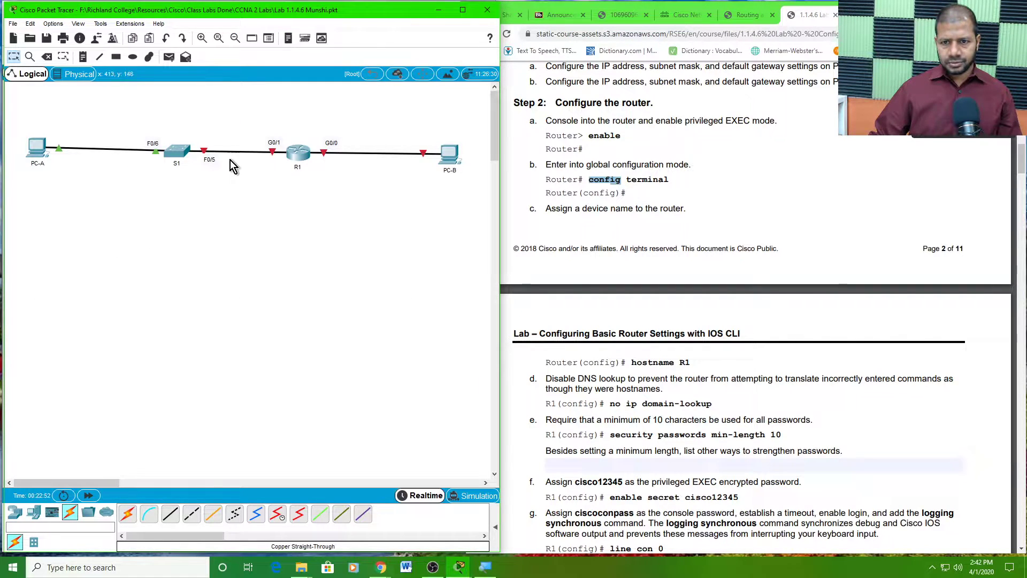
click(293, 153)
drag(140, 321, 104, 422)
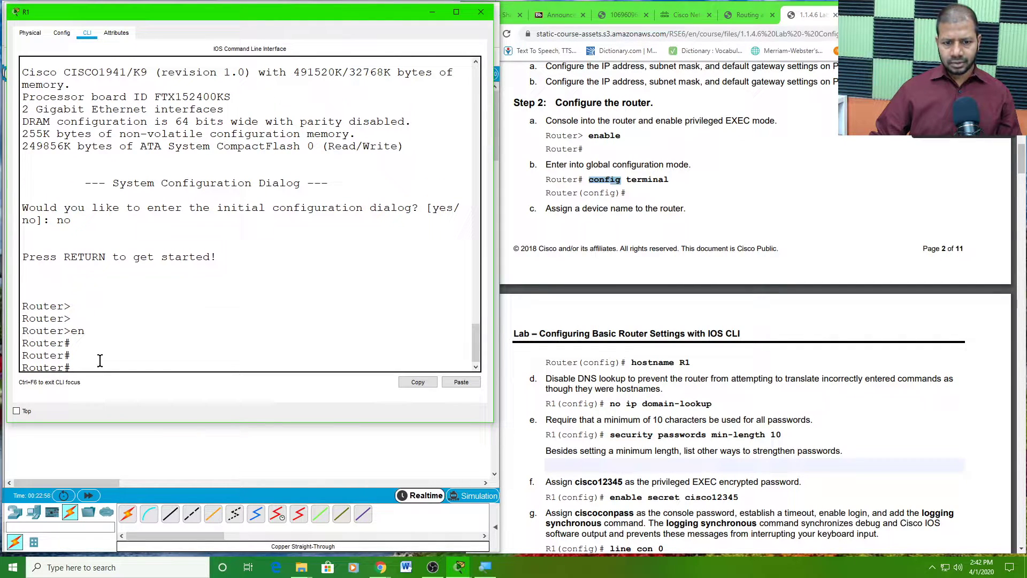
click(99, 366)
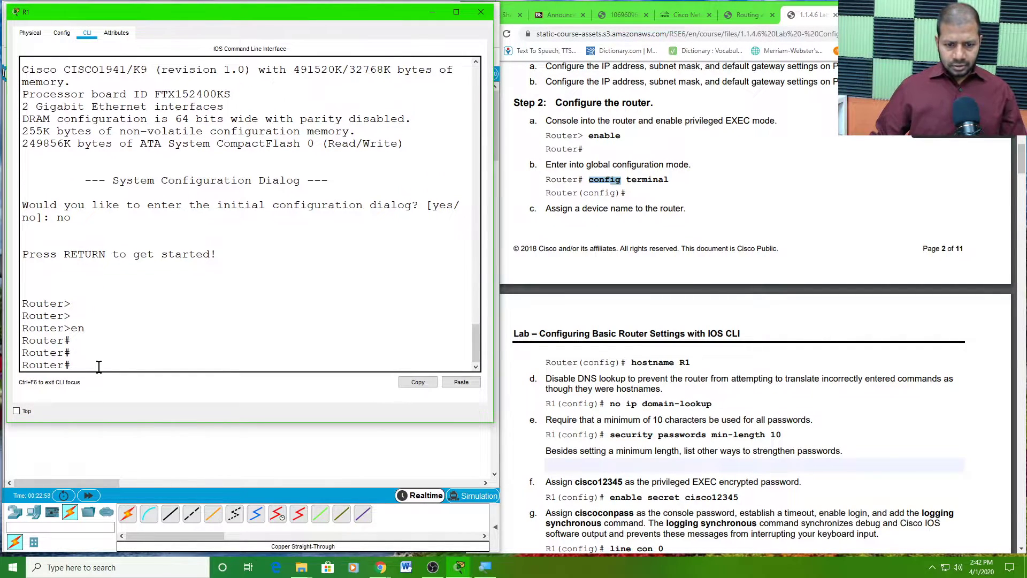
- On R1's console, enter global configuration with 'config t' and apply 'hostname R1'
text(config t)
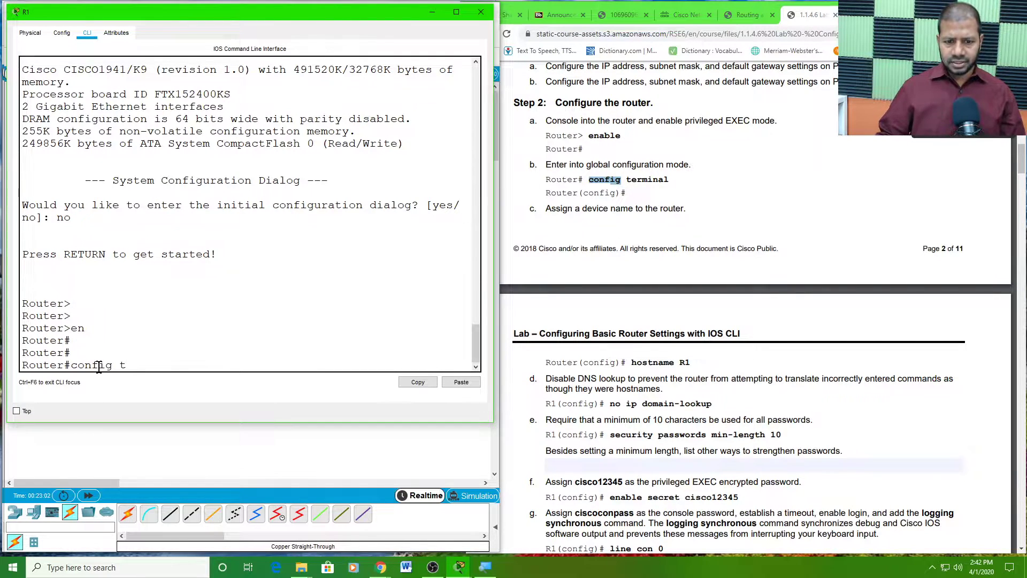
key(Return)
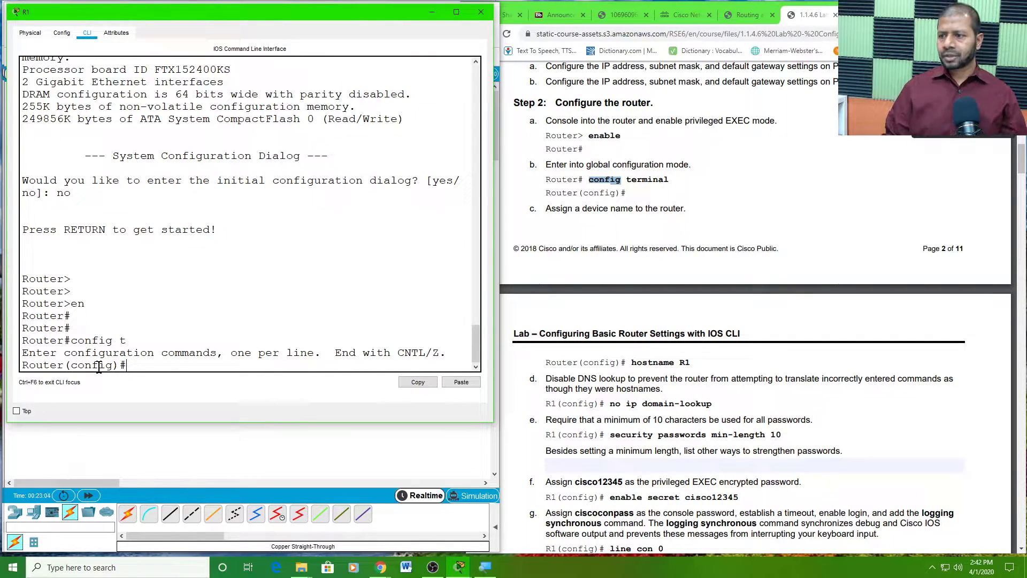
scroll(582, 337, down, 1)
scroll(588, 326, down, 2)
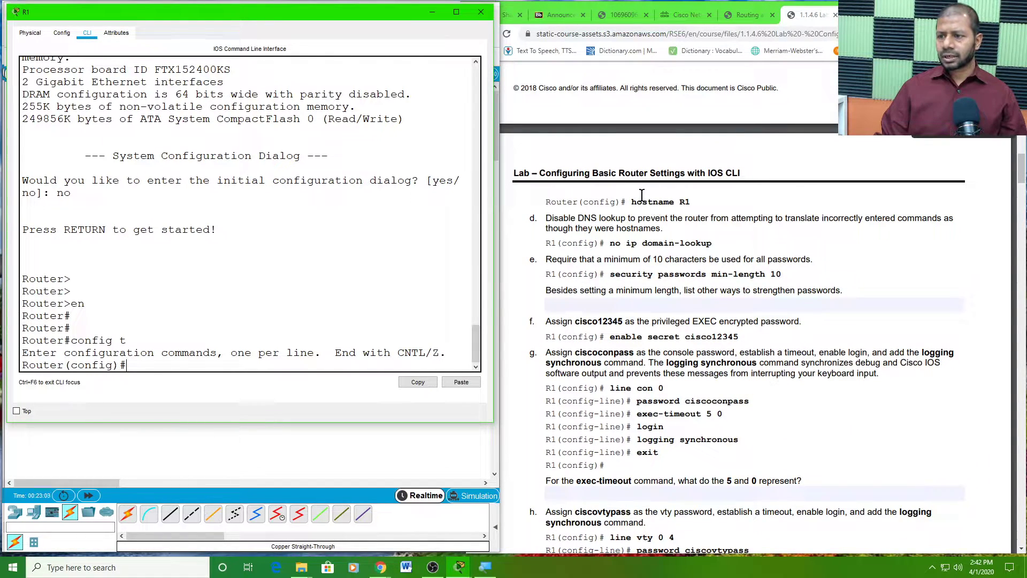
drag(632, 202, 696, 206)
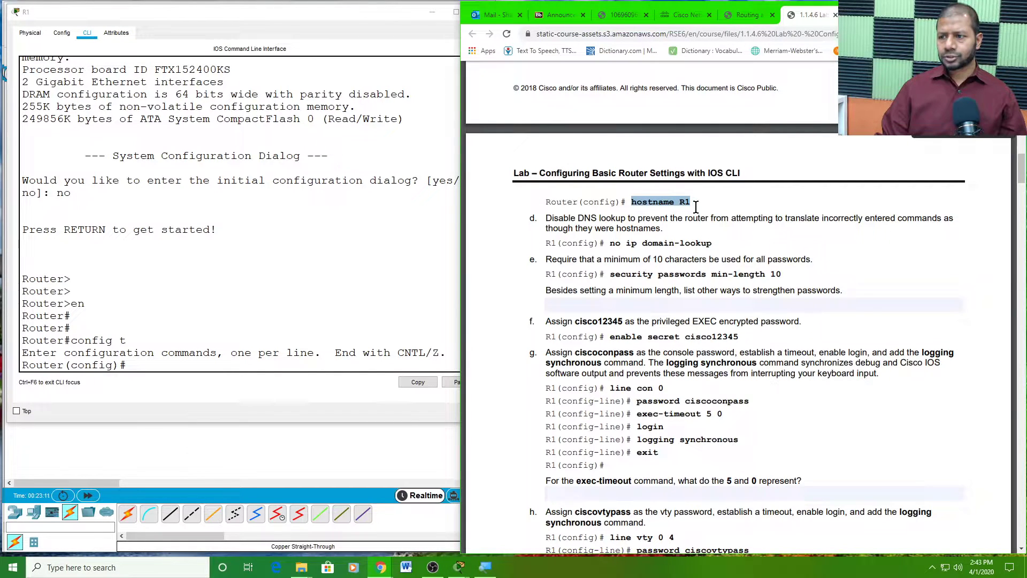
click(153, 365)
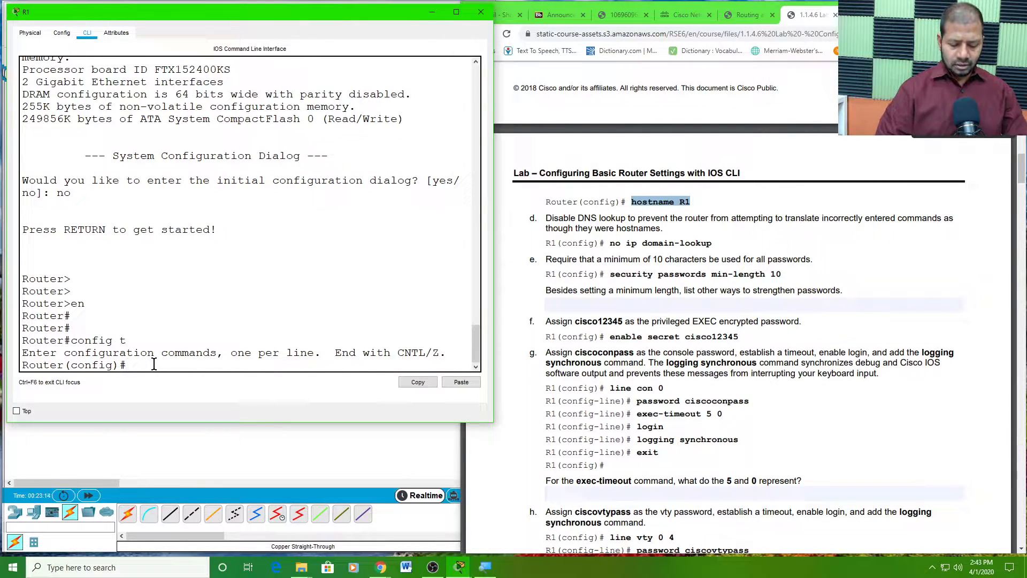
text(hostn)
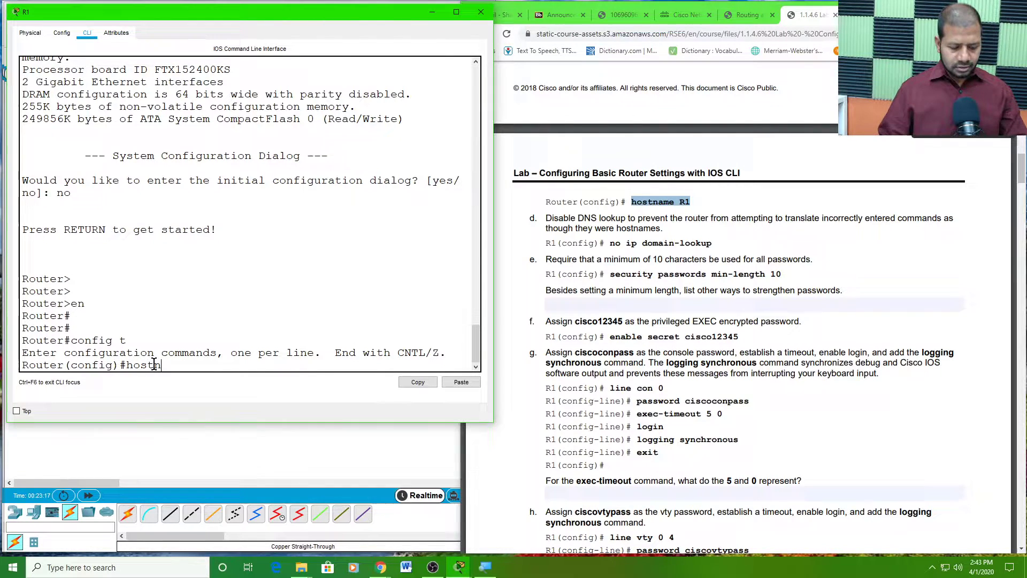
key(Tab)
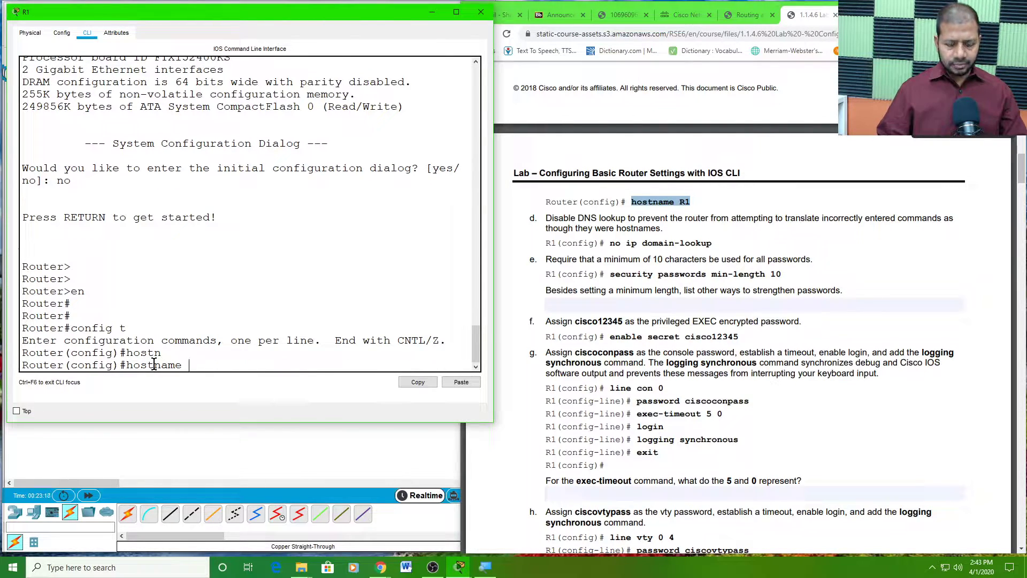
text(R)
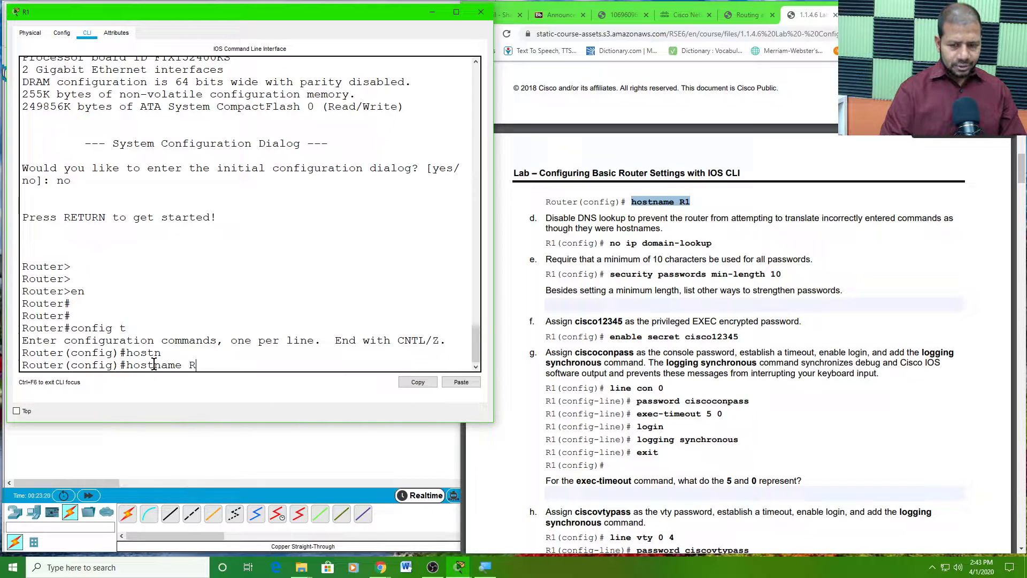
text(1)
key(Return)
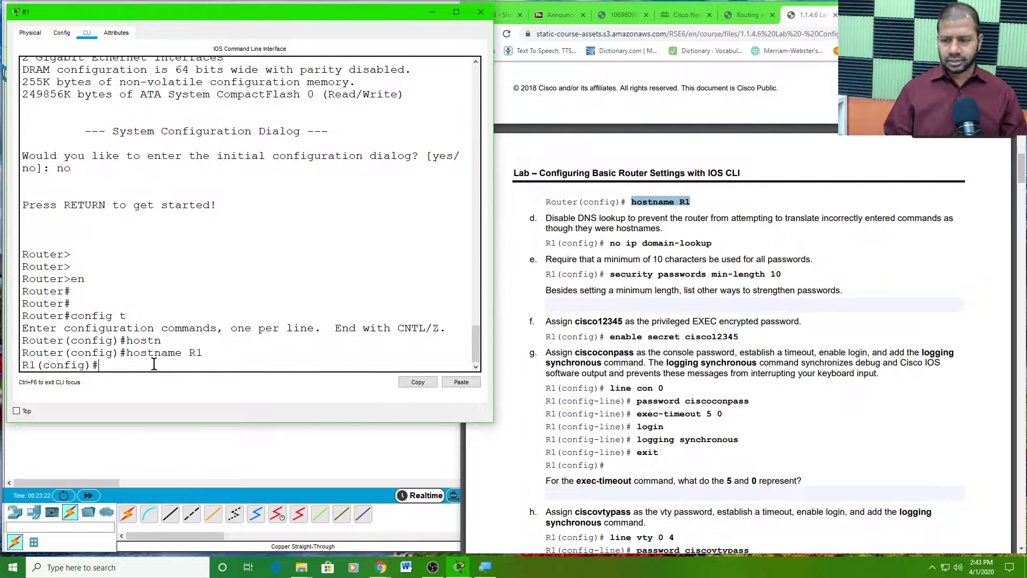
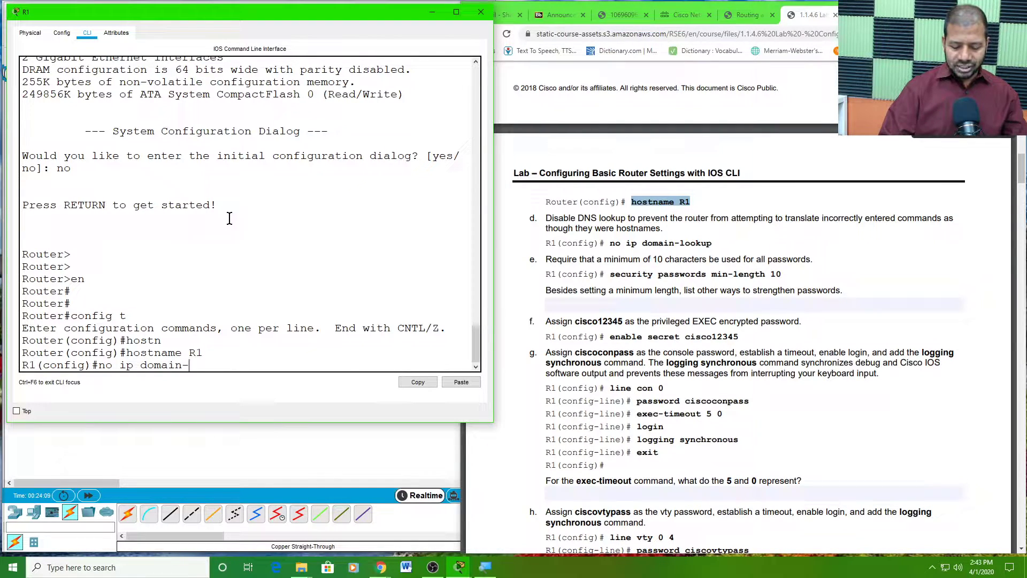
- Apply no ip domain-lookup on R1, then highlight step e's security passwords min-length 10 command in the lab PDF
key(Tab)
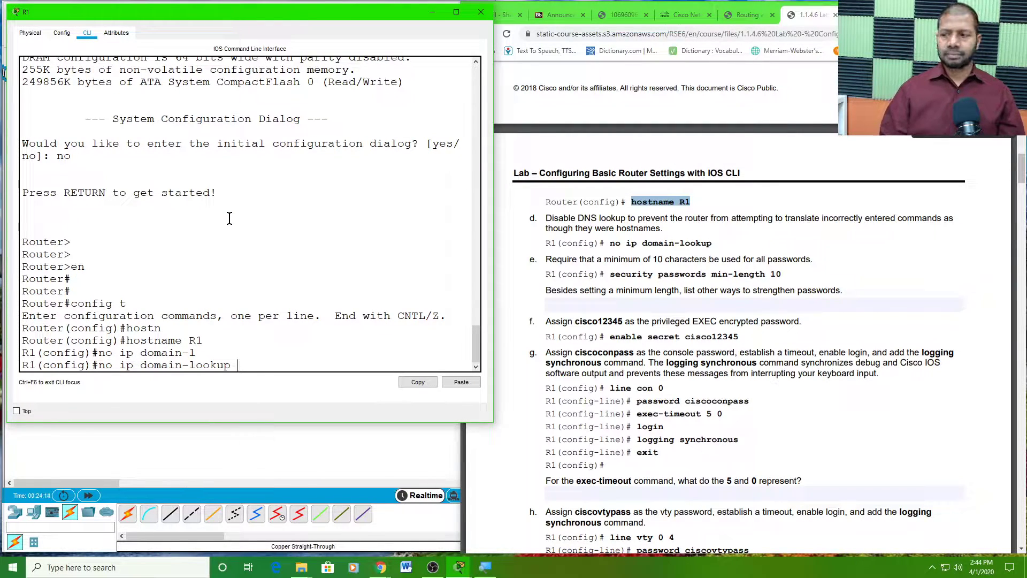
key(Return)
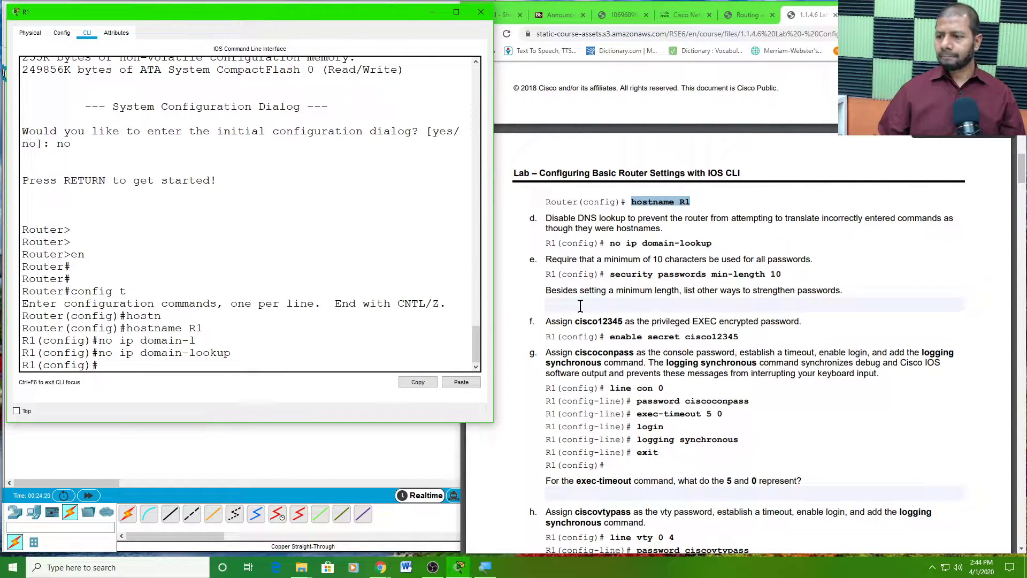
click(548, 263)
drag(546, 262, 819, 258)
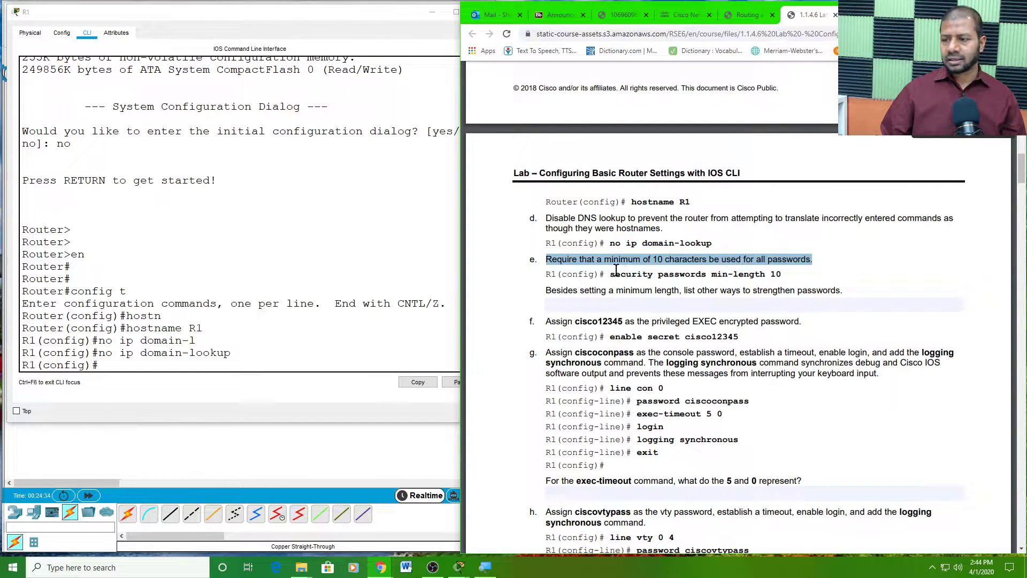
drag(612, 271, 787, 274)
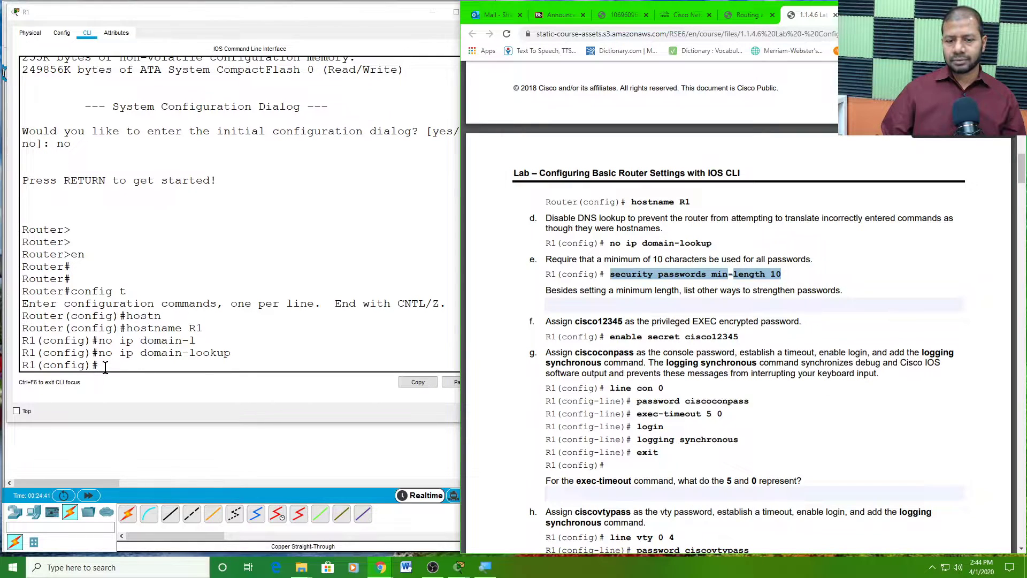
- Enforce a 10-character minimum password length on R1 with security passwords min-length 10
click(196, 334)
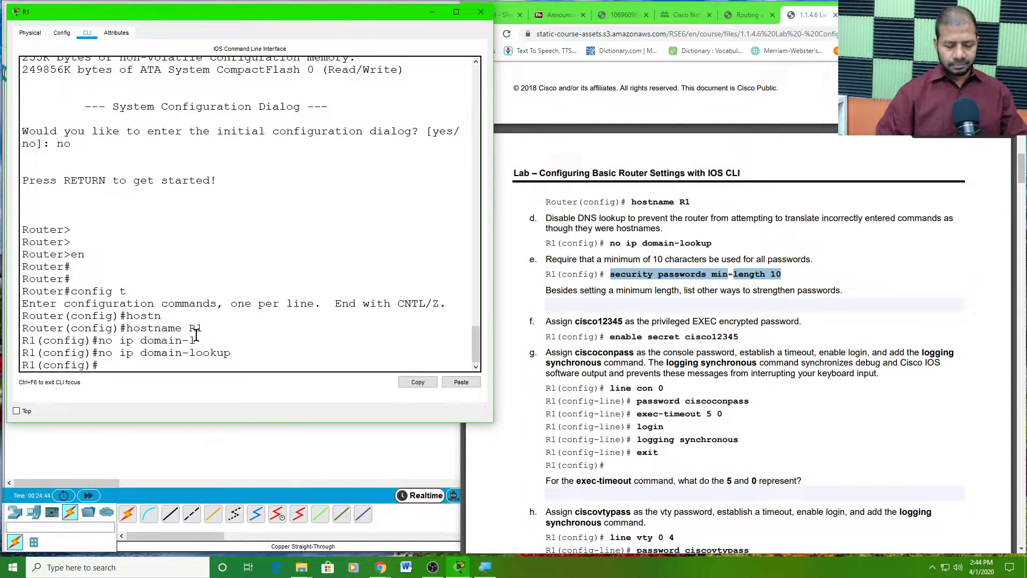
text(sec)
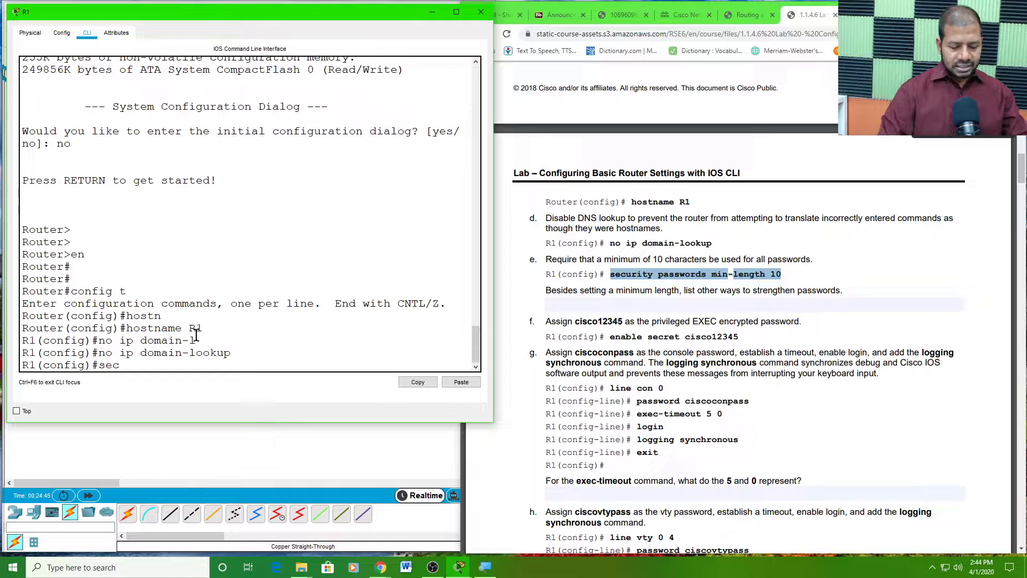
key(Tab)
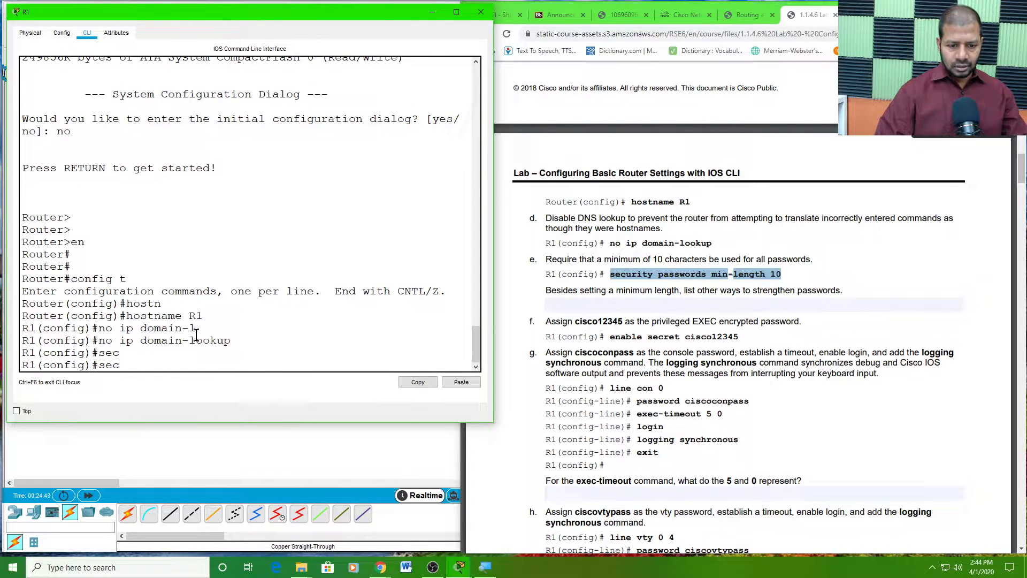
text(ur)
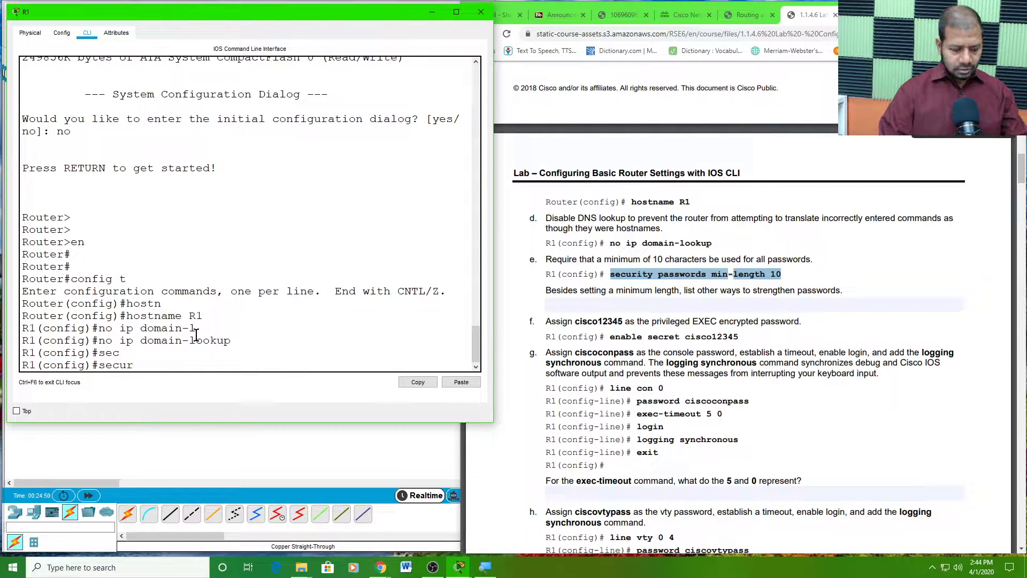
key(Tab)
text(i)
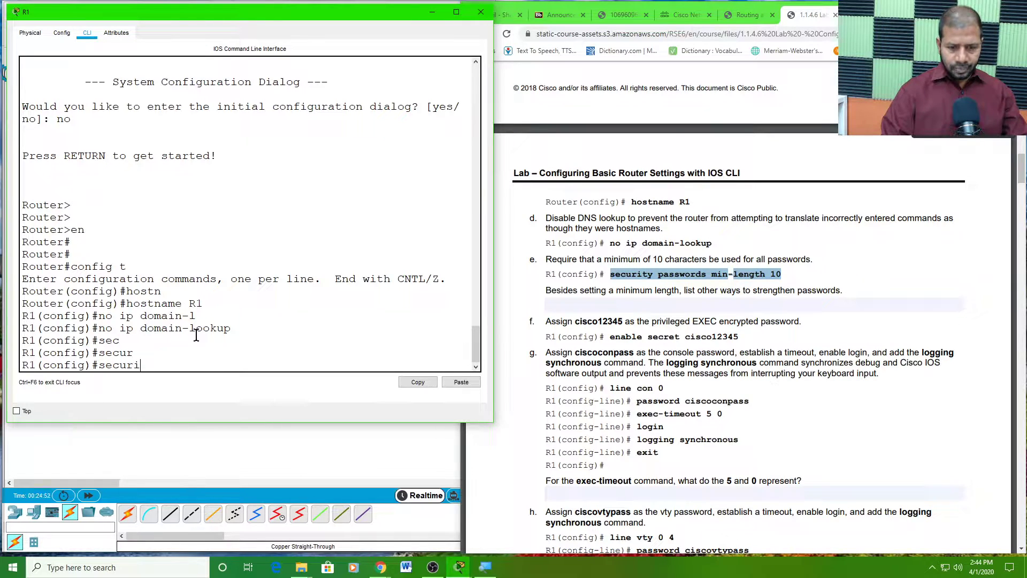
text(ty)
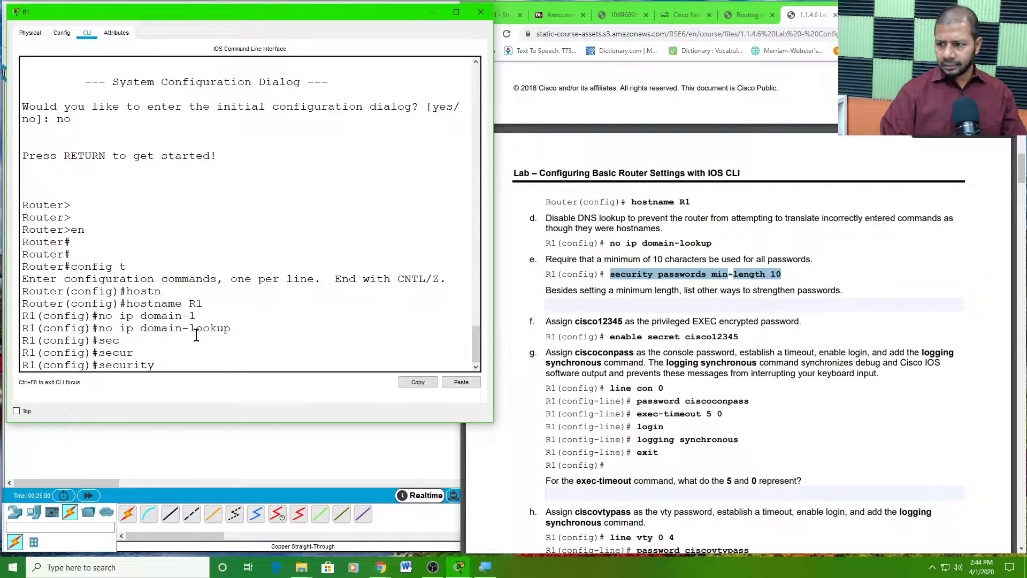
text(pass)
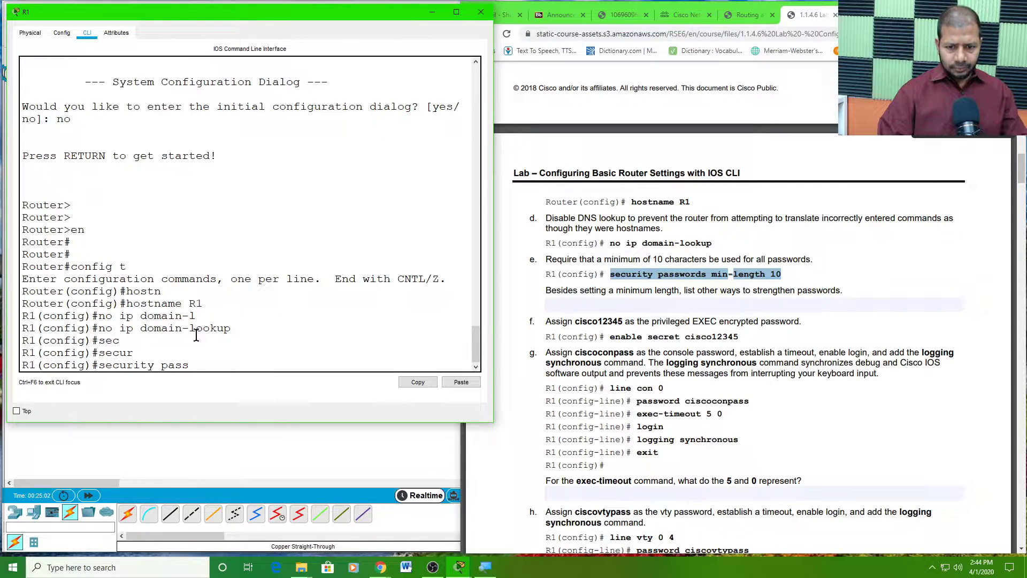
key(Tab)
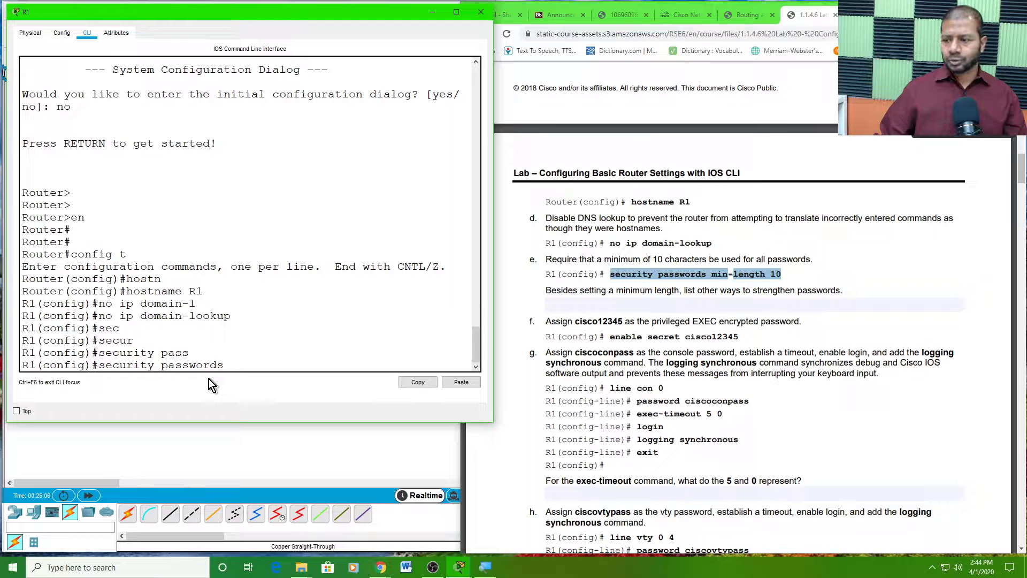
text(min)
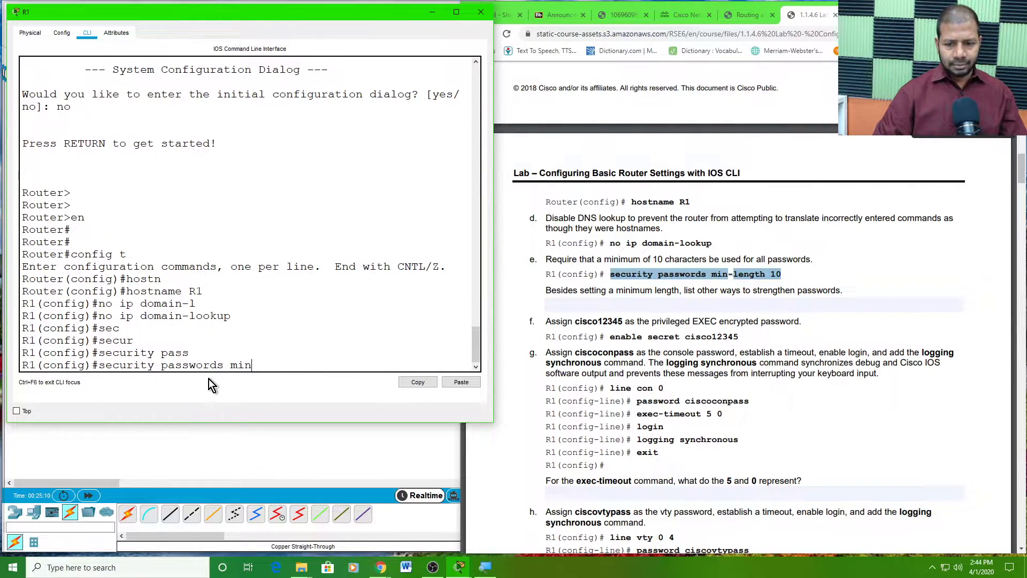
key(Tab)
text(10)
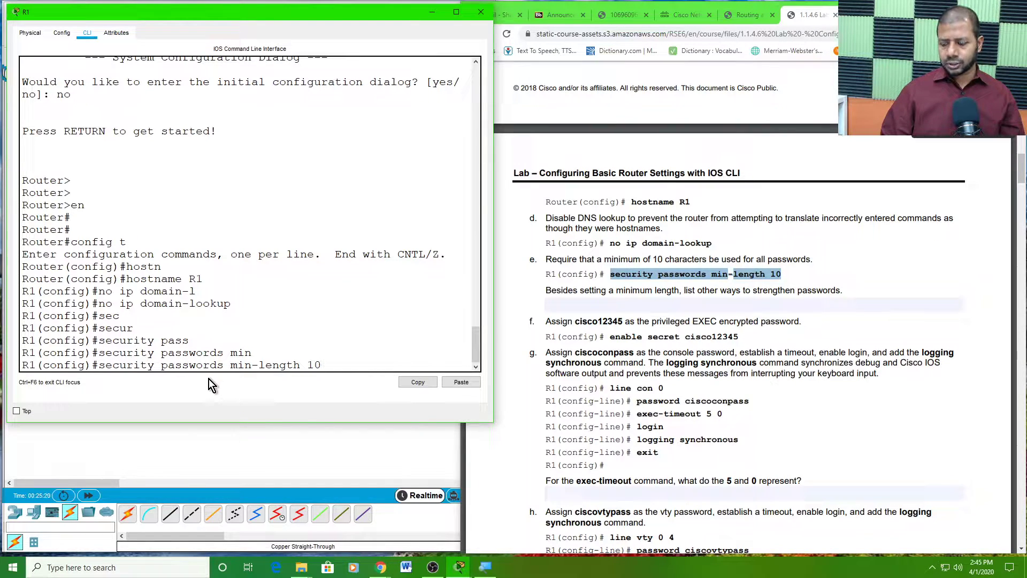
key(Return)
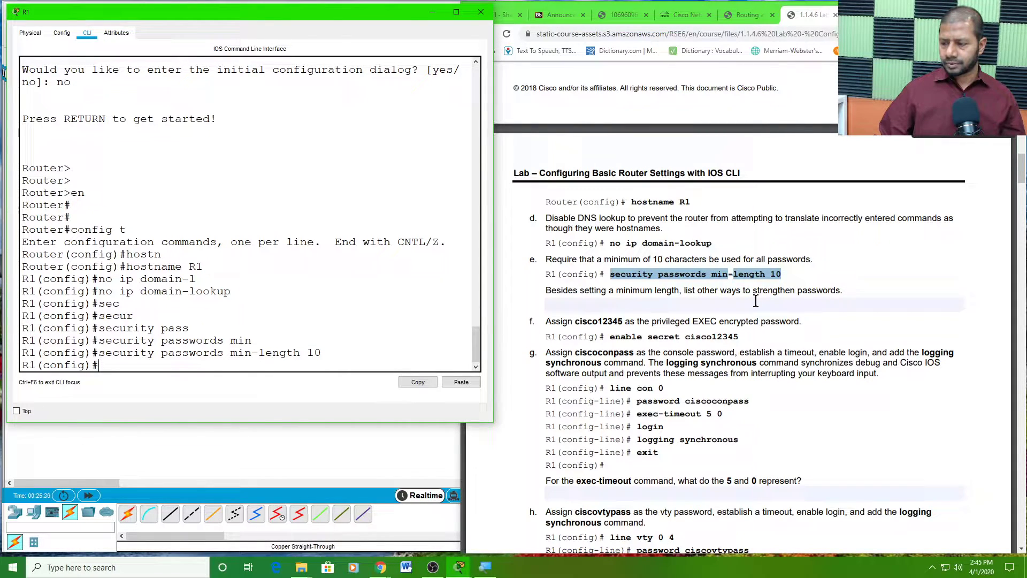
- Answer step e in the lab PDF with 'Ecripting the passwords'
click(583, 301)
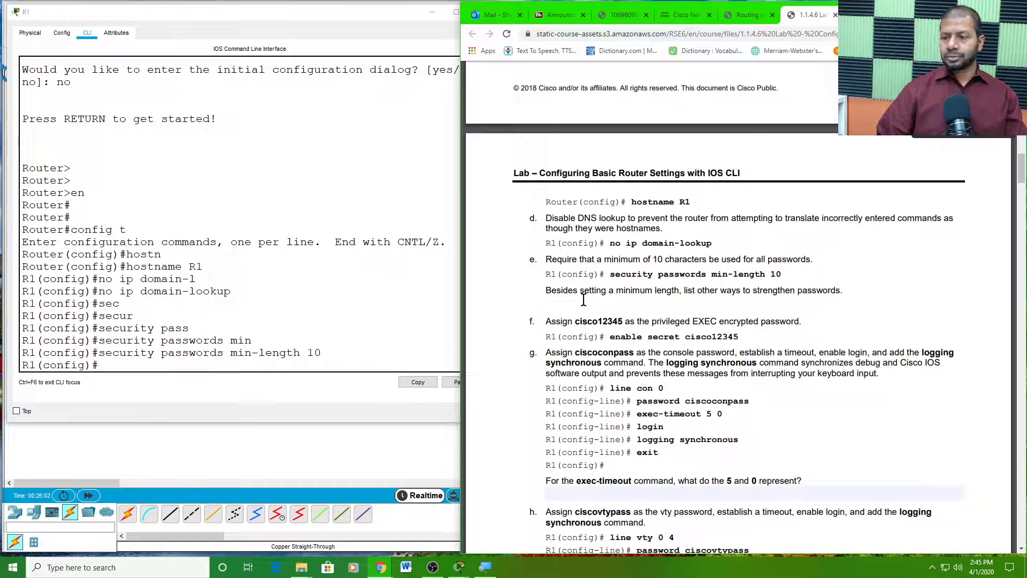
click(570, 327)
click(551, 302)
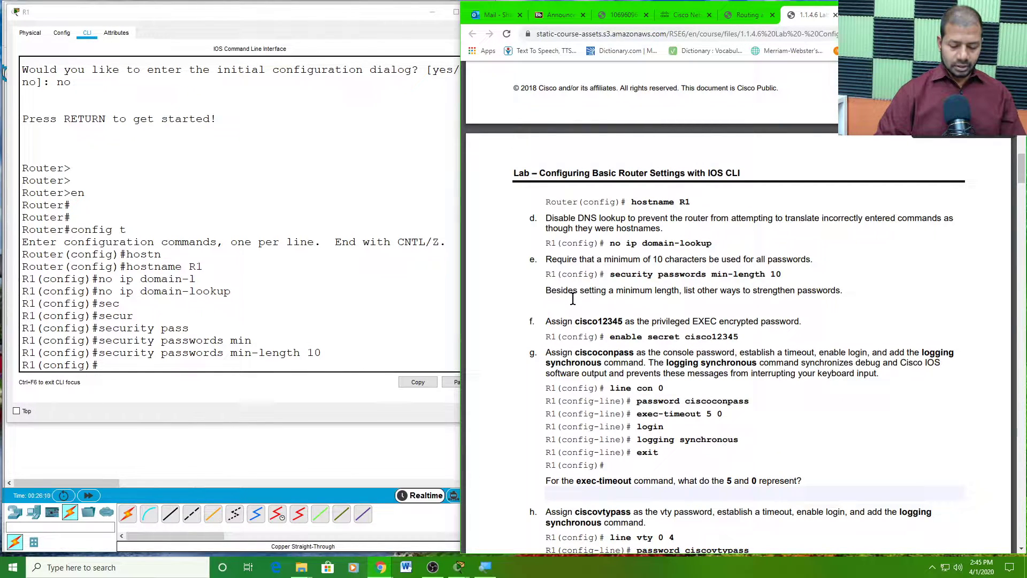
text(E)
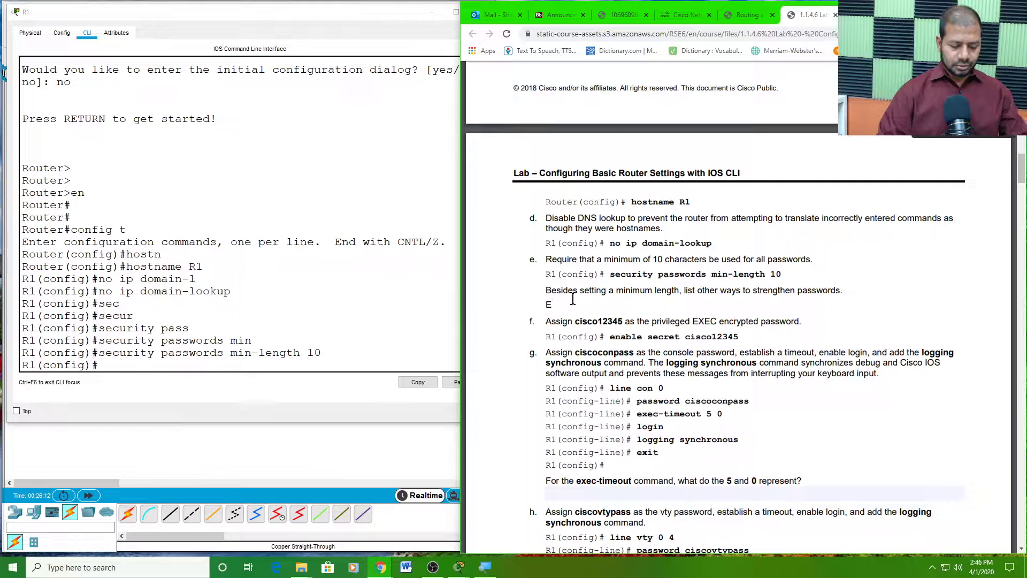
text(cripting)
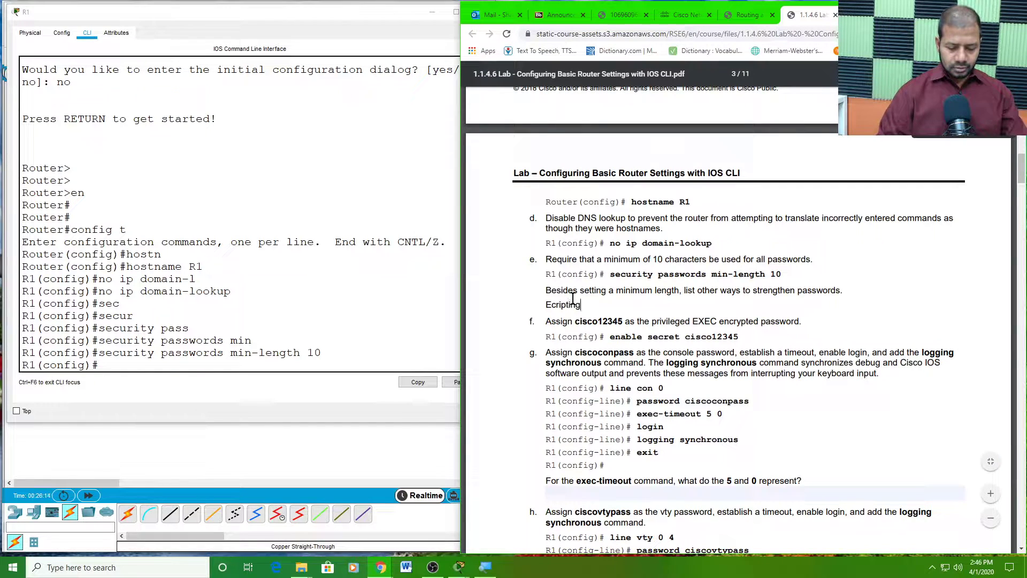
text( the pass)
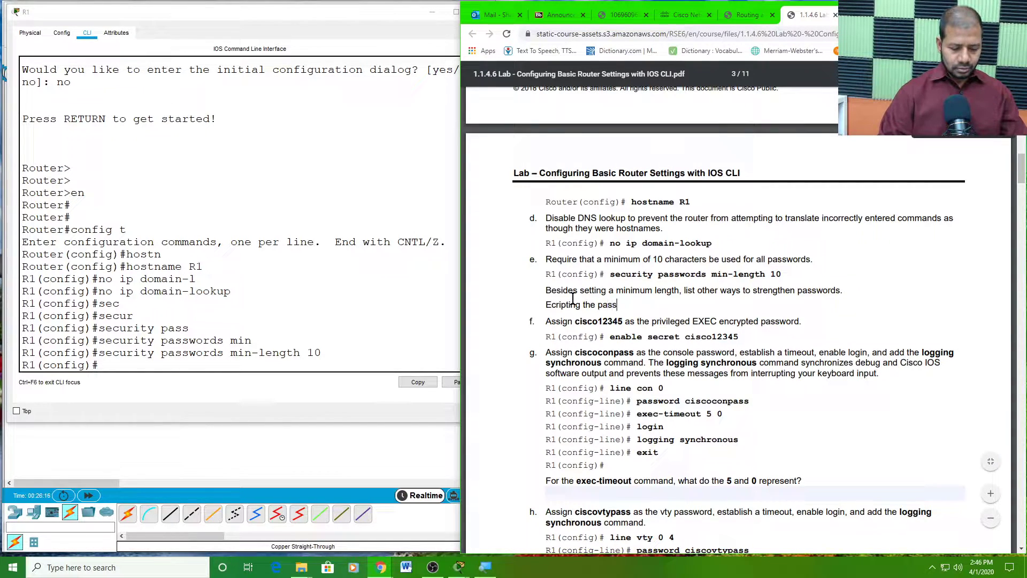
text(words)
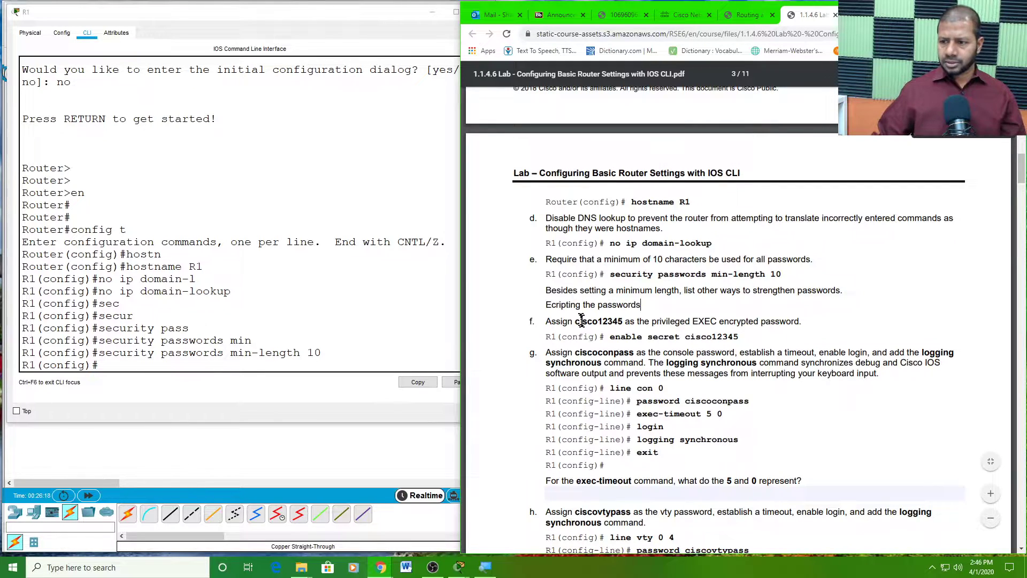
click(600, 338)
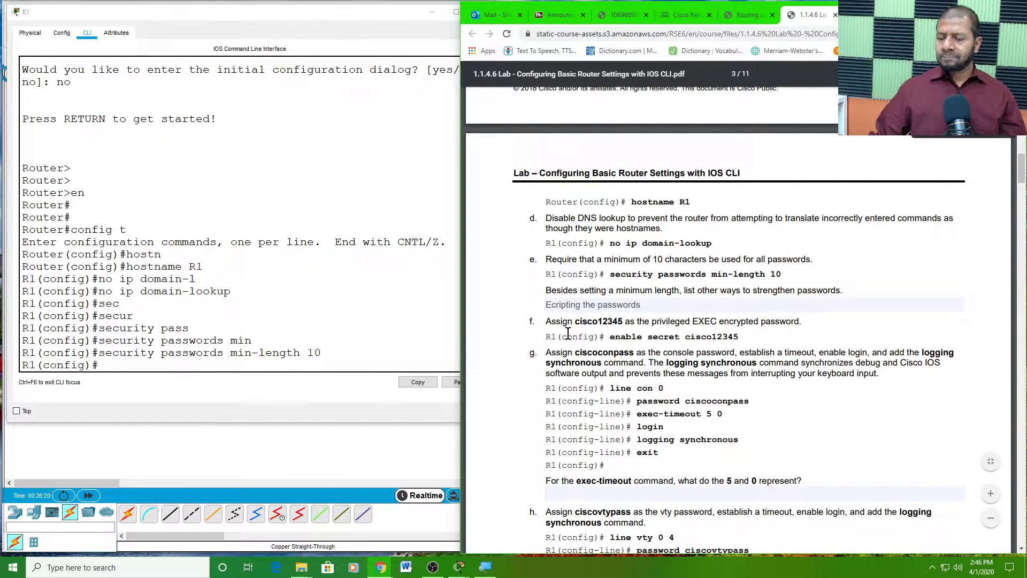
- Highlight the privileged EXEC password, 'encrypted' and 'secret' in step f of the lab
drag(574, 322, 636, 324)
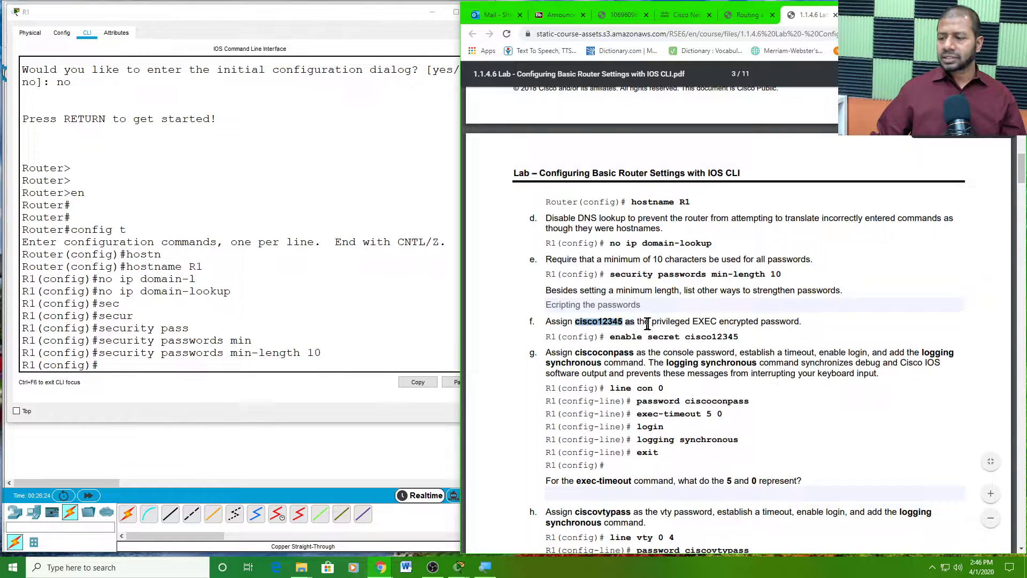
double_click(740, 321)
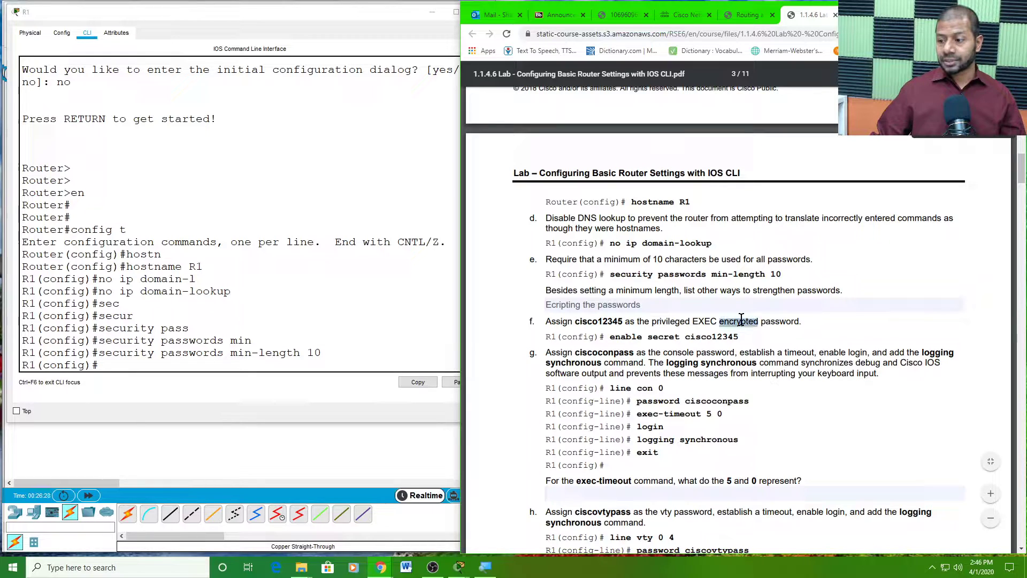
double_click(664, 337)
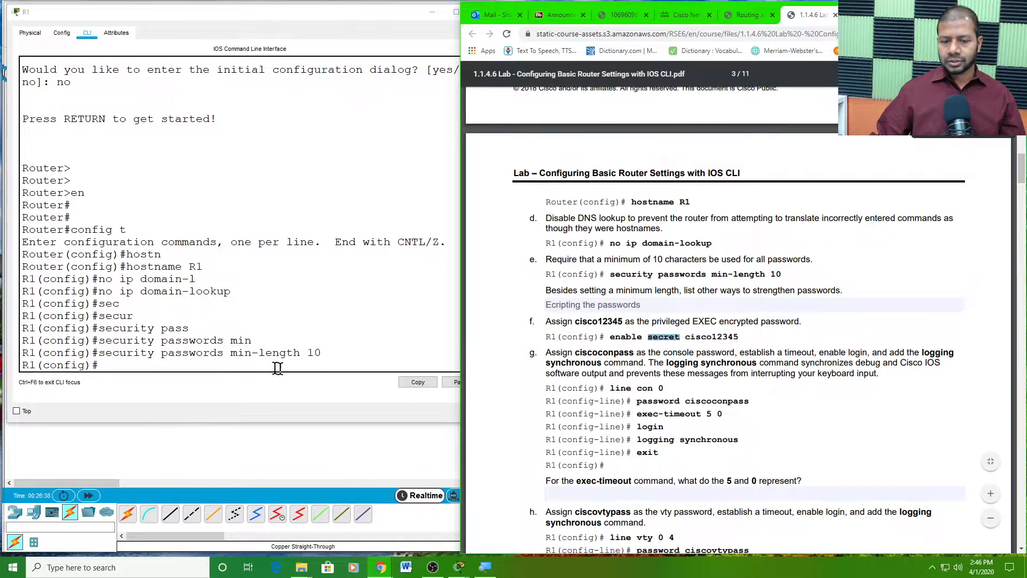
- Set R1's encrypted privileged EXEC password using the enable secret command
click(110, 365)
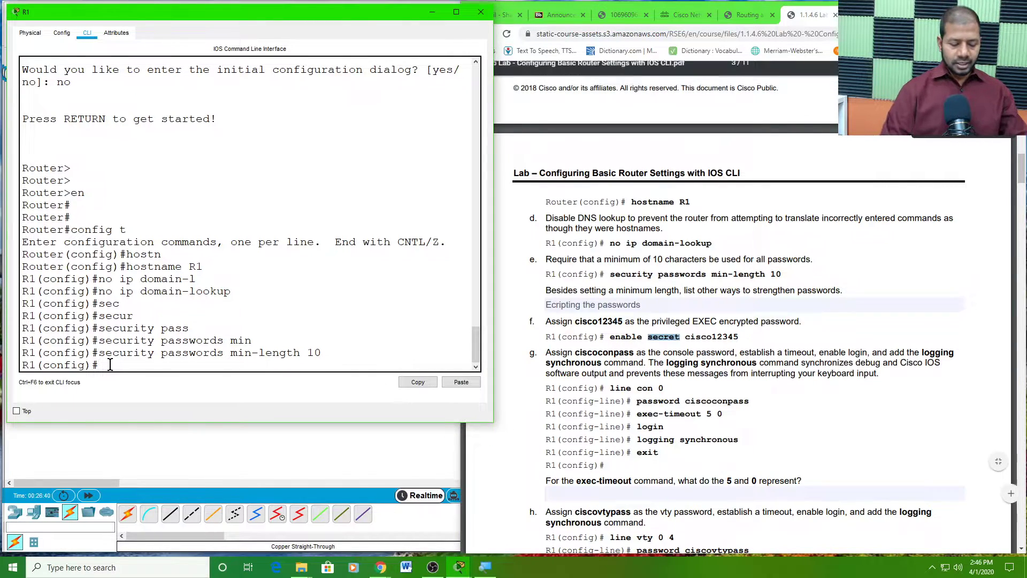
text(ena)
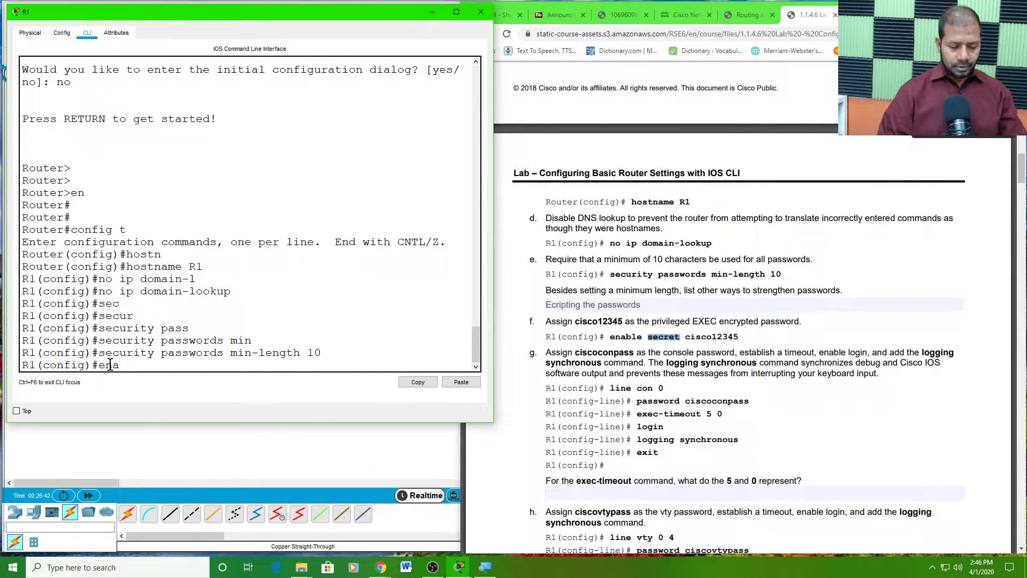
key(Tab)
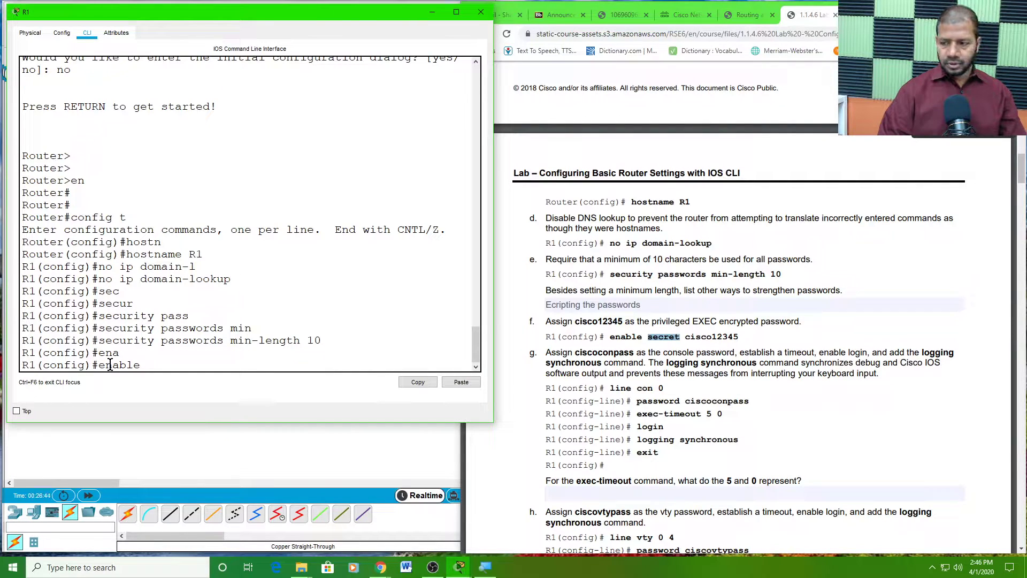
text(se)
key(Tab)
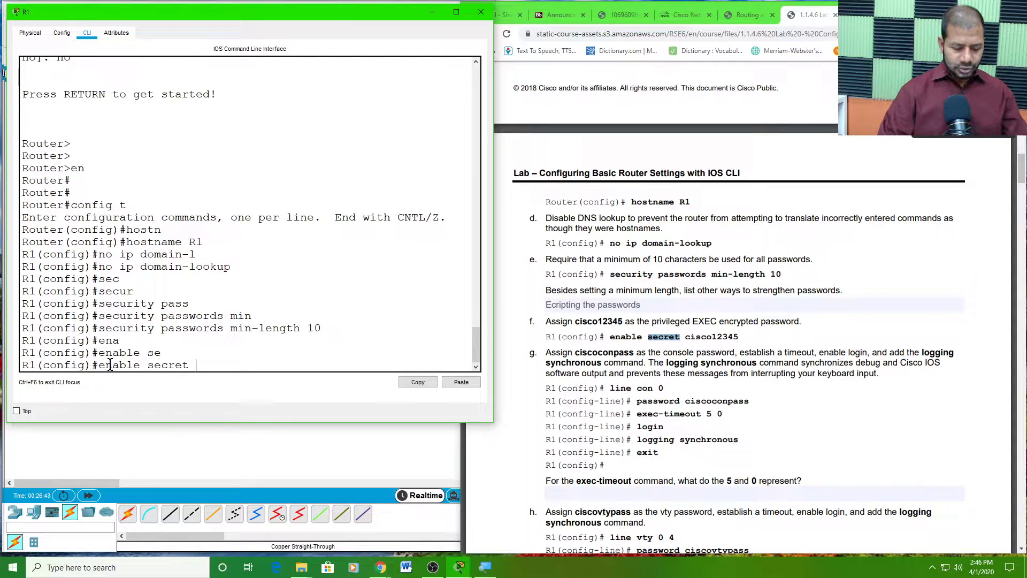
text(cisco)
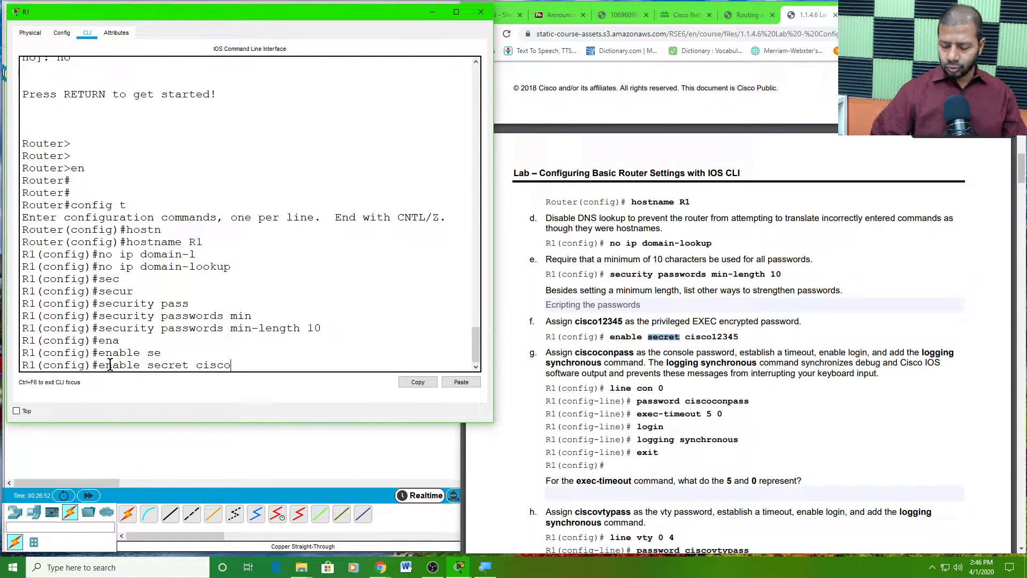
text(12345)
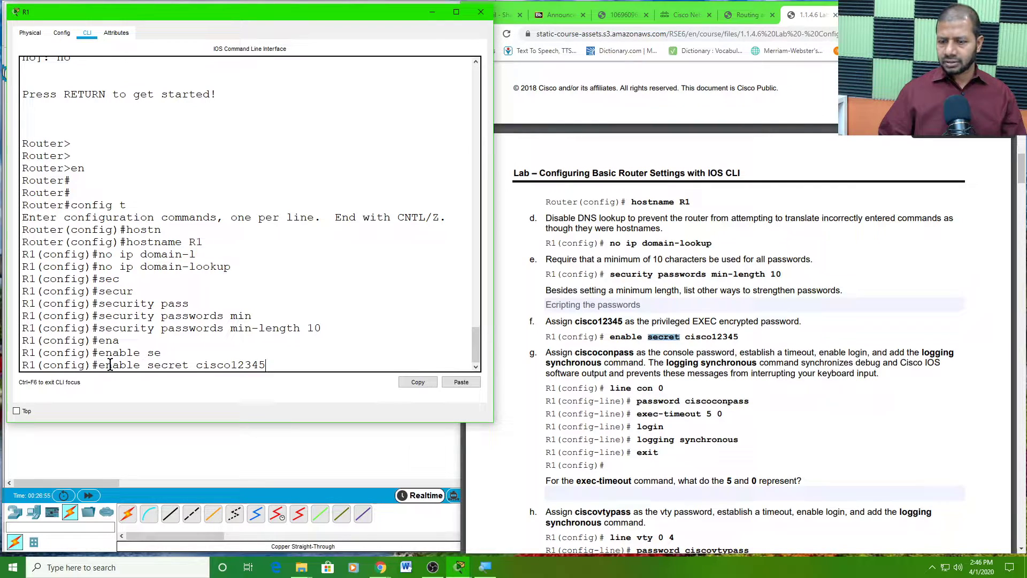
key(Return)
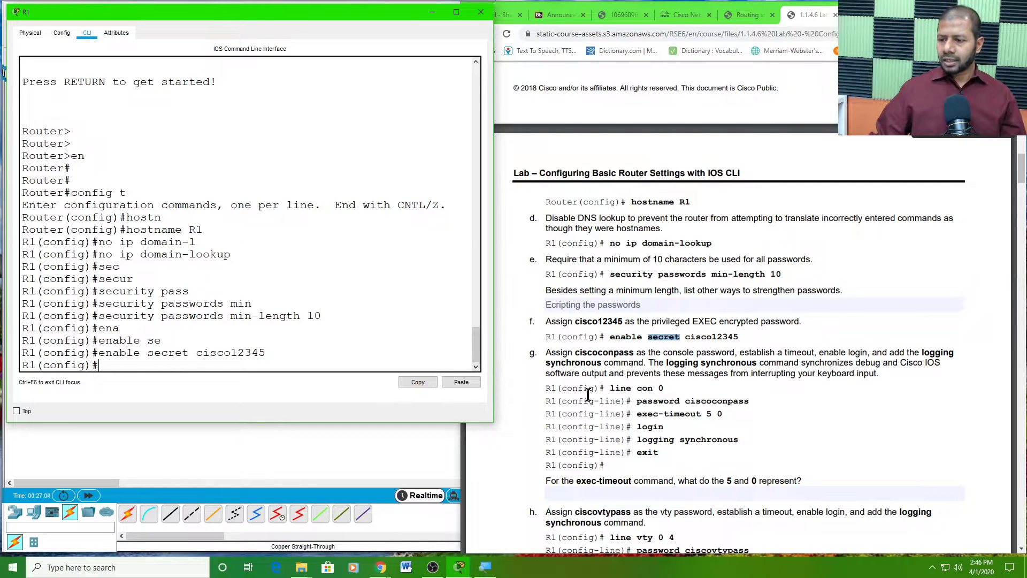
double_click(612, 353)
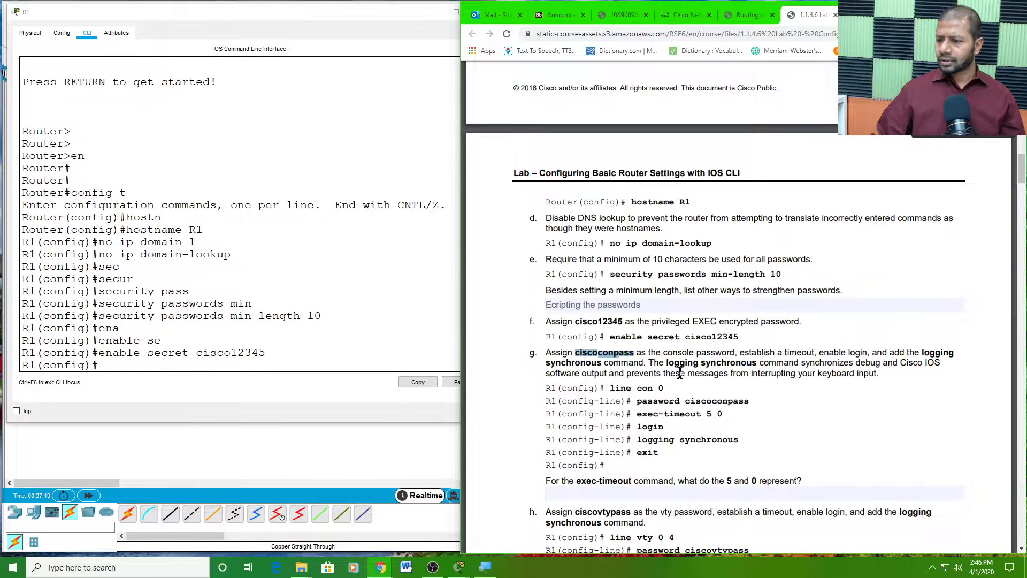
click(584, 364)
double_click(584, 363)
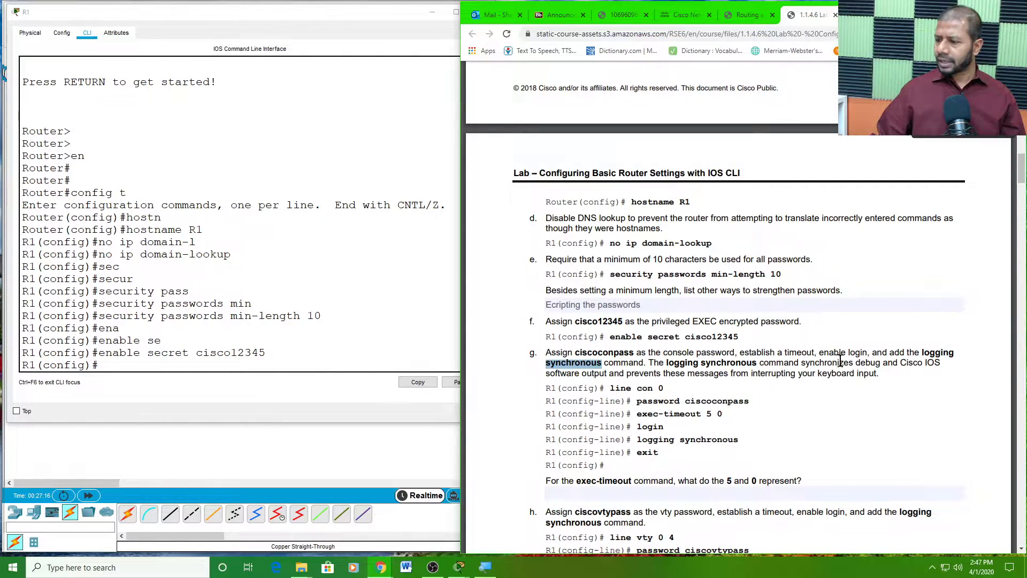
double_click(762, 353)
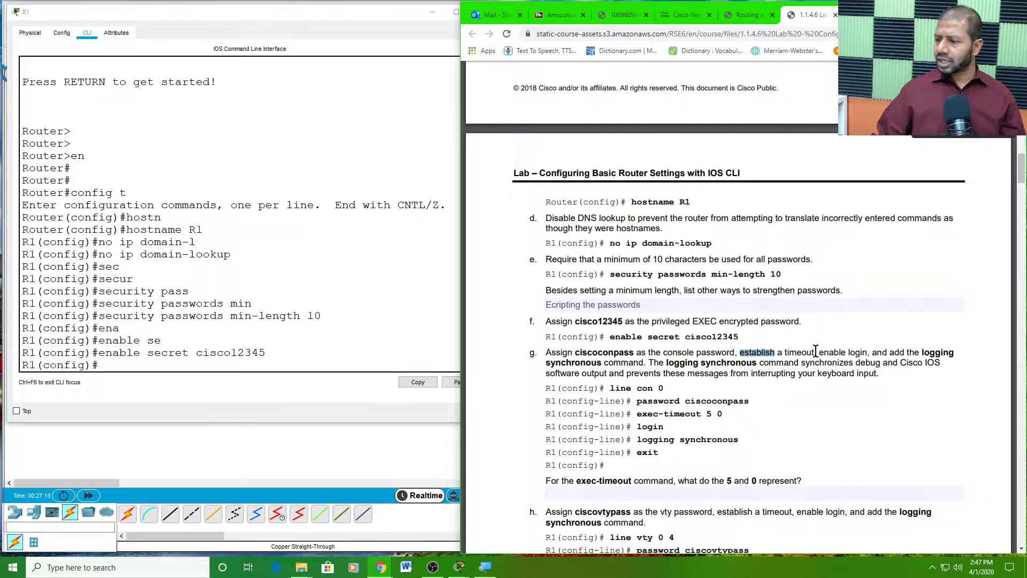
double_click(832, 352)
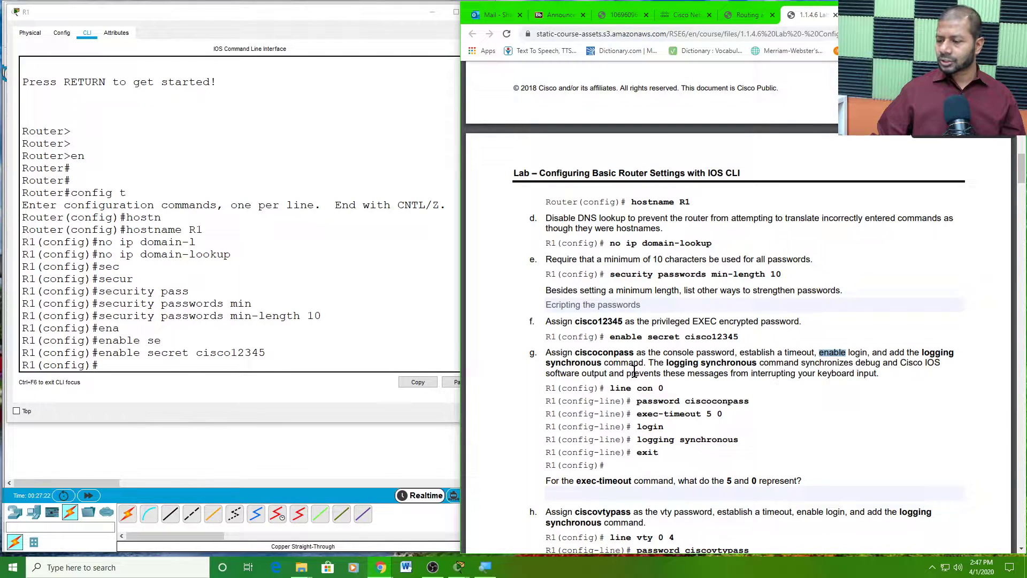
double_click(724, 363)
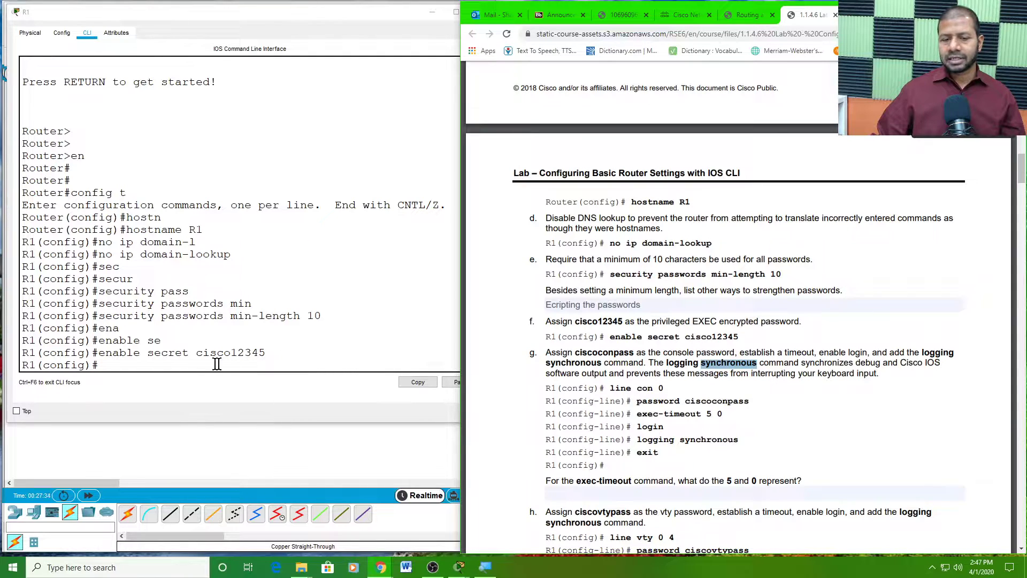
click(109, 362)
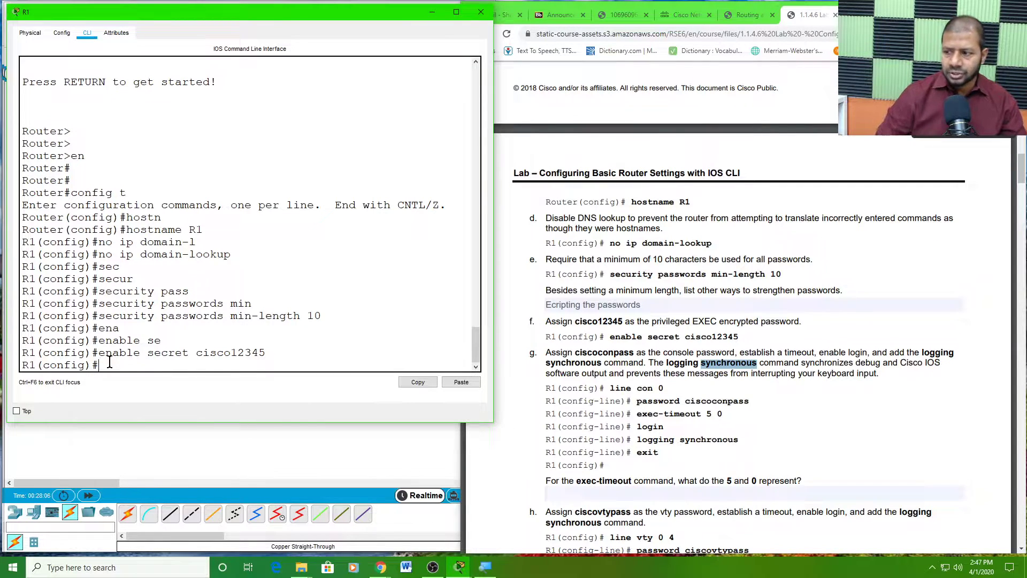
click(928, 363)
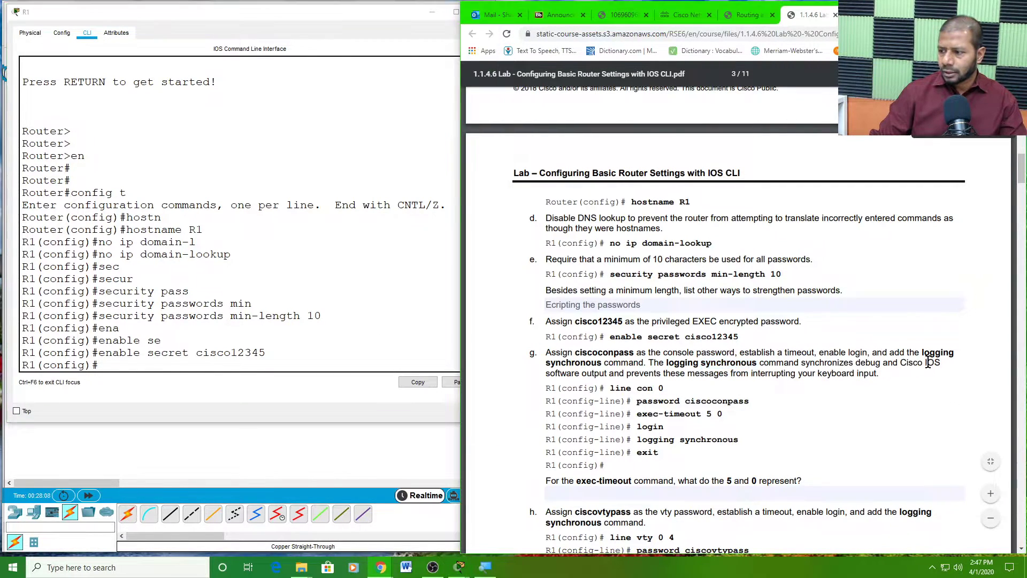
drag(924, 353, 602, 365)
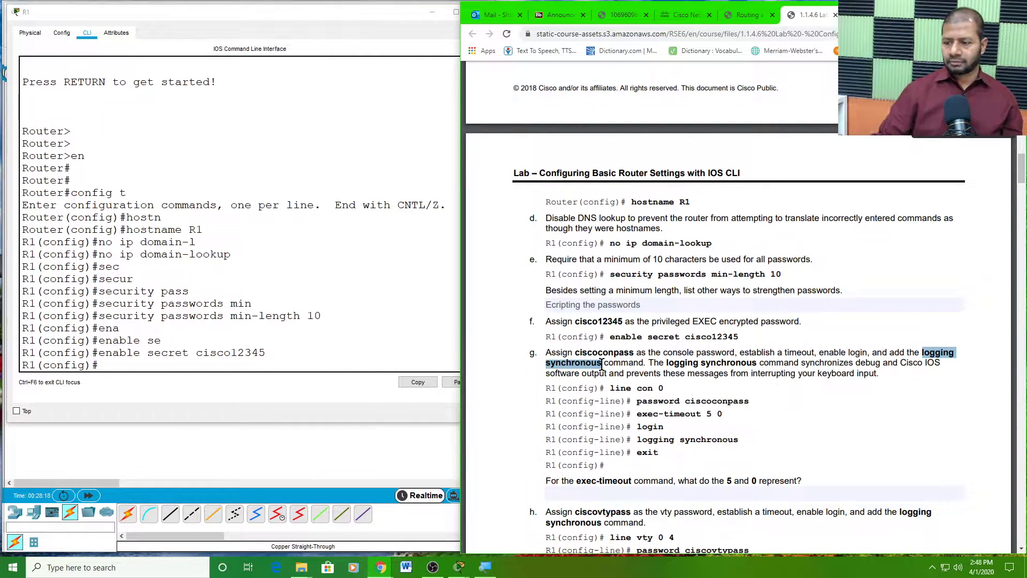
drag(684, 400, 680, 400)
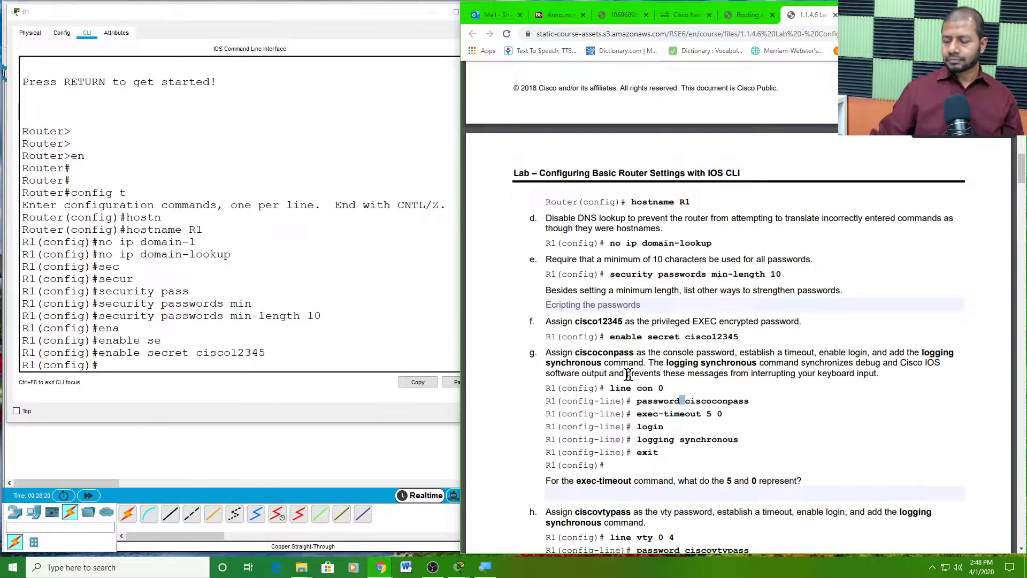
double_click(636, 387)
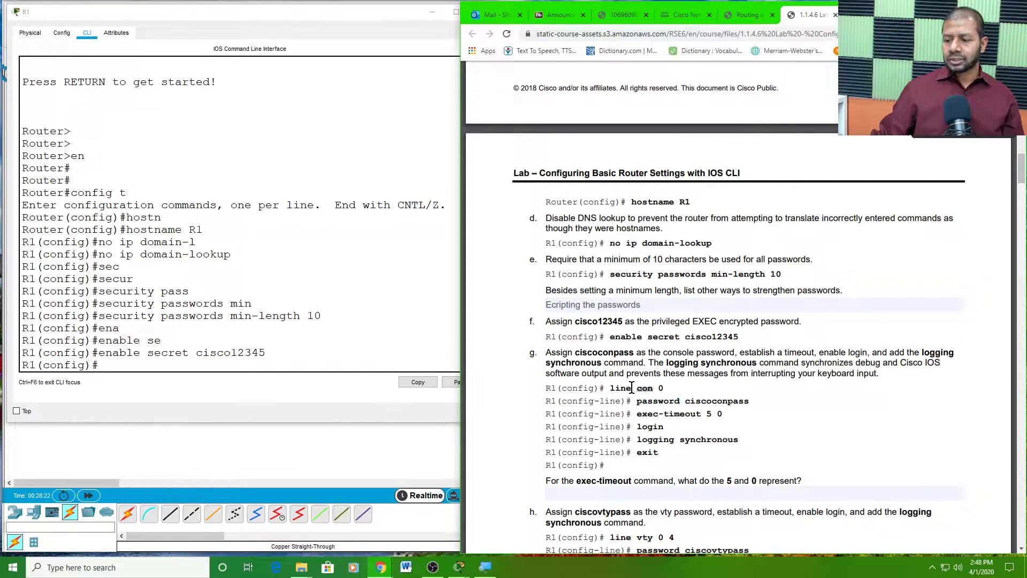
click(610, 387)
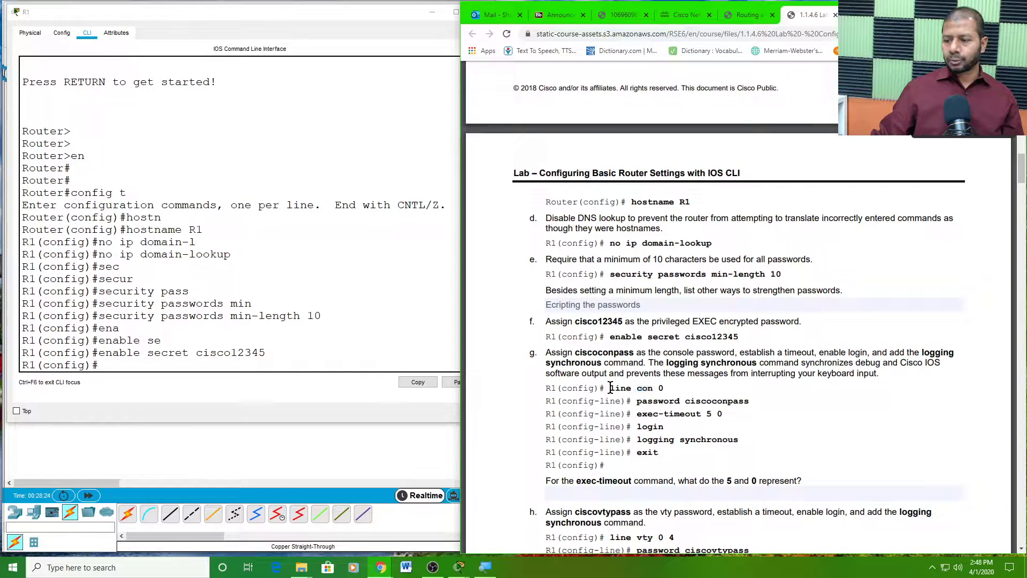
drag(610, 388, 664, 388)
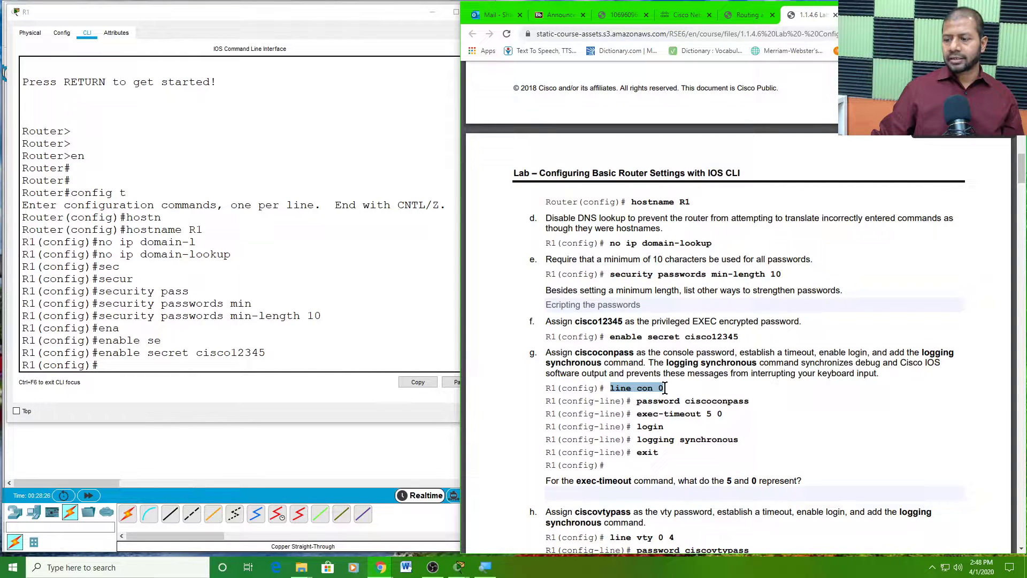
double_click(606, 352)
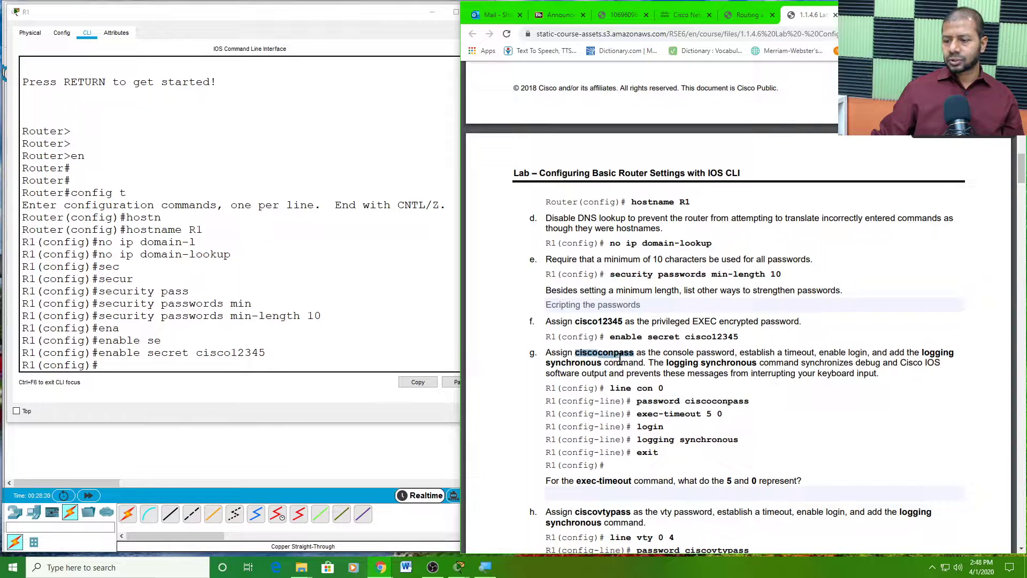
click(655, 415)
drag(655, 414, 725, 420)
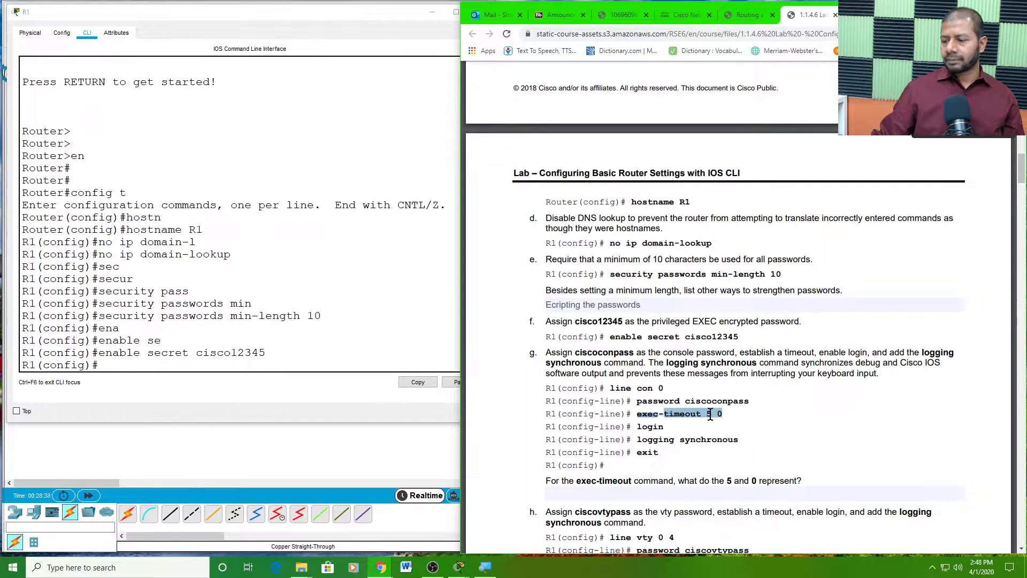
double_click(708, 415)
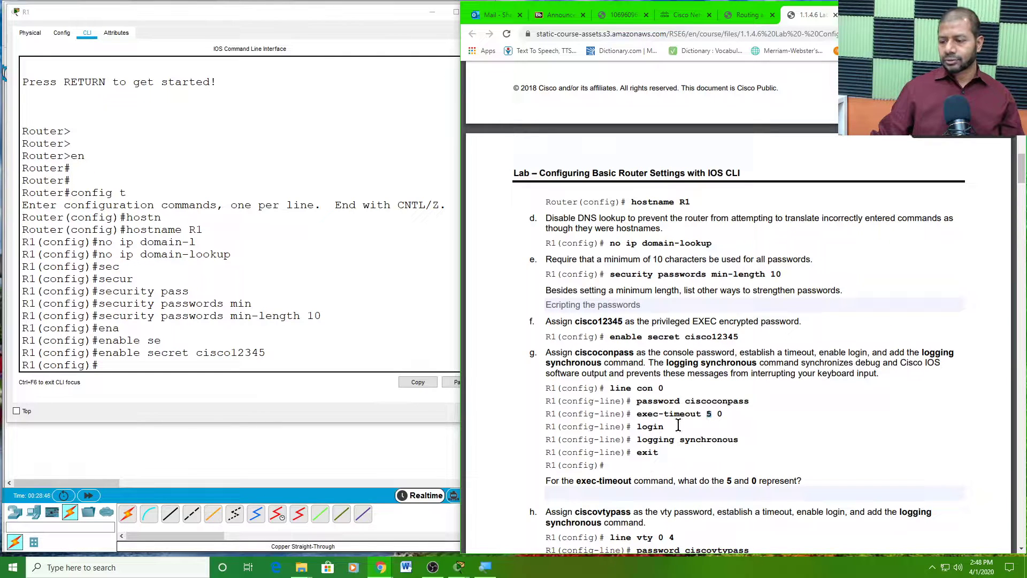
double_click(649, 426)
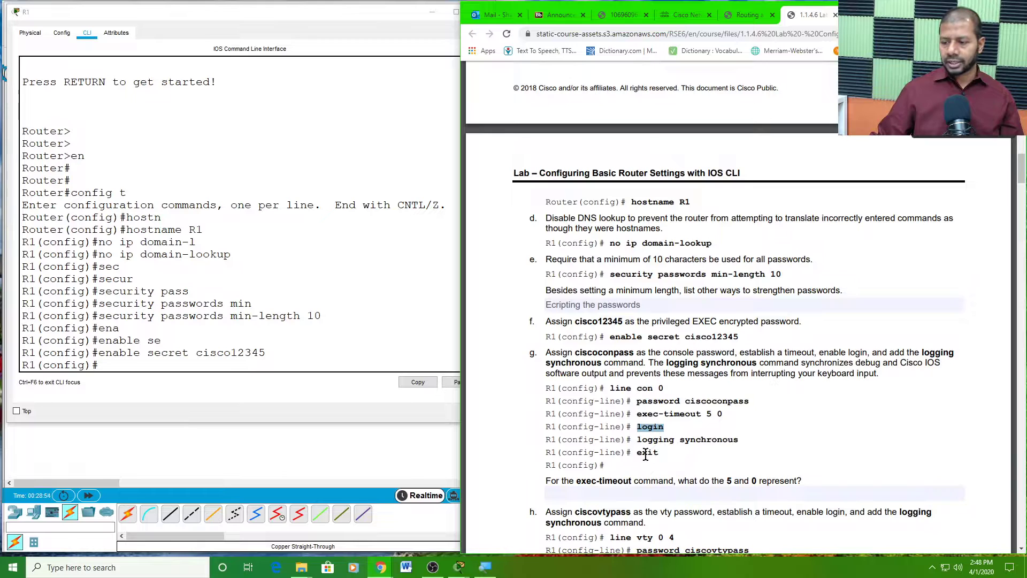
double_click(656, 439)
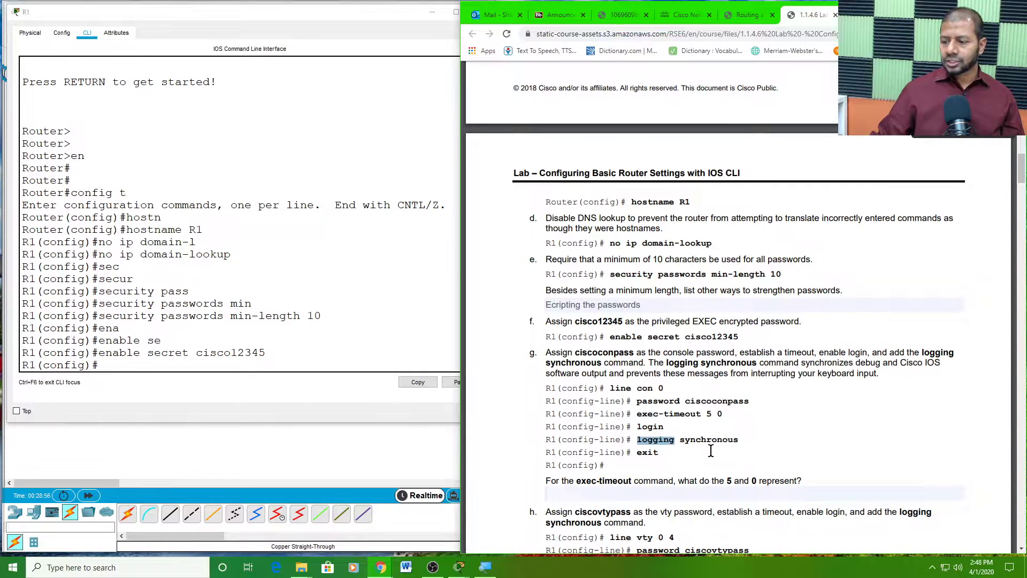
drag(744, 439, 638, 441)
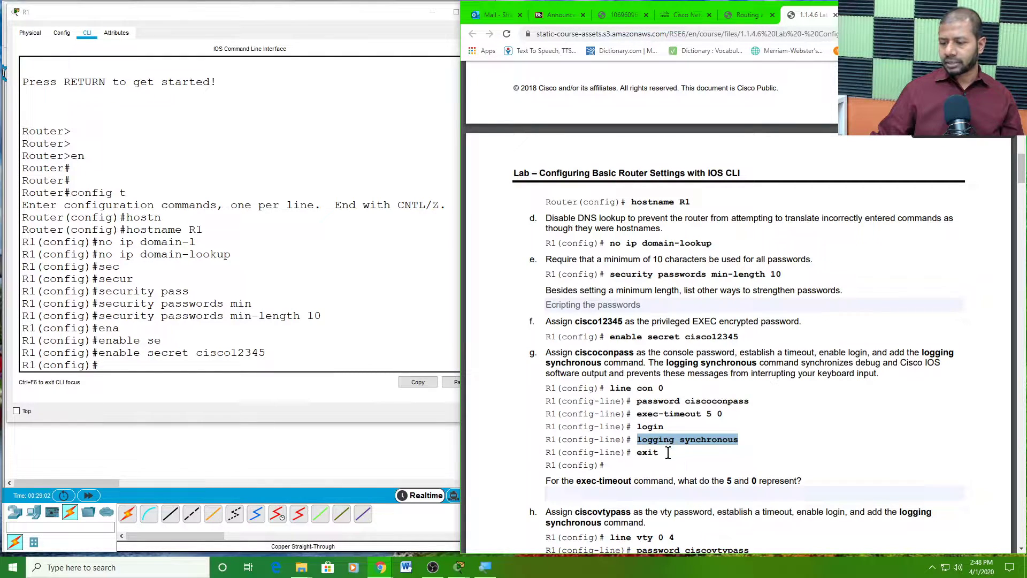
double_click(648, 453)
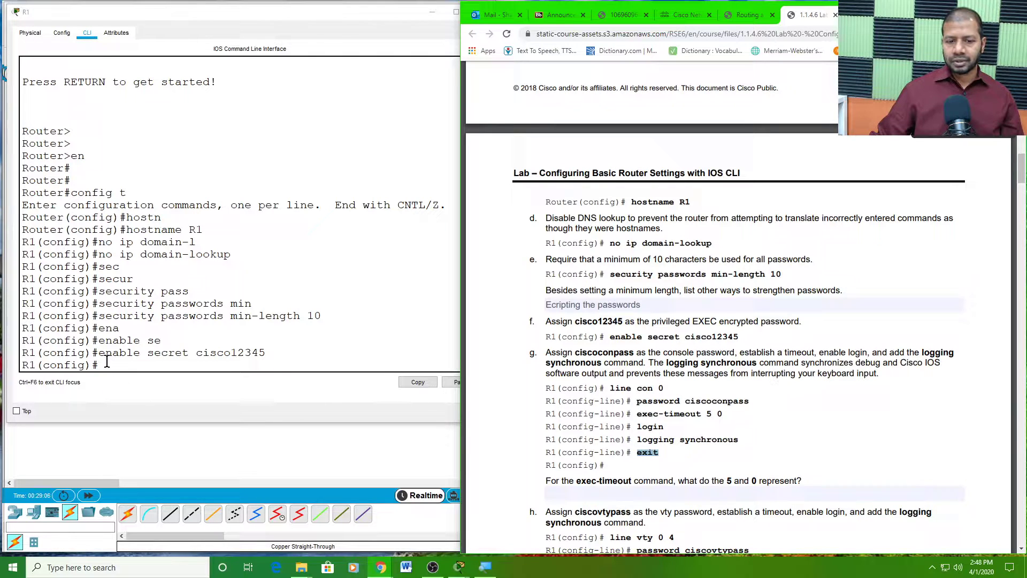
drag(104, 352, 107, 363)
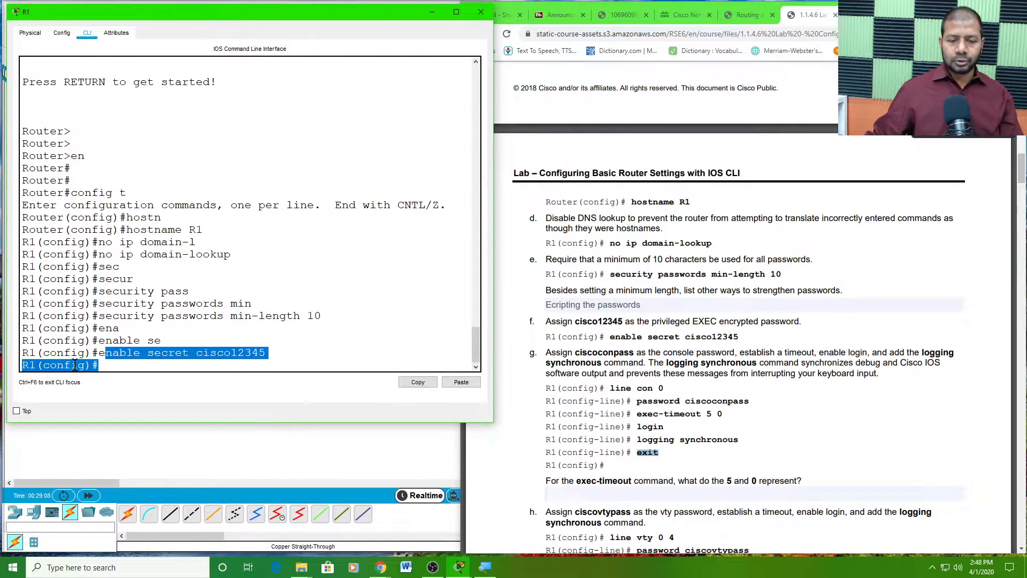
- Enter line con 0 on R1 and set the console line password
click(110, 362)
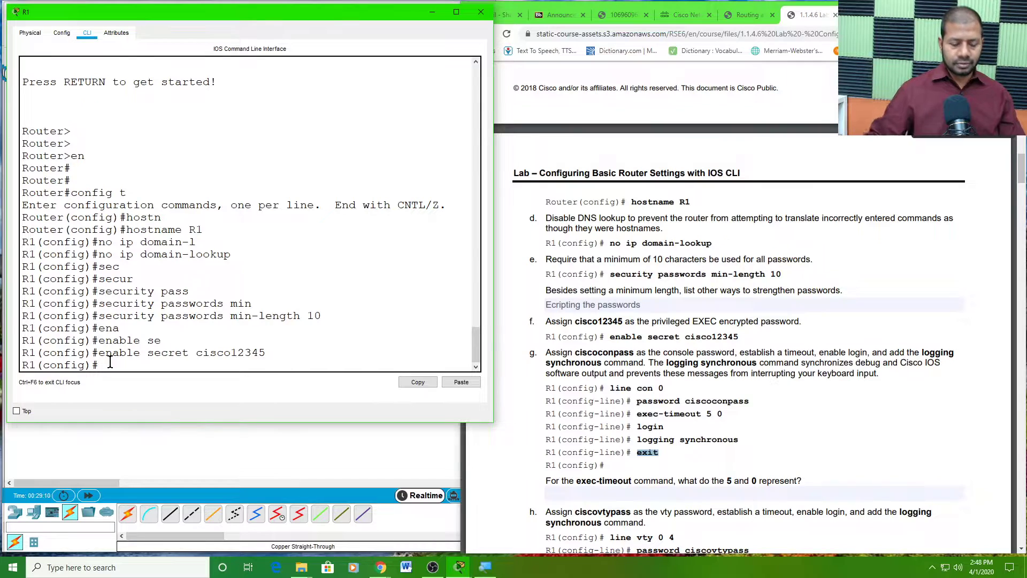
text(line con 0)
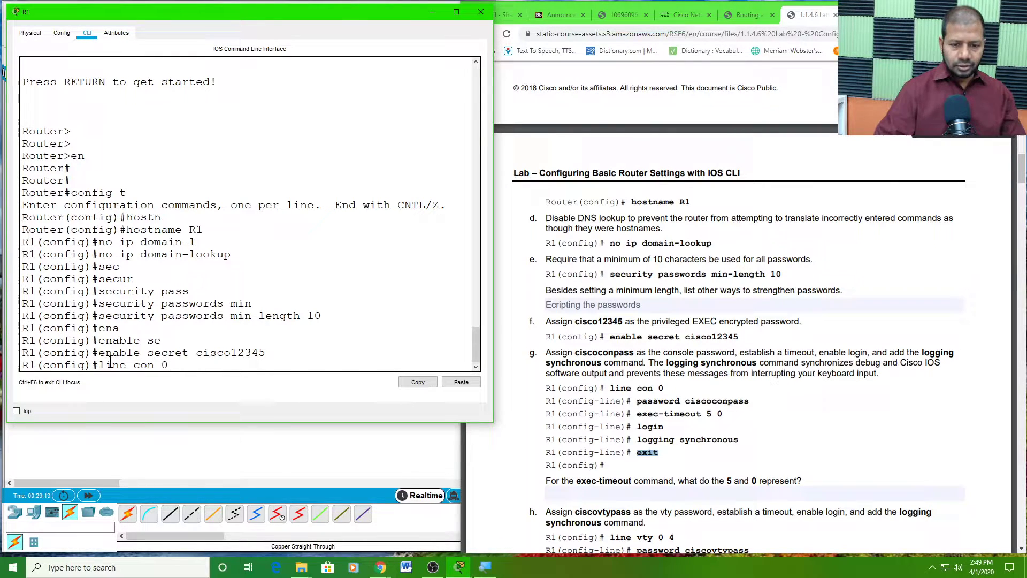
key(Return)
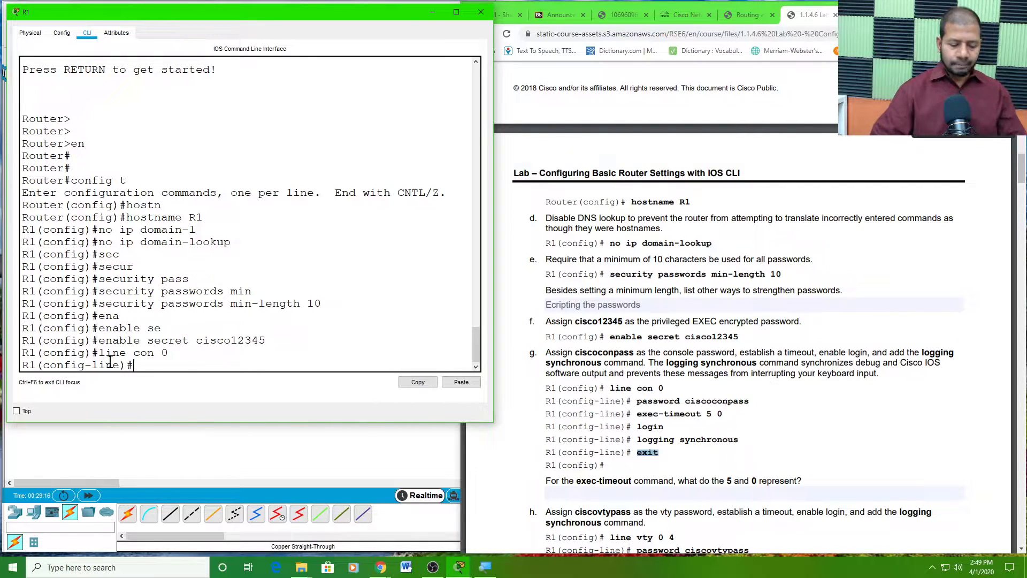
text(pass)
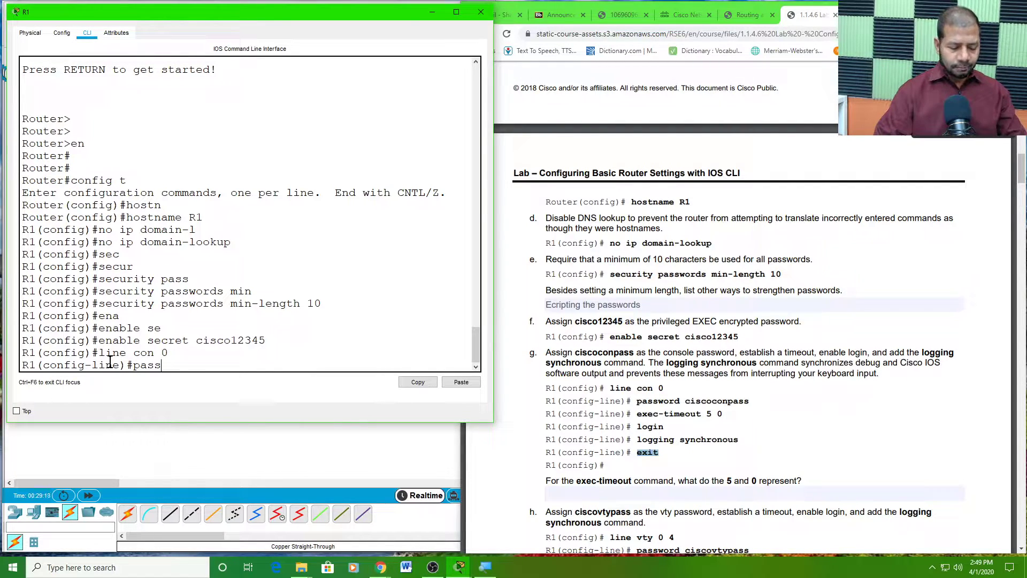
key(Tab)
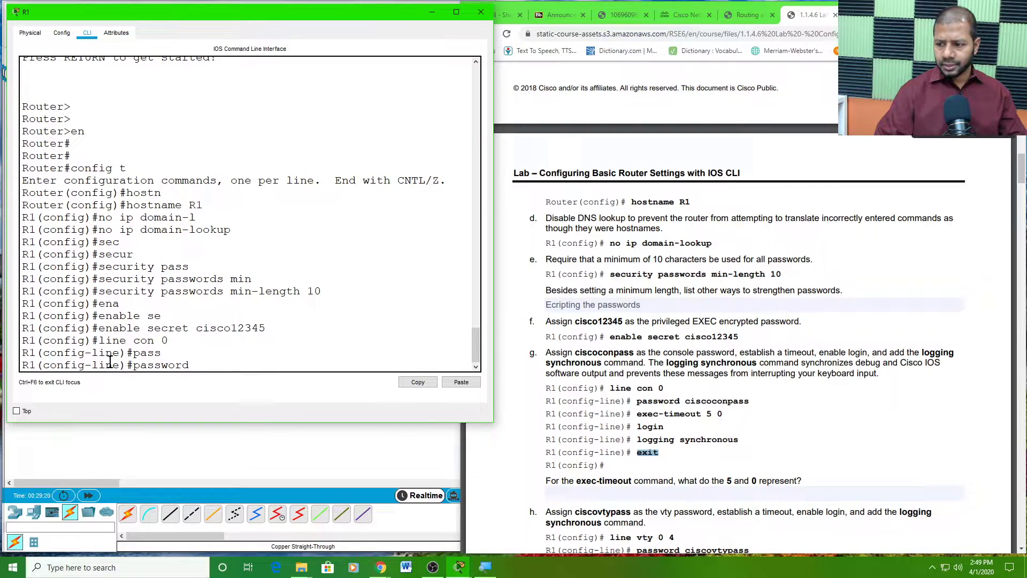
text(ciscoconpass)
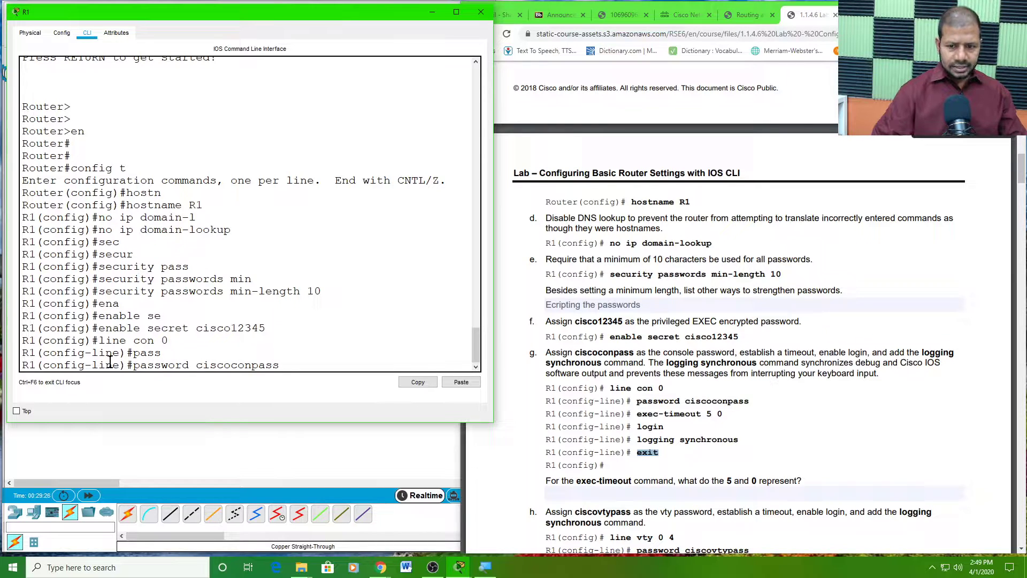
key(Return)
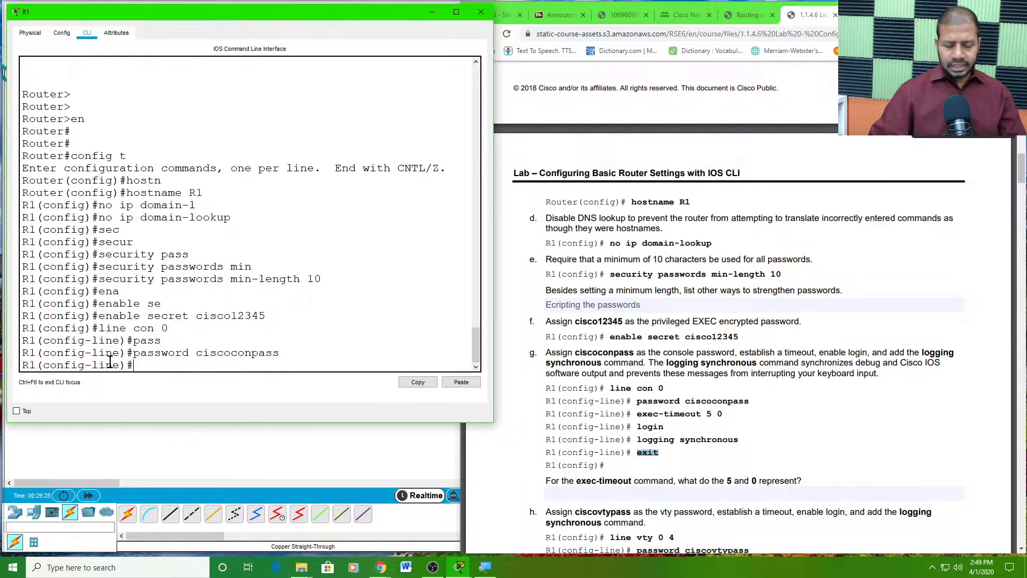
- Give the console line exec-timeout 5 0, checking its units with ?, then exit to global configuration
text(exe)
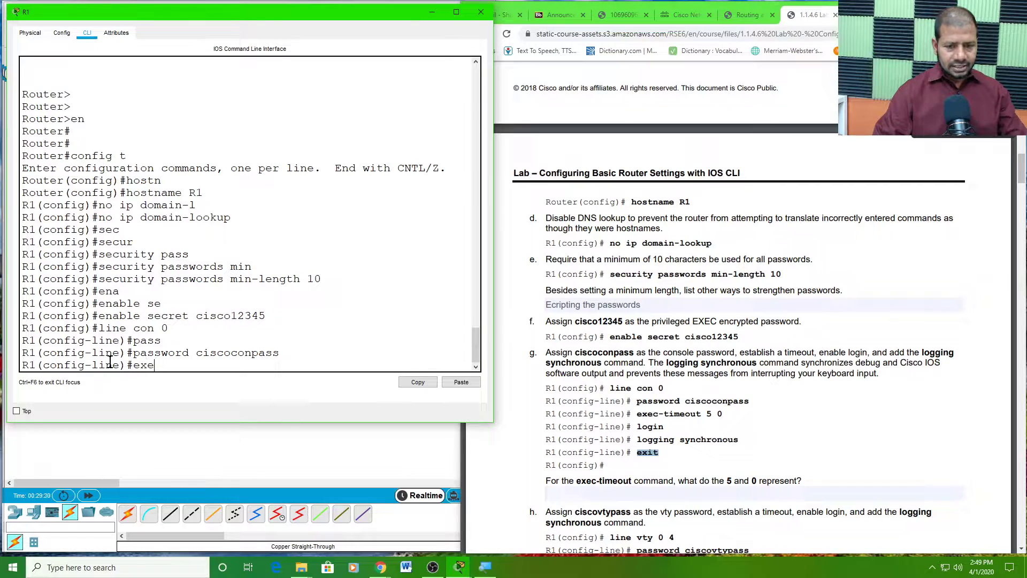
key(Tab)
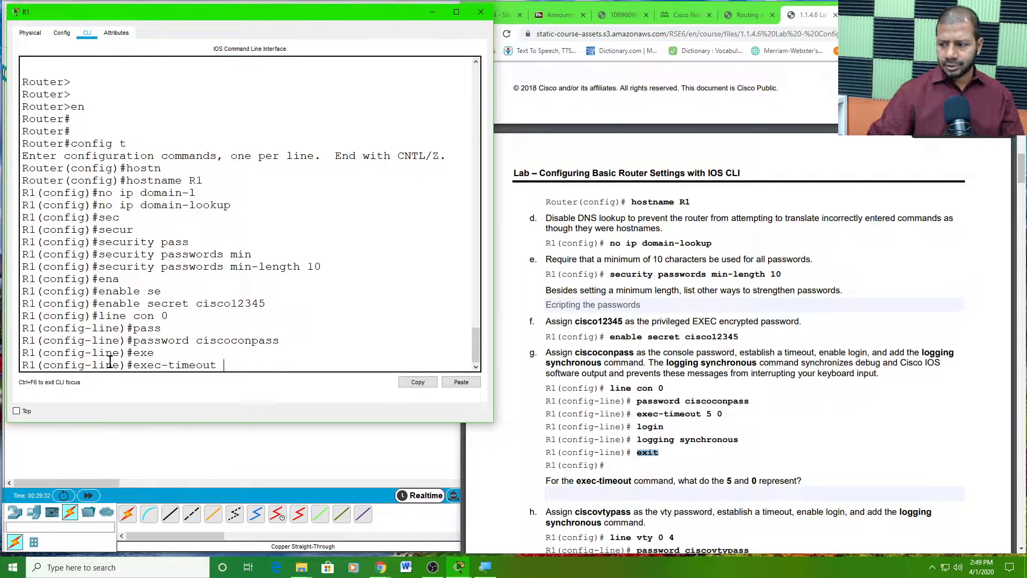
text(5)
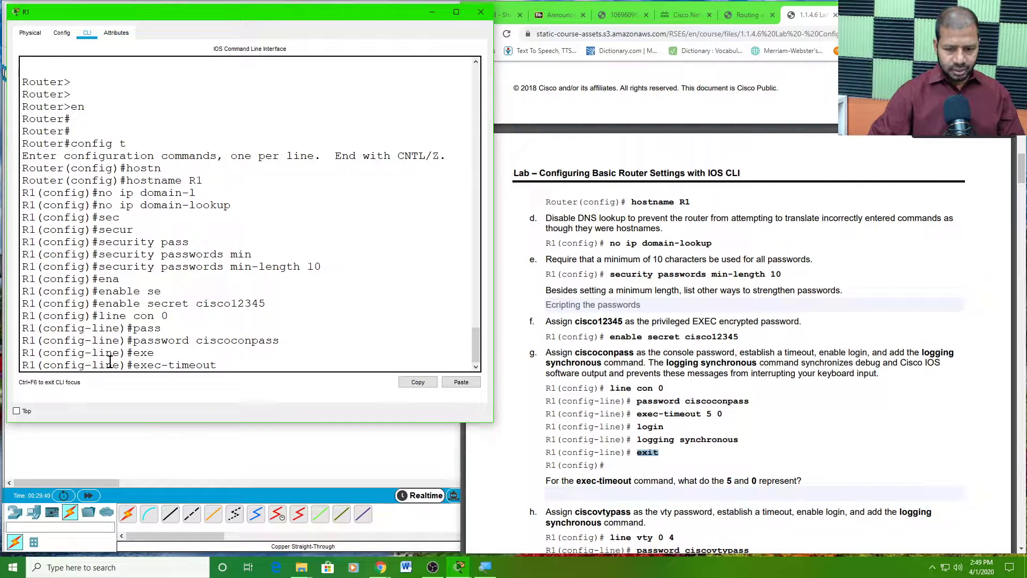
text(?)
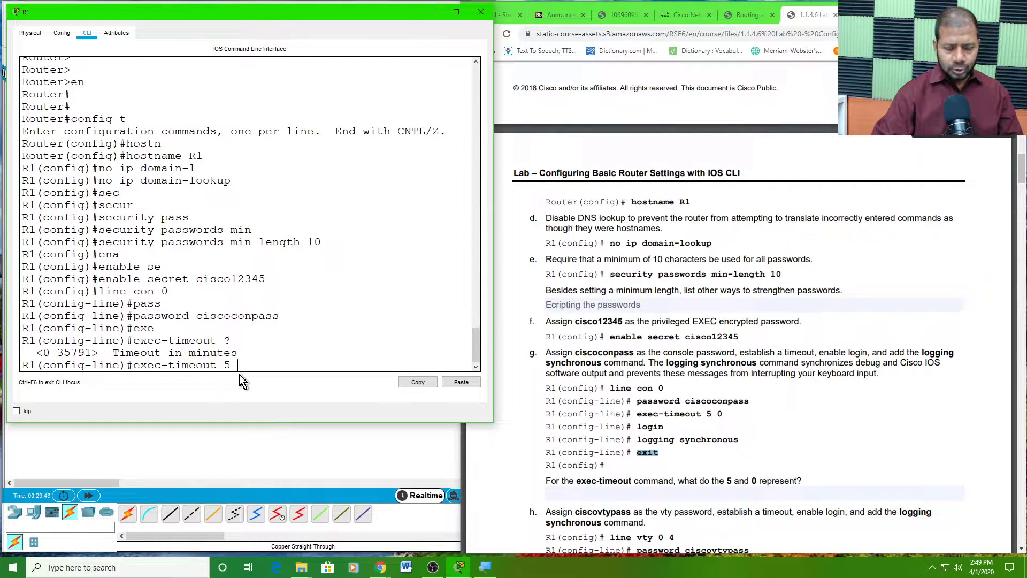
text(?)
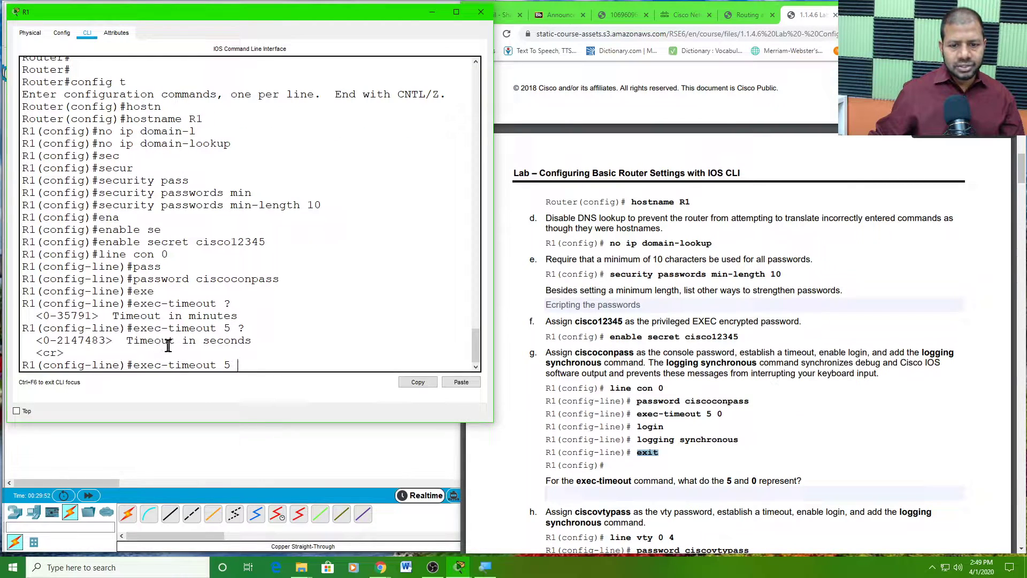
drag(130, 340, 227, 349)
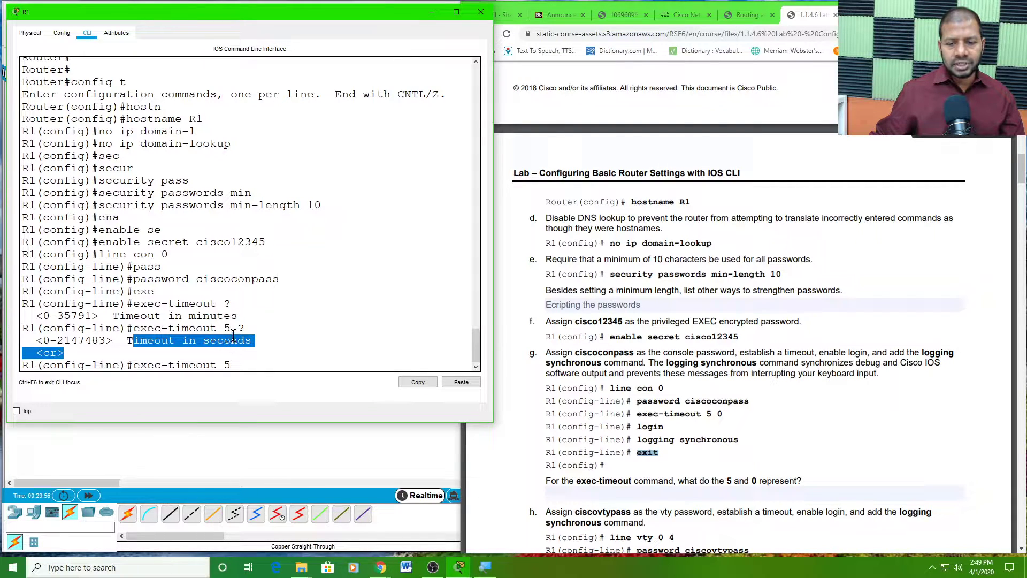
click(241, 363)
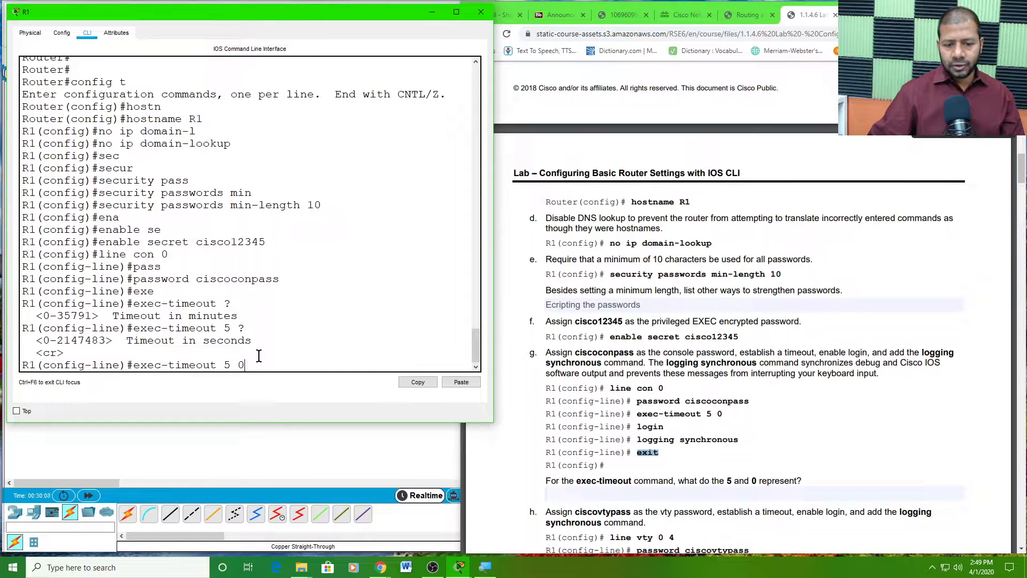
key(Return)
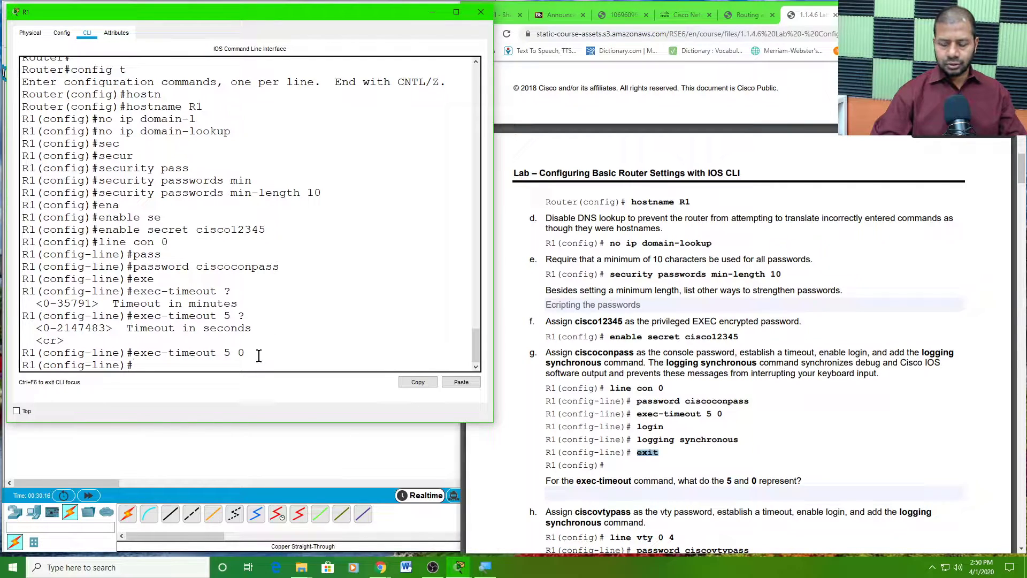
text(exit)
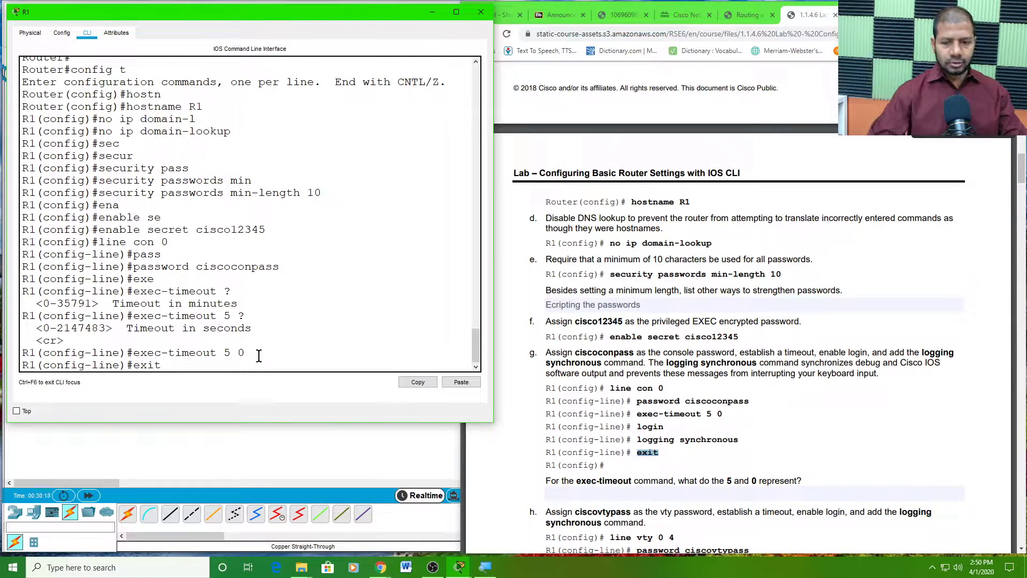
key(Return)
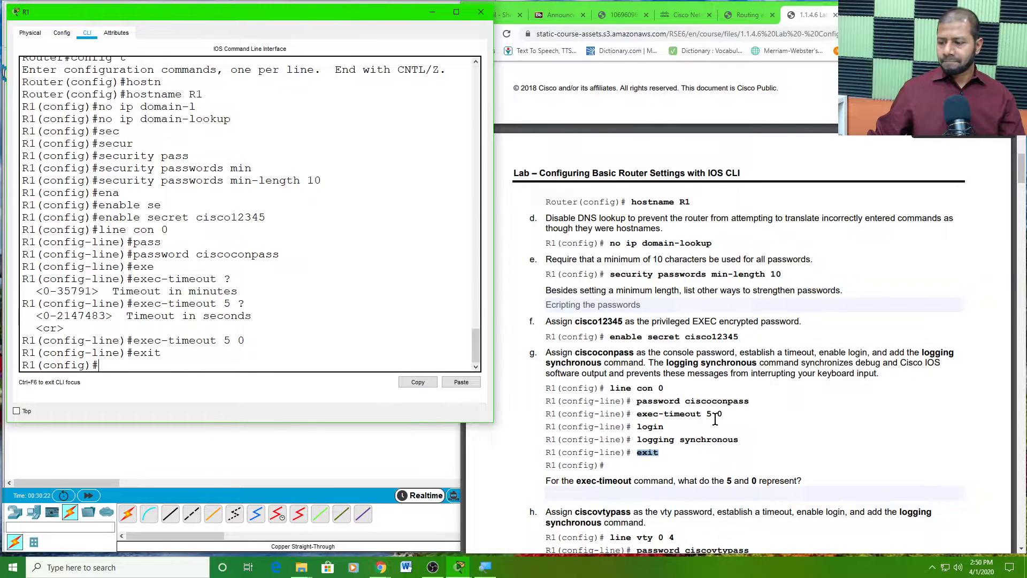
- Answer the lab PDF's exec-timeout question with '5= minutes 0= seconds'
scroll(676, 406, down, 2)
click(607, 386)
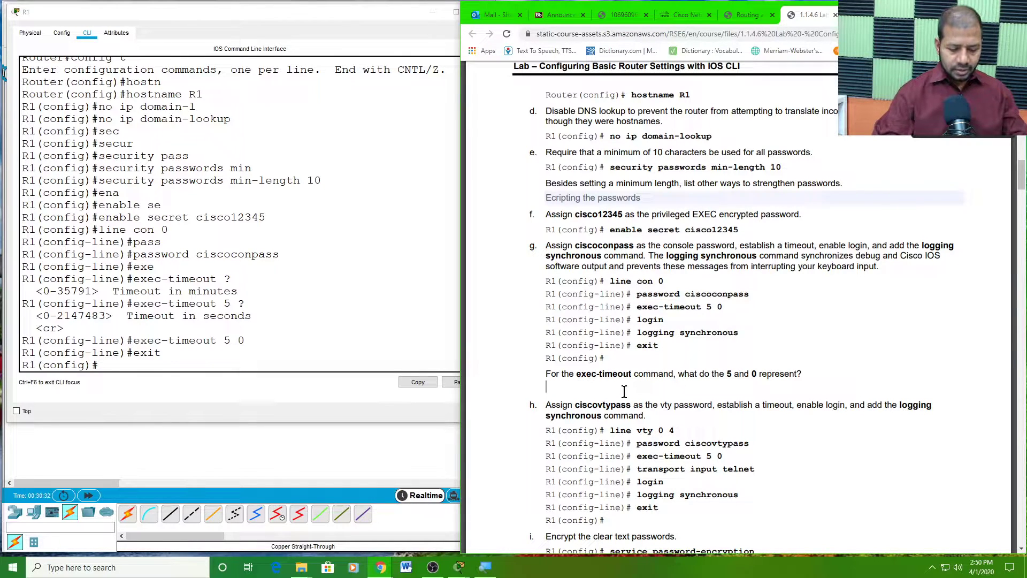
text(5)
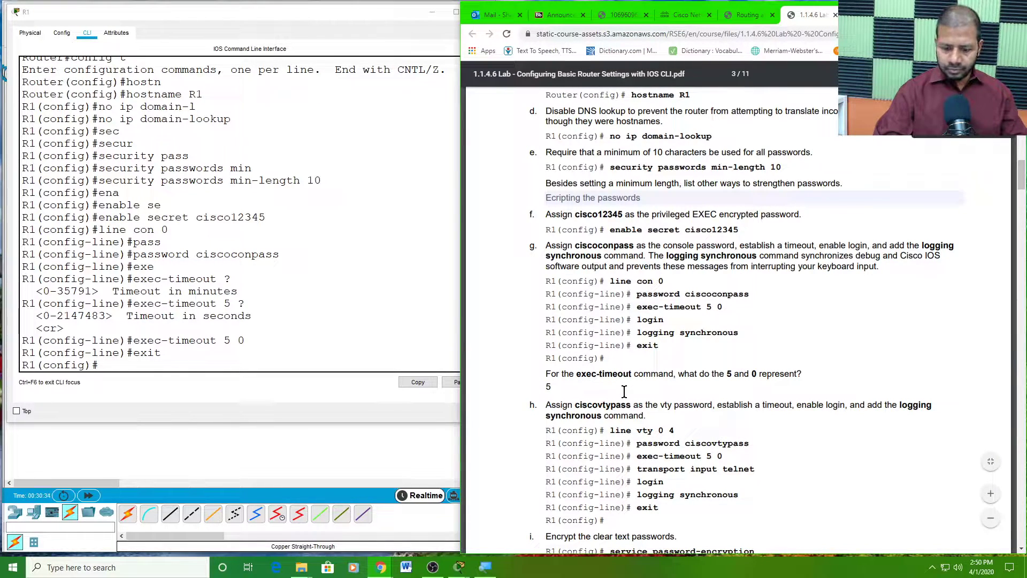
text(= minutes)
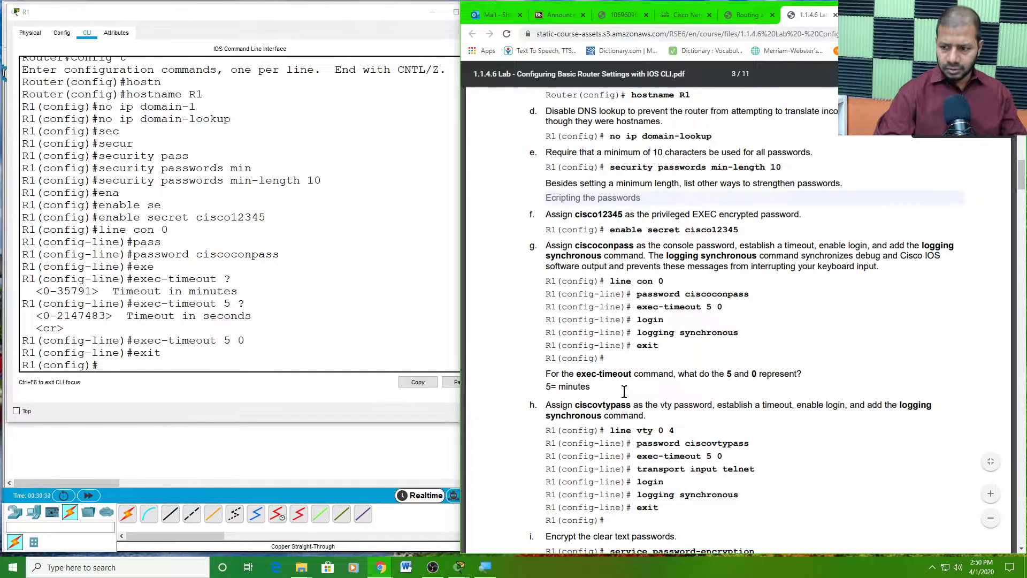
text( 0-)
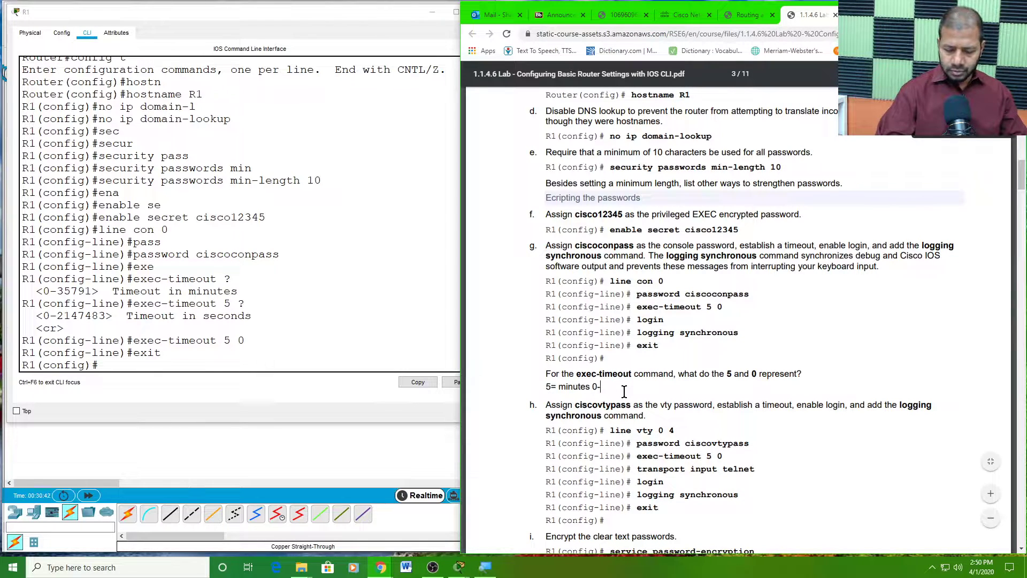
key(BackSpace)
text(= se)
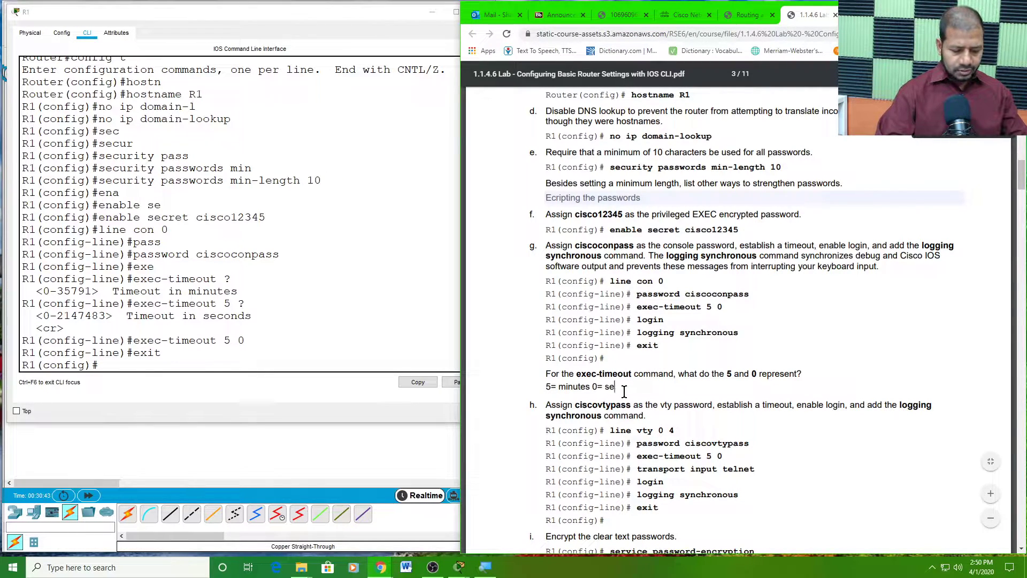
text(conds)
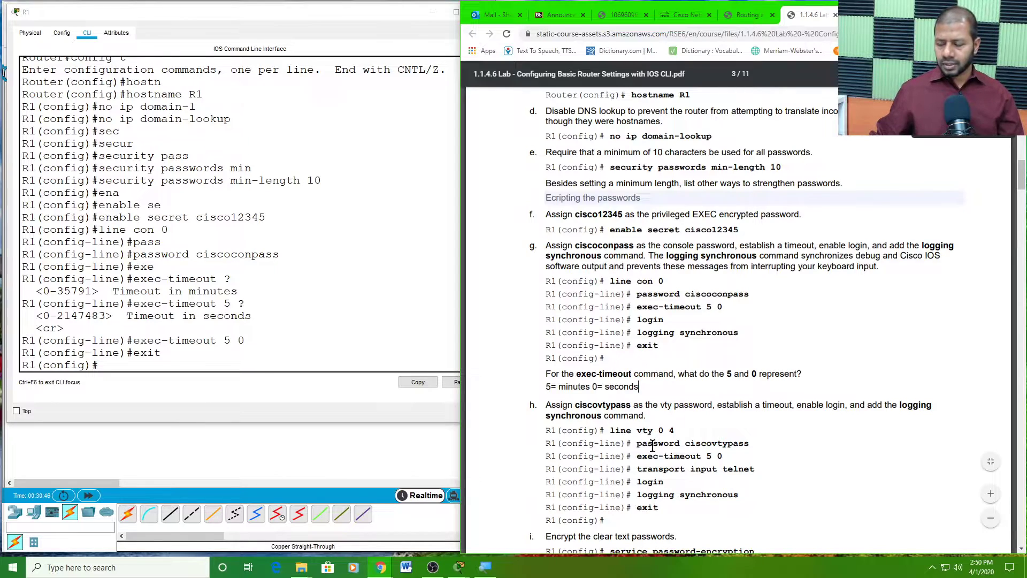
scroll(653, 444, down, 3)
click(614, 262)
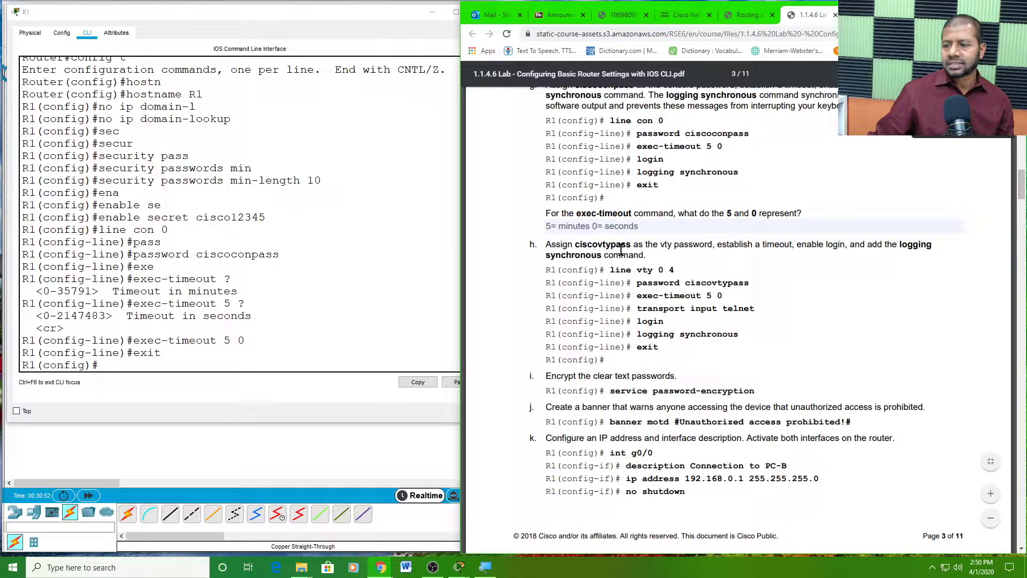
- Highlight the vty password and vty configuration commands in step h, then return to R1
drag(576, 246, 668, 247)
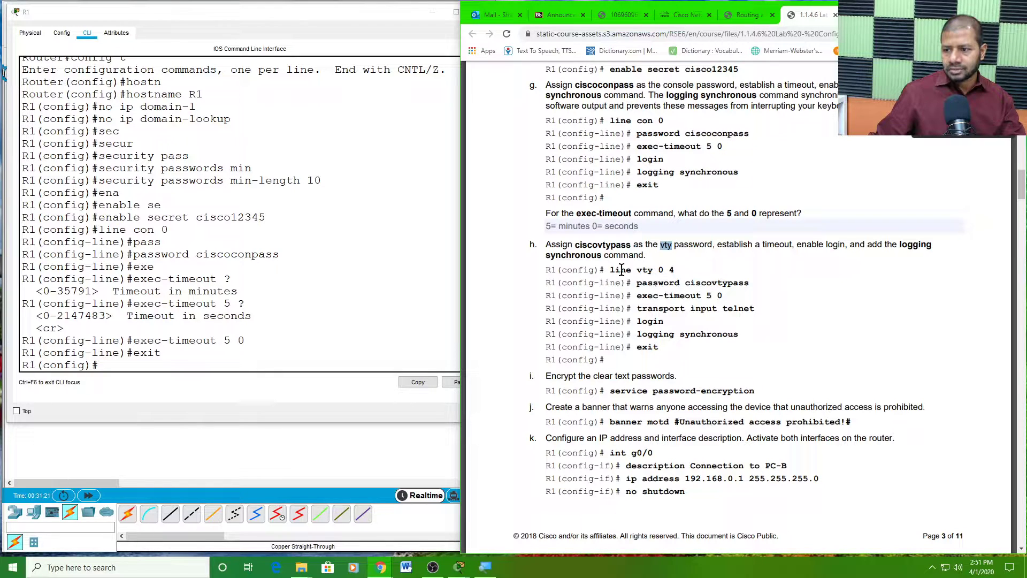
drag(601, 269, 689, 334)
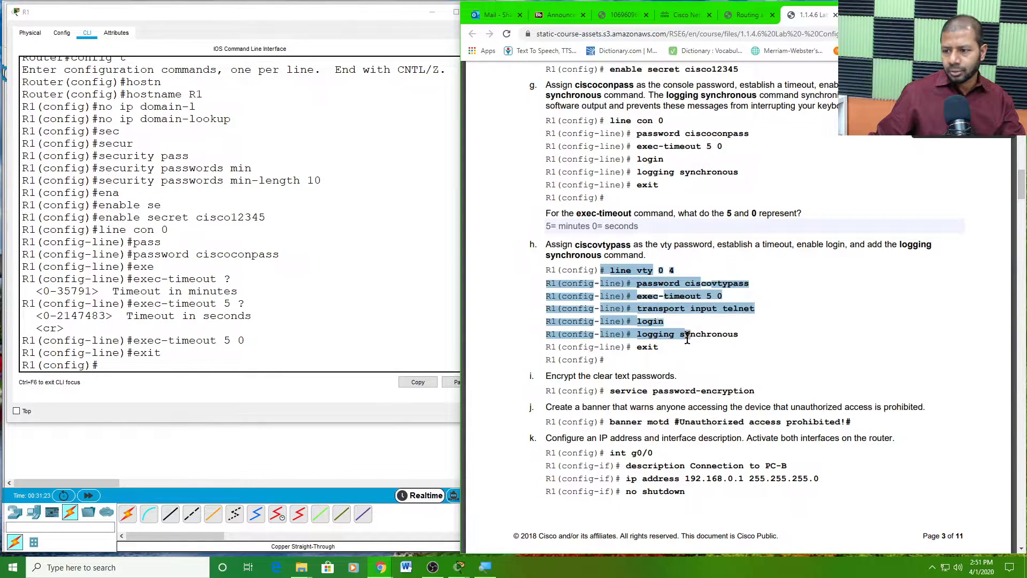
click(683, 354)
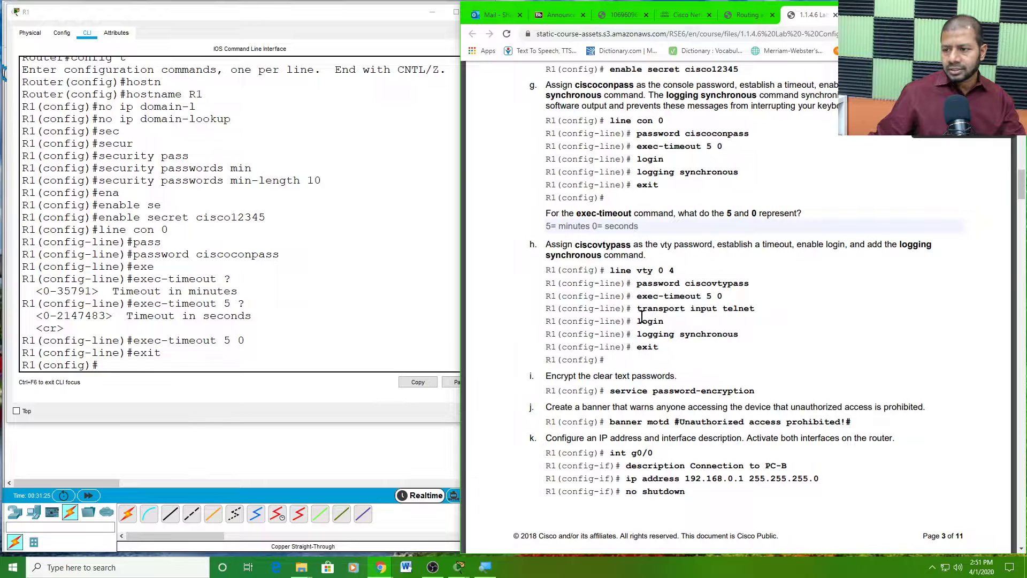
click(101, 364)
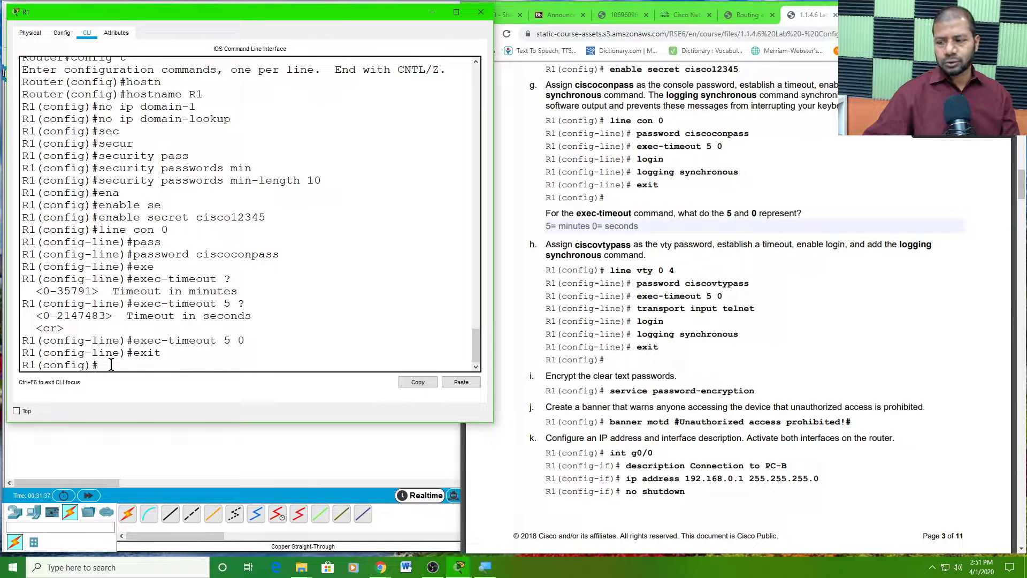
- Under line vty 0 4 on R1, set the vty password and exec-timeout 5 0
text(li)
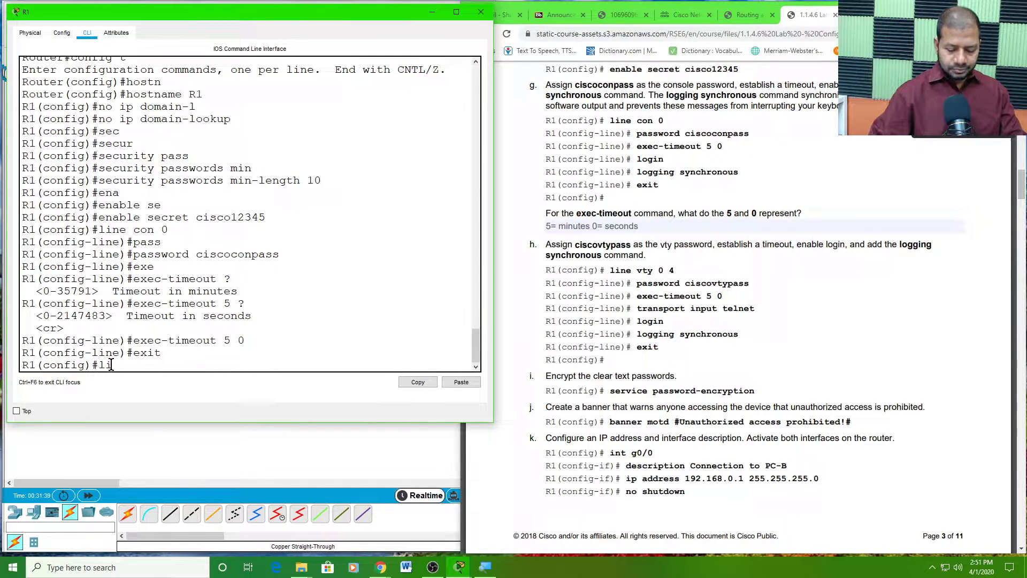
text(ne v)
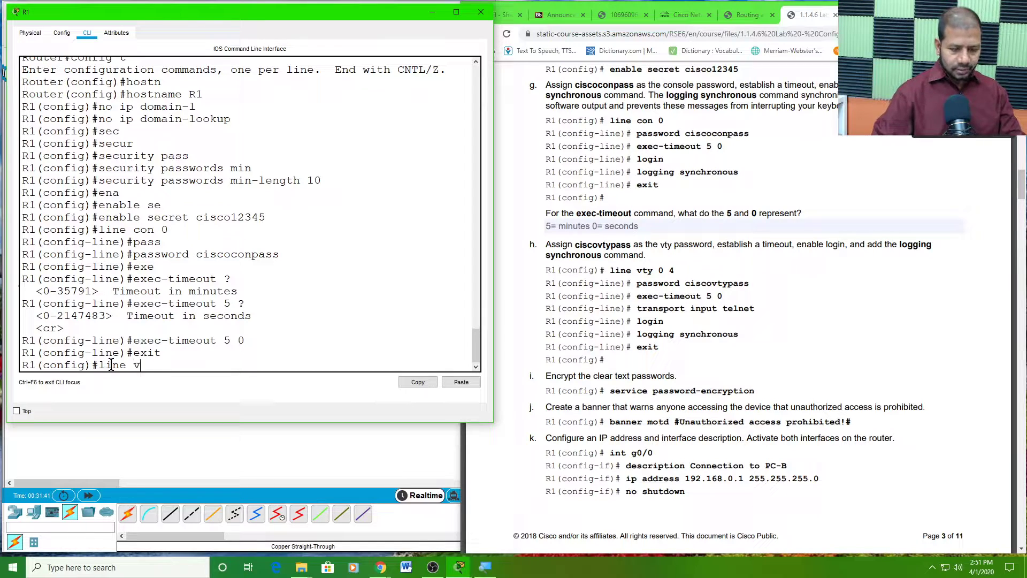
text(ty 0 4)
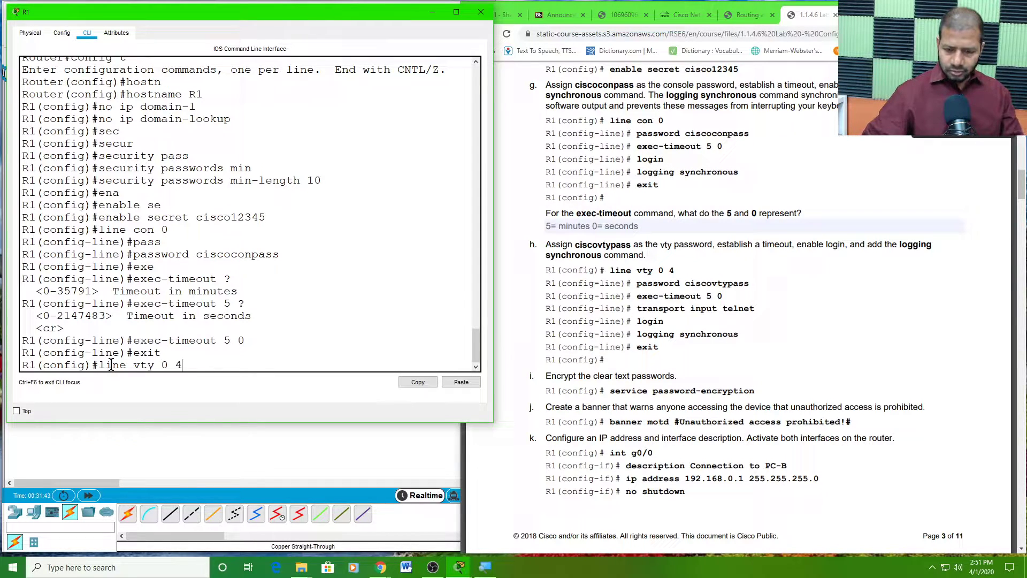
key(Return)
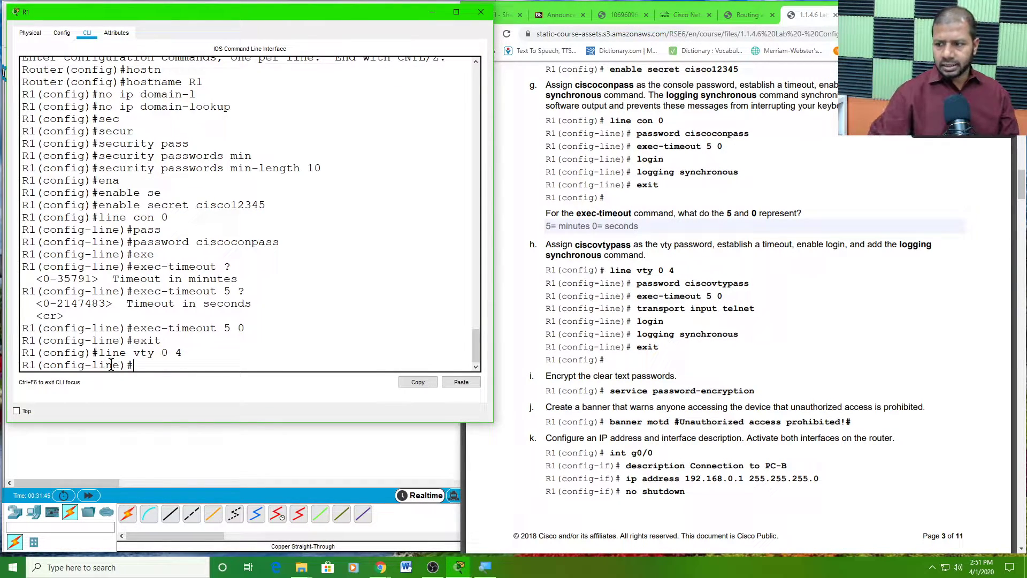
text(password)
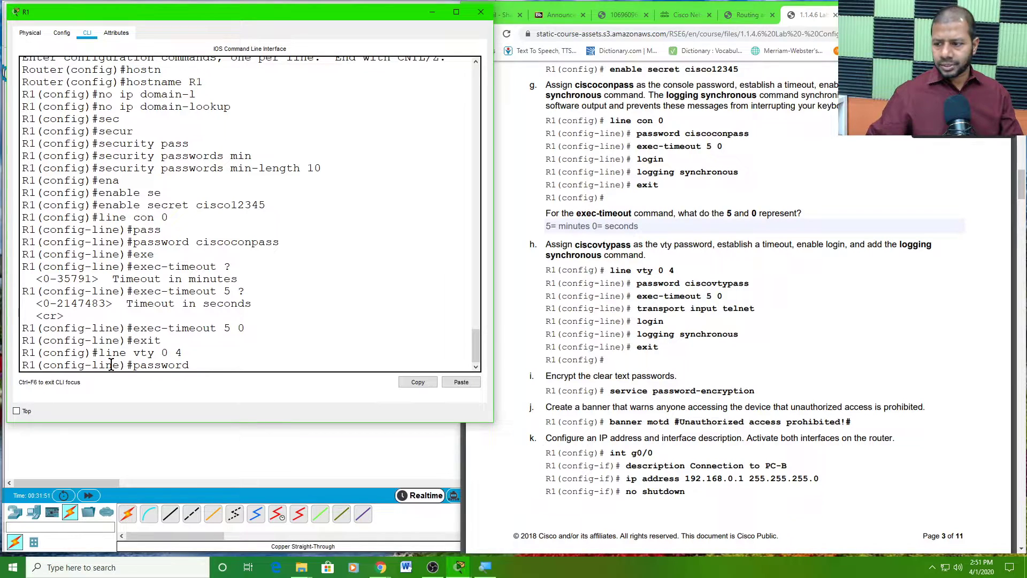
text( ciscovtypass)
key(Return)
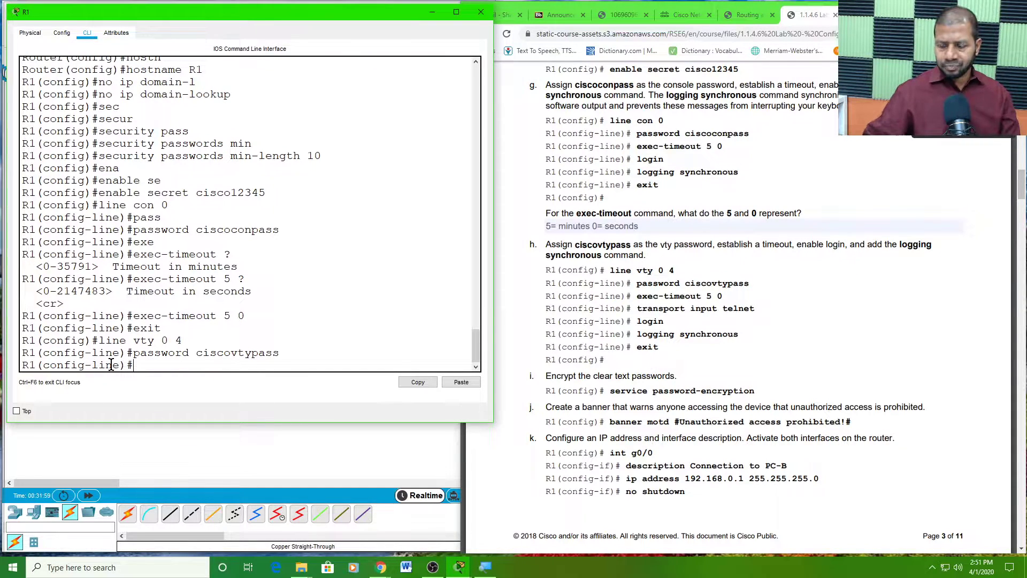
text(exe)
key(Tab)
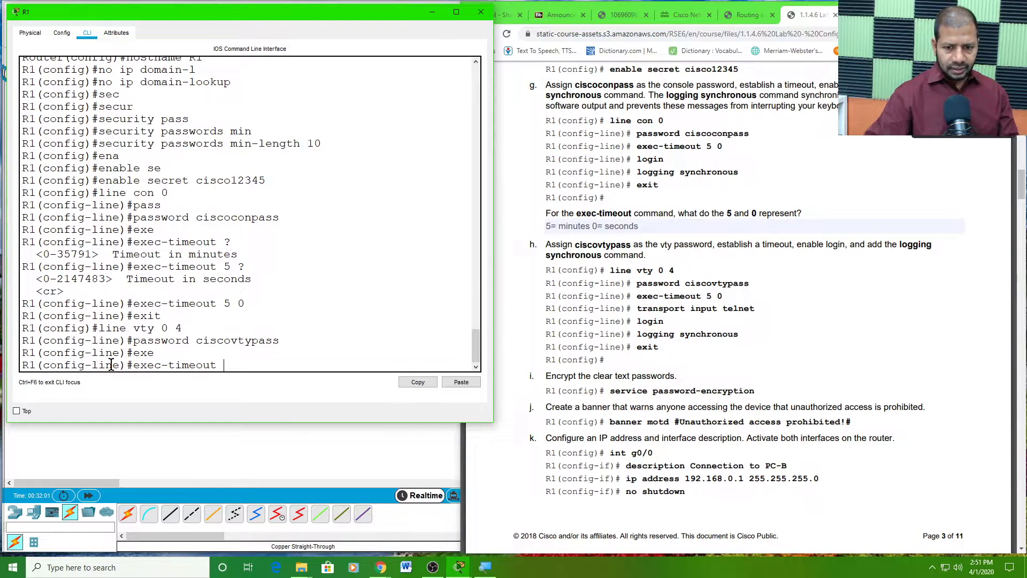
text(5 0)
key(Return)
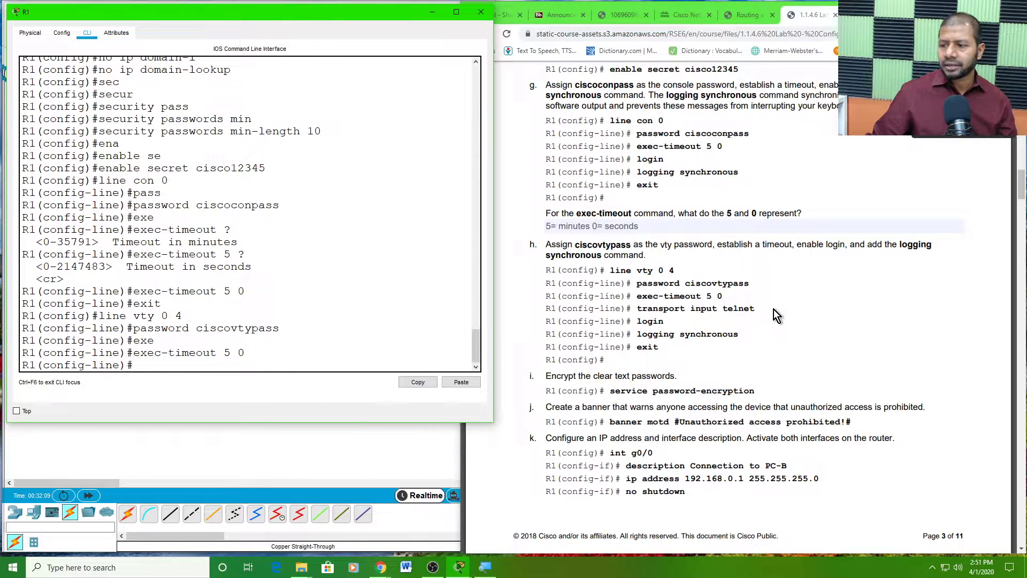
drag(762, 309, 639, 315)
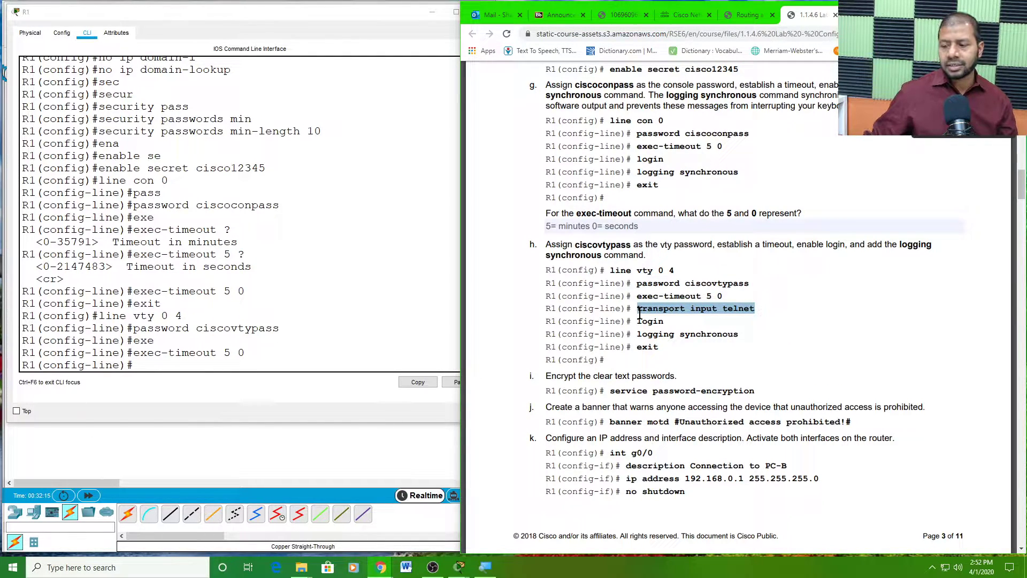
- Restrict R1's vty lines to telnet with transport input telnet
click(151, 365)
text(t)
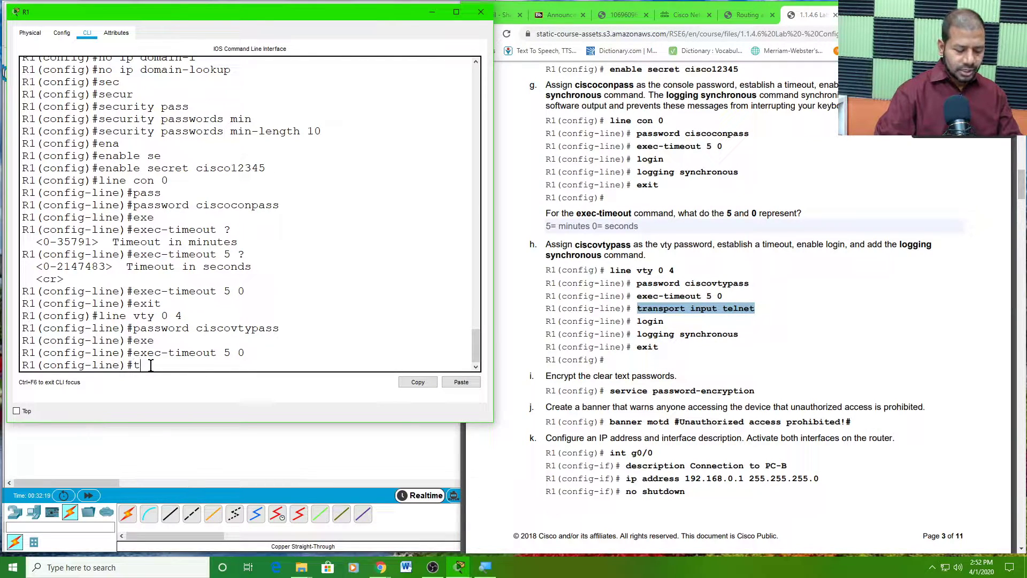
text(rans)
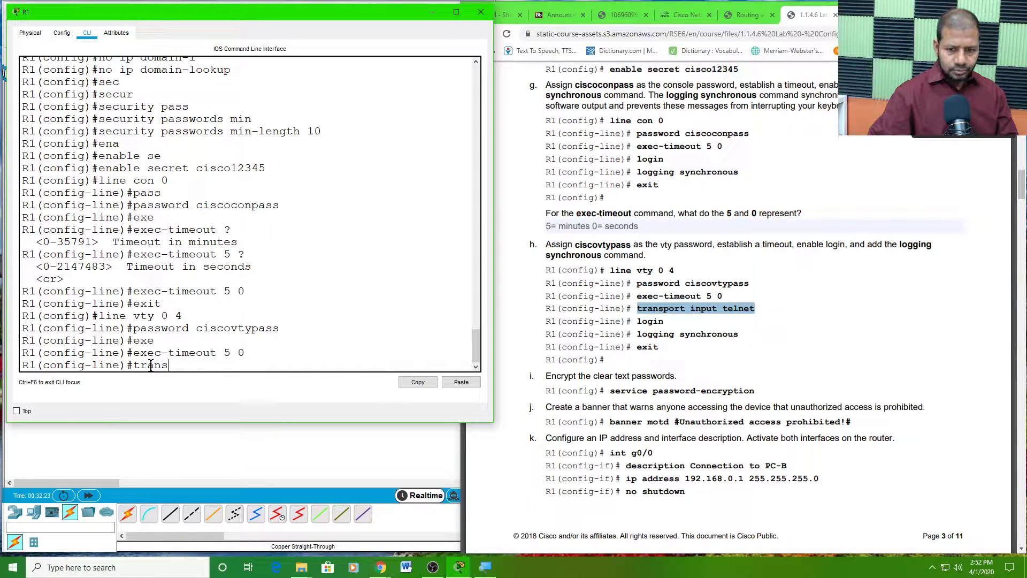
key(Tab)
text(in)
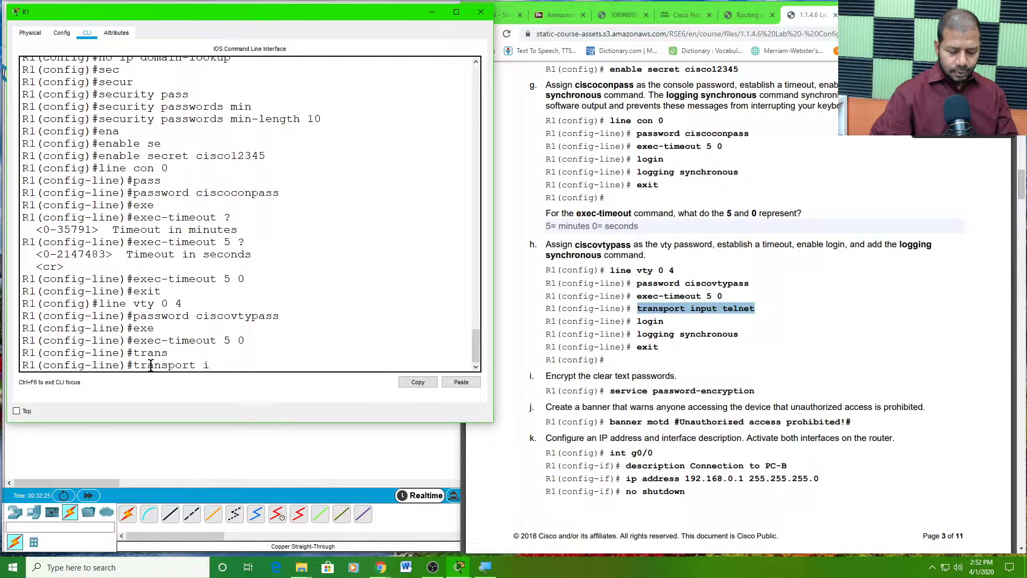
key(Tab)
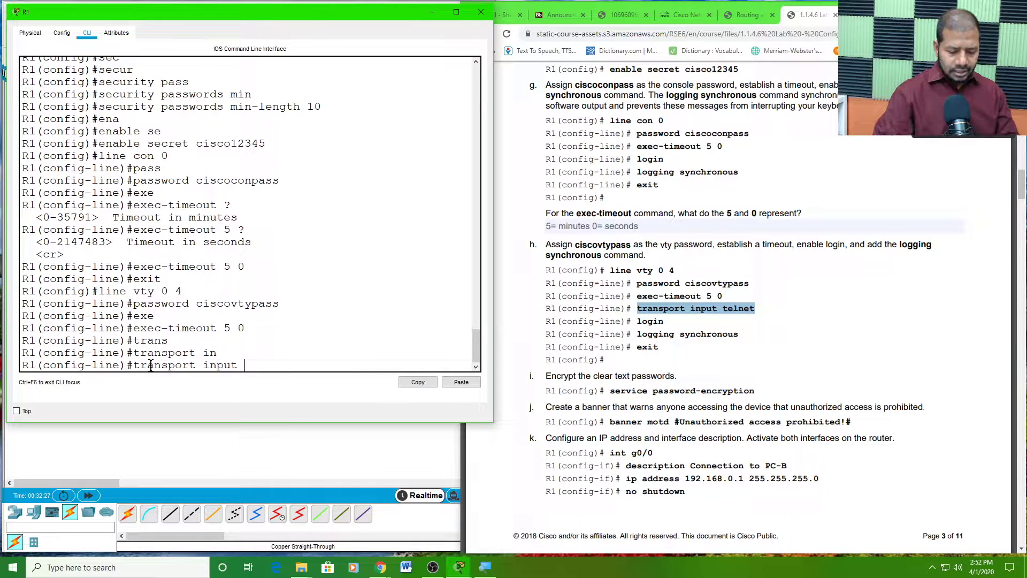
text(t)
key(Tab)
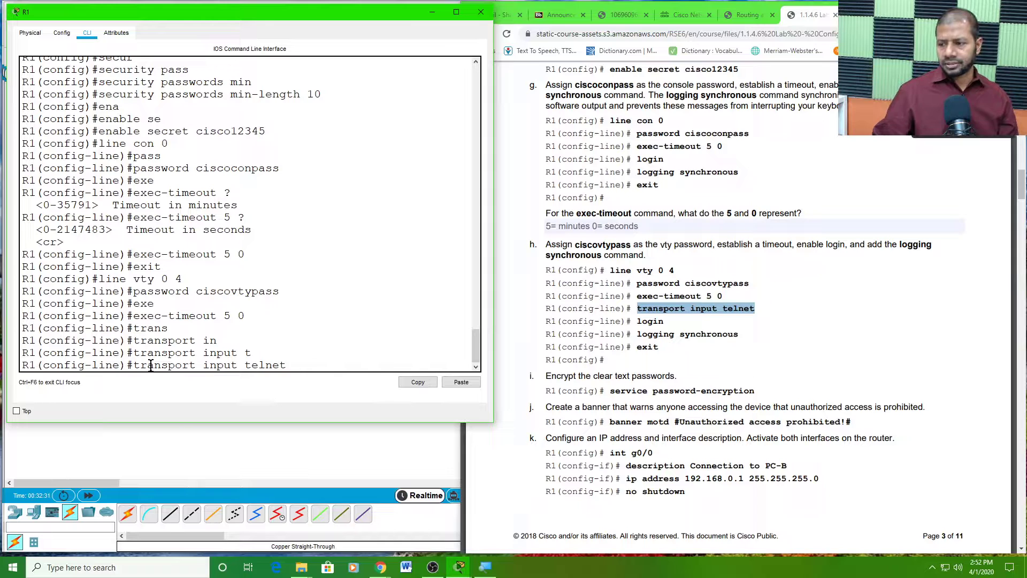
key(Return)
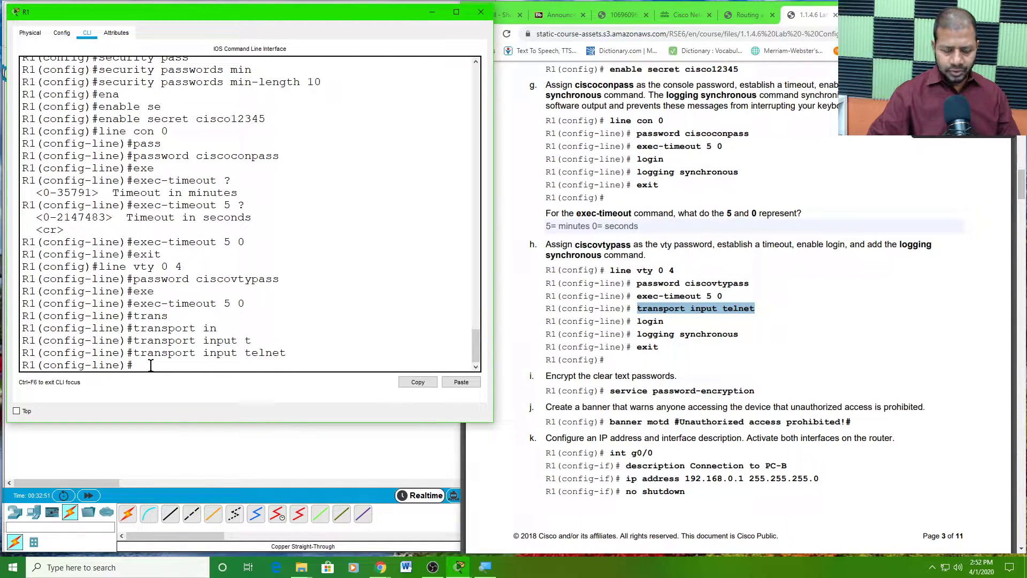
- Add login and logging synchronous to the vty lines, then exit to global configuration
text(lo)
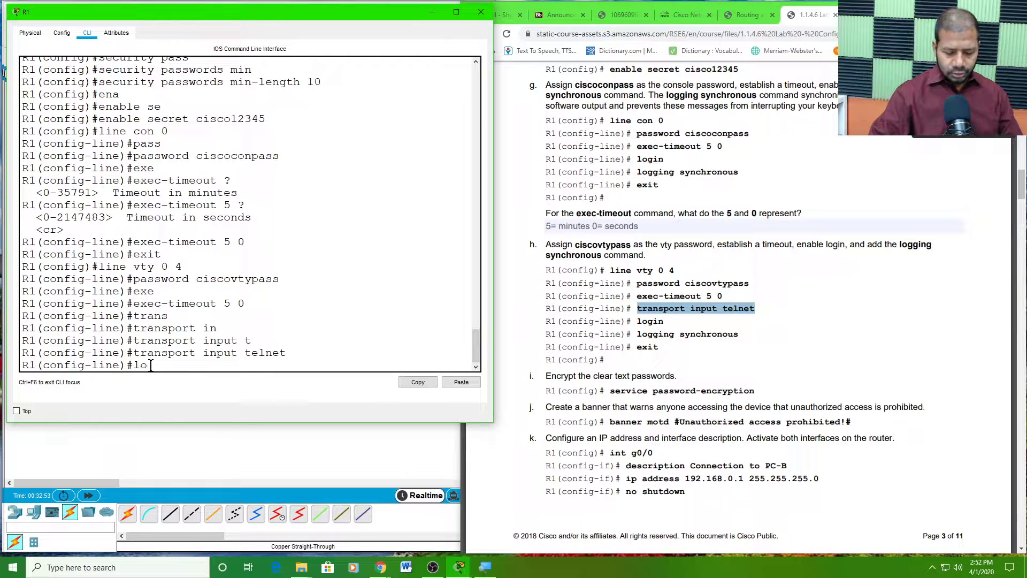
text(gin)
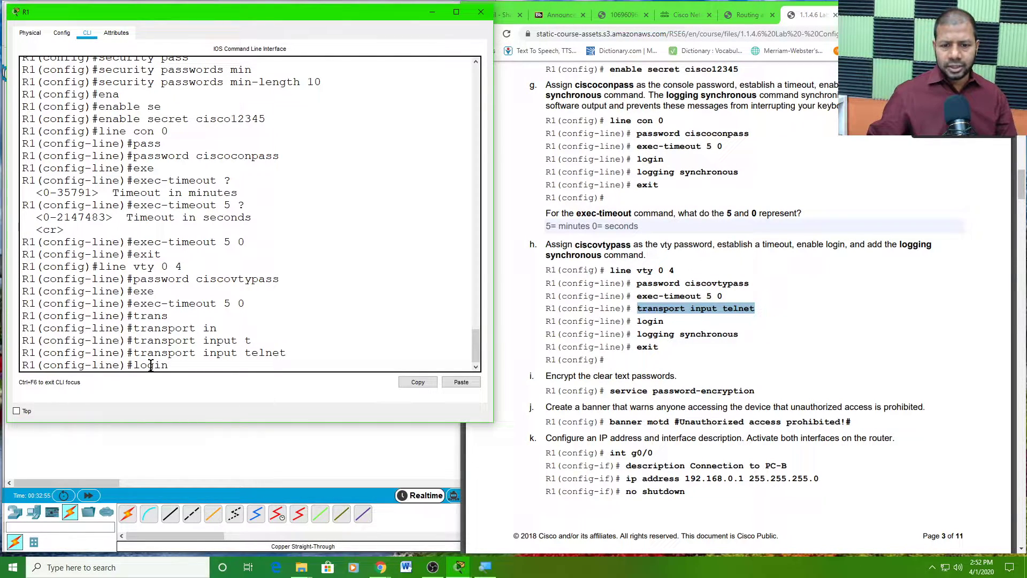
key(Return)
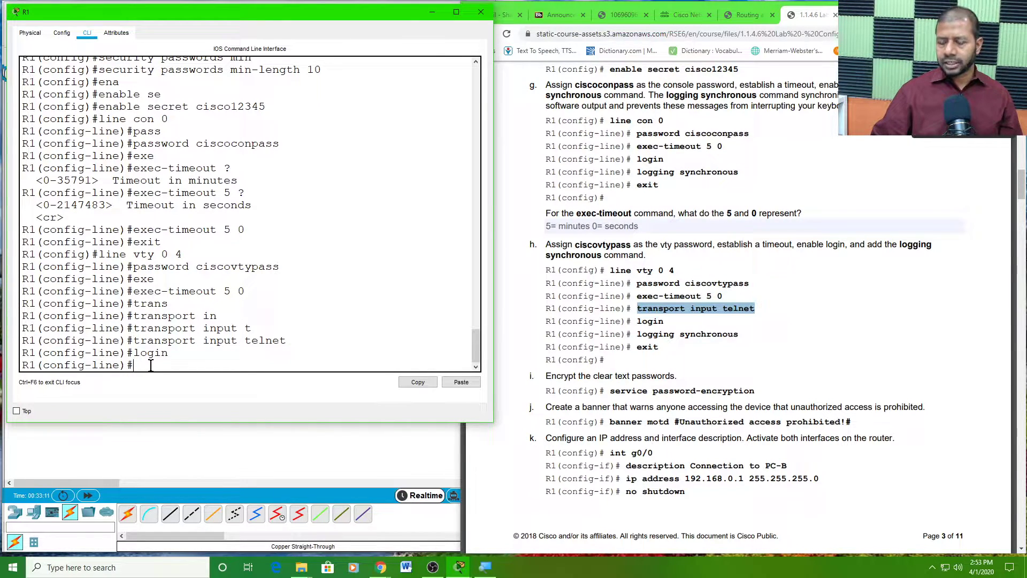
text(logging sy)
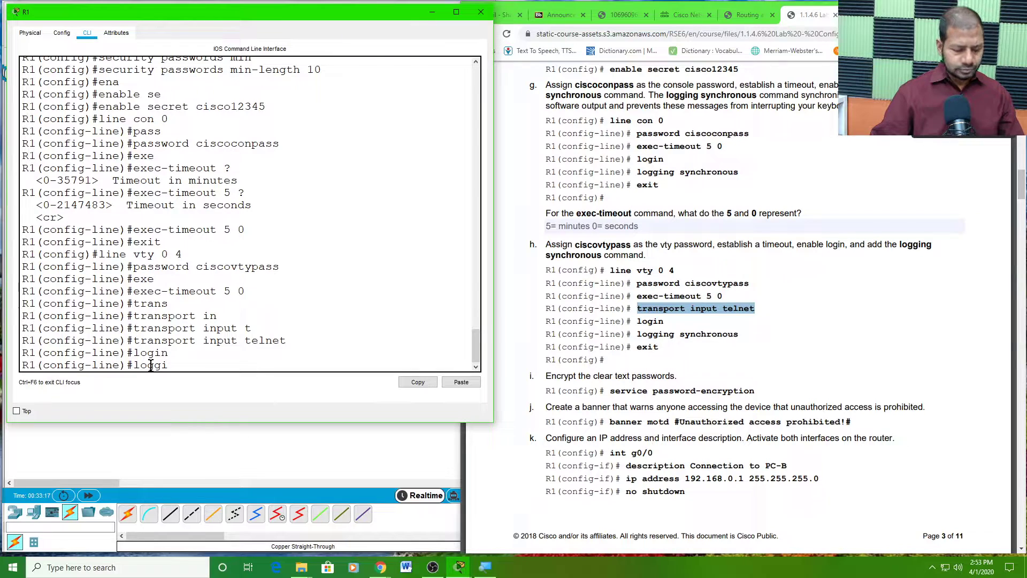
key(Tab)
text(sy)
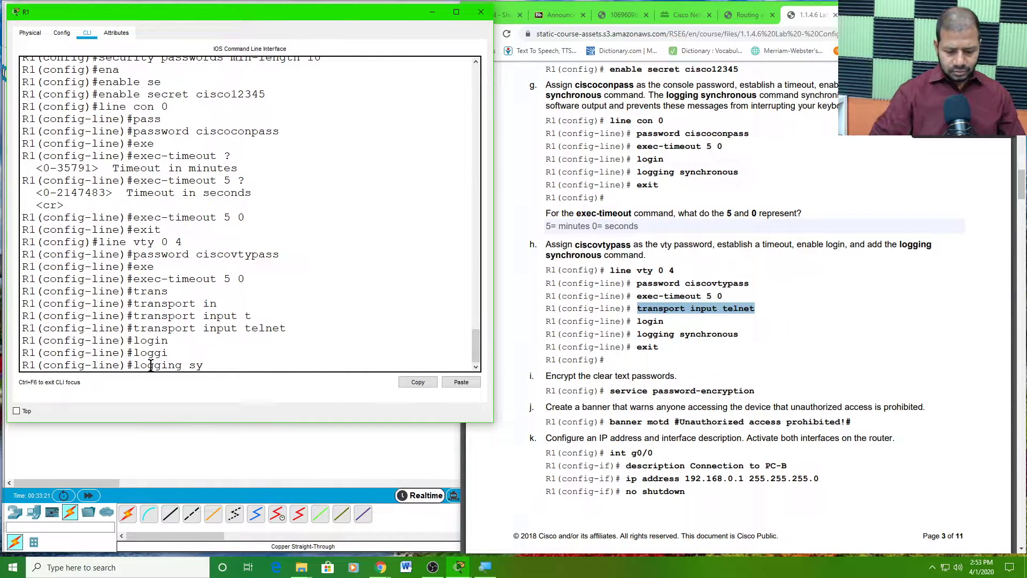
text(nchronous)
key(Tab)
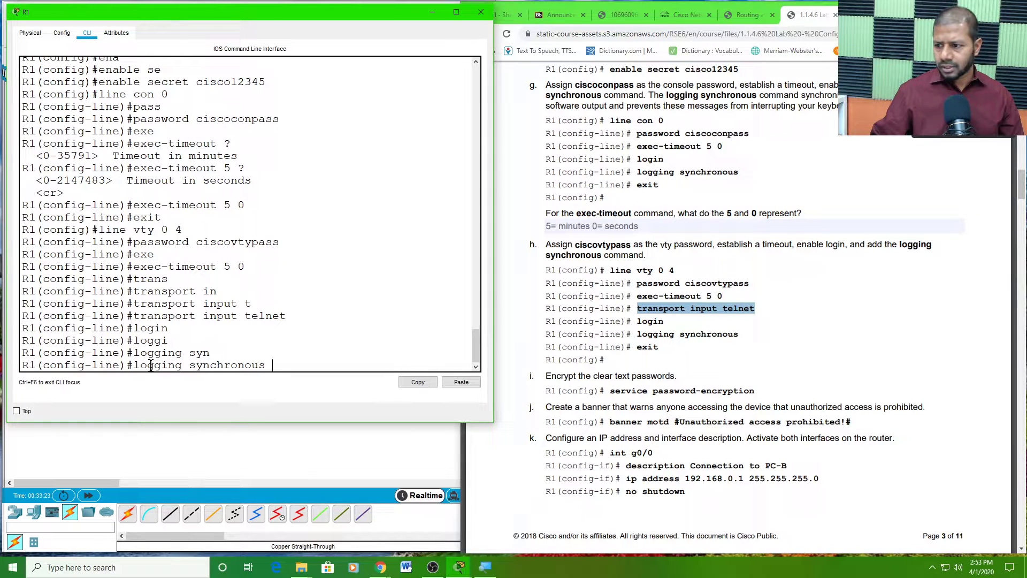
key(Return)
text(exit)
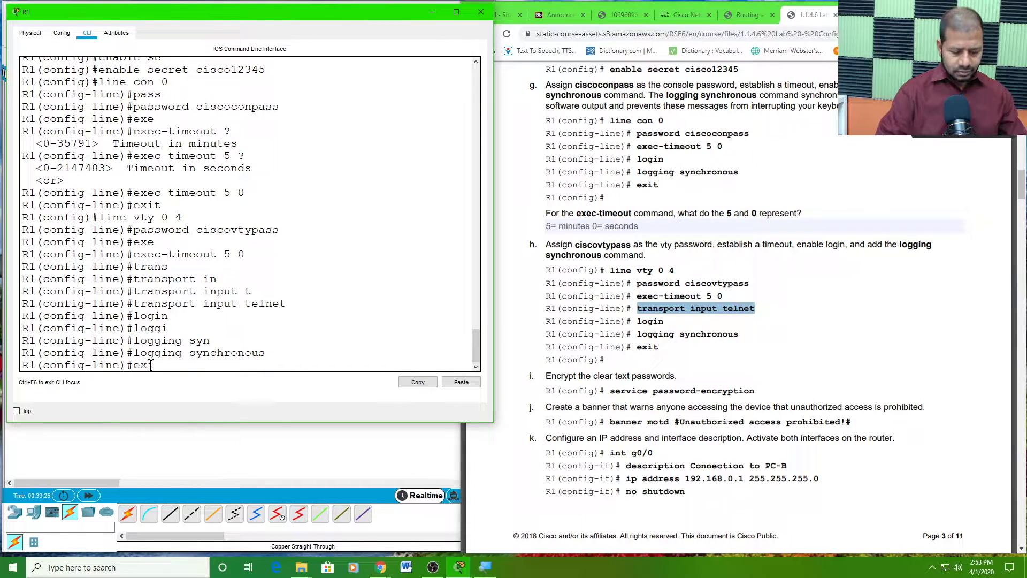
key(Return)
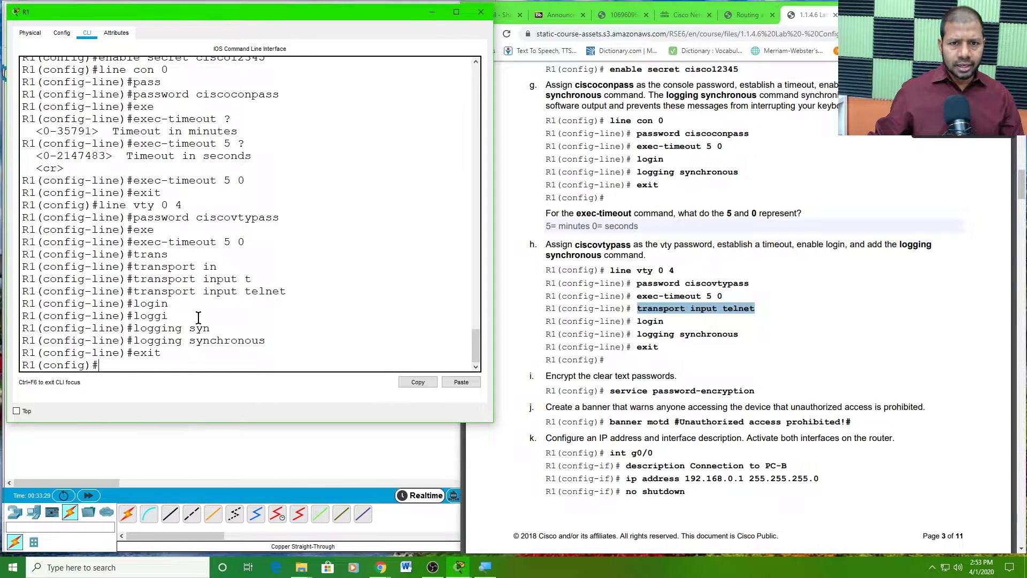
scroll(198, 317, up, 1)
scroll(199, 318, down, 1)
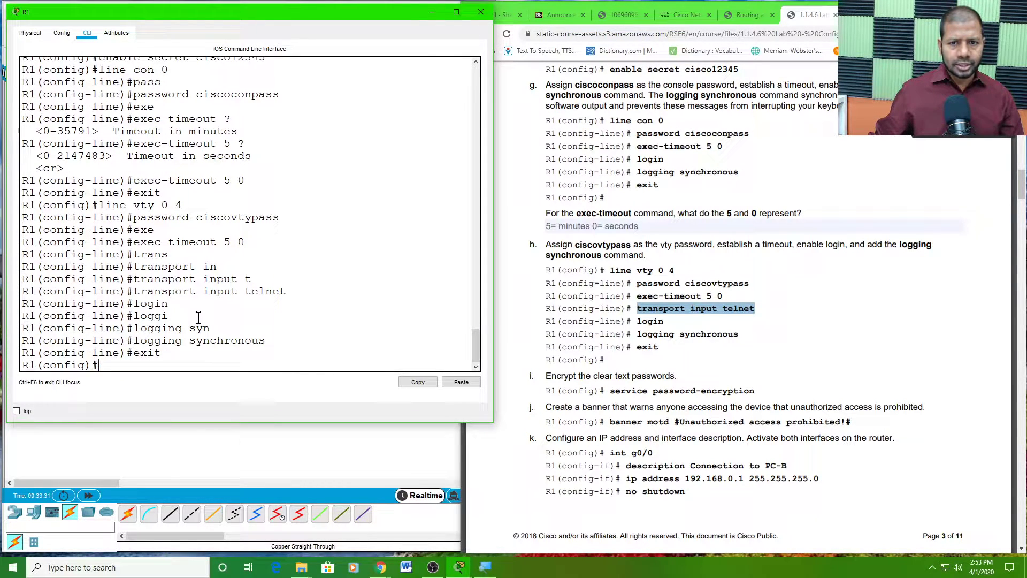
scroll(198, 318, down, 1)
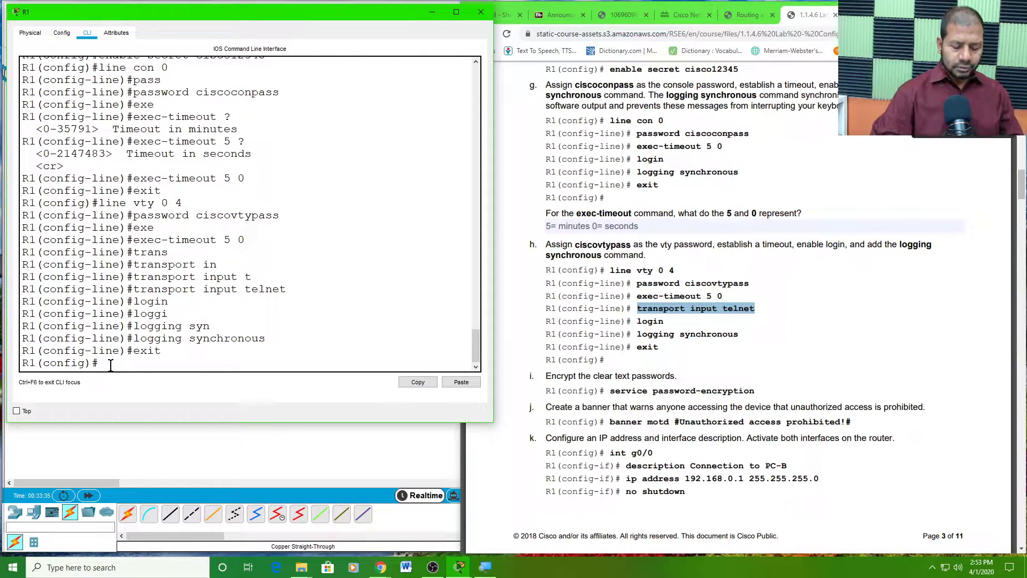
- Under line con 0, apply login and logging synchronous, then exit to global configuration
text(li)
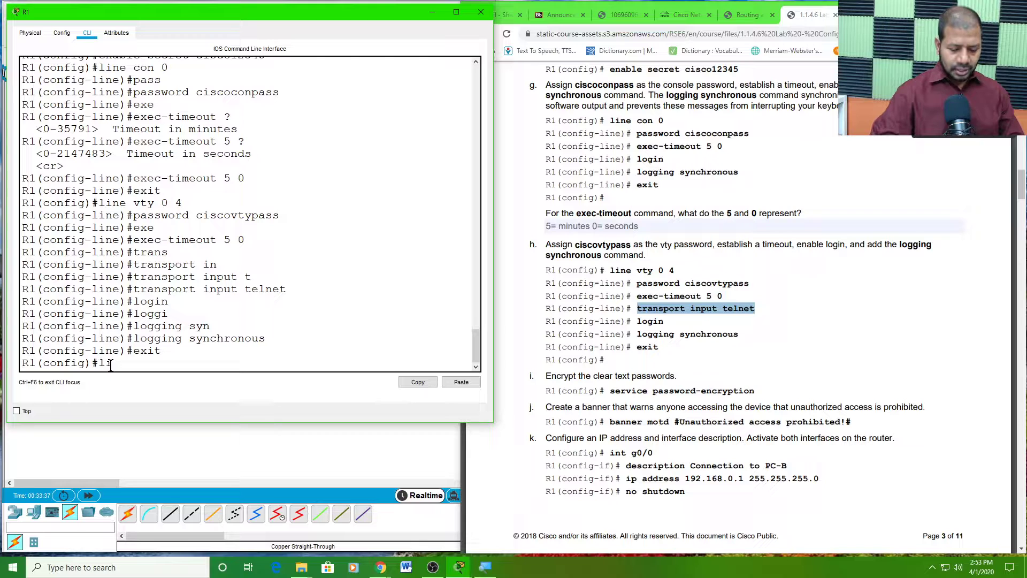
text(ne con 0)
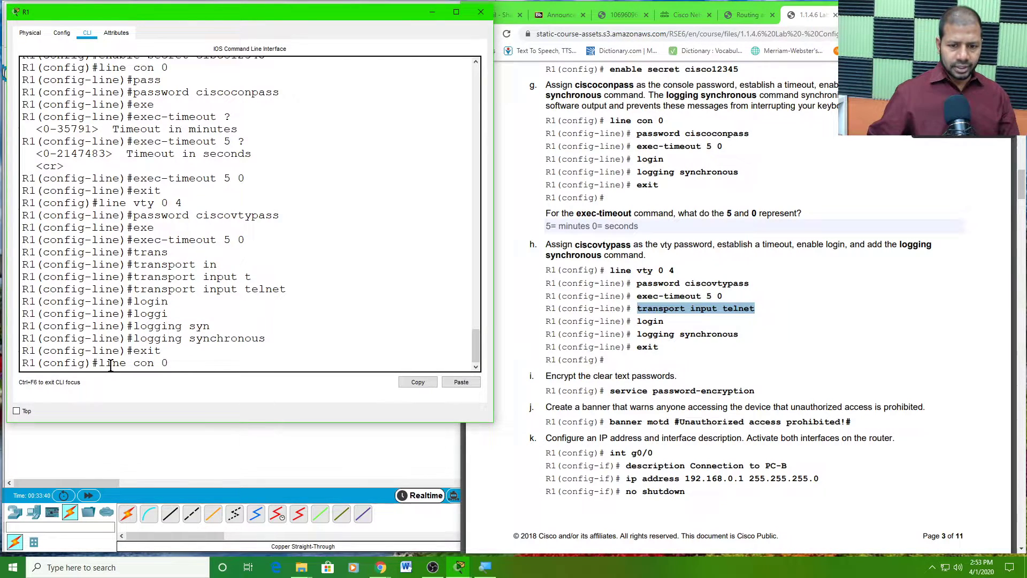
key(Return)
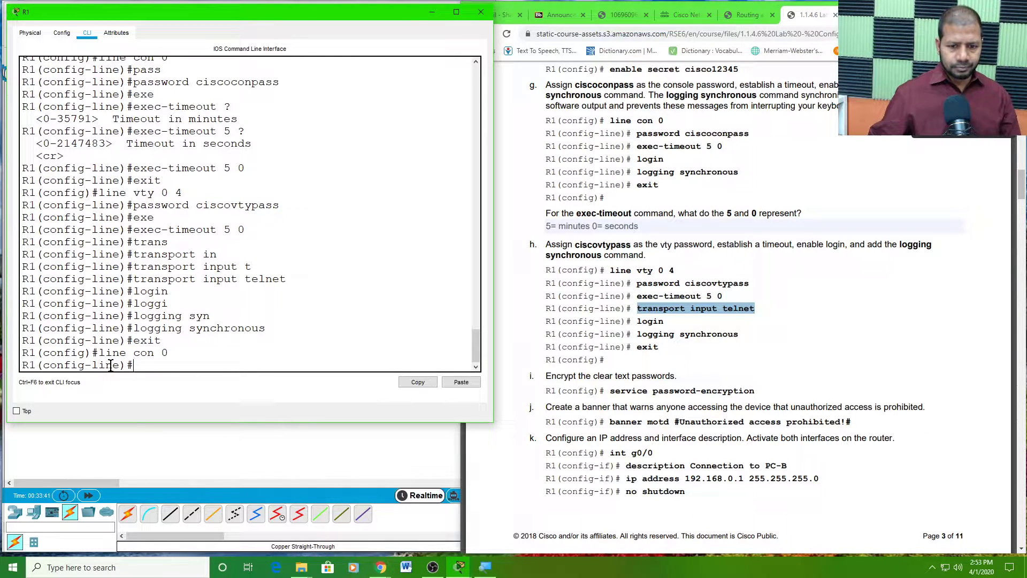
text(login)
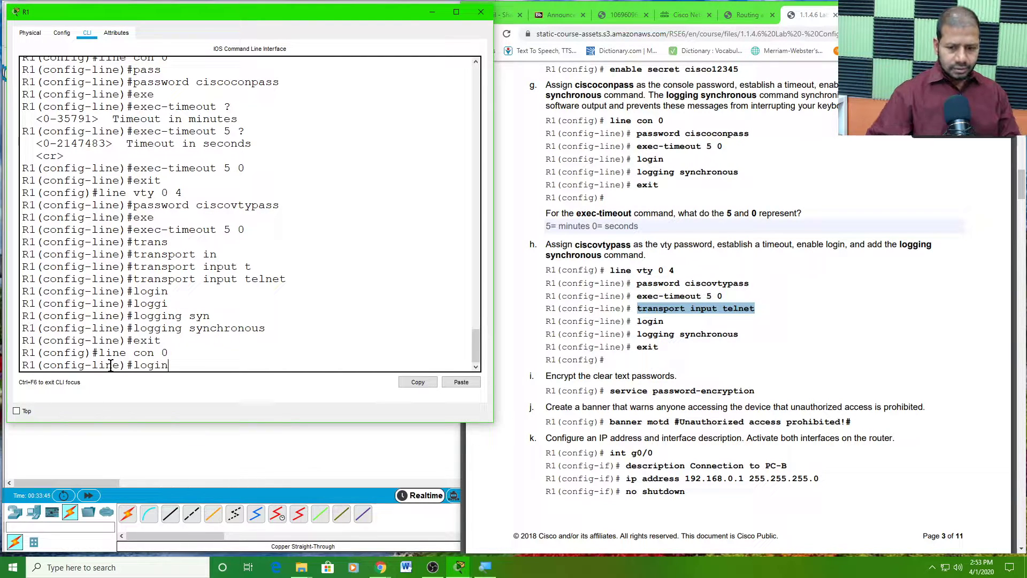
key(Return)
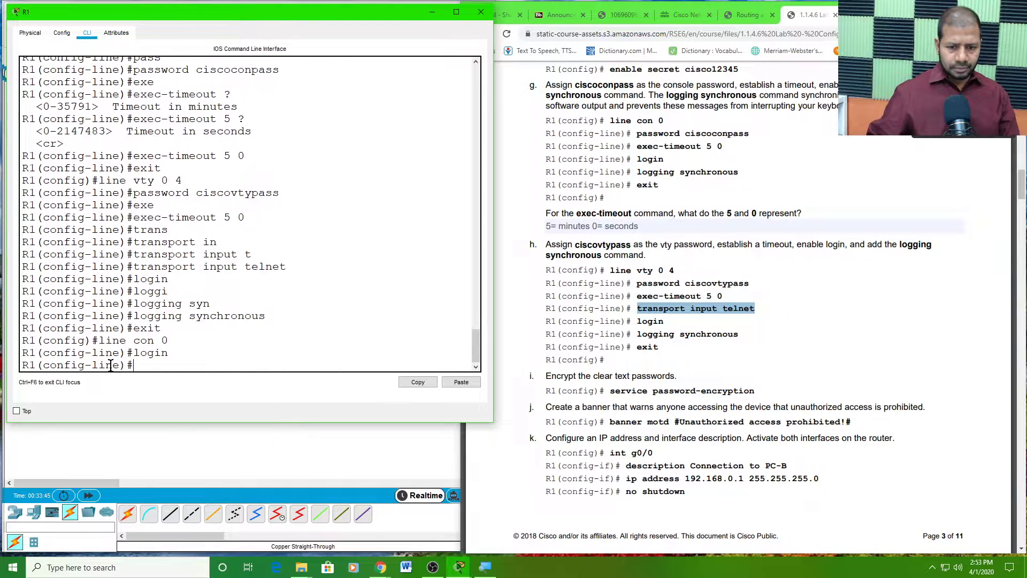
text(logg)
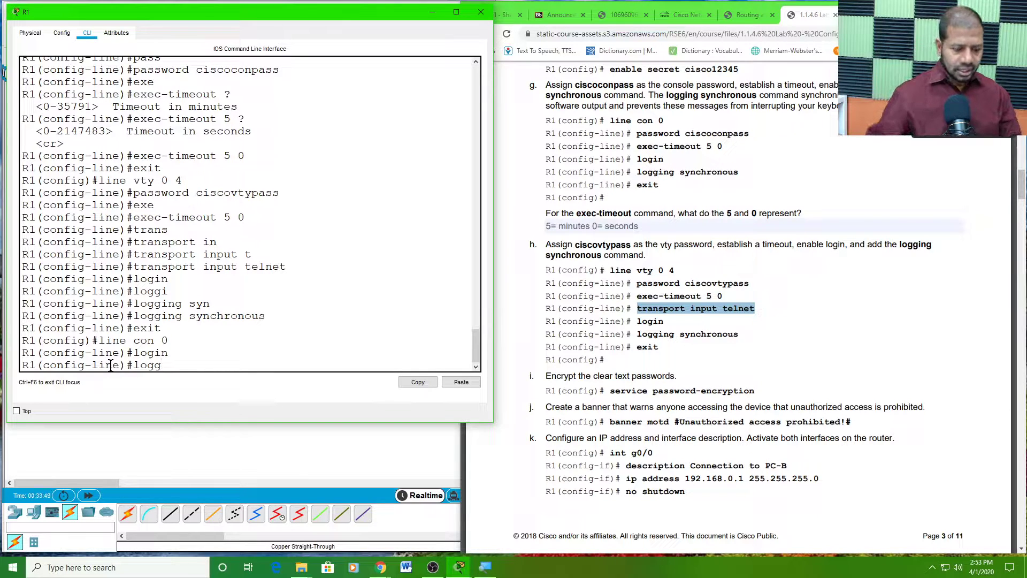
key(Tab)
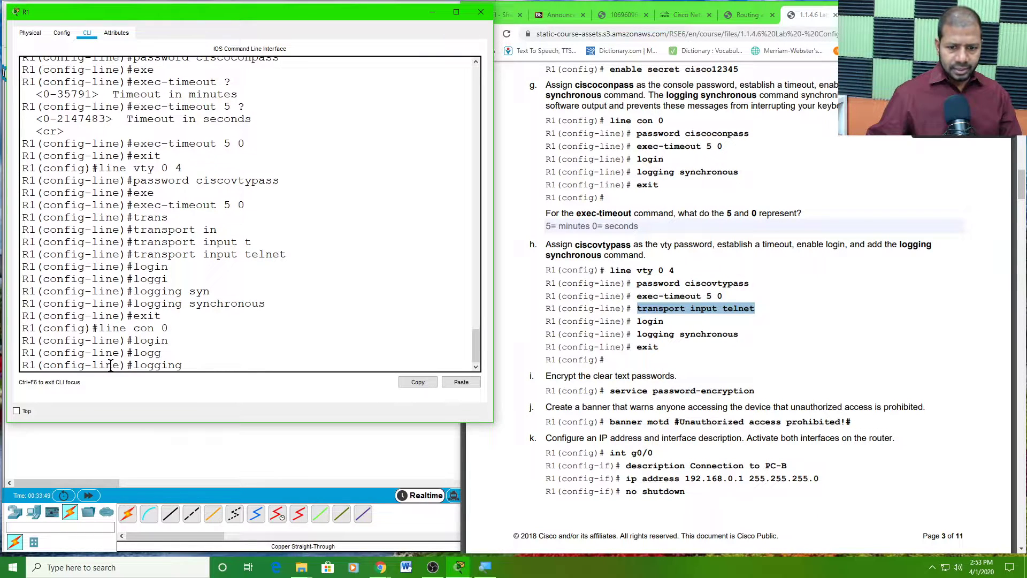
text(s)
key(Tab)
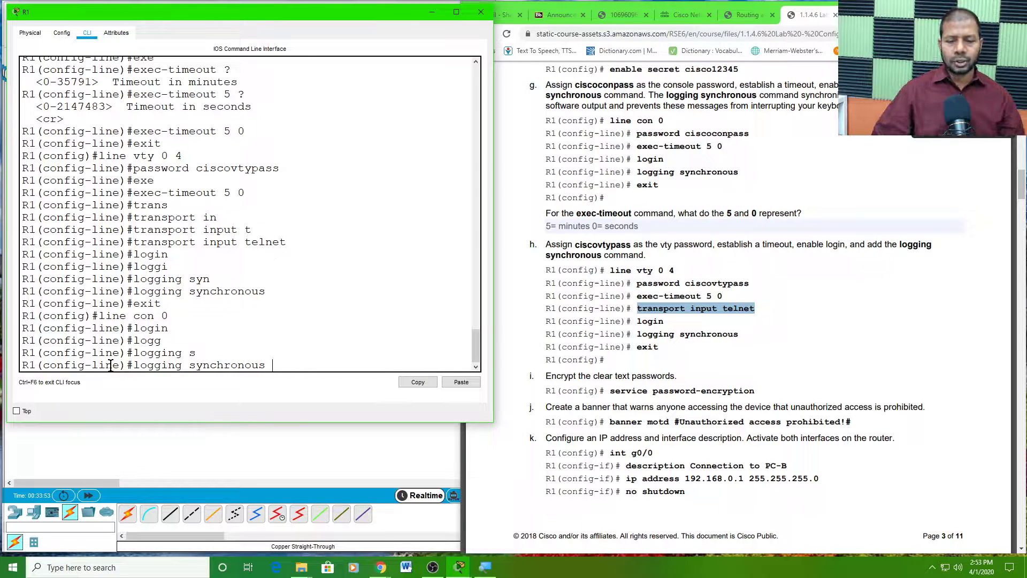
key(Return)
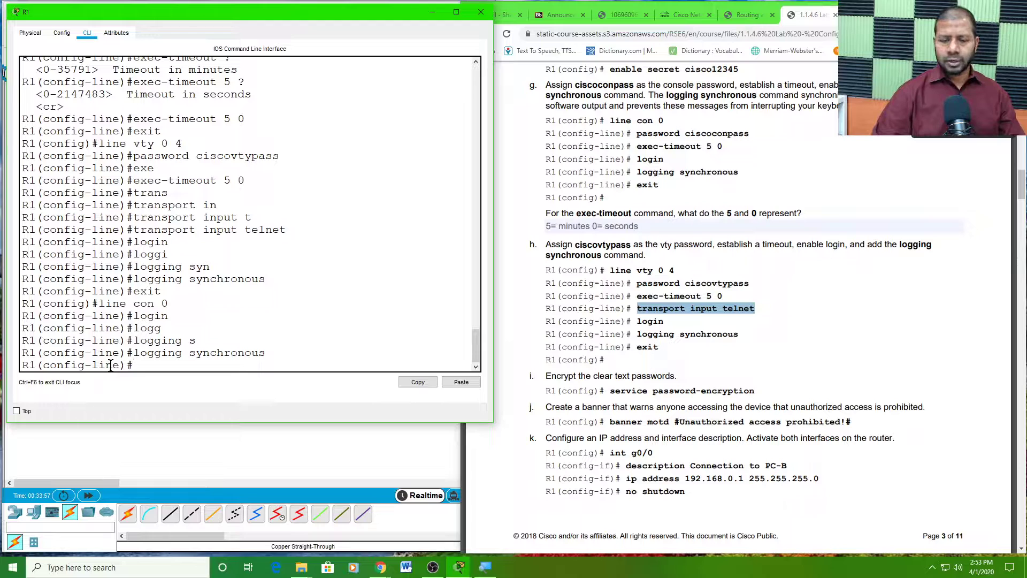
text(exit)
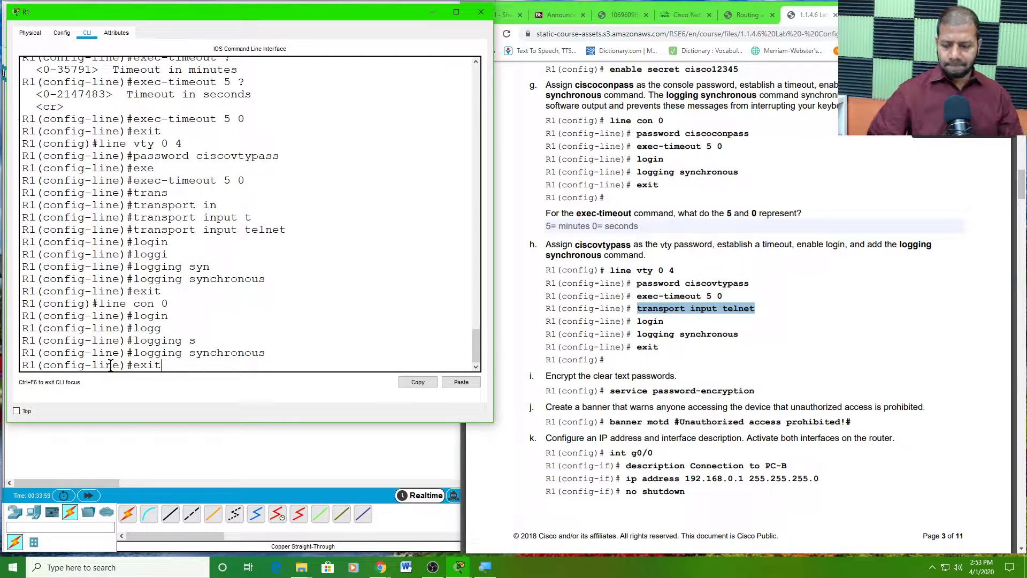
key(Return)
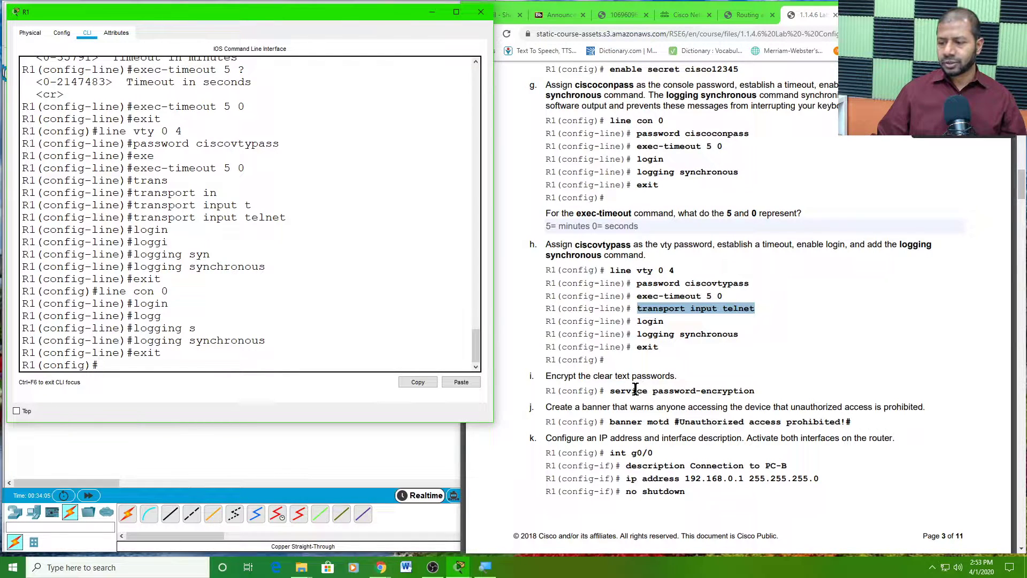
- Check step i in the lab PDF and enable service password-encryption on R1
click(615, 389)
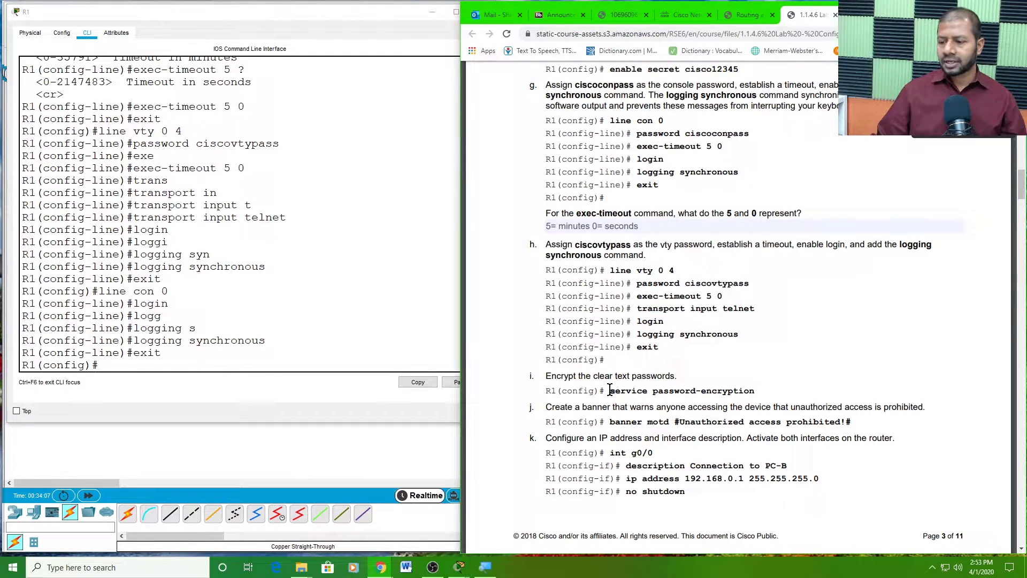
drag(615, 389, 651, 395)
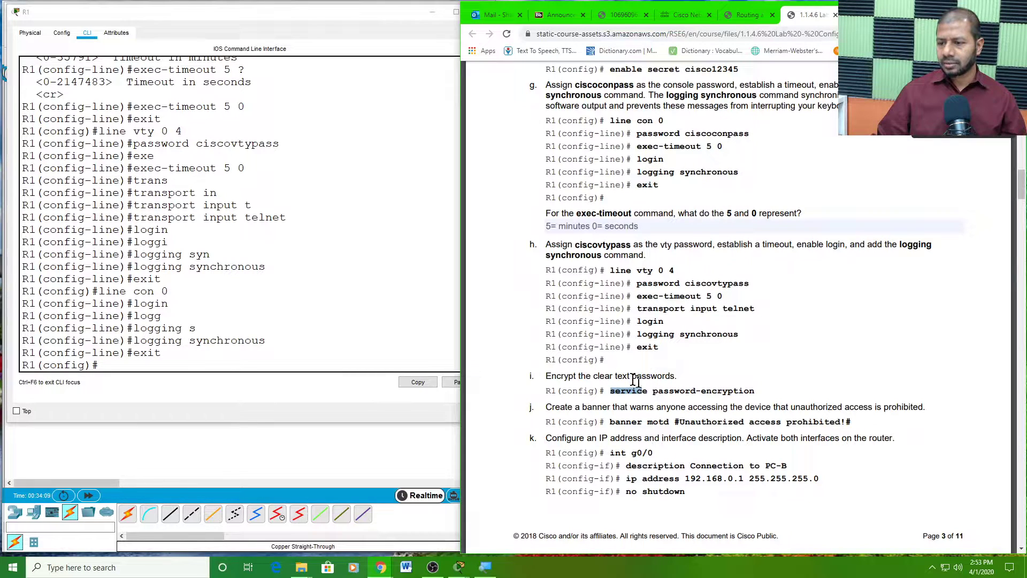
drag(759, 393, 611, 389)
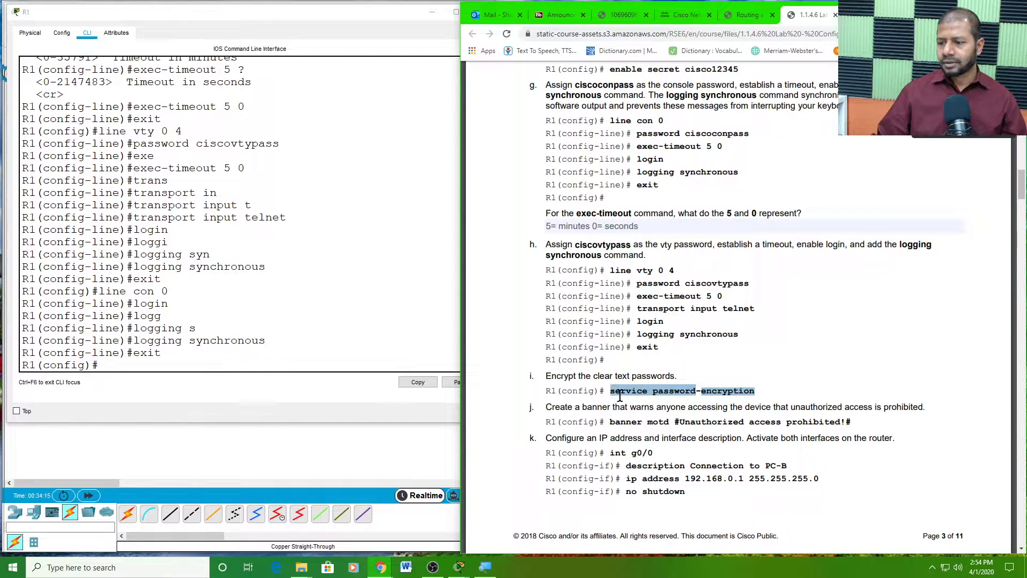
click(115, 364)
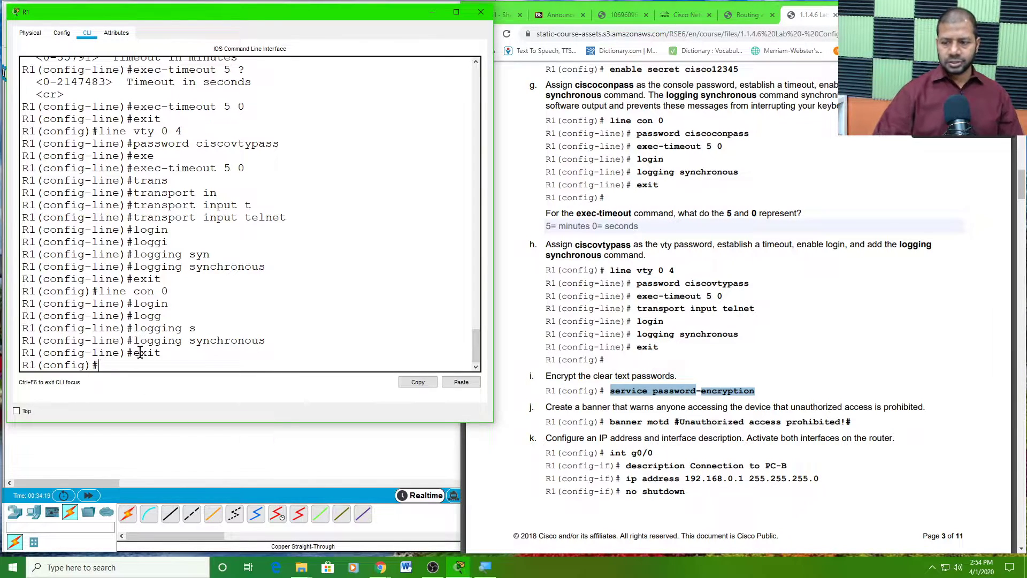
text(service)
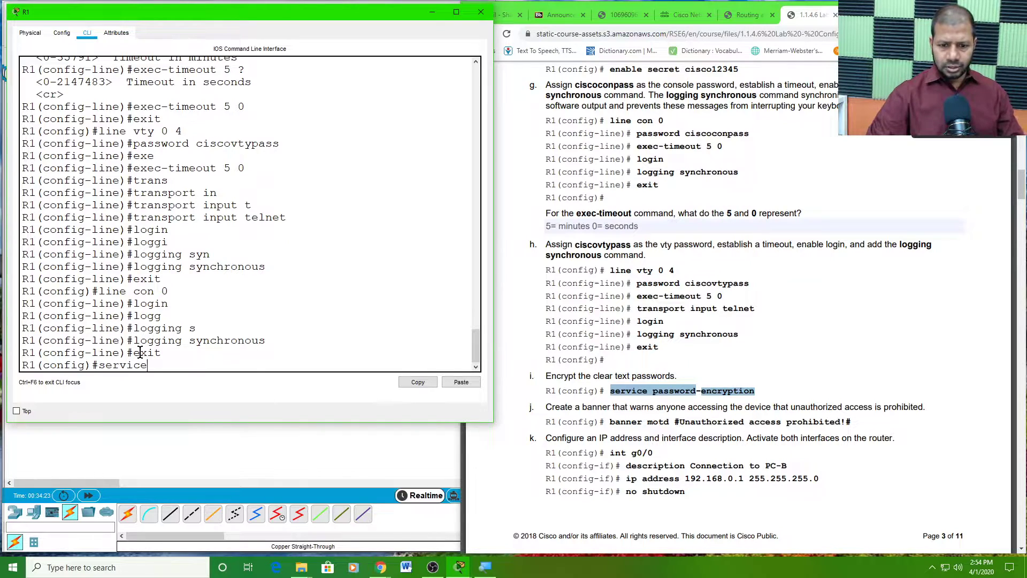
text( p)
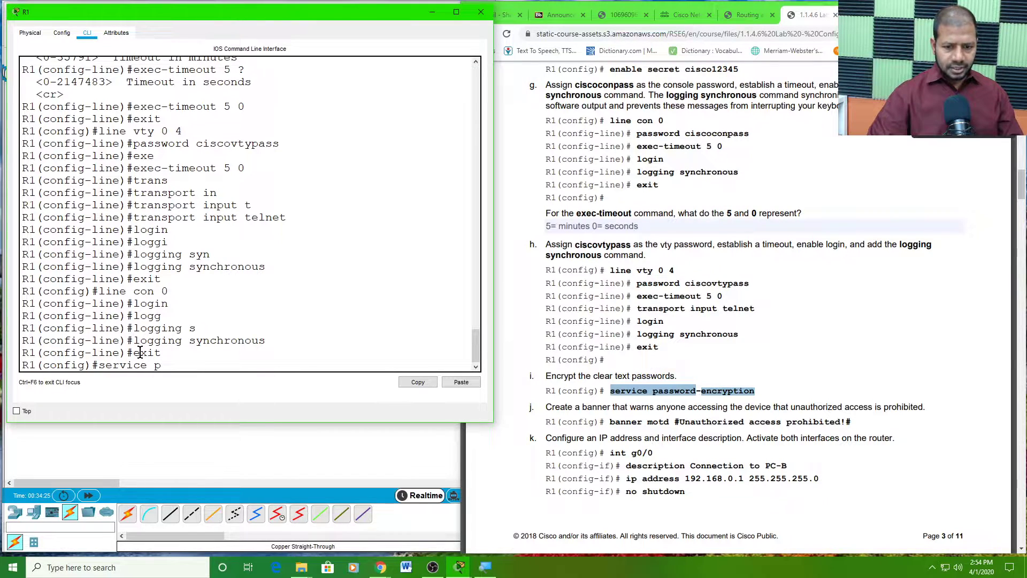
key(Tab)
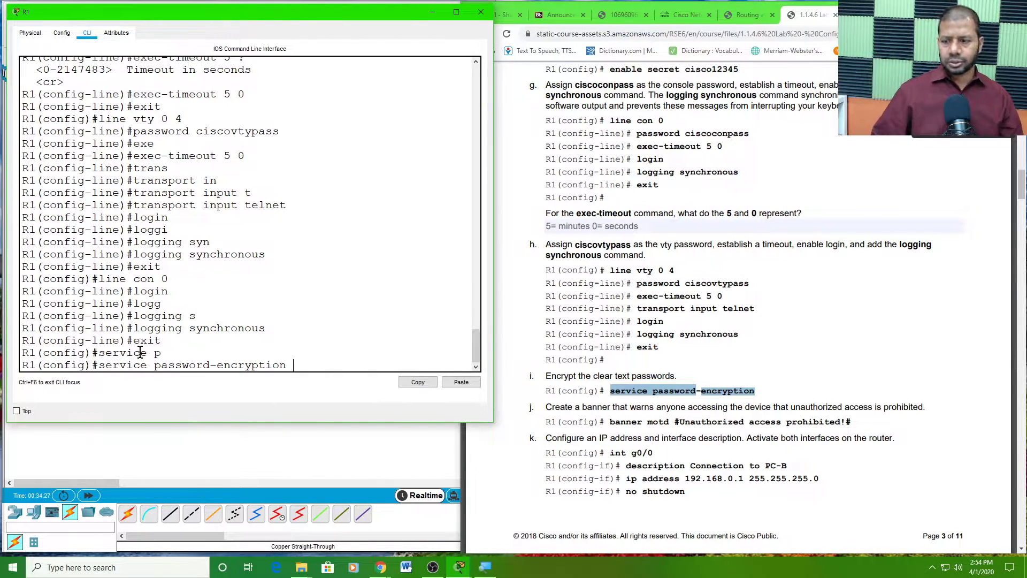
key(Return)
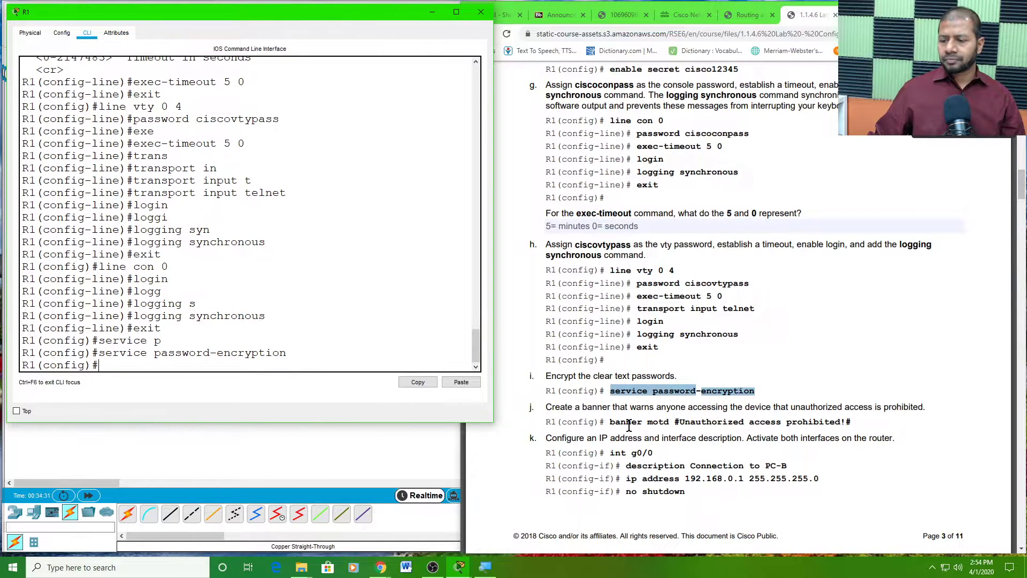
- Scroll the lab PDF to step j and highlight parts of the banner motd line
scroll(629, 425, down, 1)
scroll(629, 425, down, 5)
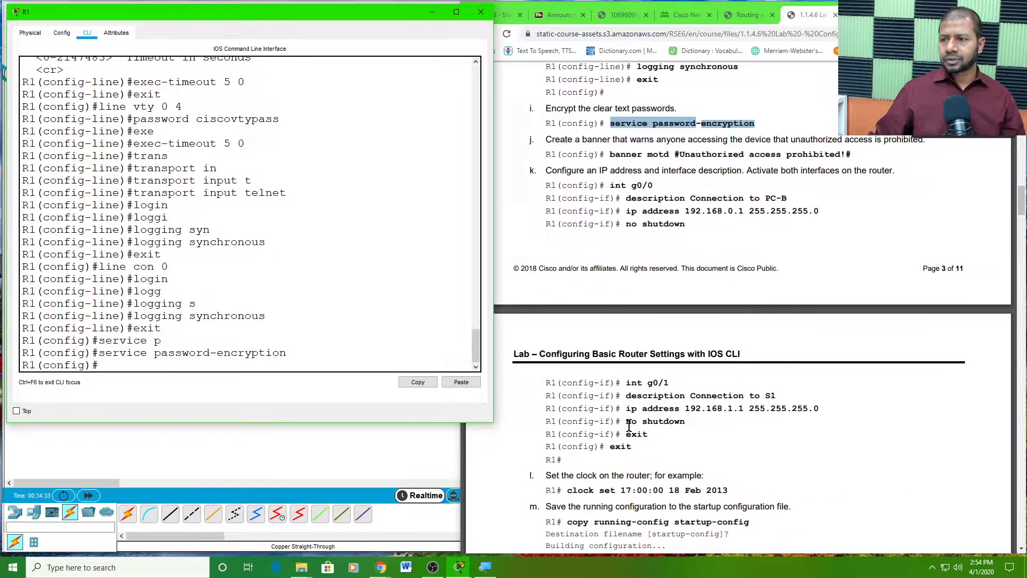
scroll(627, 424, up, 1)
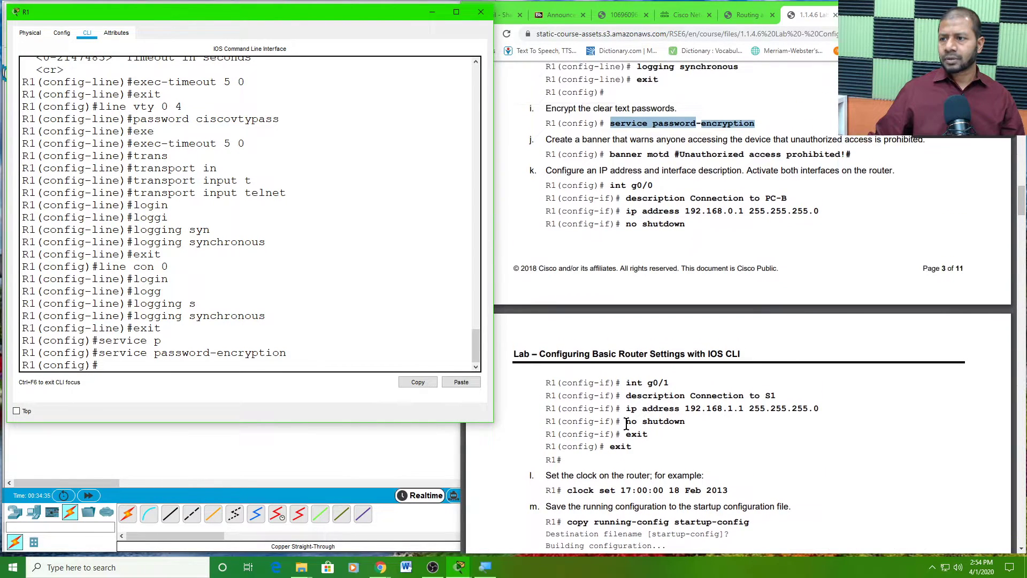
click(630, 154)
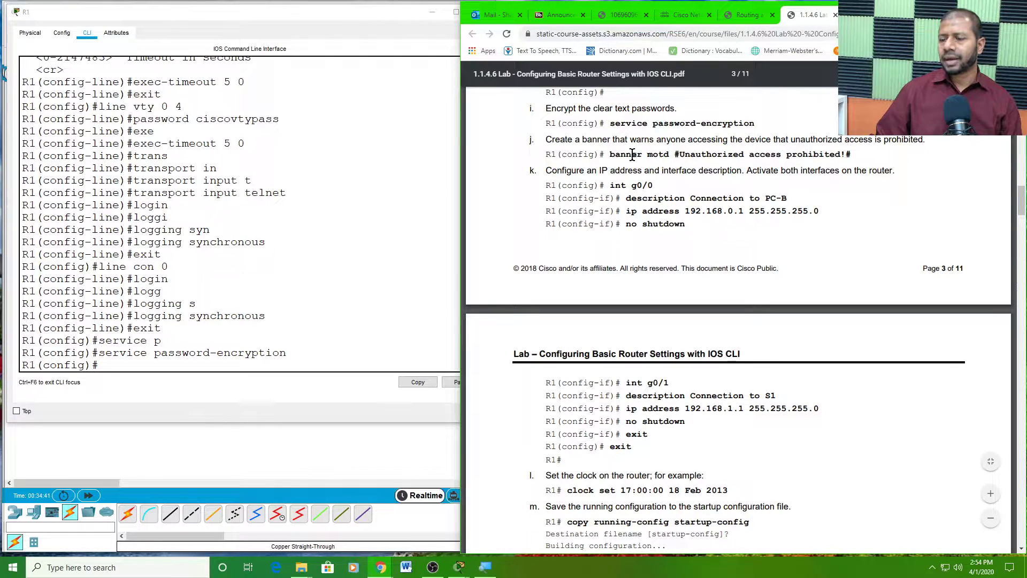
drag(609, 155, 680, 154)
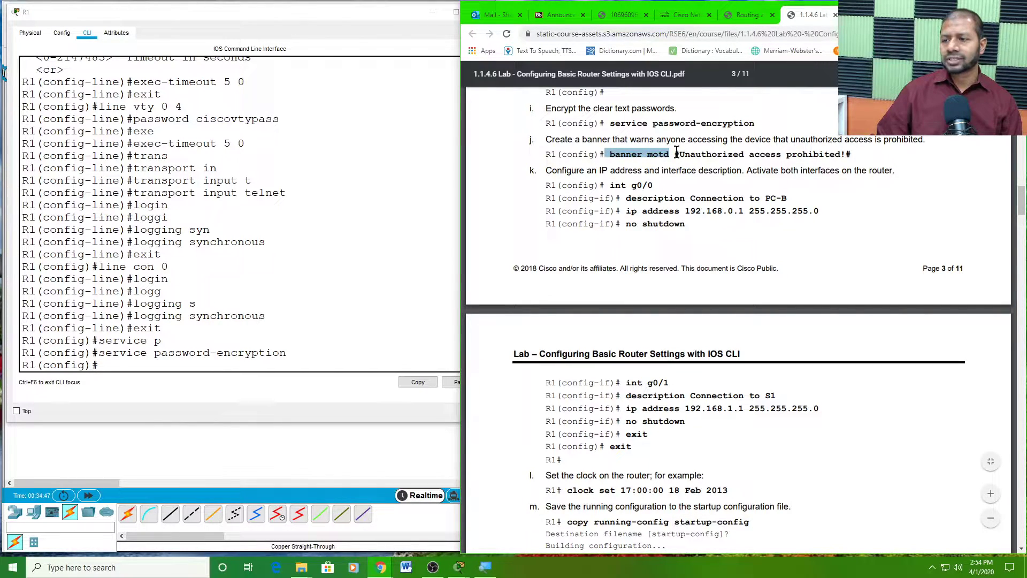
click(676, 153)
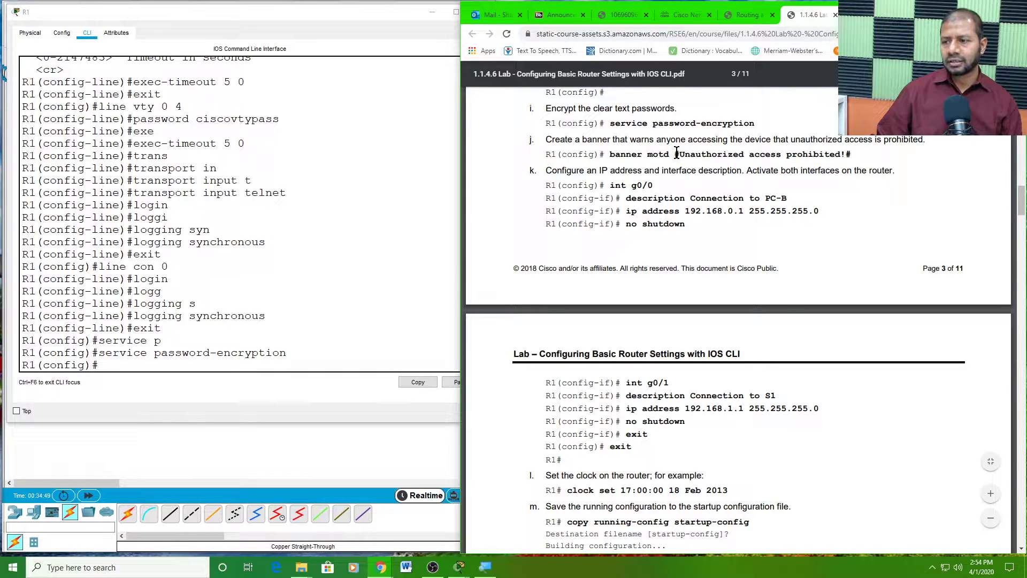
drag(677, 153, 852, 154)
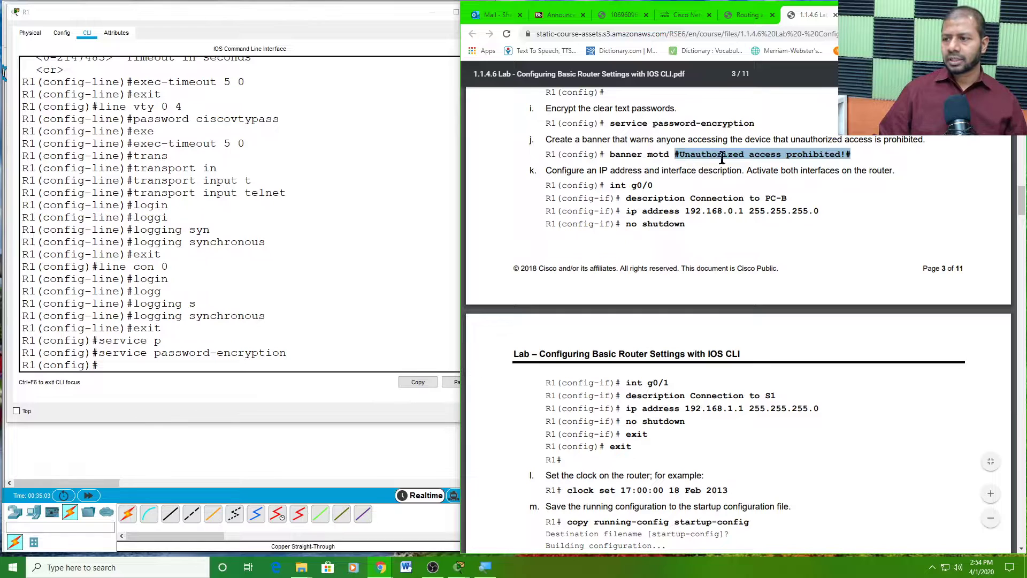
click(832, 156)
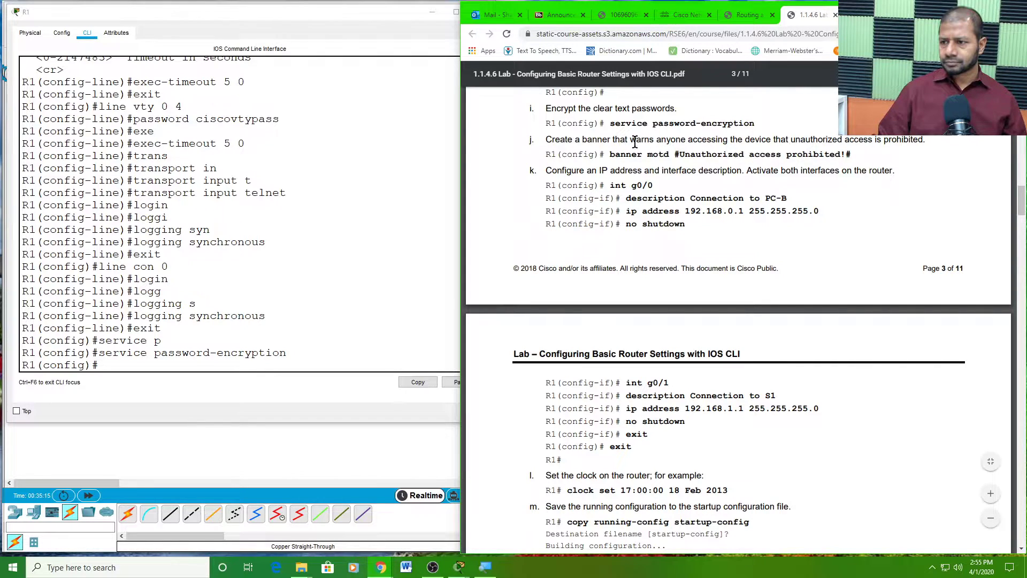
- Select the full 'banner motd #Unauthorized access prohibited!#' line and copy it
drag(610, 154, 852, 153)
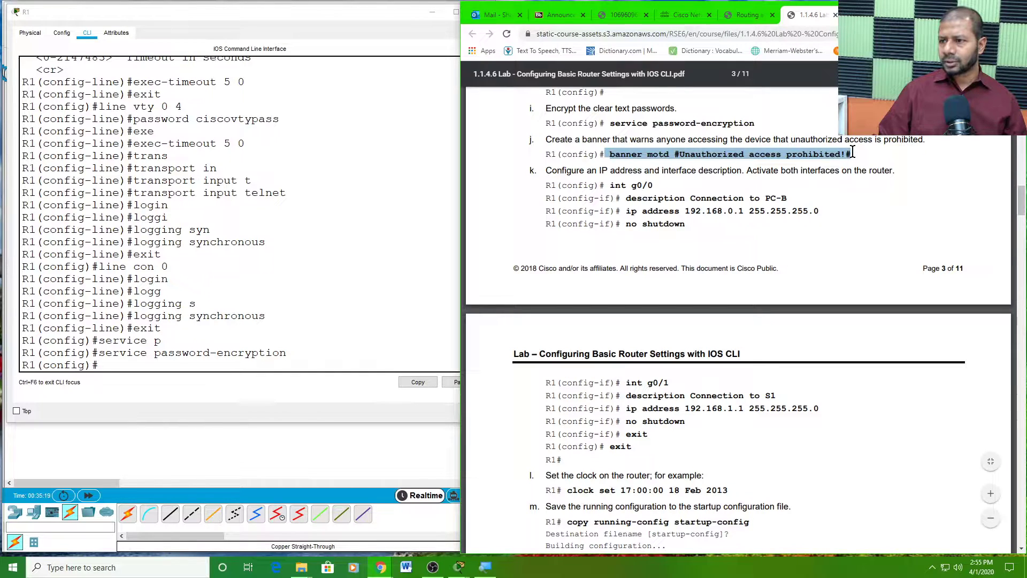
click(850, 152)
drag(851, 153, 612, 154)
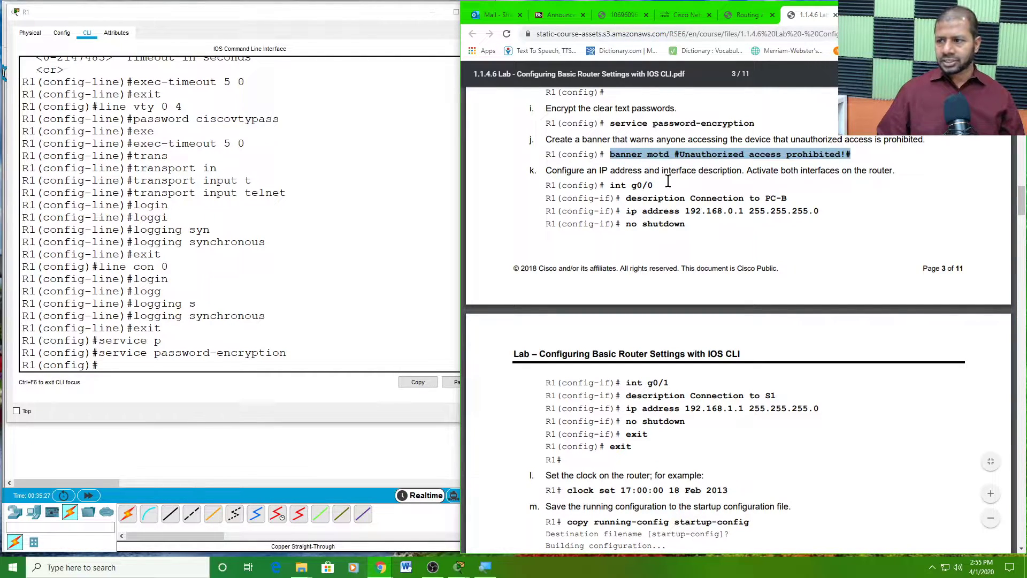
right_click(711, 154)
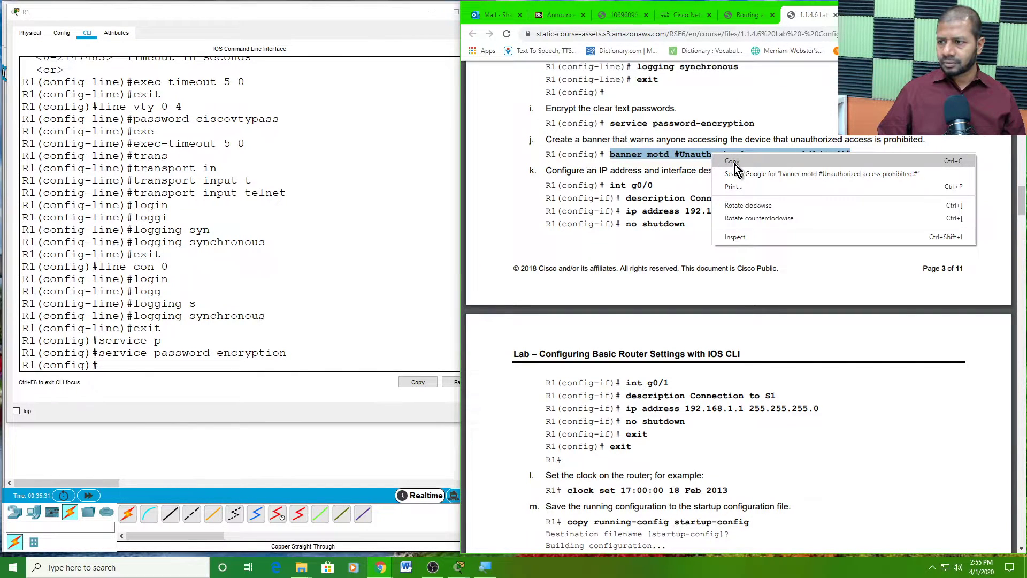
click(734, 162)
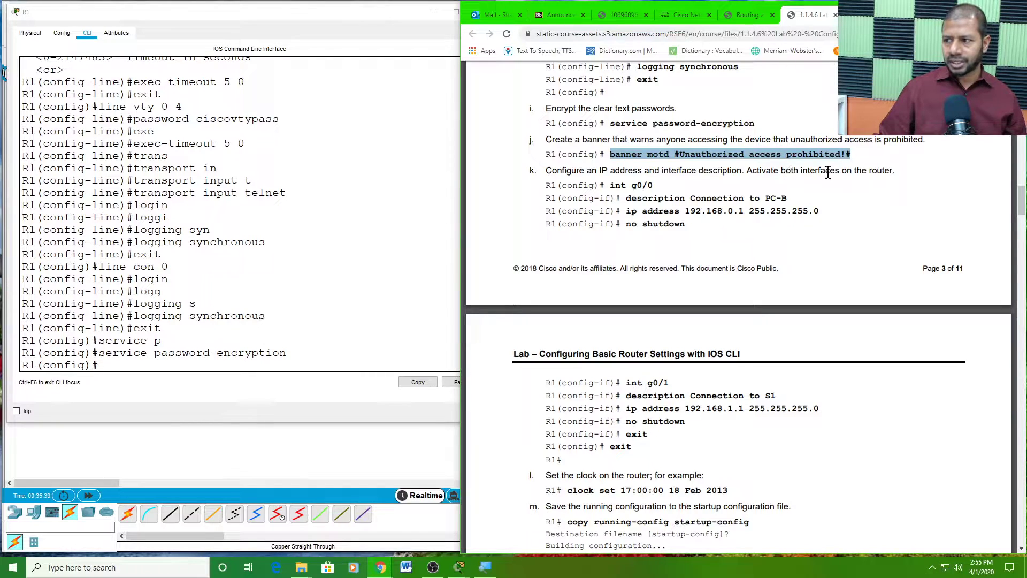
- Paste the banner motd #Unauthorized access prohibited!# command into R1's CLI and run it
click(112, 361)
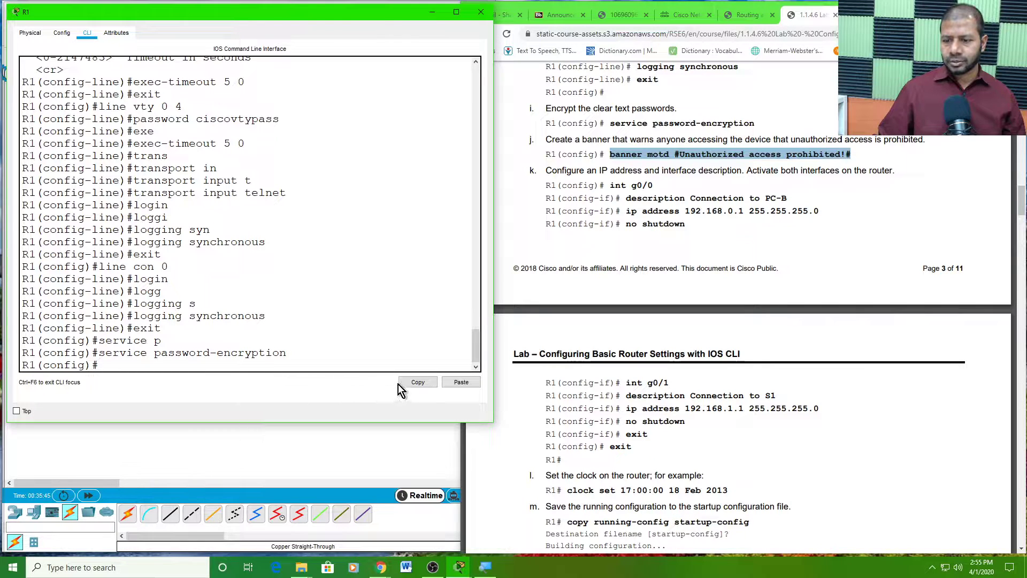
click(459, 382)
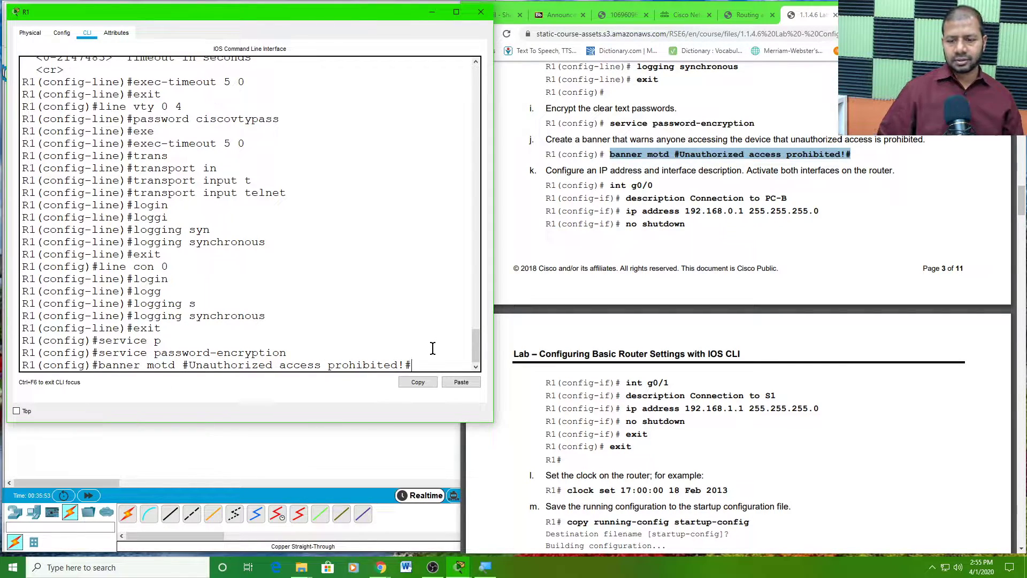
key(Return)
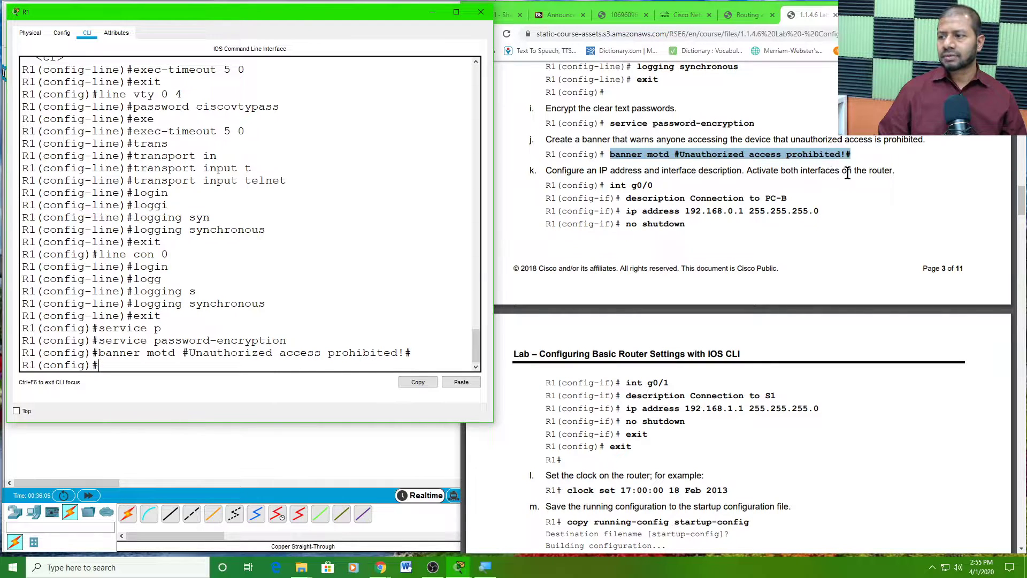
- Review step k's interface g0/0 and g0/1 commands in the lab PDF
click(617, 185)
drag(611, 185, 653, 185)
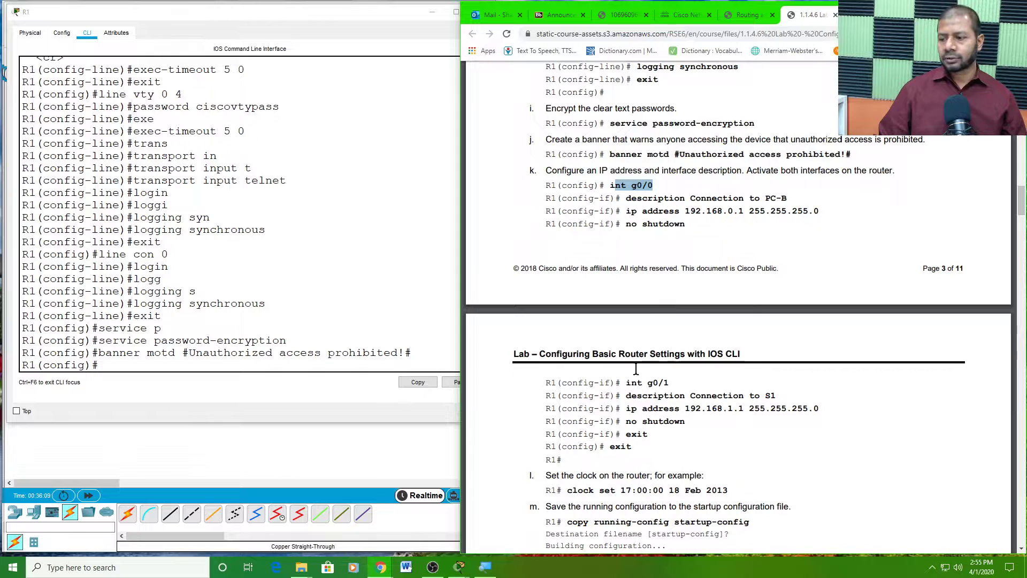
drag(626, 374, 670, 372)
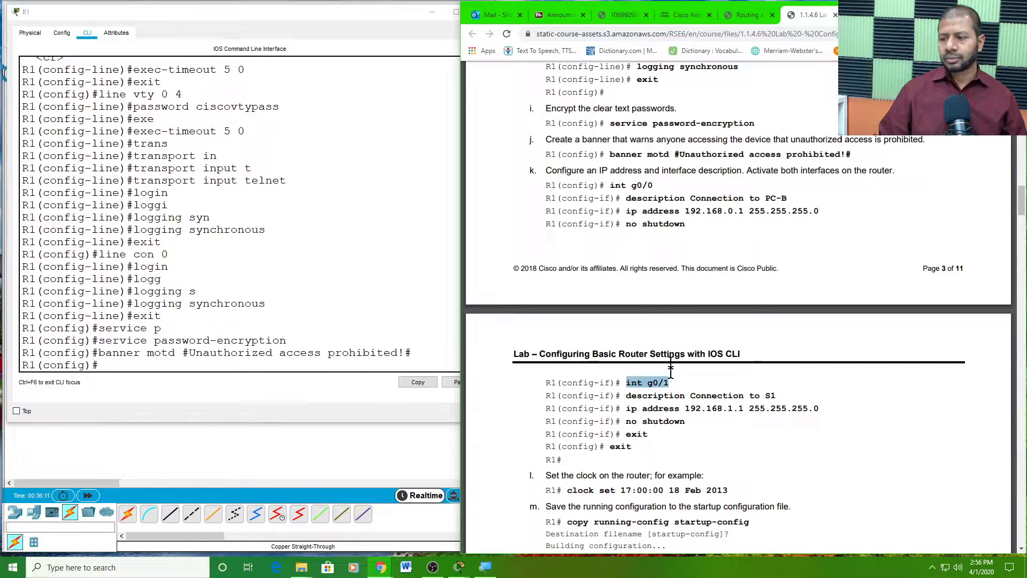
drag(629, 198, 785, 202)
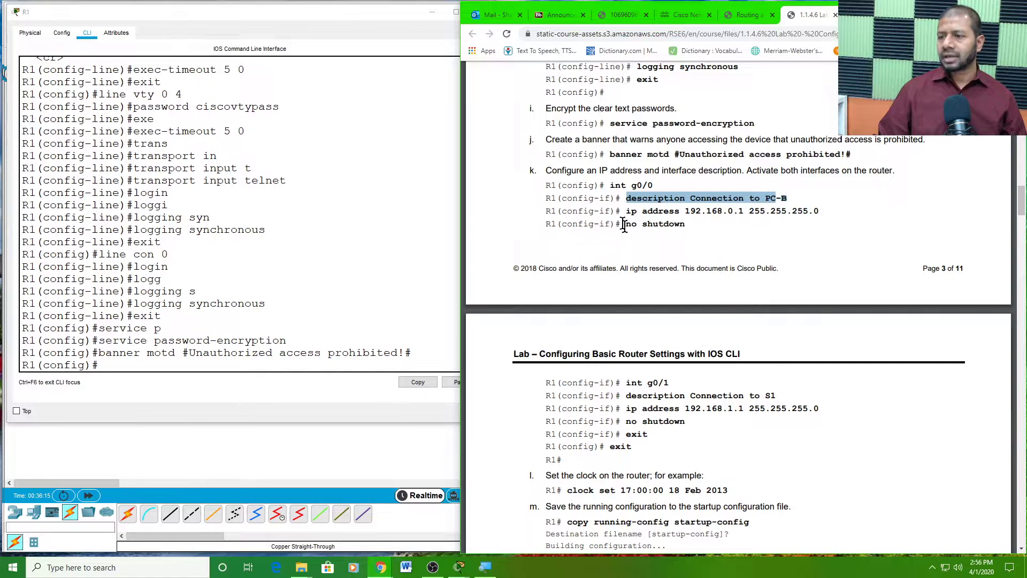
drag(629, 211, 827, 218)
drag(689, 225, 630, 225)
click(627, 243)
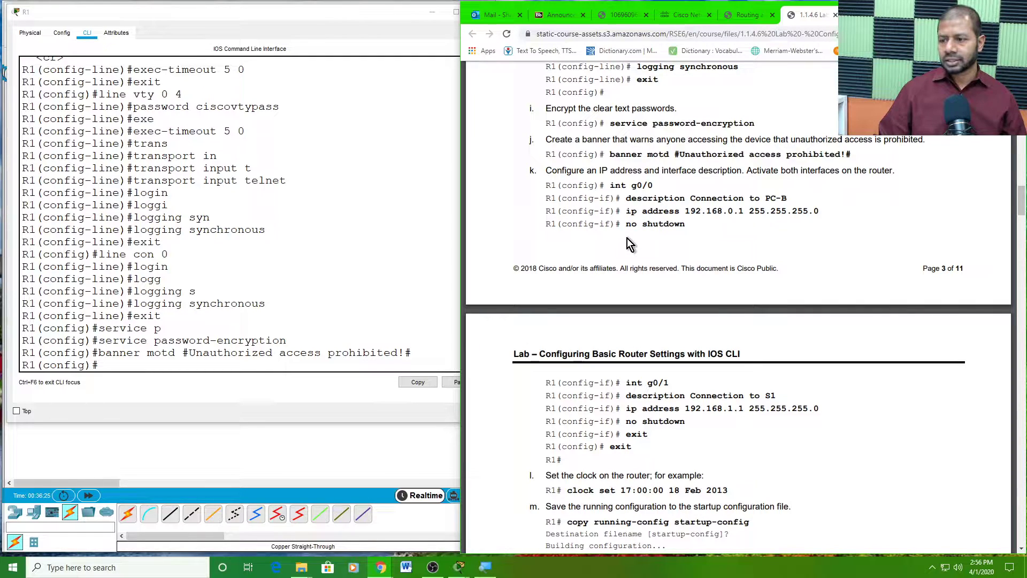
- On R1, enter interface g0/0 and set its description to 'Connection to PC-B'
click(111, 359)
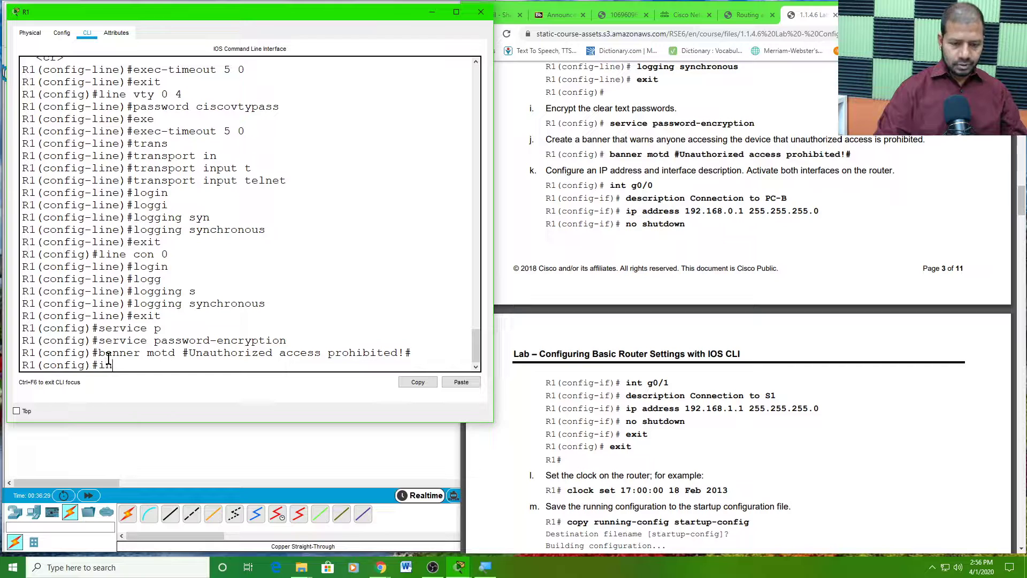
text(int g0)
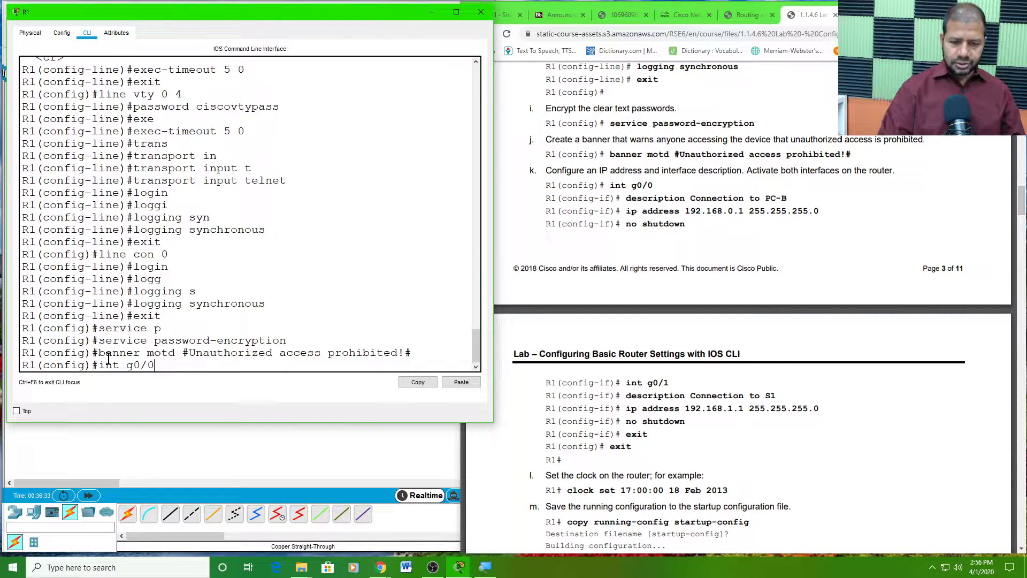
text(/0)
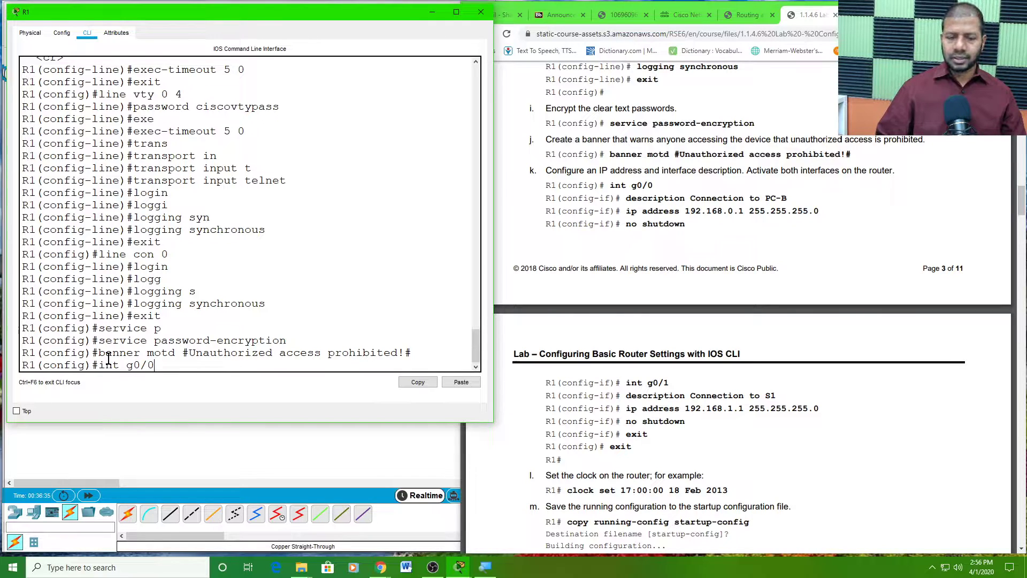
key(Return)
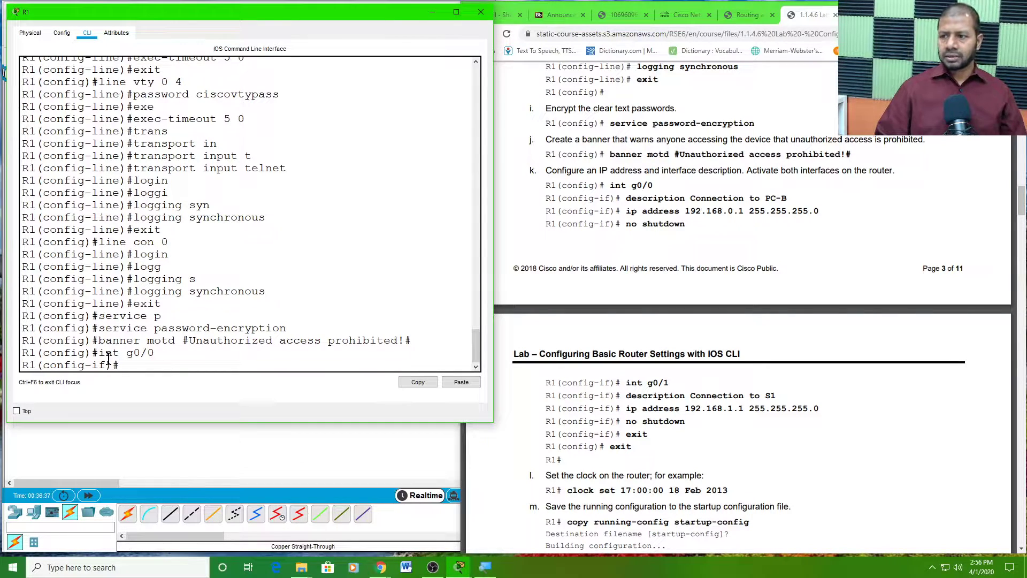
text(desc)
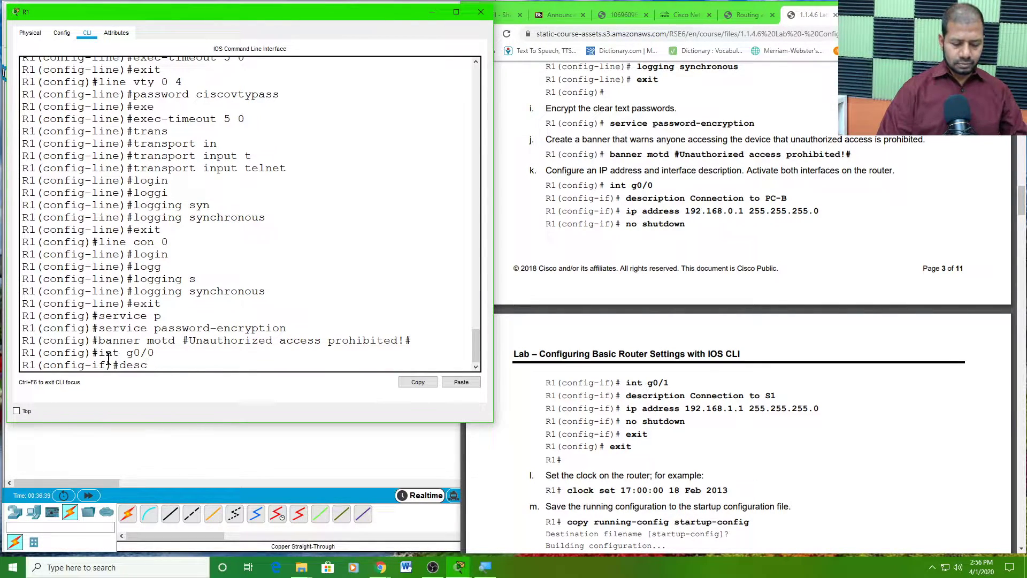
text(ription)
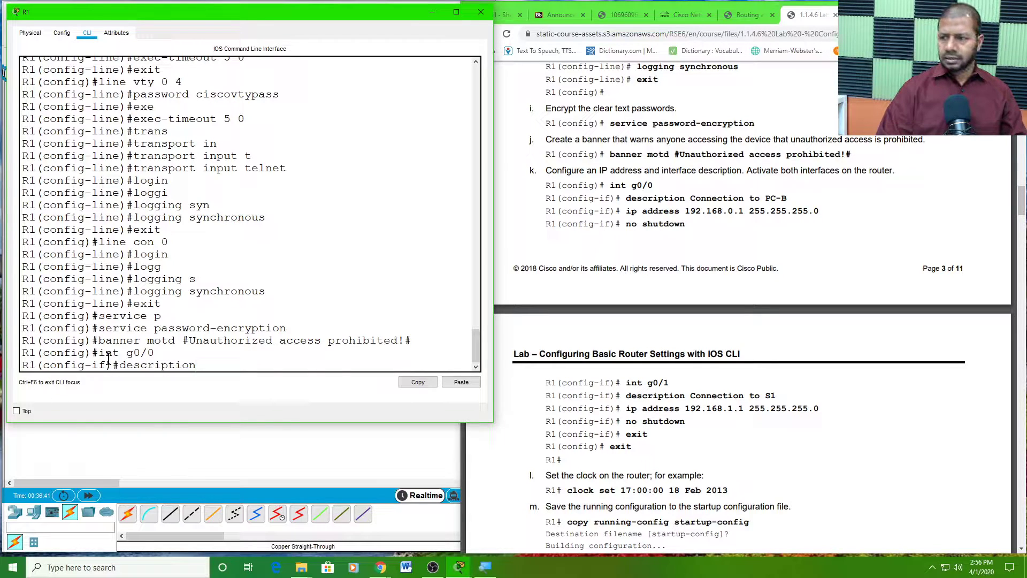
text( Connection to PC)
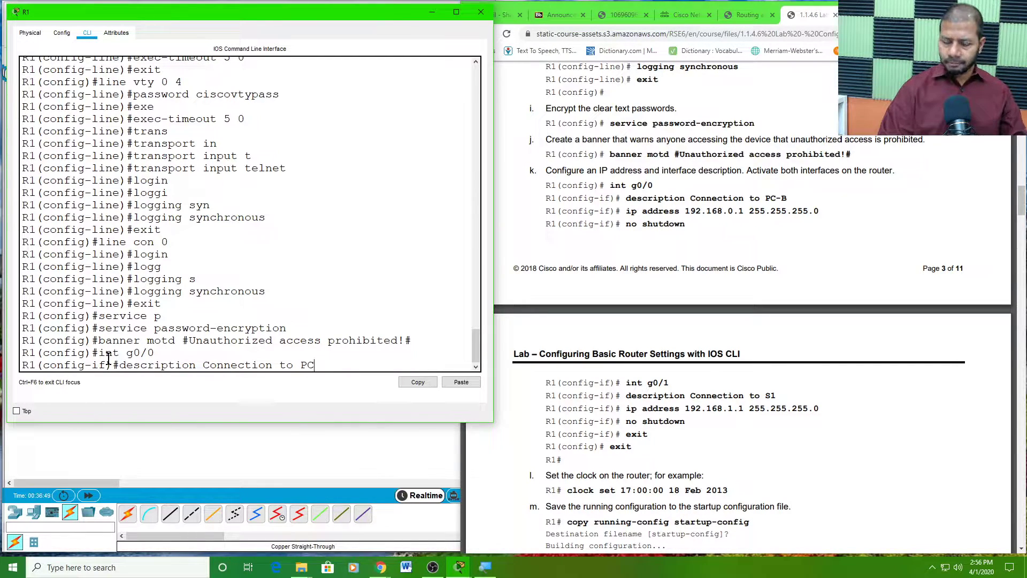
text(-B)
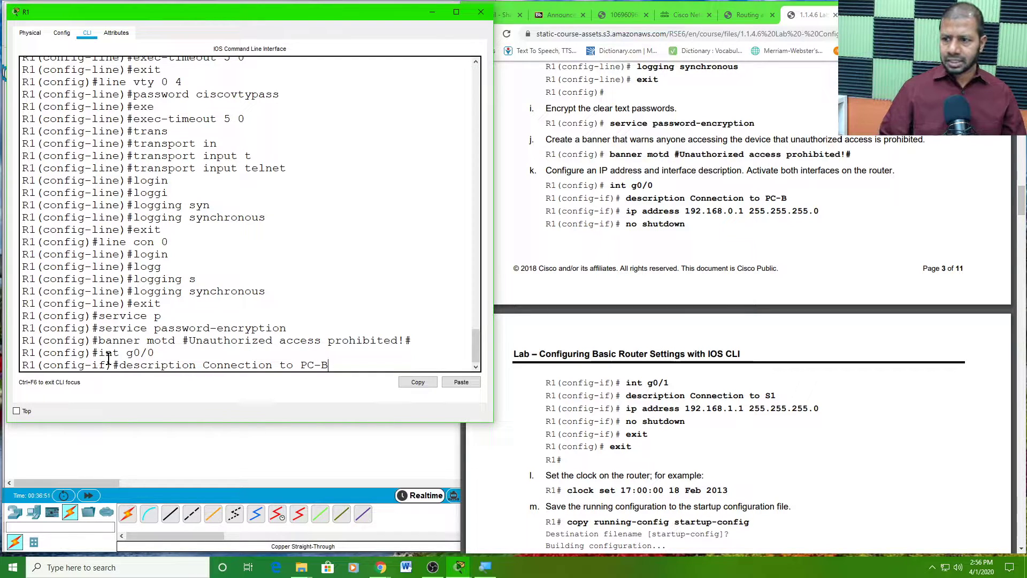
key(Return)
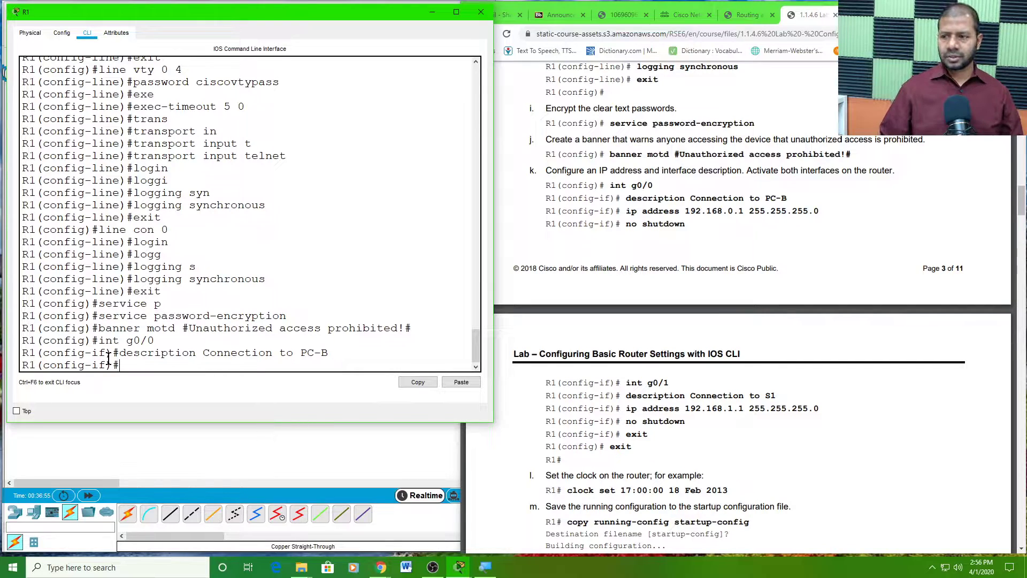
drag(824, 212, 626, 213)
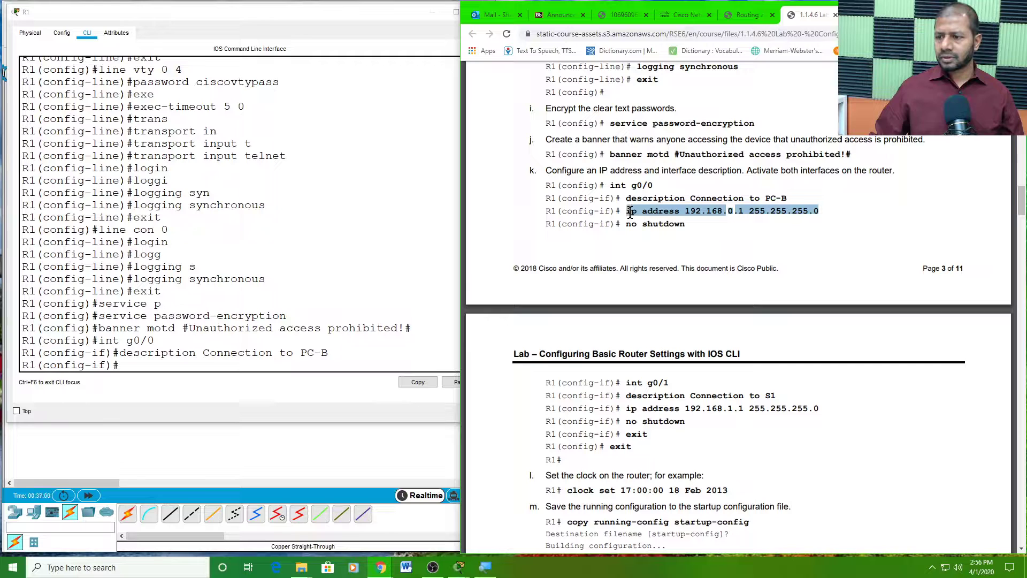
- Copy the lab's ip address 192.168.0.1 255.255.255.0 command and paste it into R1's G0/0
right_click(679, 209)
click(708, 218)
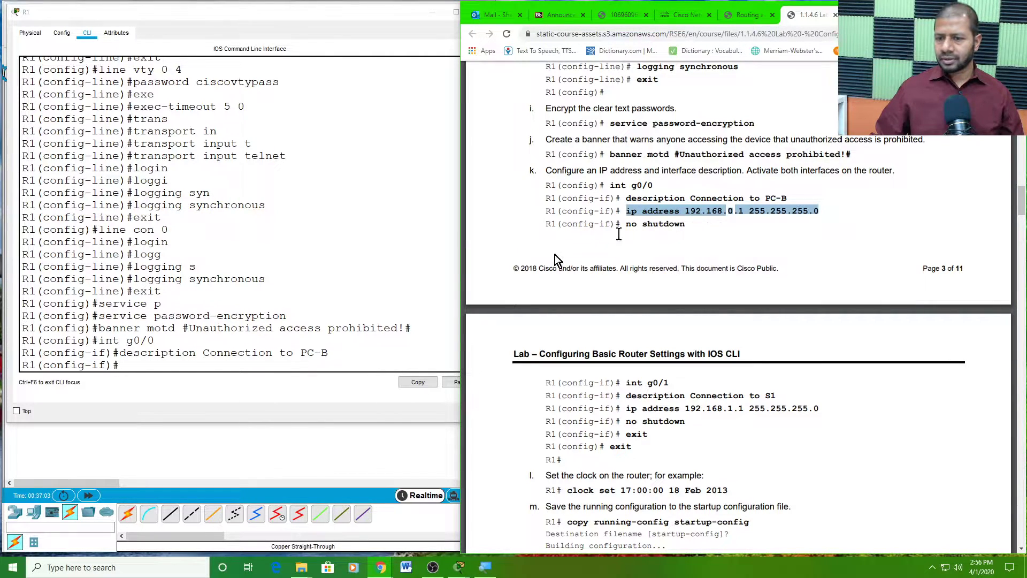
click(139, 367)
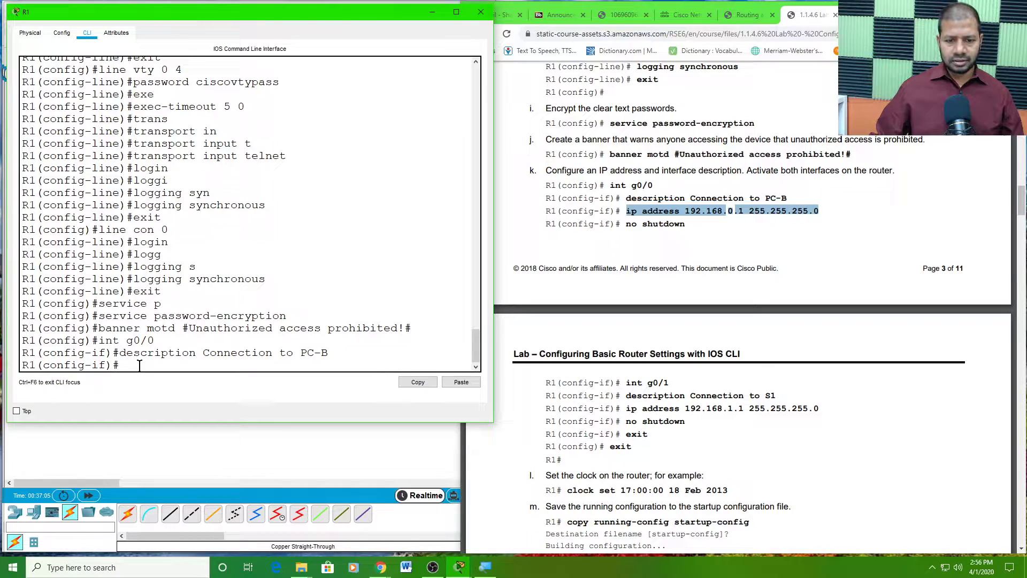
right_click(139, 366)
click(161, 384)
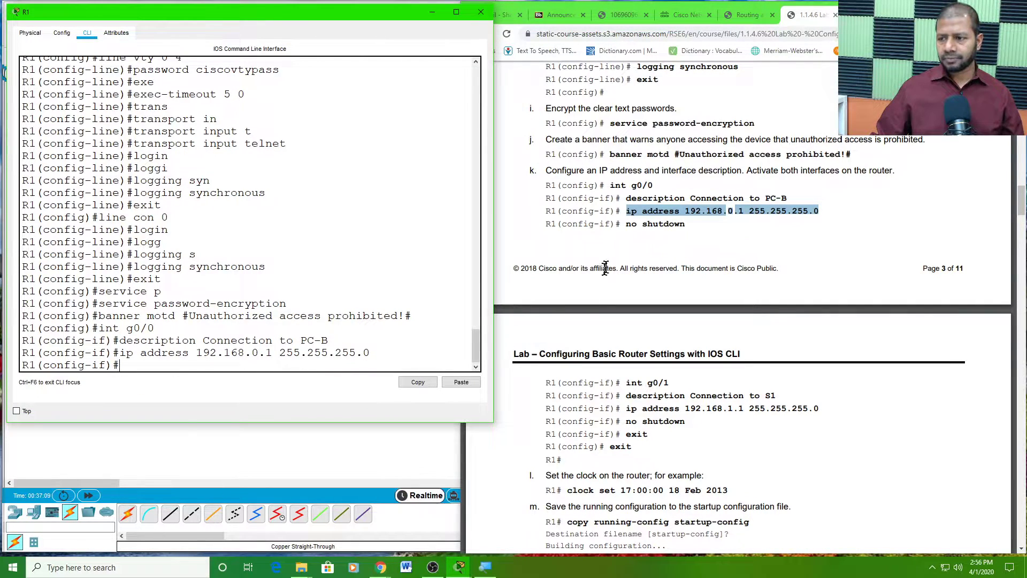
click(687, 223)
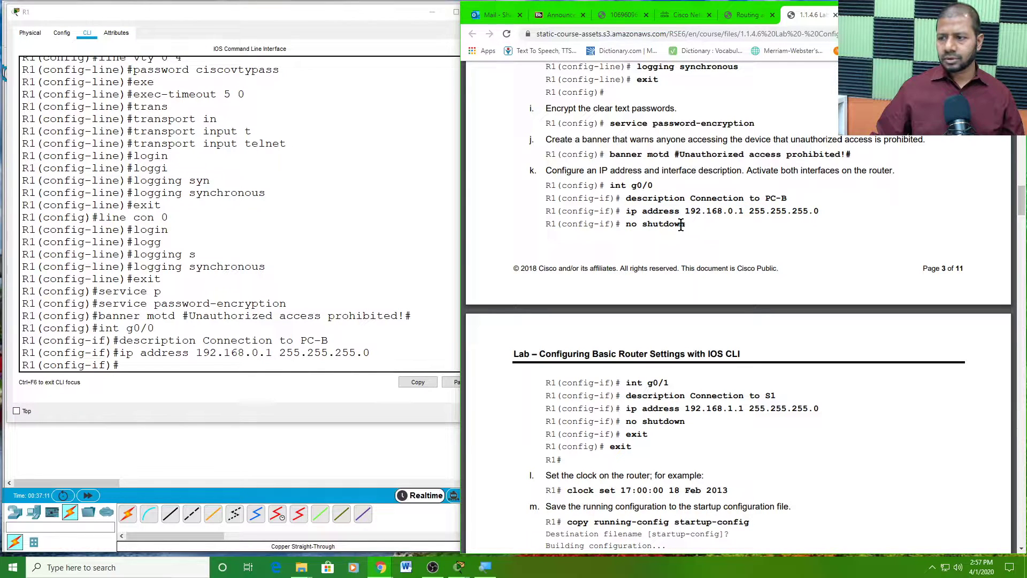
- Enable G0/0 with no shutdown, then exit interface configuration
click(135, 363)
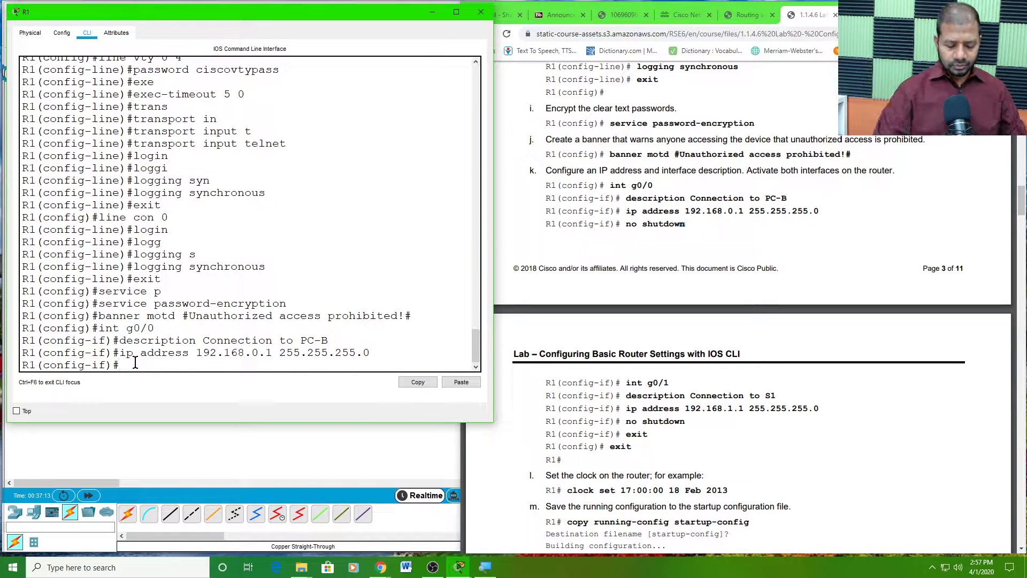
text(no shut)
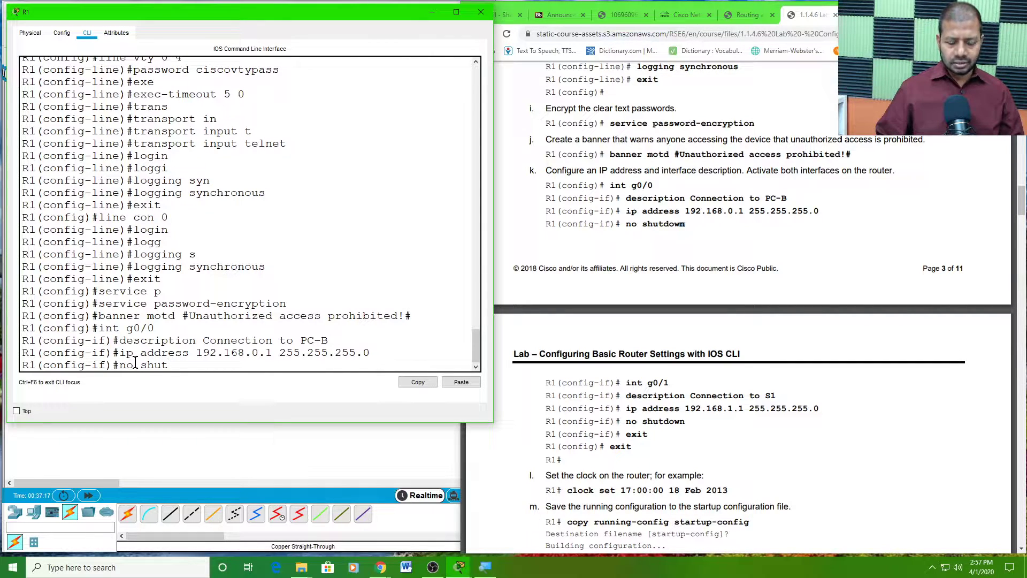
key(Tab)
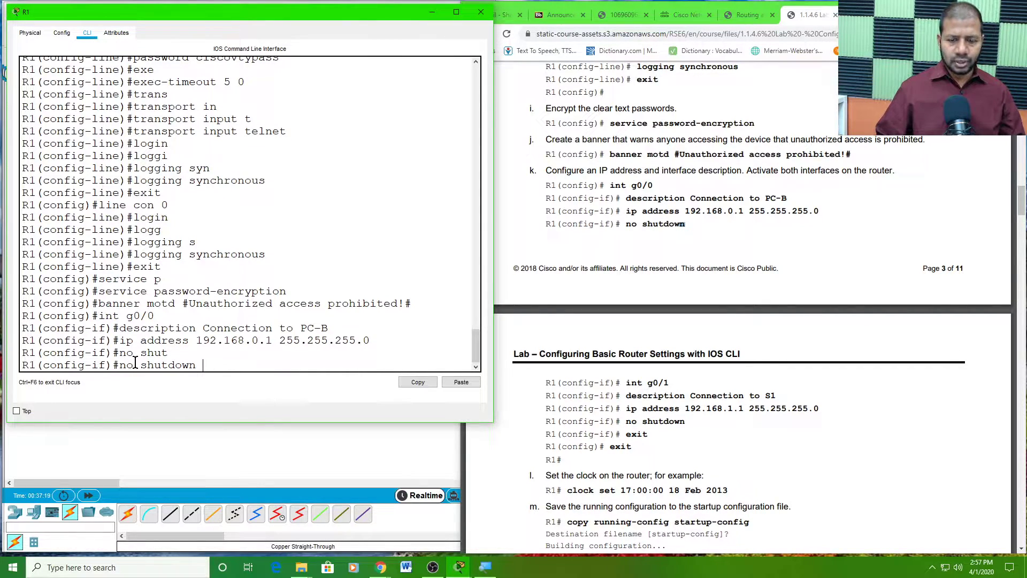
key(Return)
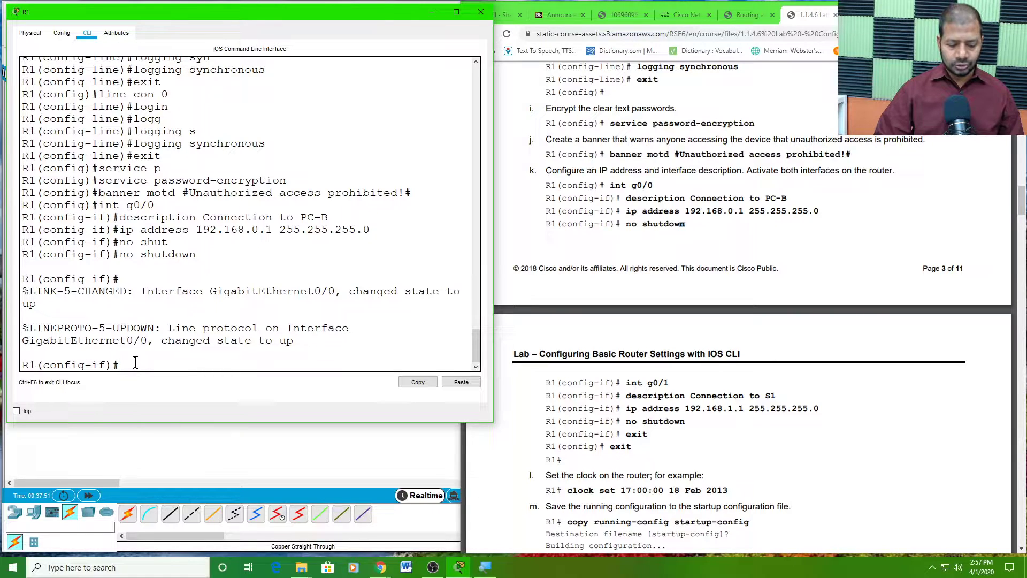
text(exi)
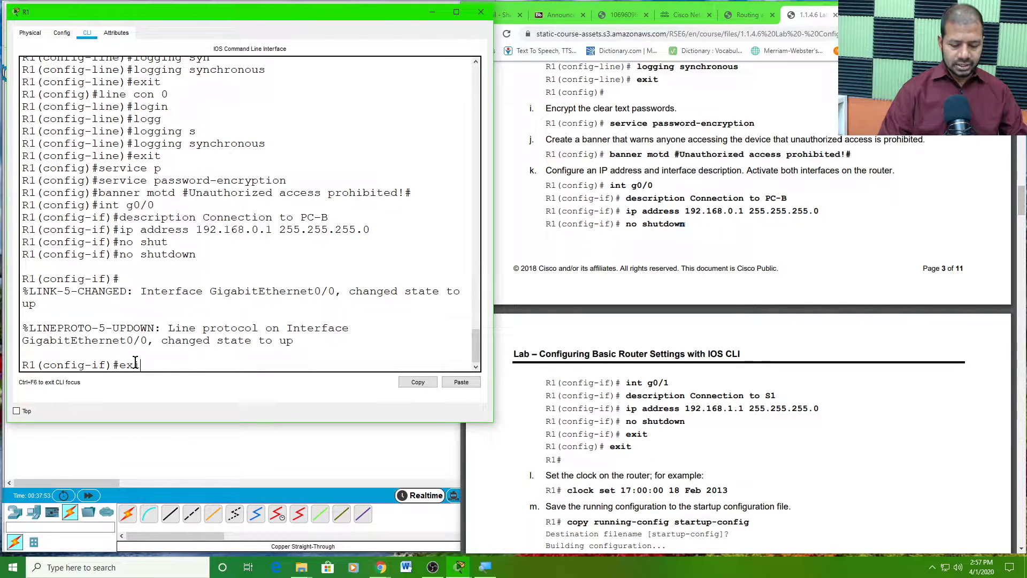
text(t)
key(Return)
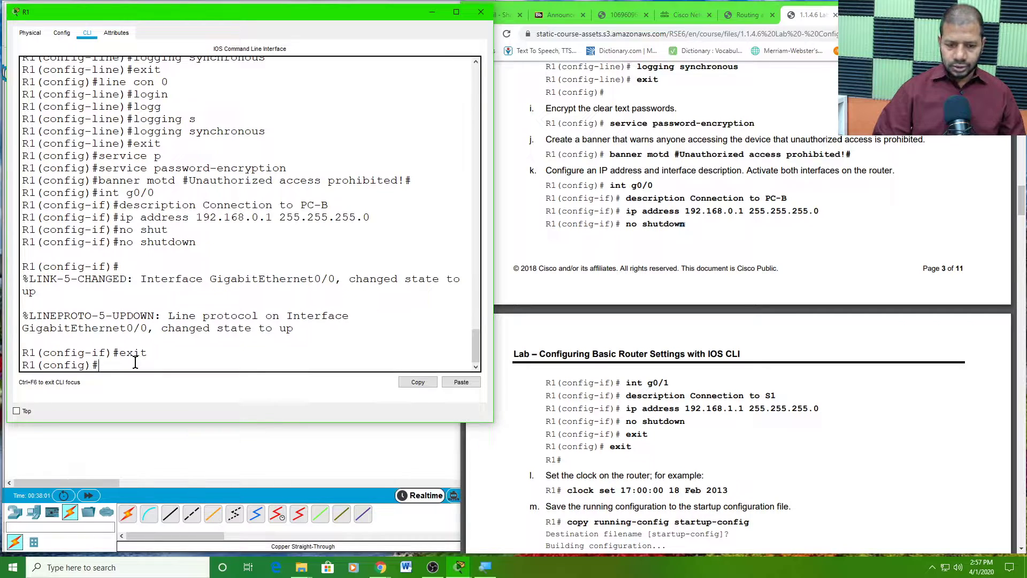
- Enter interface configuration for g0/1 by editing the recalled int g0/0 command
text(exit)
key(Up)
key(Up)
key(Up)
key(Up)
key(Up)
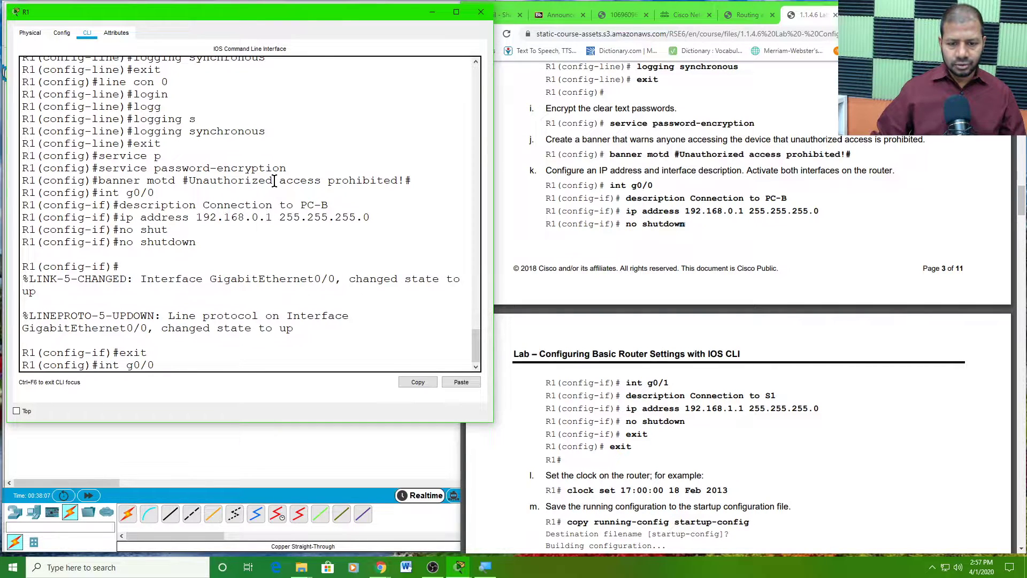
key(BackSpace)
text(1)
key(Return)
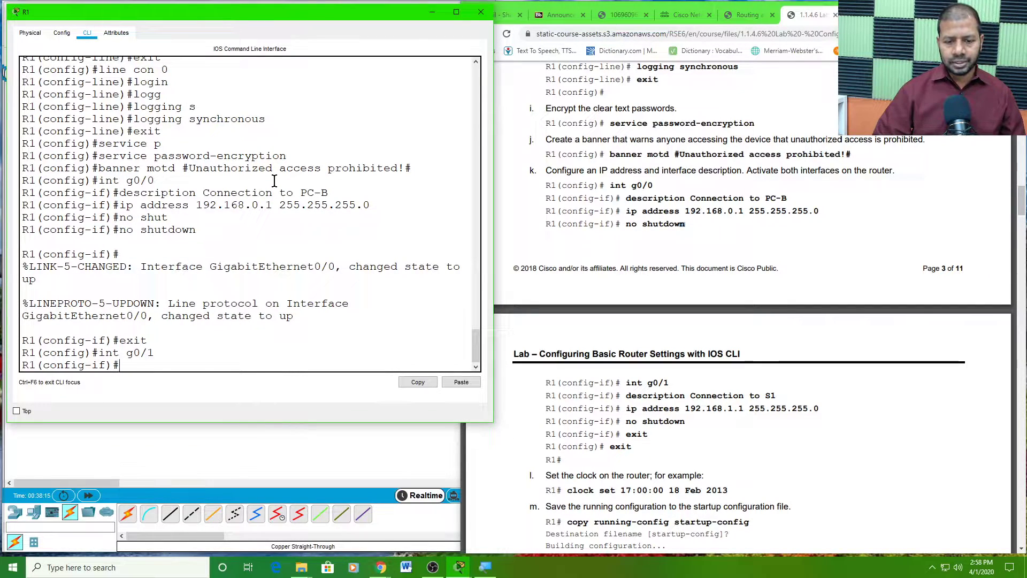
- Set G0/1's description to 'Connection to S1'
text(exit)
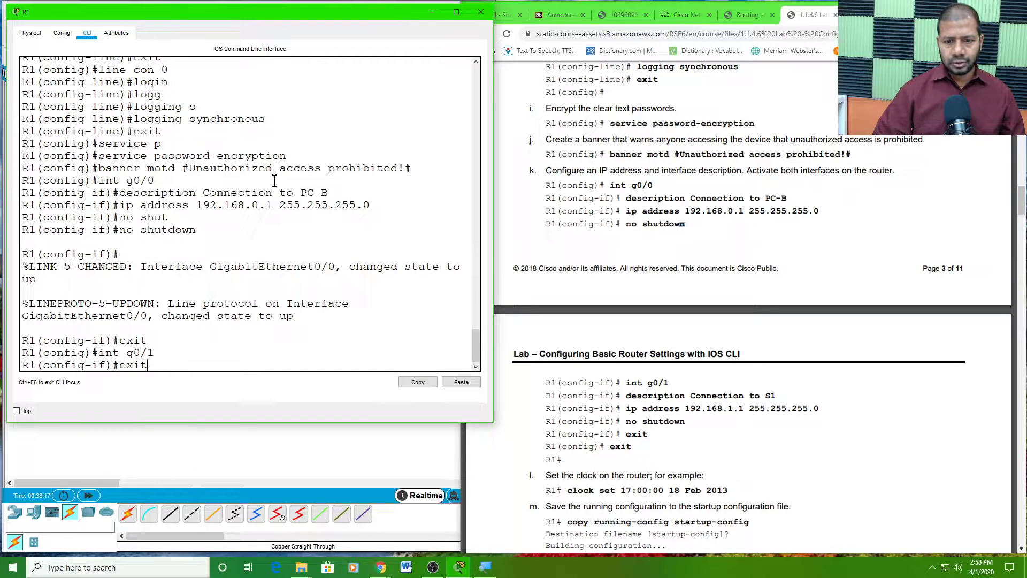
key(Up)
key(Up)
key(Up)
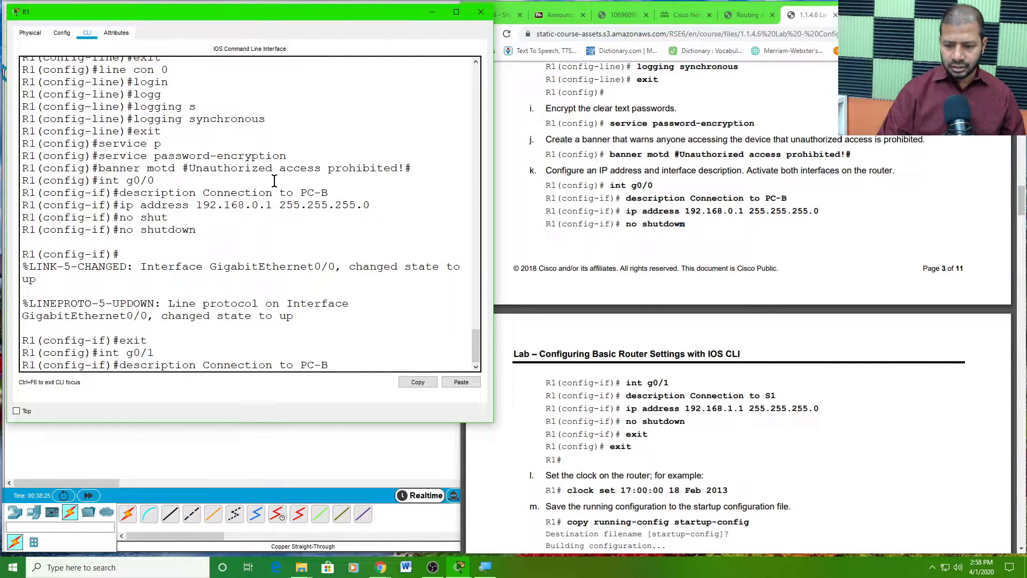
key(BackSpace)
text(A)
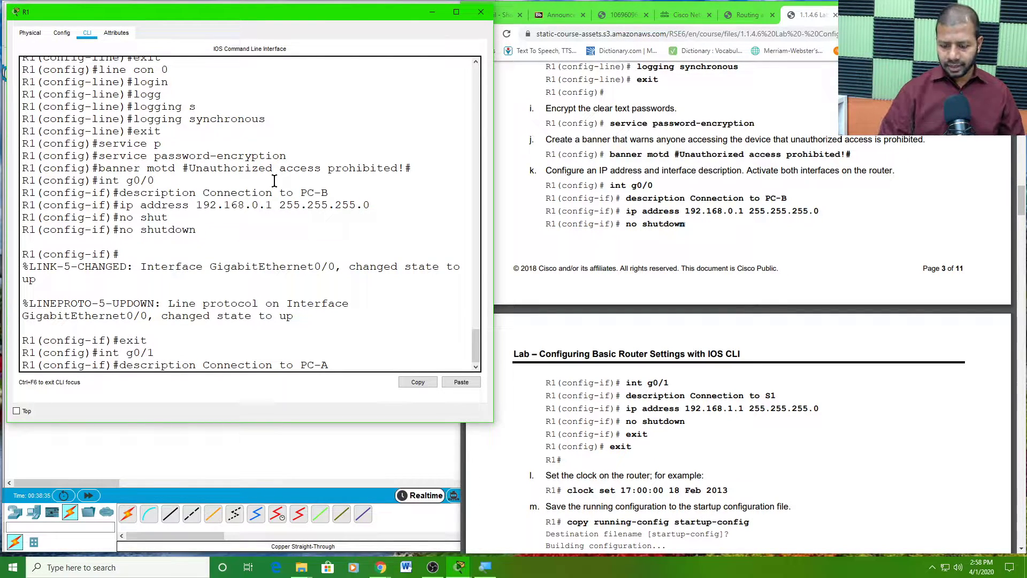
key(BackSpace)
key(BackSpace)
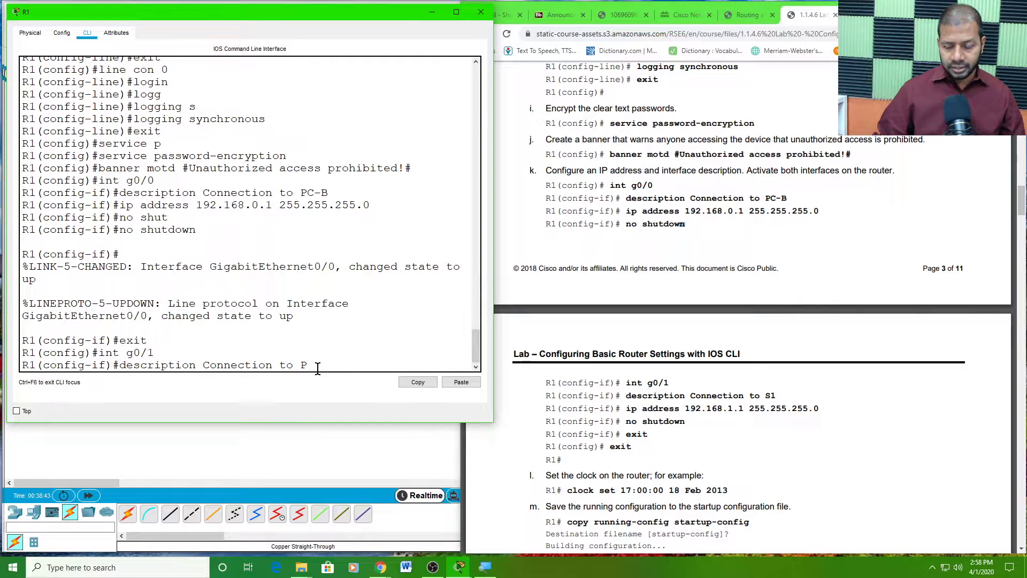
key(BackSpace)
key(BackSpace)
key(BackSpace)
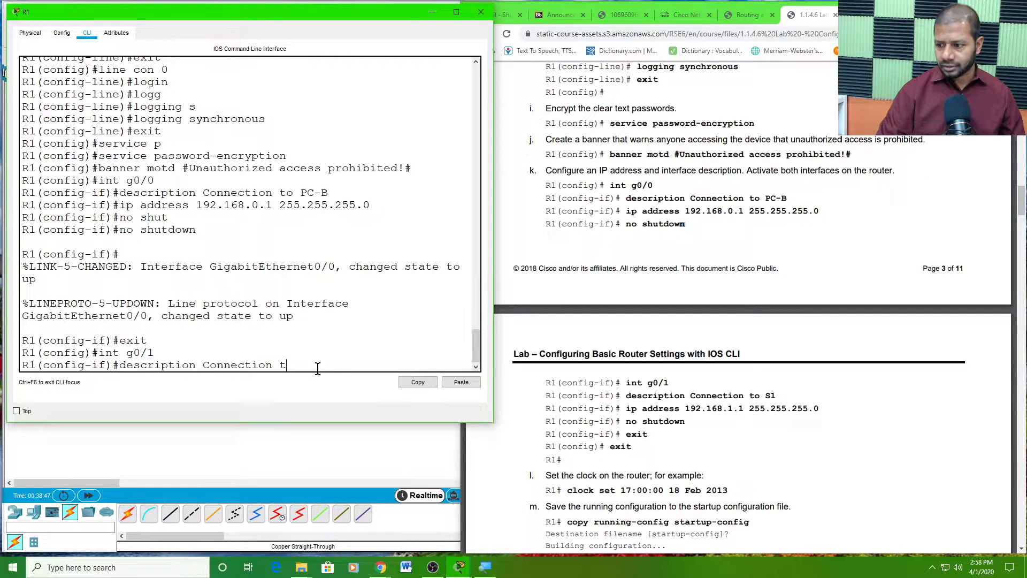
text(to S1)
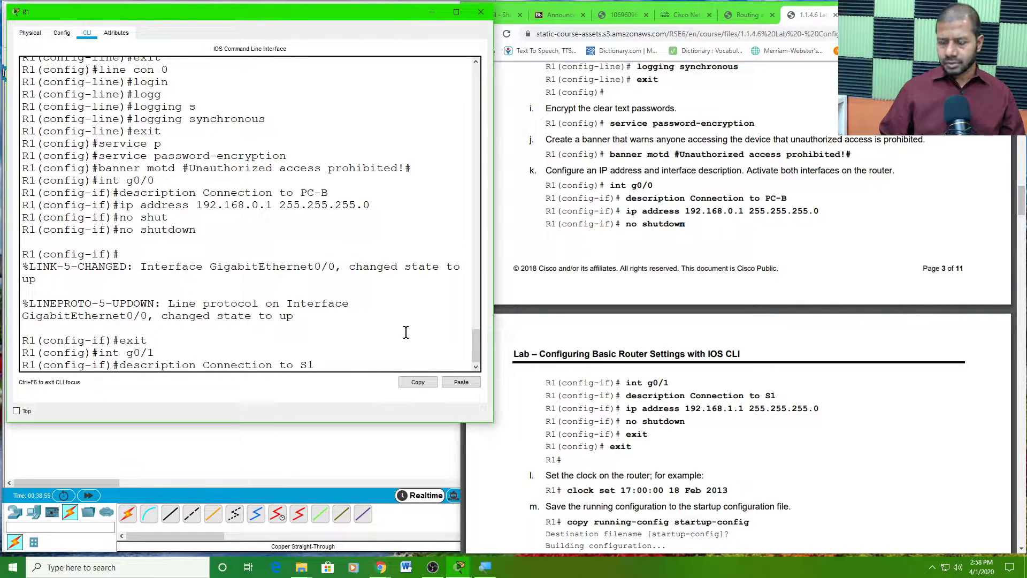
key(Return)
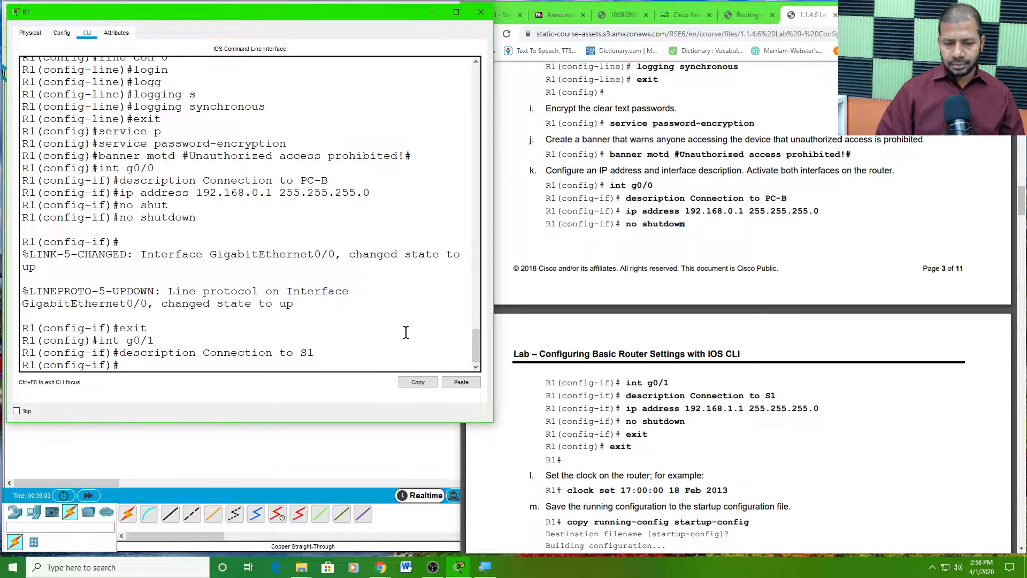
- Assign G0/1 the address 192.168.1.1 255.255.255.0
key(Up)
key(Up)
key(Up)
key(Up)
key(Up)
key(Up)
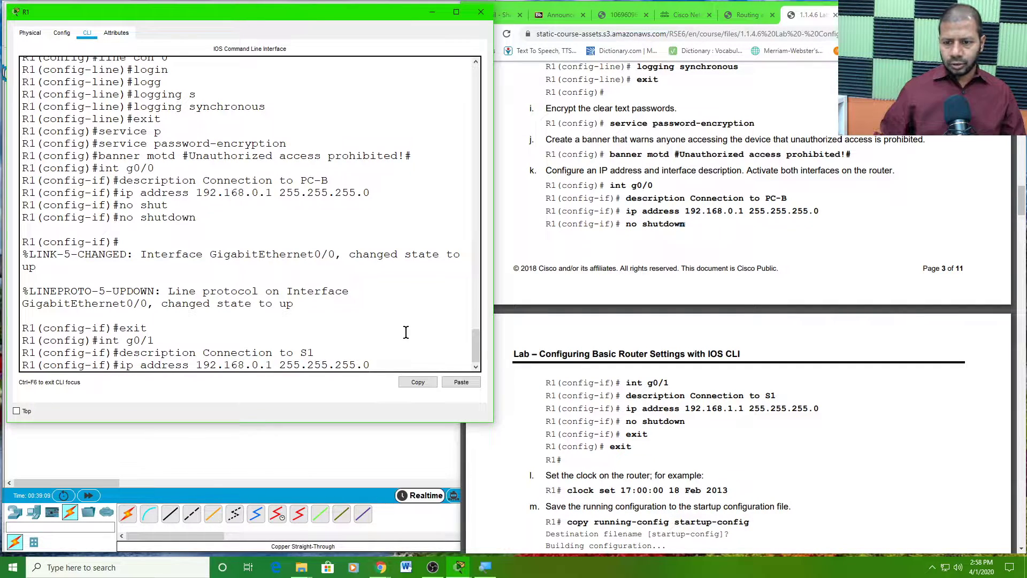
double_click(255, 365)
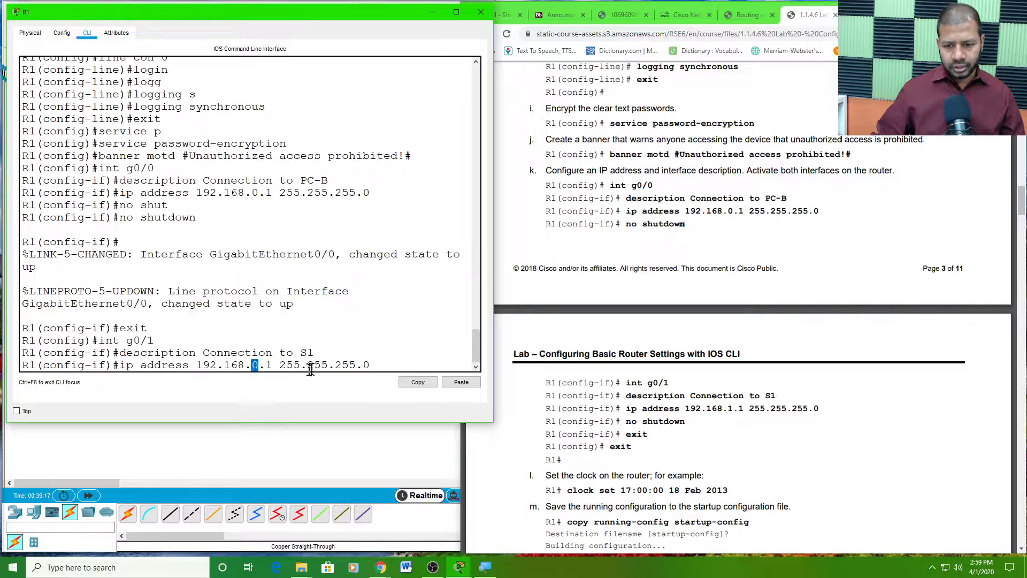
click(374, 364)
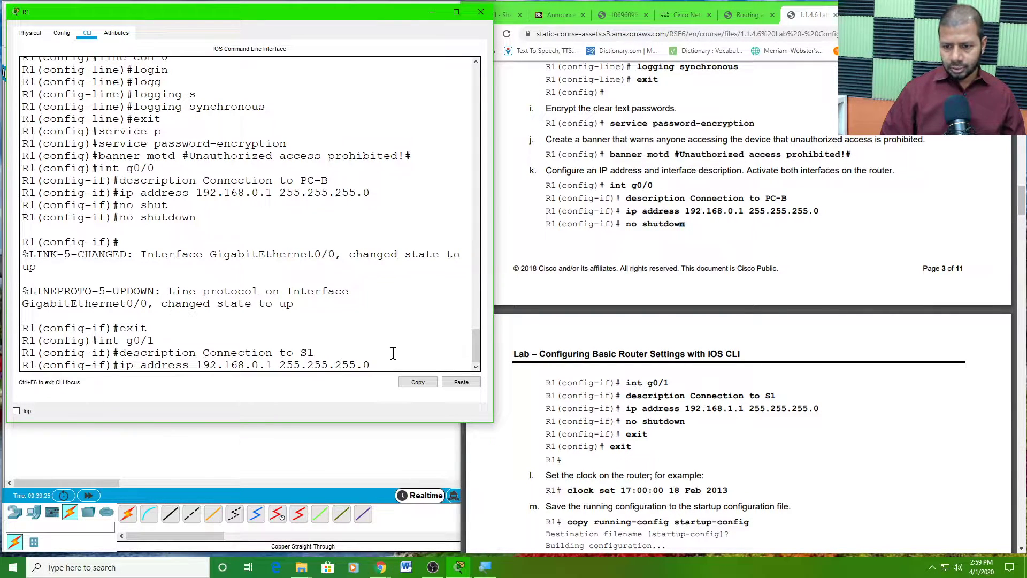
key(Left)
key(Left)
key(Left)
key(Left)
key(Left)
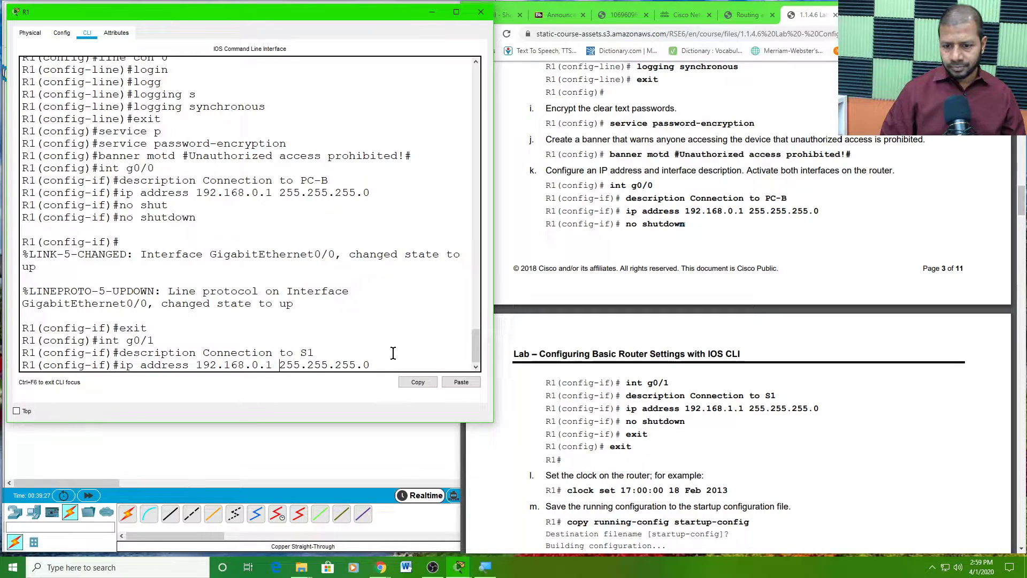
key(Left)
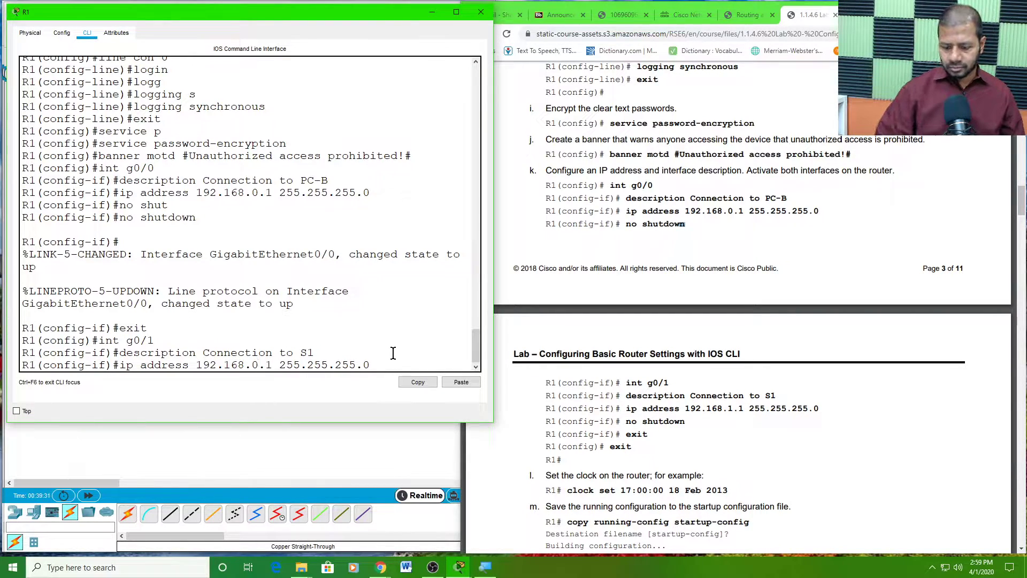
key(BackSpace)
text(1)
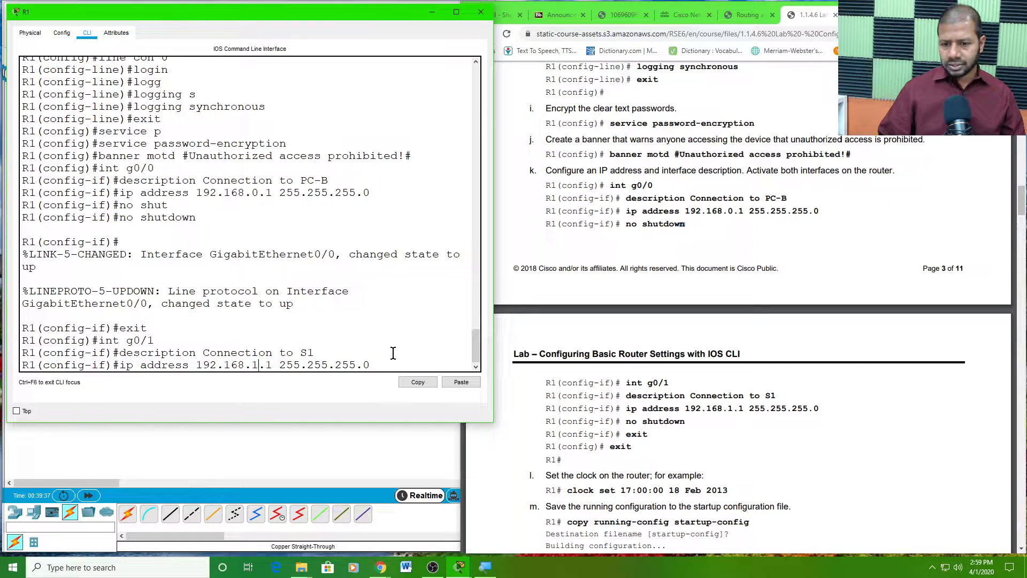
key(Return)
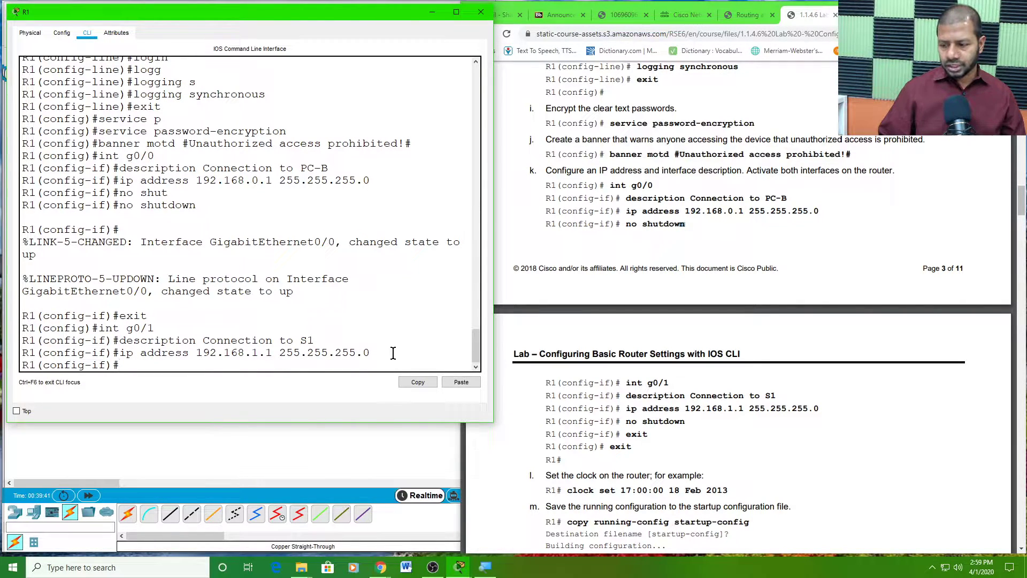
- Enable G0/1 with no shutdown and exit interface configuration
key(Up)
key(Up)
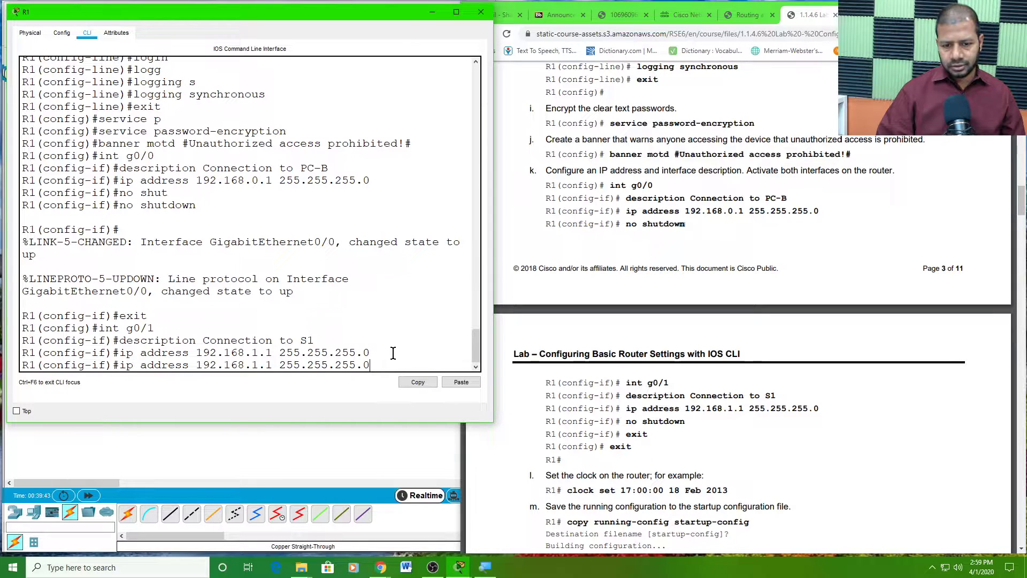
key(Up)
key(Up)
key(Up)
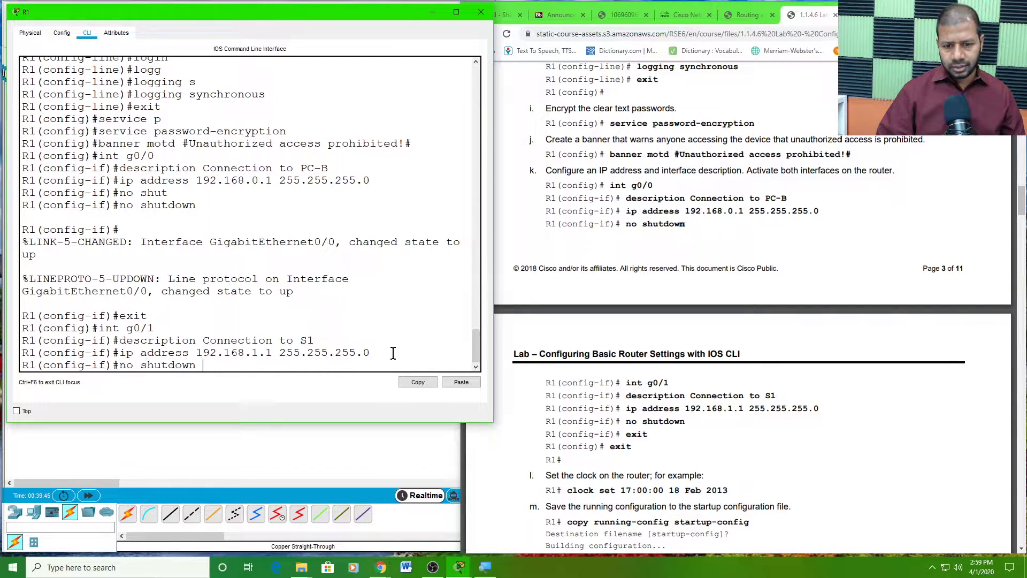
key(Return)
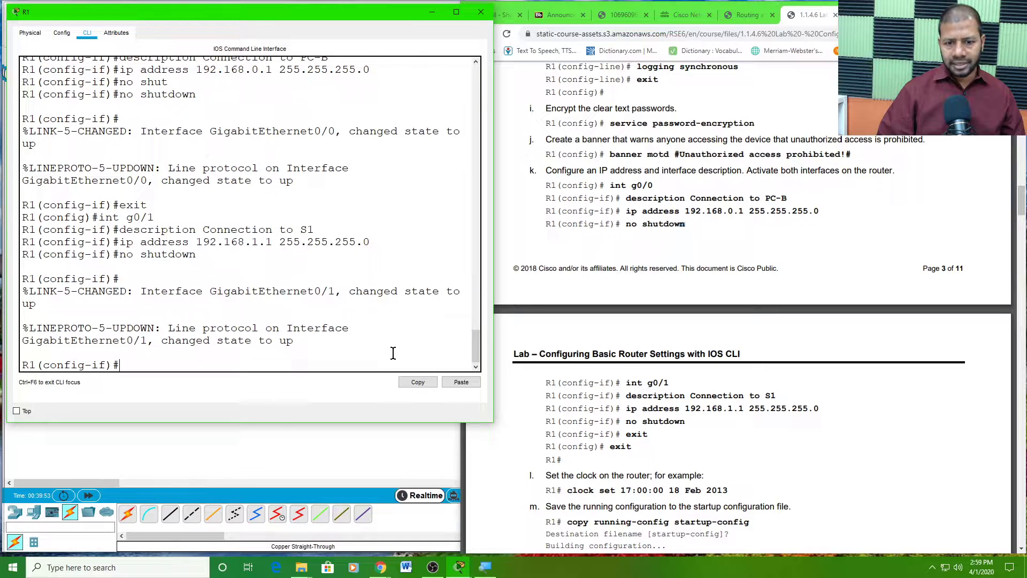
key(Up)
key(Up)
key(Up)
key(Up)
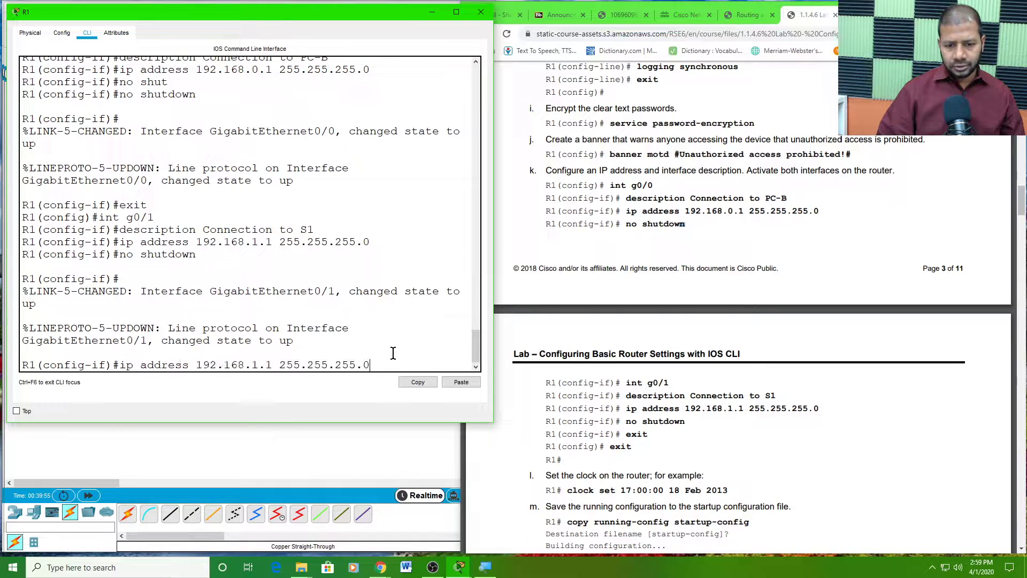
key(Up)
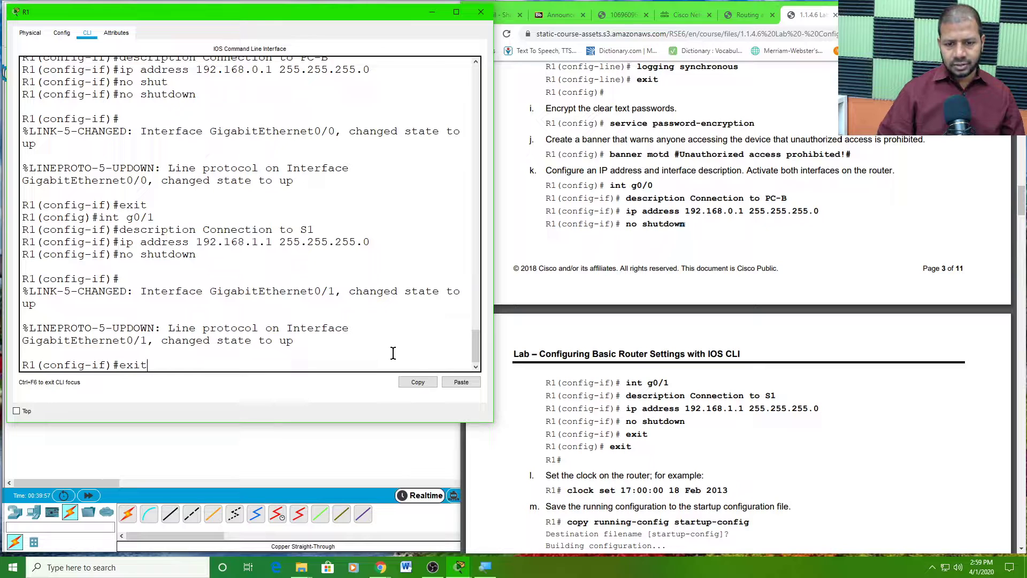
key(Return)
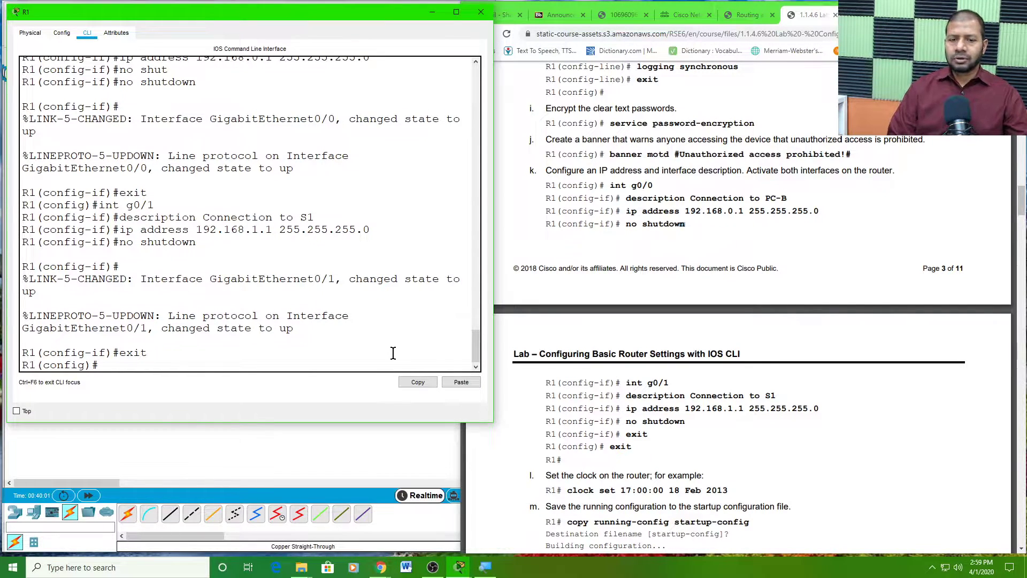
- Scroll the lab PDF to steps l–m and mark the final exit commands
click(528, 424)
scroll(645, 414, down, 3)
scroll(646, 414, down, 4)
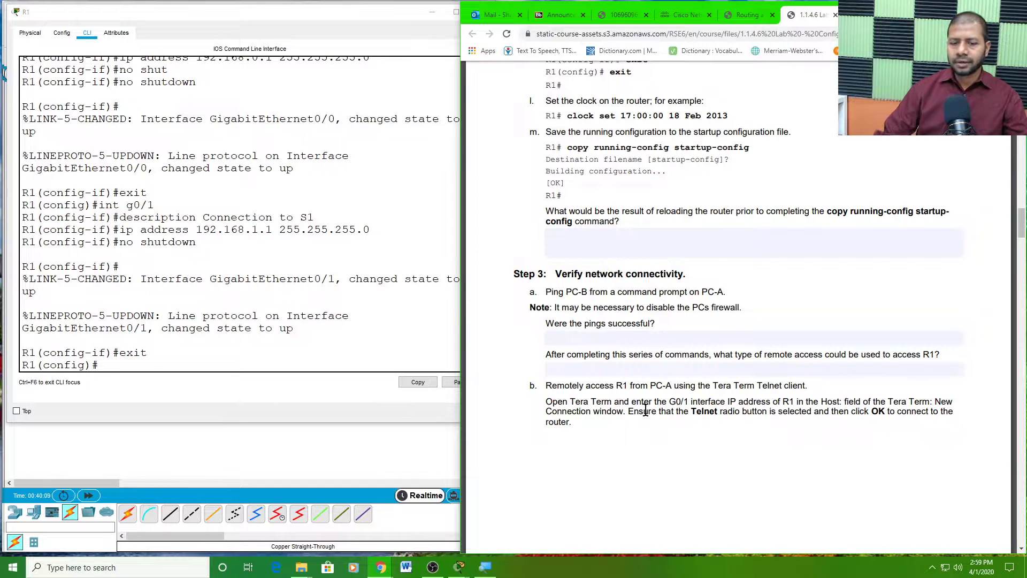
scroll(627, 258, up, 1)
scroll(627, 259, up, 1)
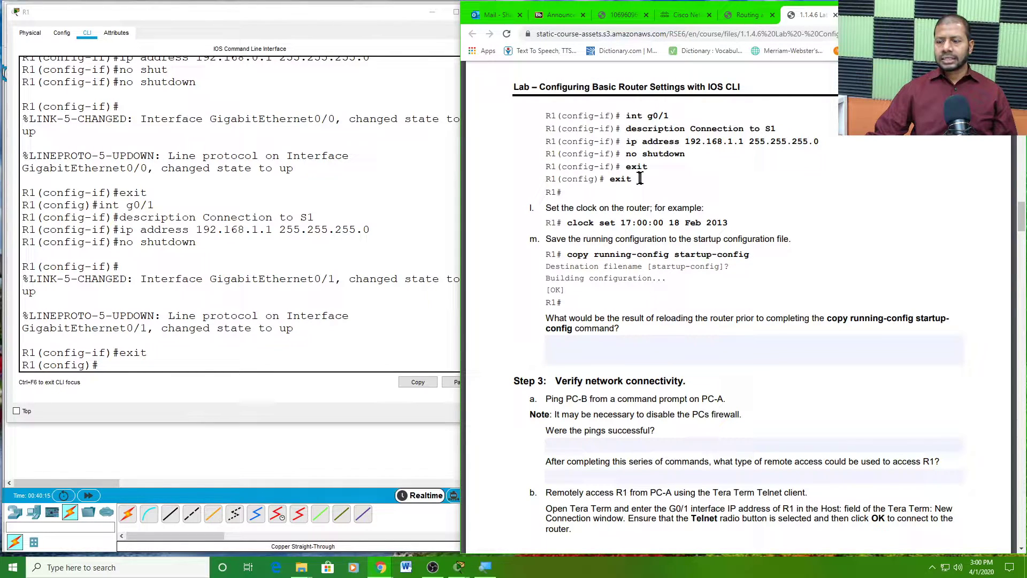
drag(638, 170, 623, 186)
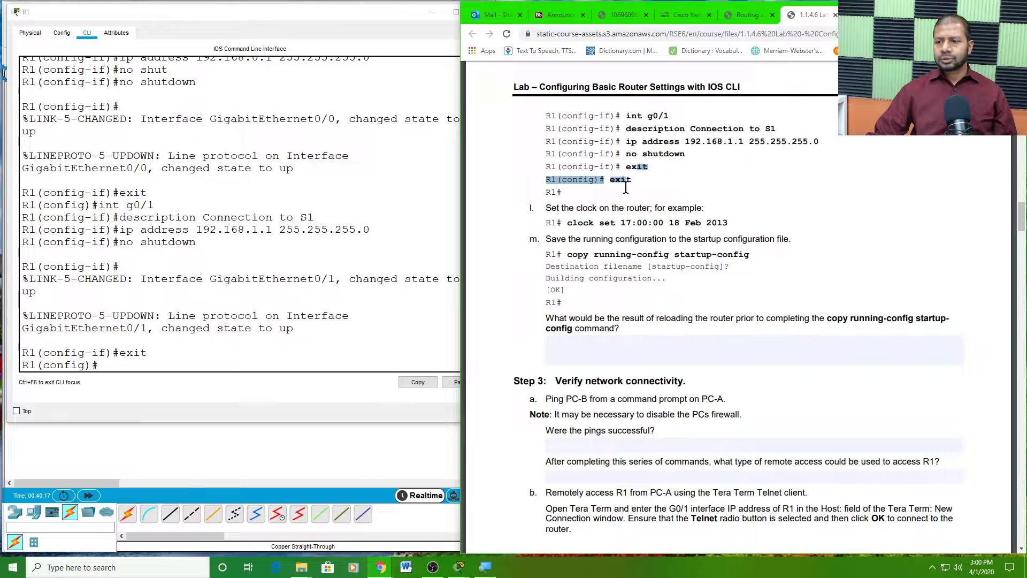
drag(634, 179, 588, 184)
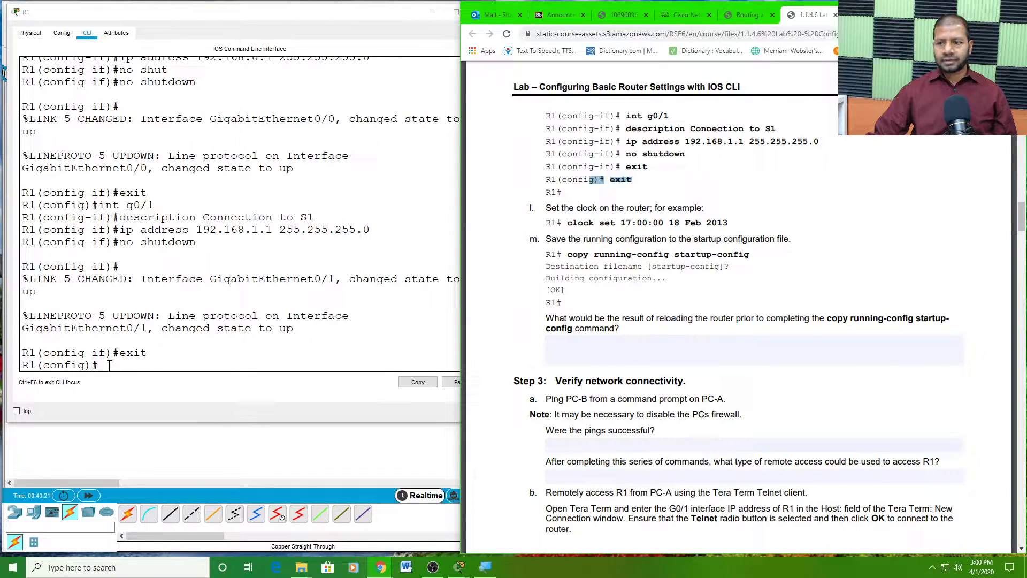
click(625, 185)
drag(638, 183, 611, 183)
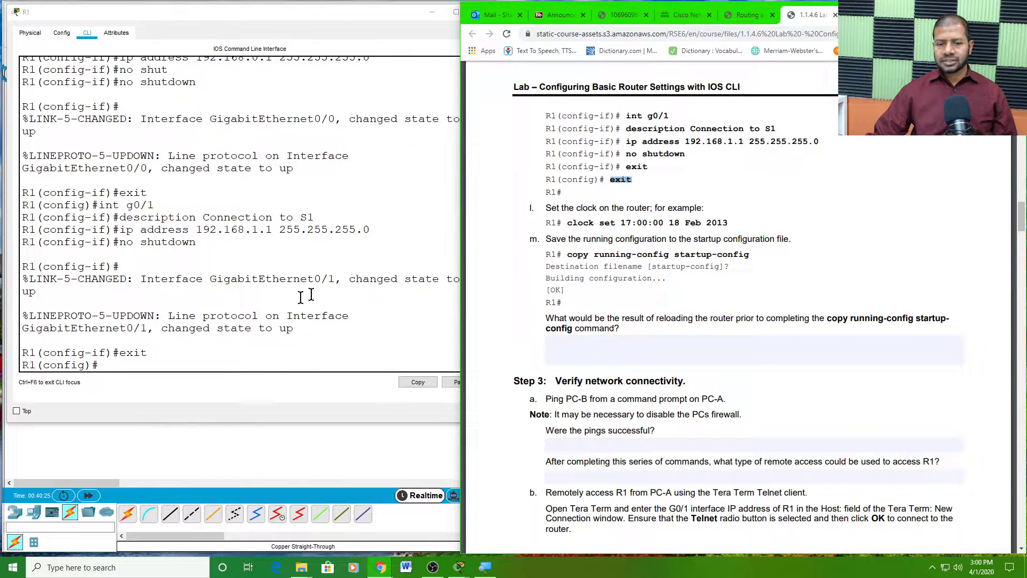
click(106, 365)
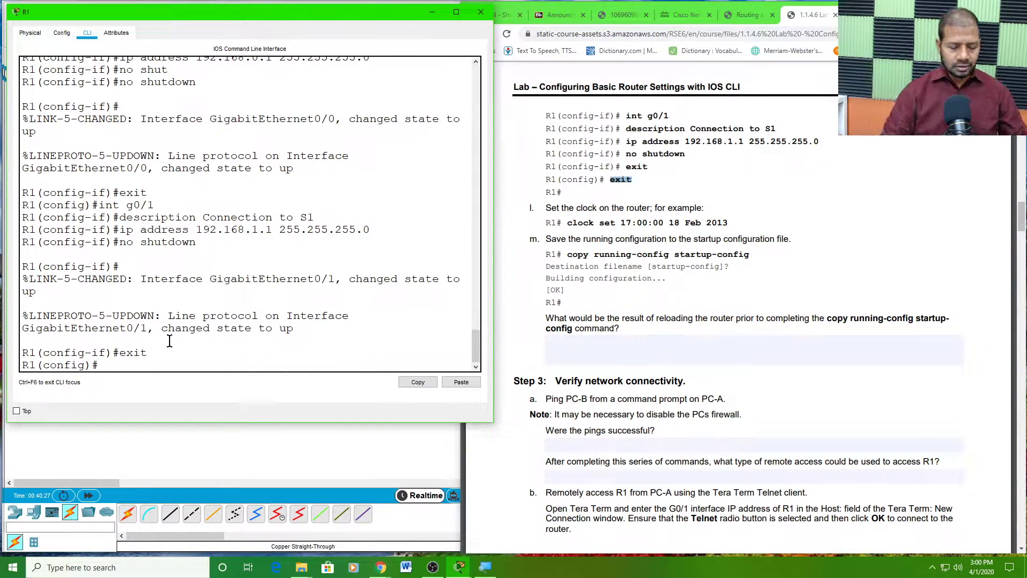
- Exit global configuration on R1 to the privileged R1# prompt
text(exit)
key(Return)
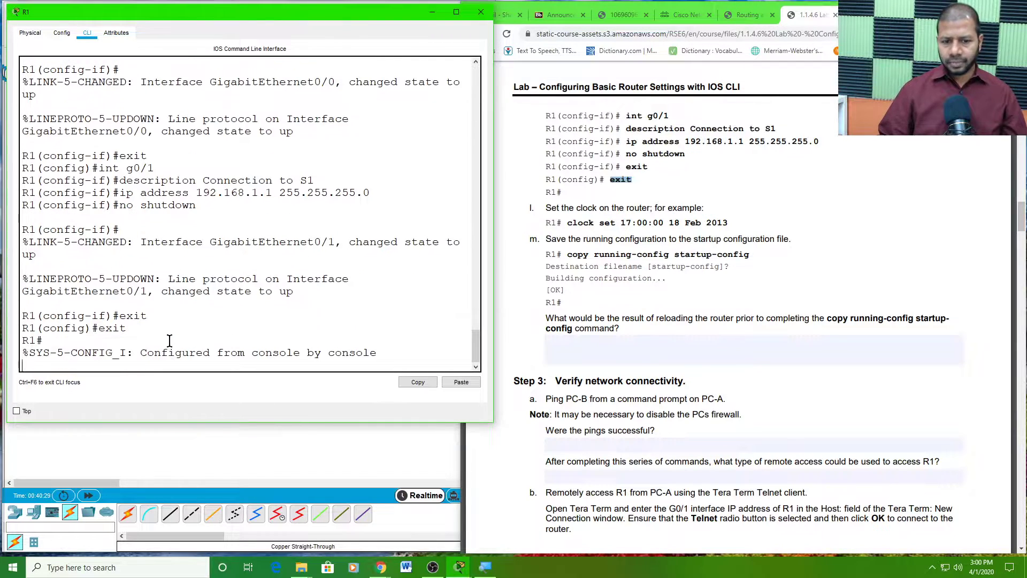
key(Return)
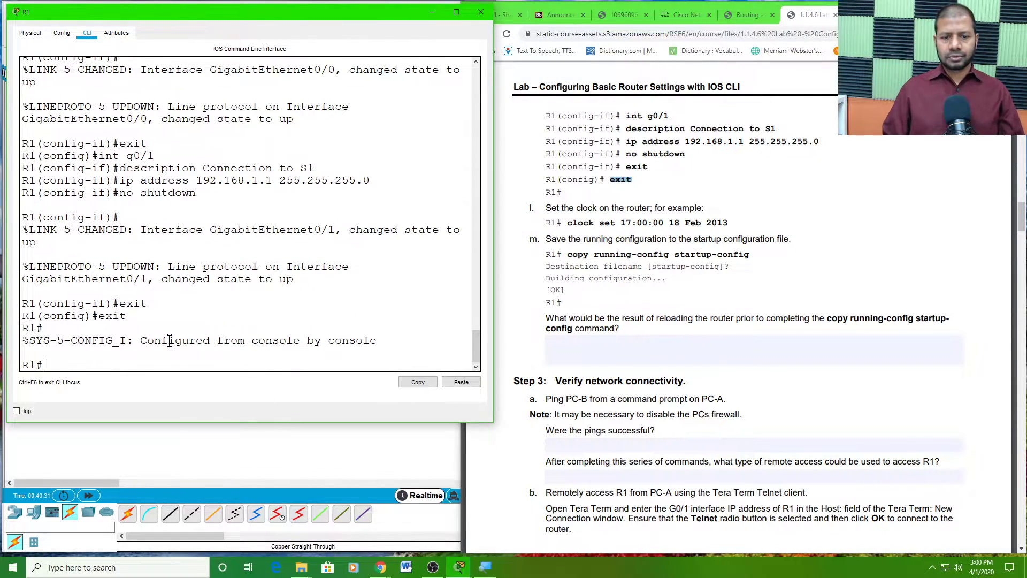
key(Return)
key(Return)
key(Return)
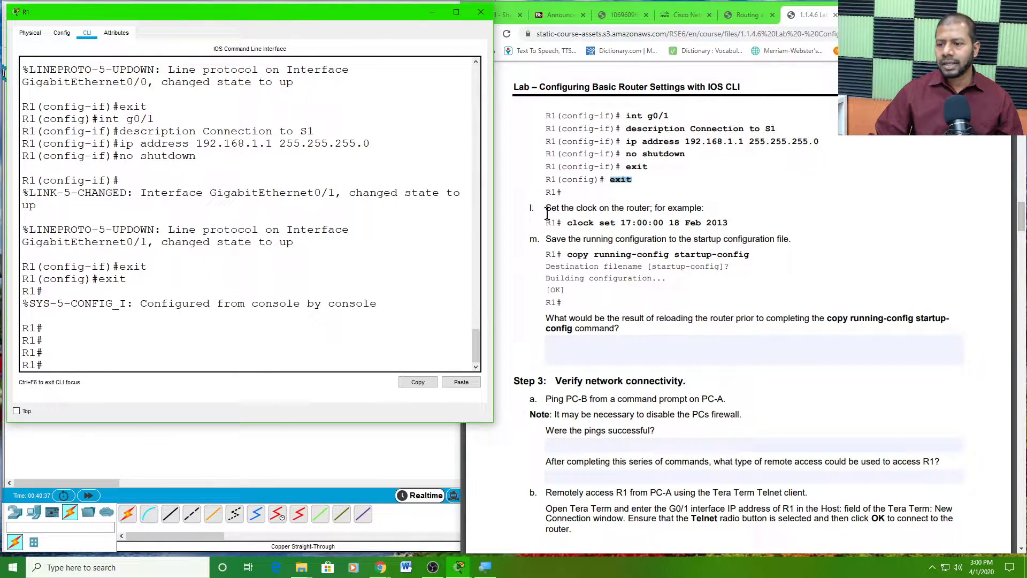
- Study the lab's clock-setting example, noting its time and 18 Feb 2013 date
drag(547, 210, 713, 210)
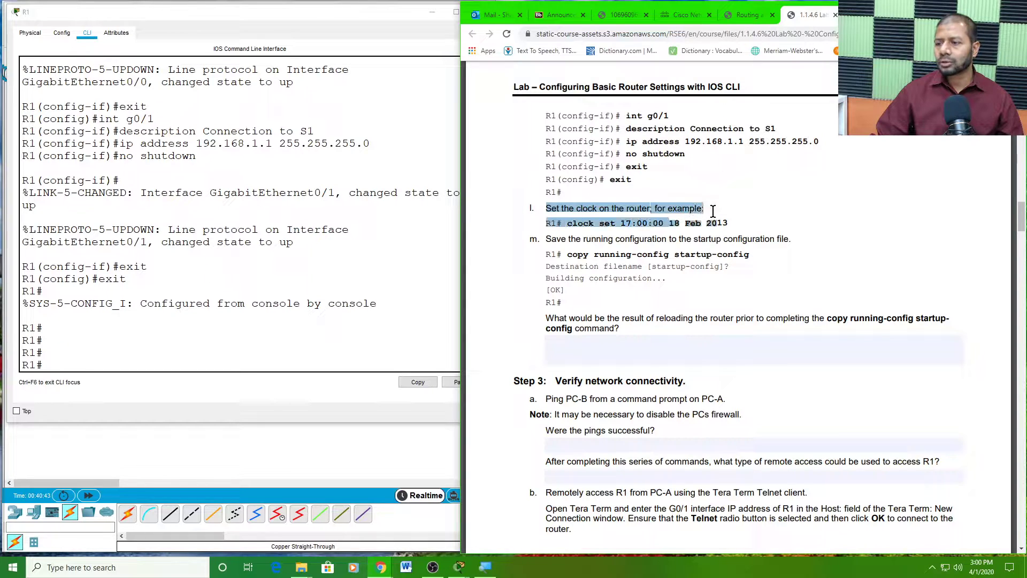
click(756, 216)
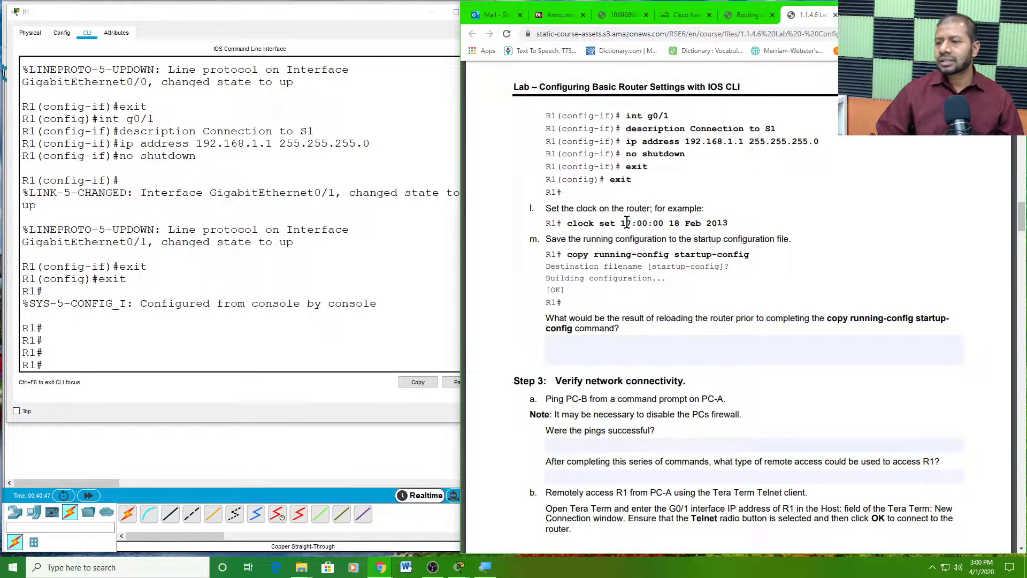
double_click(646, 219)
double_click(661, 221)
double_click(674, 223)
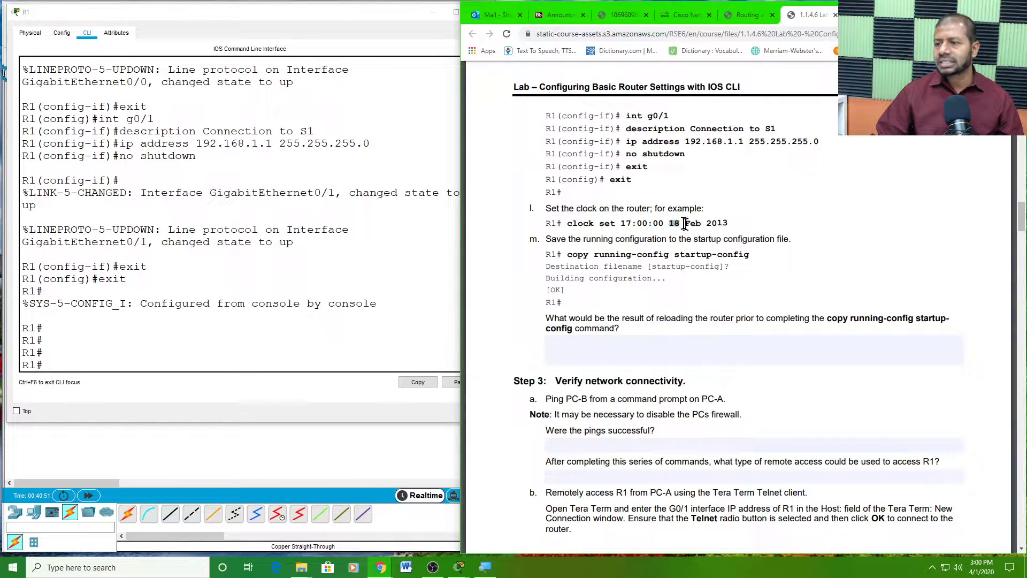
double_click(692, 223)
double_click(719, 224)
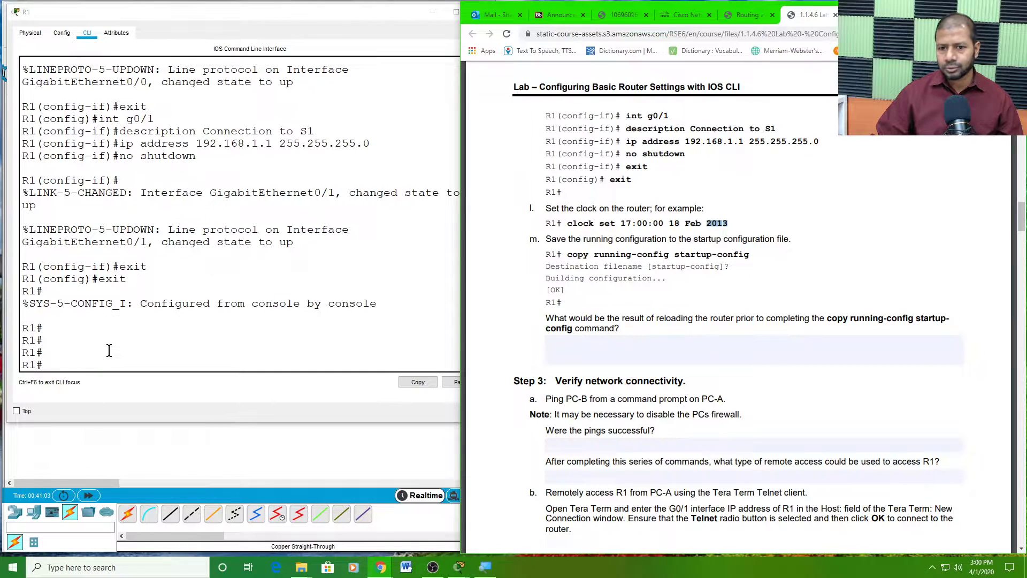
scroll(110, 350, down, 1)
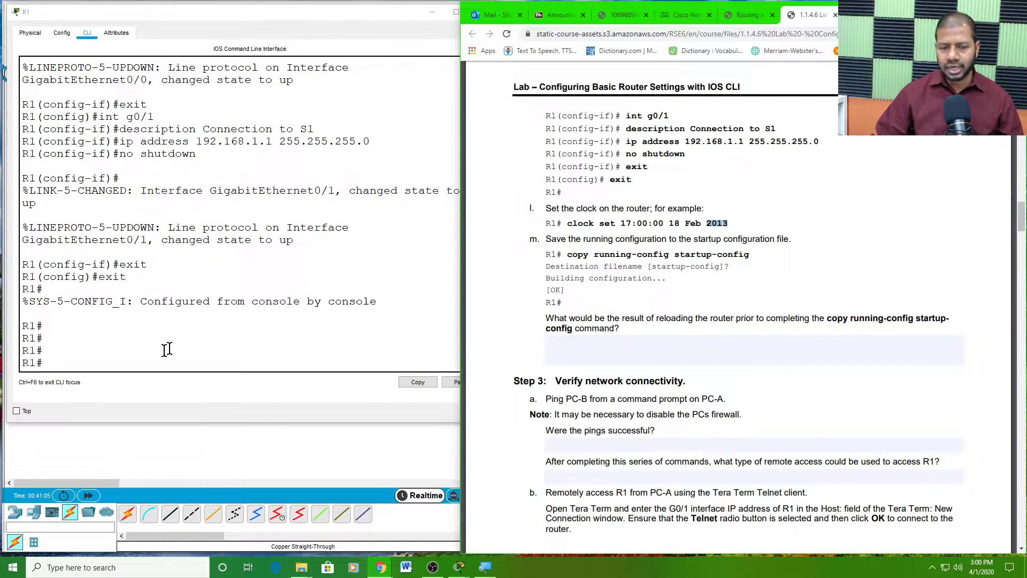
- Run clock set 15:01:00 01 April 2020 on R1
click(83, 352)
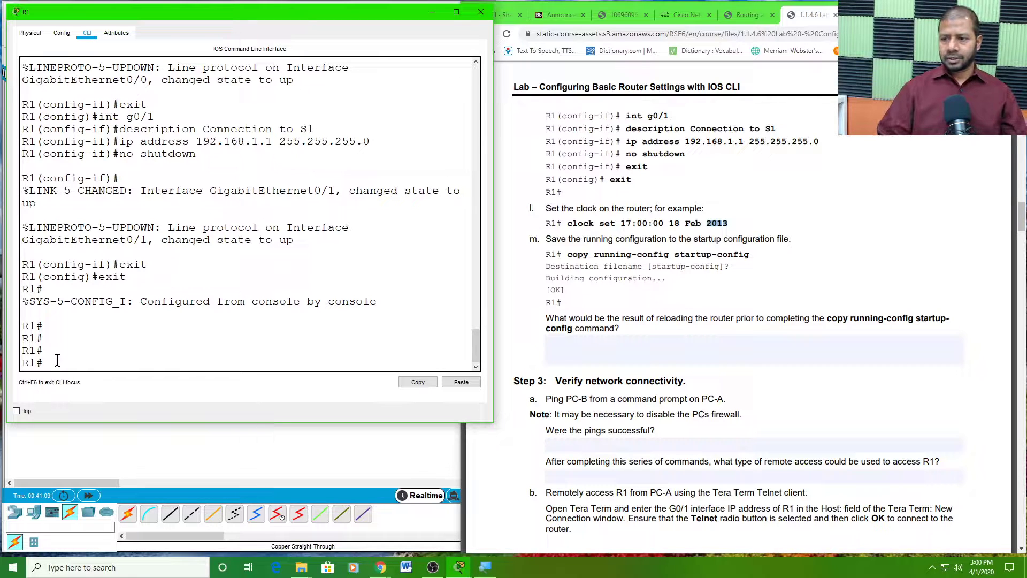
text(clo)
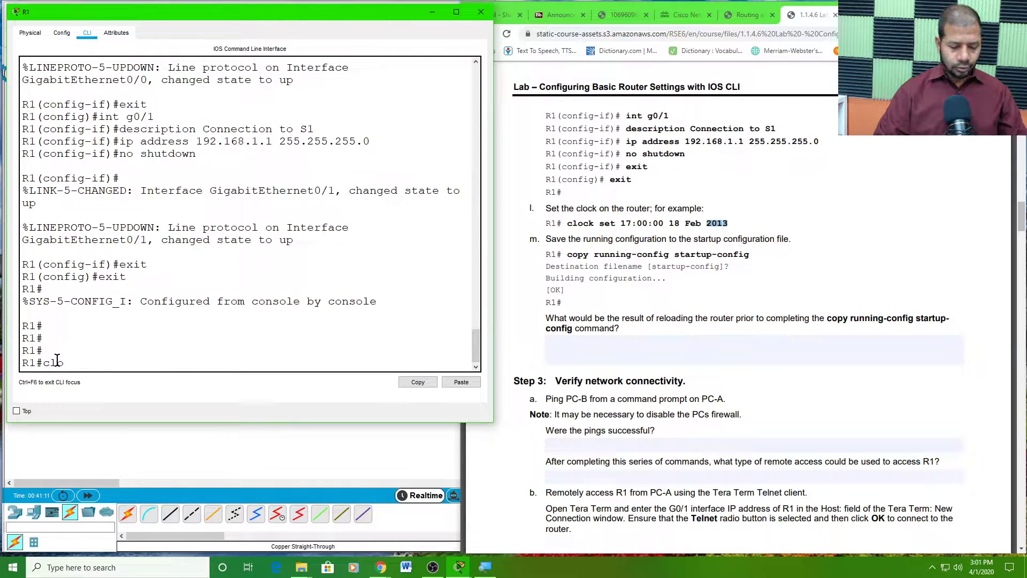
key(Tab)
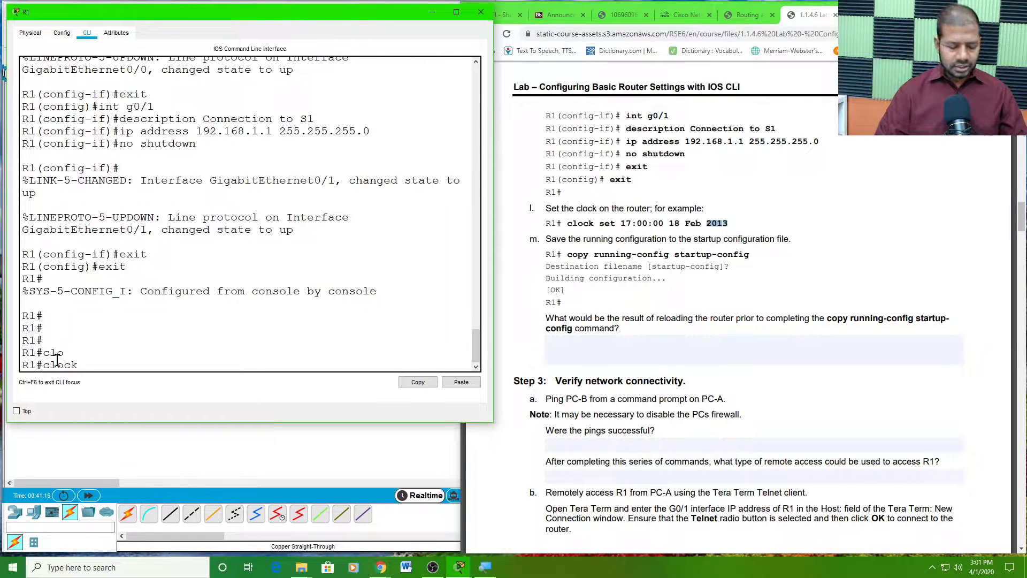
text(s)
key(Tab)
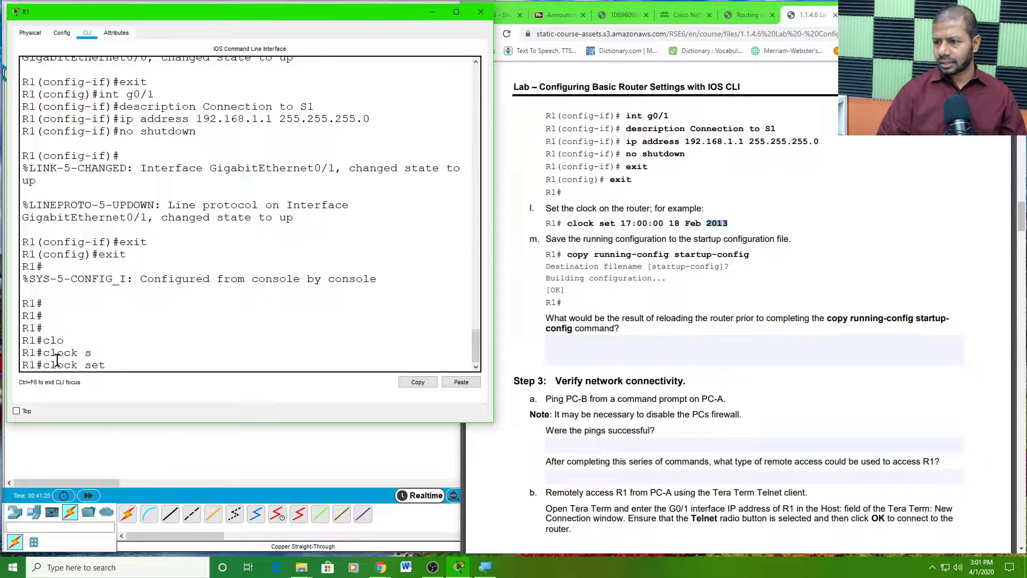
text(15)
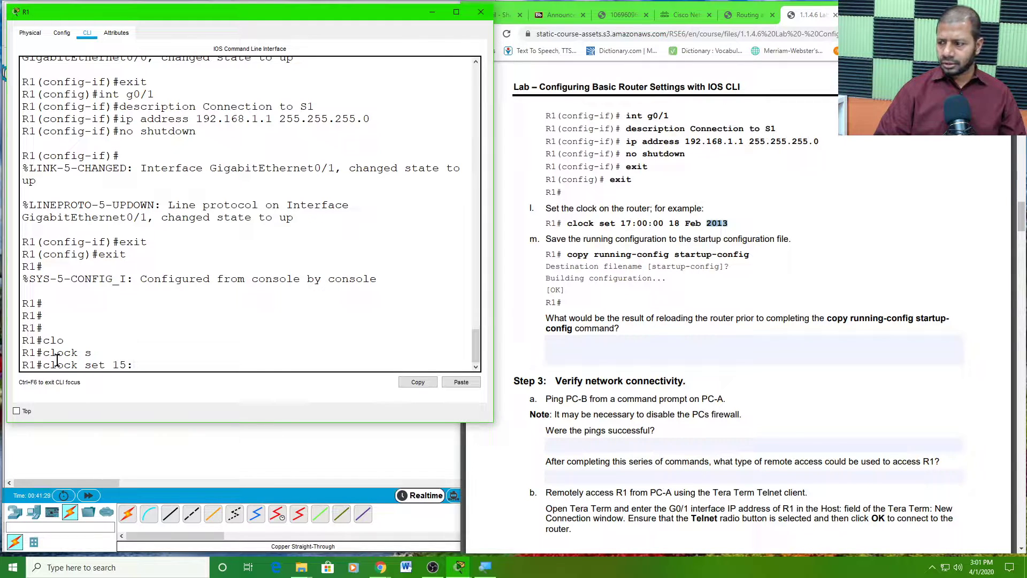
text(:01)
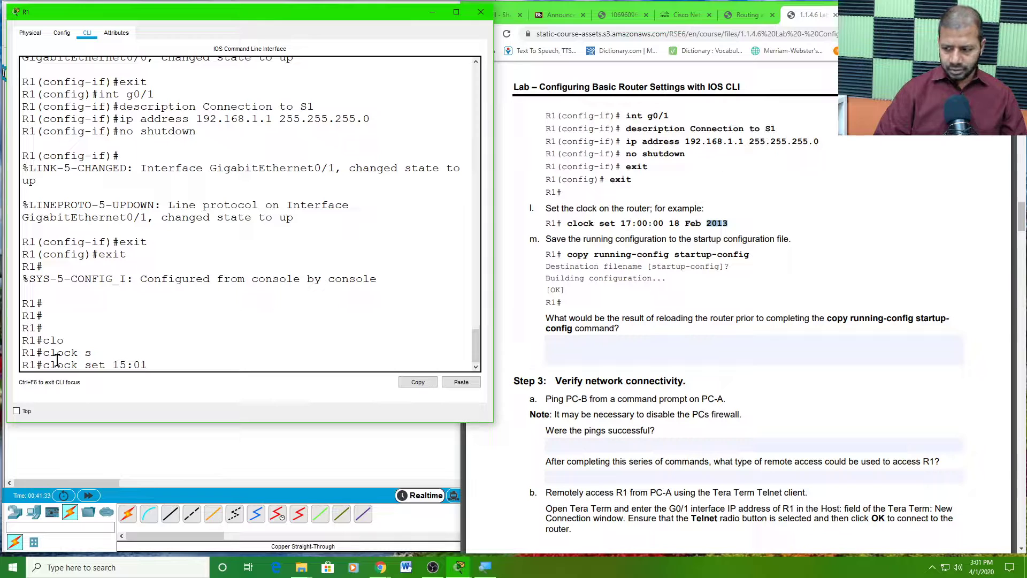
text(:00 01)
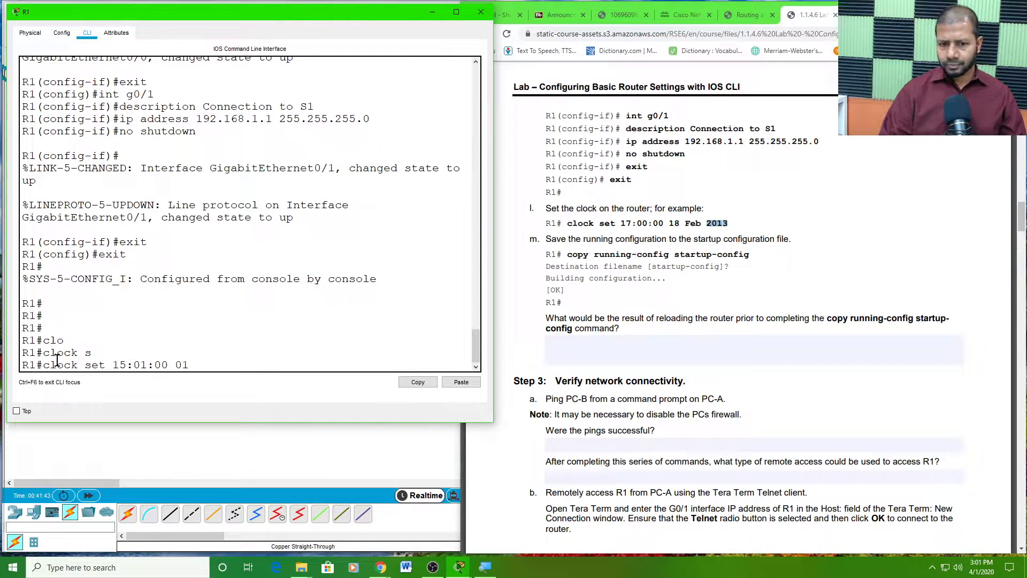
text(pril)
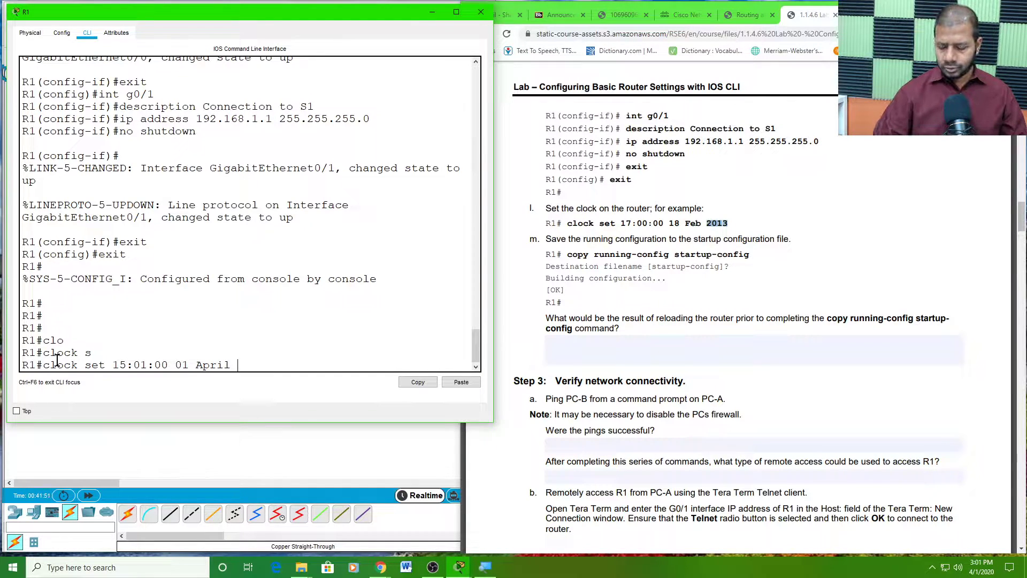
text(2020)
key(Return)
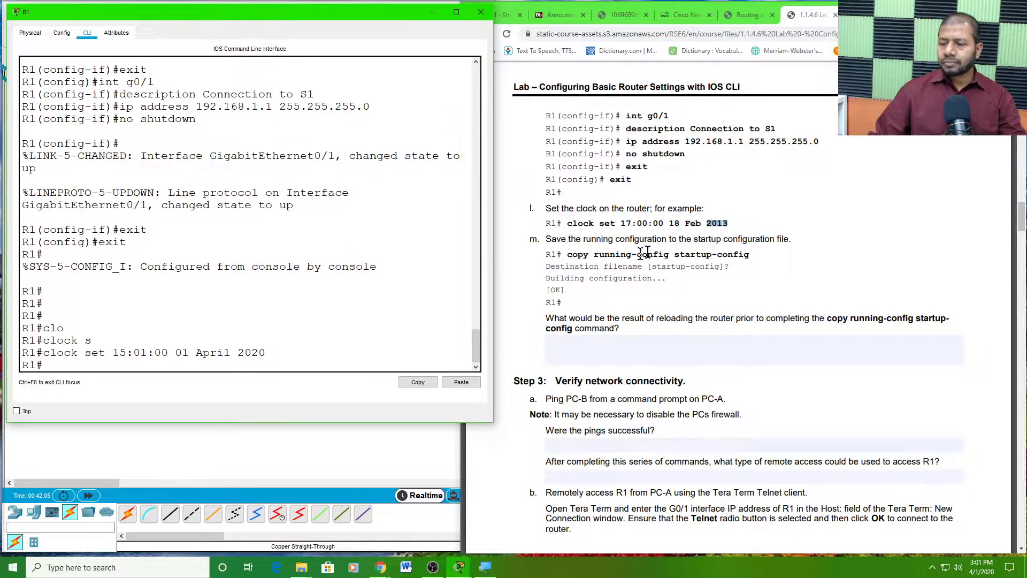
- Read the lab's save instruction and its copy running-config startup-config command
drag(567, 239, 792, 243)
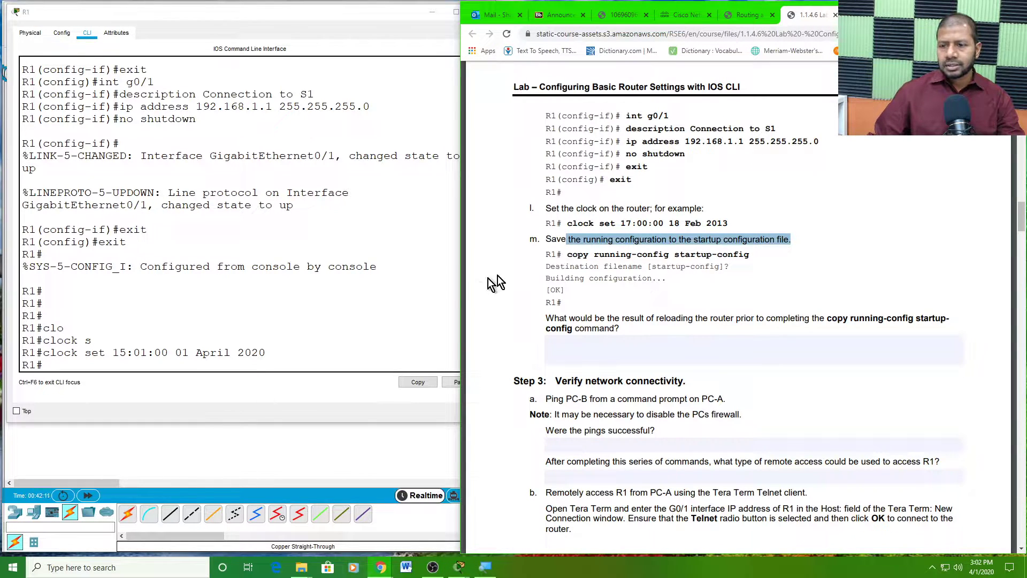
drag(566, 254, 750, 255)
click(677, 254)
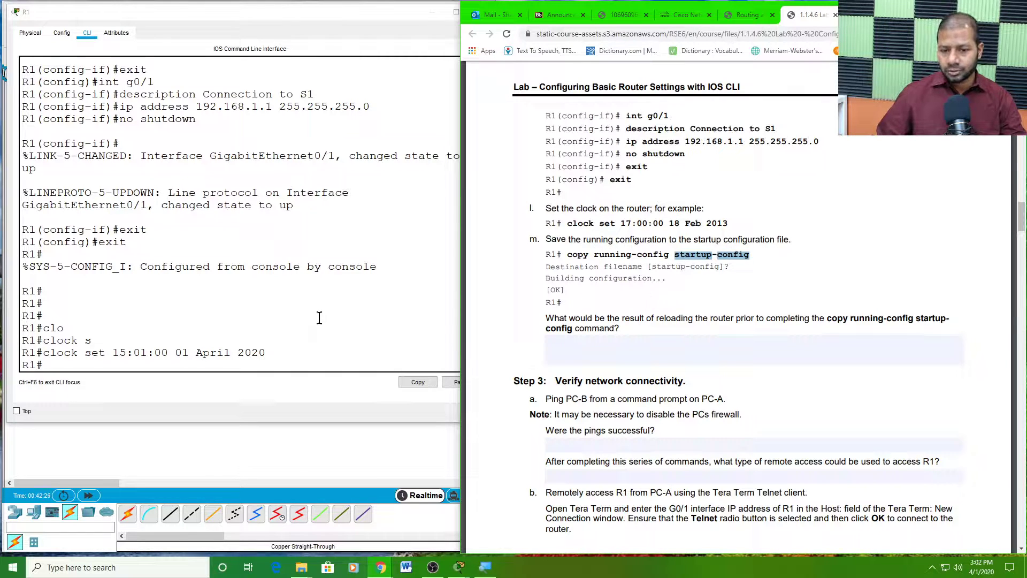
- Save R1's running-config to startup-config, accepting the default filename
click(46, 366)
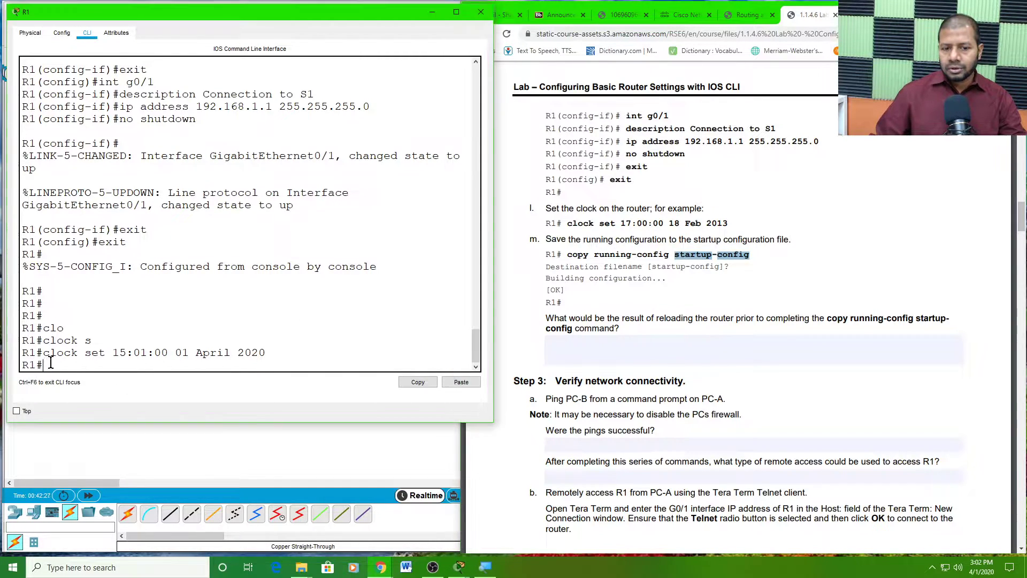
text(co)
text(py s)
text(ru)
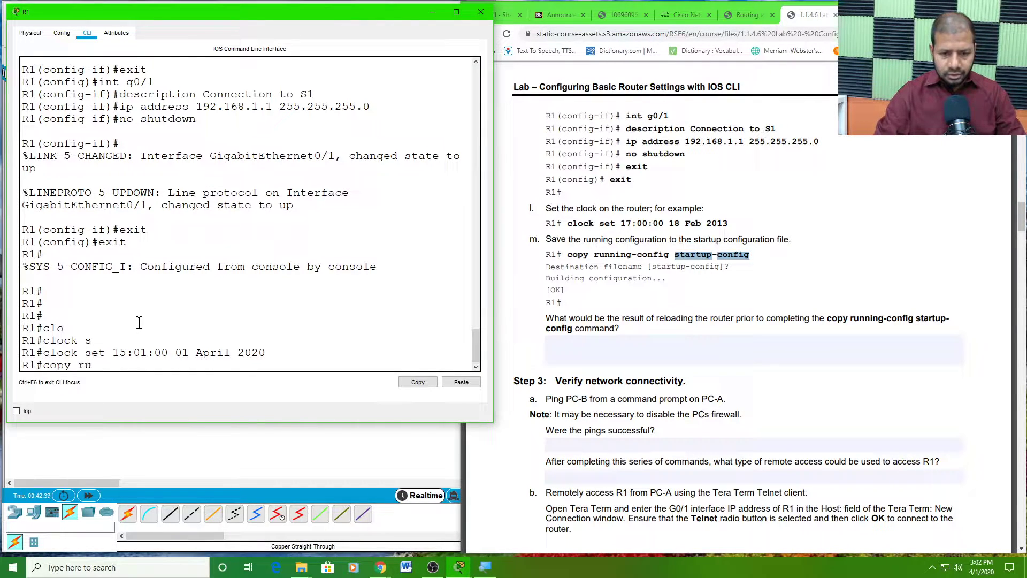
text(n)
key(Tab)
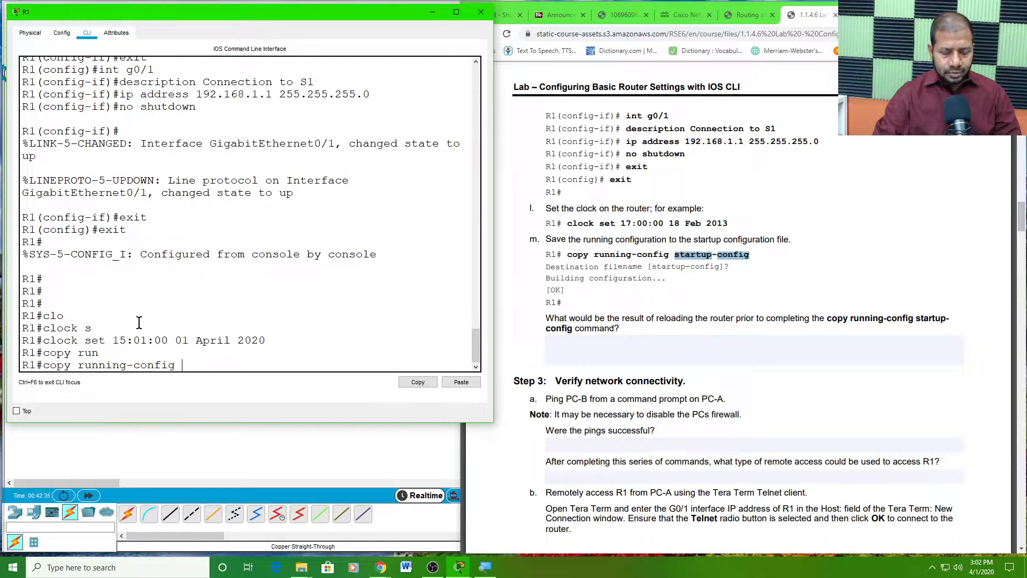
text(st)
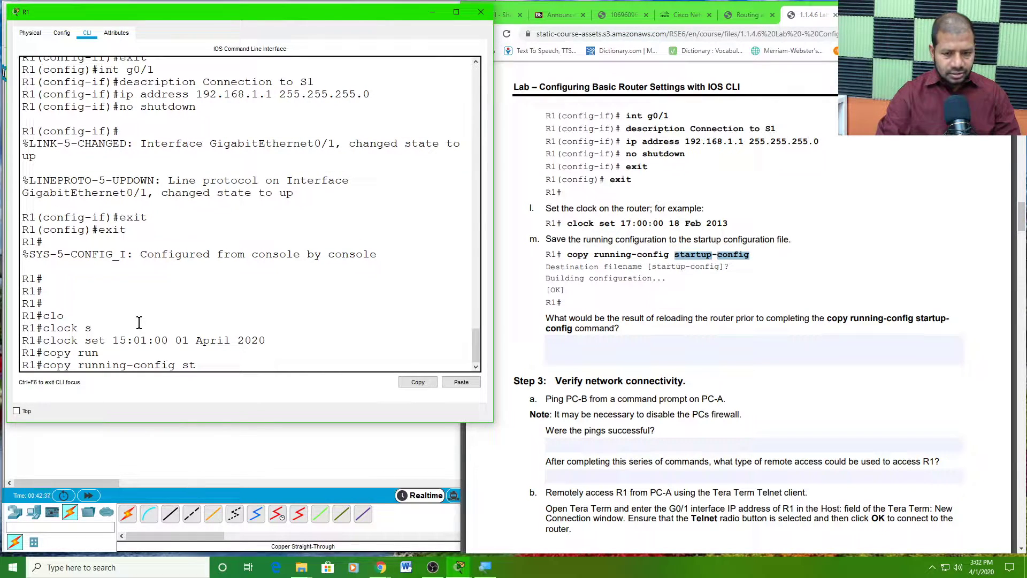
key(Tab)
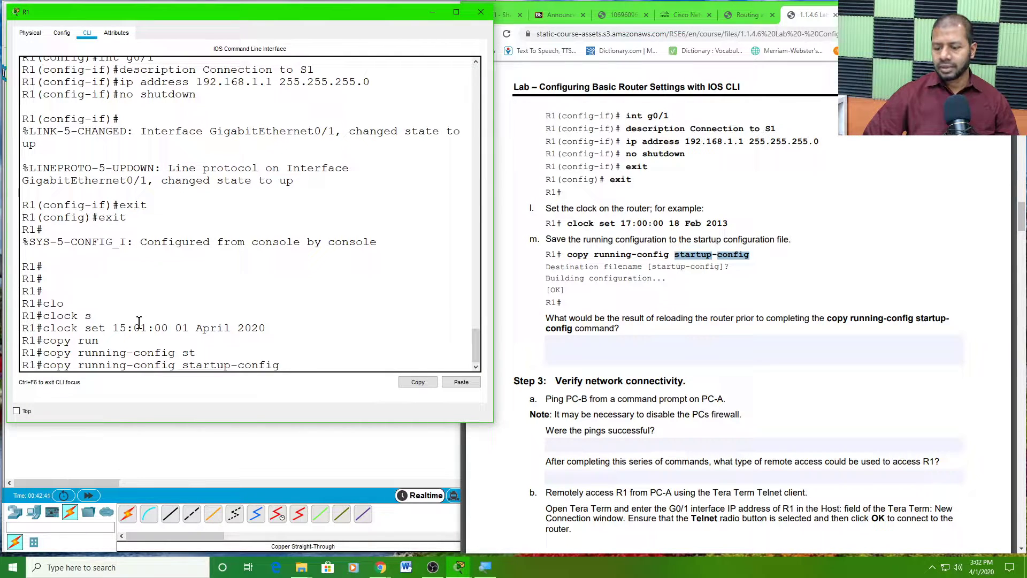
key(Return)
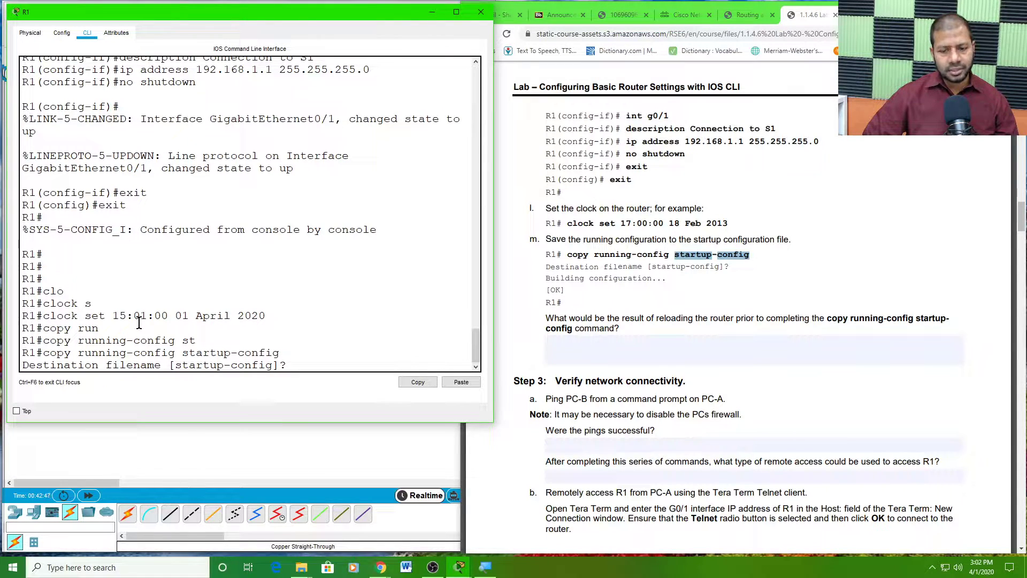
key(Return)
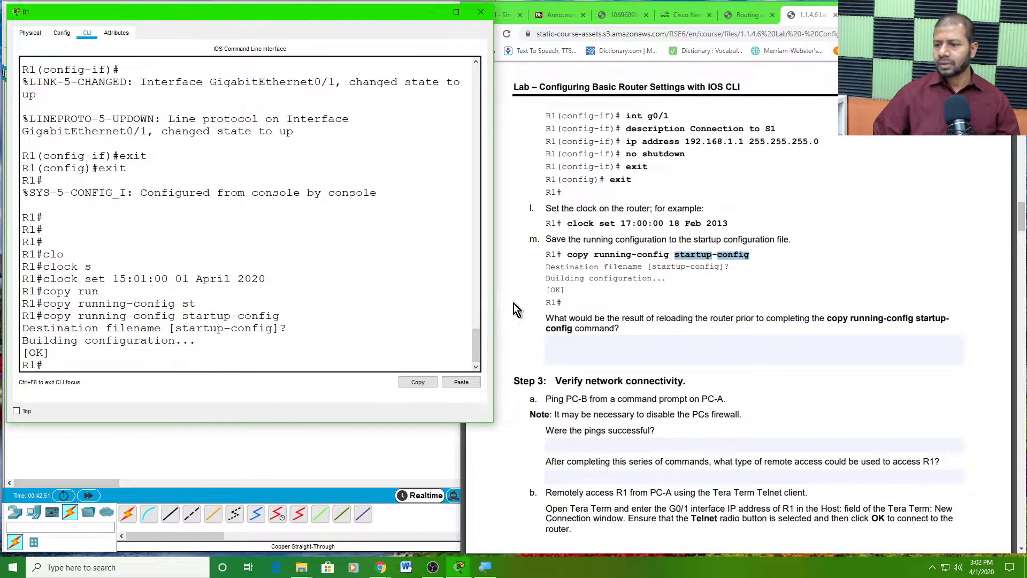
scroll(525, 301, down, 2)
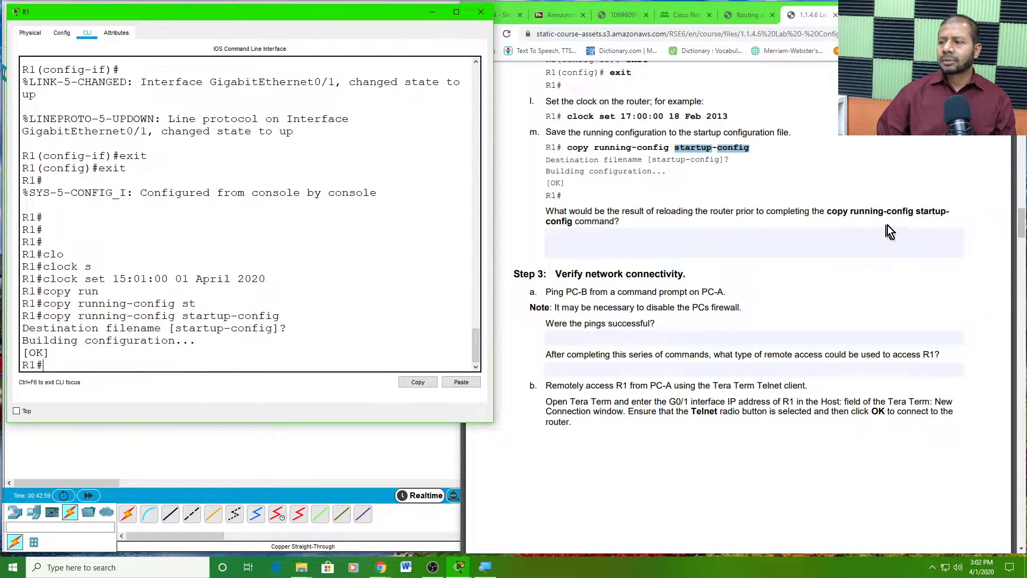
click(586, 247)
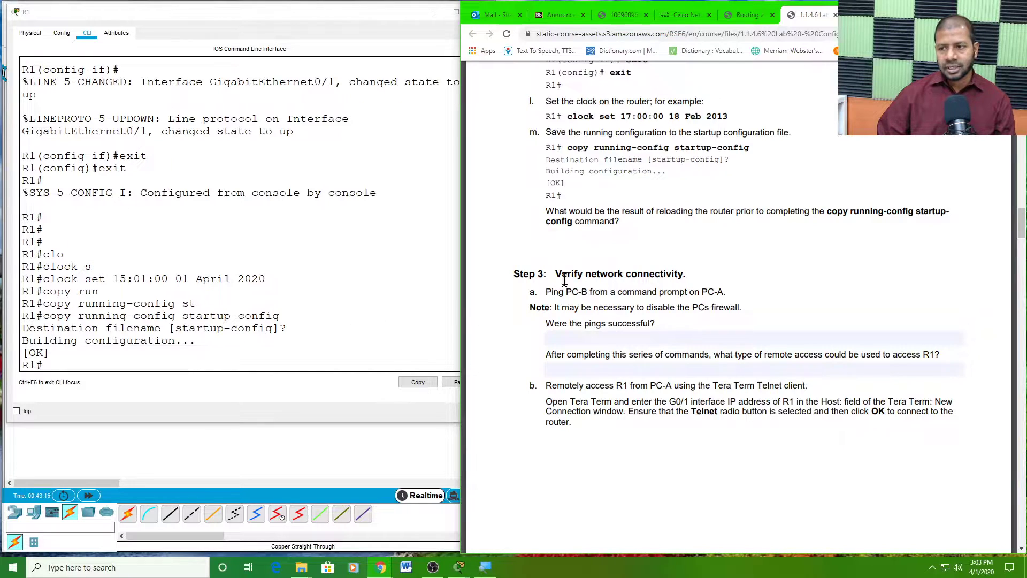
- Answer the reload question with 'The running config would be lost when reloaded'
click(659, 274)
click(572, 238)
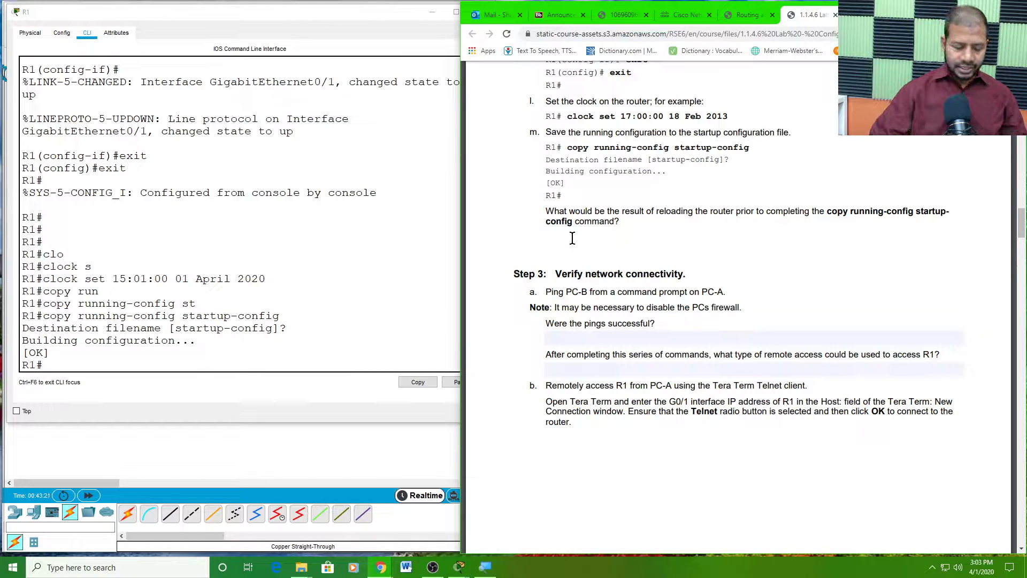
text(We wo)
key(BackSpace)
key(BackSpace)
key(BackSpace)
key(BackSpace)
key(BackSpace)
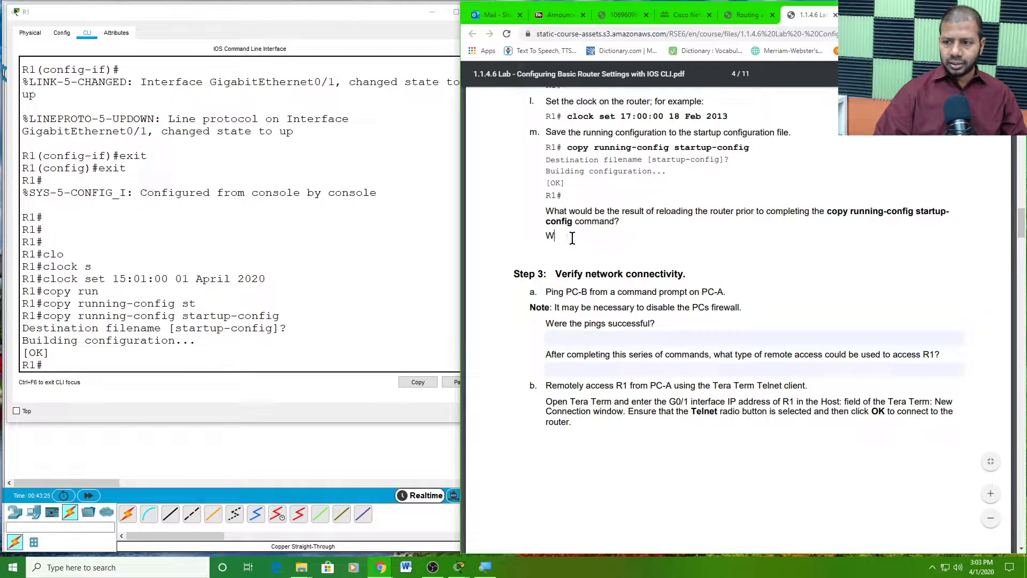
text(The )
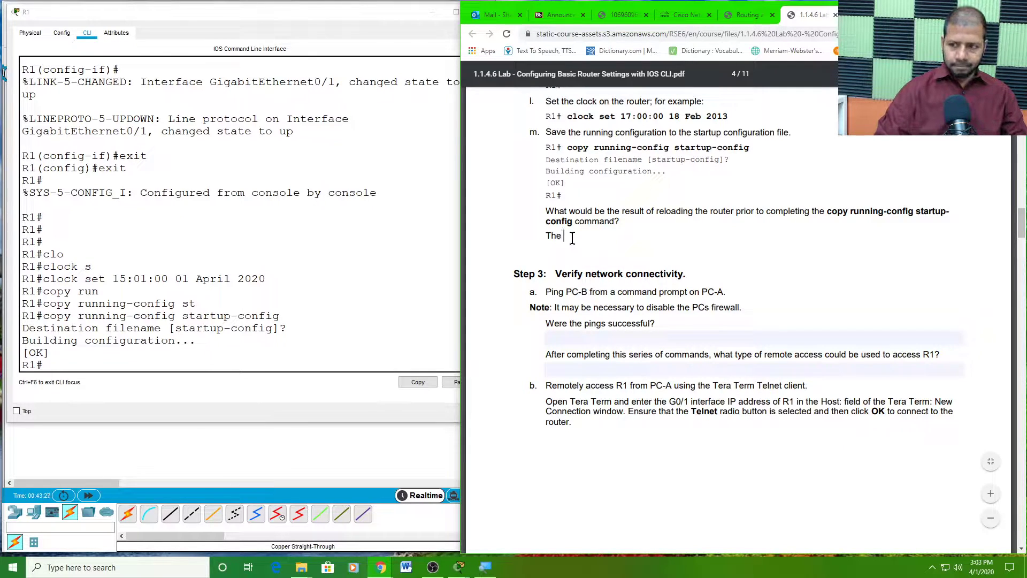
text(running )
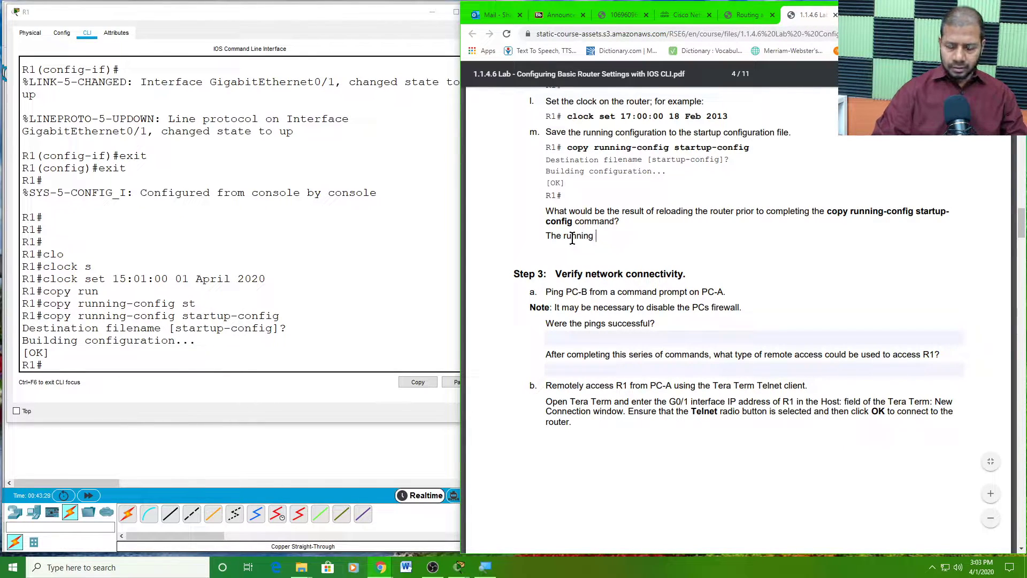
text(config woul)
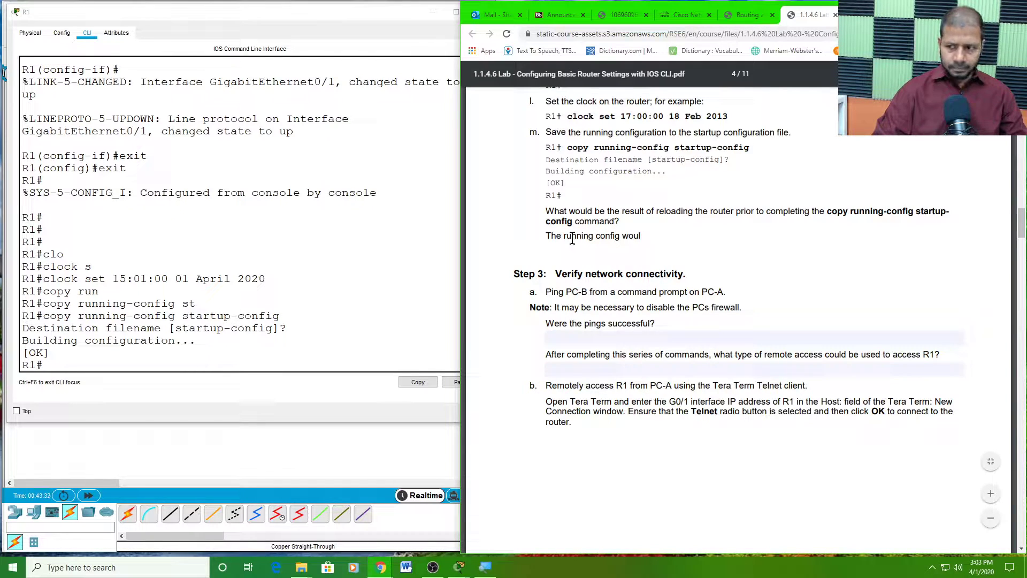
text(d be lo)
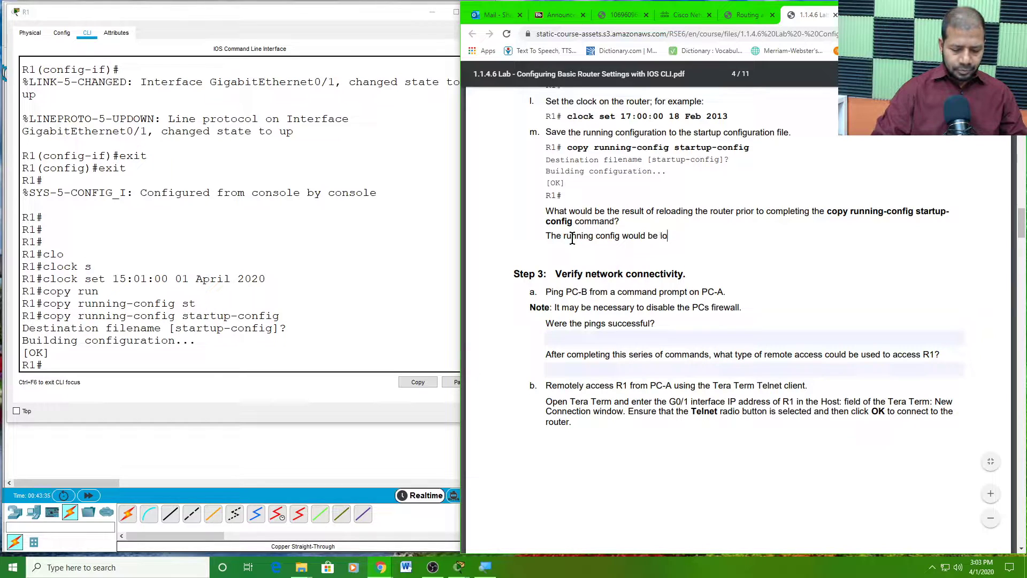
text(st ehen)
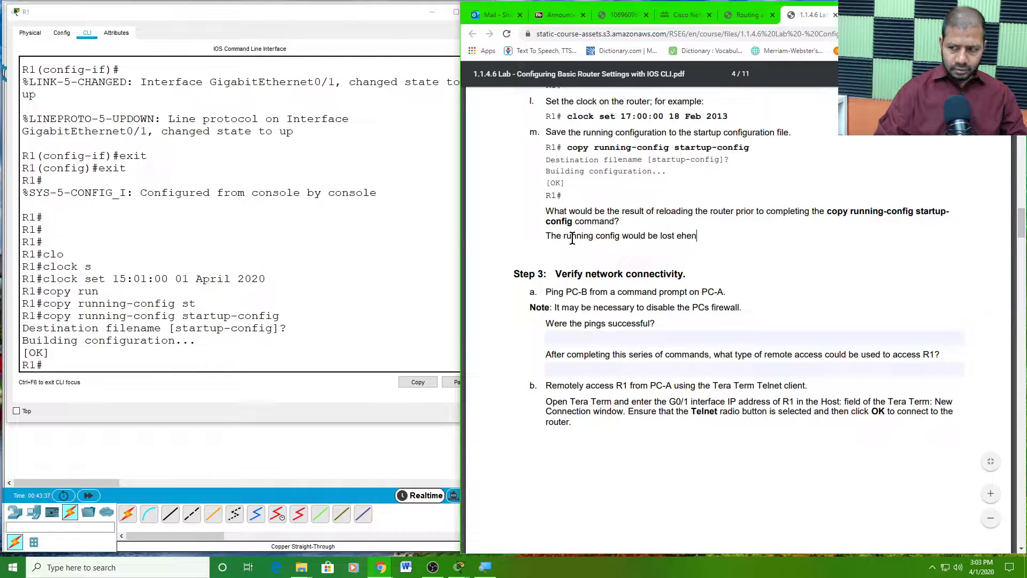
key(BackSpace)
key(BackSpace)
key(BackSpace)
key(BackSpace)
key(BackSpace)
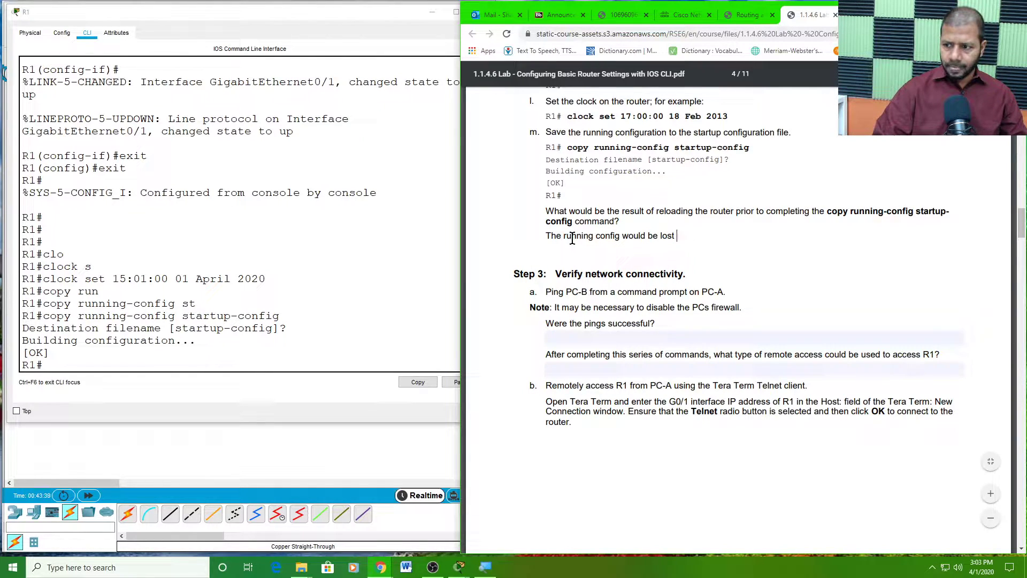
text(when)
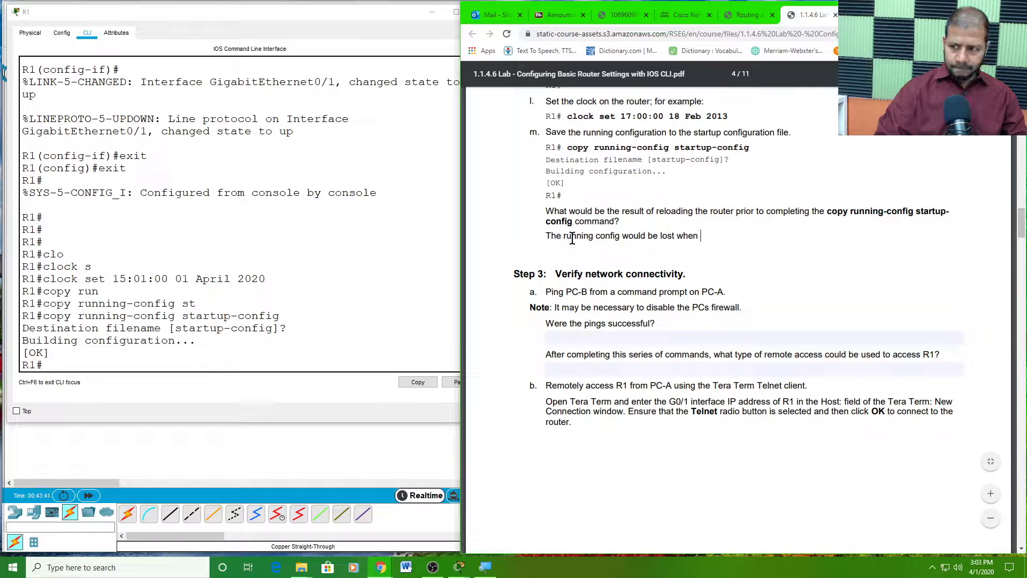
text( reloaded)
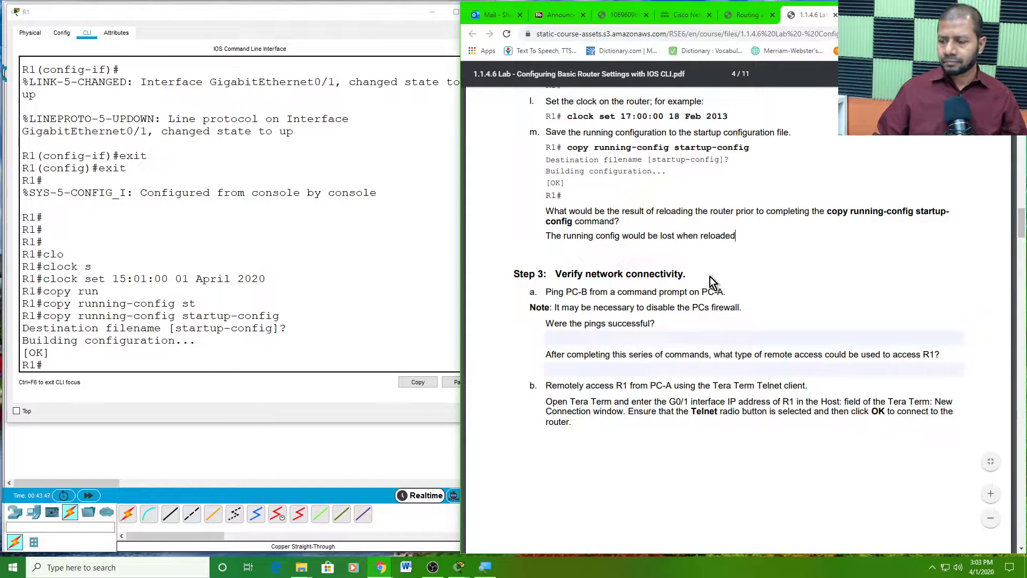
click(642, 305)
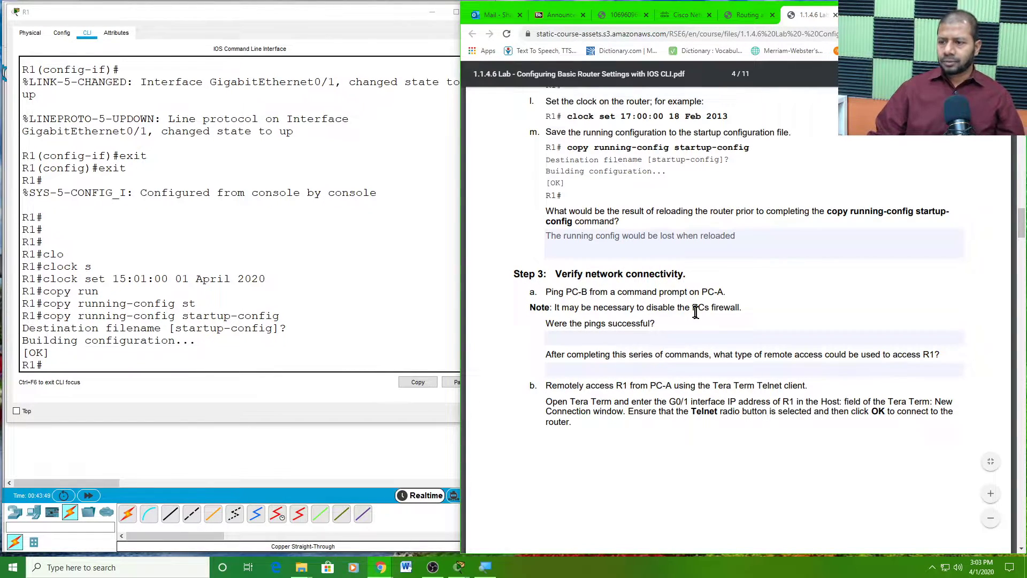
- Review the next section's ping instruction and PC firewall note, leaving its answer blank
scroll(692, 309, down, 1)
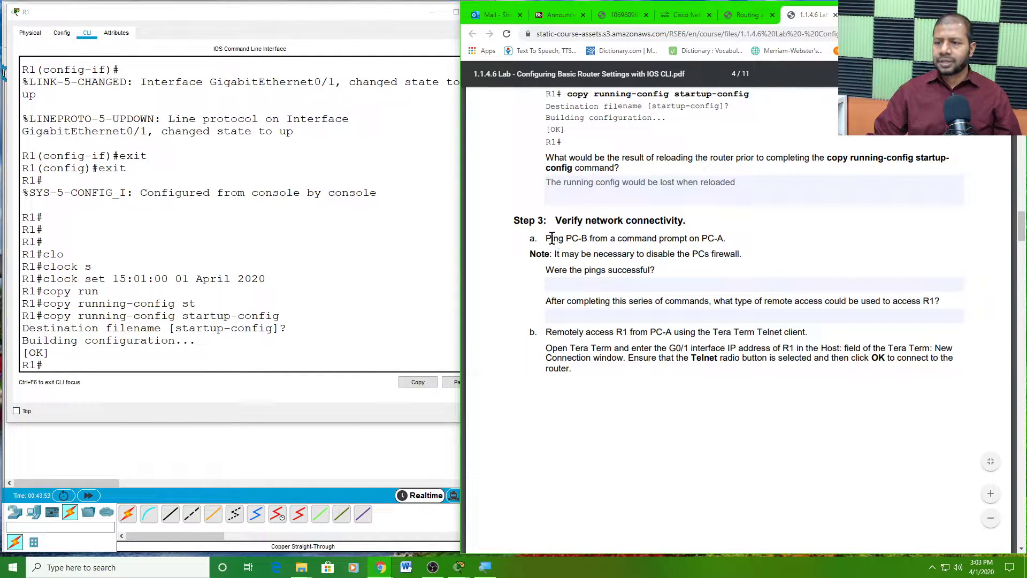
drag(552, 238, 737, 239)
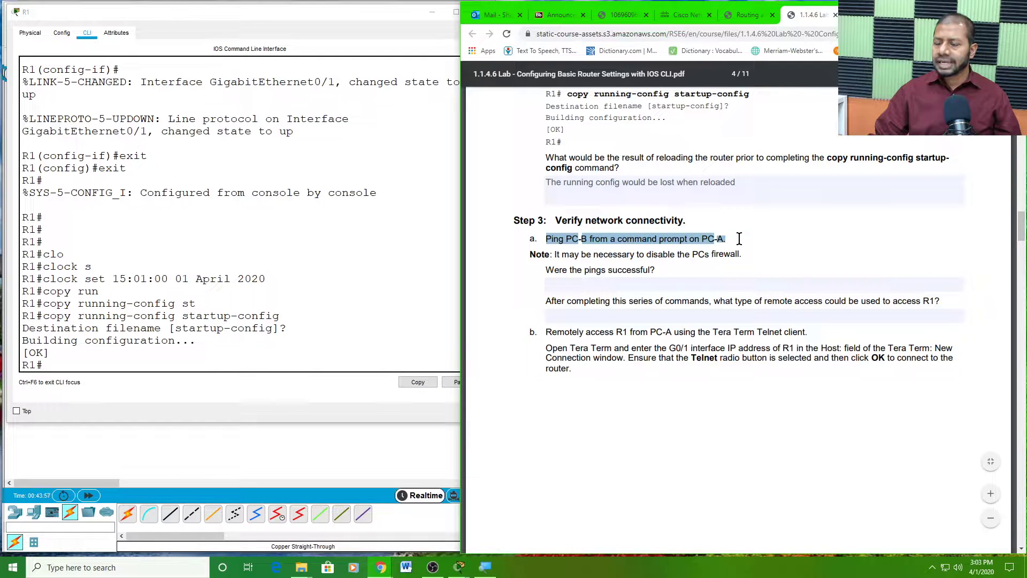
drag(603, 256, 734, 255)
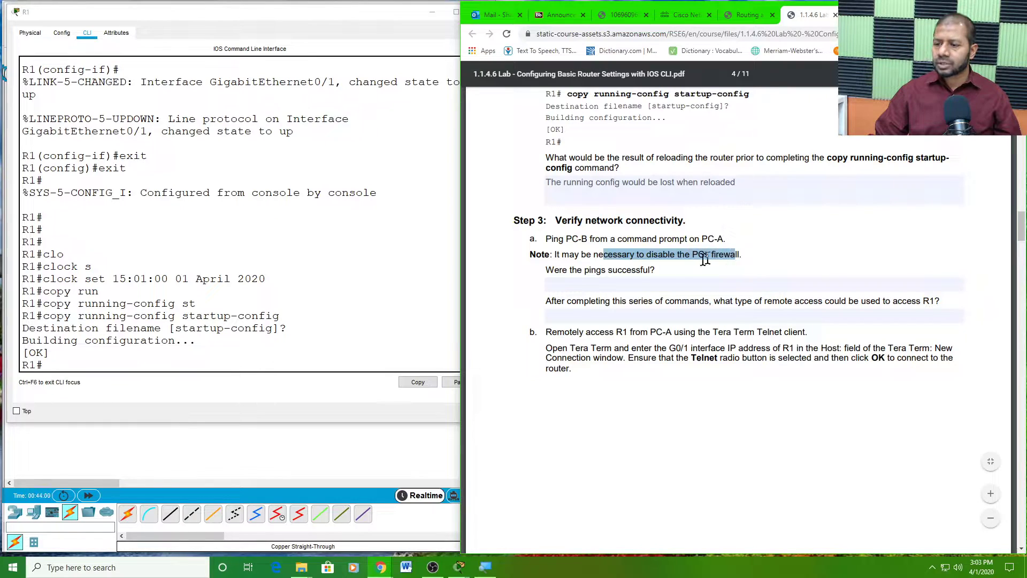
click(599, 280)
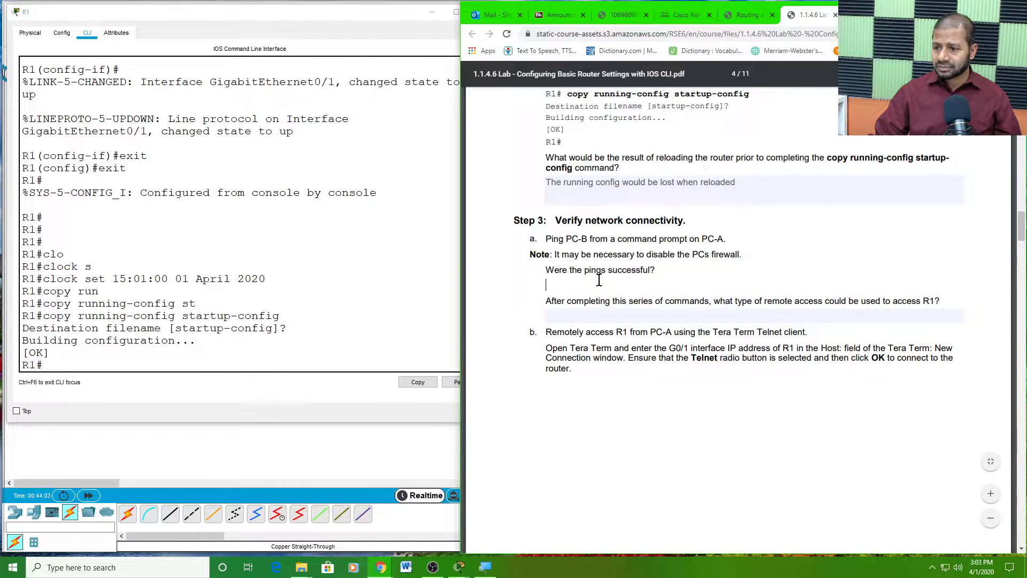
click(578, 239)
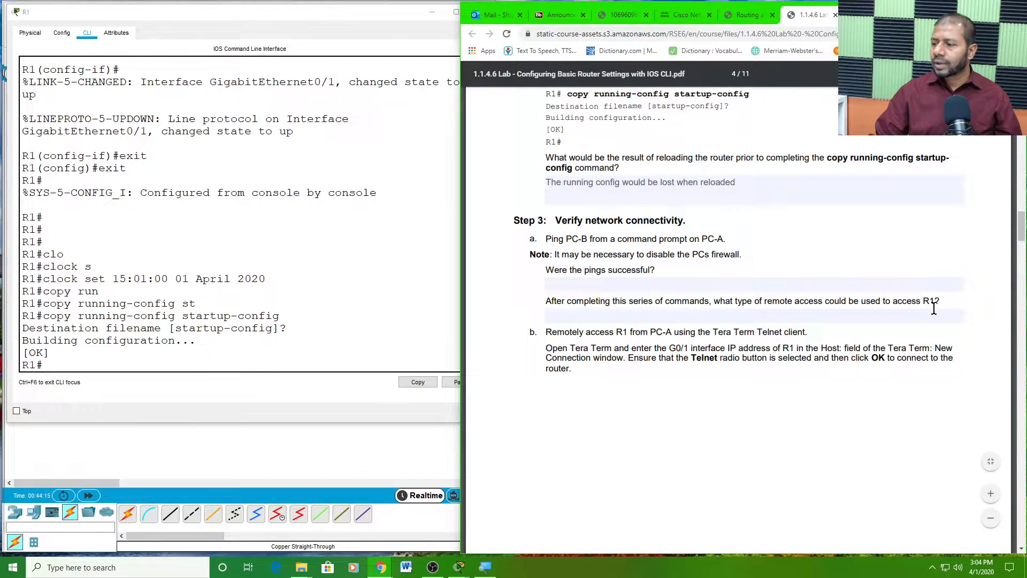
scroll(902, 324, down, 1)
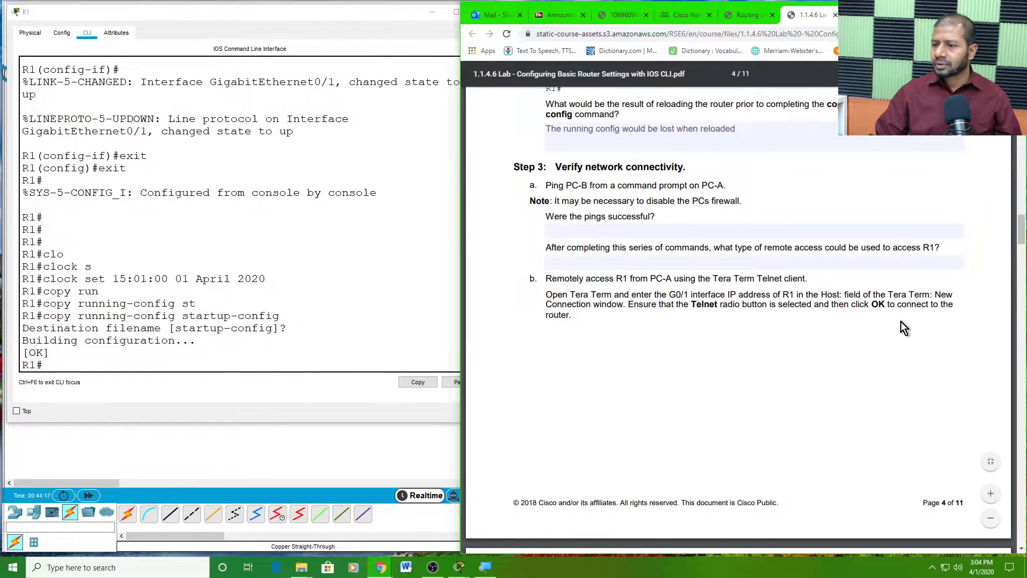
scroll(901, 322, down, 1)
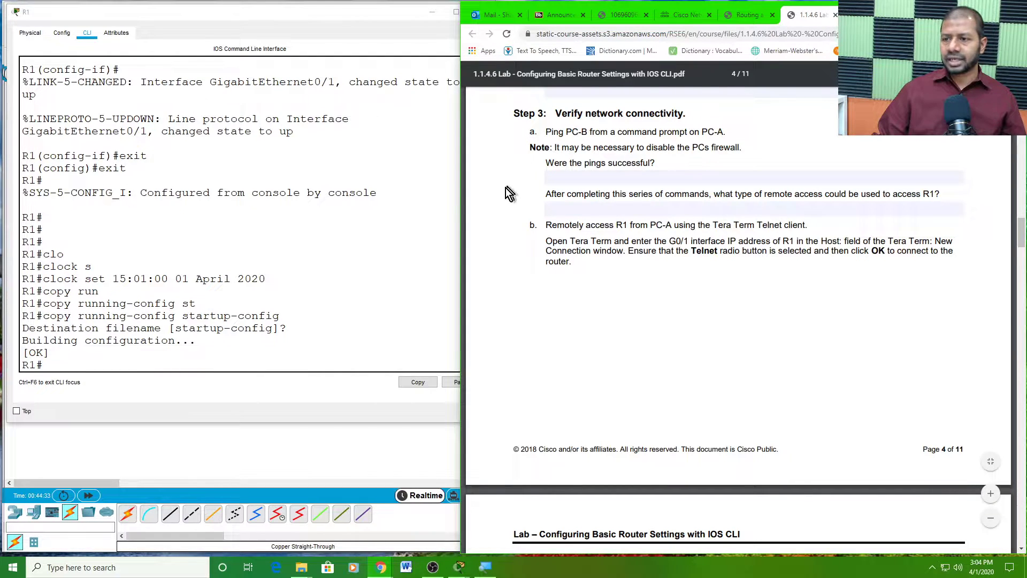
- Bring up the topology, open PC-B's device window and move it higher on screen
click(242, 458)
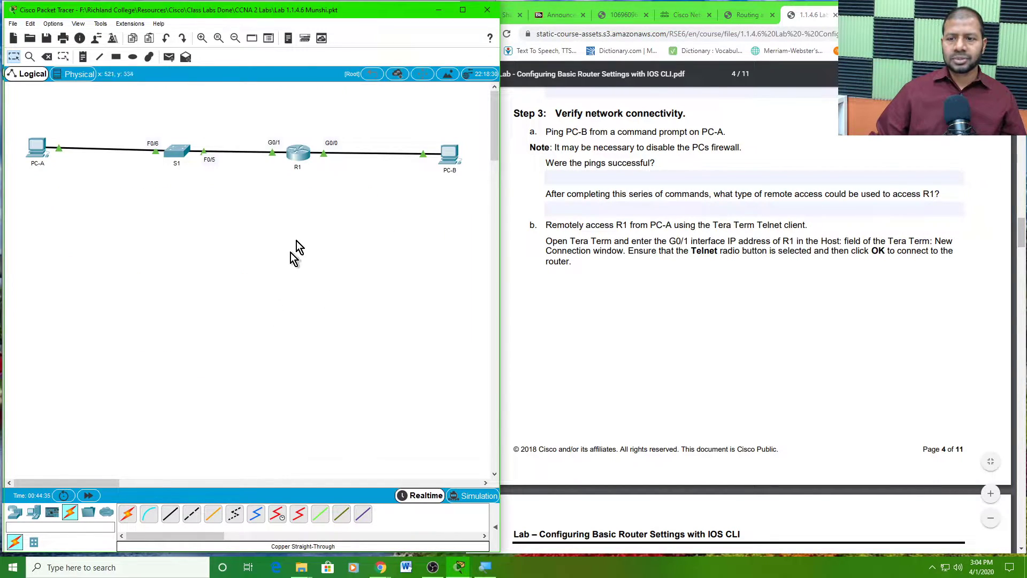
click(449, 158)
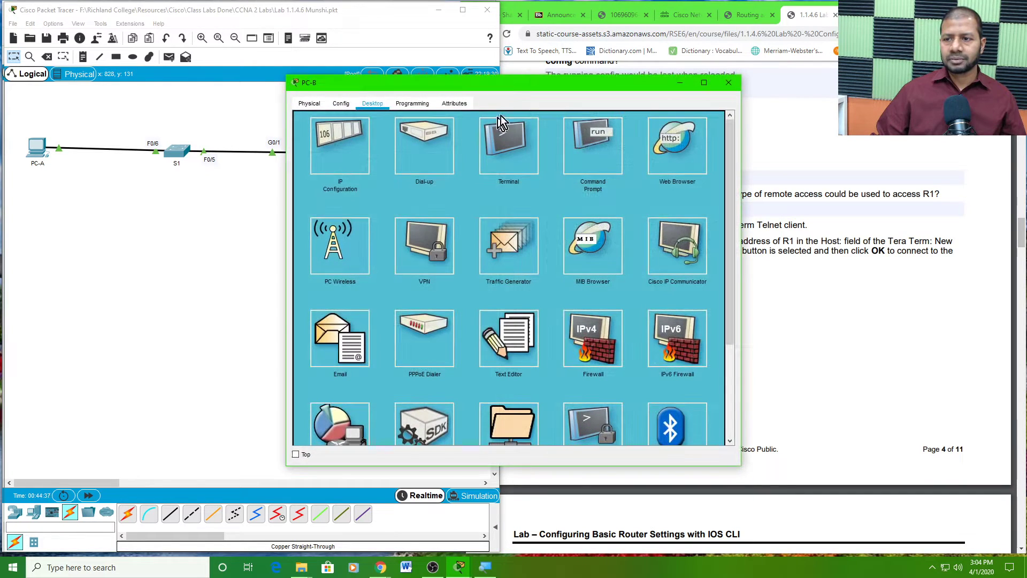
drag(546, 85, 472, 107)
drag(290, 134, 314, 76)
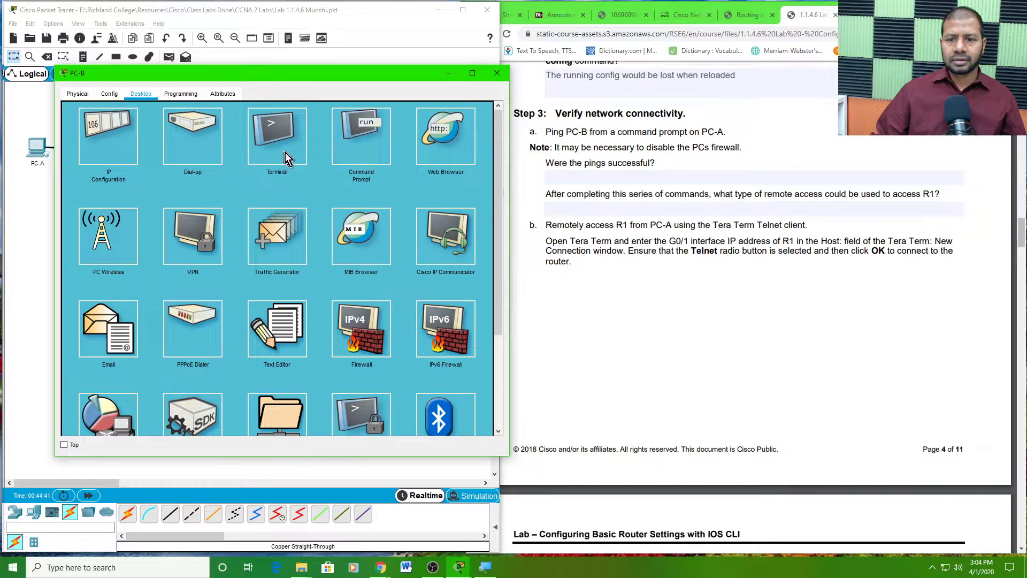
- Dismiss PC-B's Terminal settings panel and open its Command Prompt at C:\>
click(277, 140)
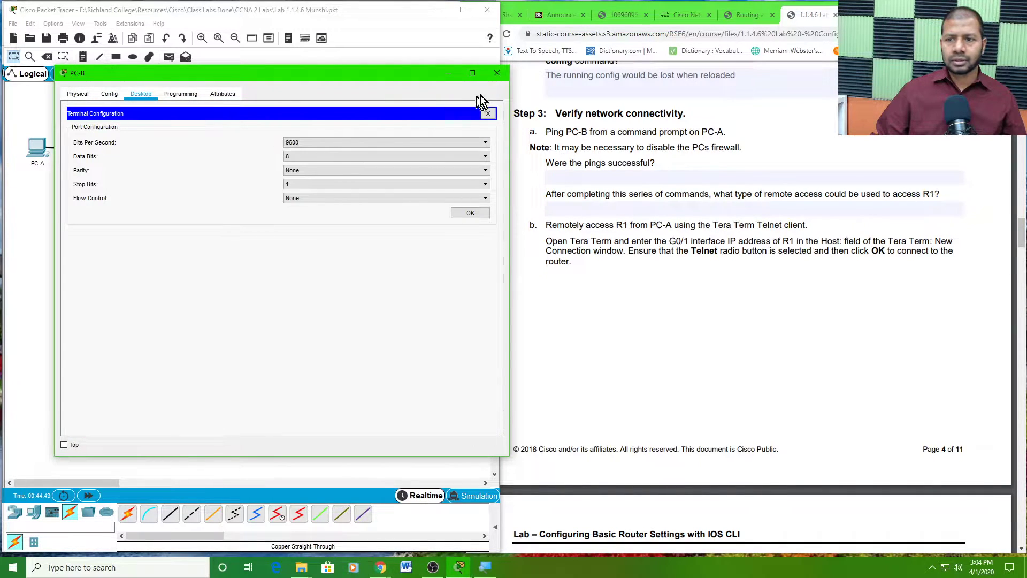
click(488, 113)
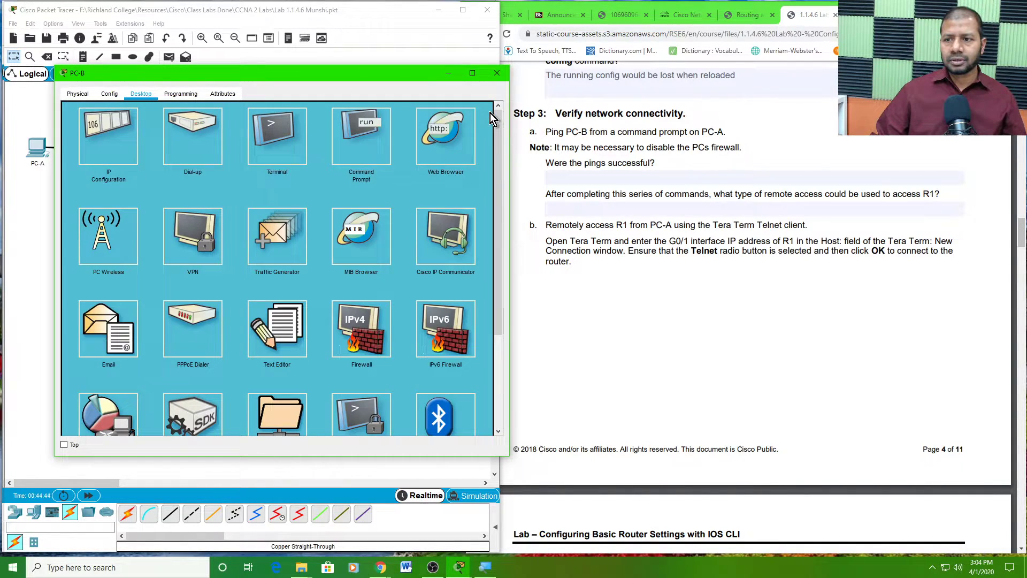
click(382, 158)
drag(415, 76, 400, 44)
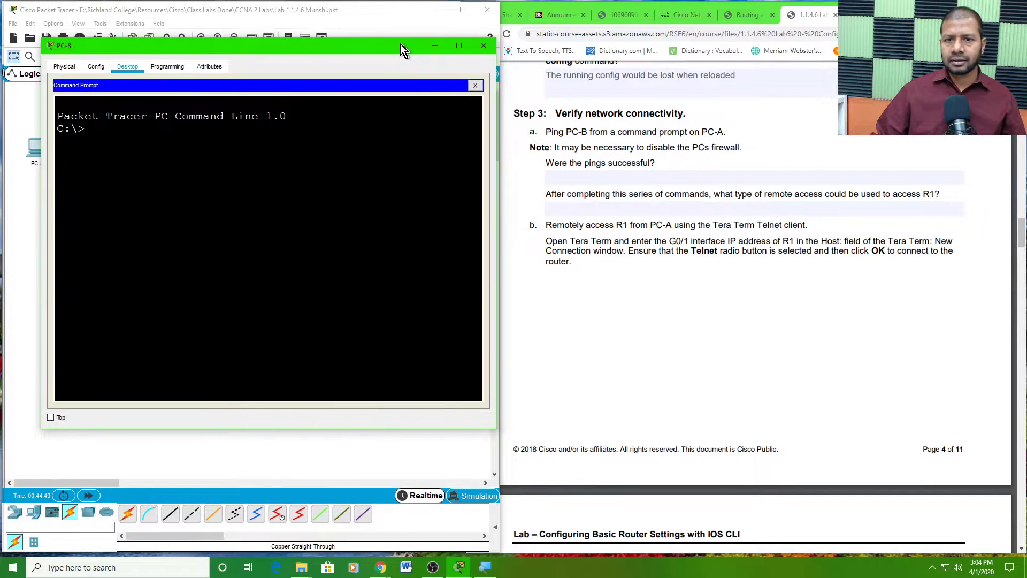
- Ping 192.168.1.3 from PC-B twice; the second run gets 4 of 4 replies
text(ping)
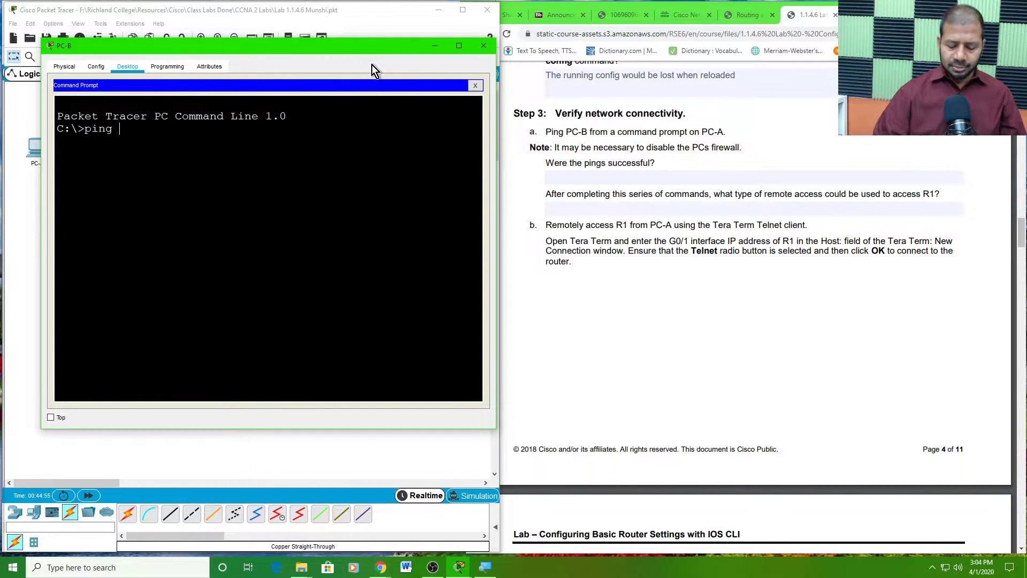
text( 192.)
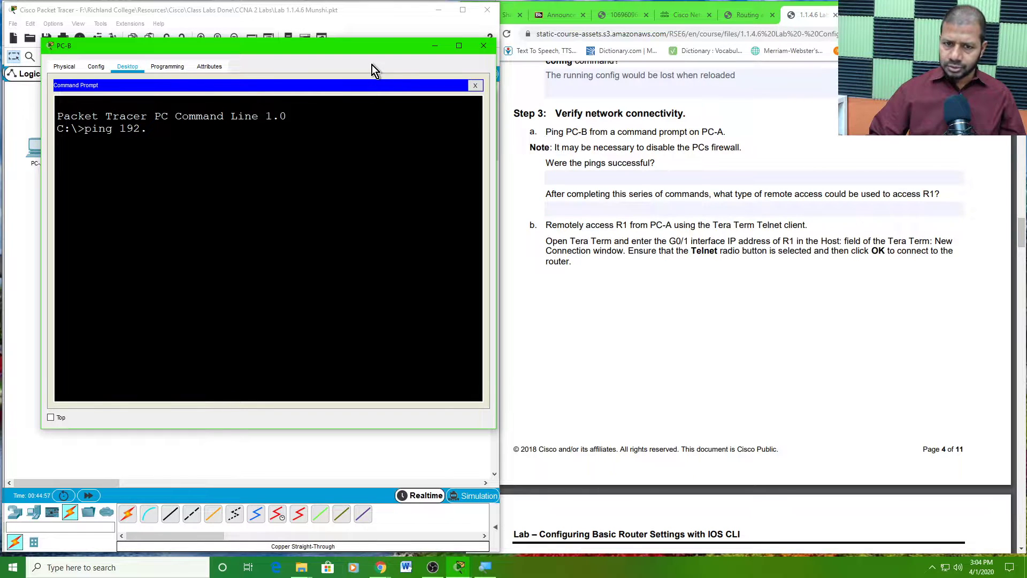
text(168.)
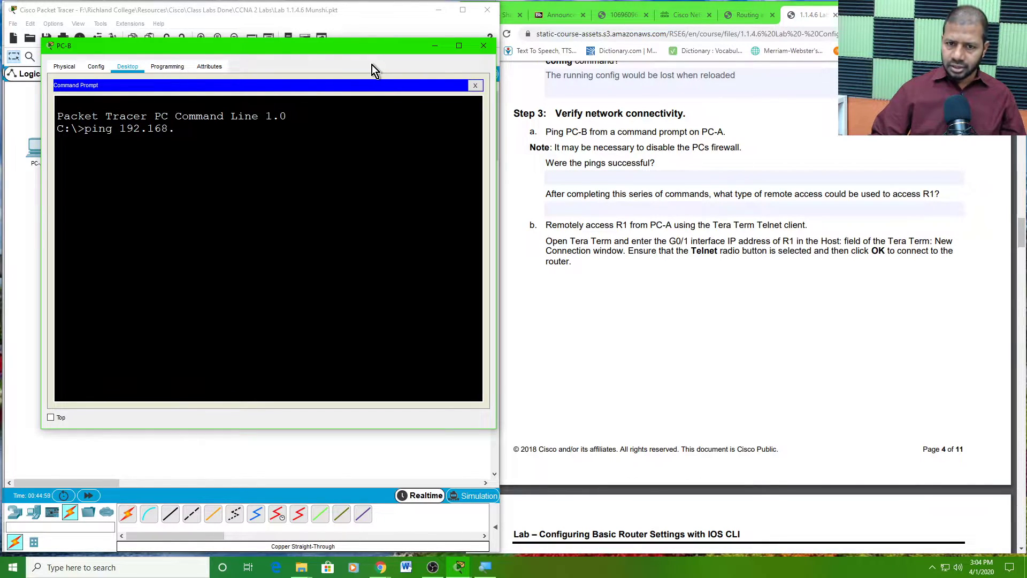
text(1.3)
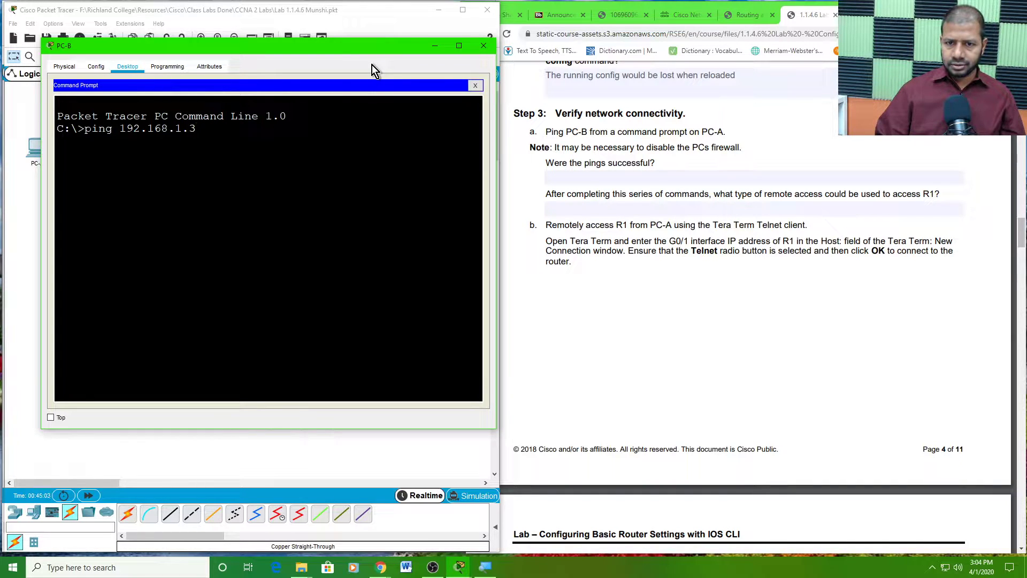
key(Return)
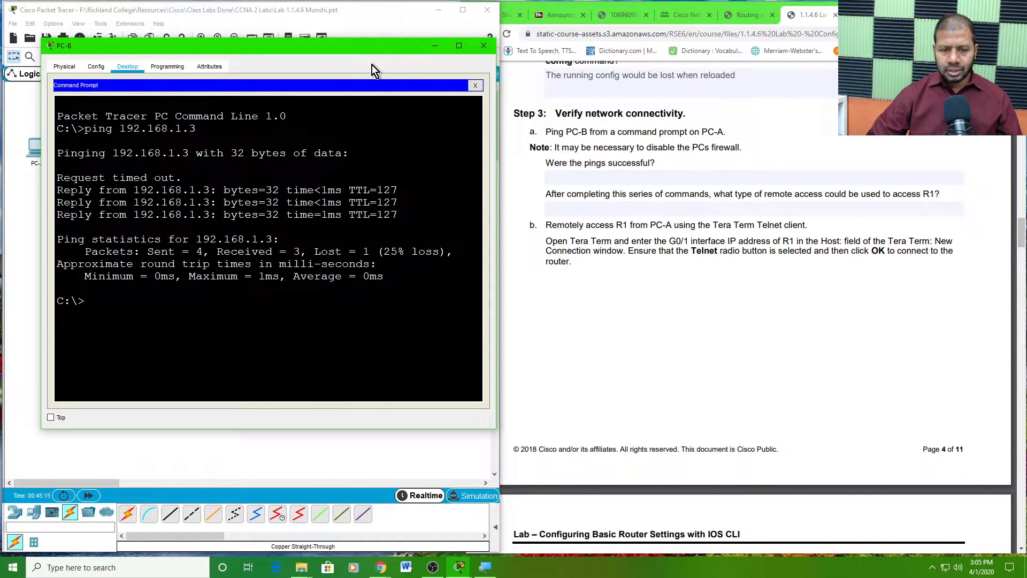
key(Up)
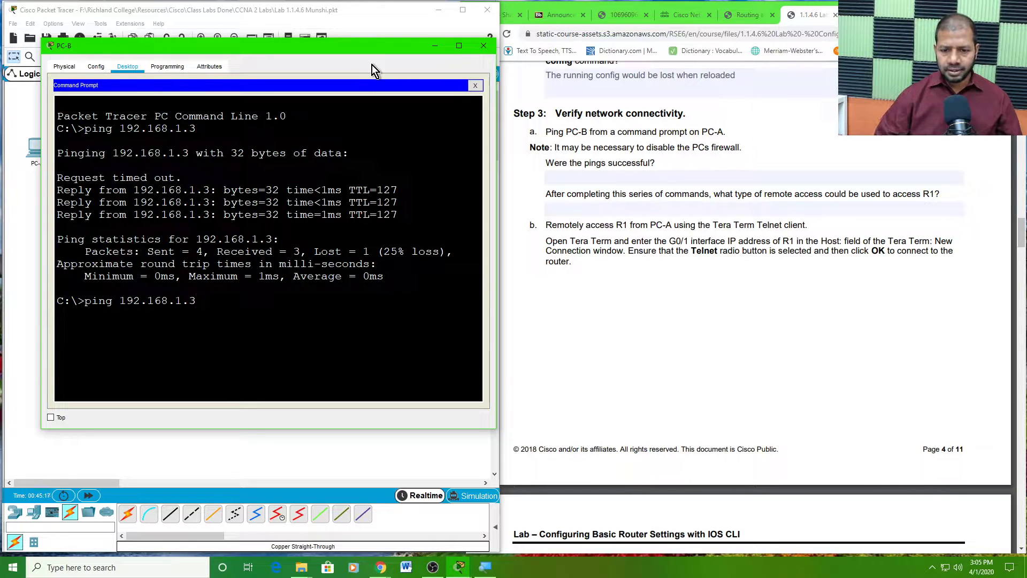
key(Return)
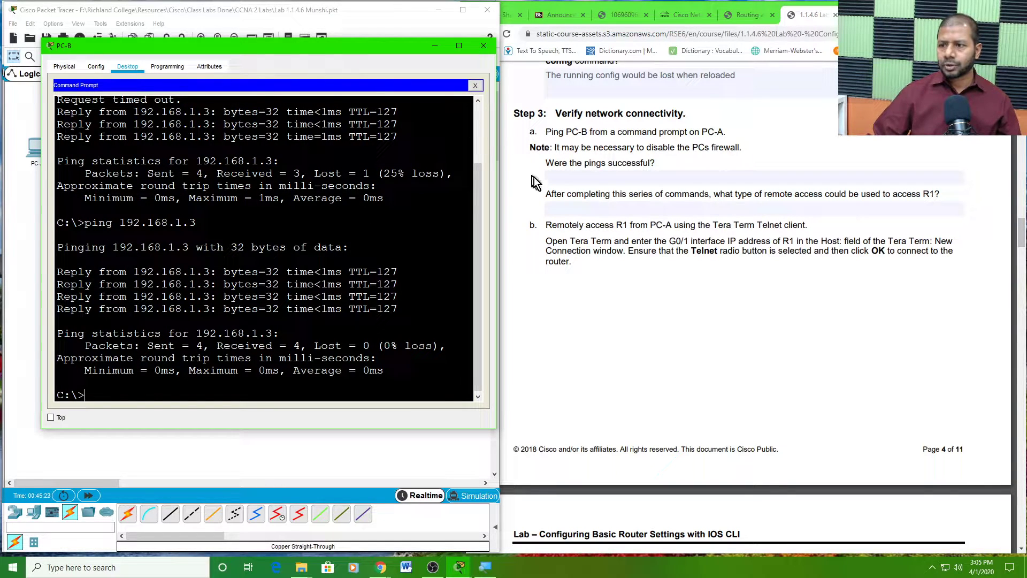
- Answer 'yes' to 'Were the pings successful?' in the lab PDF
click(570, 178)
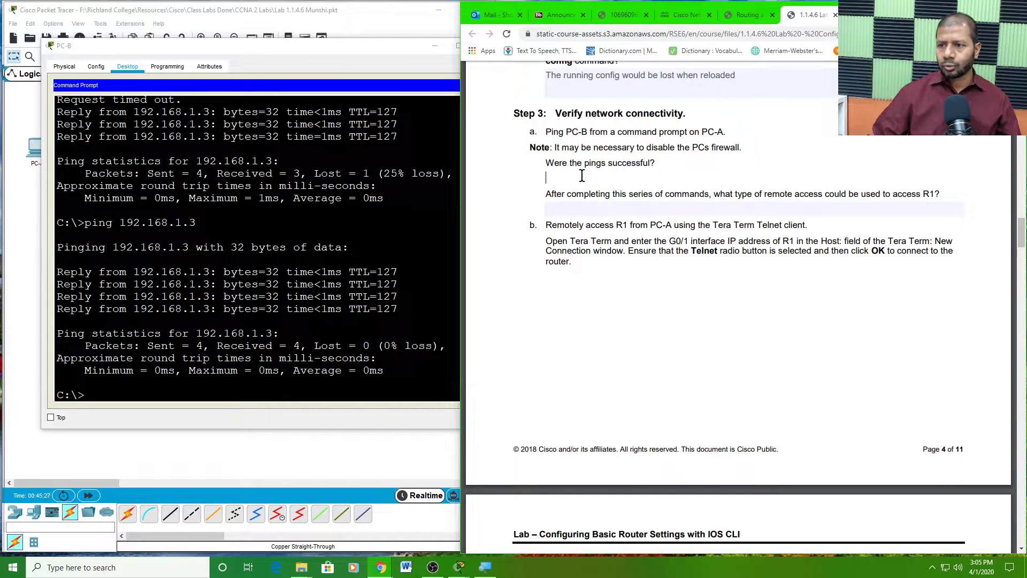
text(yes)
click(608, 209)
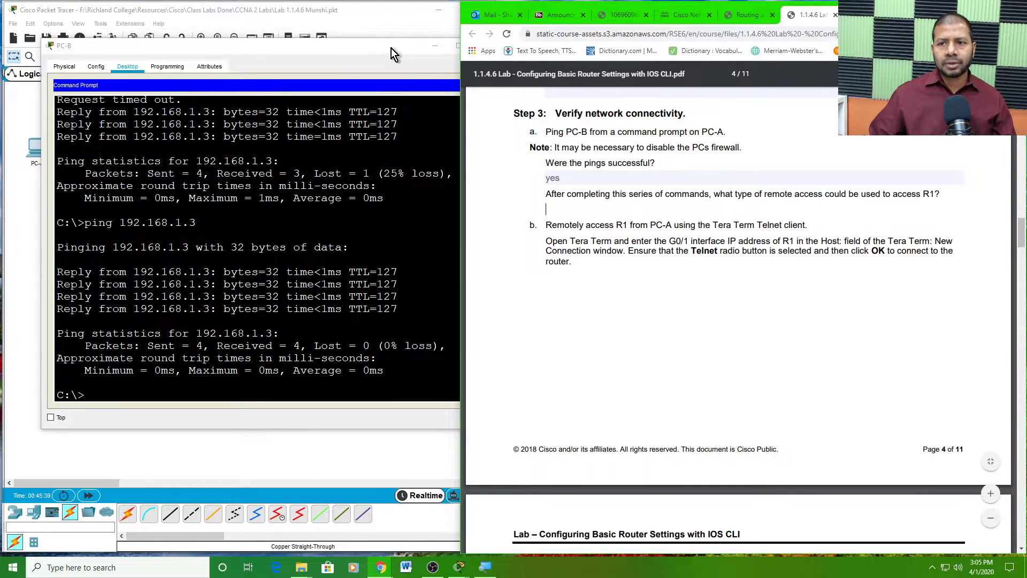
drag(391, 49, 380, 73)
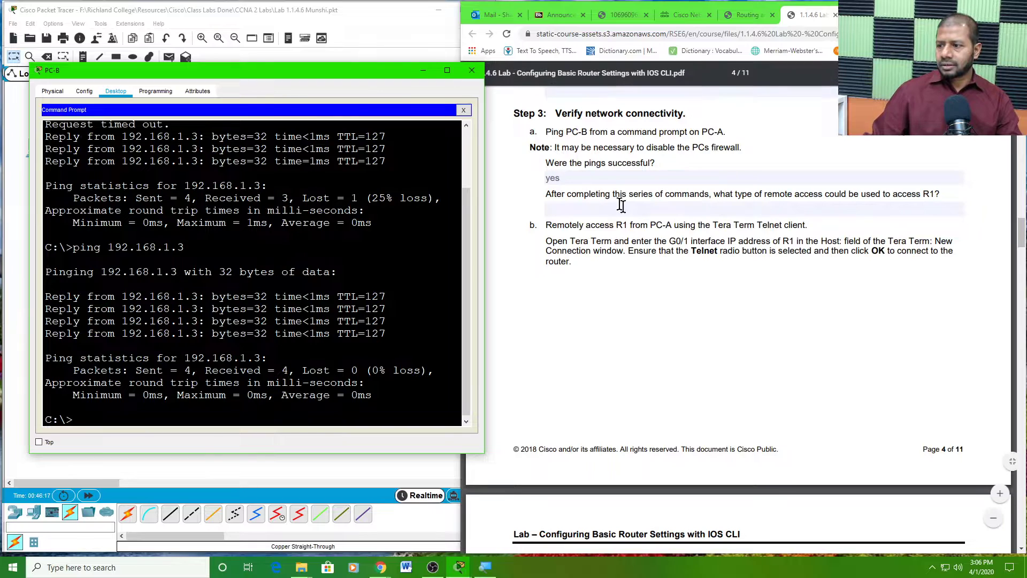
- Scroll the lab PDF to the Tera Term connection example, marking PC-A in the instructions
scroll(685, 274, down, 3)
scroll(685, 275, down, 3)
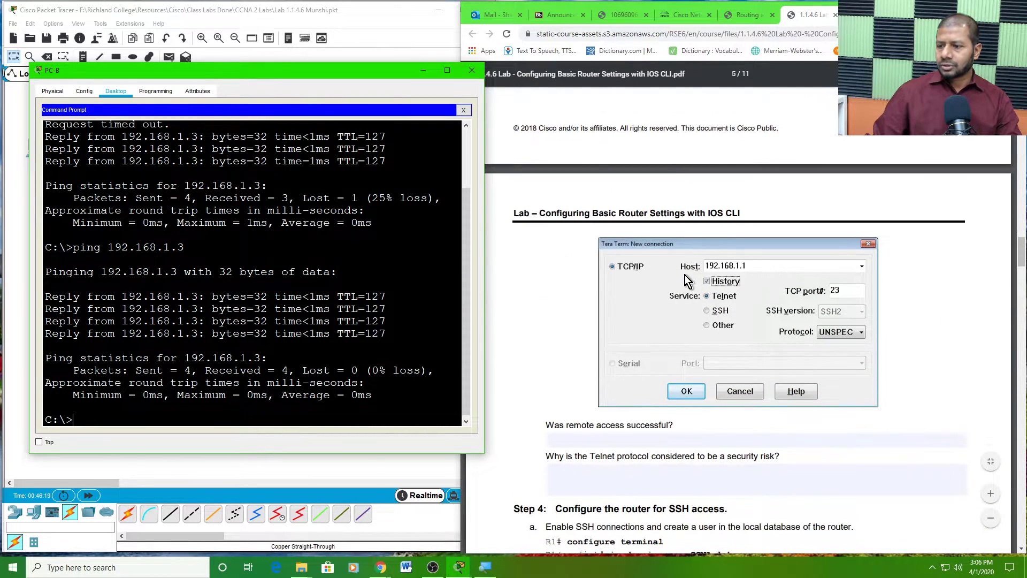
scroll(659, 265, up, 5)
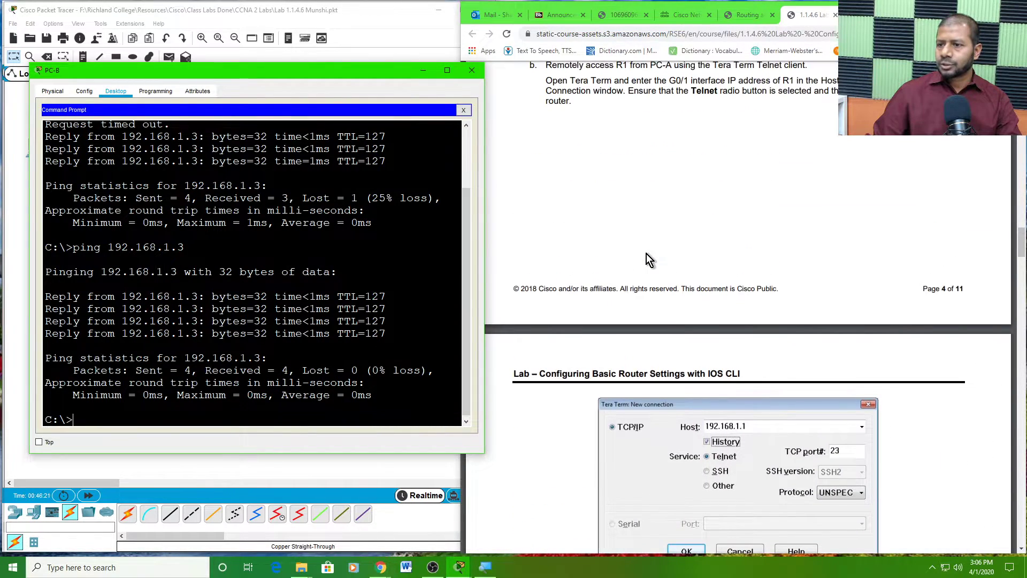
drag(663, 172, 651, 173)
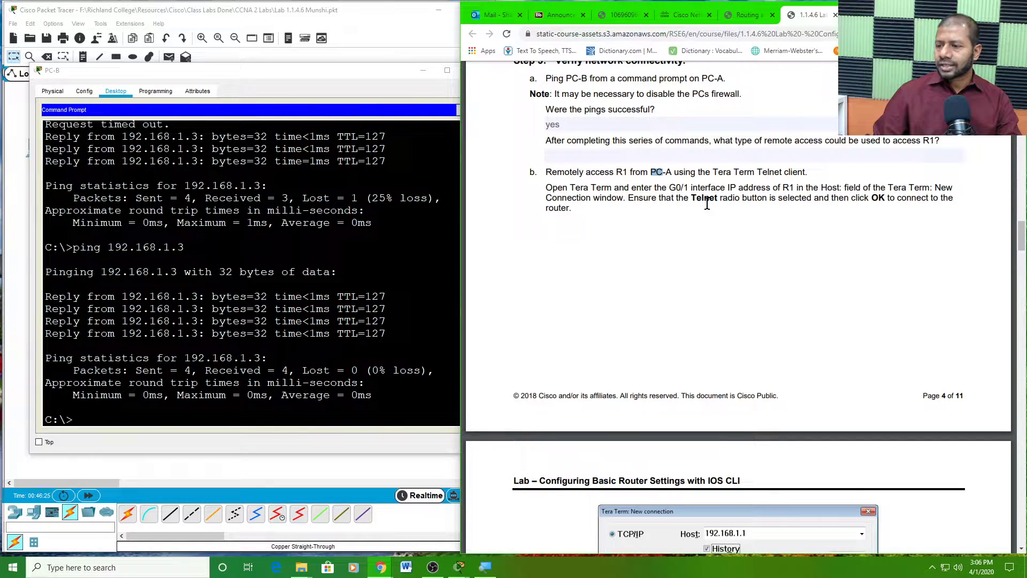
scroll(706, 204, down, 6)
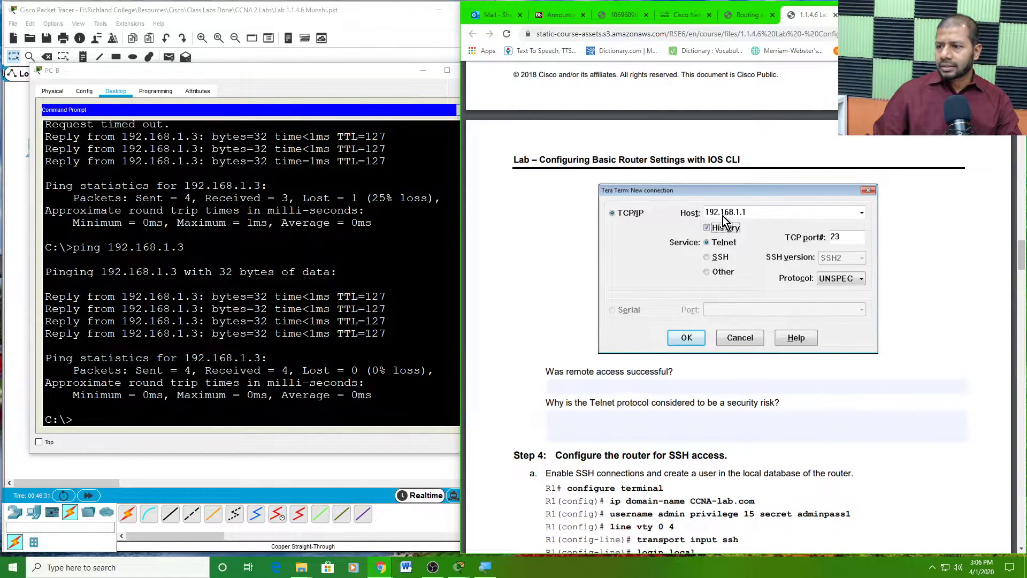
- Open PC-A's device window from the topology and move it up and left
click(352, 74)
click(399, 34)
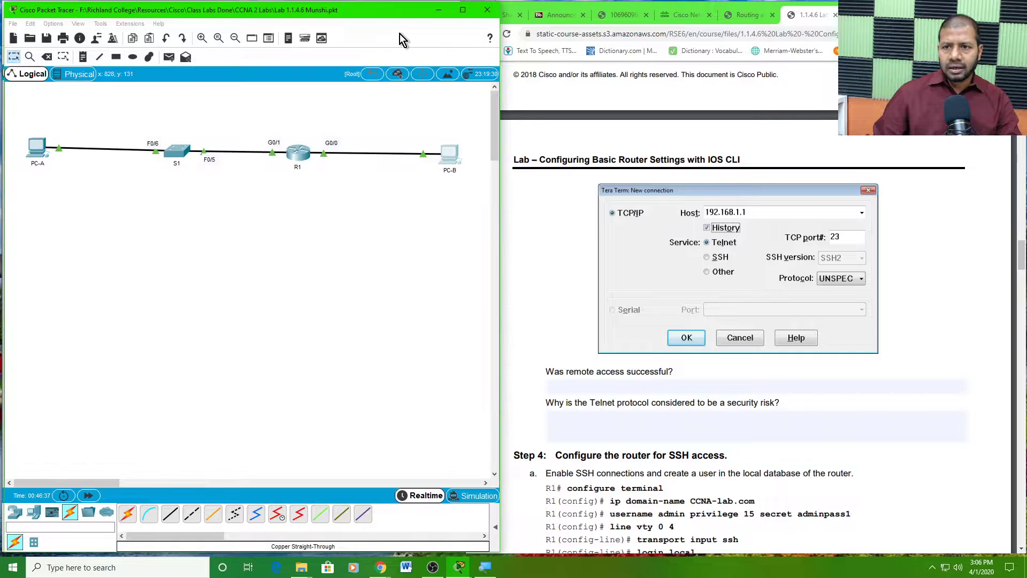
click(43, 149)
drag(550, 86, 301, 62)
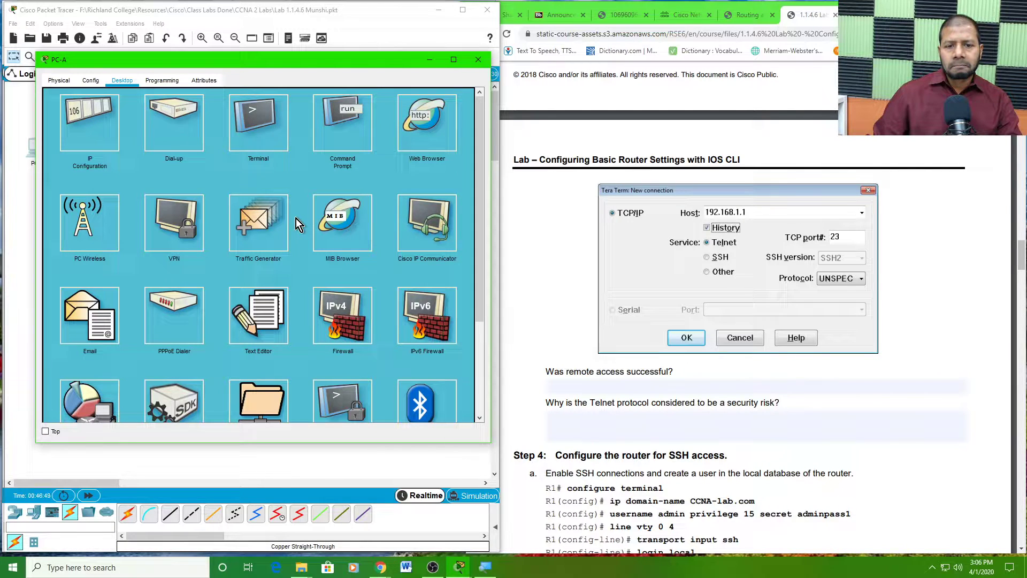
- Open PC-A's Terminal with default settings, then close it
scroll(296, 218, down, 1)
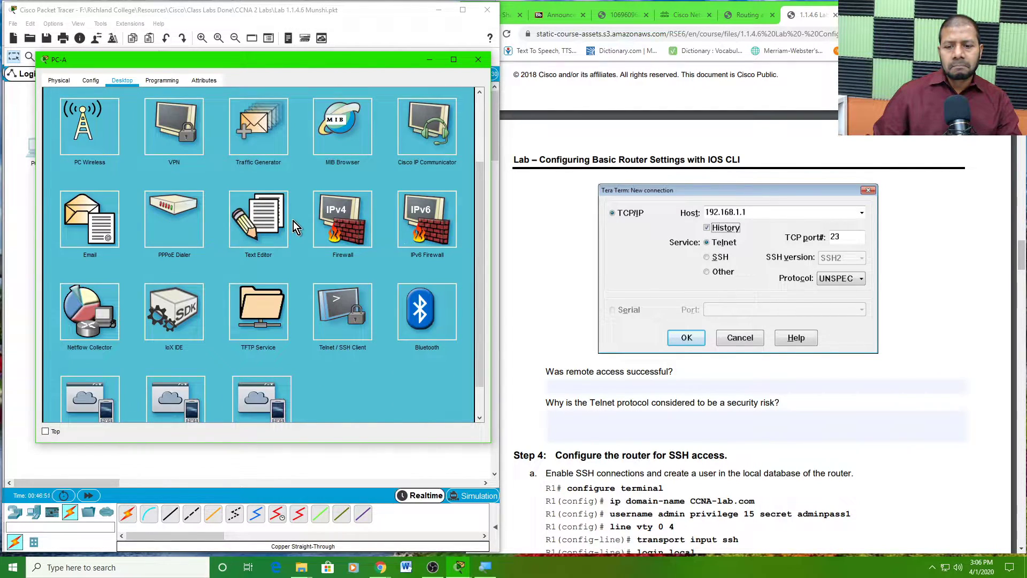
scroll(293, 220, up, 1)
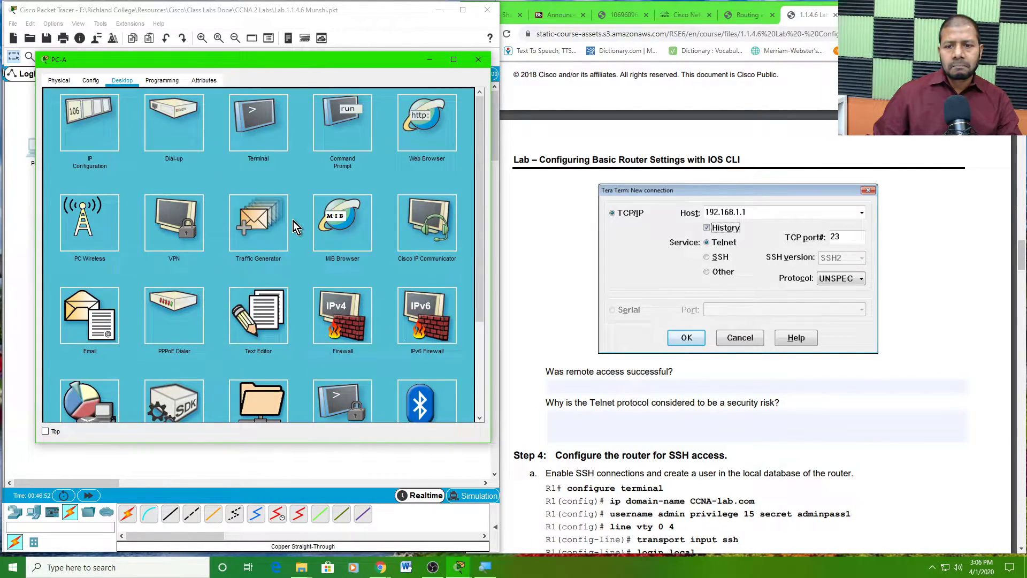
click(258, 135)
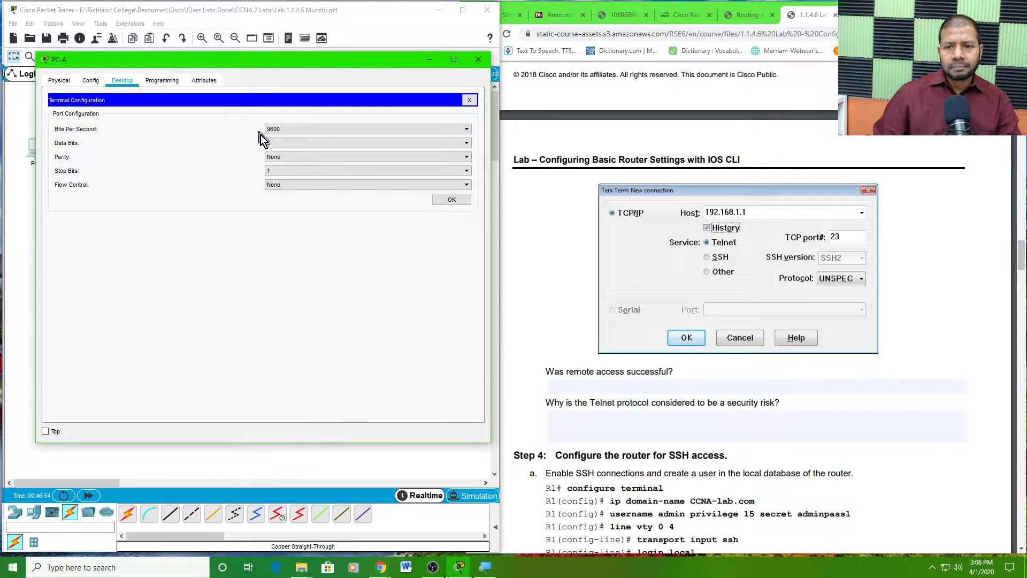
click(446, 201)
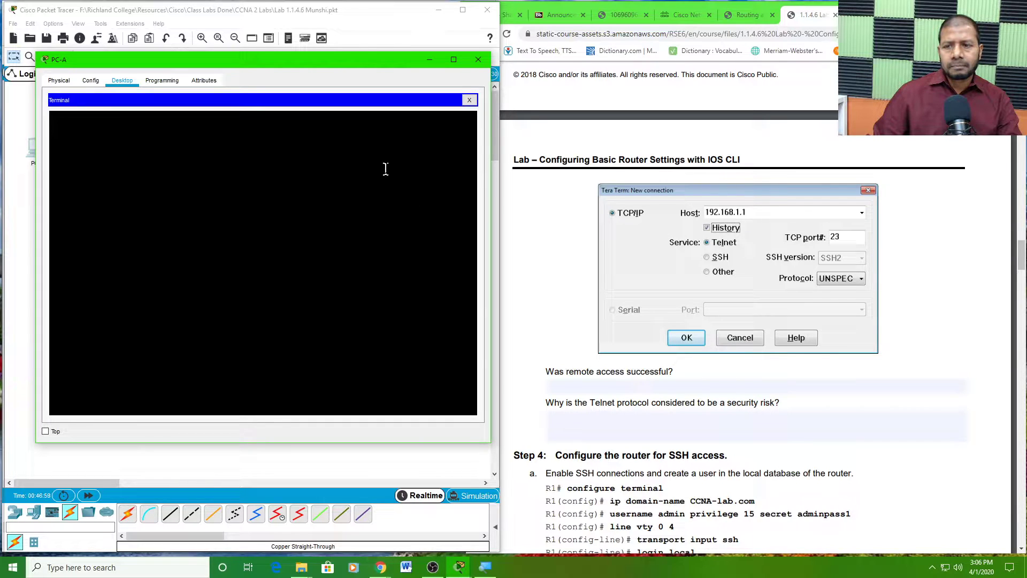
click(469, 100)
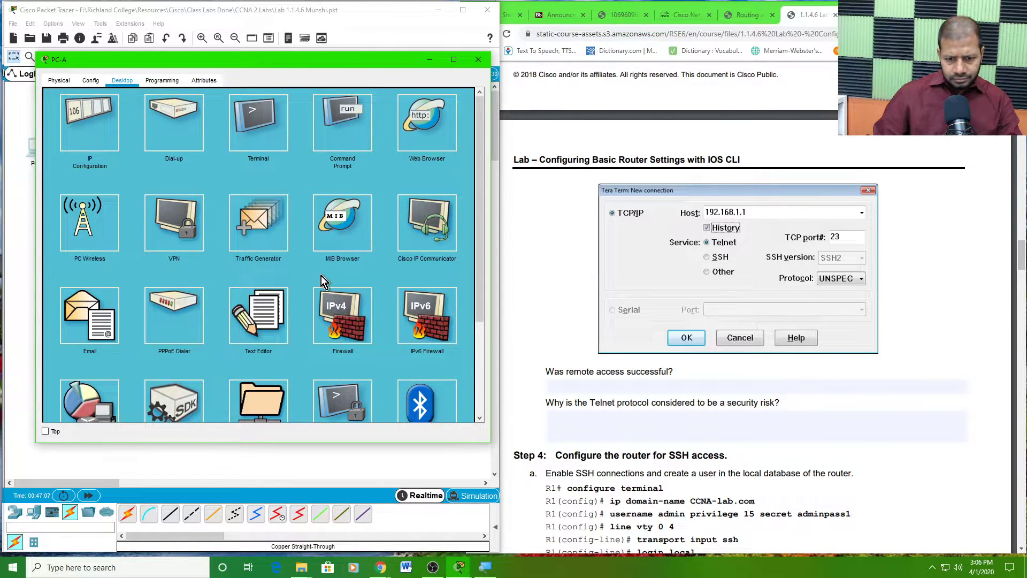
scroll(321, 275, down, 3)
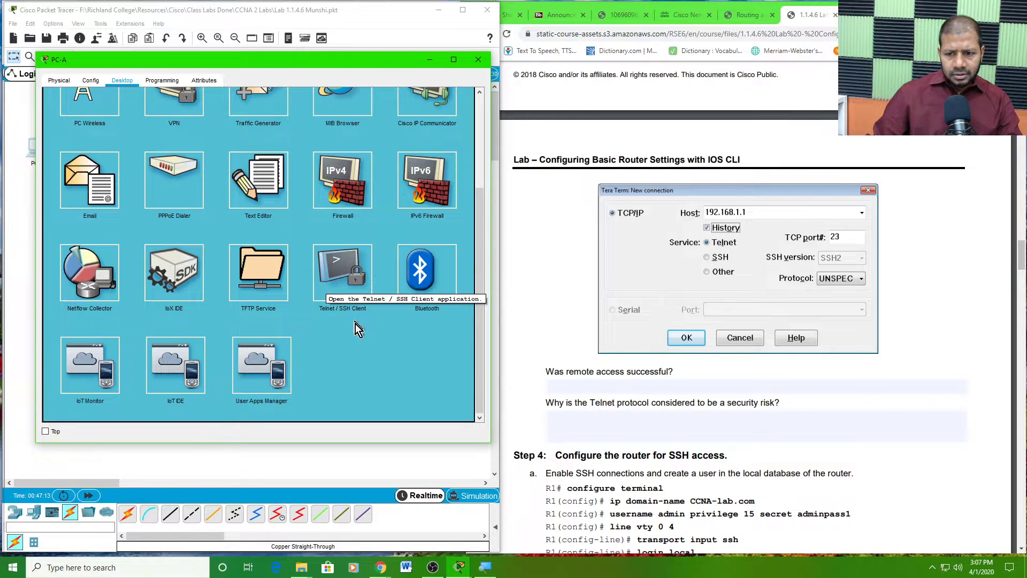
- Try PC-A's Telnet / SSH Client with Telnet but no host, dismiss the error, and close it
click(352, 274)
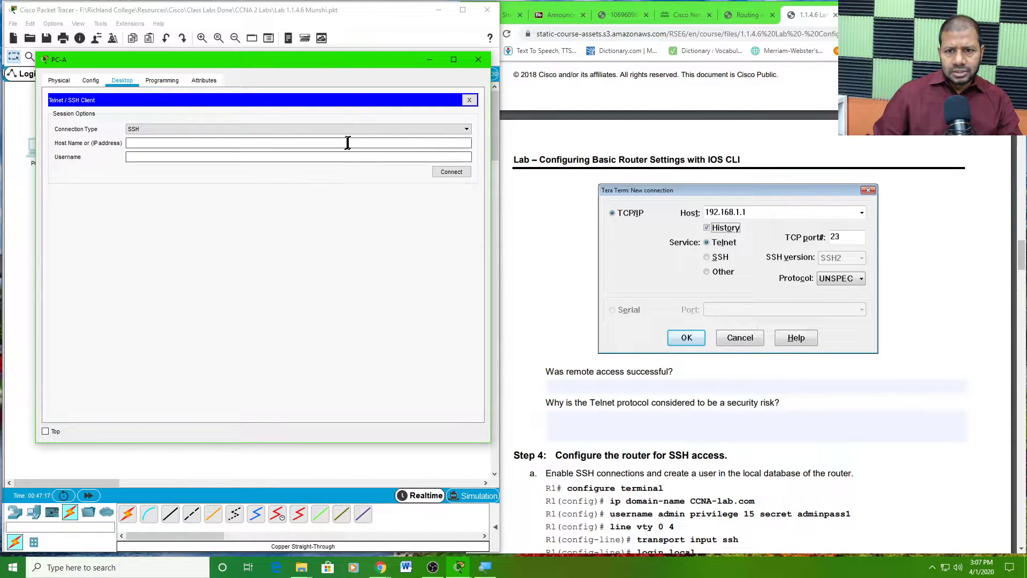
click(364, 130)
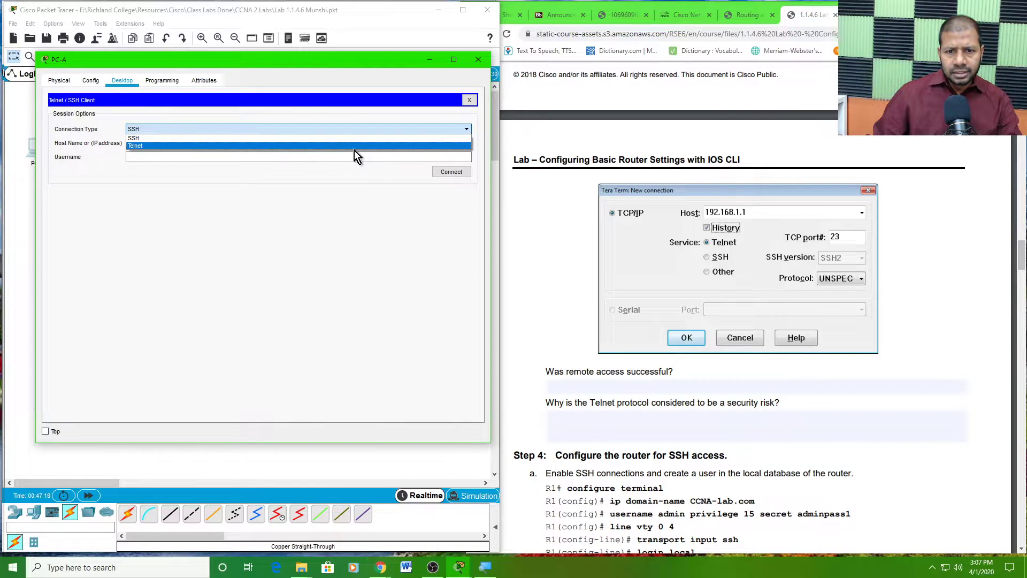
click(354, 146)
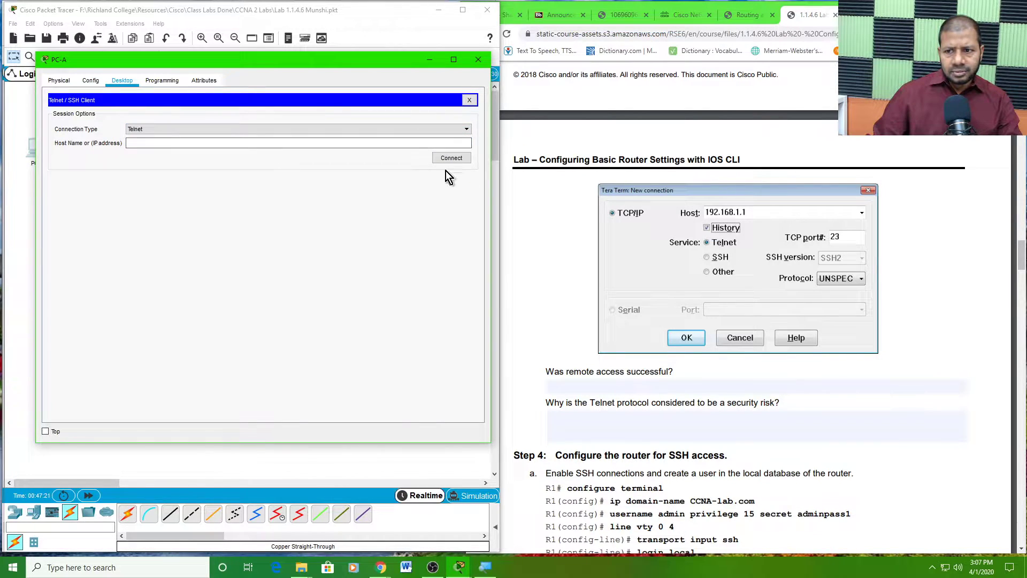
click(452, 159)
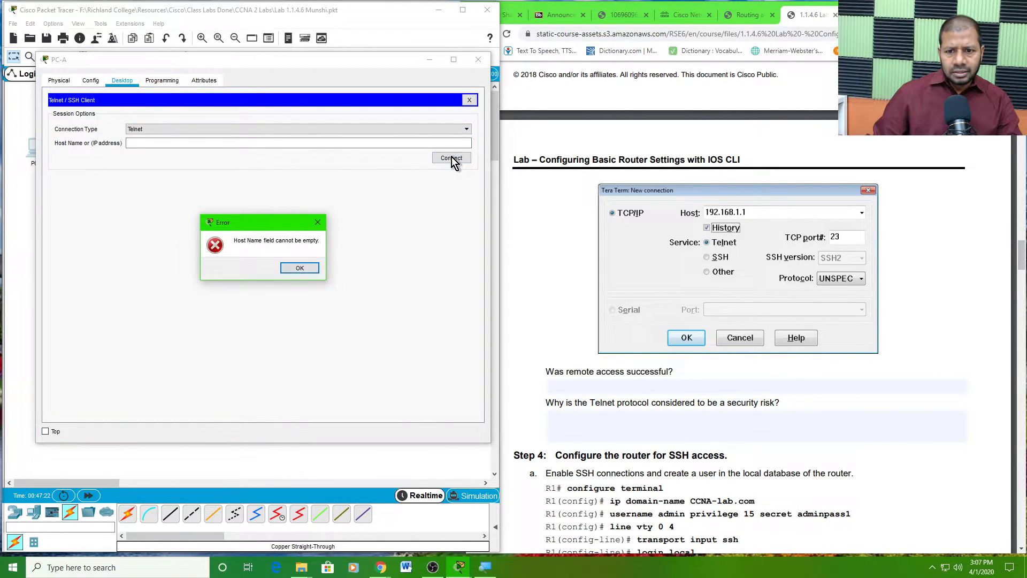
click(300, 269)
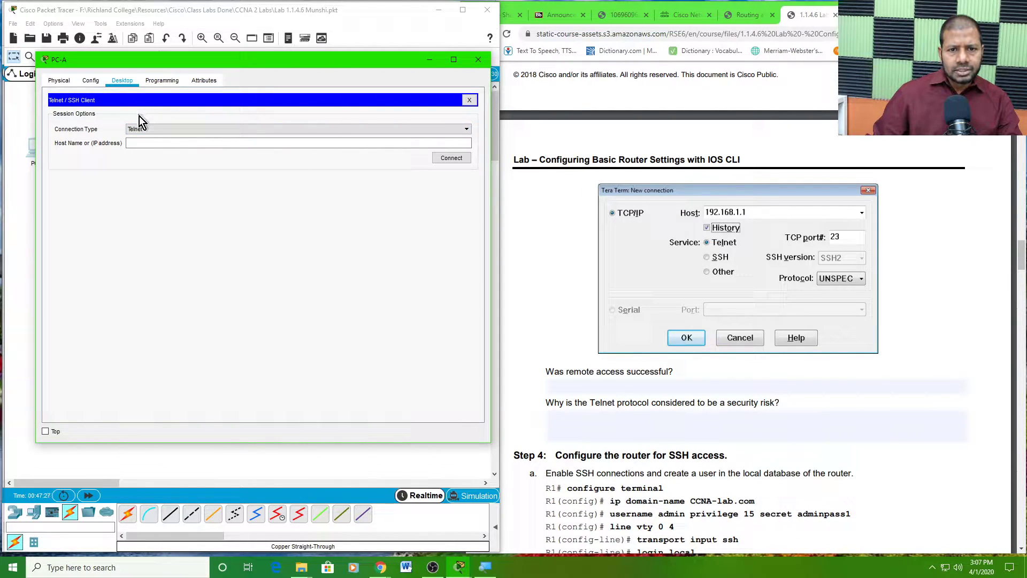
click(144, 130)
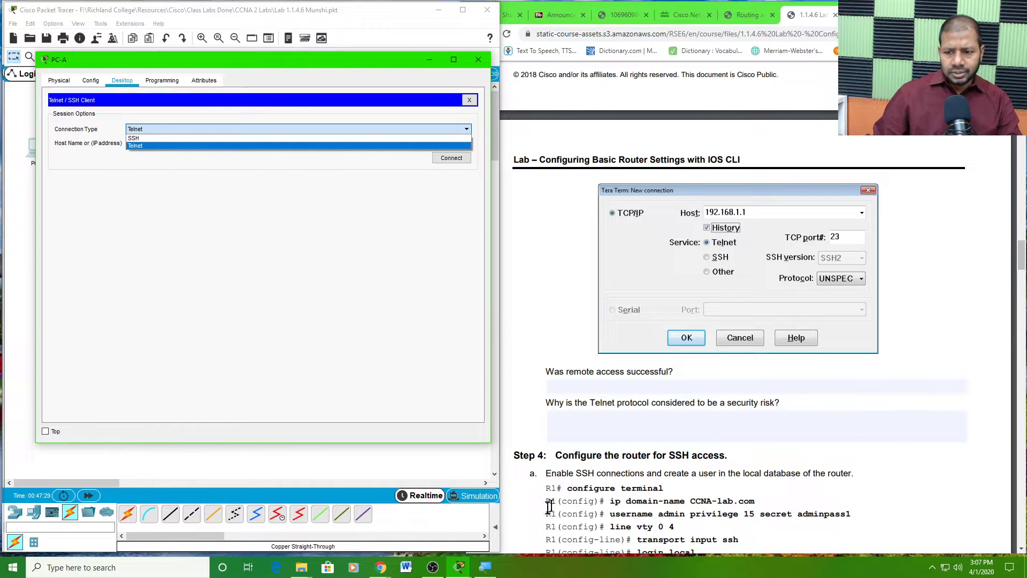
click(469, 101)
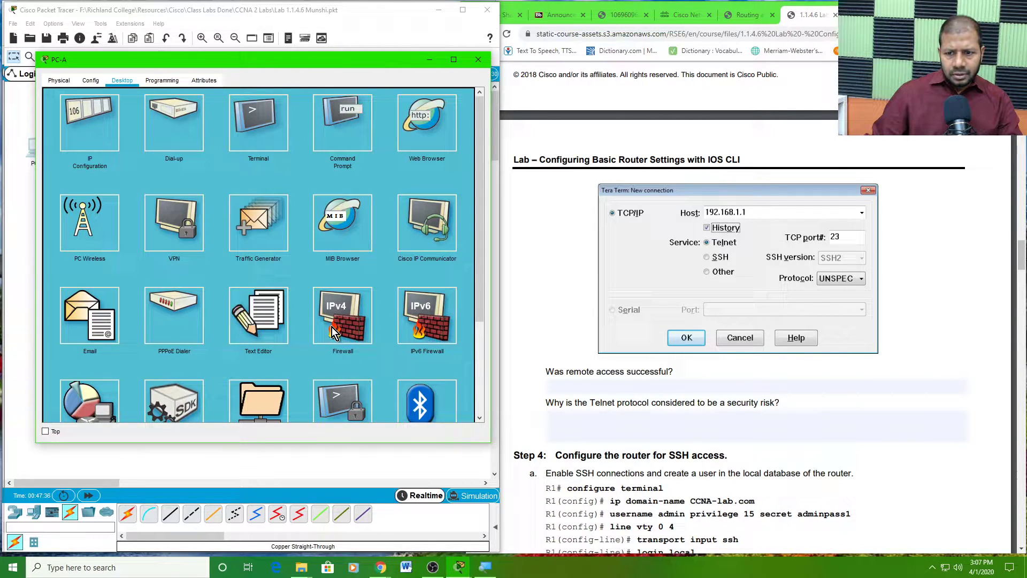
scroll(332, 331, down, 2)
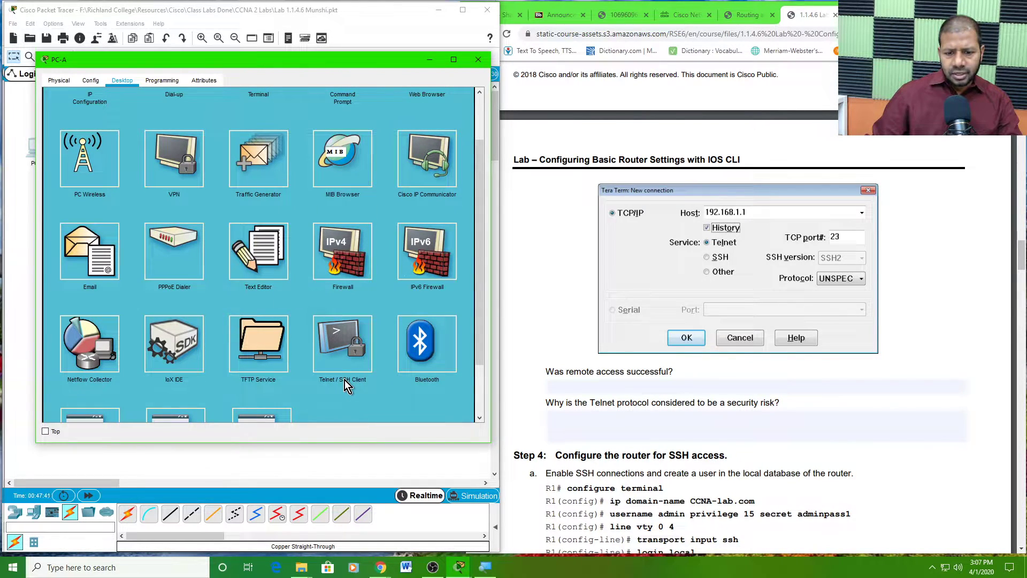
scroll(345, 380, down, 2)
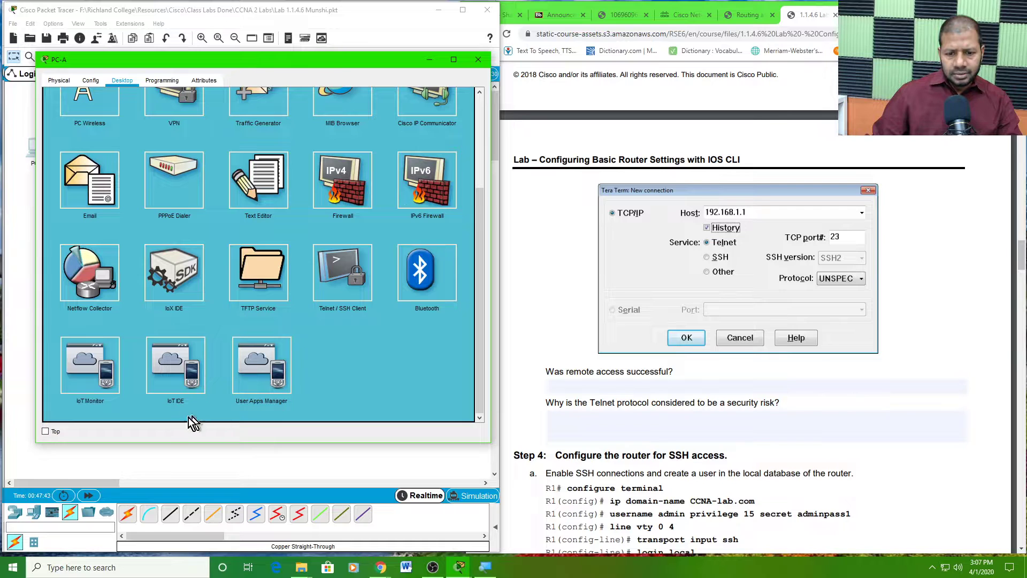
scroll(262, 393, up, 2)
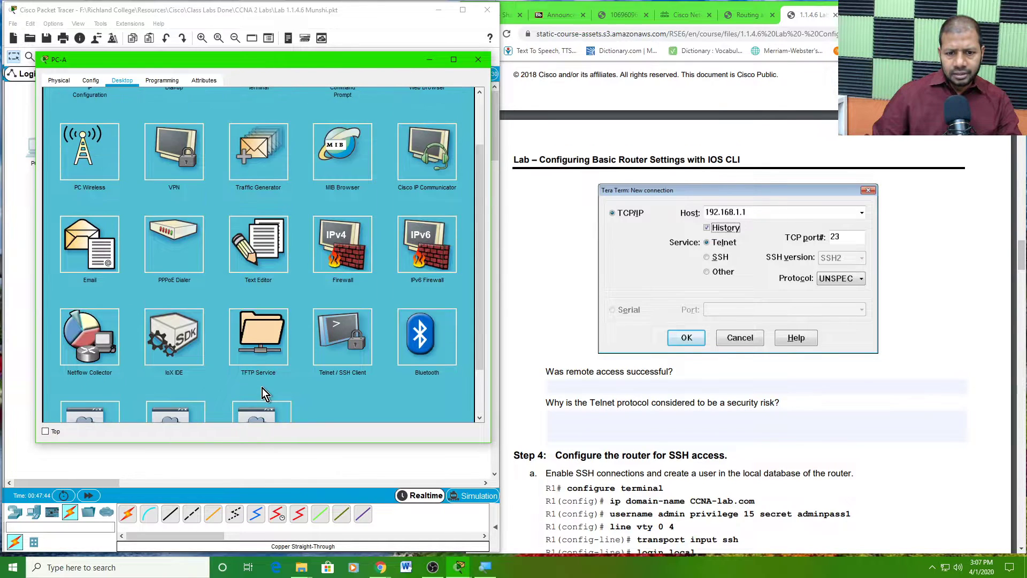
scroll(269, 384, down, 1)
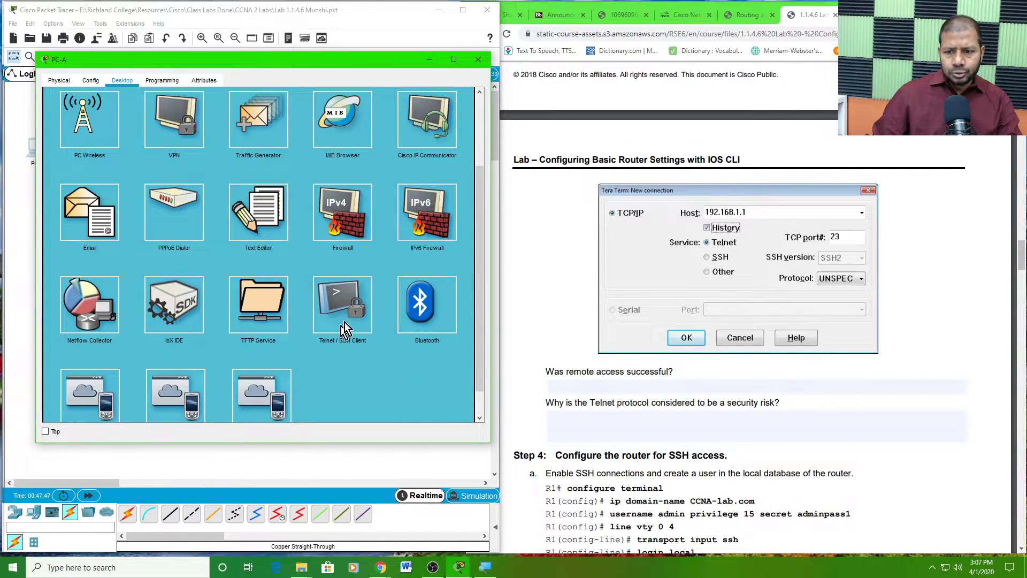
- Open PC-A's Telnet / SSH Client, choose Telnet, and enter host 192.168.1.1
click(346, 305)
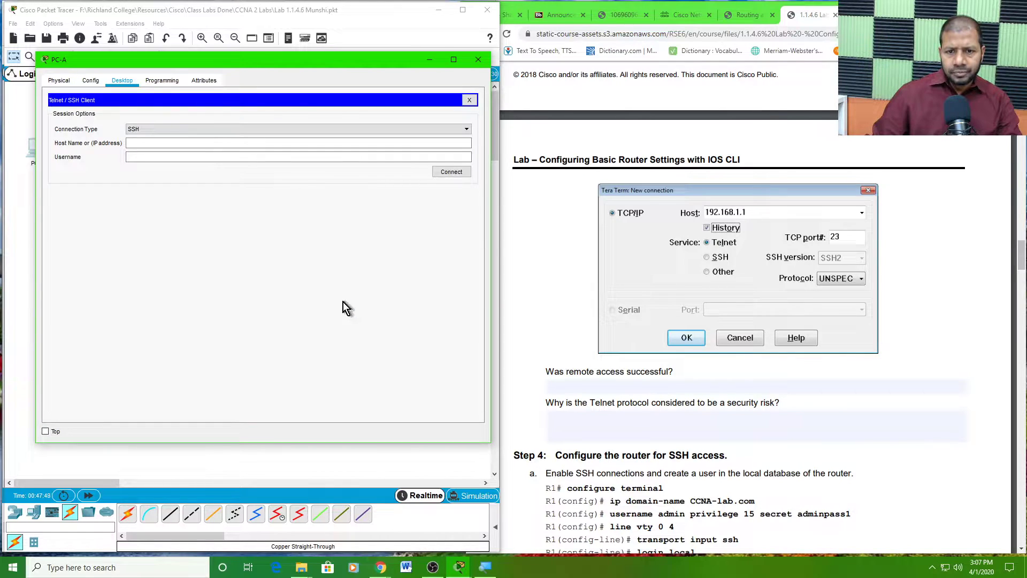
click(194, 127)
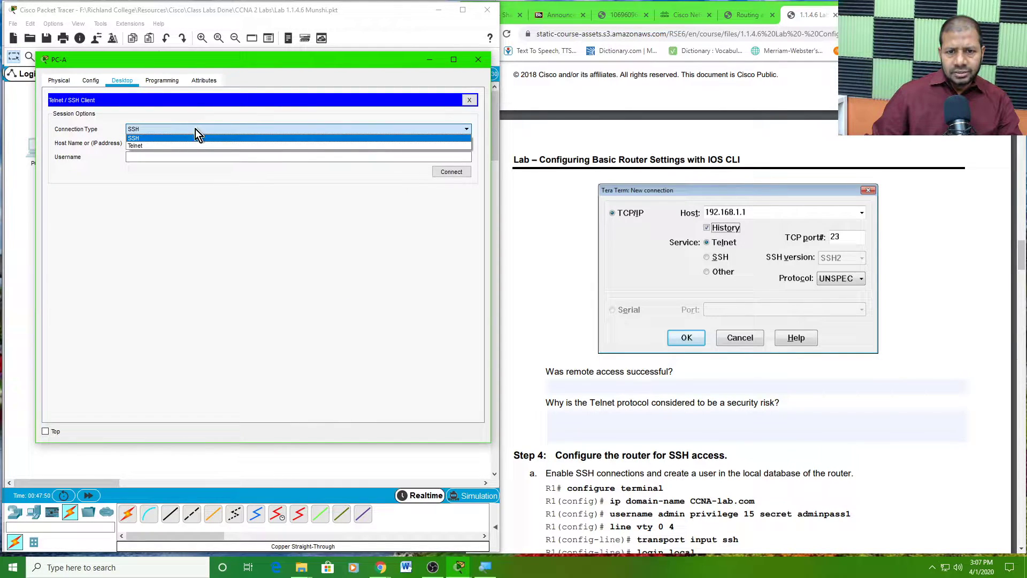
click(192, 145)
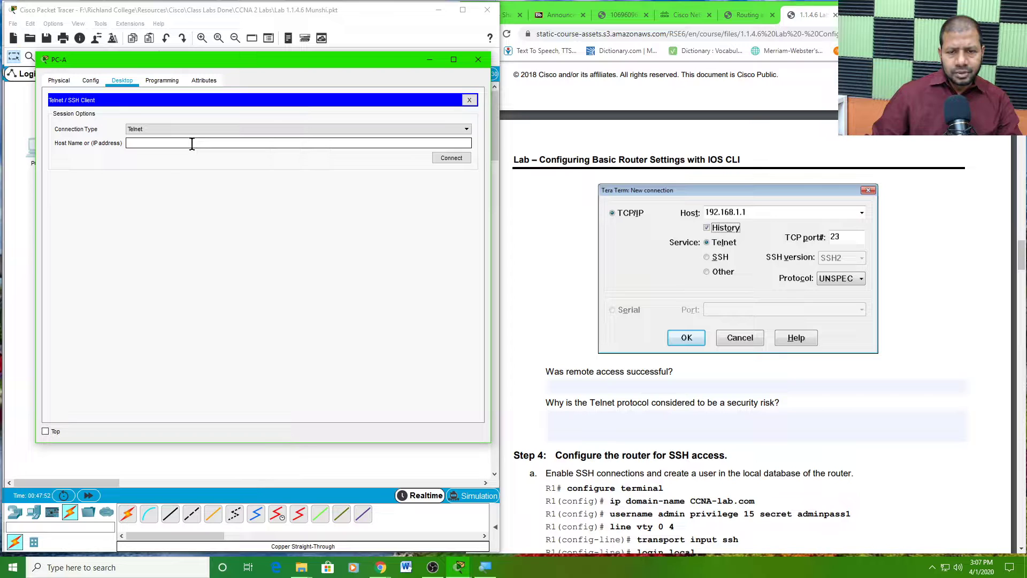
click(200, 142)
text(192)
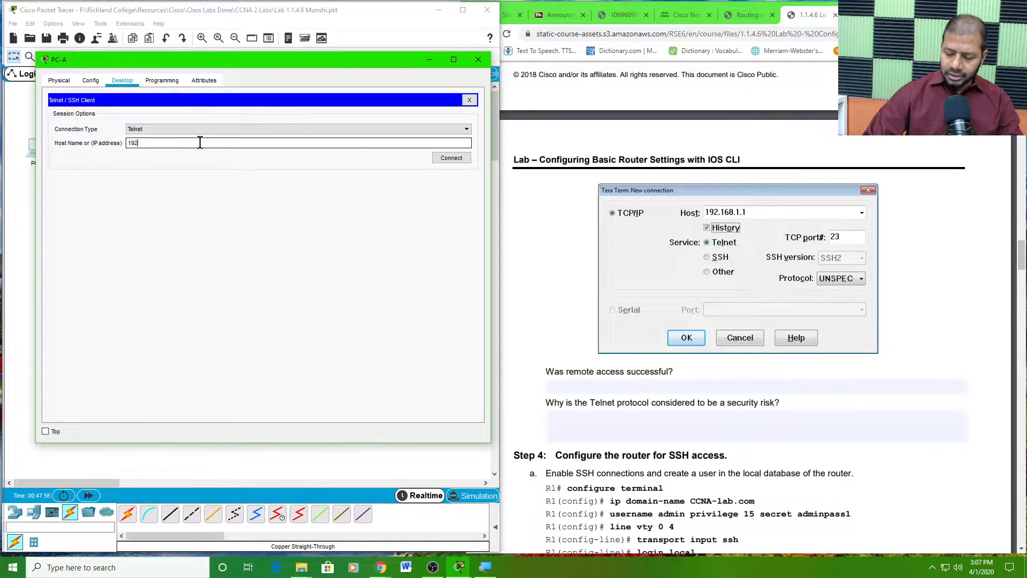
text(.168)
text(.1.1)
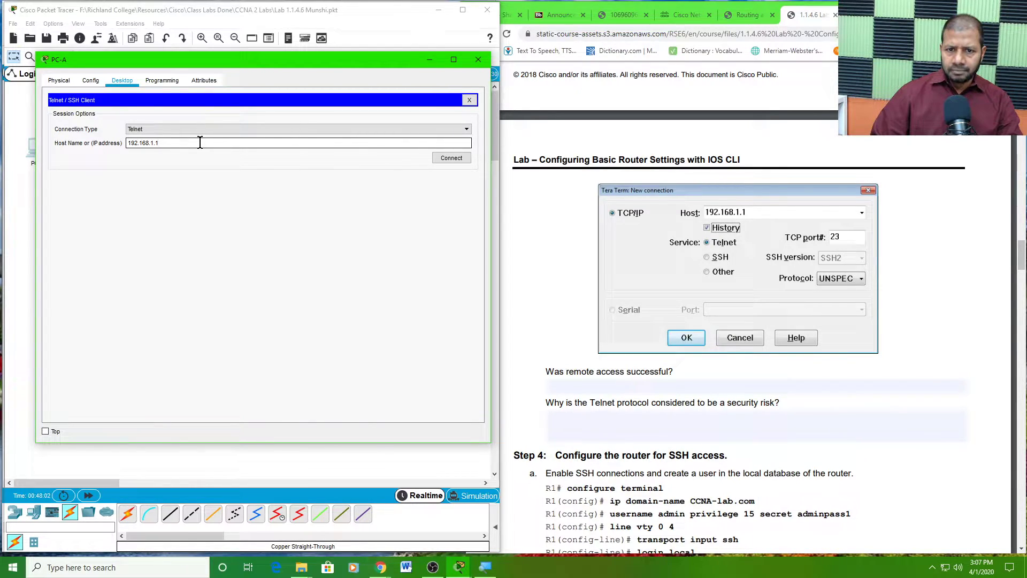
- Telnet to R1 at 192.168.1.1, log in with the VTY password, and enable to R1#
click(448, 159)
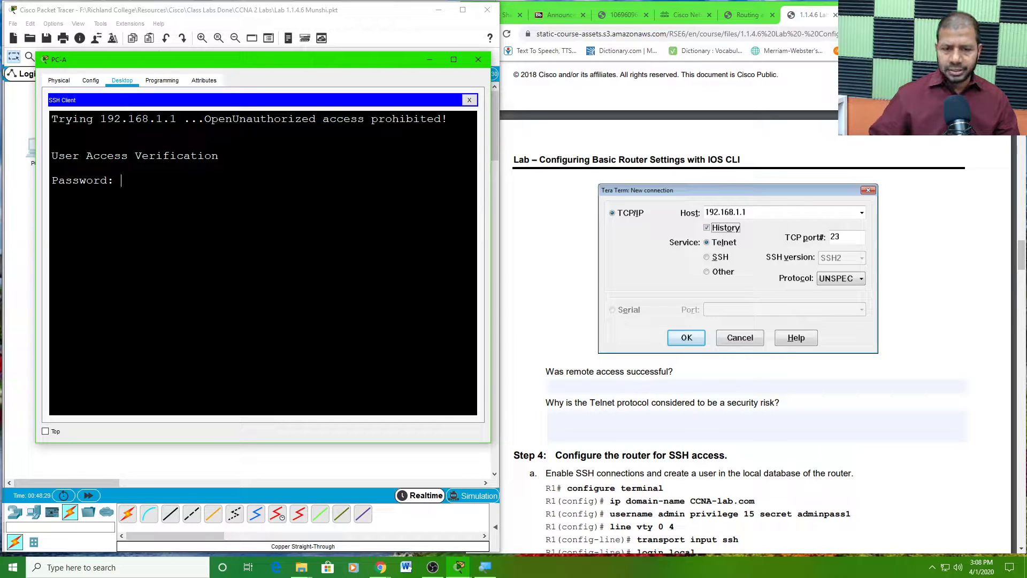
key(Return)
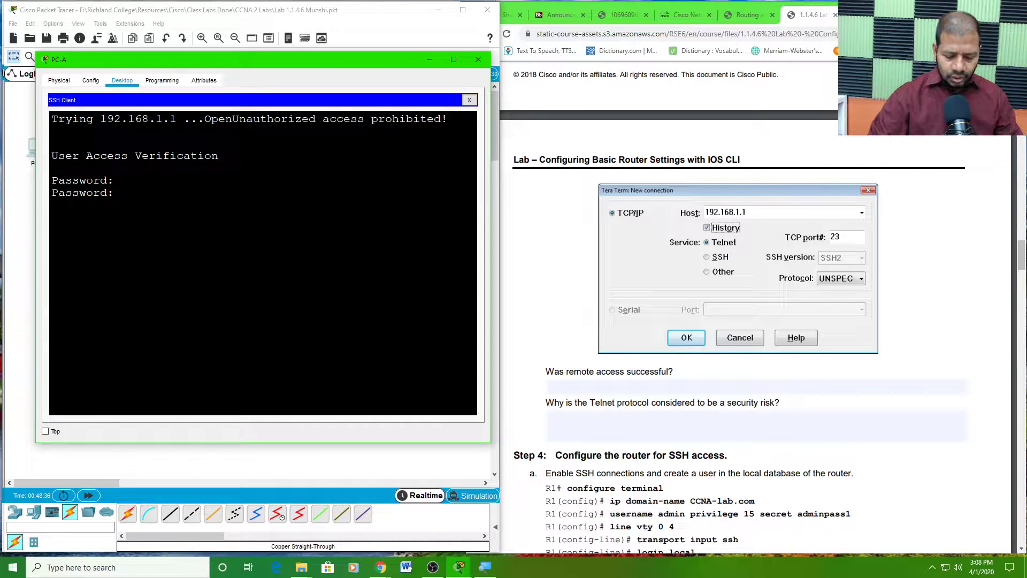
key(Return)
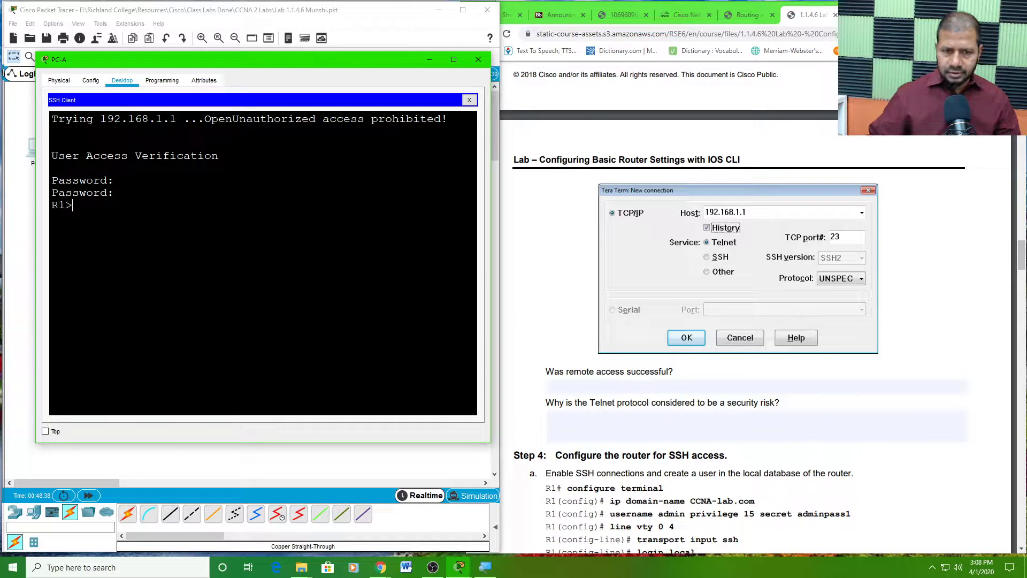
key(Return)
key(Return)
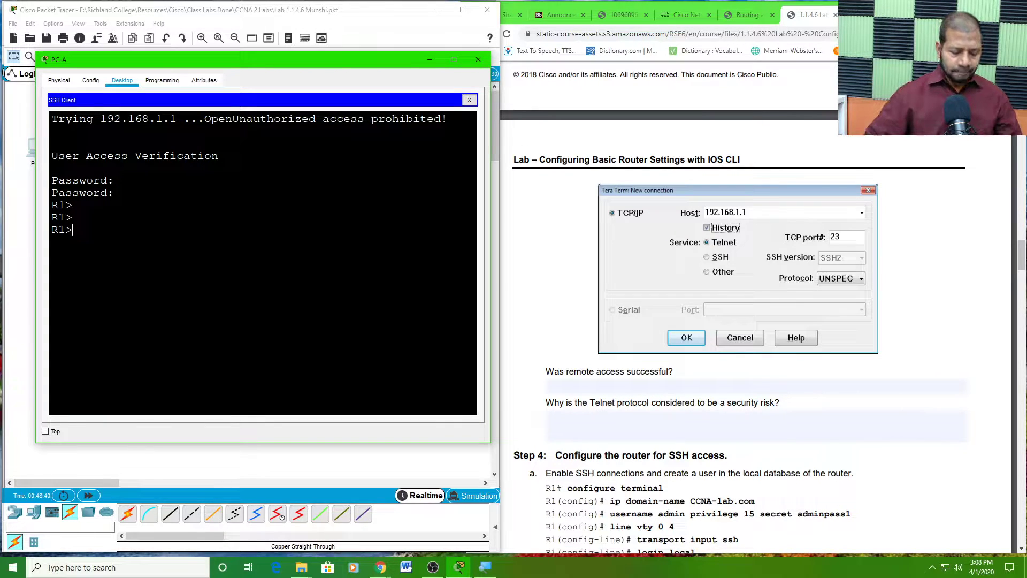
text(en)
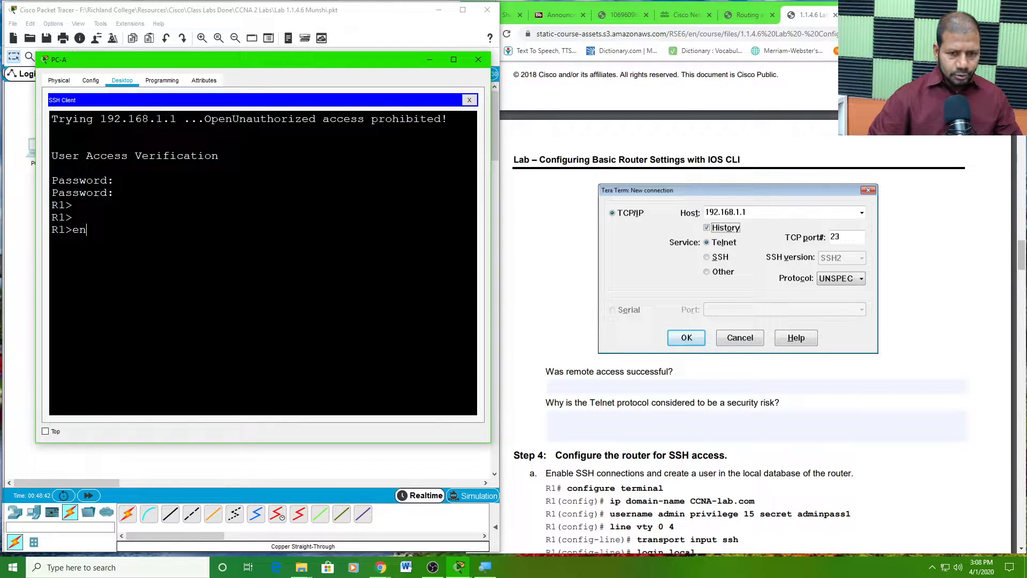
key(Return)
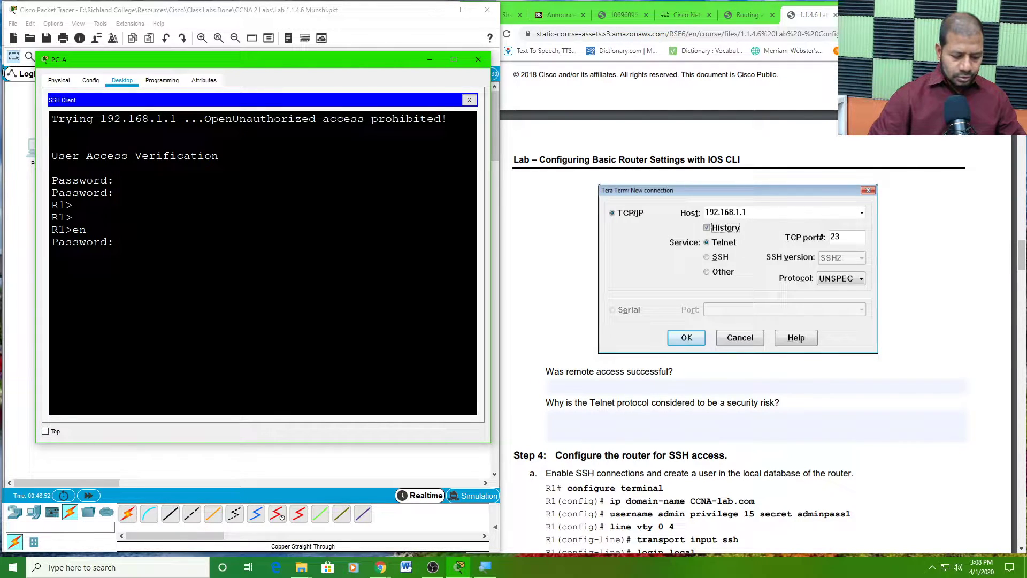
key(Return)
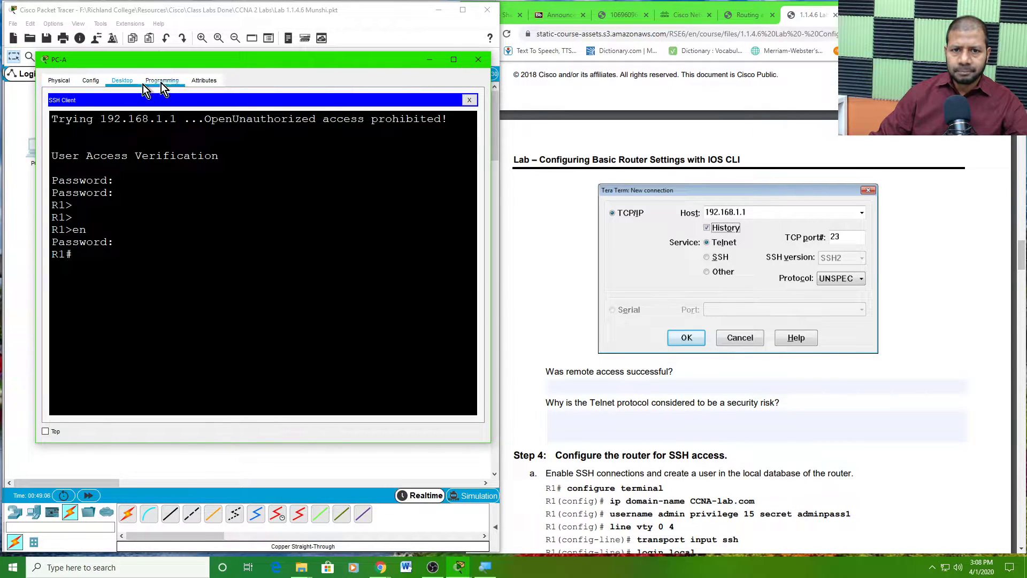
- Answer 'Telnet' for the remote access type used to reach R1 in the lab PDF
drag(392, 60, 380, 86)
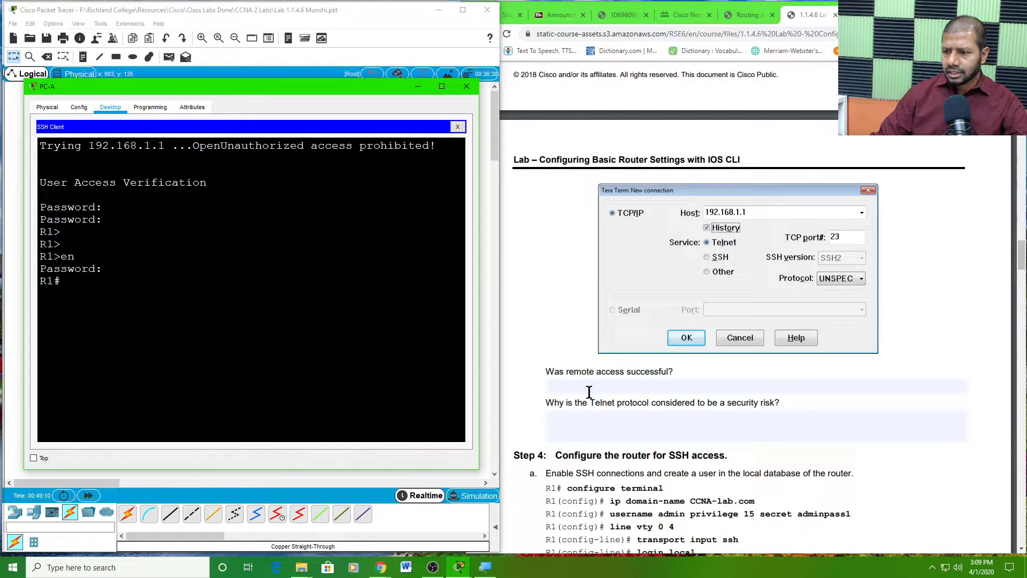
scroll(599, 352, up, 1)
scroll(599, 352, up, 6)
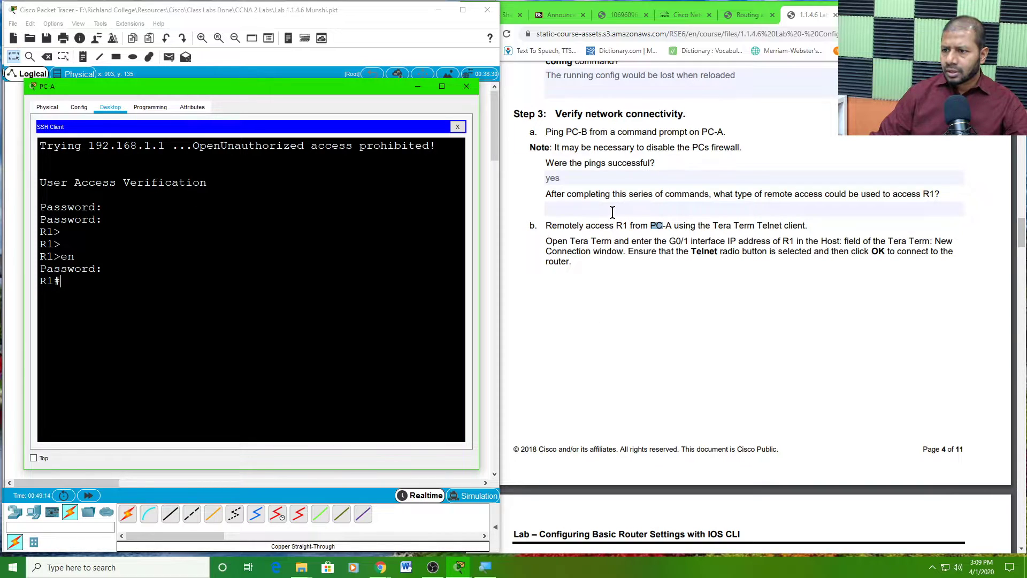
click(591, 205)
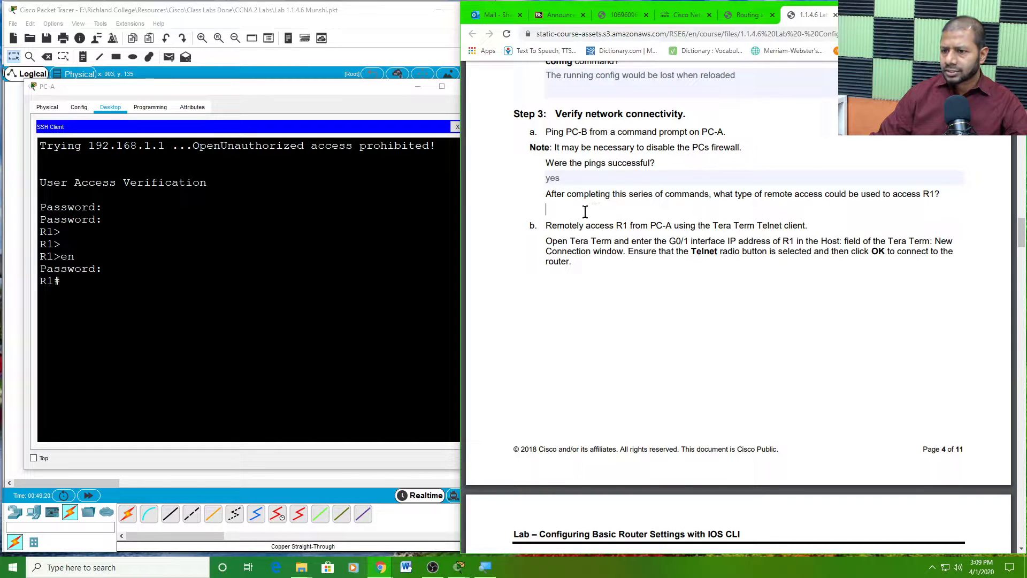
text(Telnet)
- Answer 'Yes' to 'Was remote access successful?' in the lab PDF
scroll(726, 336, down, 4)
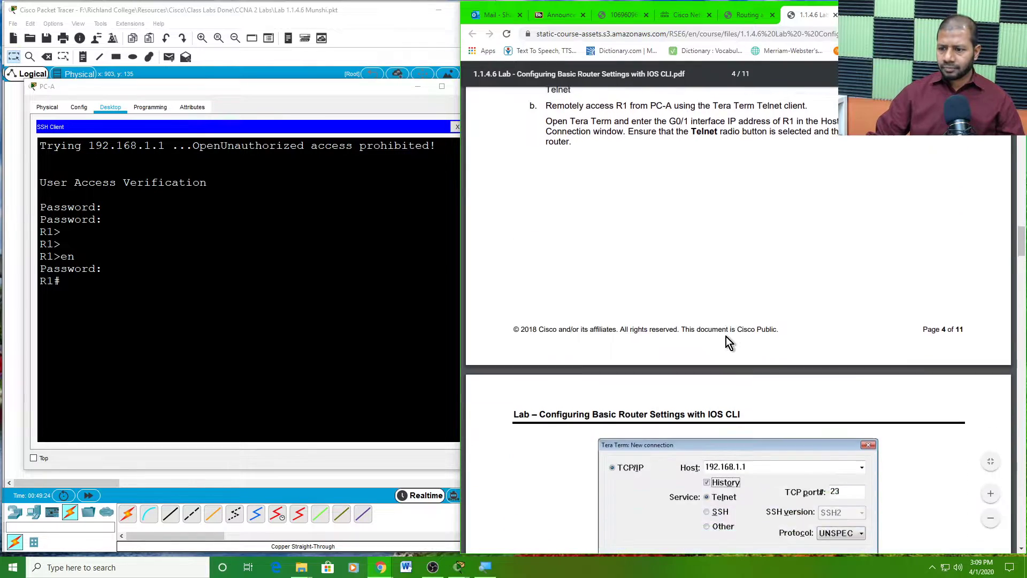
scroll(726, 336, down, 5)
click(597, 282)
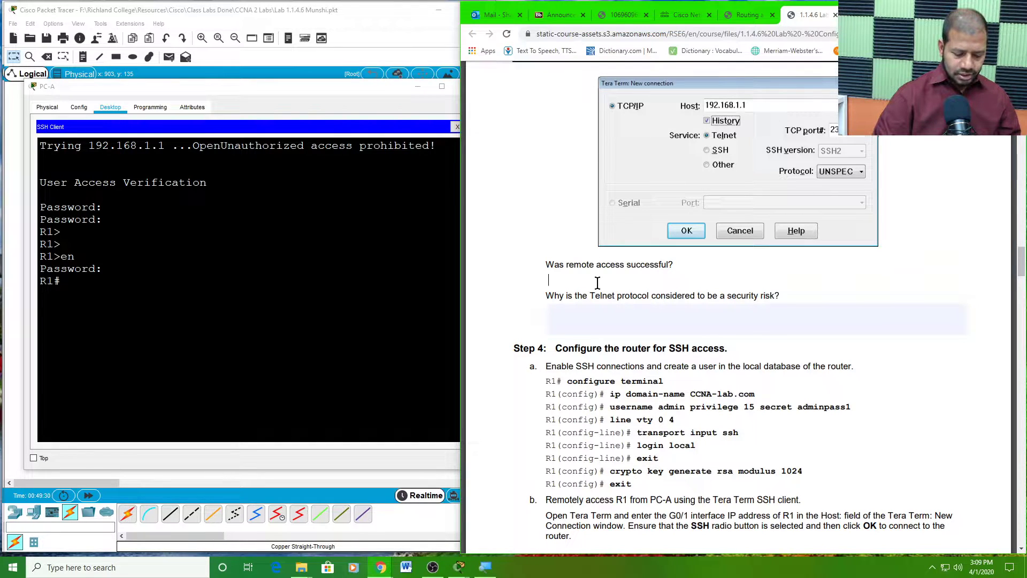
text(Yes)
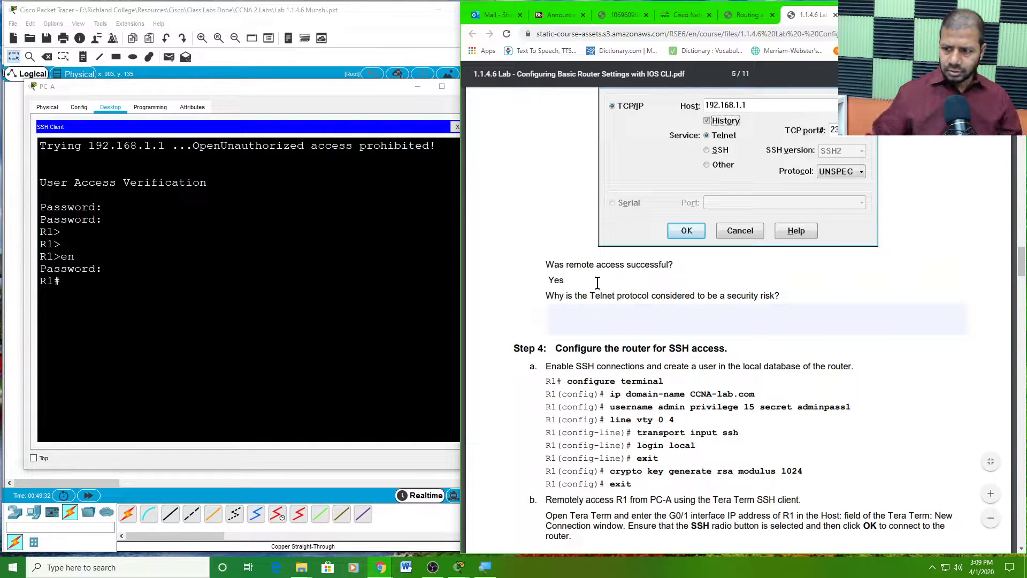
click(608, 312)
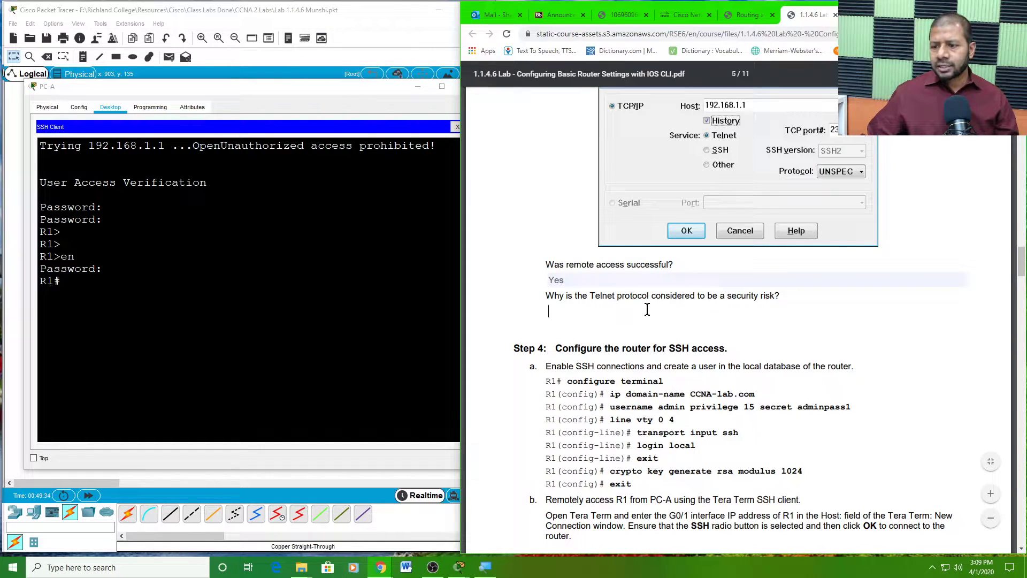
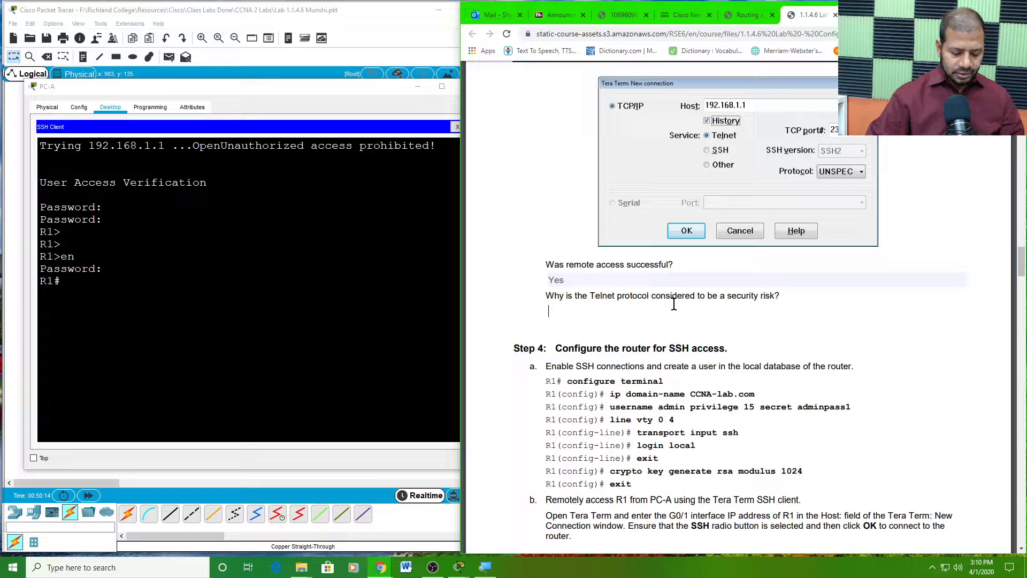
- Answer the Telnet risk question: communication data is not encrypted and is sent as plain text
text(because )
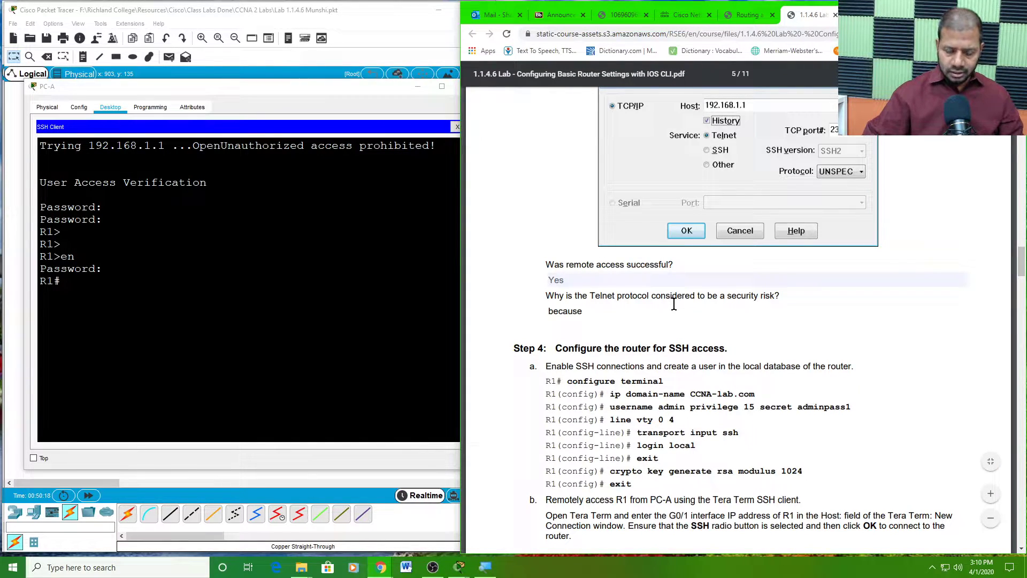
text(the co)
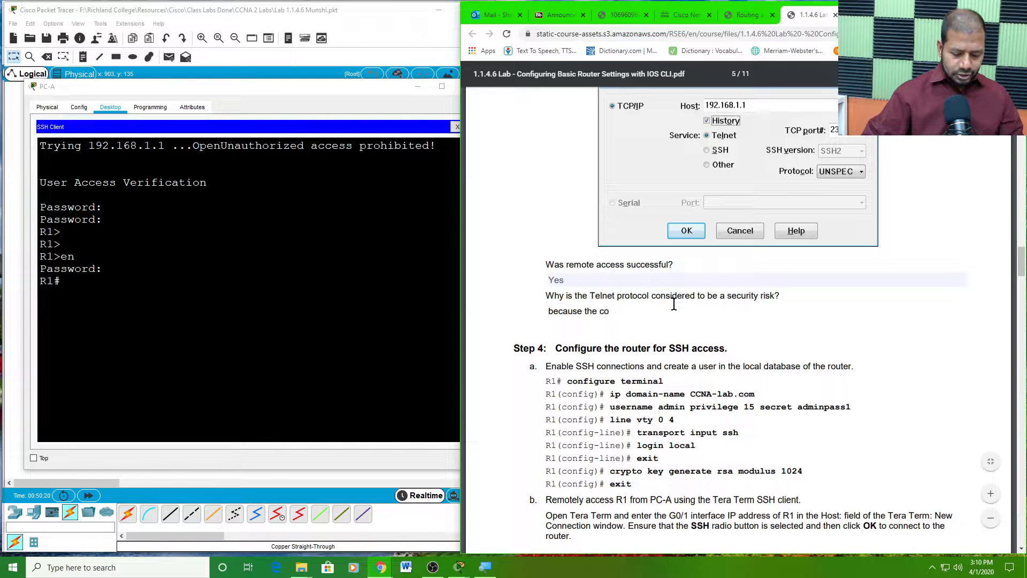
text(muu)
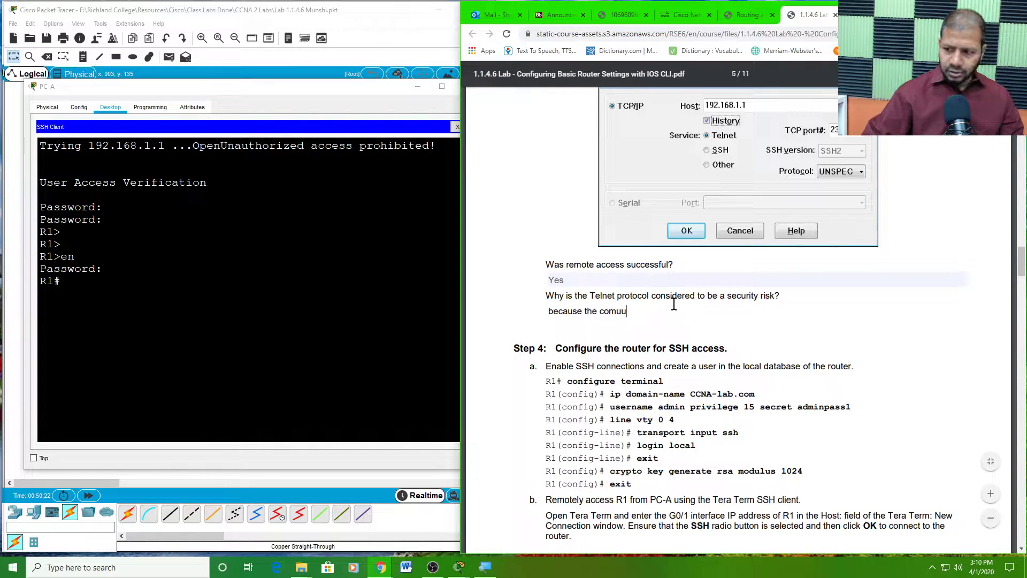
key(BackSpace)
key(BackSpace)
text(m)
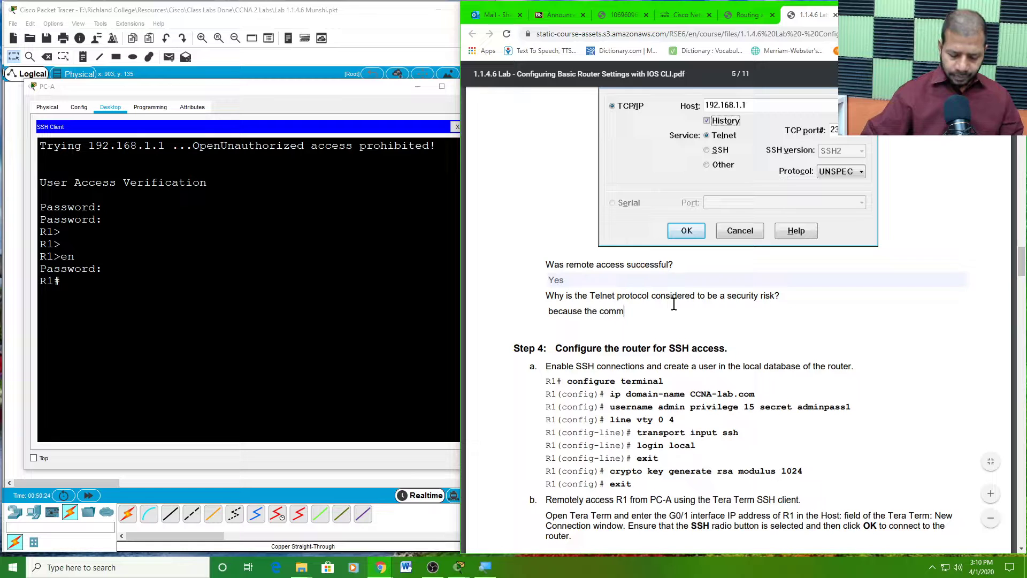
text(unica)
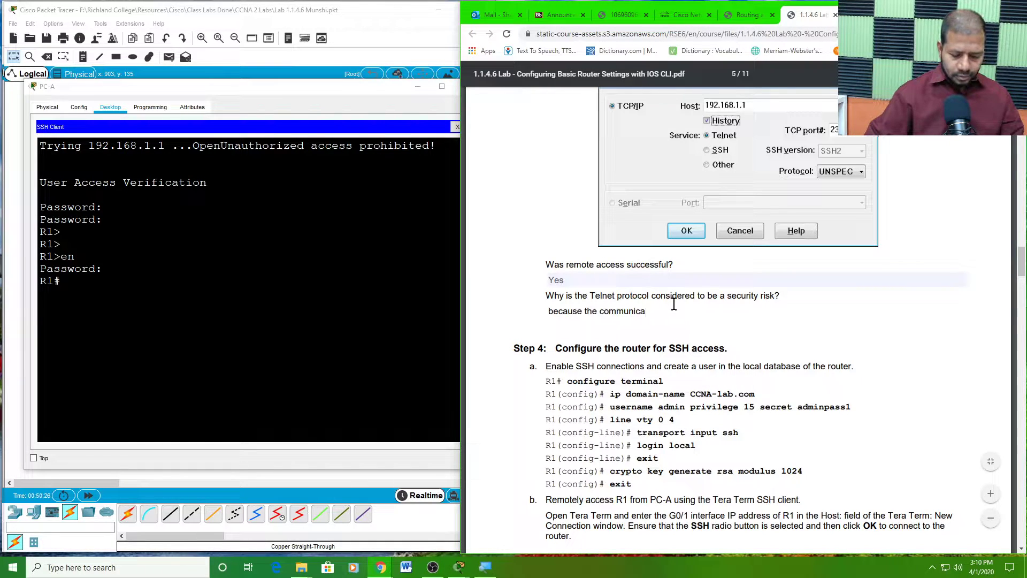
text(tion da)
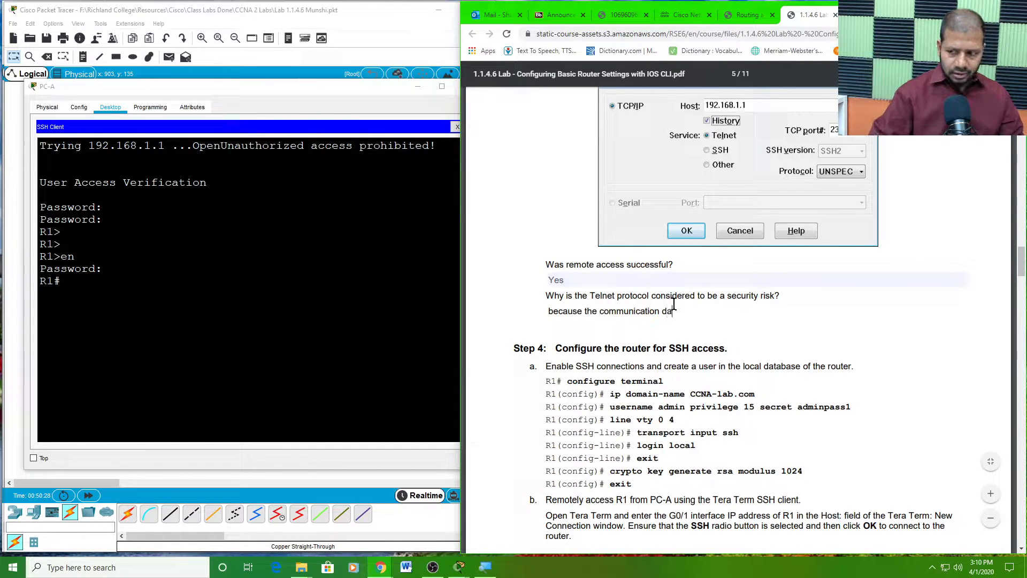
text(ta is)
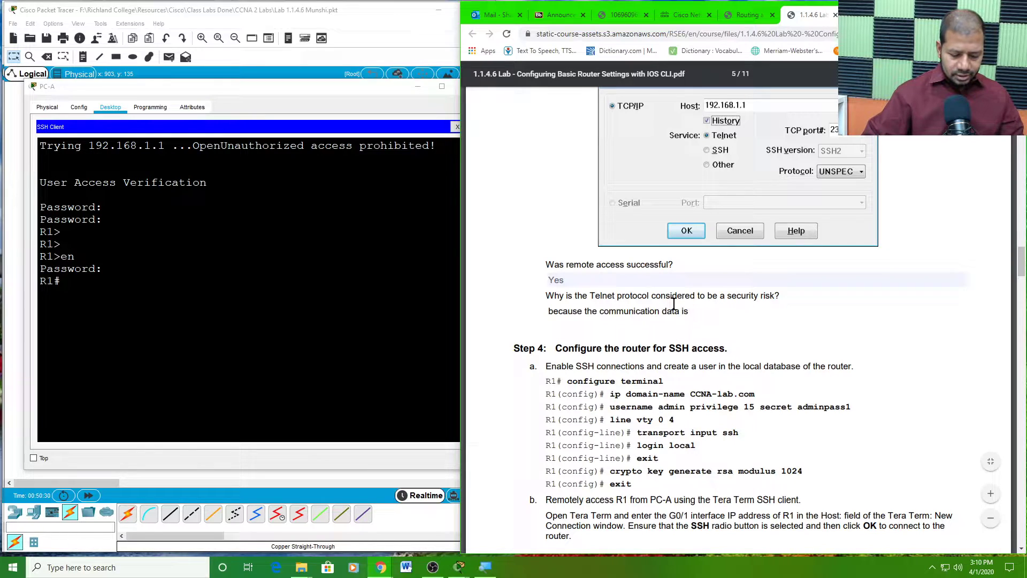
text( not enc)
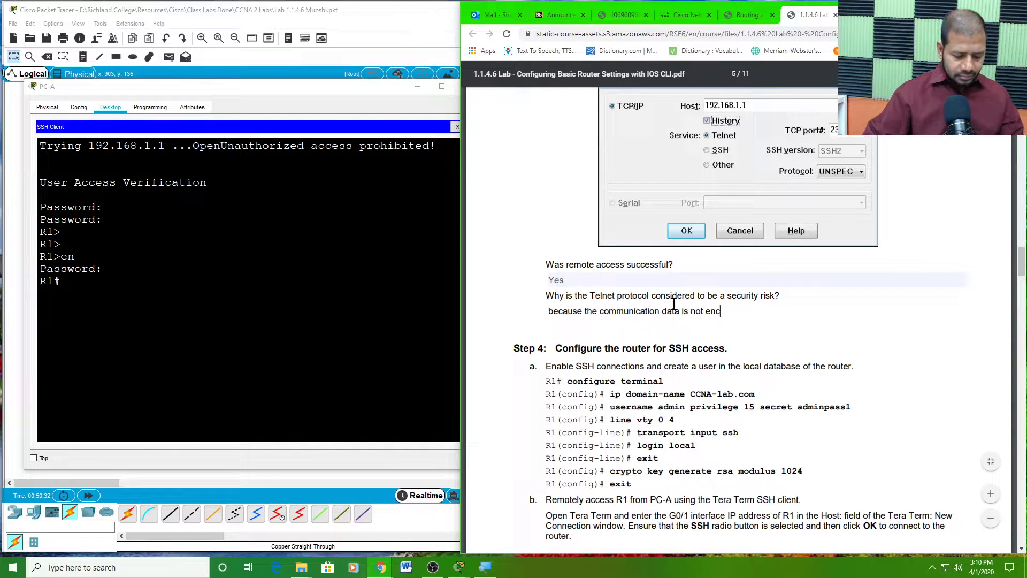
text(rypted.)
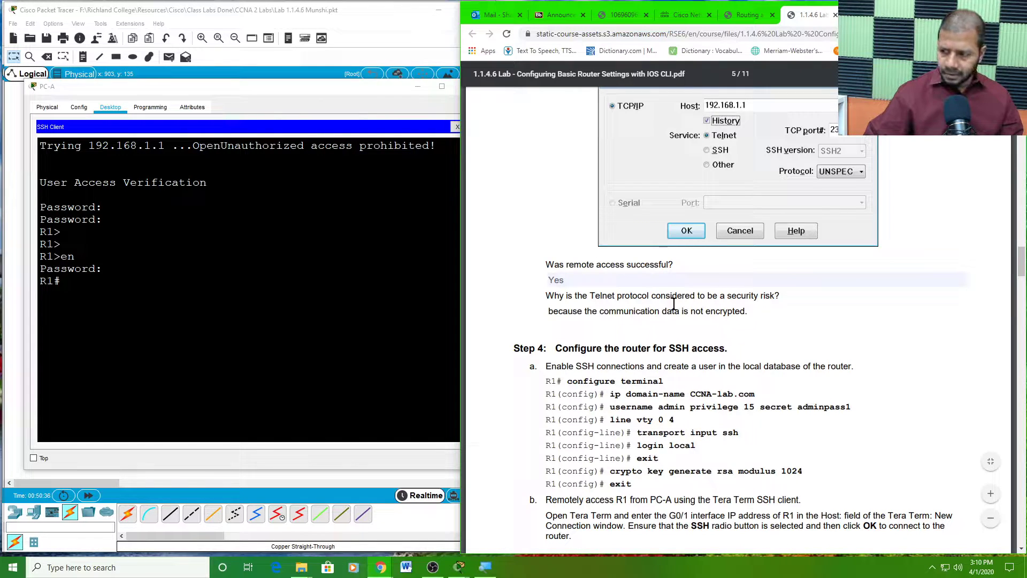
text( Its)
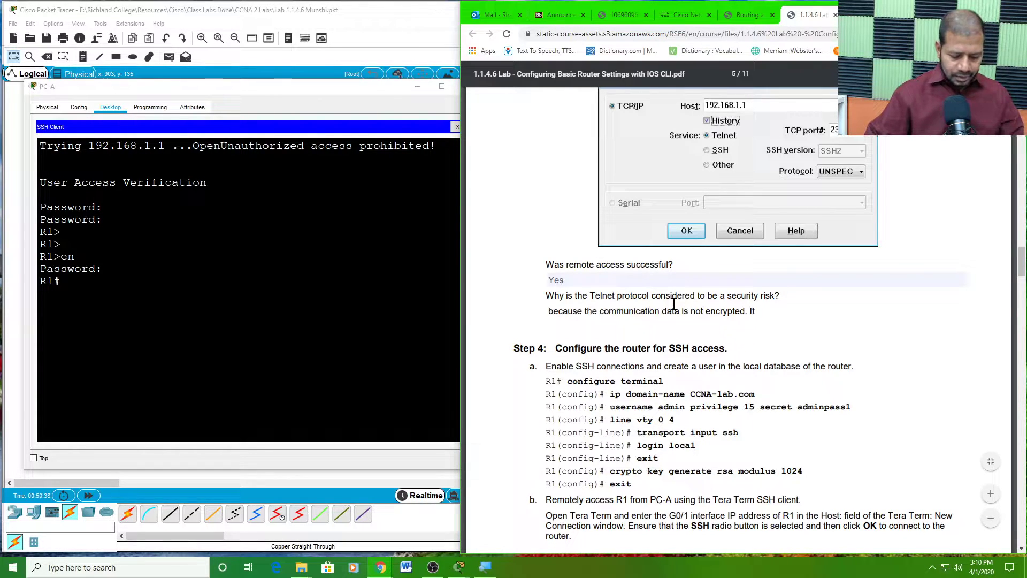
key(BackSpace)
key(BackSpace)
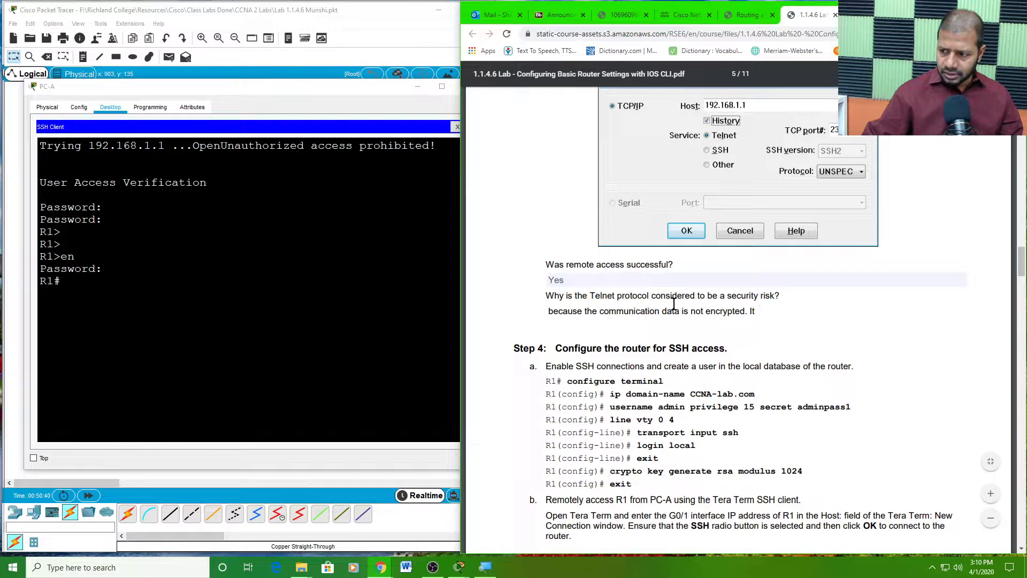
text(is )
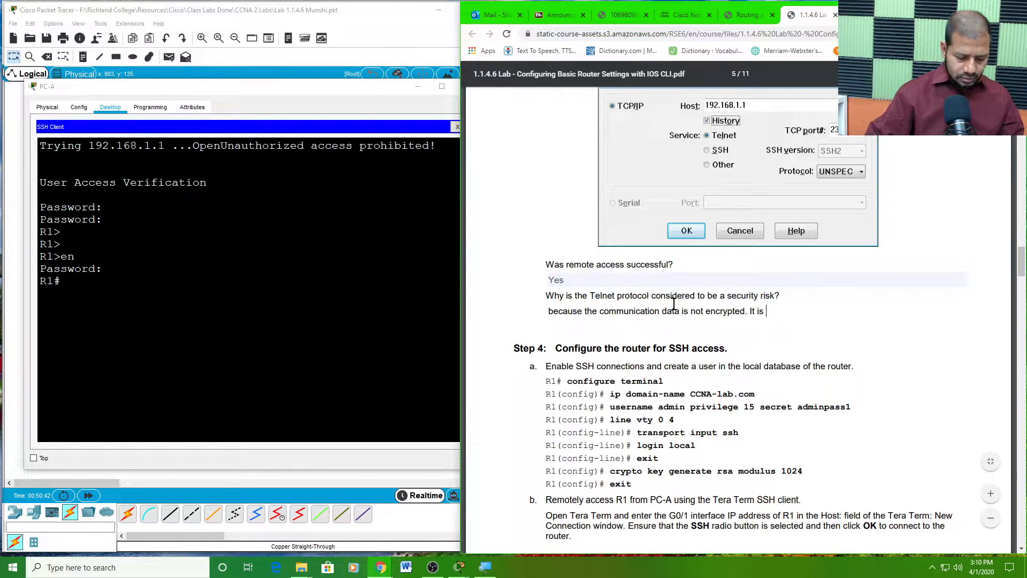
text(sent )
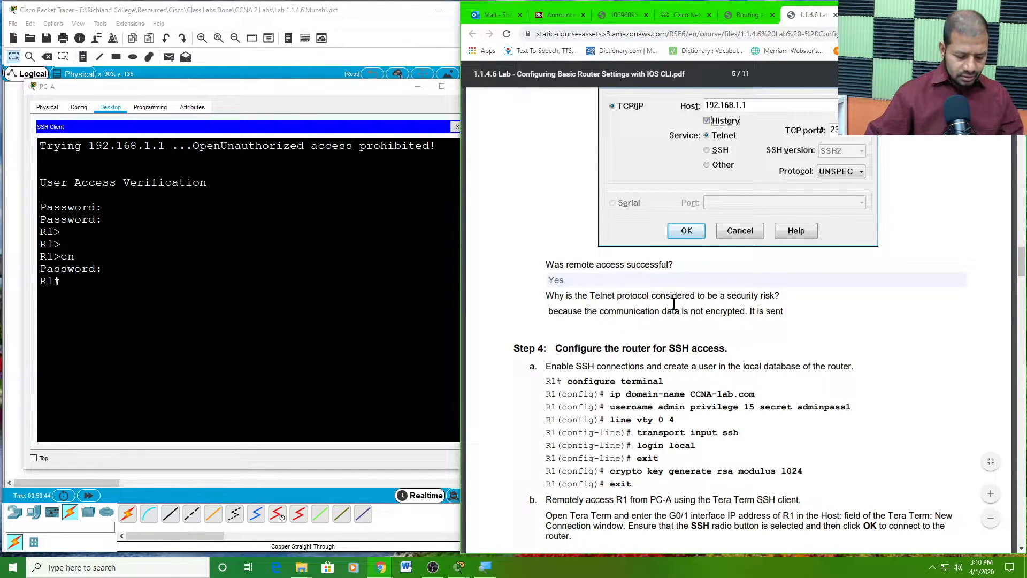
text(as)
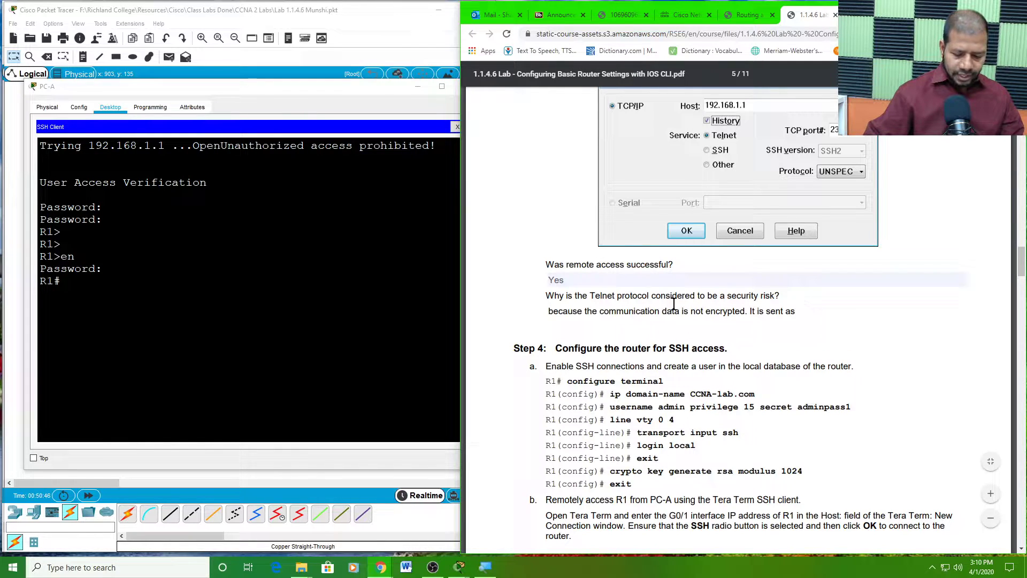
text( plain )
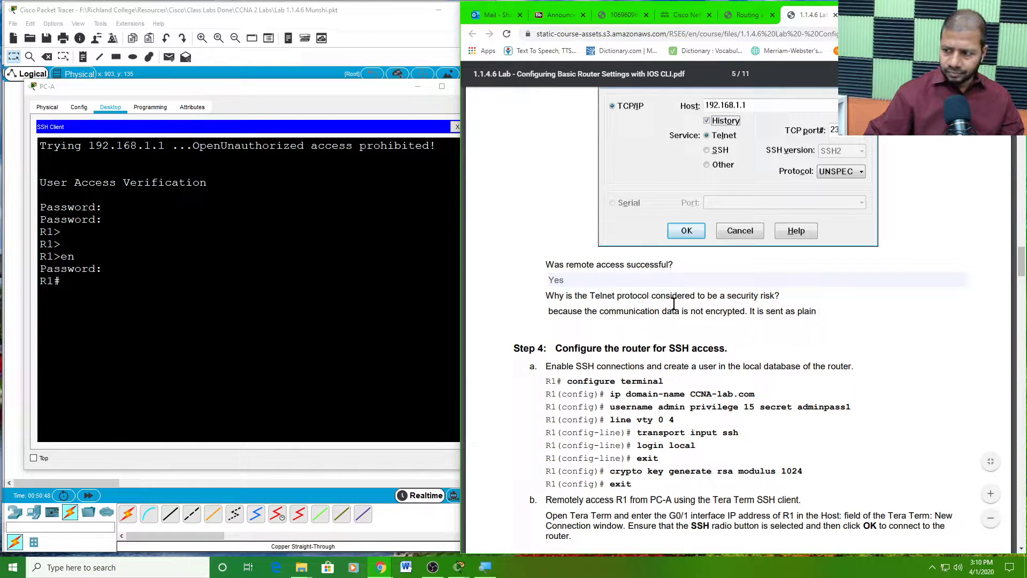
text(text)
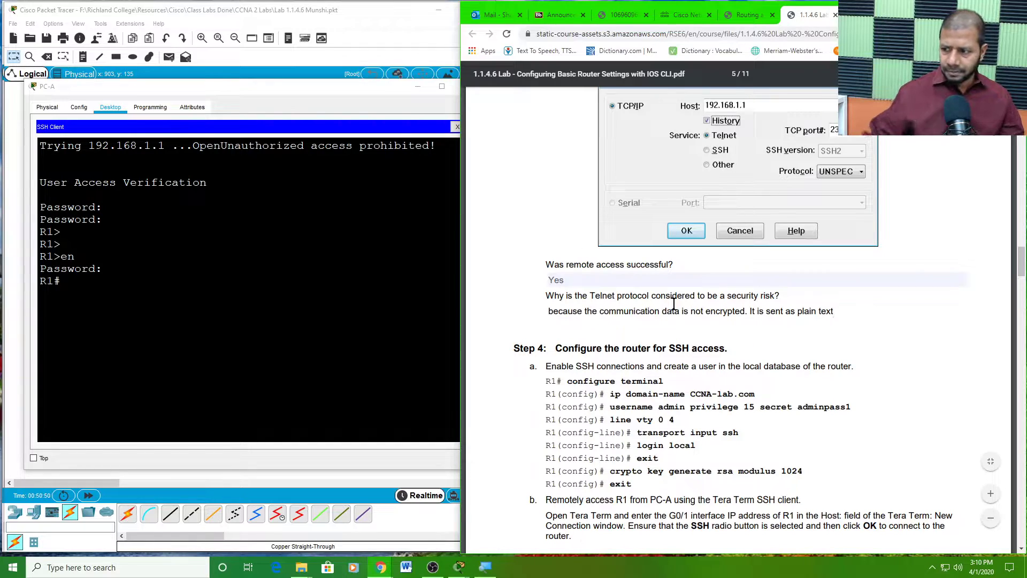
scroll(683, 314, down, 3)
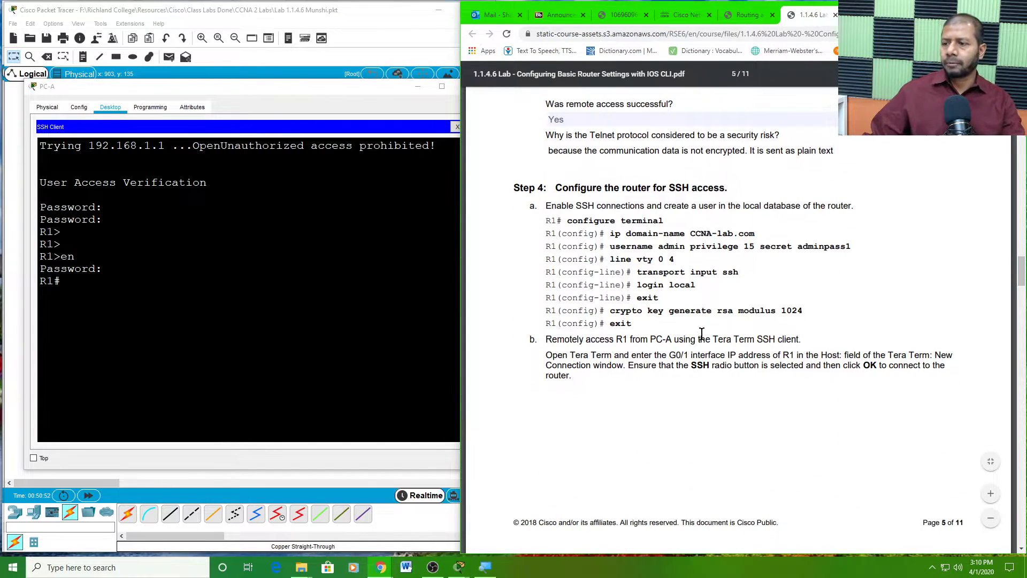
click(643, 234)
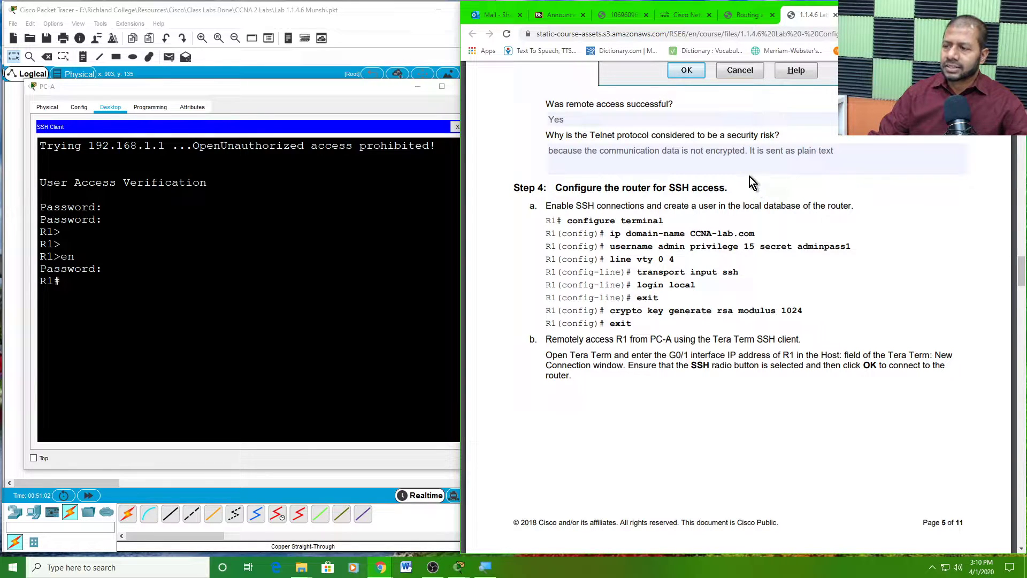
scroll(659, 220, down, 1)
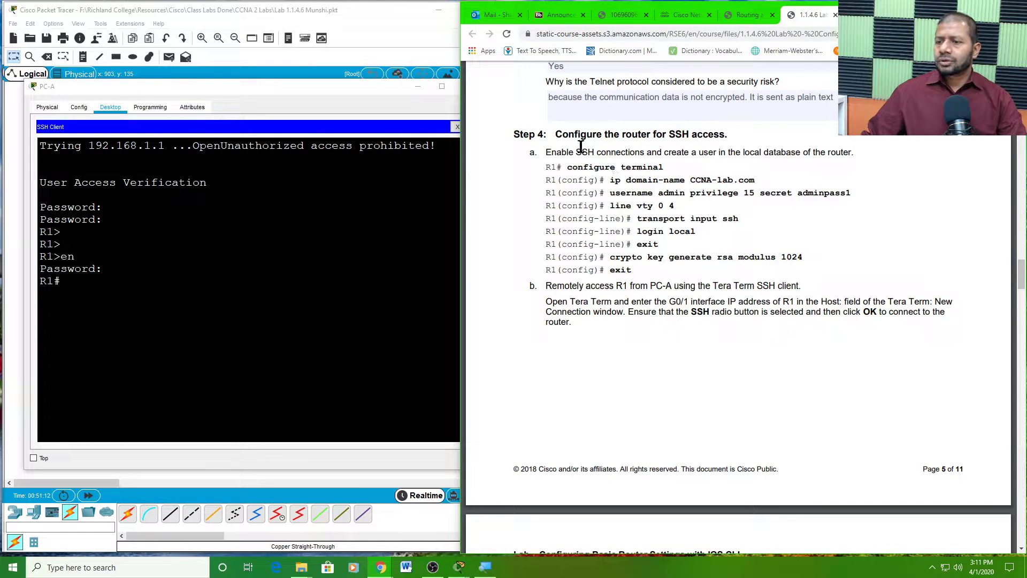
drag(576, 152, 857, 162)
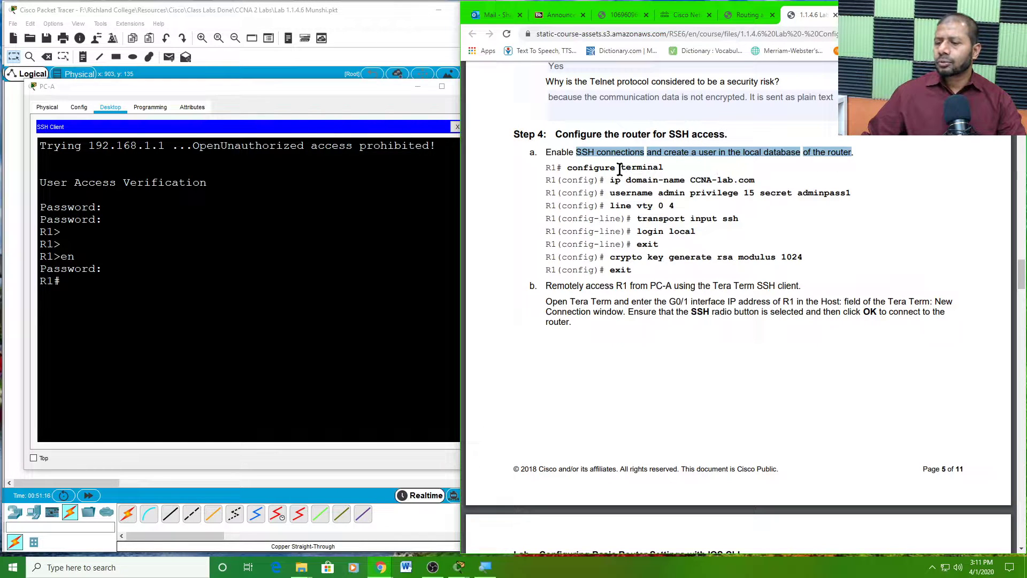
drag(568, 168, 754, 193)
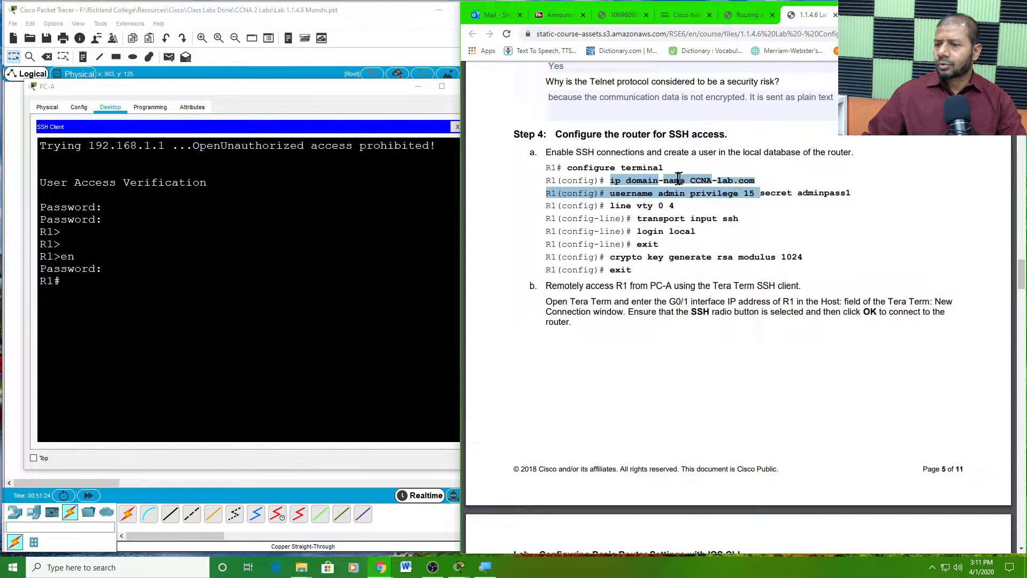
click(667, 196)
drag(609, 193, 851, 193)
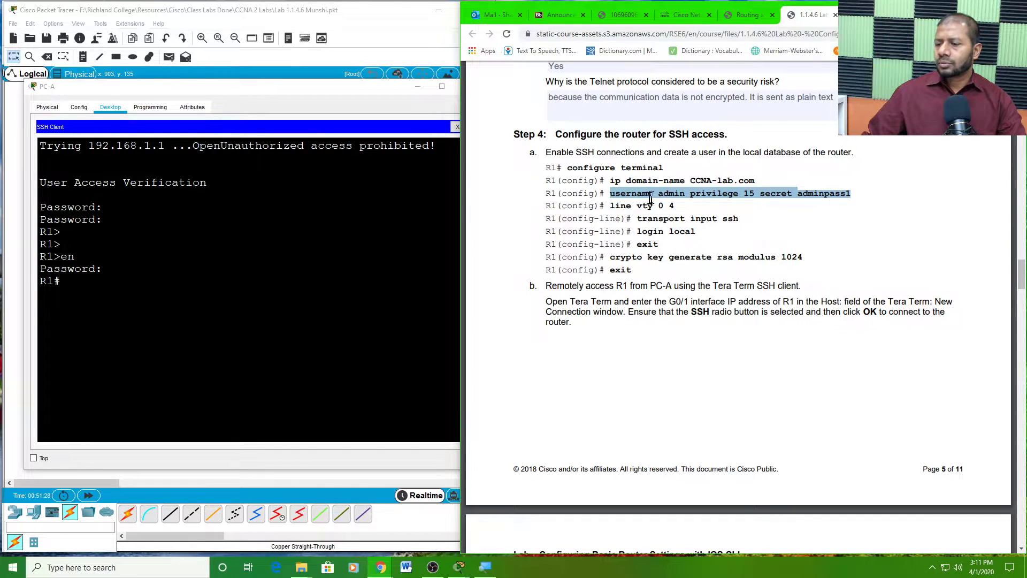
drag(610, 206, 742, 222)
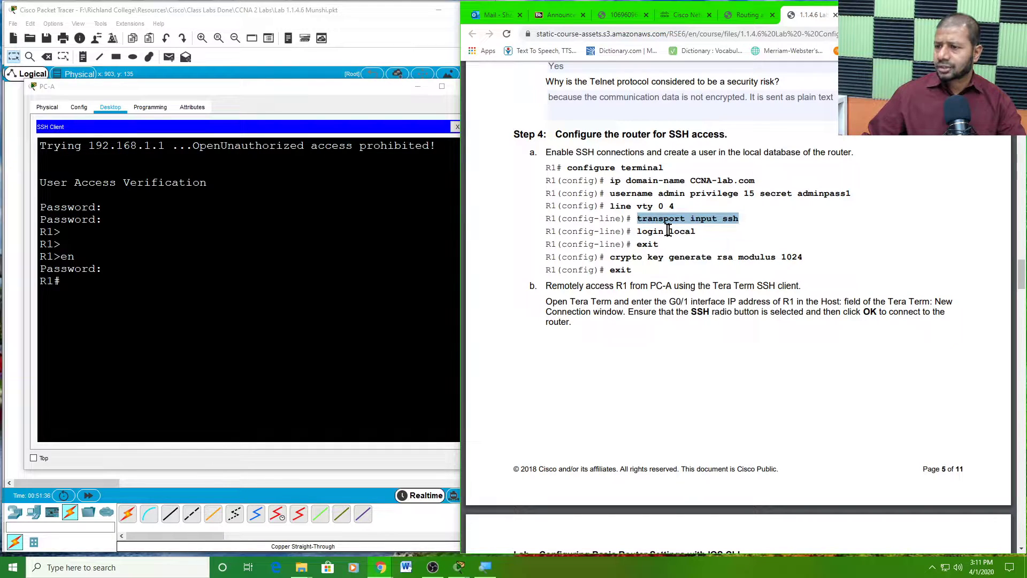
drag(637, 231, 697, 232)
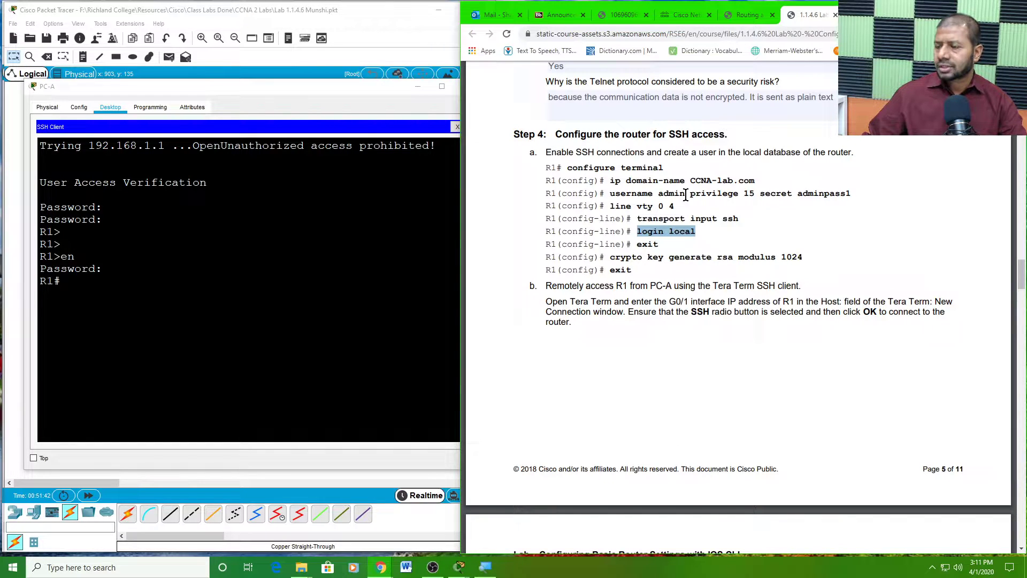
drag(648, 193, 715, 202)
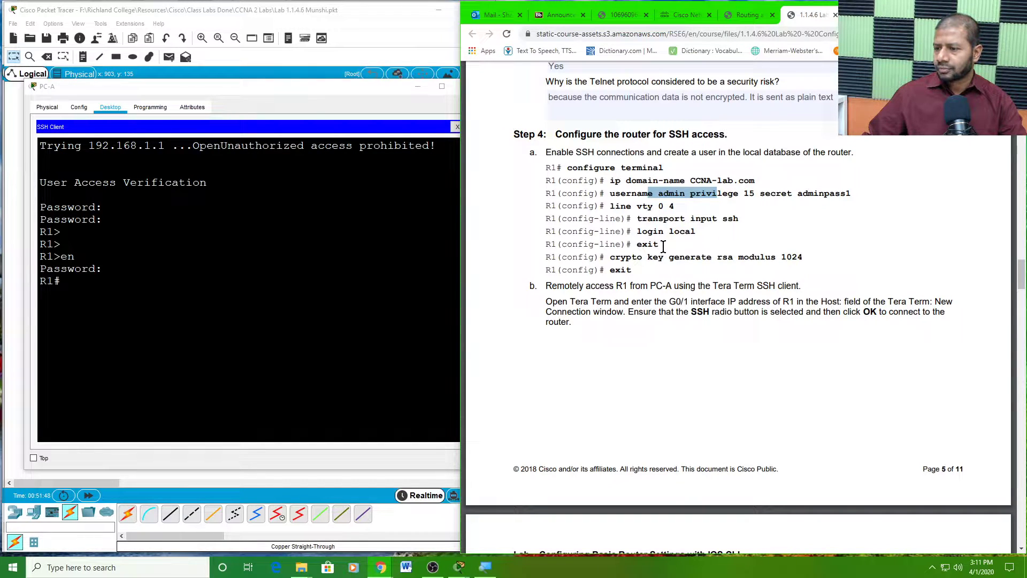
drag(621, 257, 805, 257)
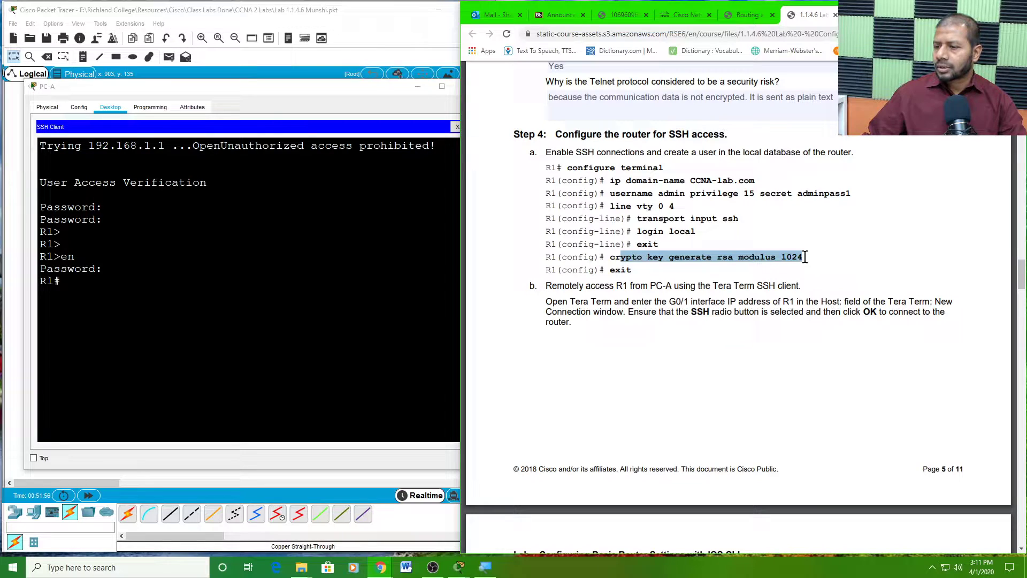
double_click(617, 270)
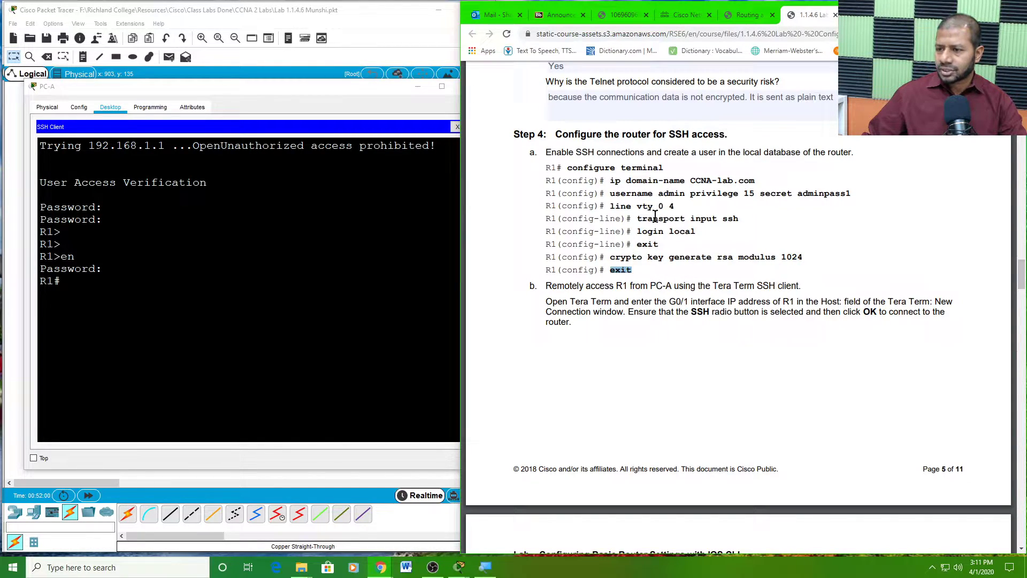
drag(556, 135, 730, 145)
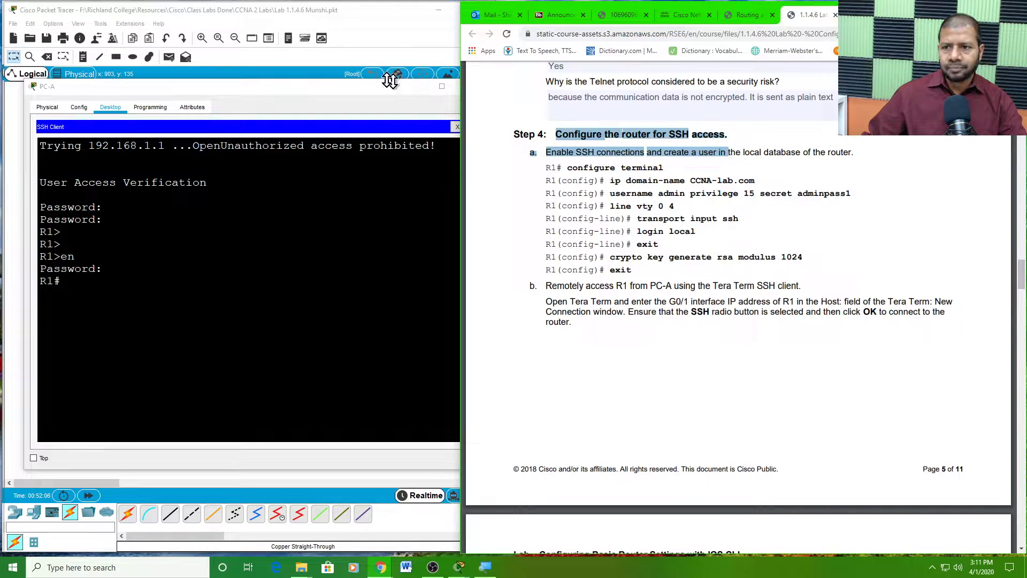
- Close PC-A's window and log into R1's console with the console and enable passwords
click(305, 79)
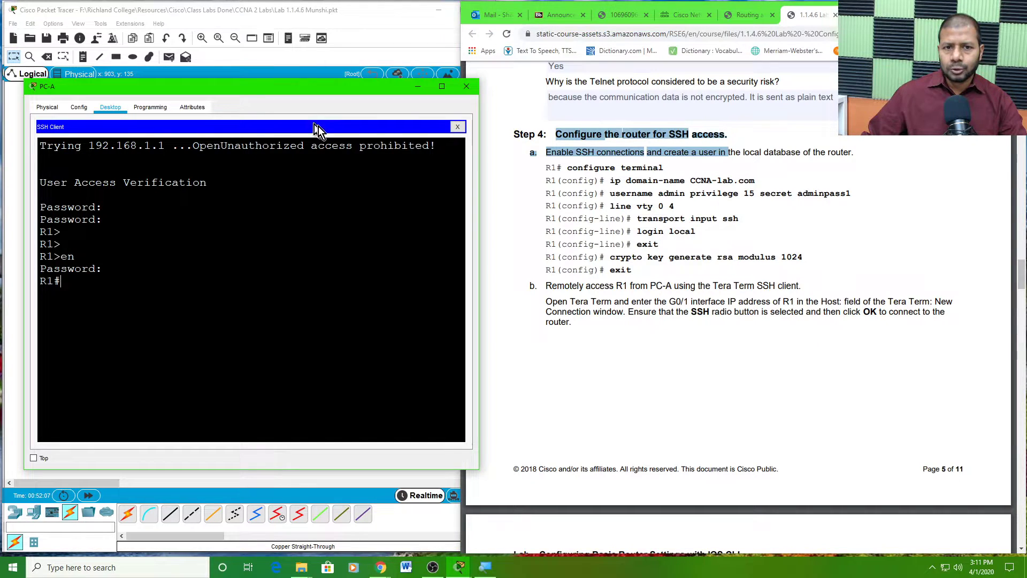
click(464, 89)
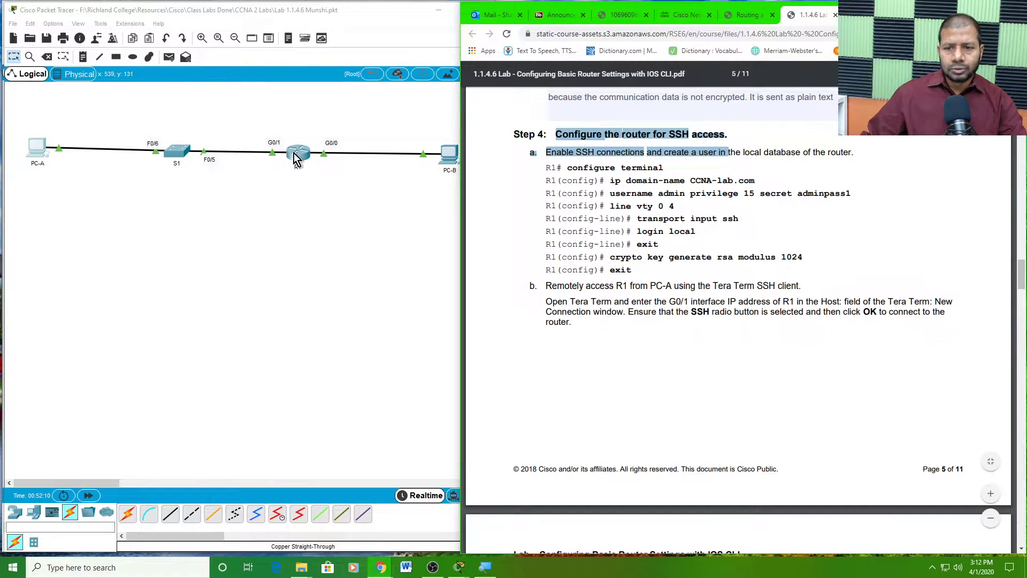
click(297, 156)
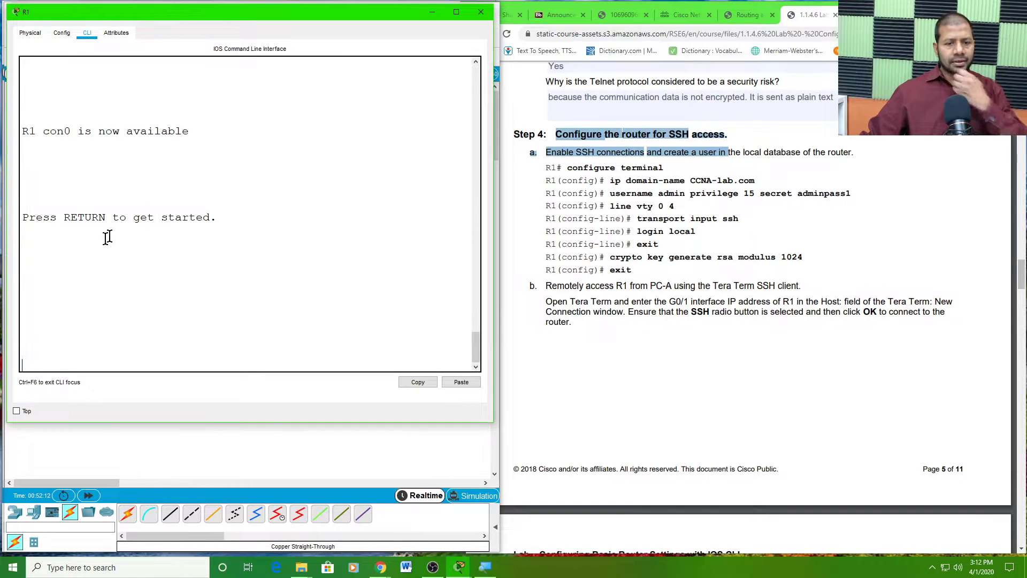
key(Return)
key(Return)
key(Return)
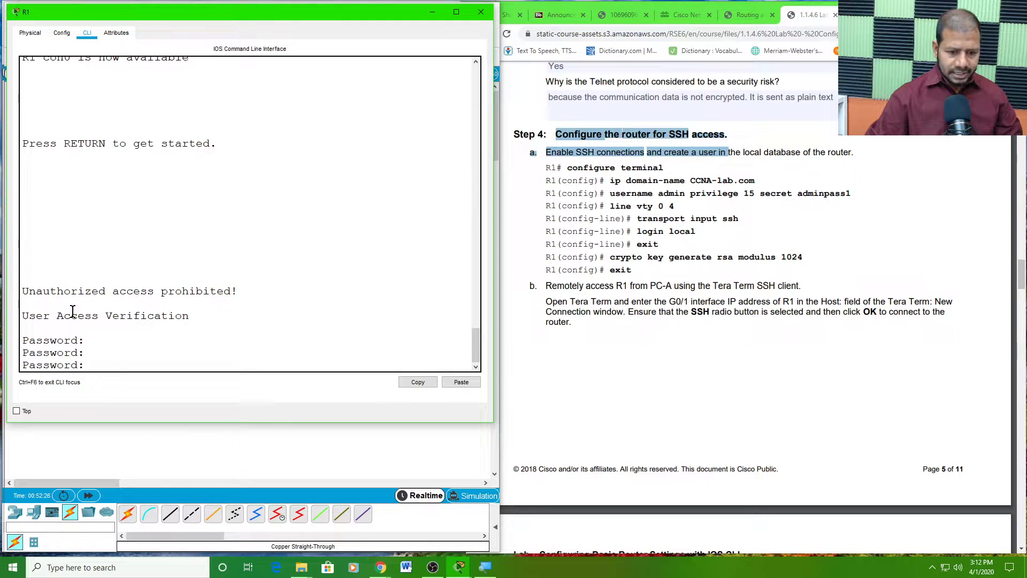
key(Return)
key(Return)
key(Return)
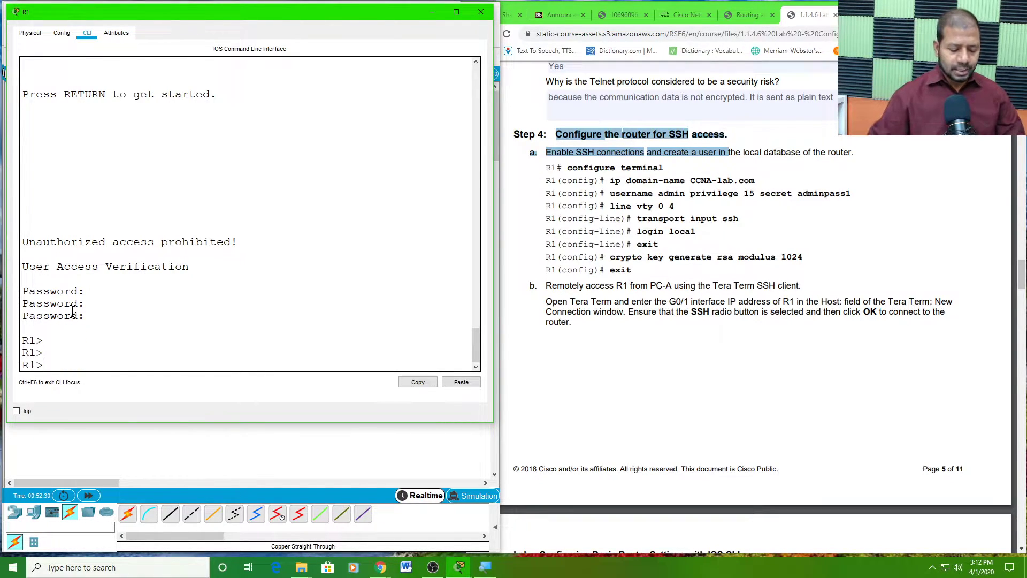
text(en)
key(Return)
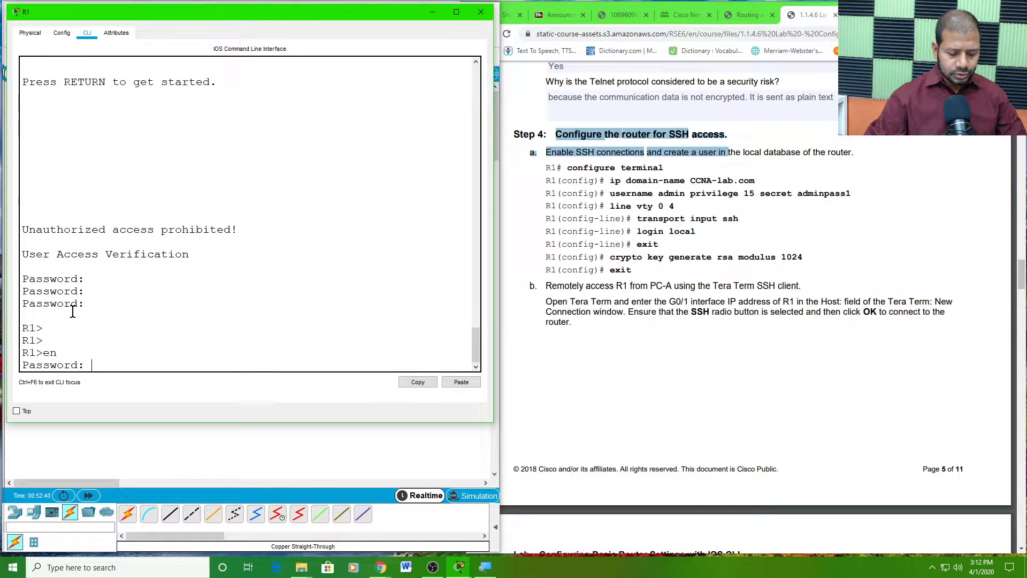
key(Return)
key(Return)
key(Return)
key(Return)
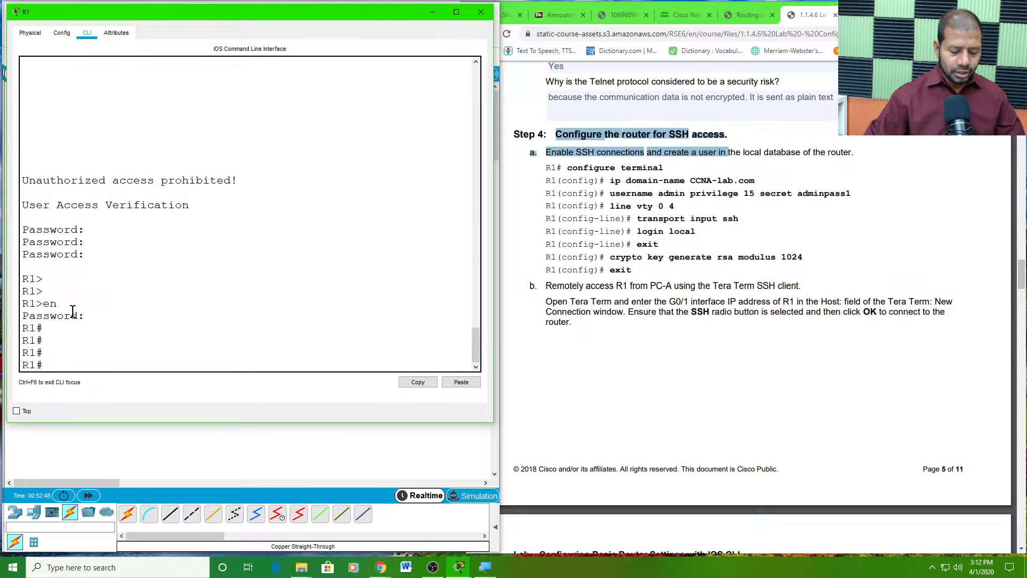
- Enter global configuration on R1 and set ip domain-name CCNA-lab.com
text(conf )
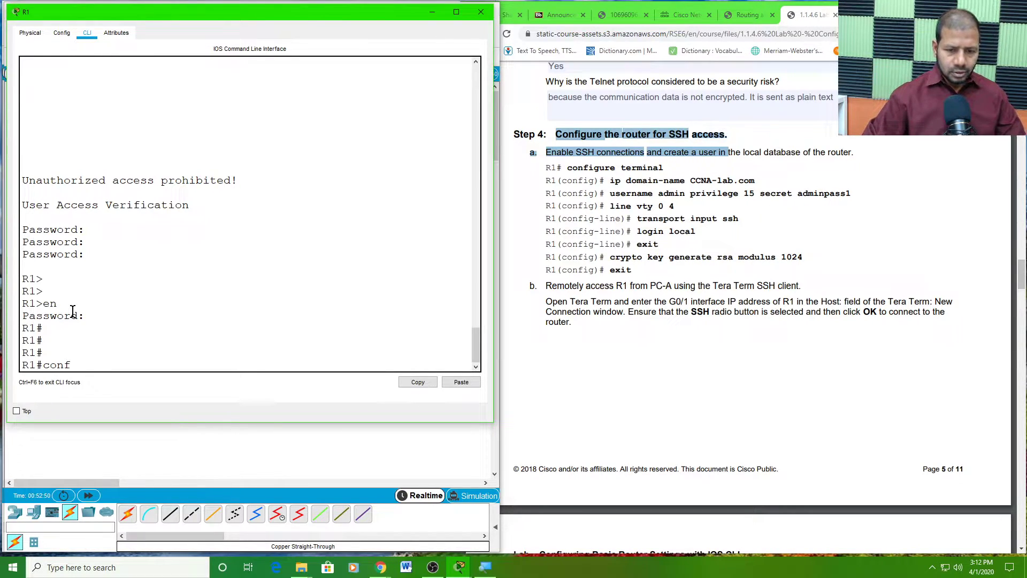
text(t)
key(Return)
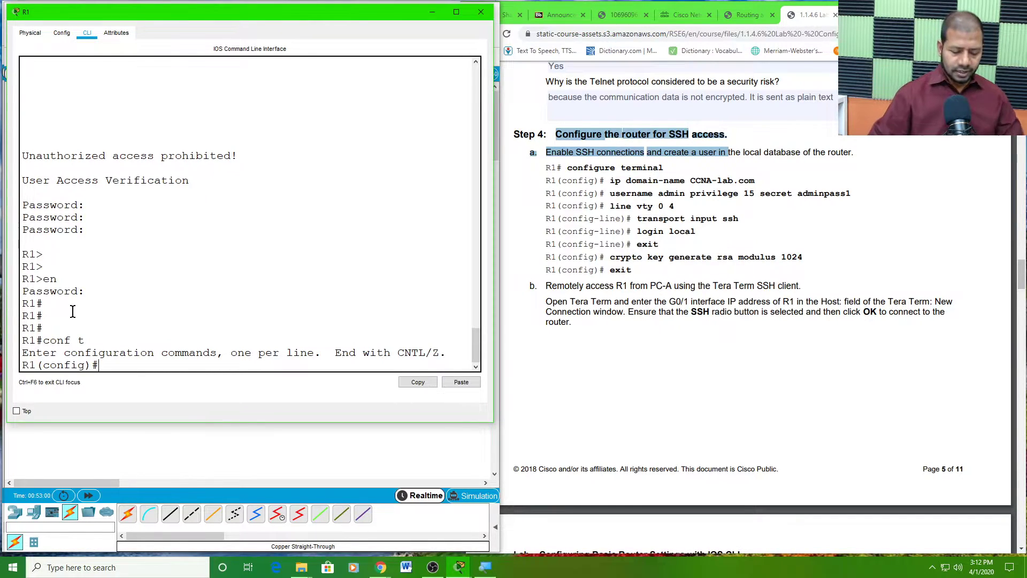
text(ip d)
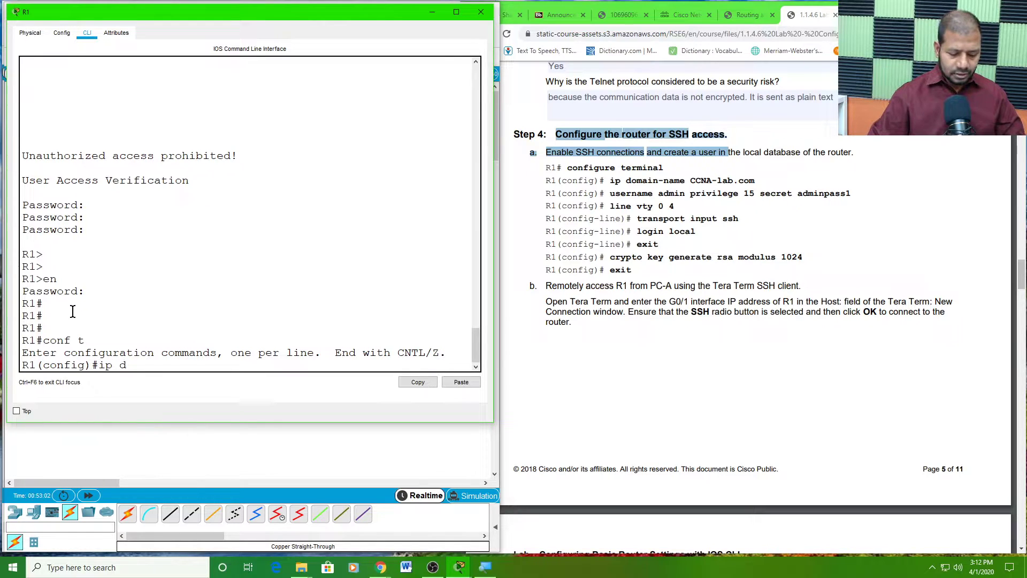
text(omain)
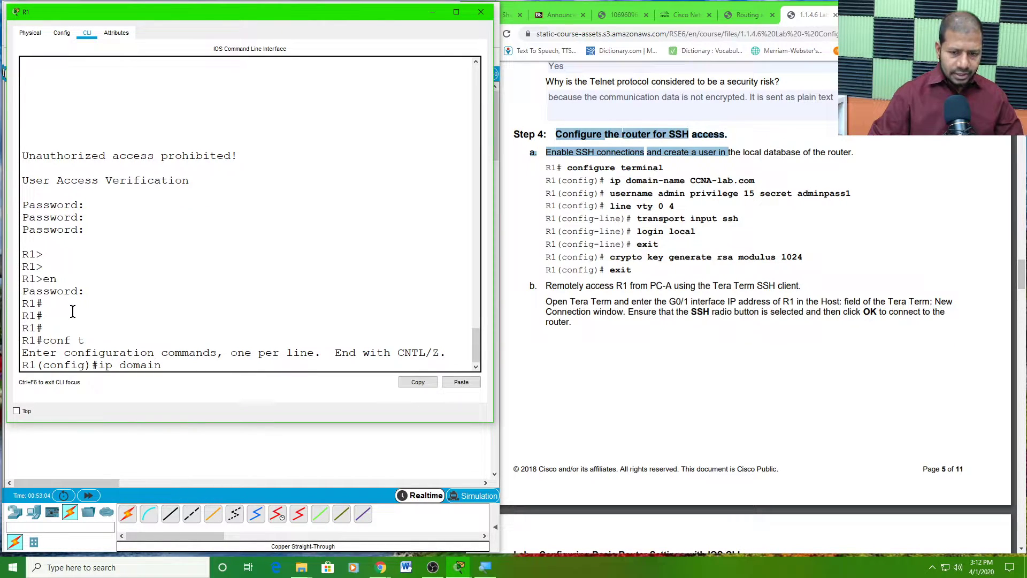
text(-n)
key(Tab)
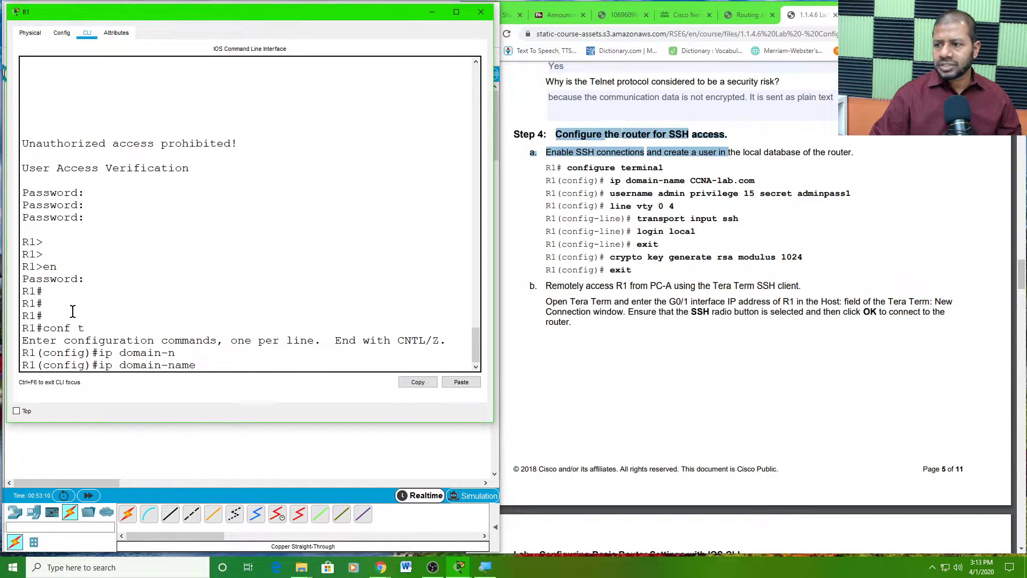
text(CCNA)
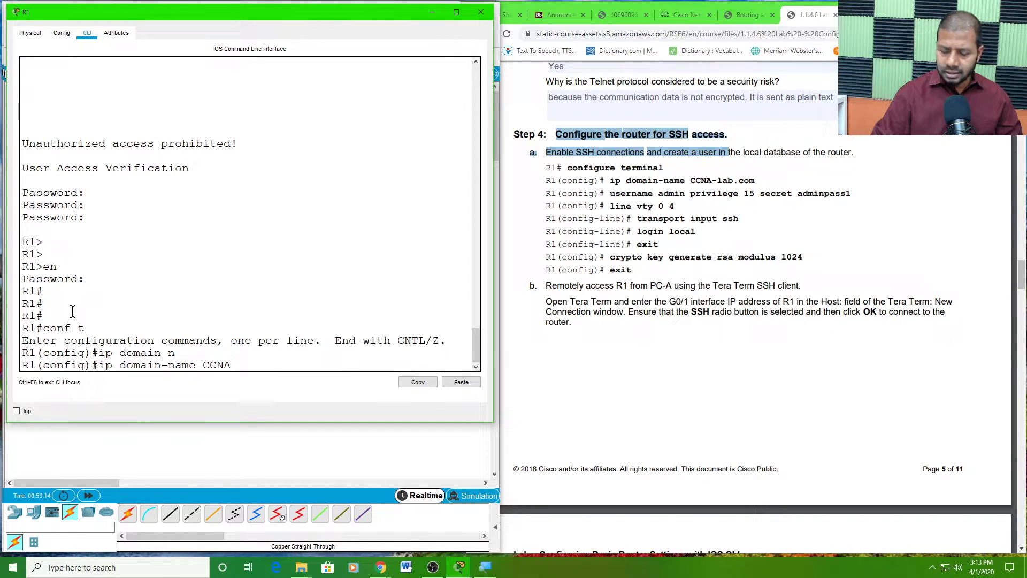
text(-)
text(l)
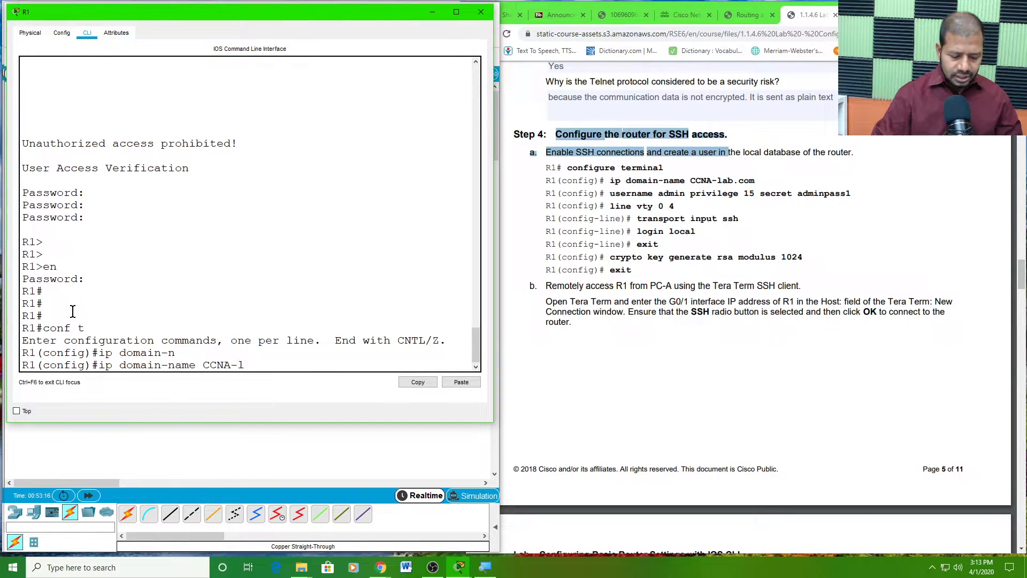
text(ab.com)
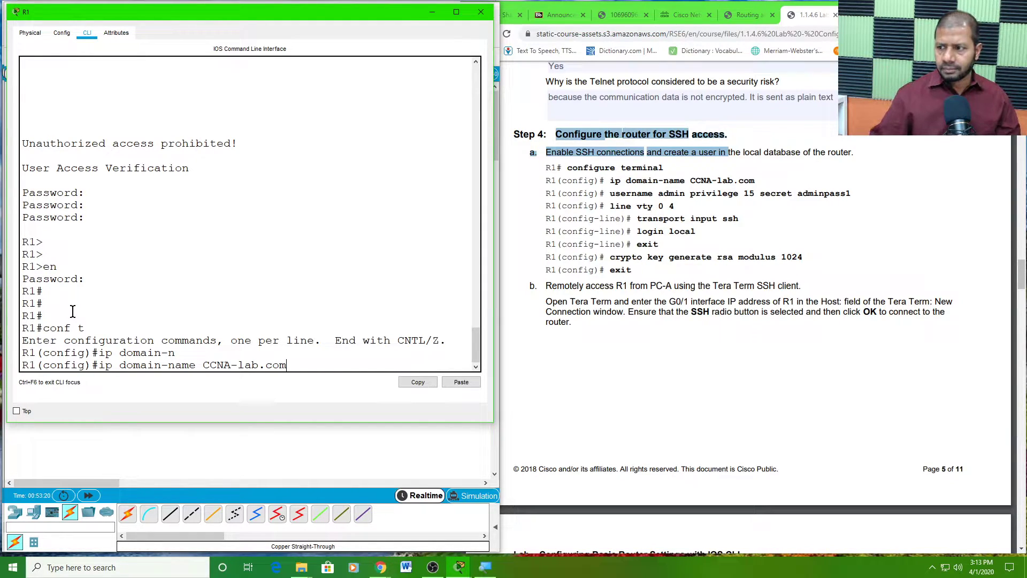
key(Return)
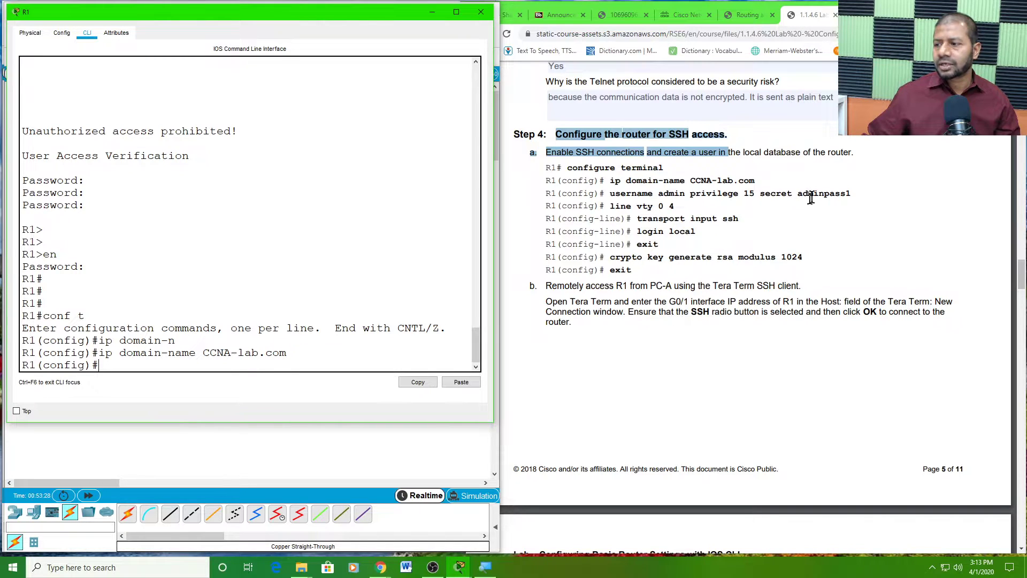
- Select the full username command in the lab PDF
drag(611, 193, 723, 195)
click(837, 194)
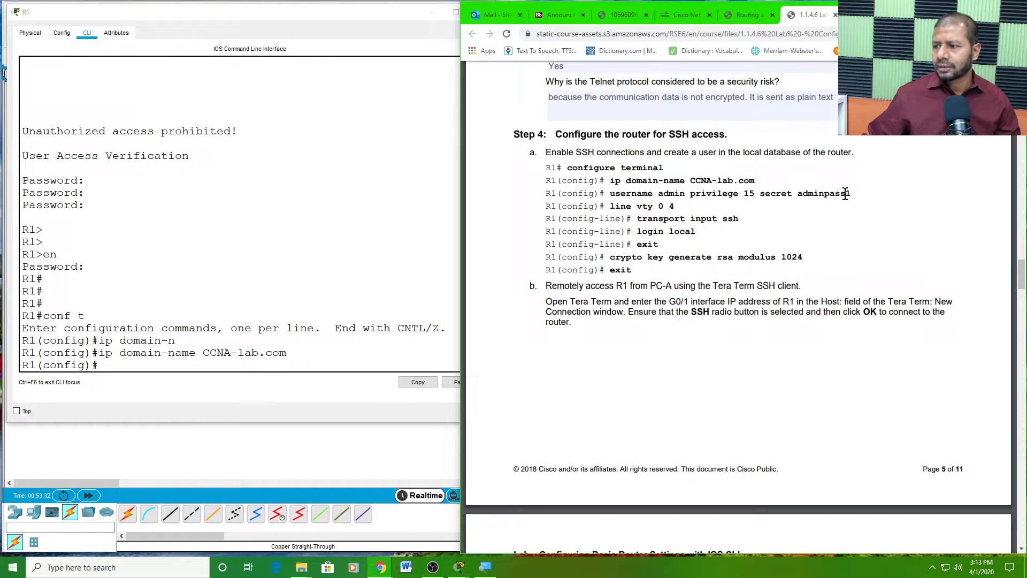
drag(850, 194, 614, 194)
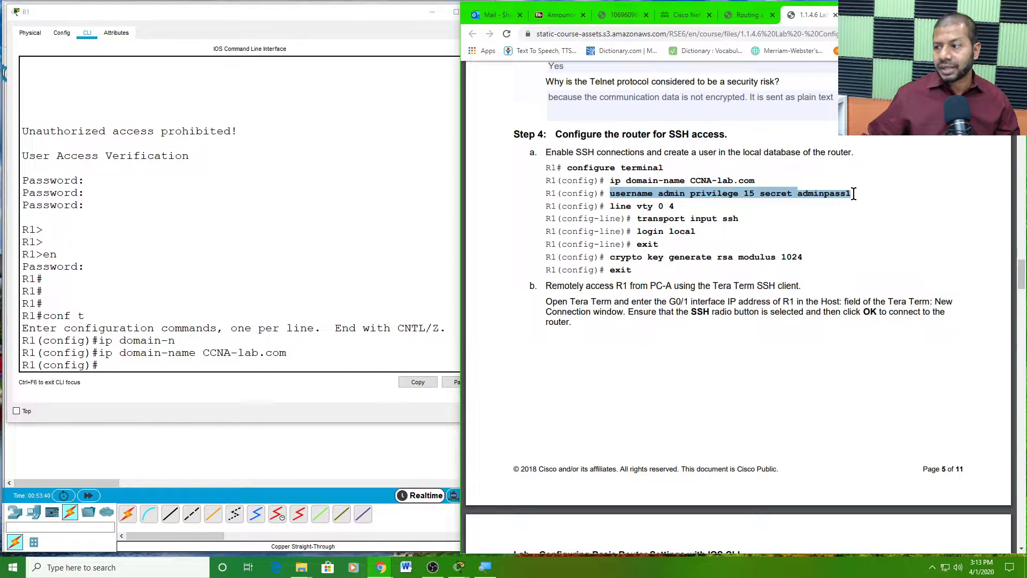
- Paste the copied username command into R1 to create the privilege-15 admin user with a secret
right_click(736, 194)
click(755, 202)
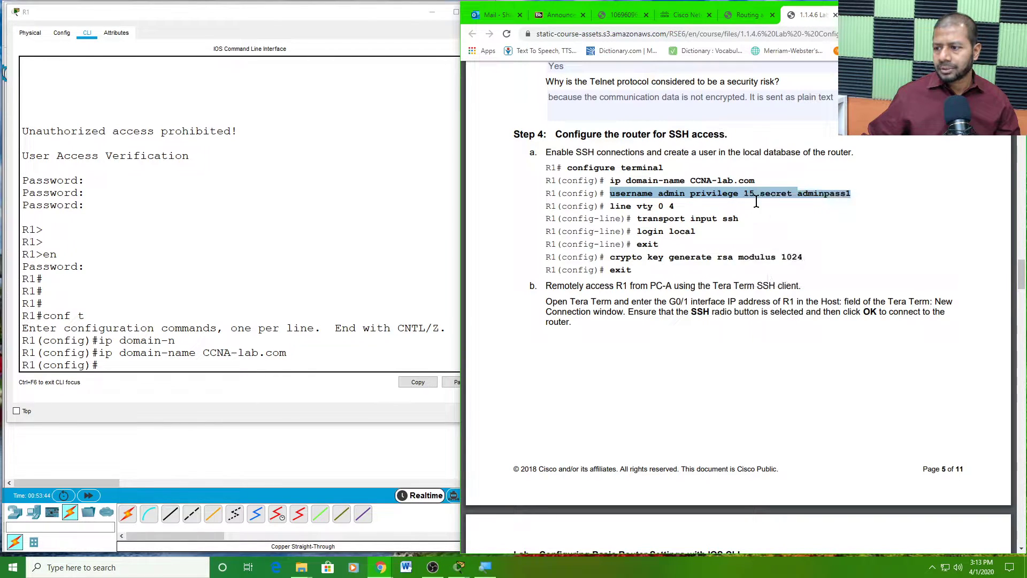
click(109, 364)
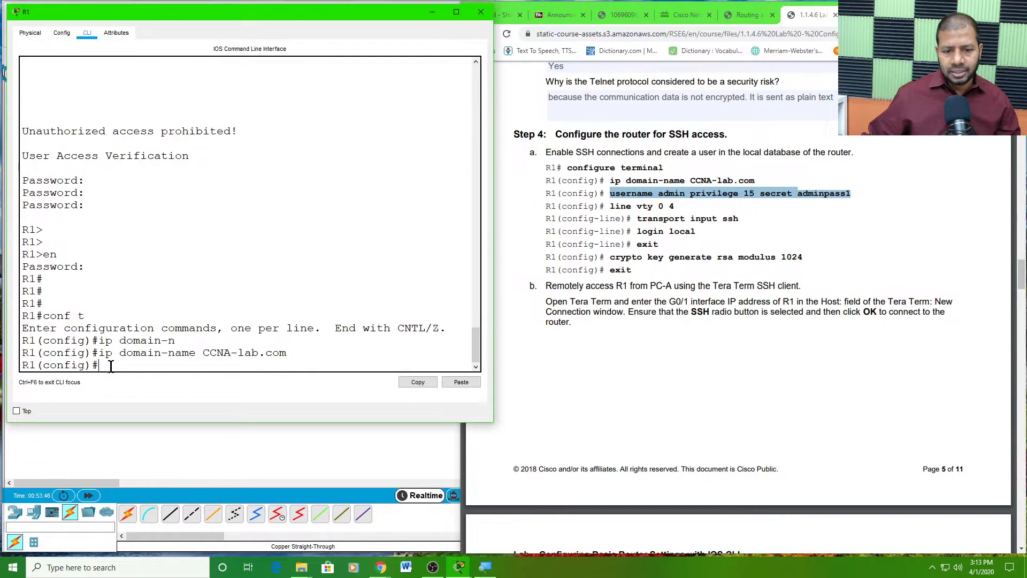
right_click(116, 362)
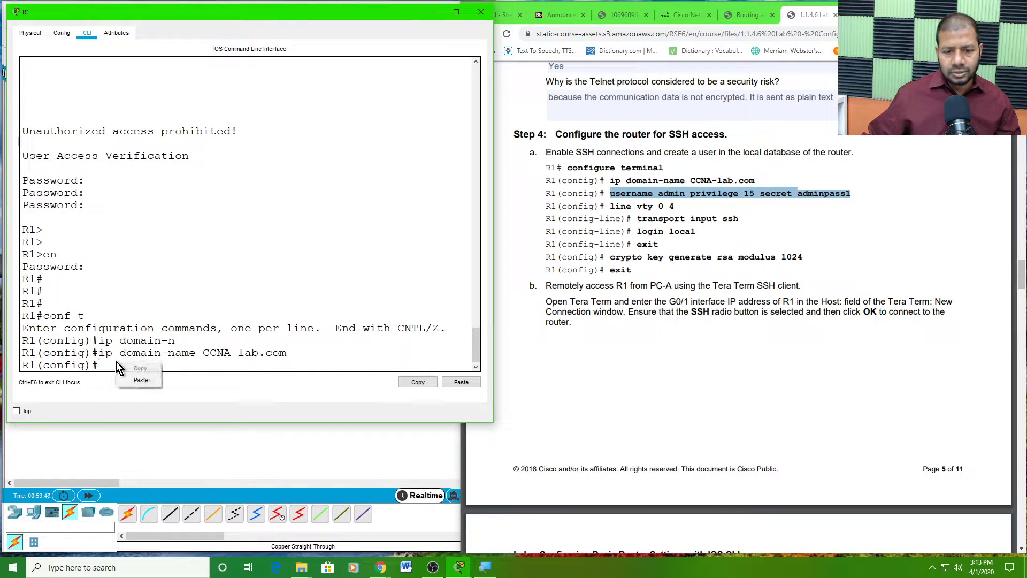
click(143, 379)
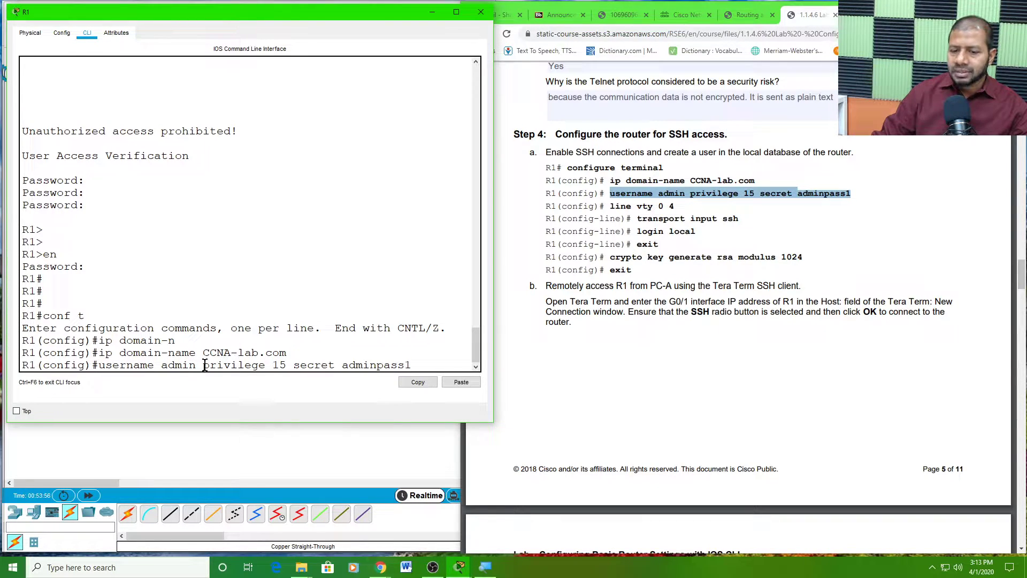
drag(204, 364, 289, 363)
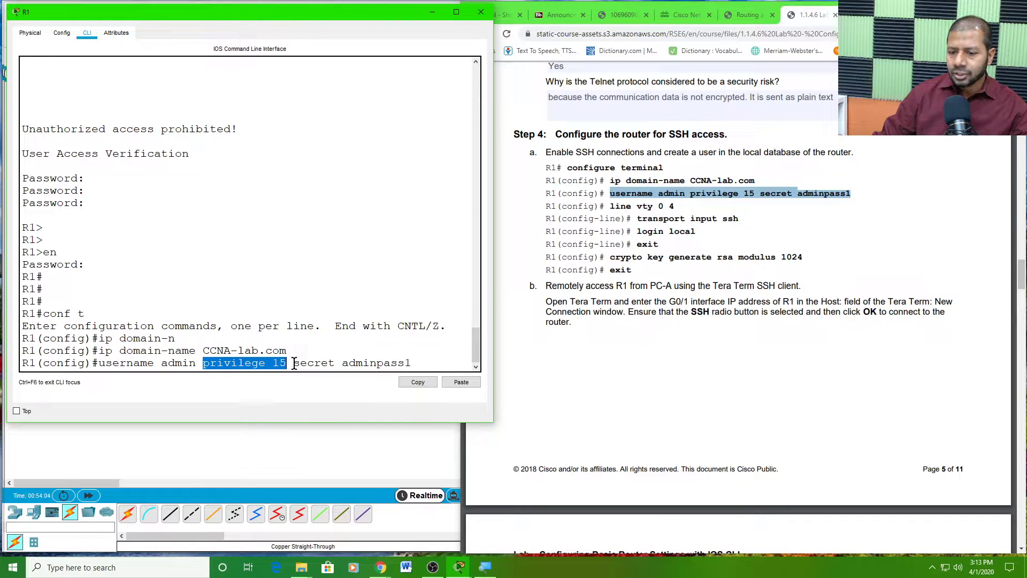
drag(296, 364, 410, 365)
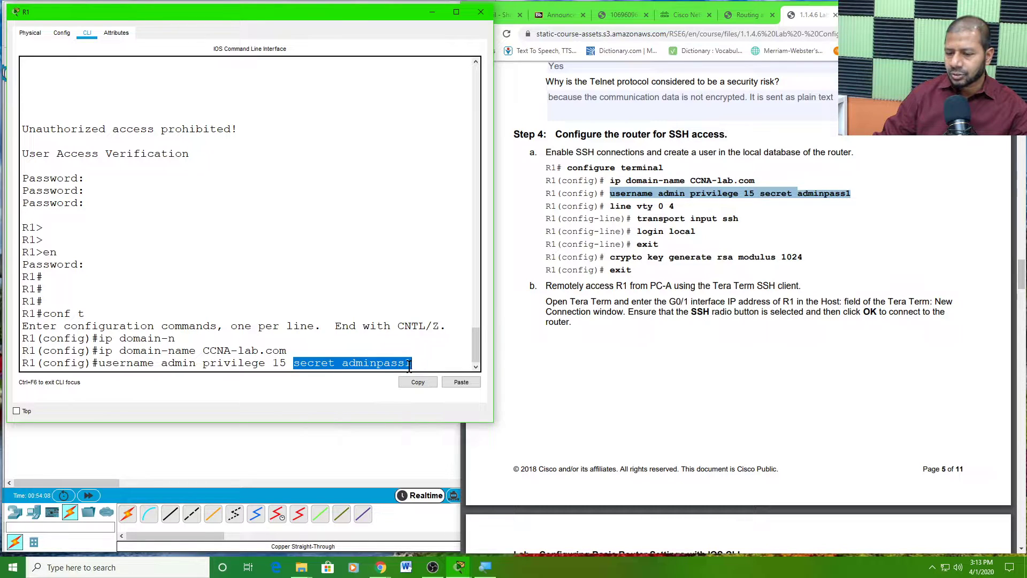
click(418, 363)
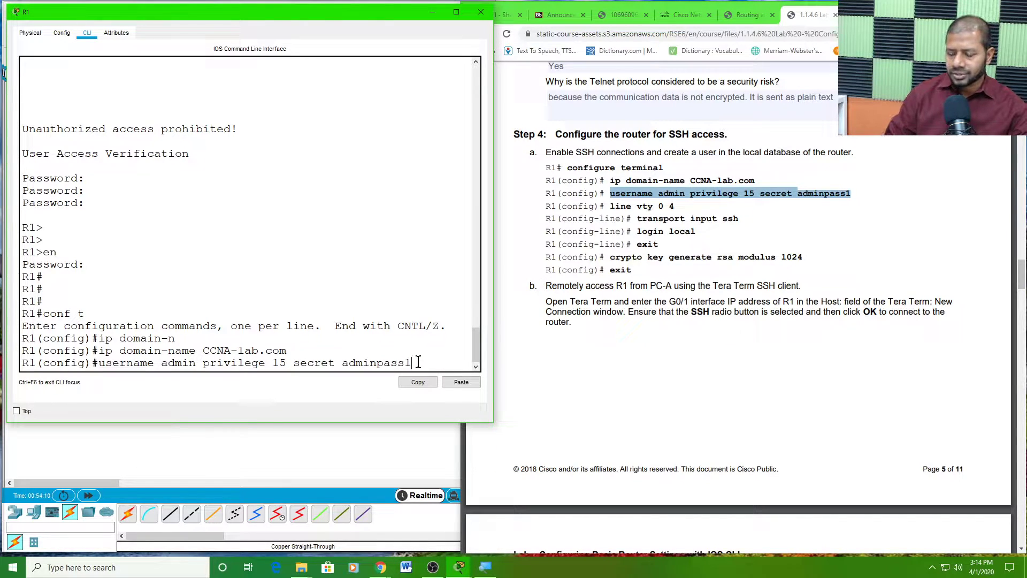
key(Return)
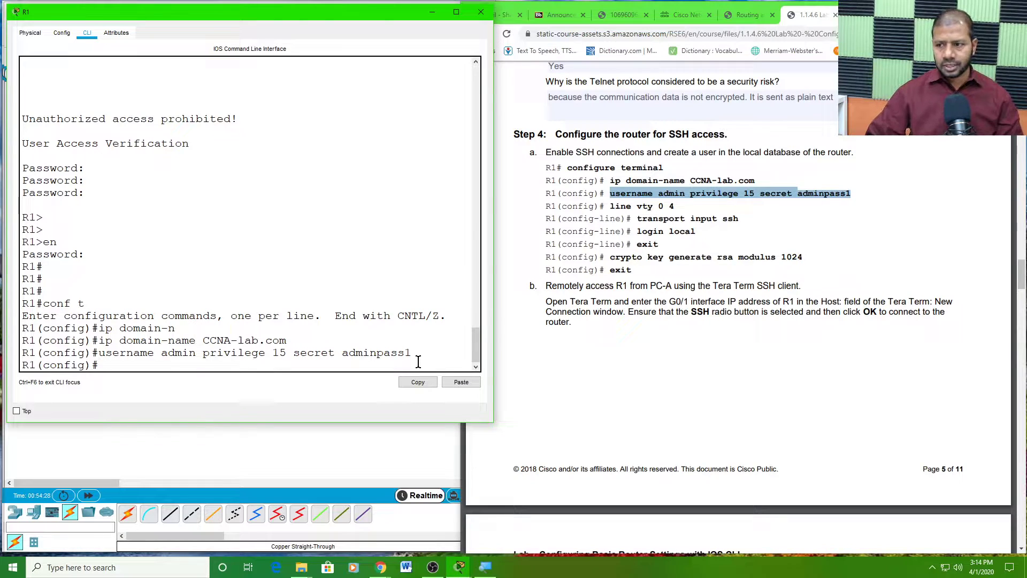
- Restrict R1's vty lines 0 4 to SSH with 'transport input ssh'
text(lin)
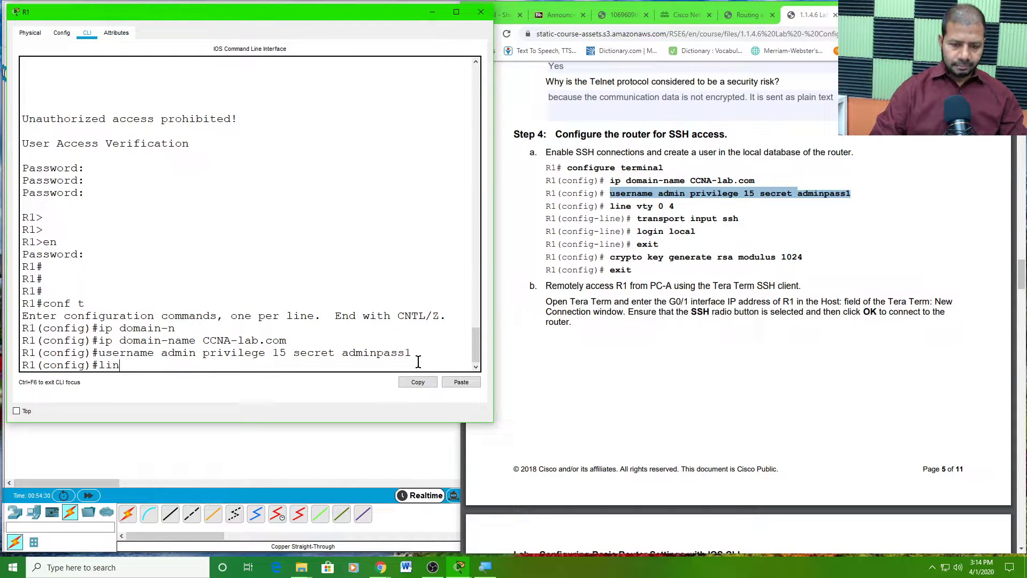
text(e vty 0 4)
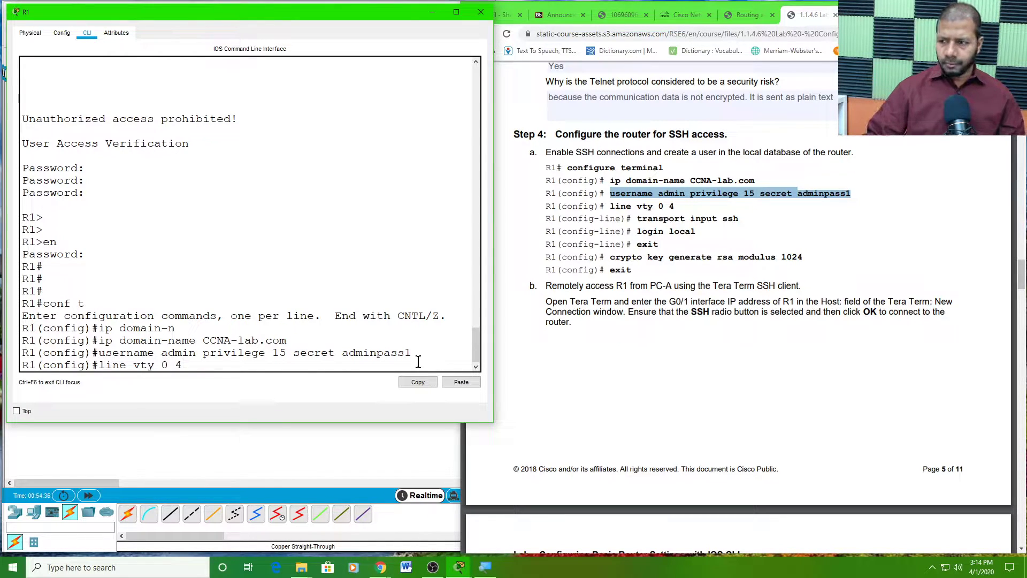
key(Return)
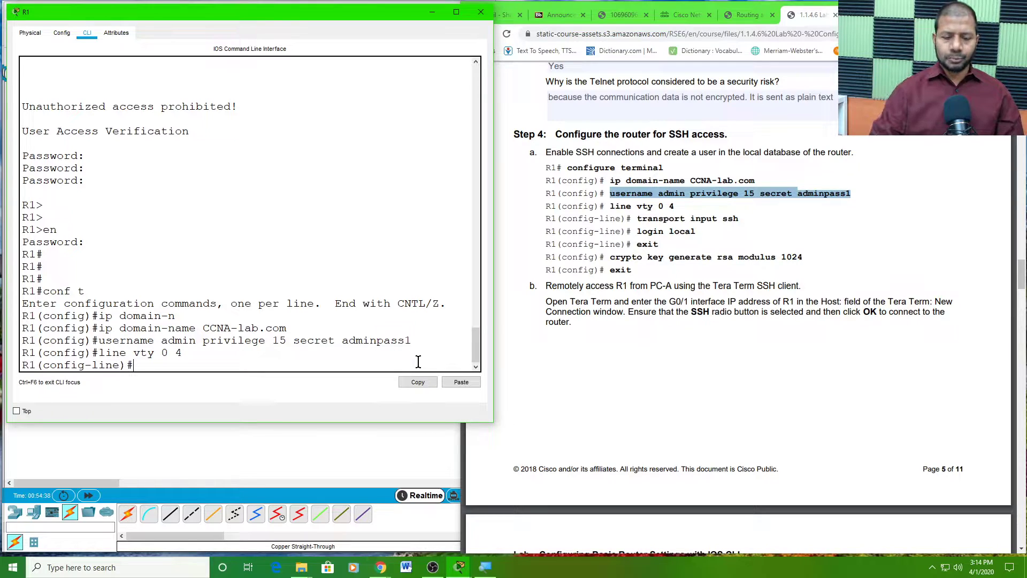
text(tran)
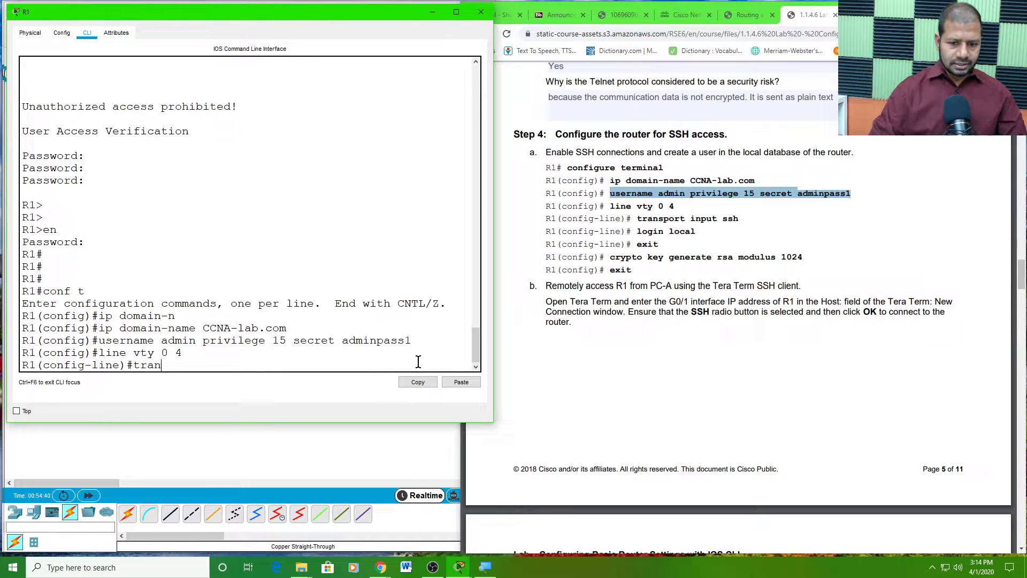
key(Tab)
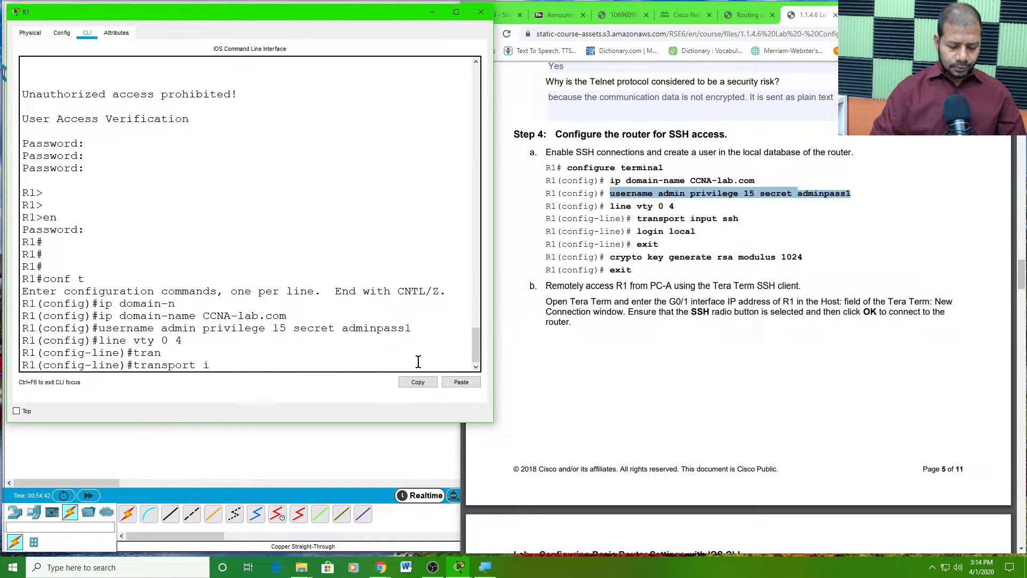
text(i)
key(Tab)
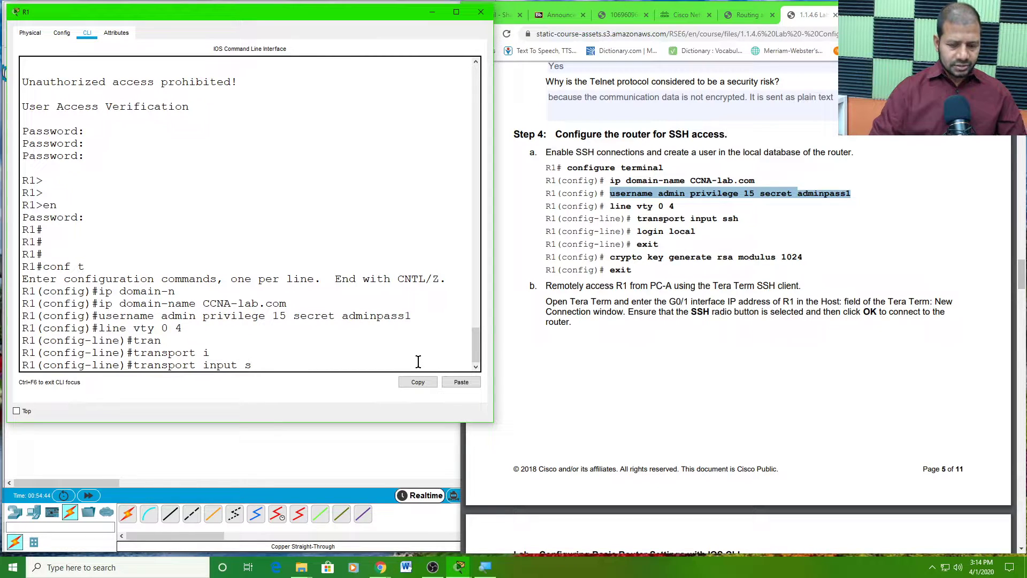
text(sh)
key(Tab)
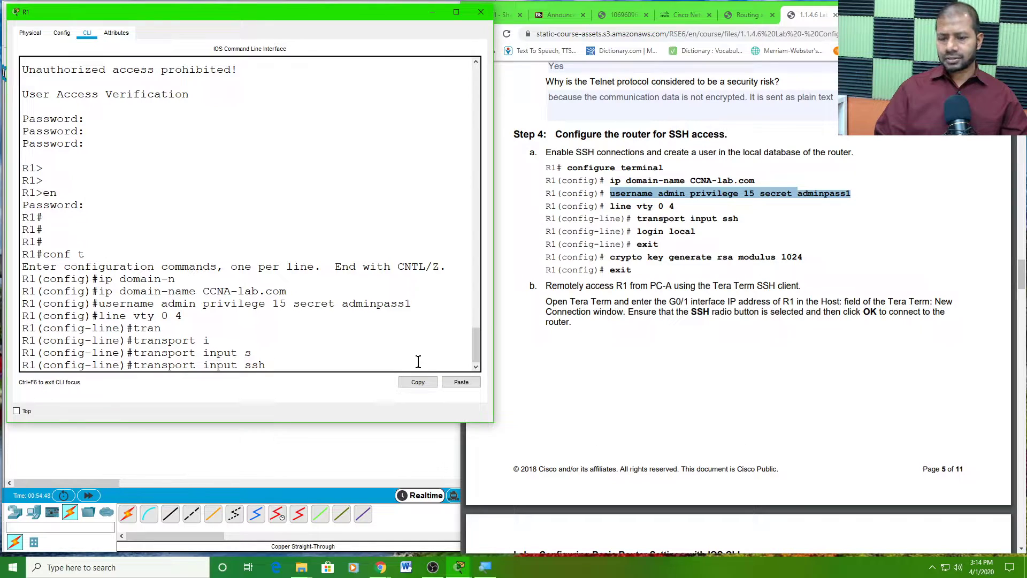
key(Return)
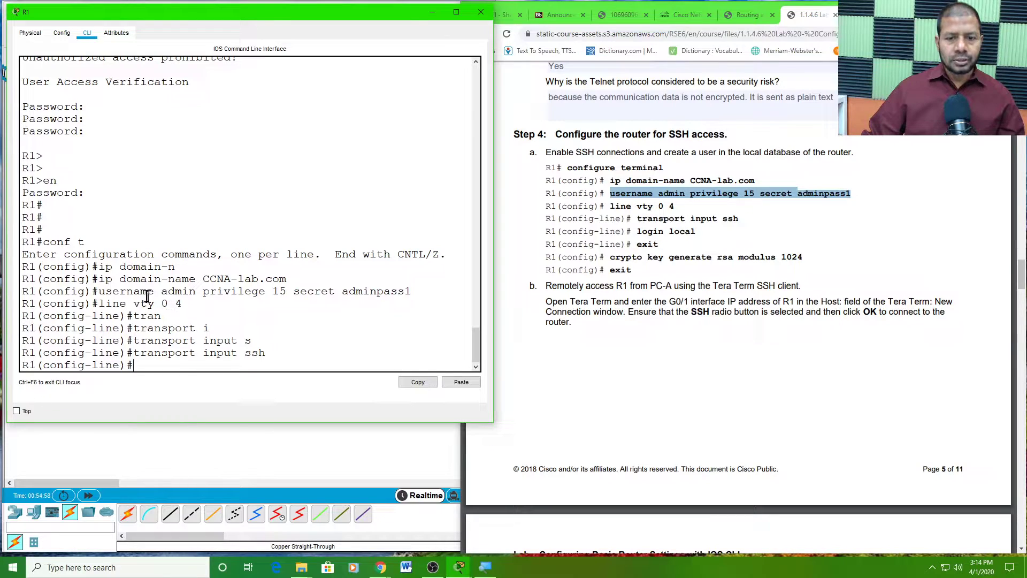
- Apply 'login local' to the vty lines and exit back to global configuration
drag(162, 289, 300, 292)
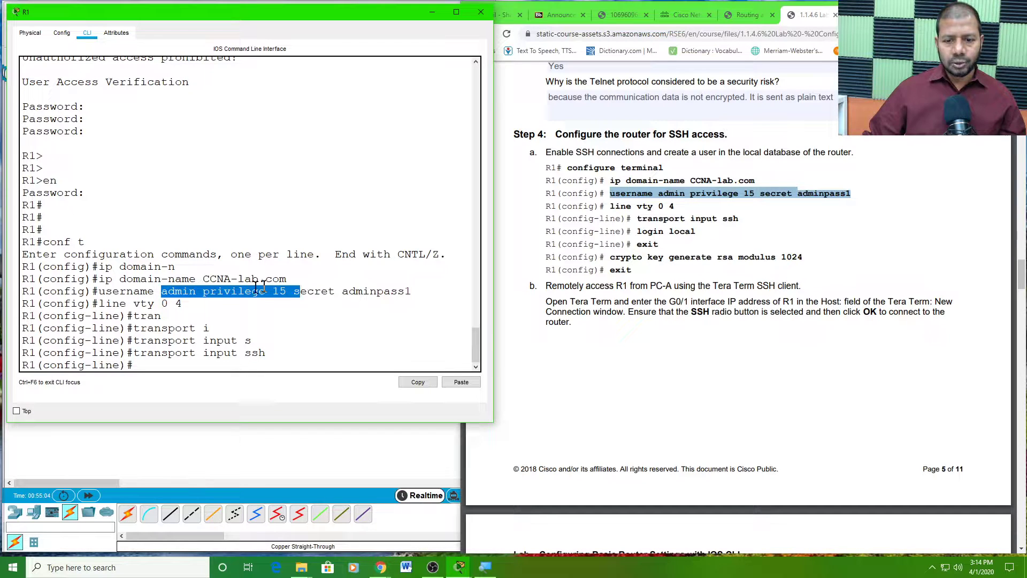
click(236, 292)
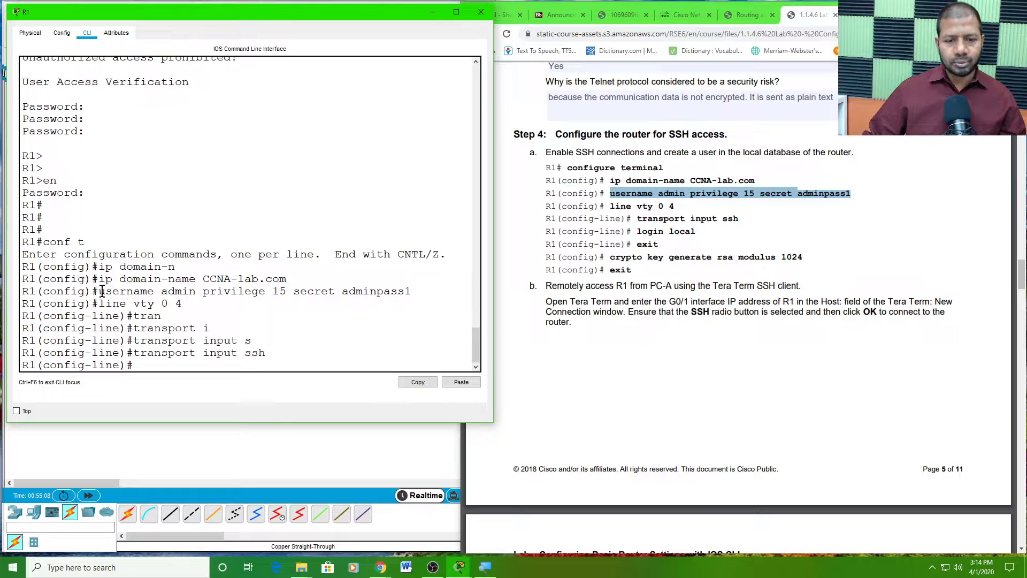
click(148, 365)
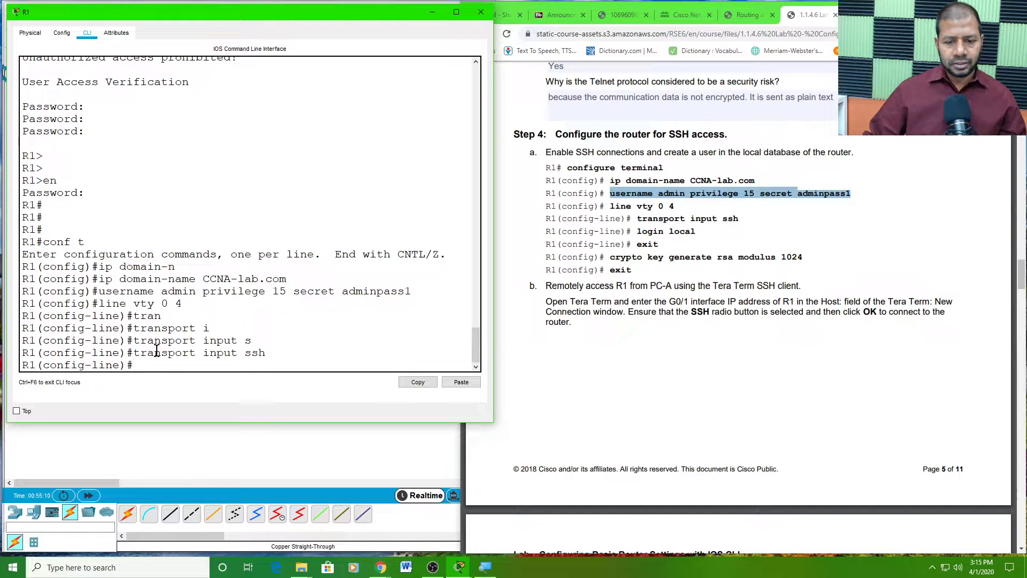
text(log)
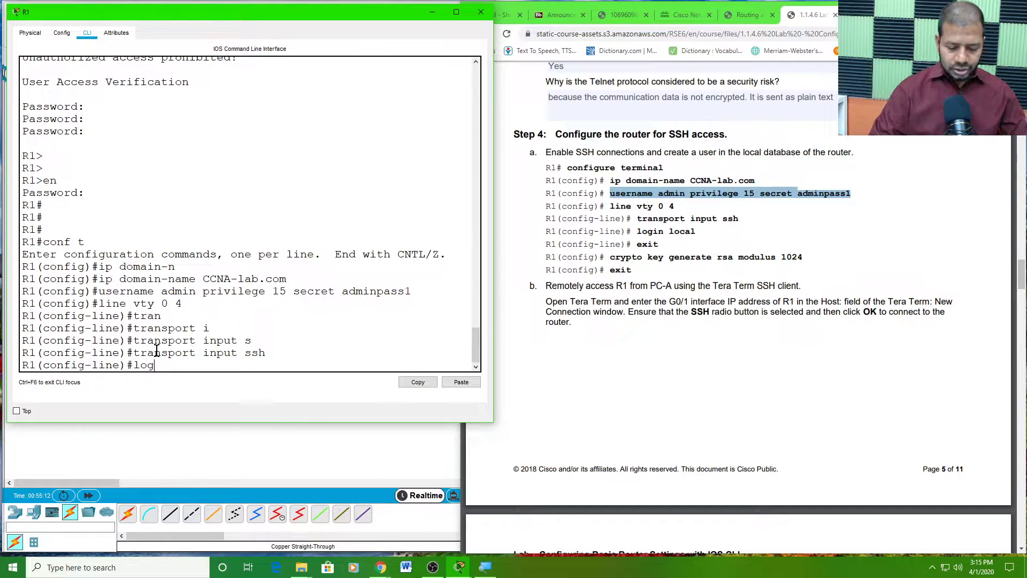
text(in lo)
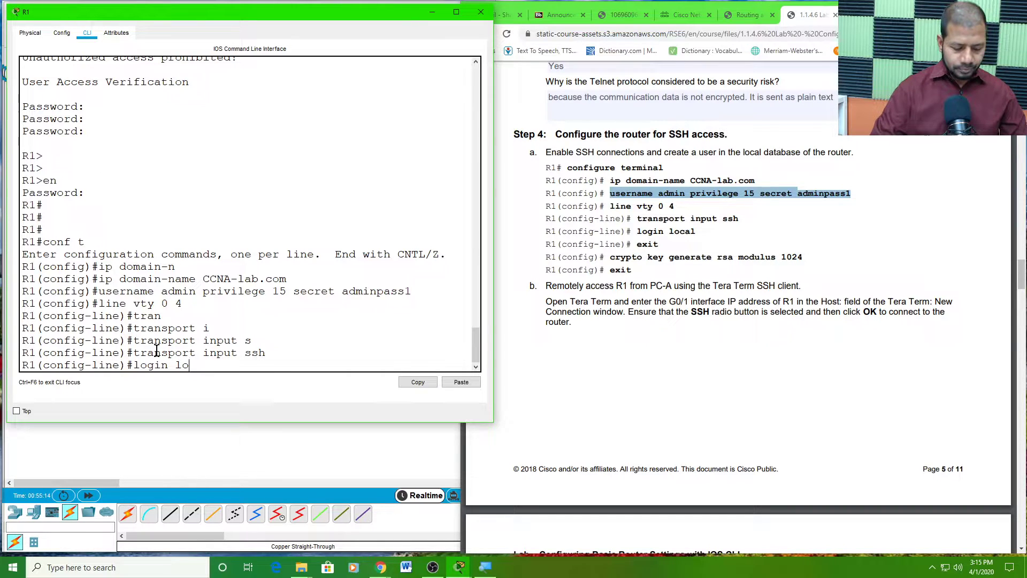
text(cal)
key(Return)
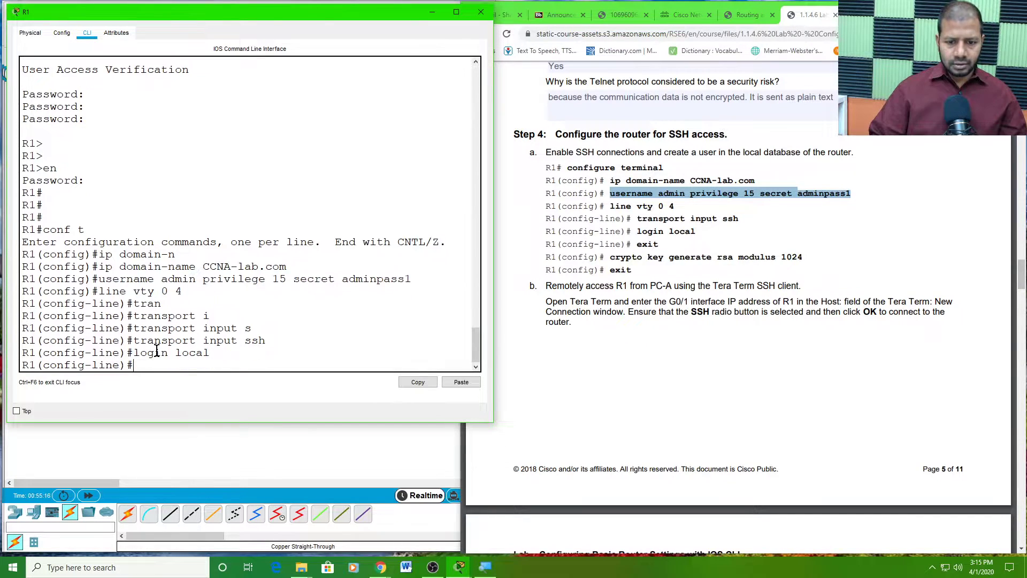
text(exit)
key(Return)
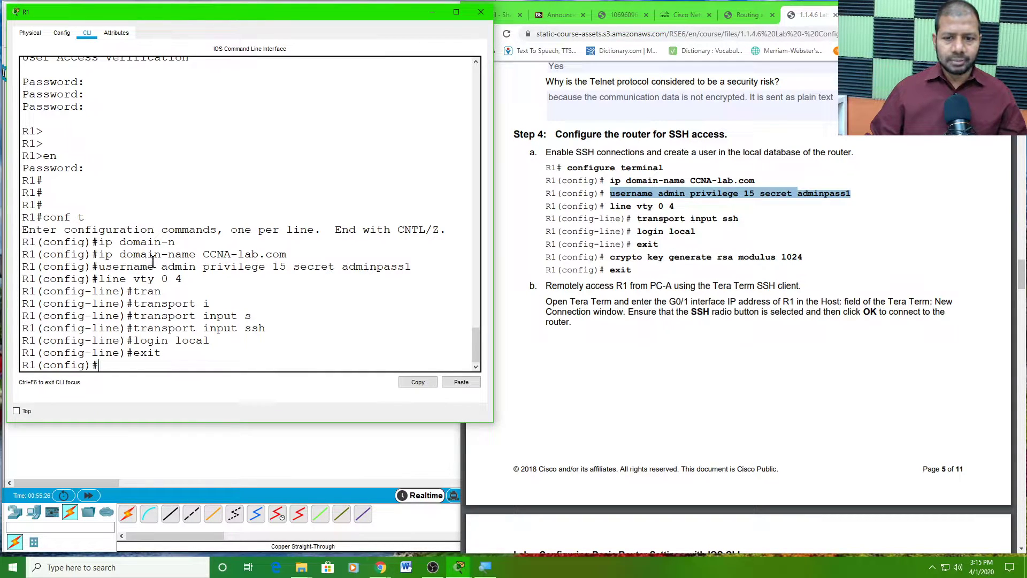
- Run 'crypto key generate rsa' on R1 using Tab completion
drag(127, 254, 186, 256)
drag(127, 267, 420, 267)
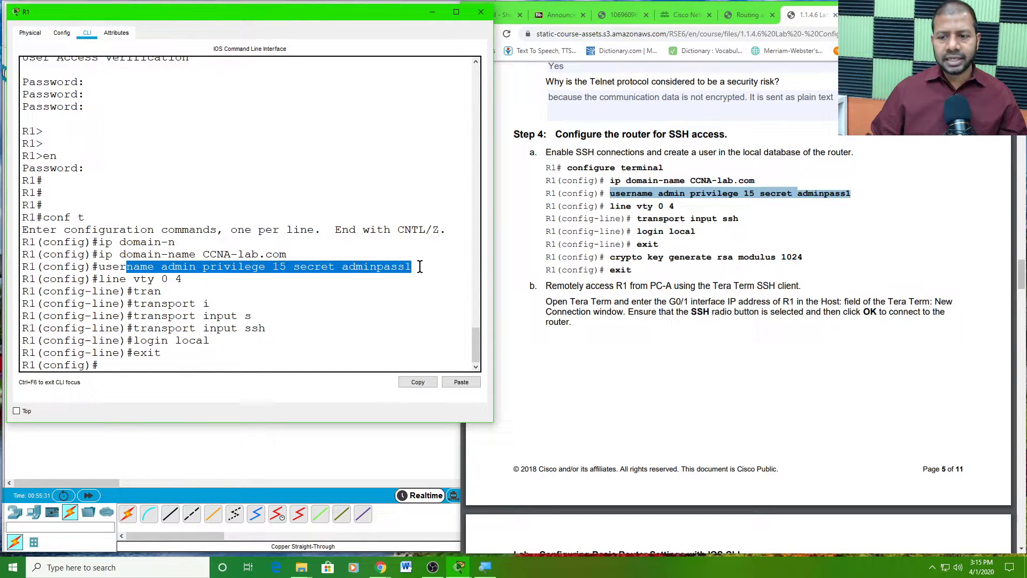
click(105, 365)
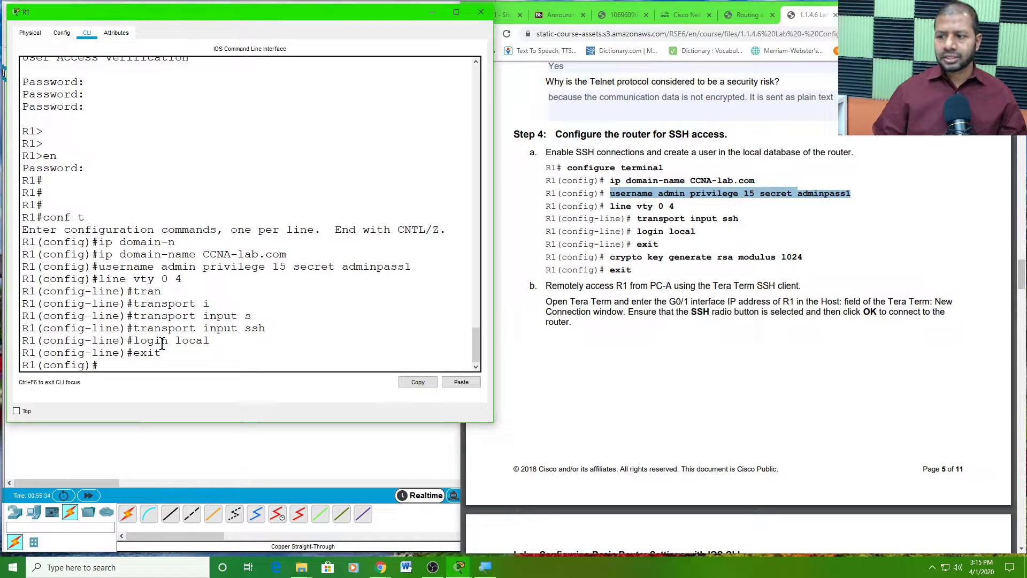
text(cry)
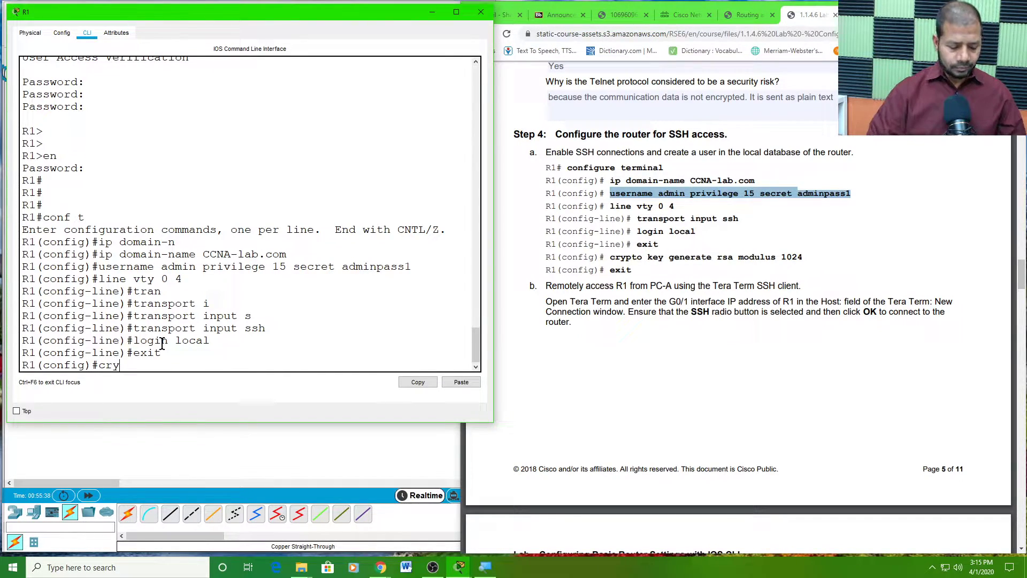
key(Tab)
text(k)
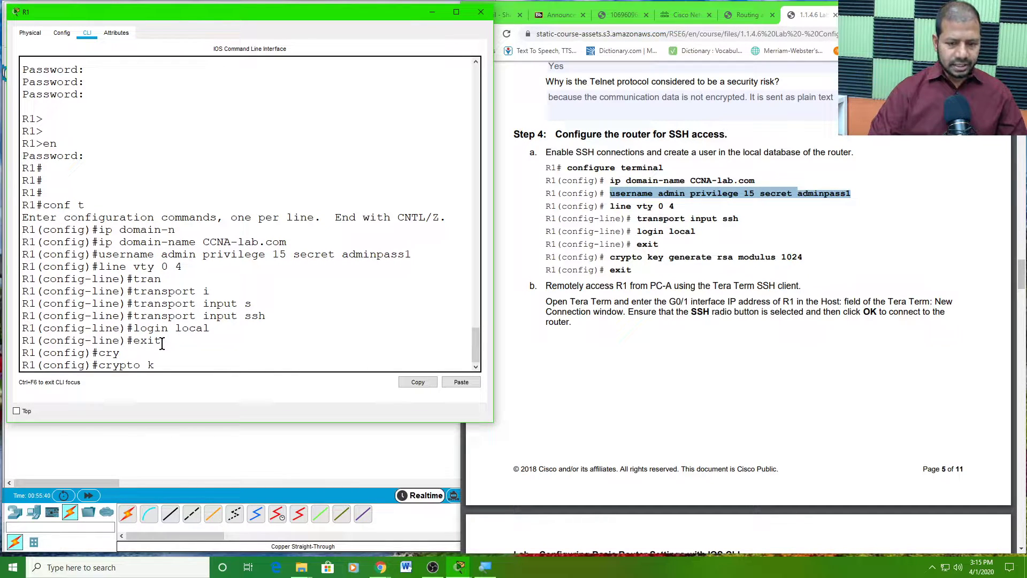
key(Tab)
text(g)
key(Tab)
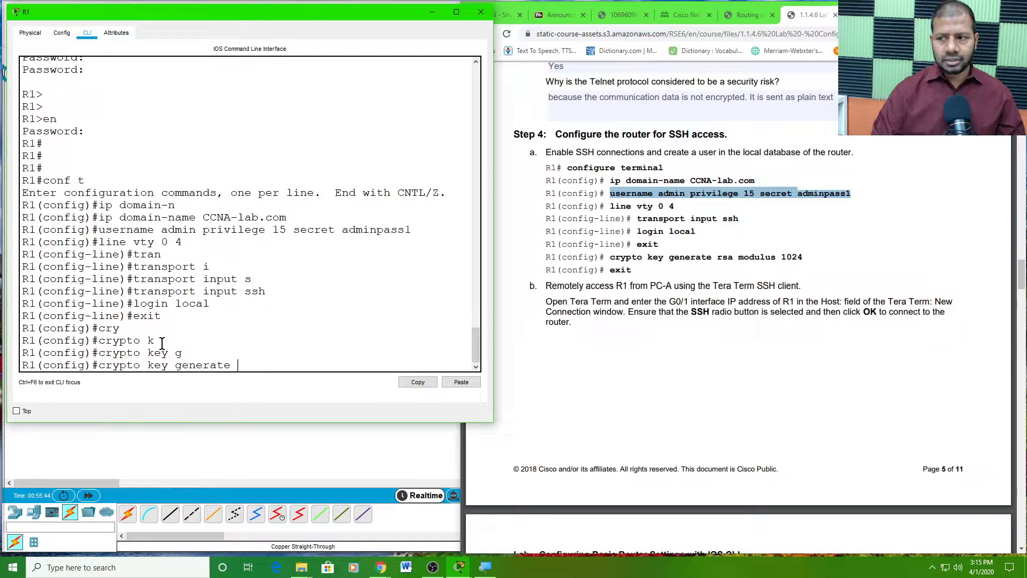
text(r)
key(Tab)
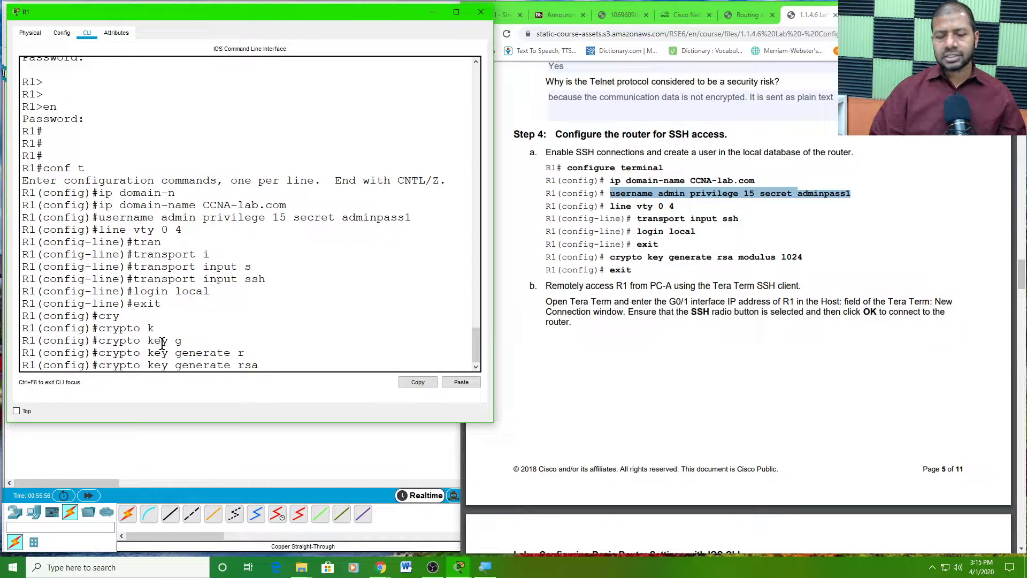
key(Return)
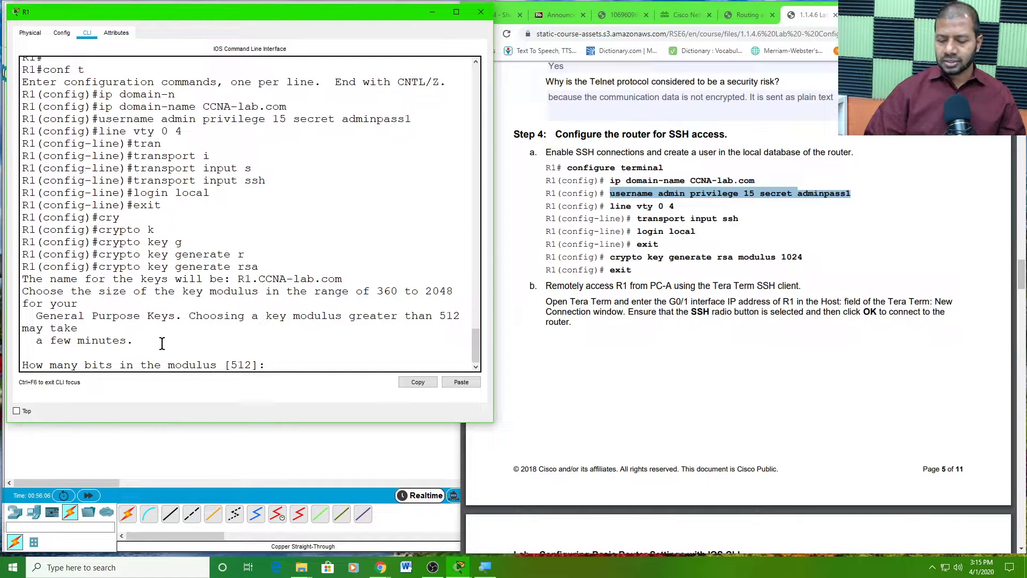
- Choose a 1024-bit key modulus and return to the privileged R1# prompt
text(1024)
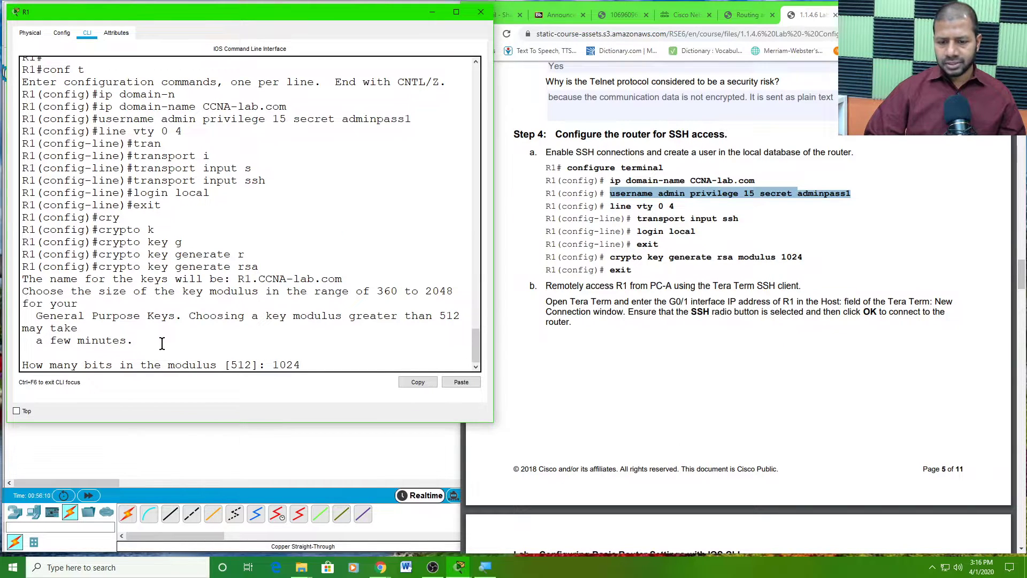
key(Return)
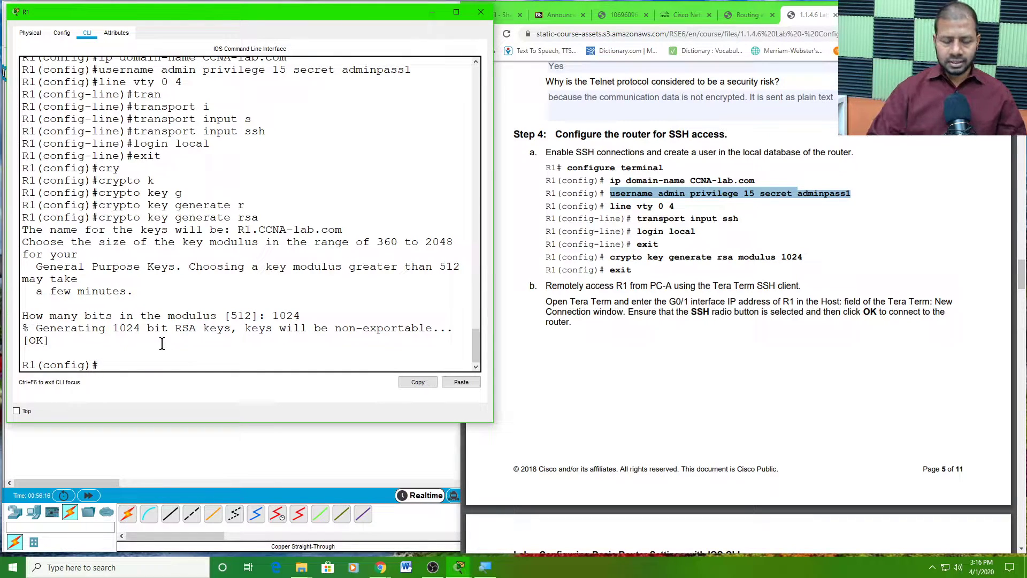
text(exit)
key(Return)
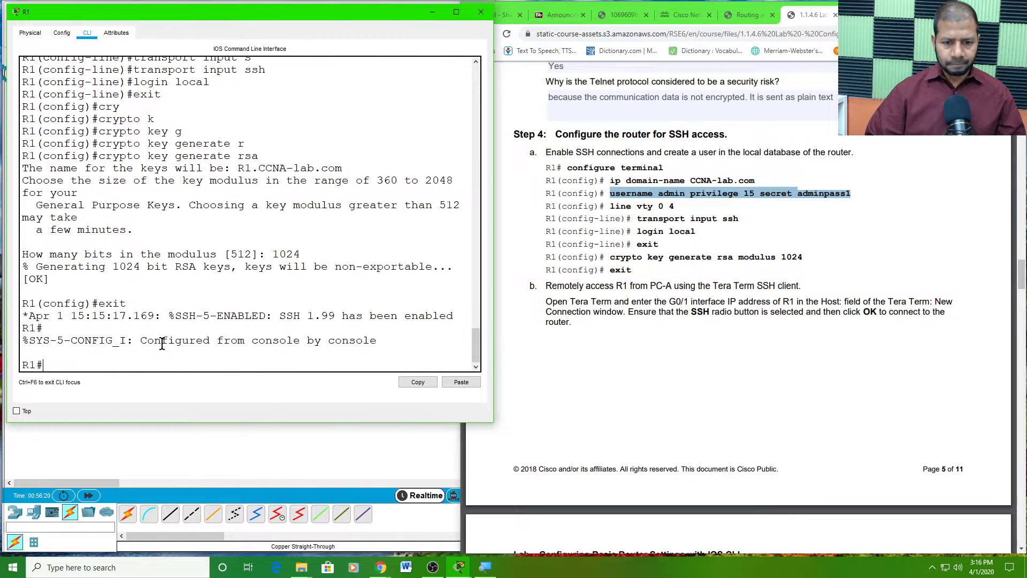
key(Return)
key(Return)
key(Return)
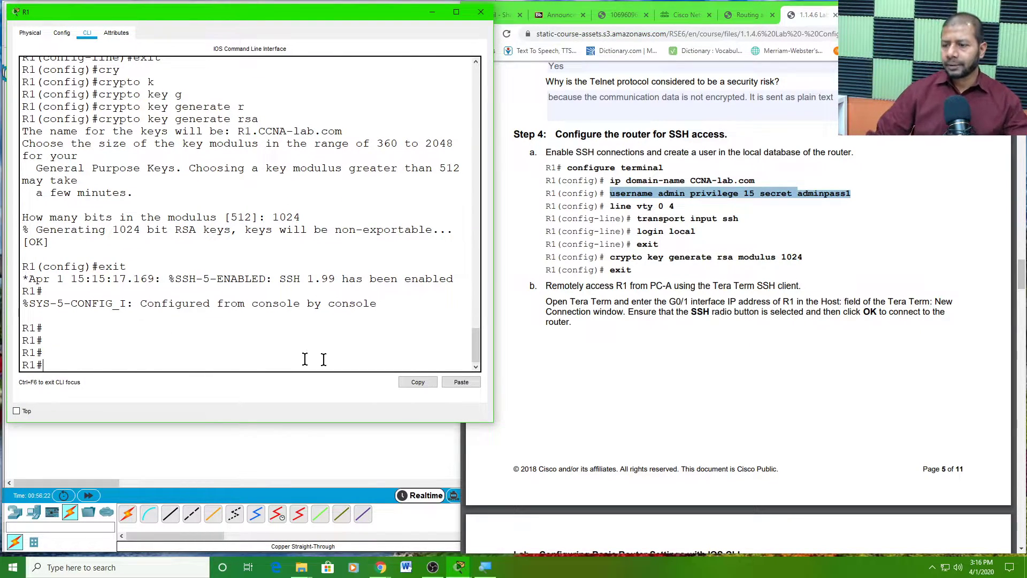
- Read the lab's Step 4b Tera Term SSH connection instructions and dialog image
click(645, 320)
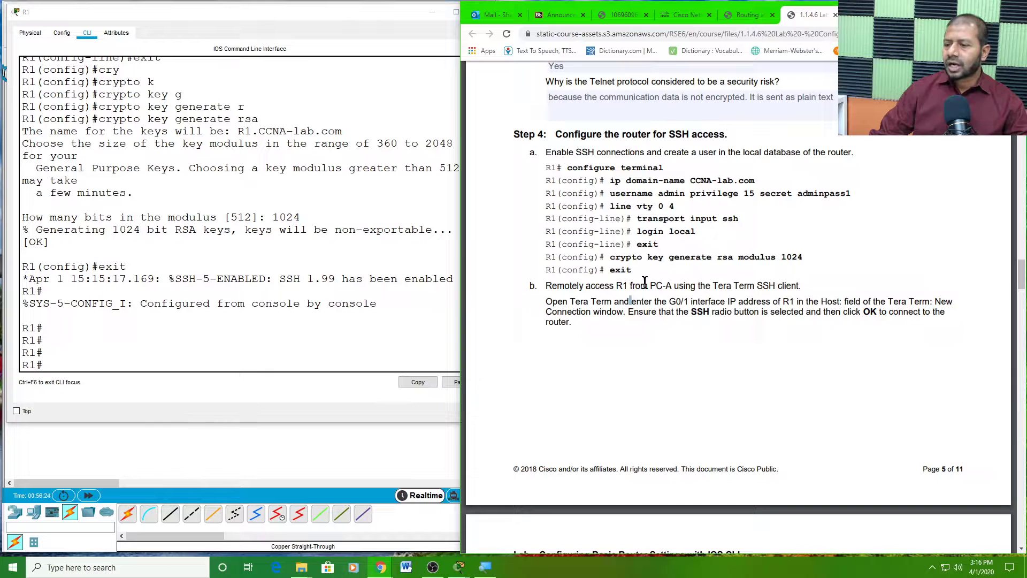
drag(657, 286, 661, 287)
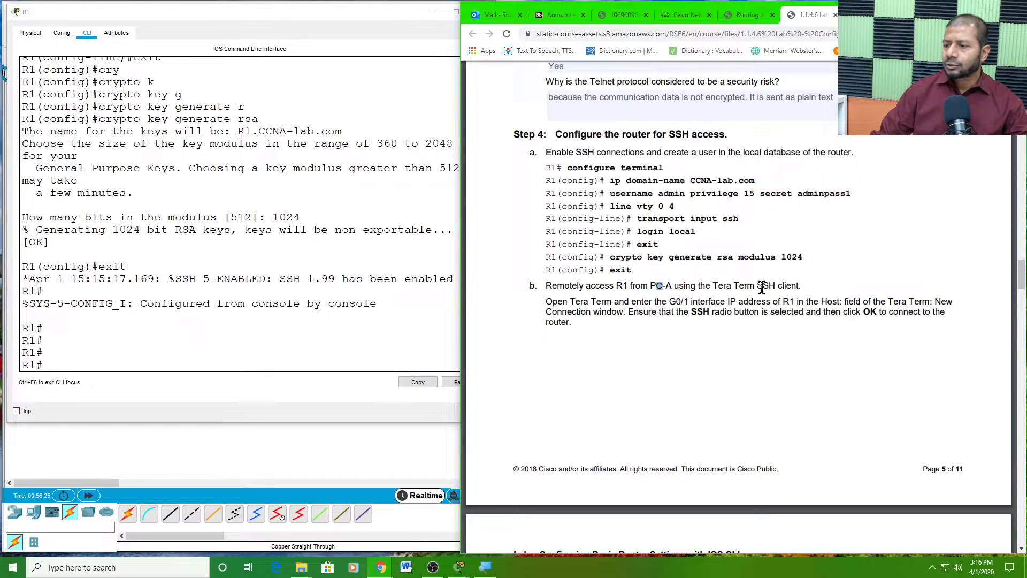
scroll(760, 302, down, 1)
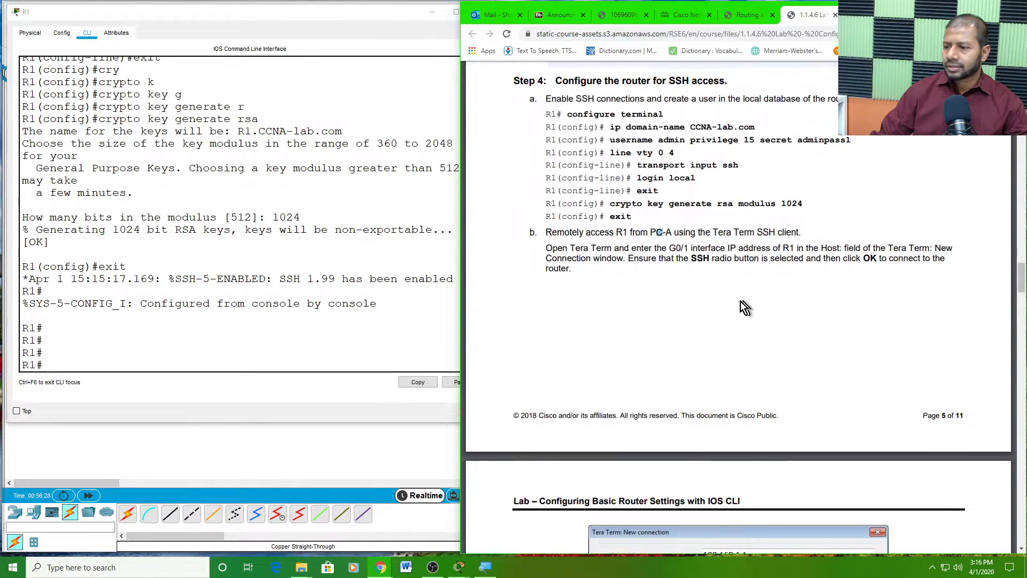
drag(568, 246, 914, 248)
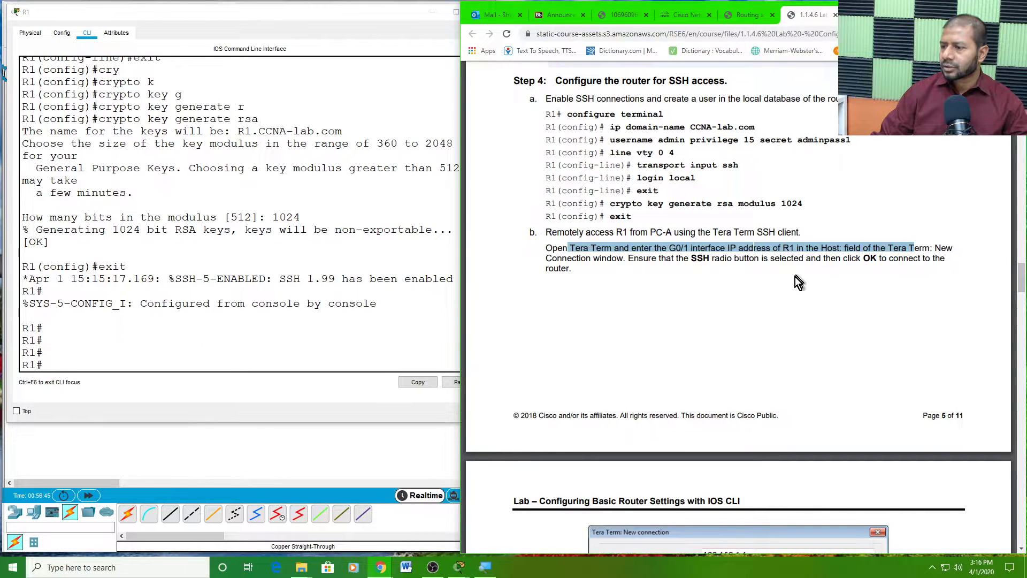
scroll(787, 289, down, 2)
scroll(782, 289, down, 4)
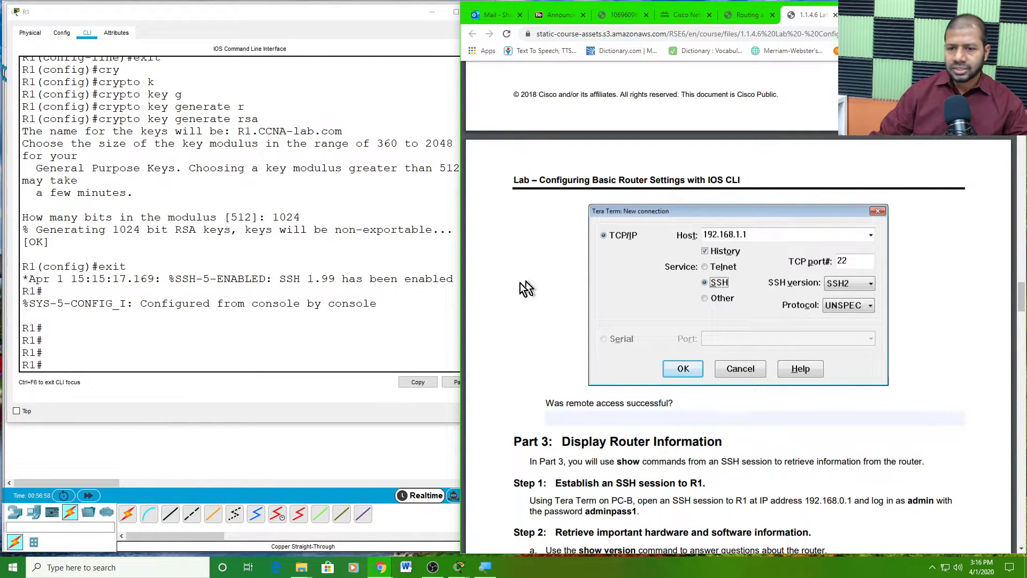
- Open the Telnet / SSH Client on PC-A's desktop
click(229, 441)
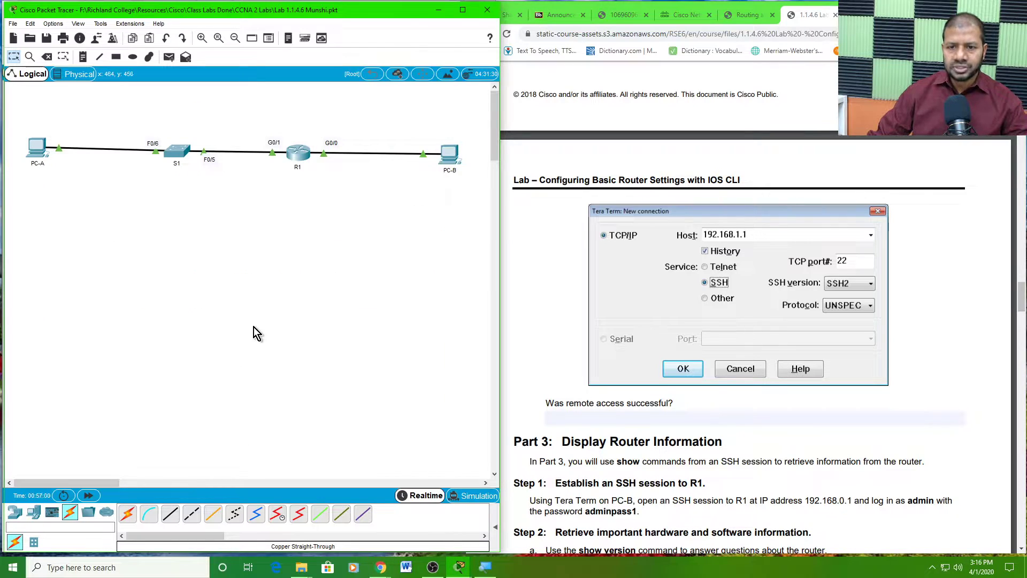
click(36, 147)
drag(495, 86, 254, 56)
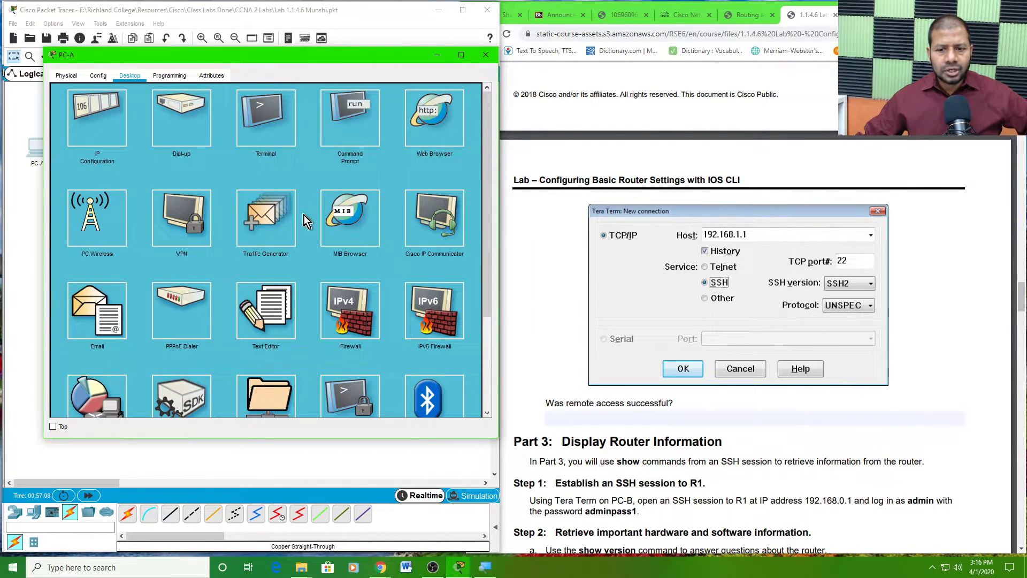
scroll(303, 215, down, 2)
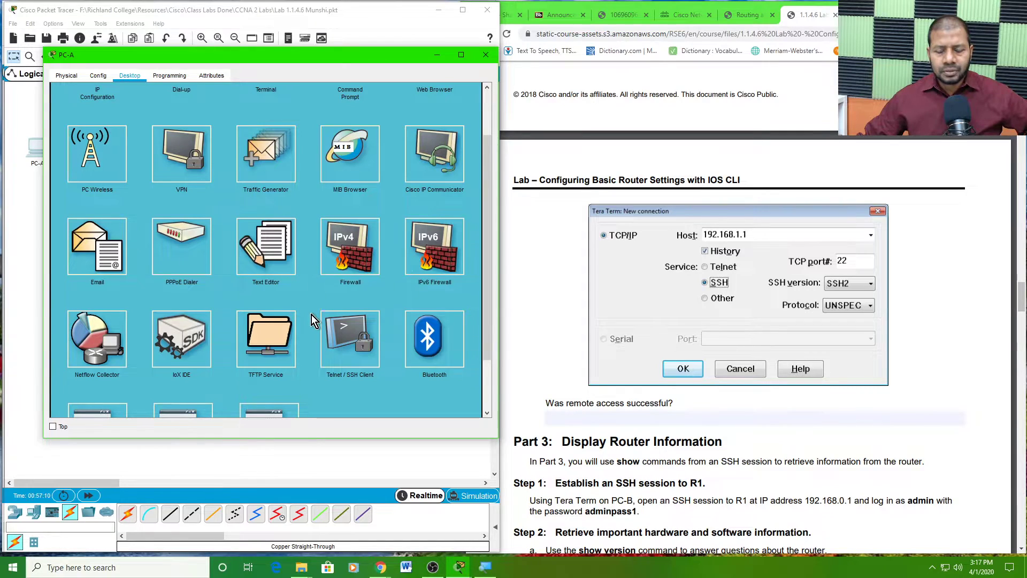
scroll(318, 327, down, 2)
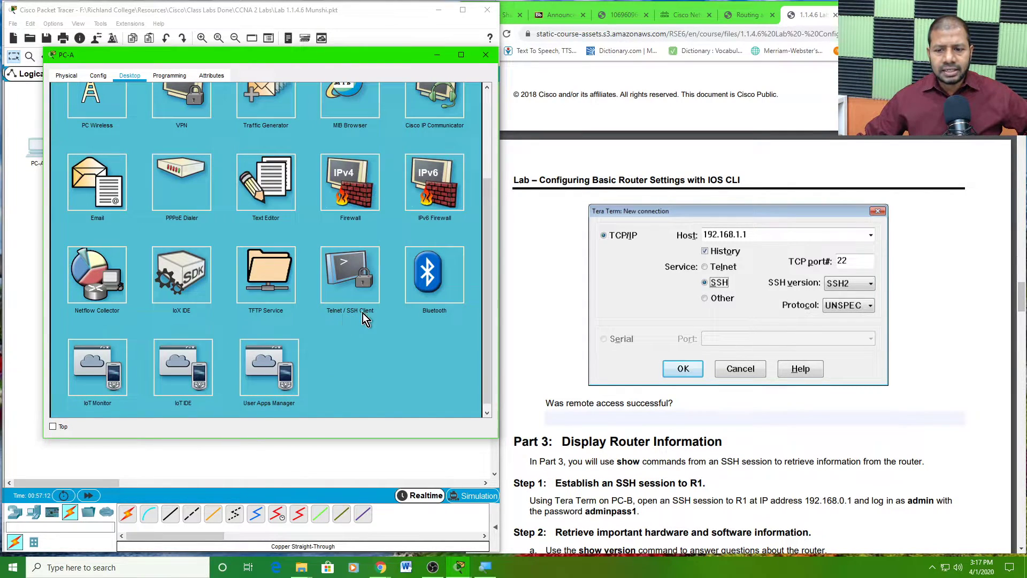
click(348, 272)
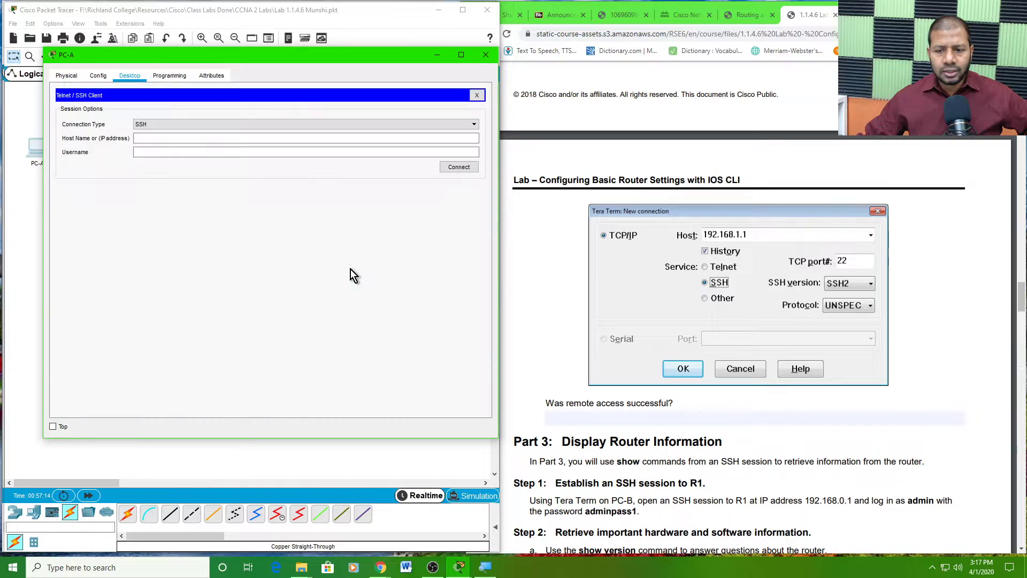
- Connect over SSH to 192.168.1.1 with username admin
click(161, 137)
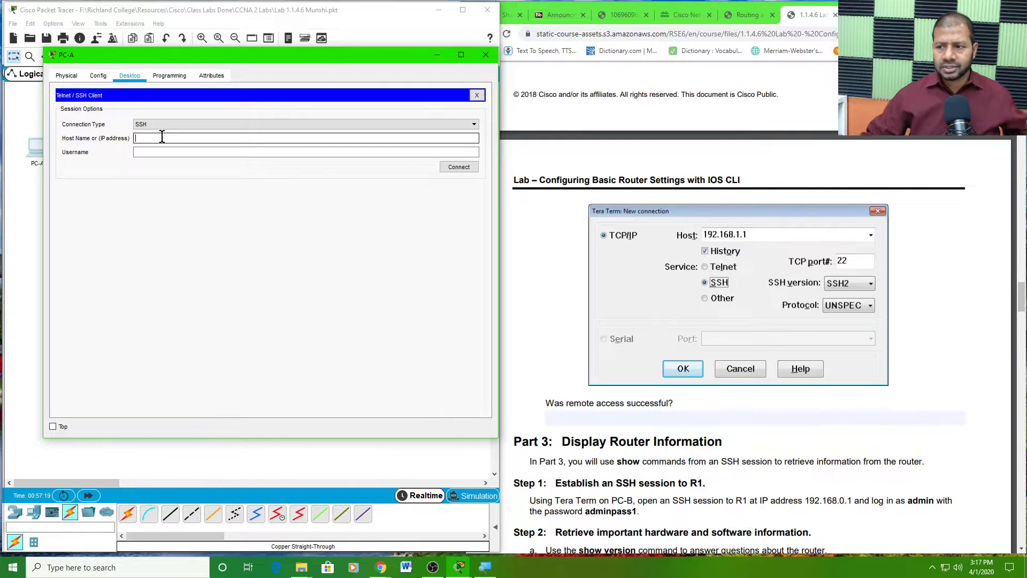
text(192.1)
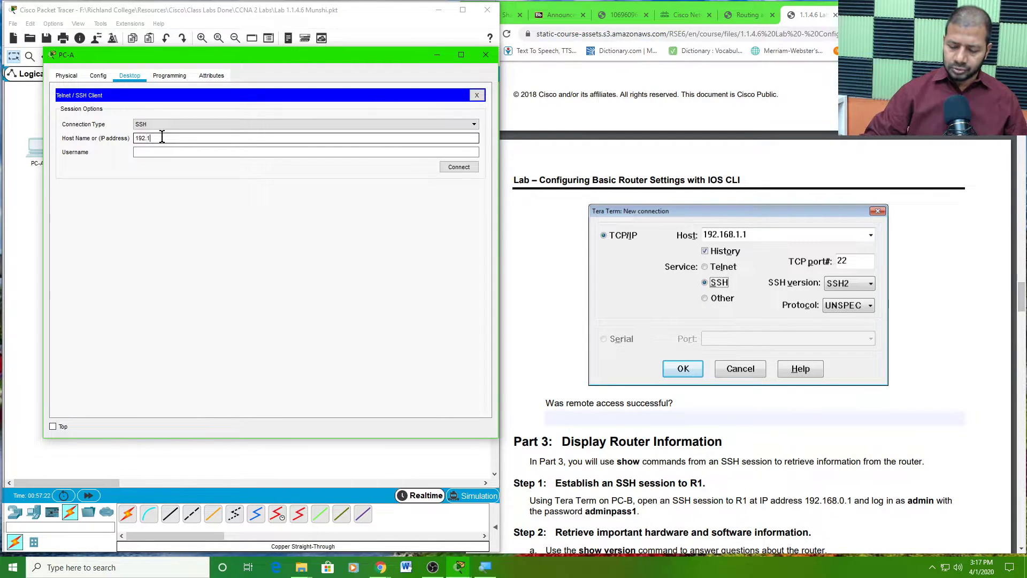
text(68.1.1)
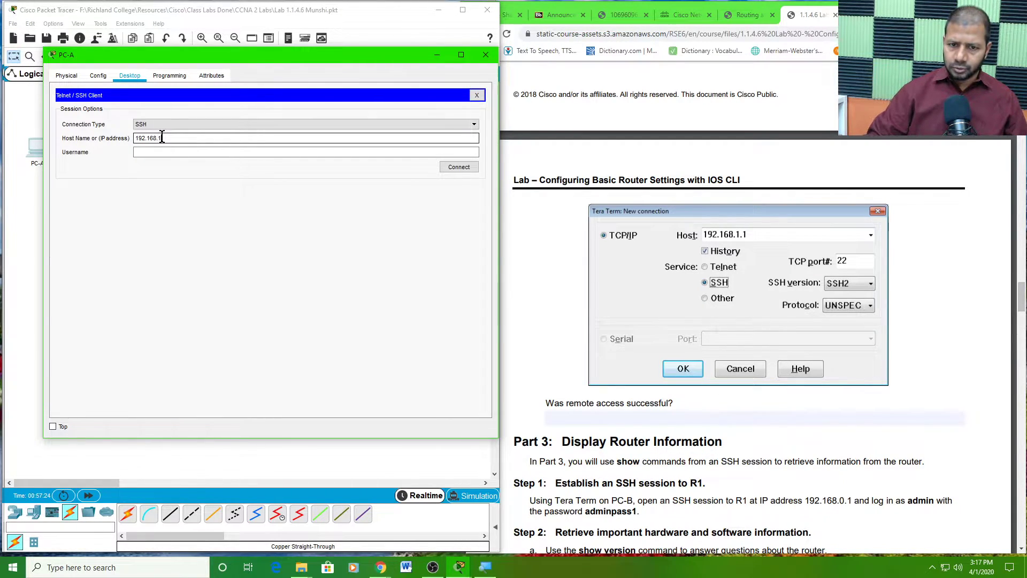
click(150, 152)
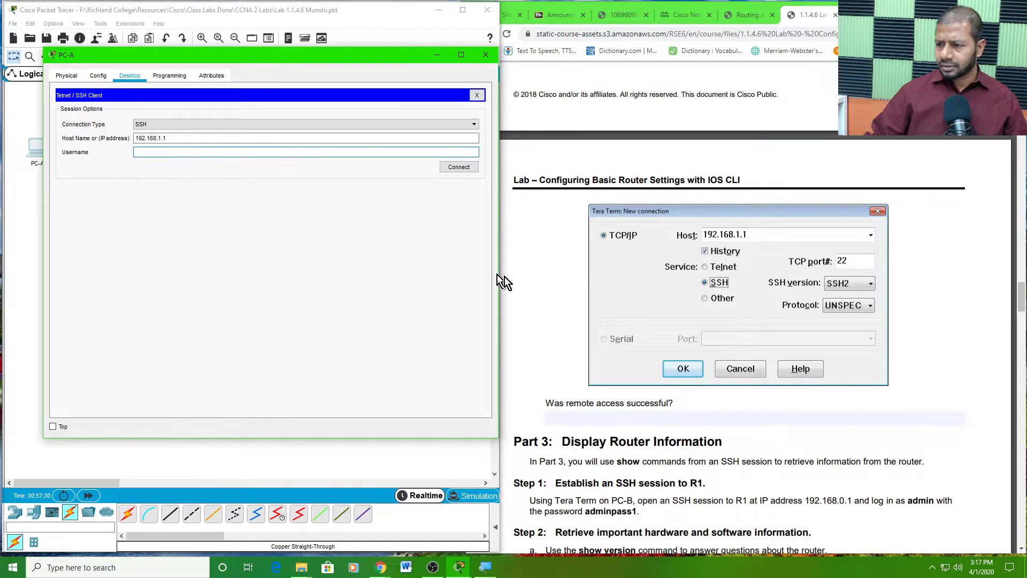
scroll(654, 202, up, 6)
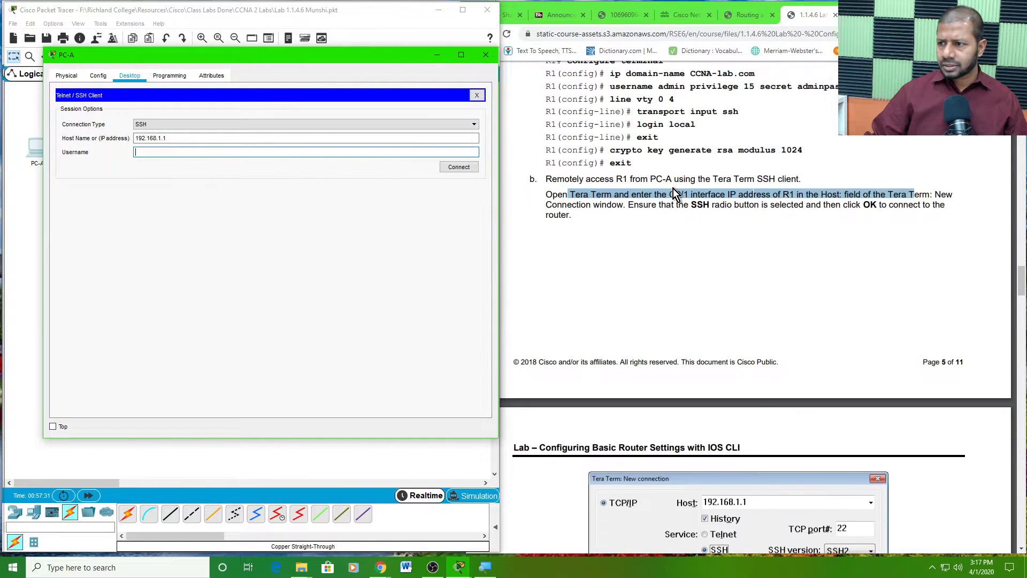
scroll(559, 184, down, 2)
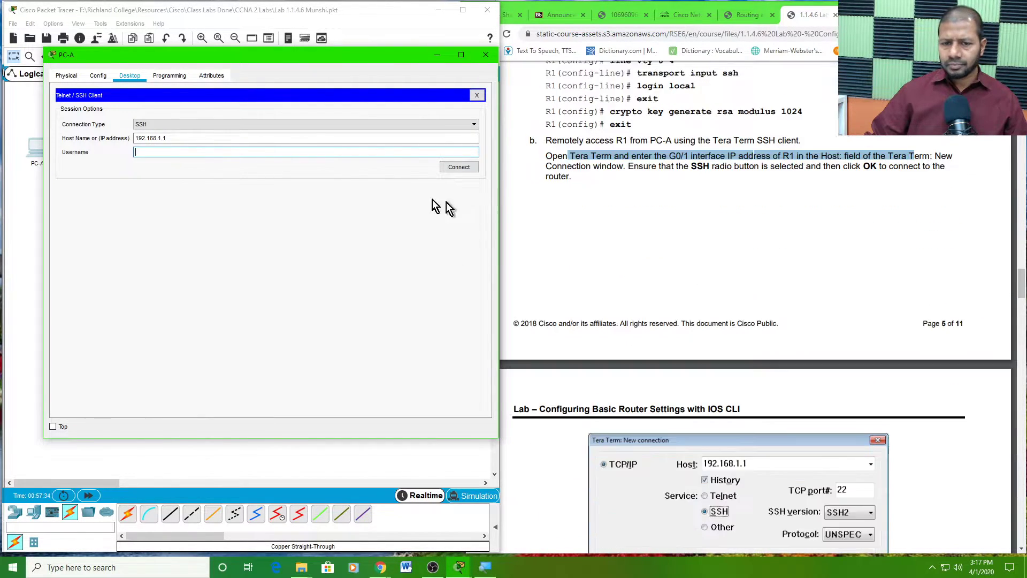
text(admin)
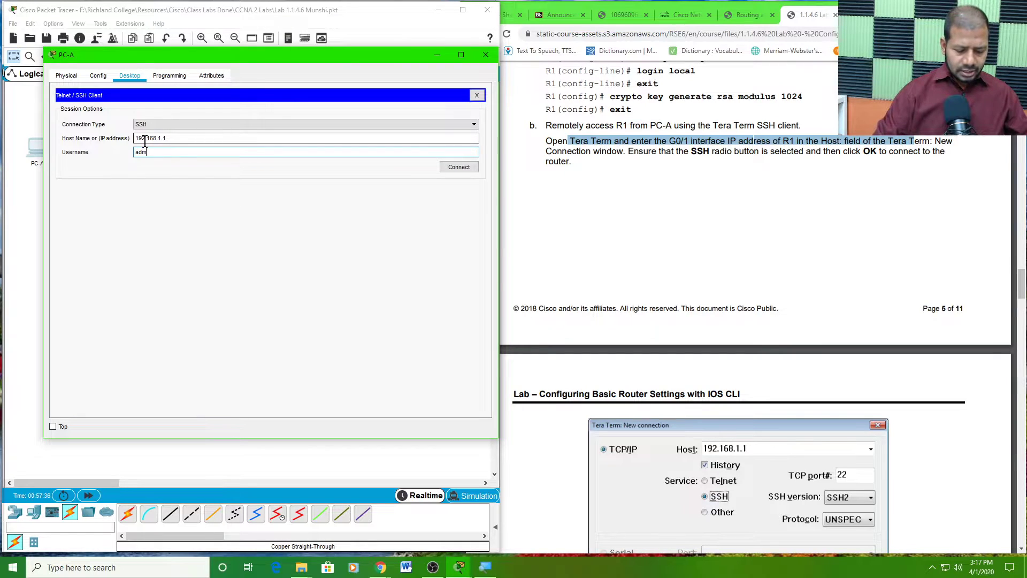
click(458, 167)
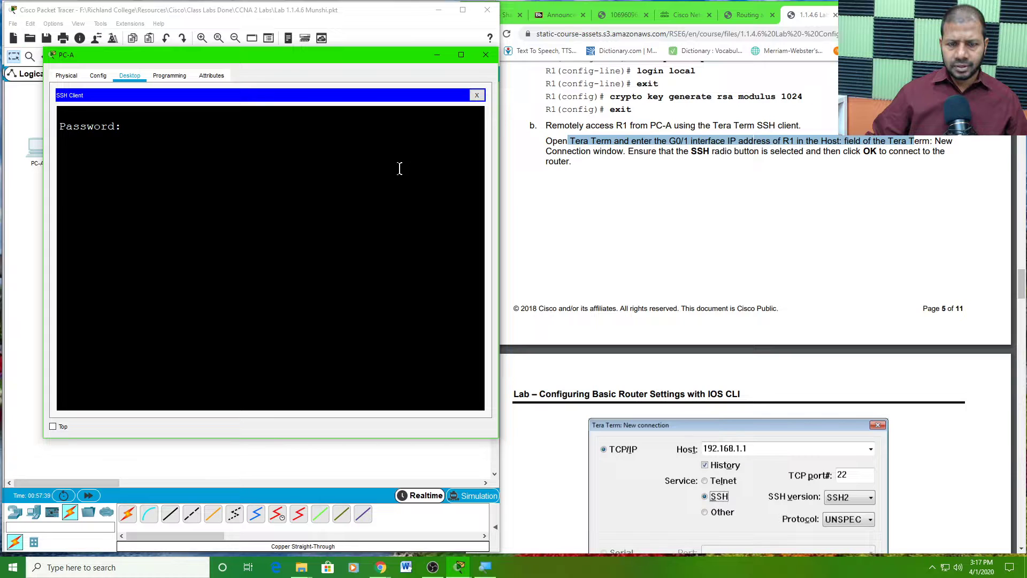
- Submit the admin password to reach R1# over SSH, noting the 'Unauthorized access prohibited!' banner
scroll(641, 181, up, 2)
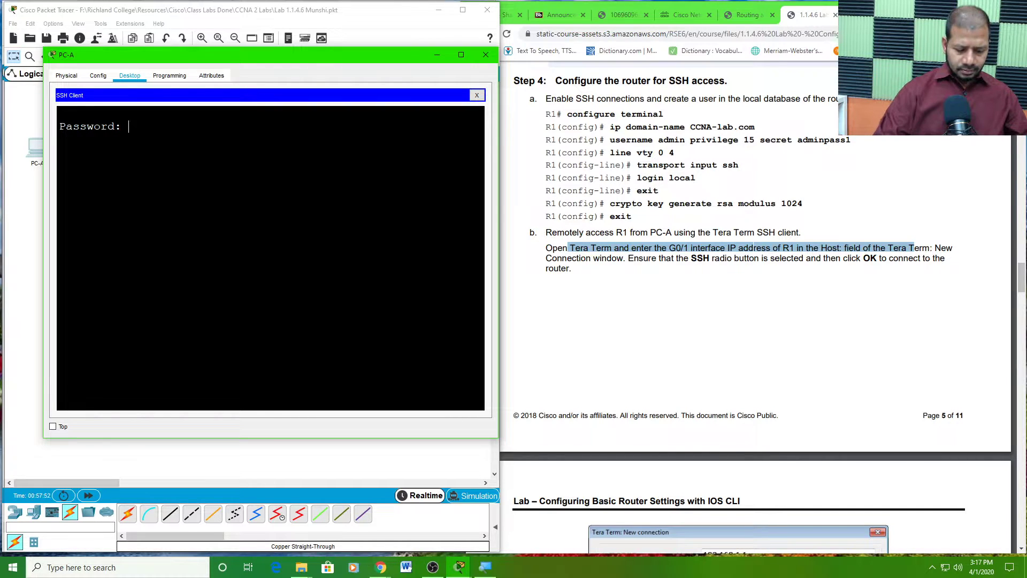
key(Return)
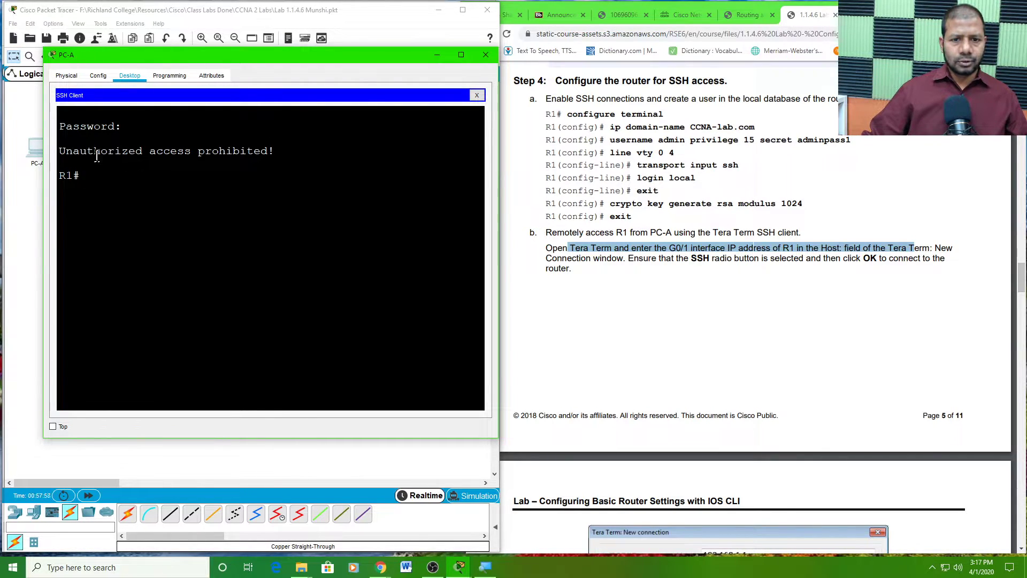
drag(59, 151, 274, 150)
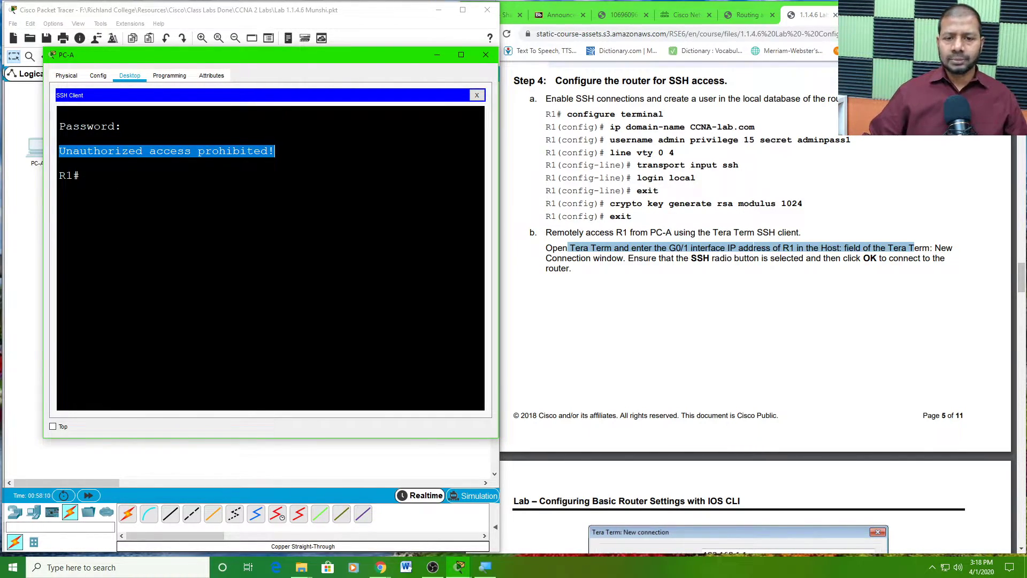
click(175, 153)
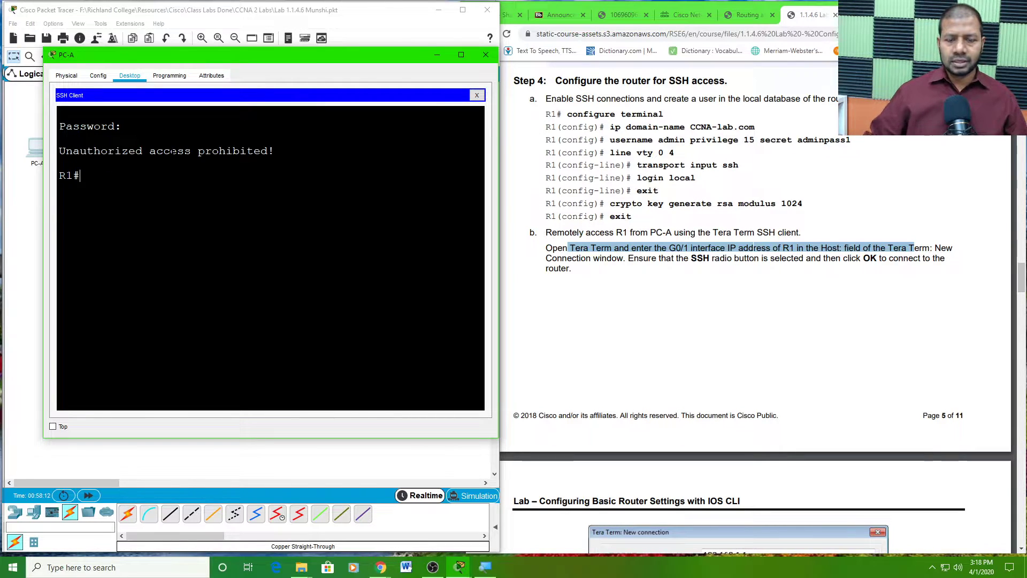
key(Return)
key(Return)
key(Return)
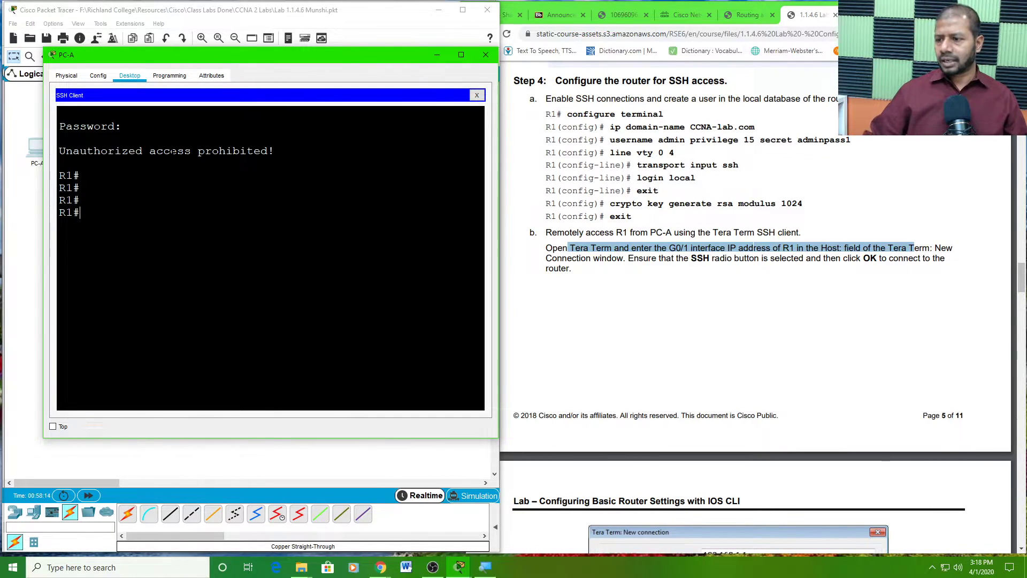
scroll(803, 233, down, 3)
scroll(802, 233, down, 9)
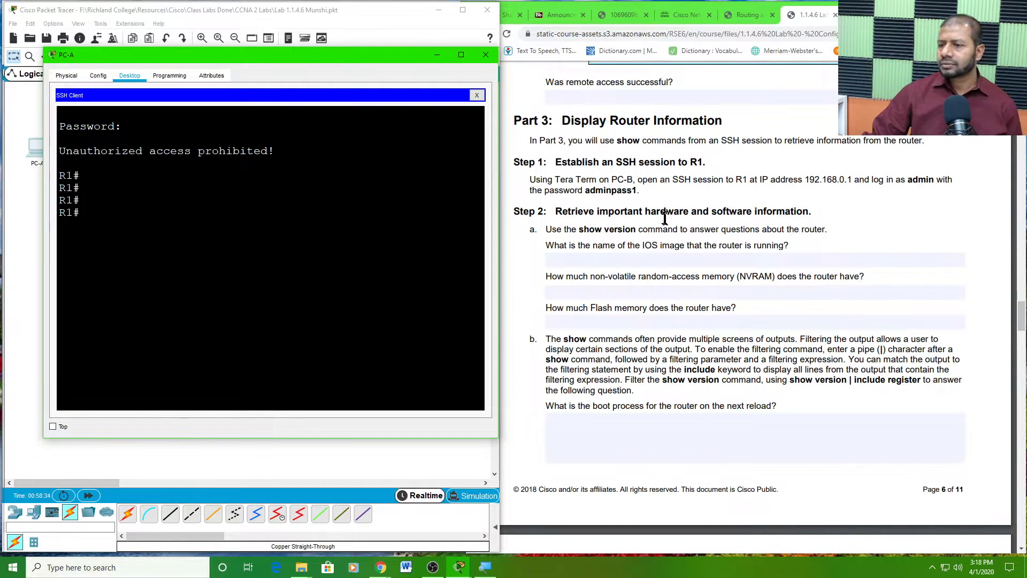
- Review Part 3 Step 2's show version questions, then reposition and widen PC-A's SSH window
click(569, 181)
double_click(612, 179)
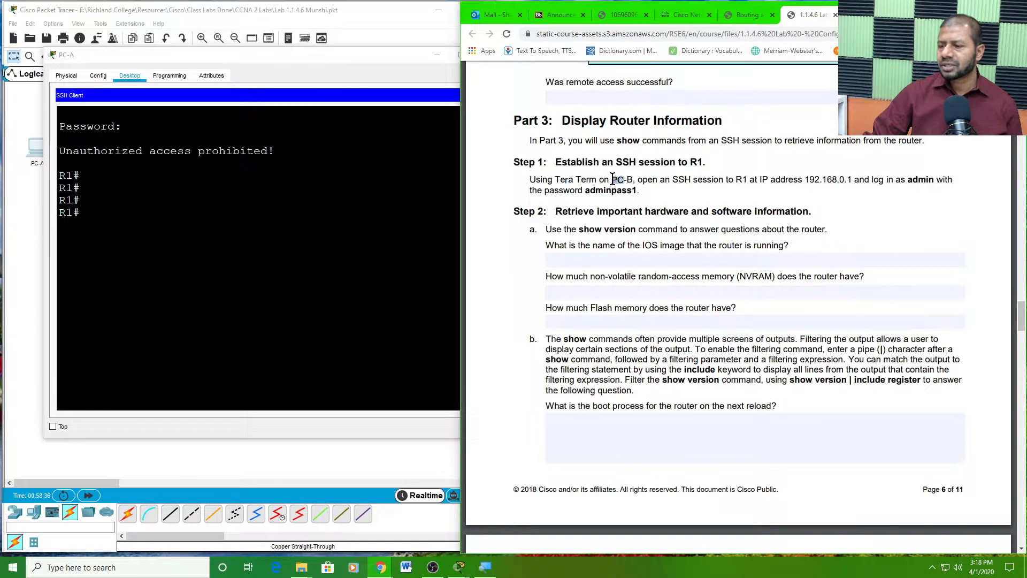
click(588, 212)
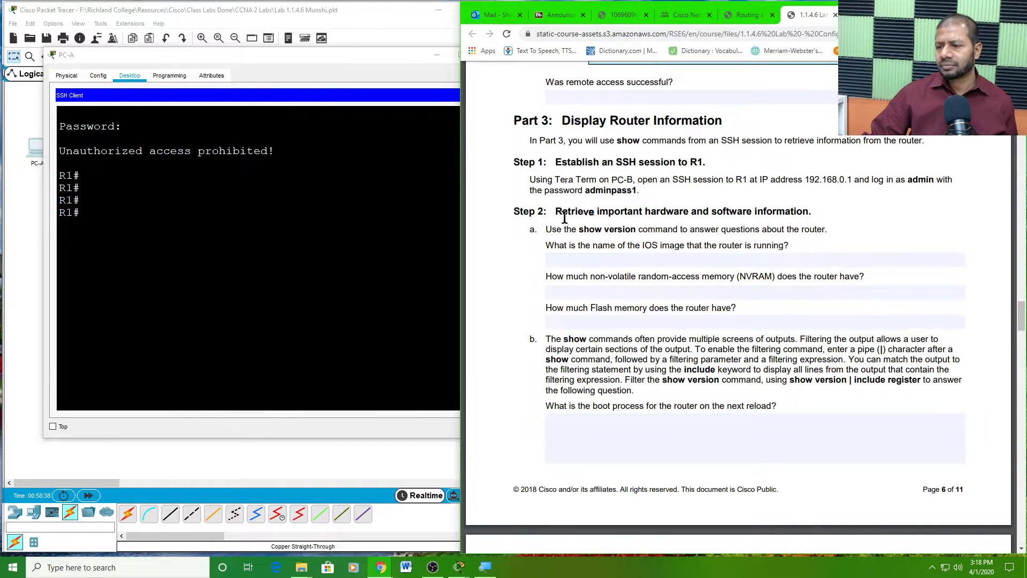
drag(556, 212, 816, 216)
drag(580, 228, 633, 236)
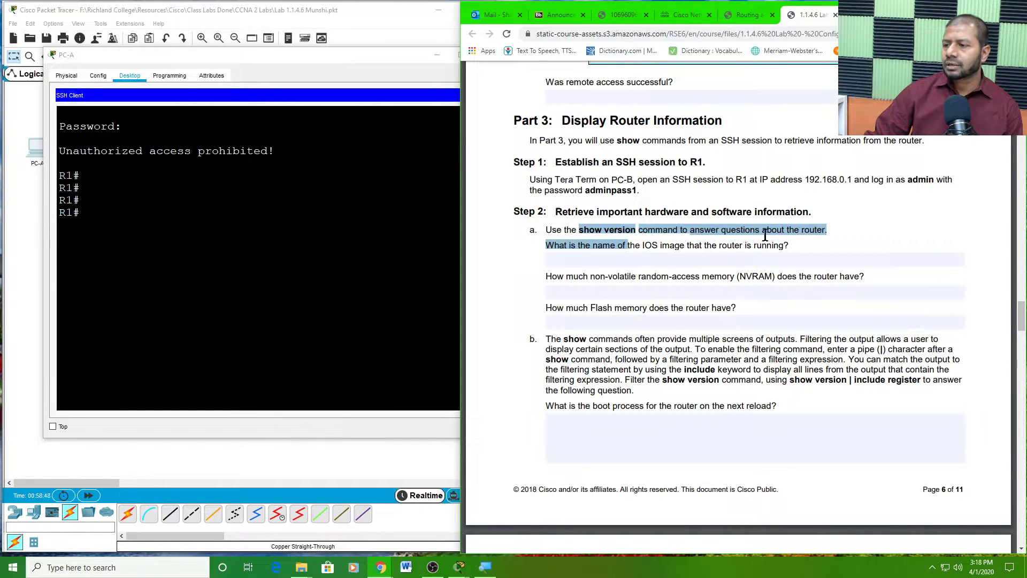
click(621, 255)
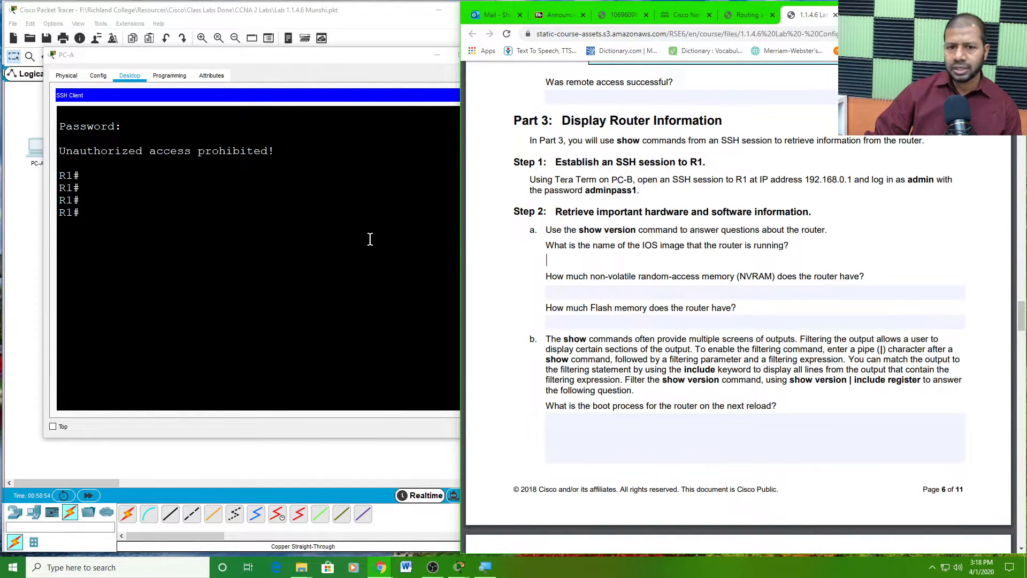
drag(309, 56, 277, 30)
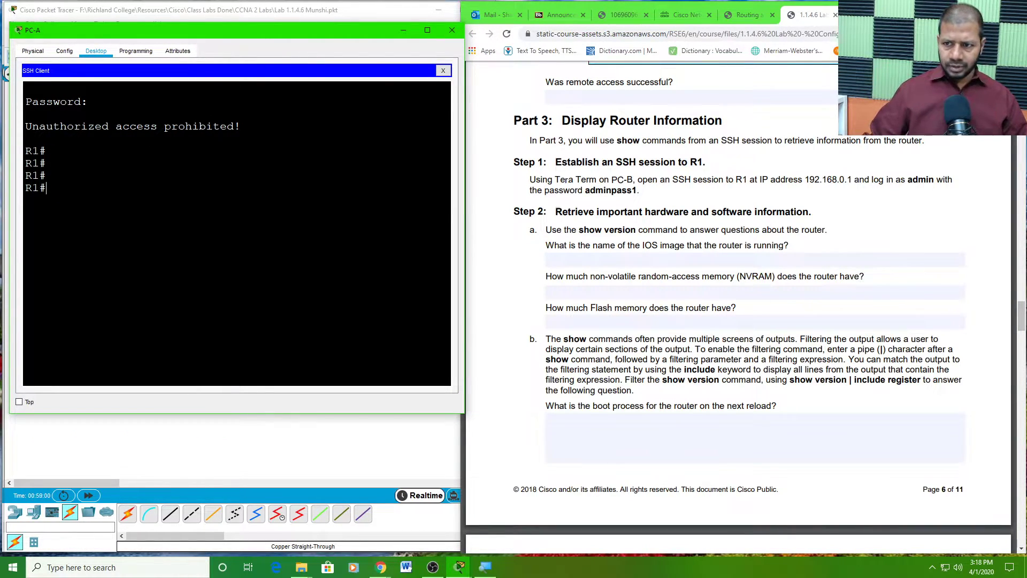
drag(464, 206, 507, 211)
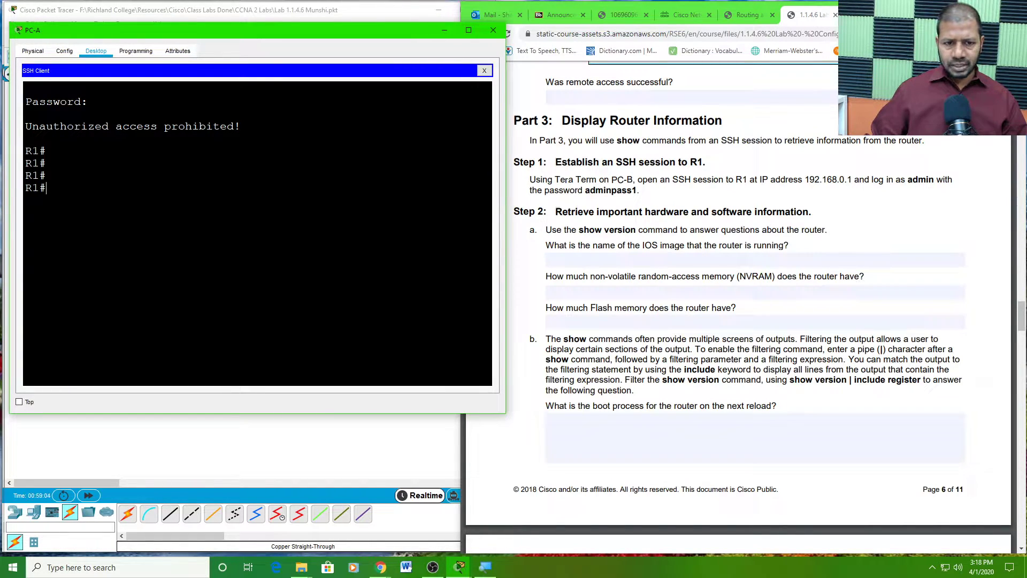
- Run show version on R1 from PC-A's SSH session, widening the window and paging to the end
text(show )
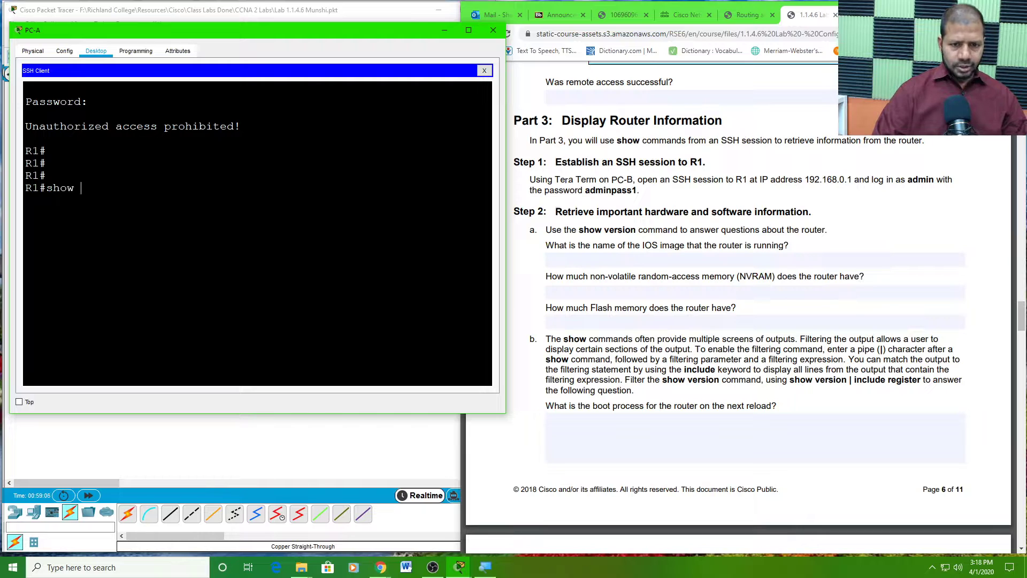
text(ver)
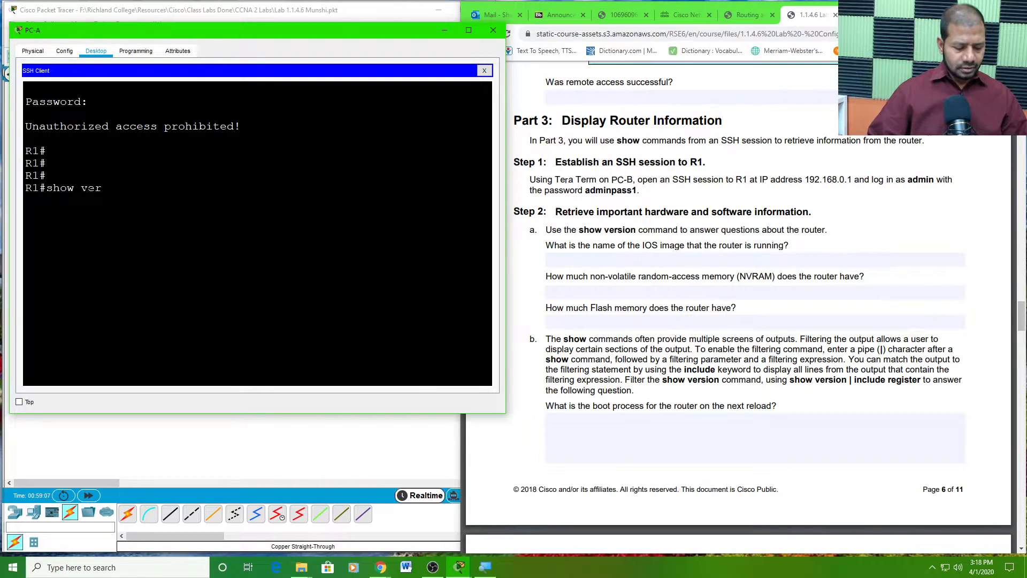
key(Tab)
key(Return)
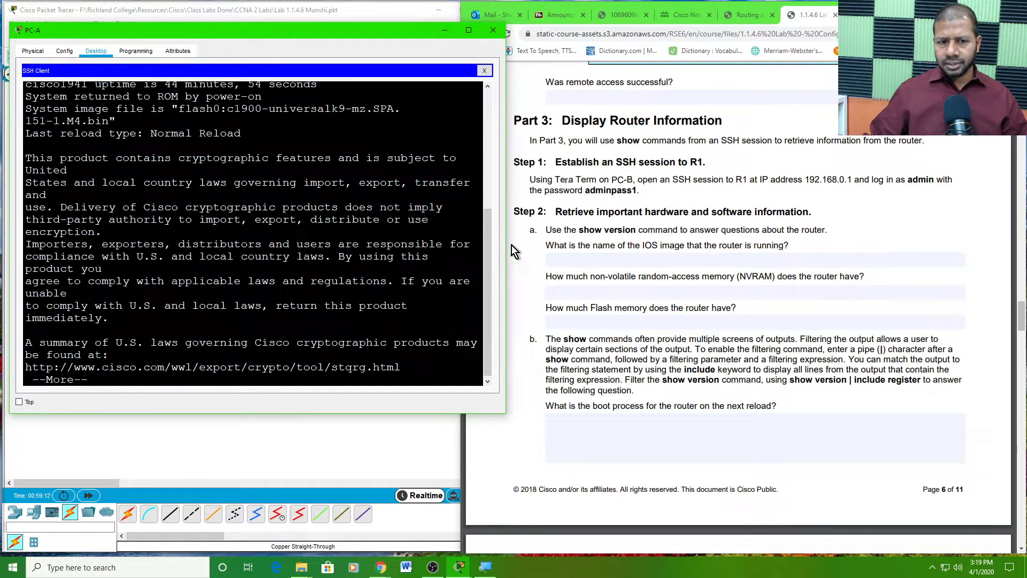
drag(509, 248, 543, 262)
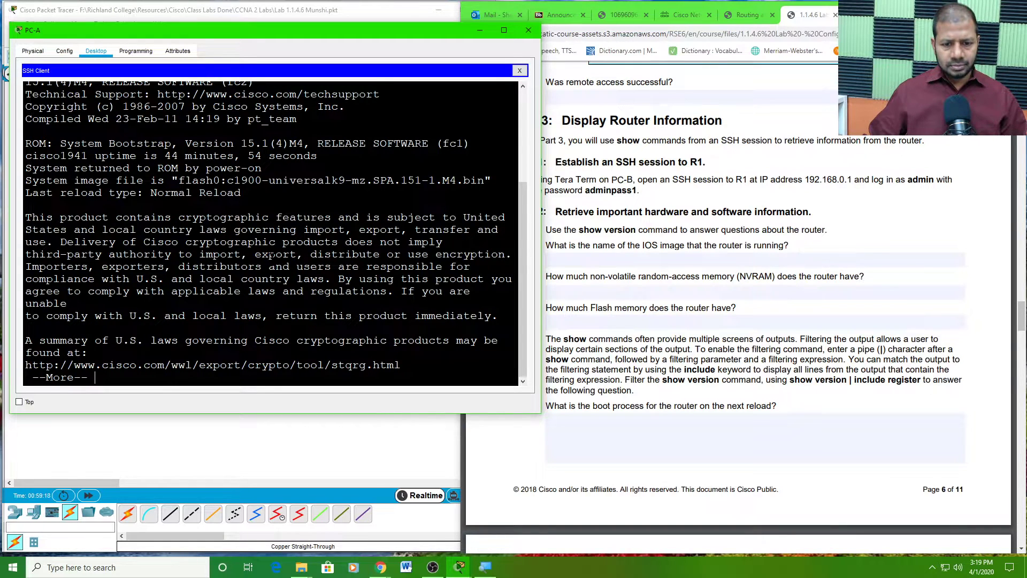
key(space)
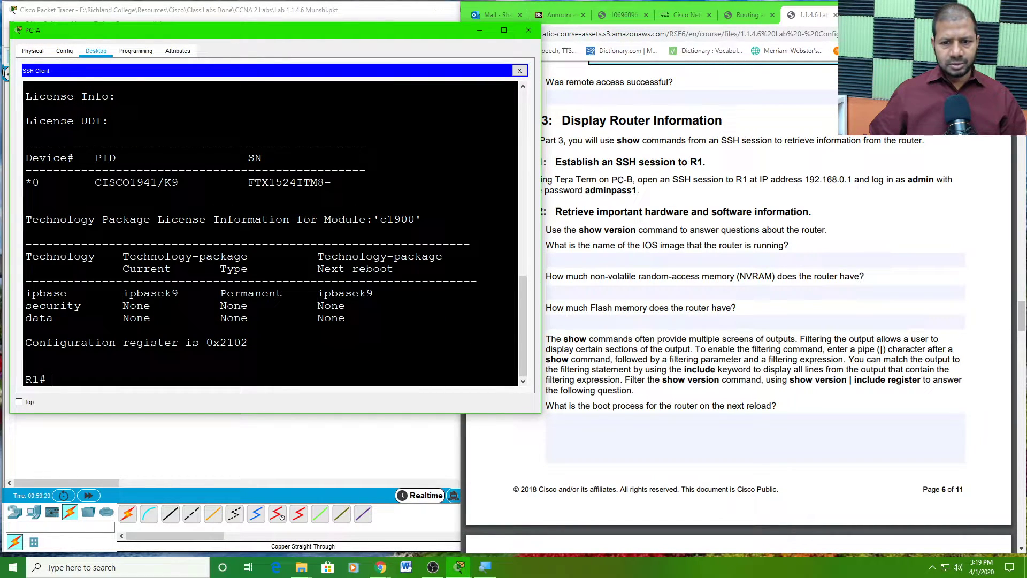
- Scroll the show version output back up to the 'System image file' line
scroll(265, 279, up, 3)
scroll(264, 282, down, 1)
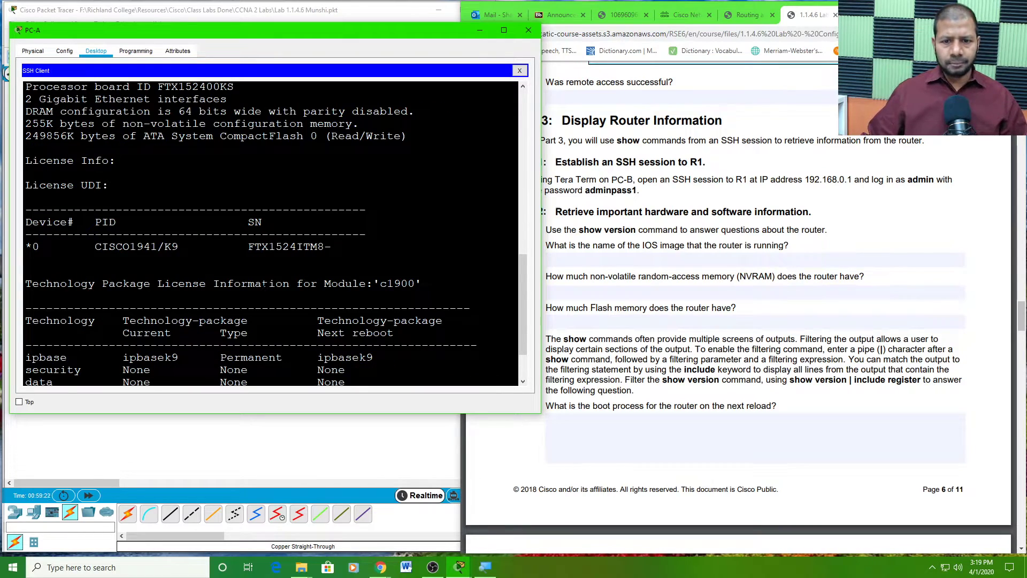
scroll(264, 282, down, 1)
scroll(265, 289, down, 1)
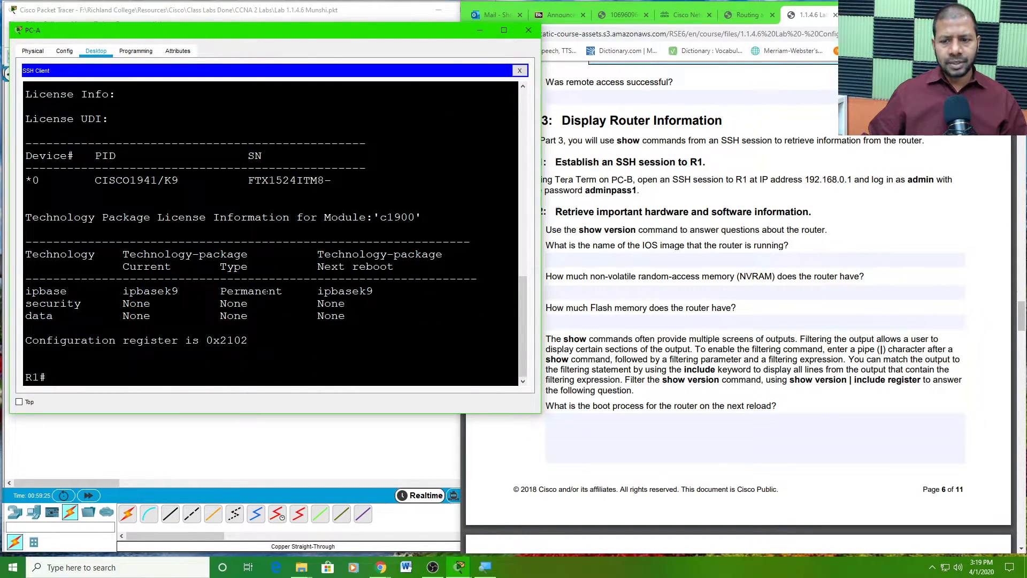
scroll(264, 291, up, 5)
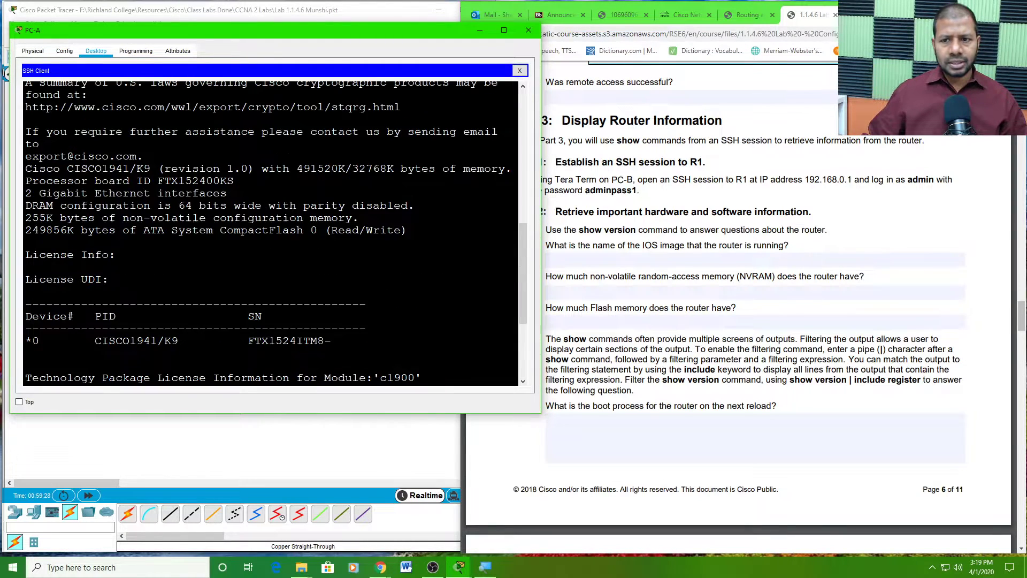
scroll(270, 234, up, 4)
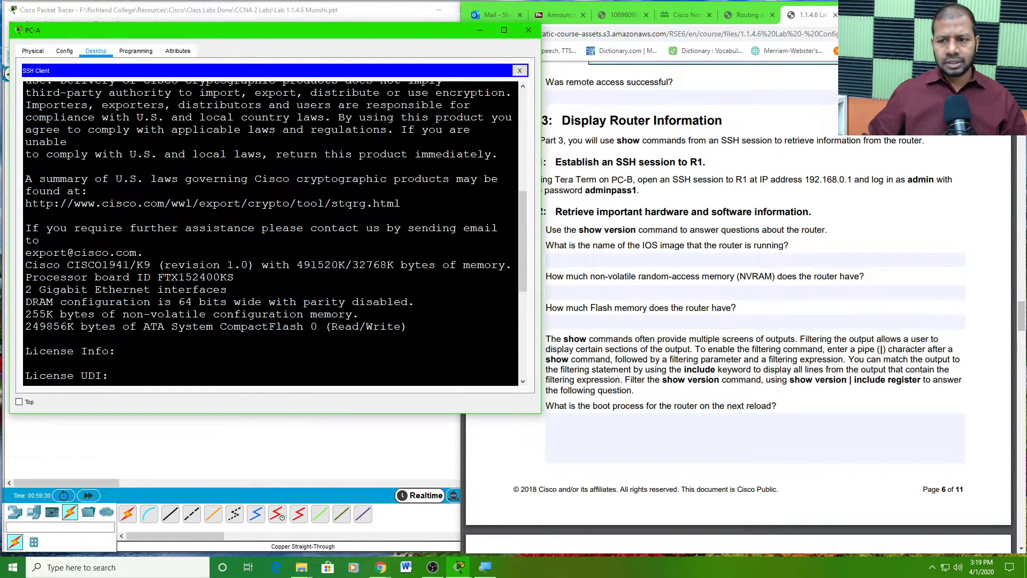
scroll(270, 233, up, 6)
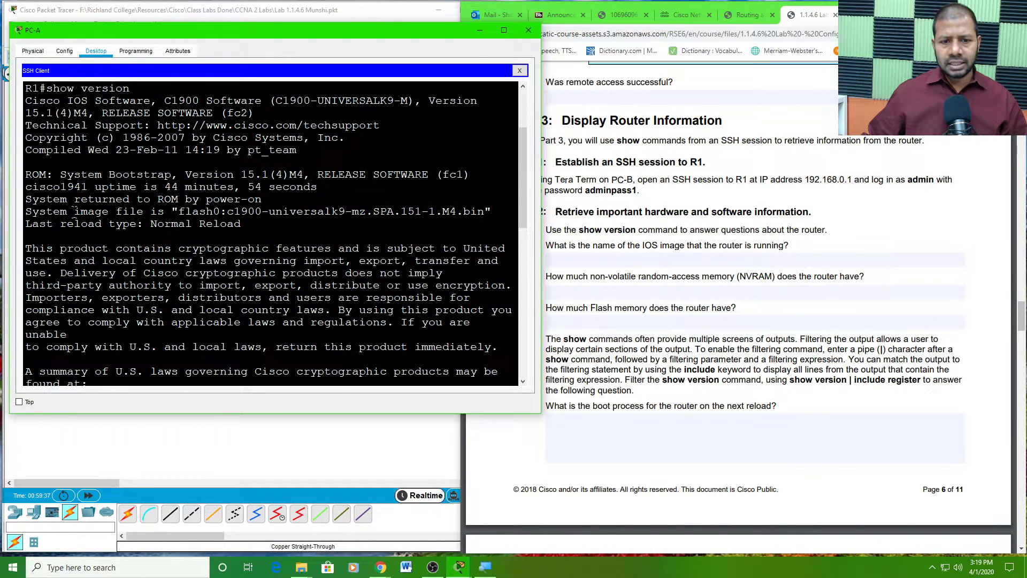
- Select and copy the image name c1900-universalk9-mz.SPA.151-1.M4.bin from the System image file line
drag(73, 211, 485, 212)
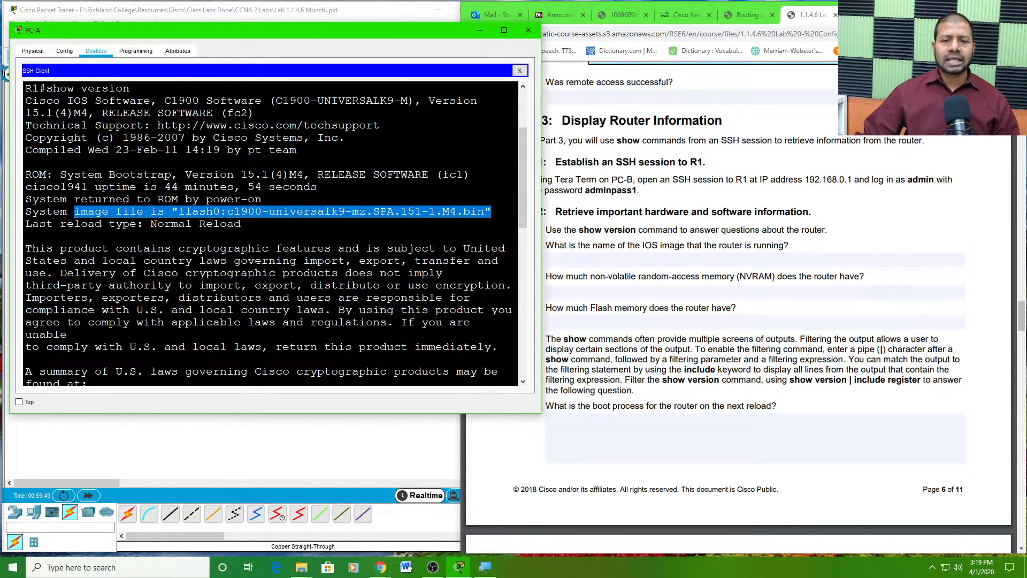
click(257, 211)
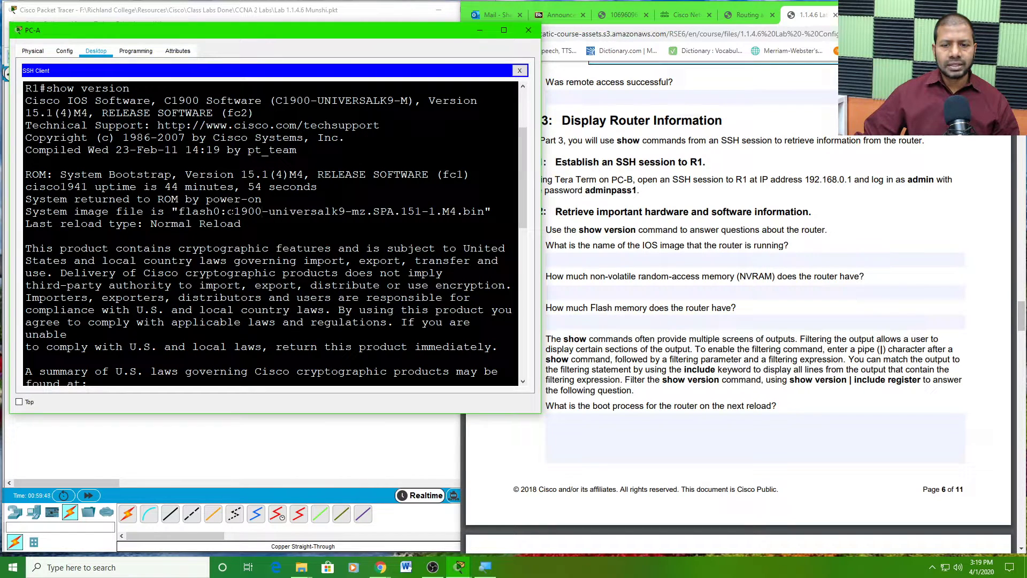
drag(229, 211, 472, 221)
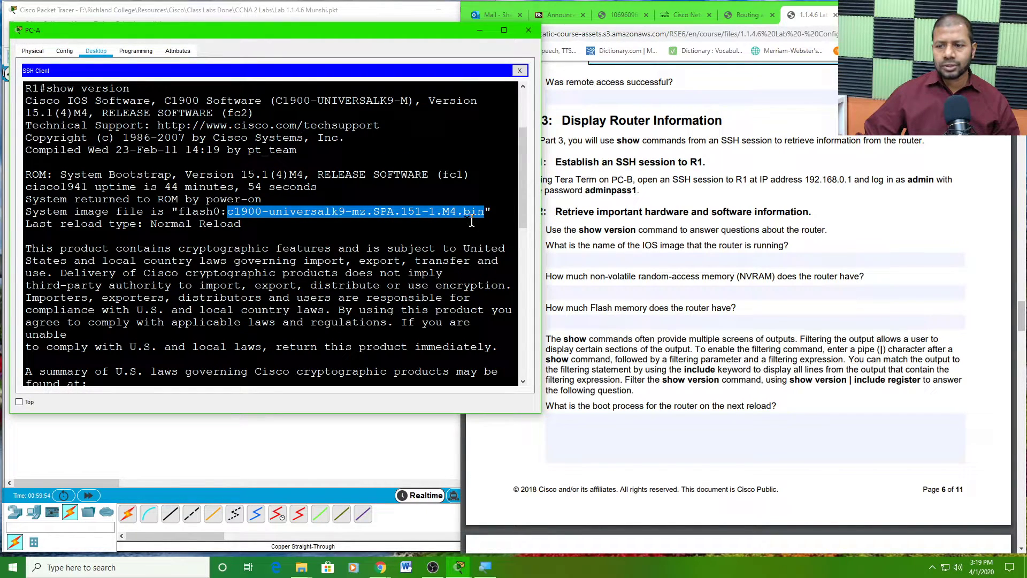
right_click(432, 212)
click(454, 218)
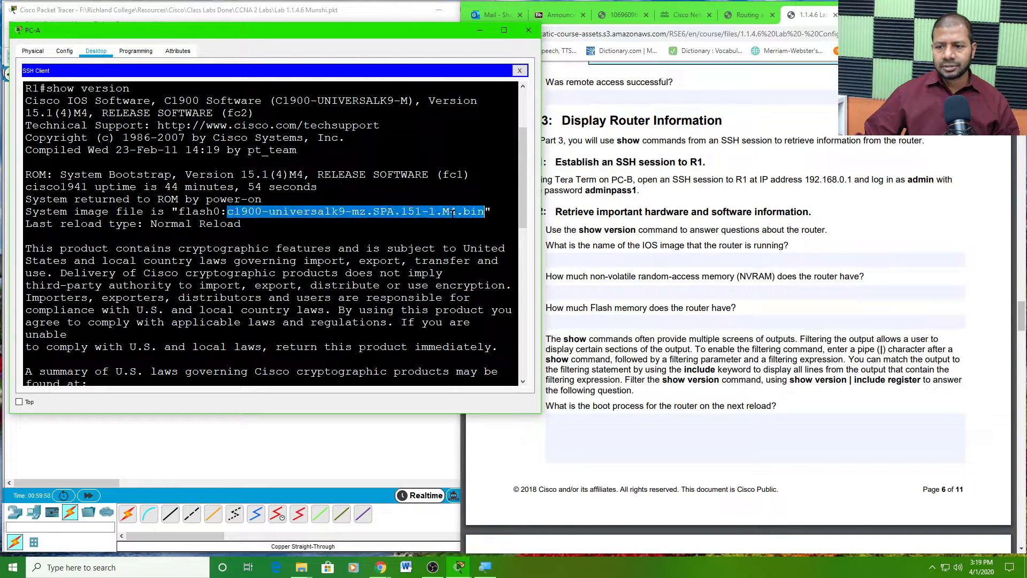
- Paste c1900-universalk9-mz.SPA.151-1.M4.bin as the PDF's IOS image answer, then move to the NVRAM field
click(721, 260)
right_click(625, 253)
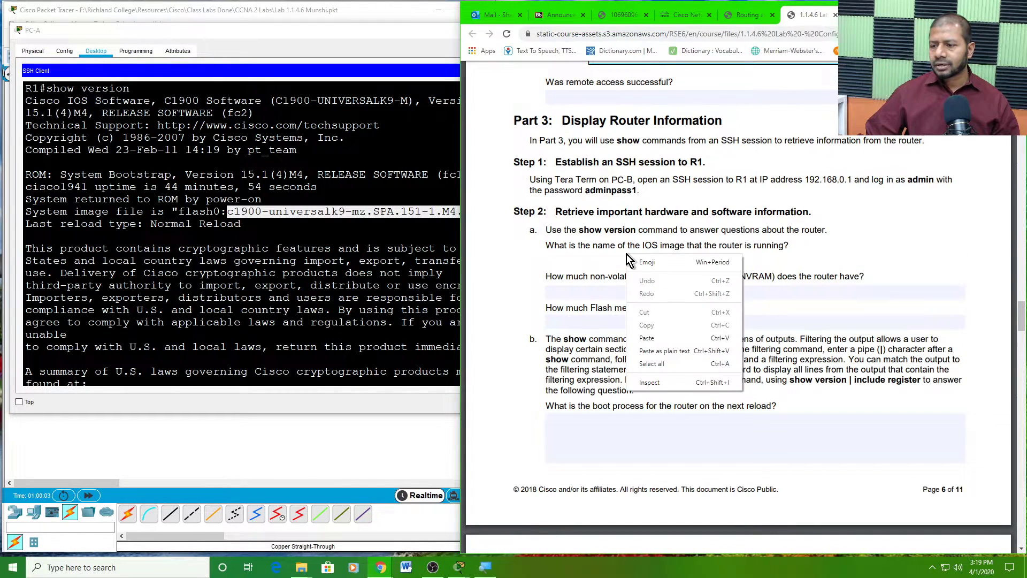
click(648, 338)
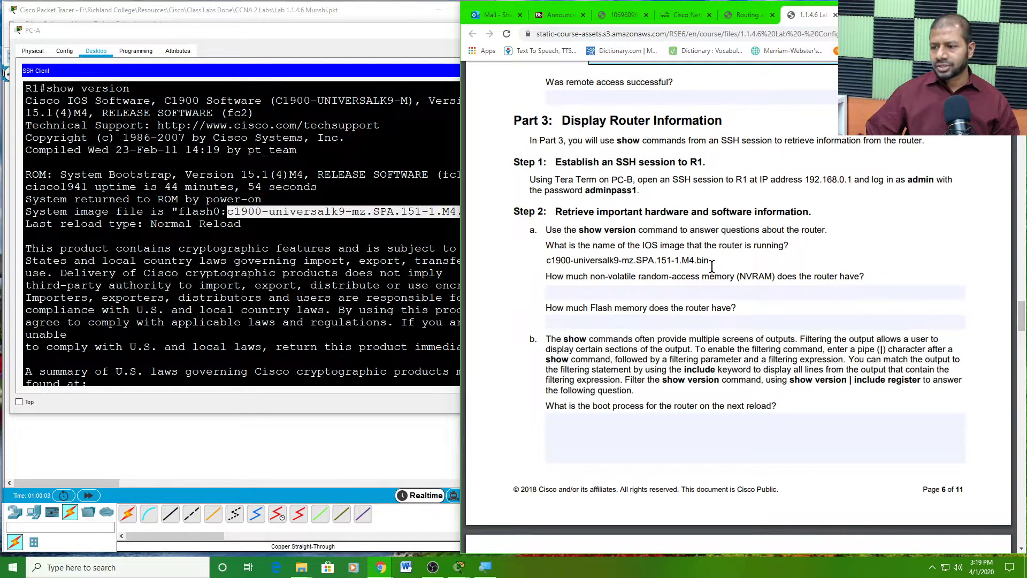
click(674, 292)
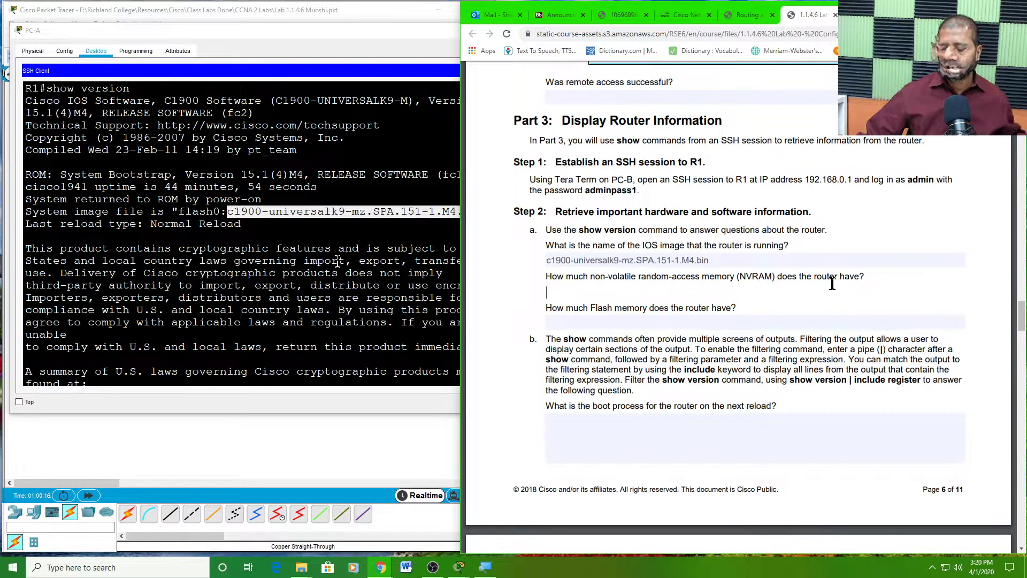
- Scroll R1's show version output in PC-A's SSH session to the memory lines
click(284, 250)
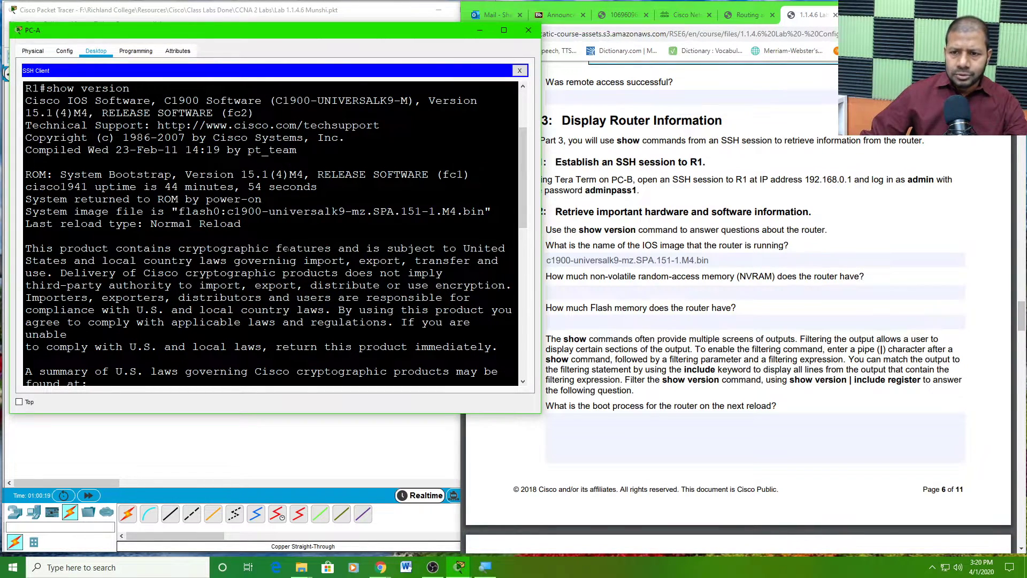
scroll(290, 250, up, 2)
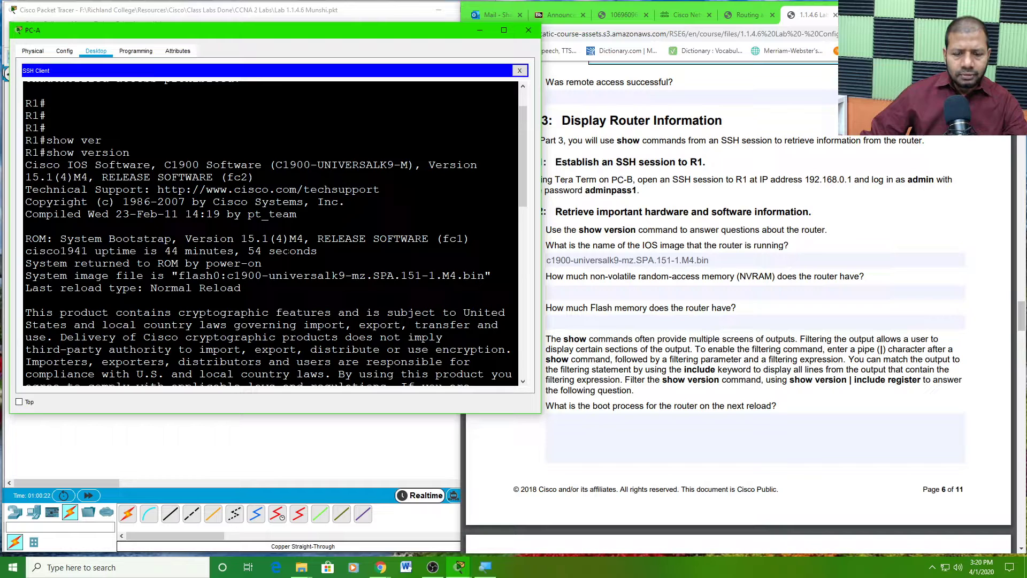
scroll(289, 251, up, 2)
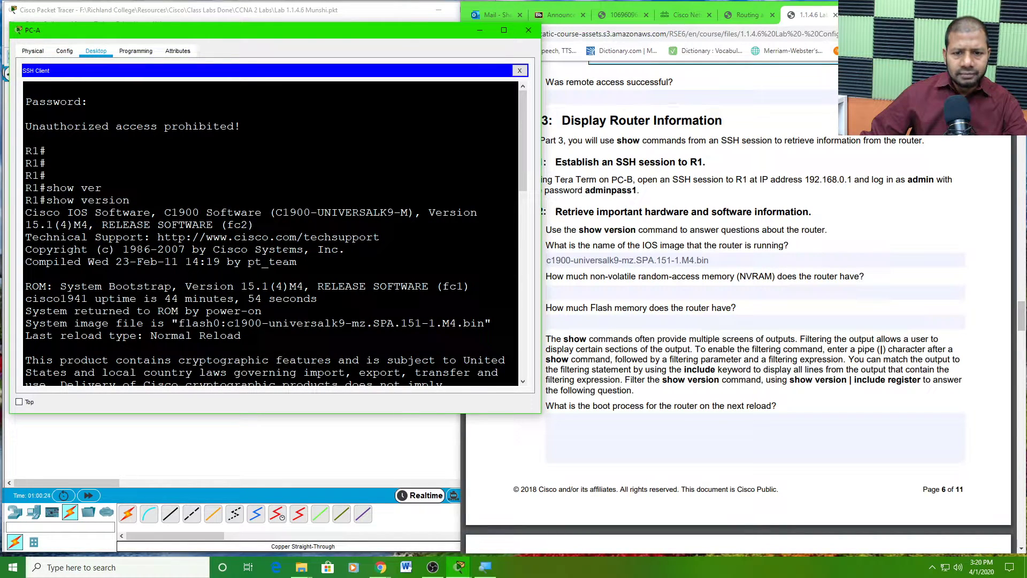
scroll(289, 251, down, 5)
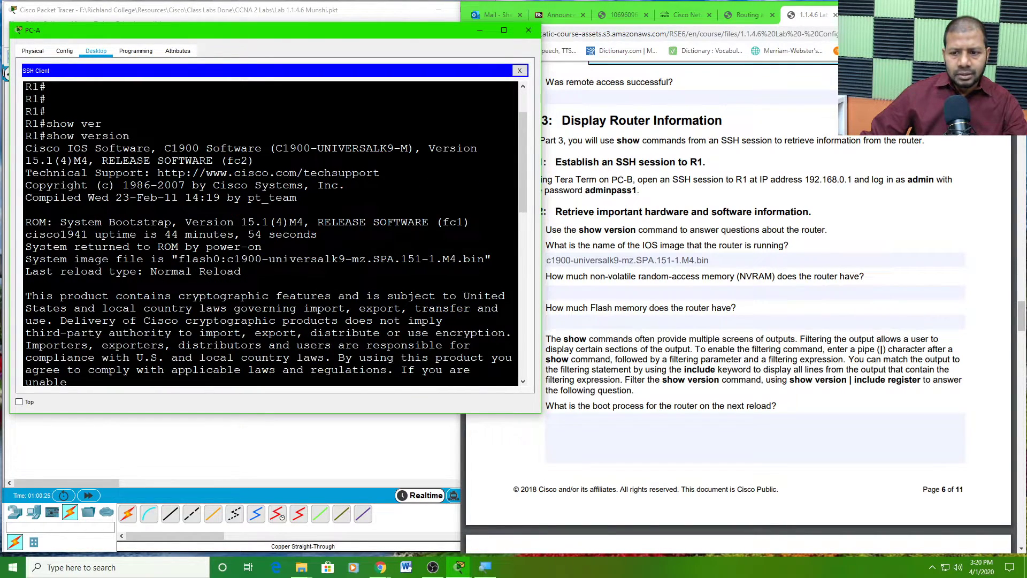
scroll(289, 252, down, 1)
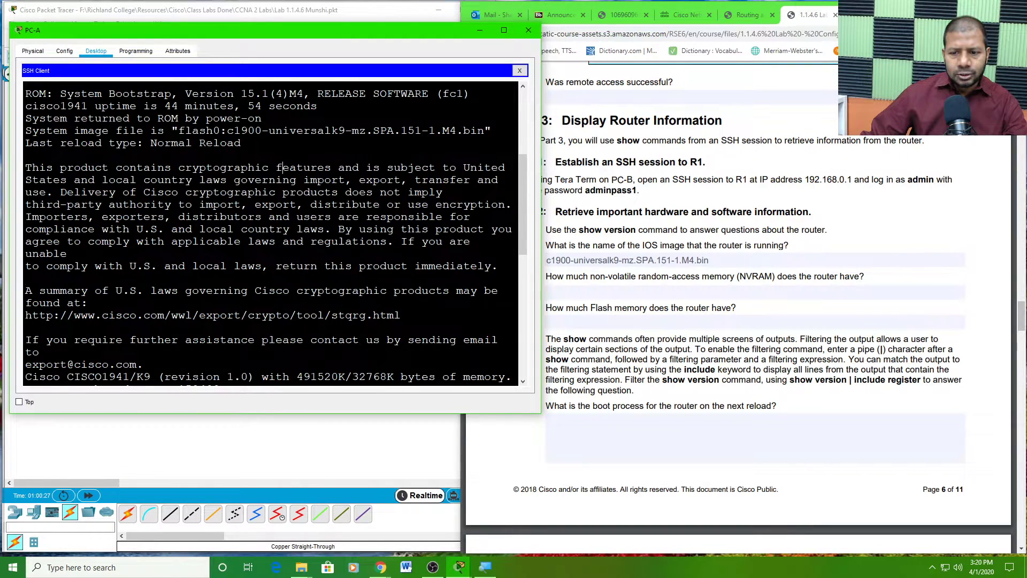
scroll(279, 167, down, 5)
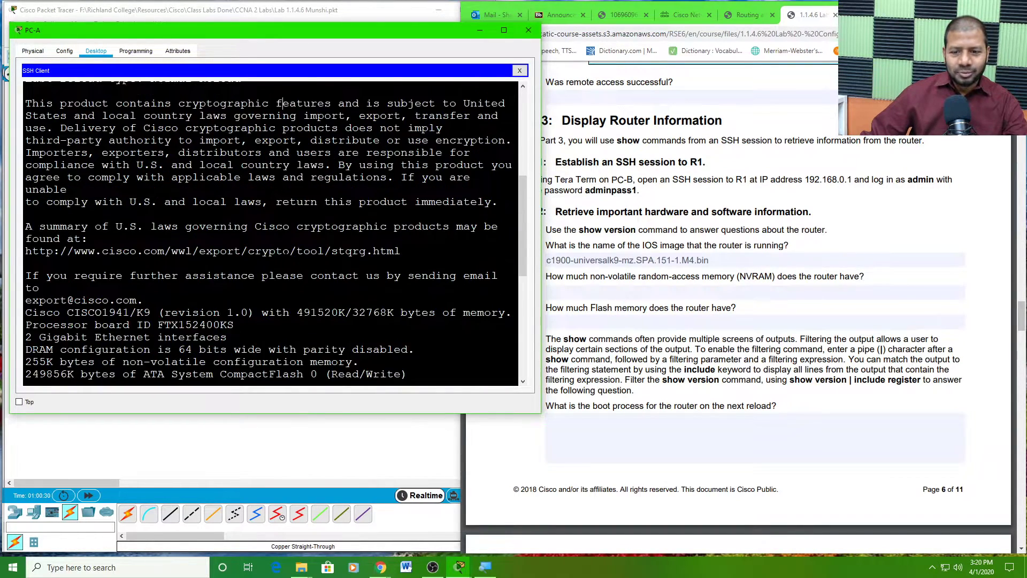
scroll(270, 233, down, 6)
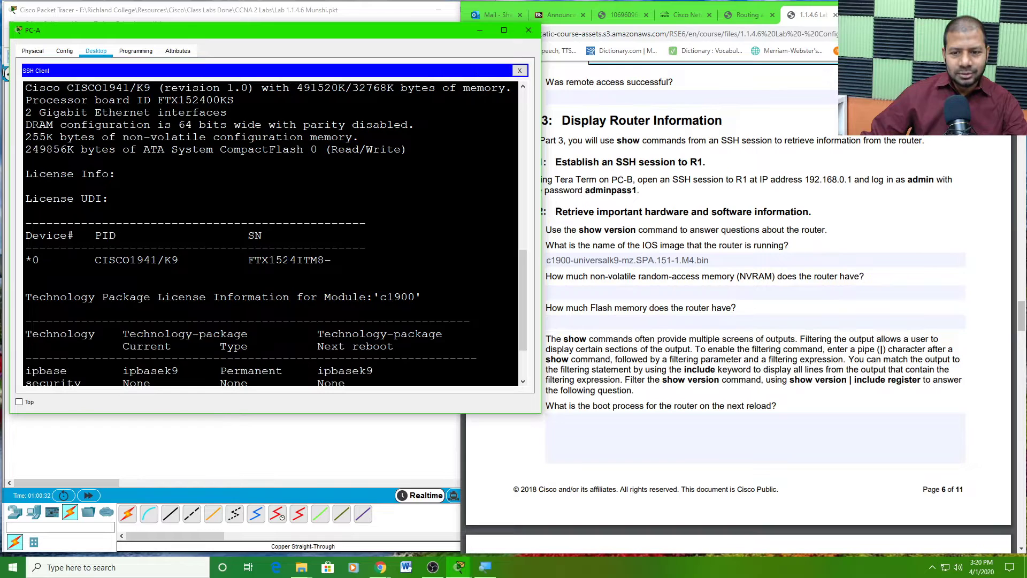
scroll(270, 234, down, 1)
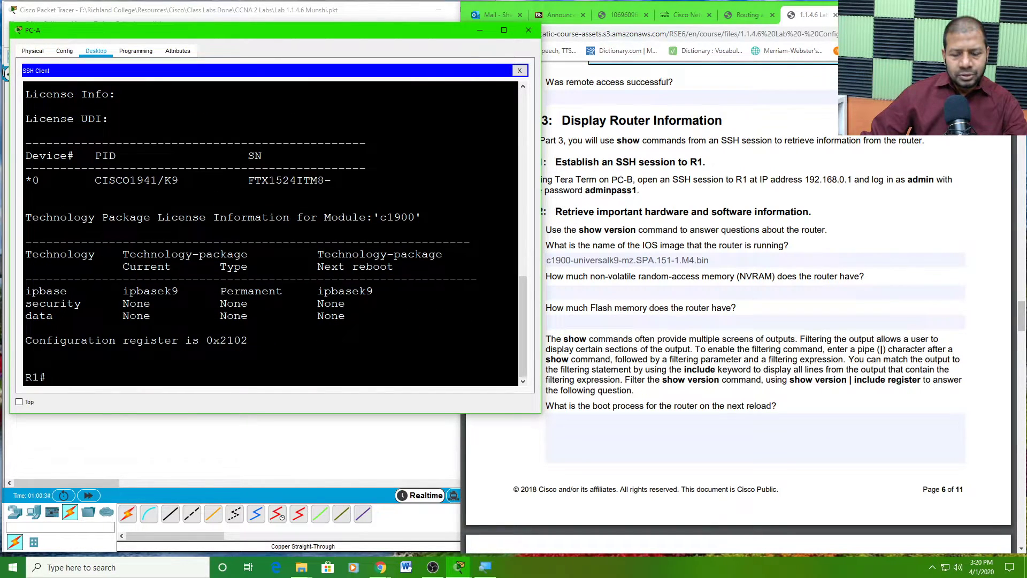
scroll(270, 233, up, 3)
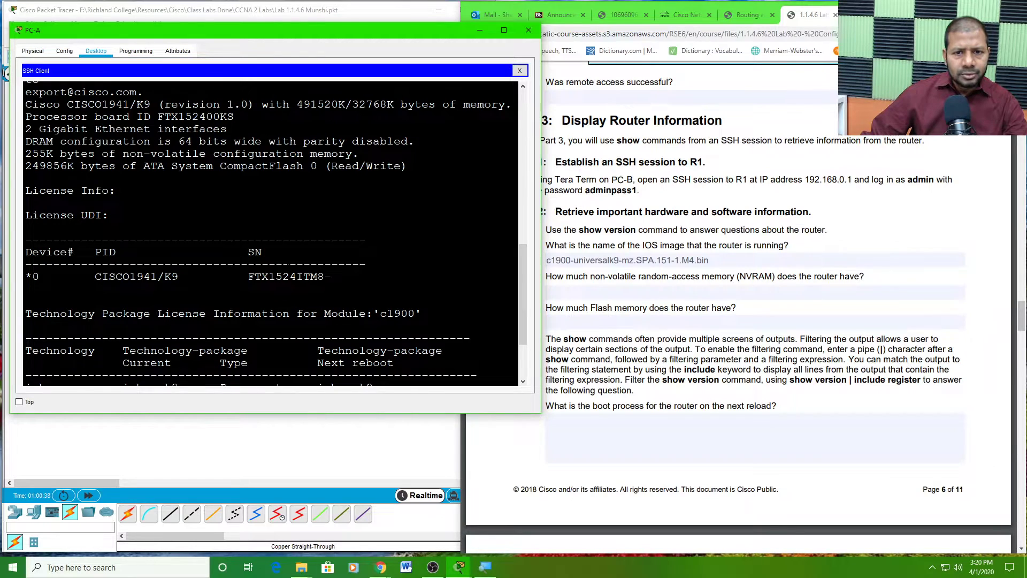
scroll(270, 233, up, 1)
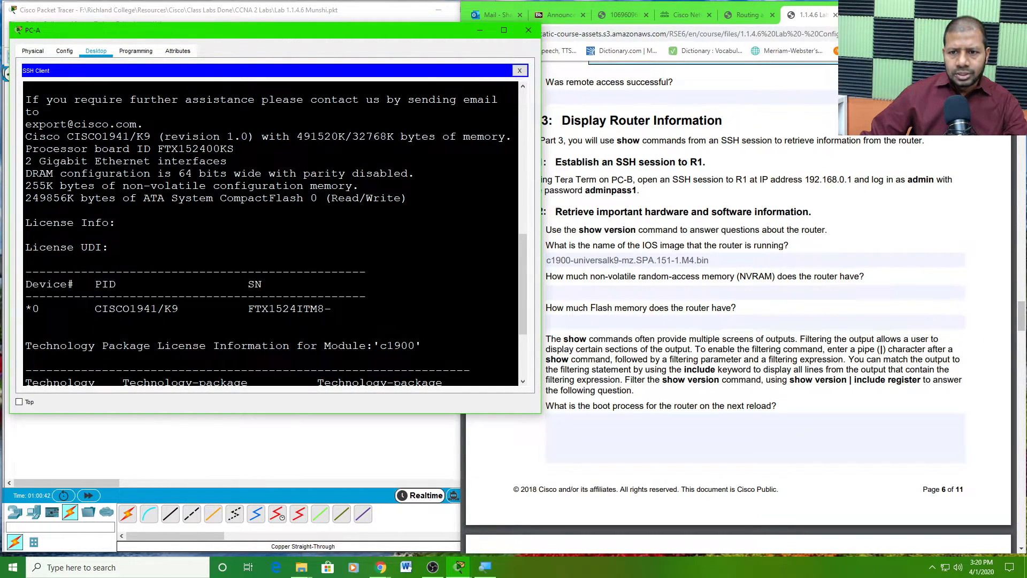
- Highlight the 255K NVRAM and 249856K flash figures and enter 256KB as the NVRAM answer
drag(297, 136, 345, 137)
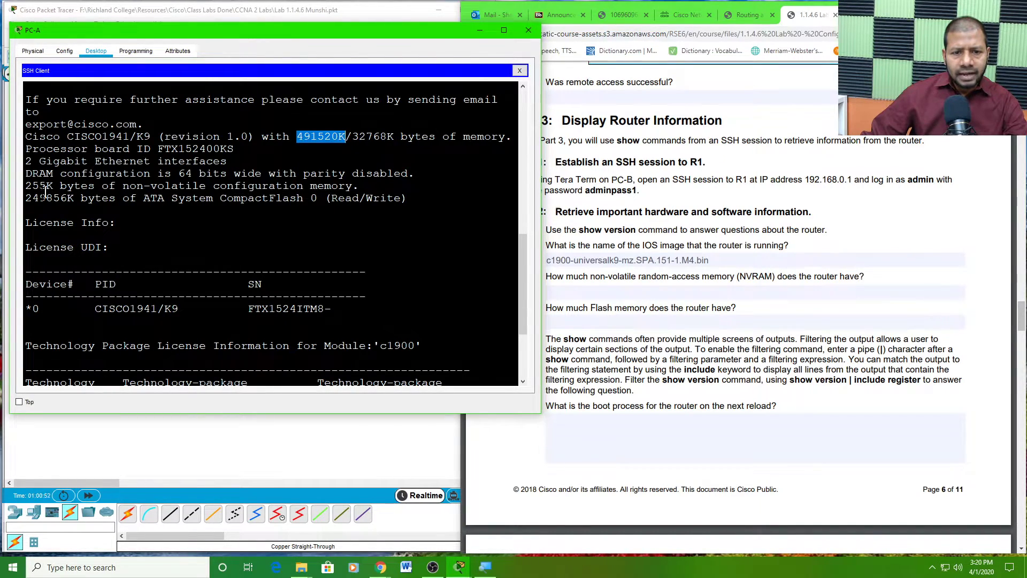
drag(25, 197, 138, 205)
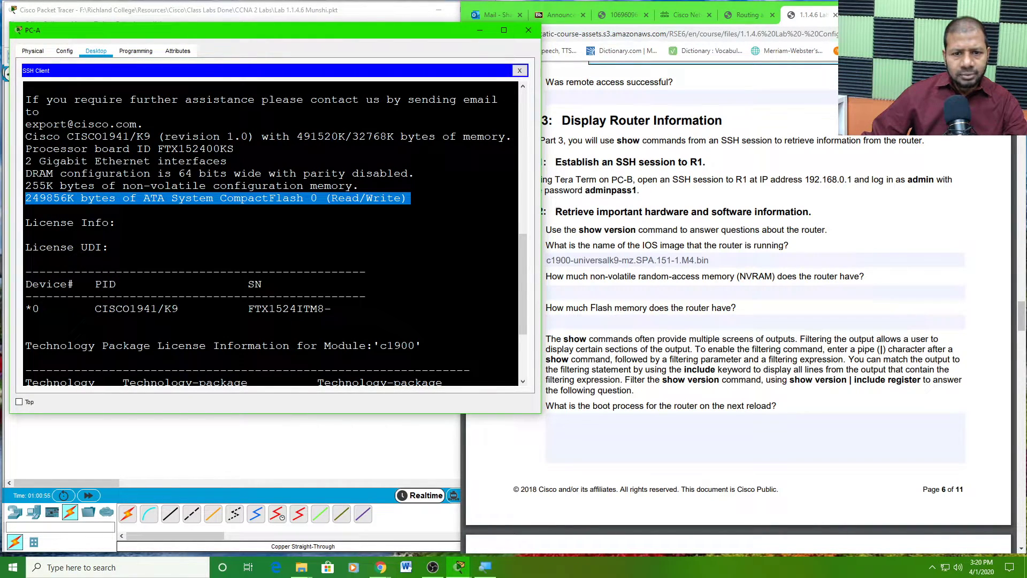
drag(26, 186, 359, 188)
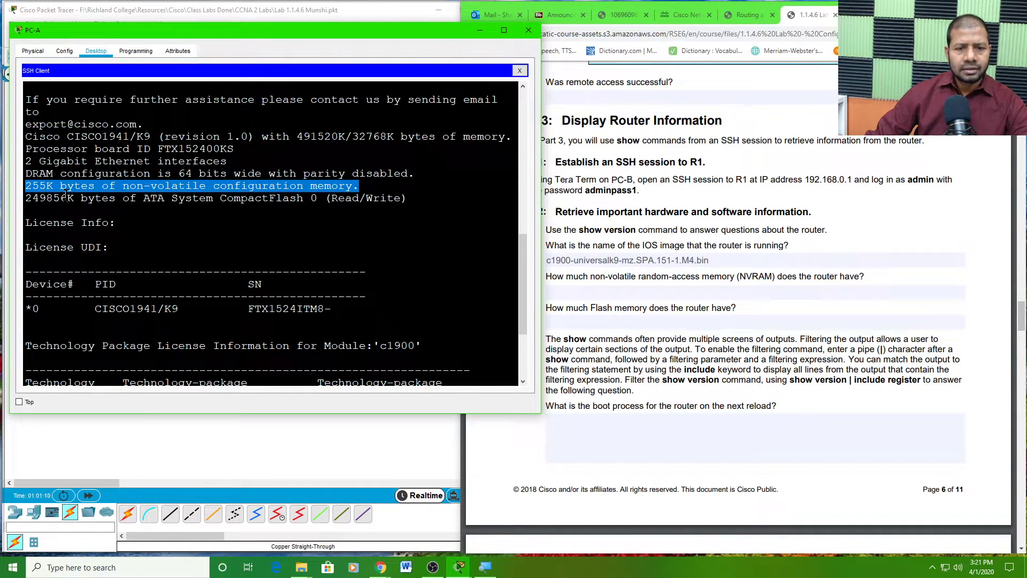
click(625, 289)
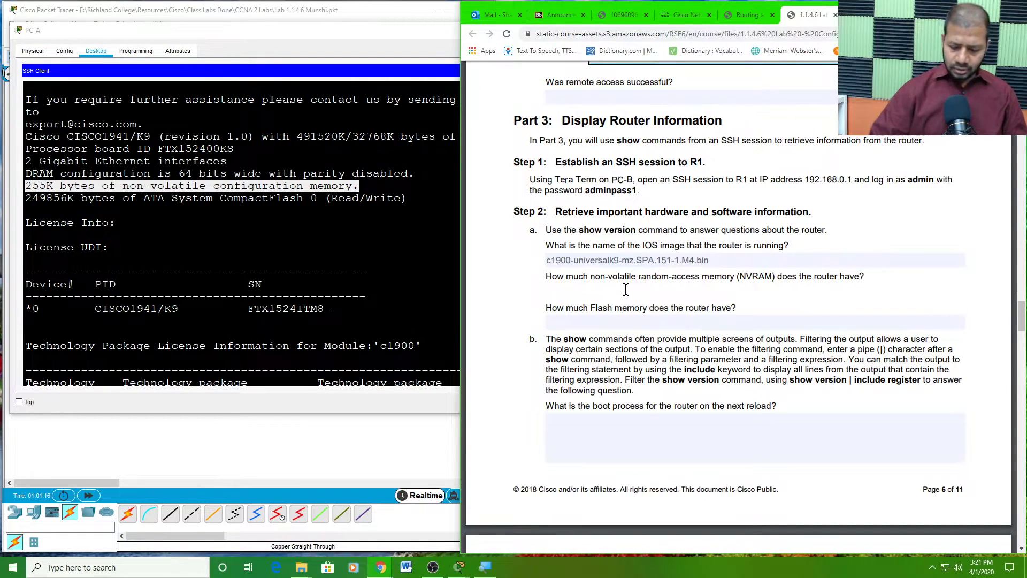
text(256KB)
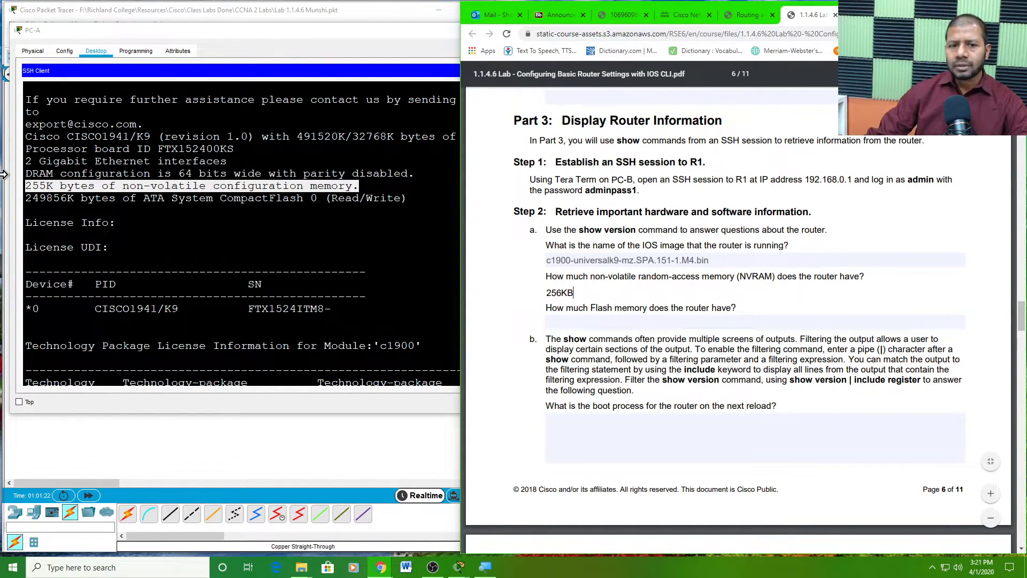
click(40, 188)
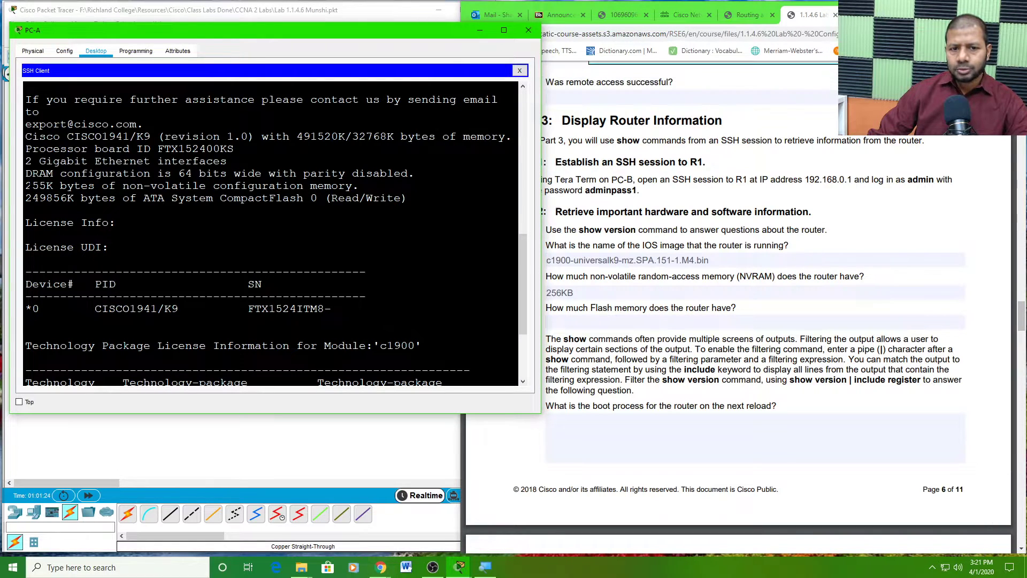
- Mark the 249856K CompactFlash size and answer the PDF's Flash memory question with 256MB
drag(25, 186, 62, 187)
key(alt+Tab)
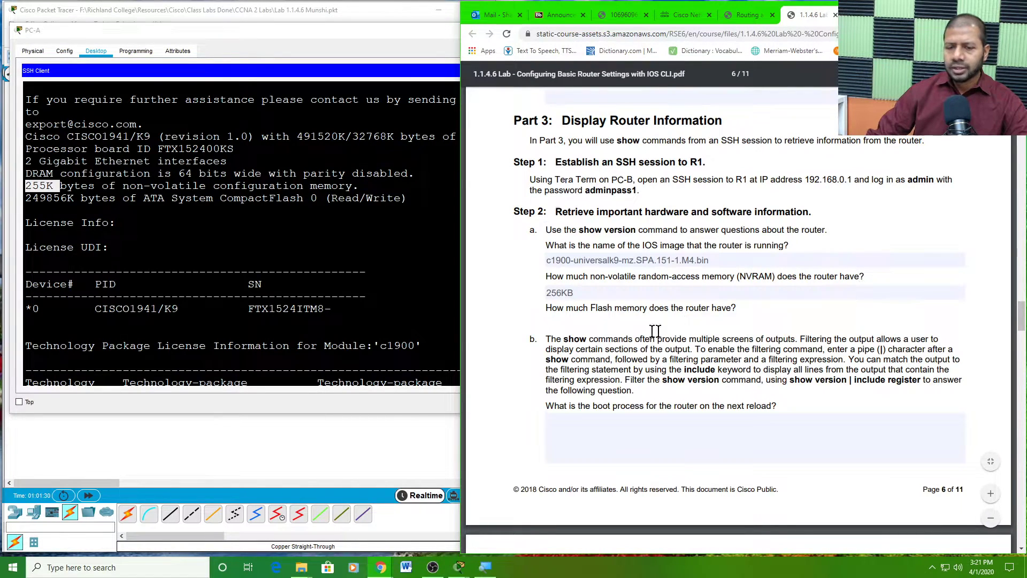
click(235, 217)
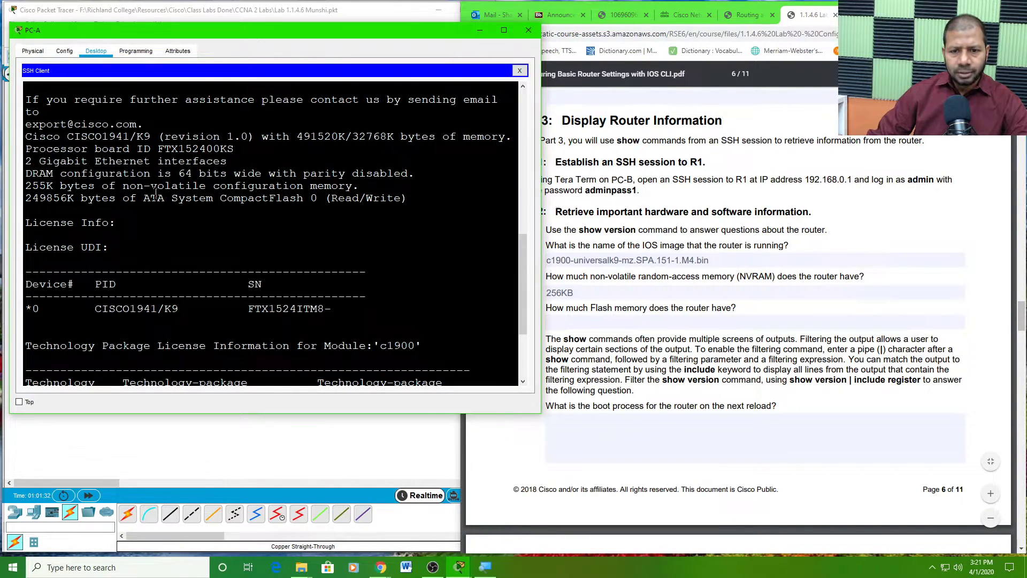
drag(26, 198, 80, 198)
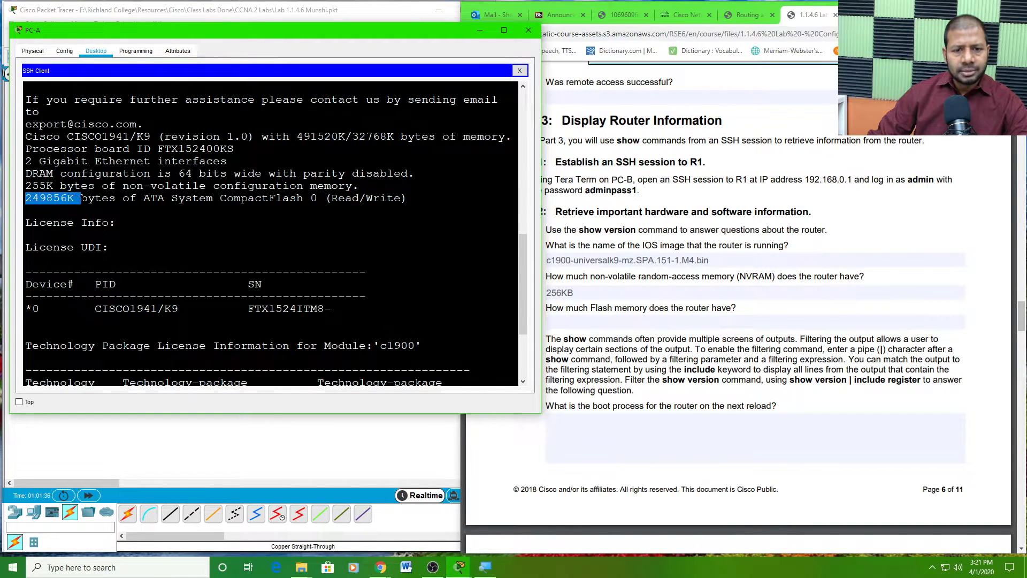
click(50, 198)
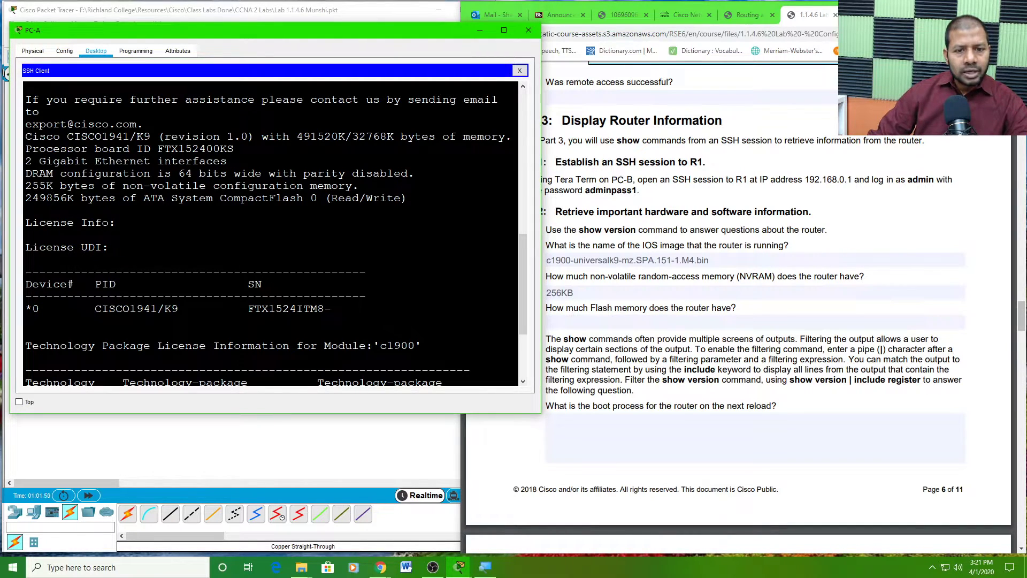
drag(47, 198, 33, 198)
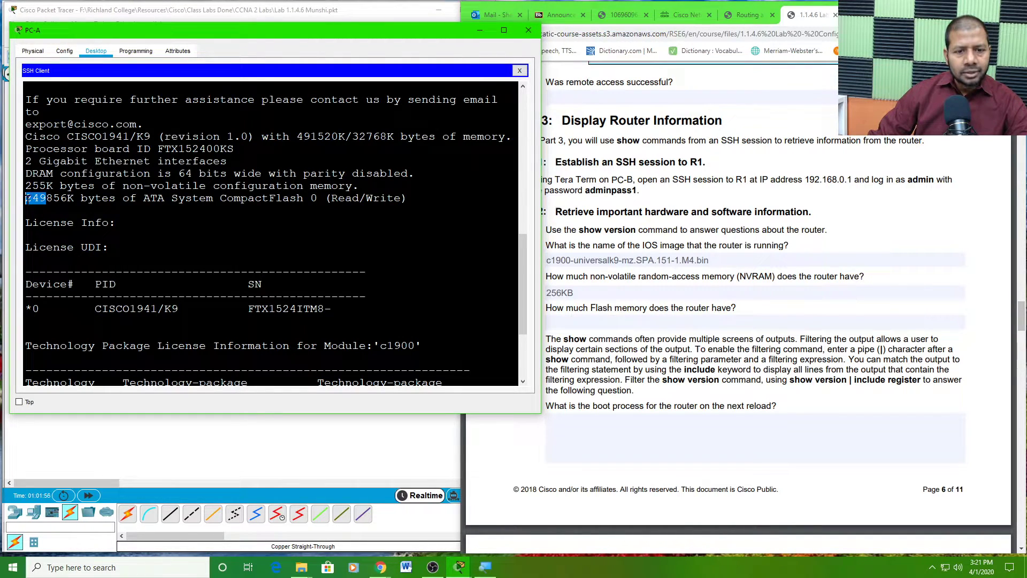
drag(28, 197, 25, 198)
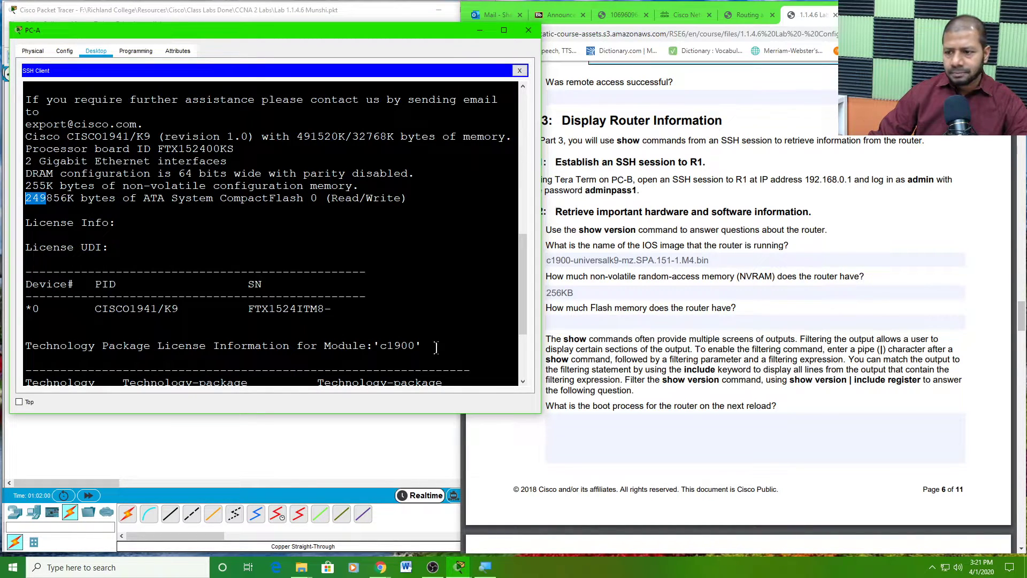
click(565, 322)
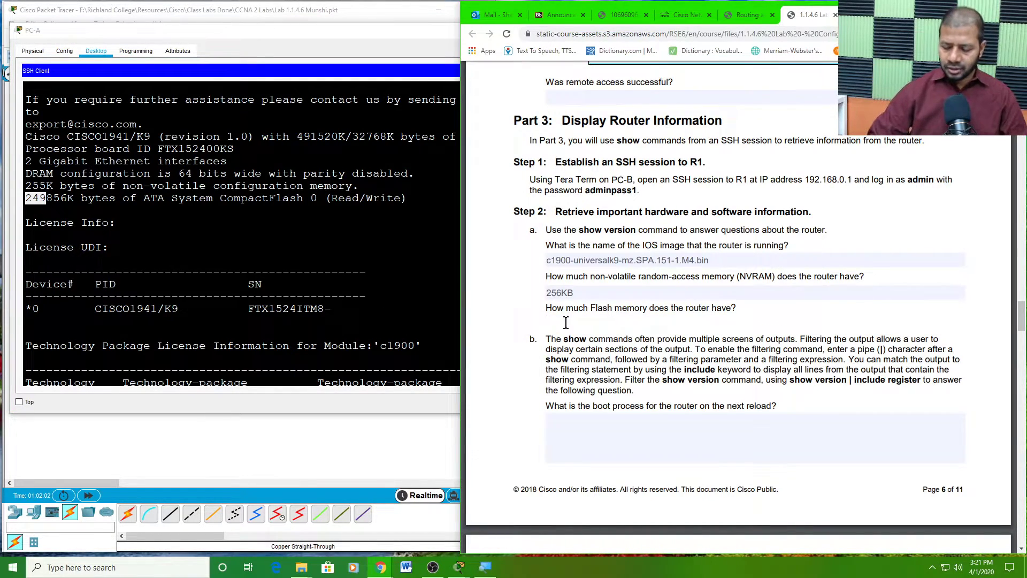
text(256MB)
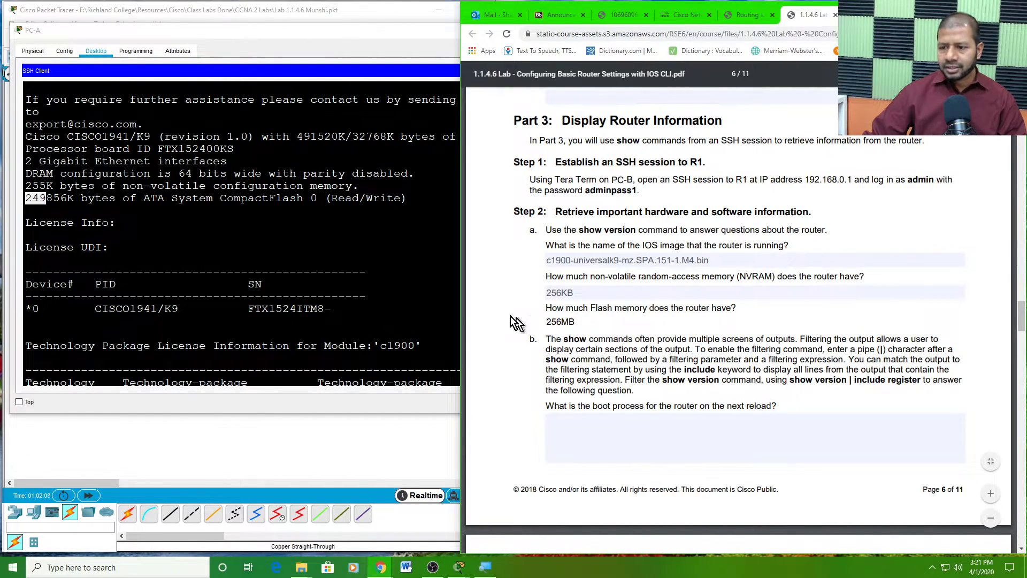
drag(67, 198, 19, 203)
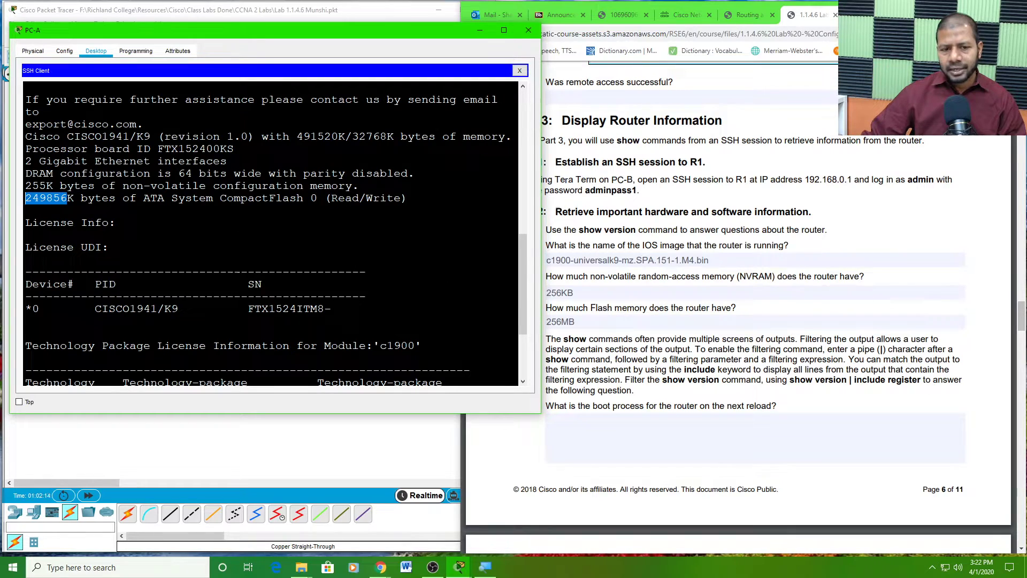
click(48, 198)
drag(54, 197, 67, 198)
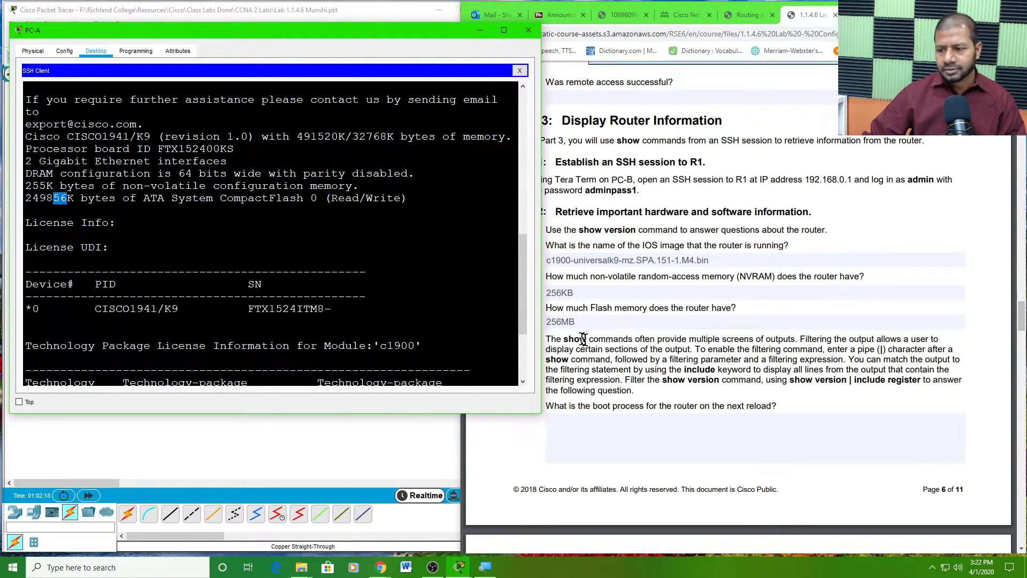
- Scroll the lab PDF to step 2b and highlight the 'show version | include register' example
click(606, 338)
scroll(615, 359, down, 3)
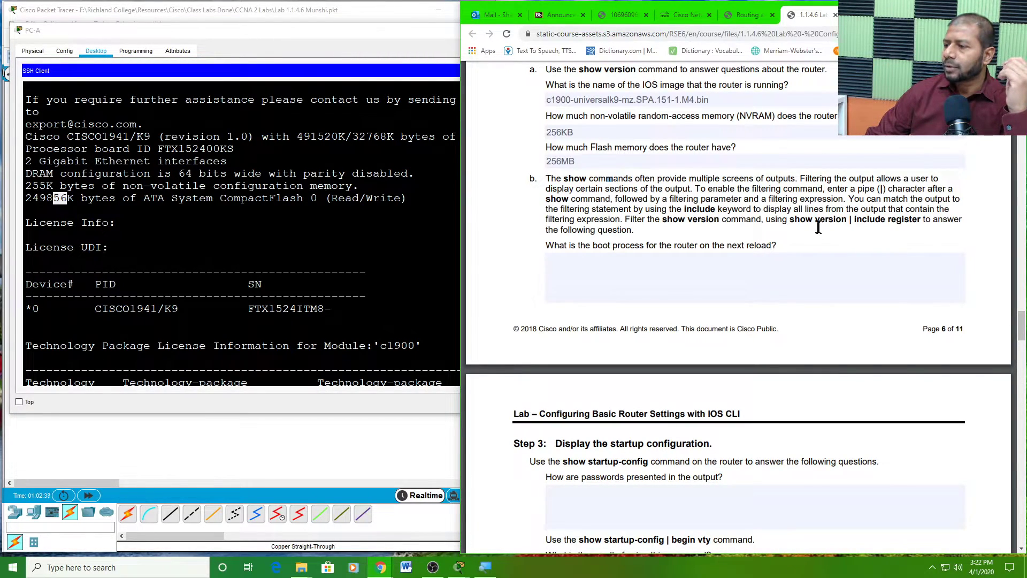
drag(790, 220, 921, 221)
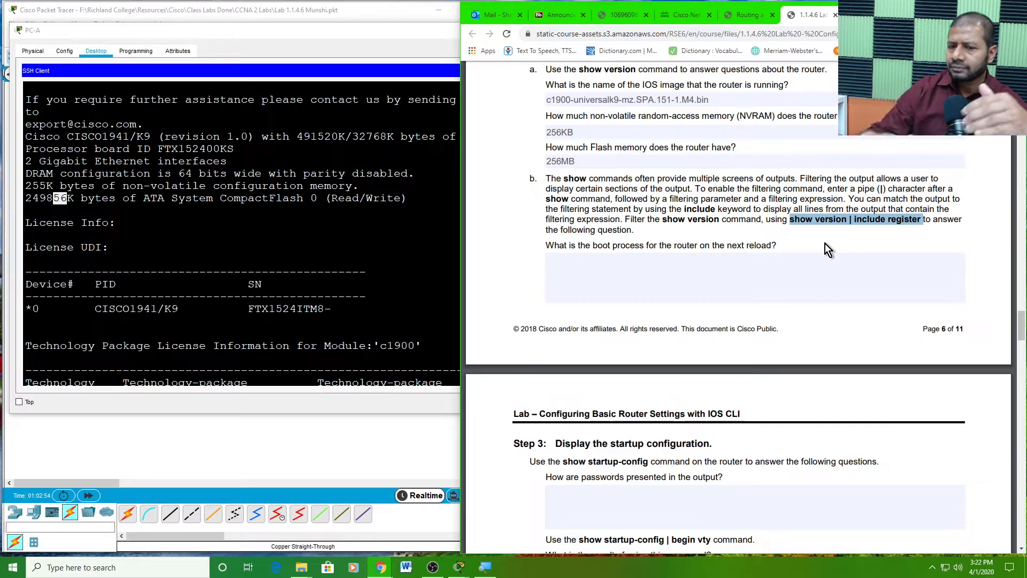
click(896, 223)
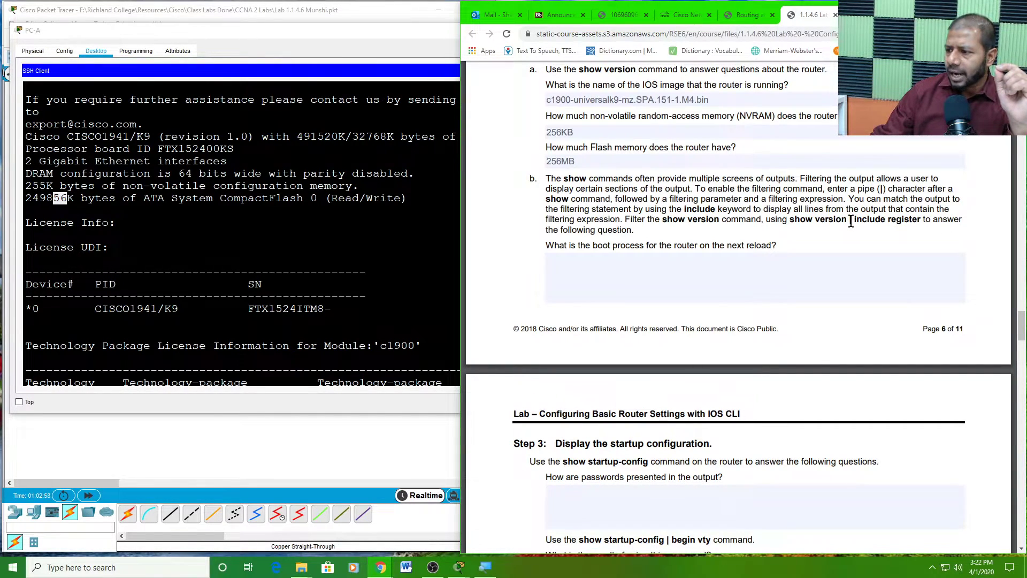
drag(850, 221, 924, 221)
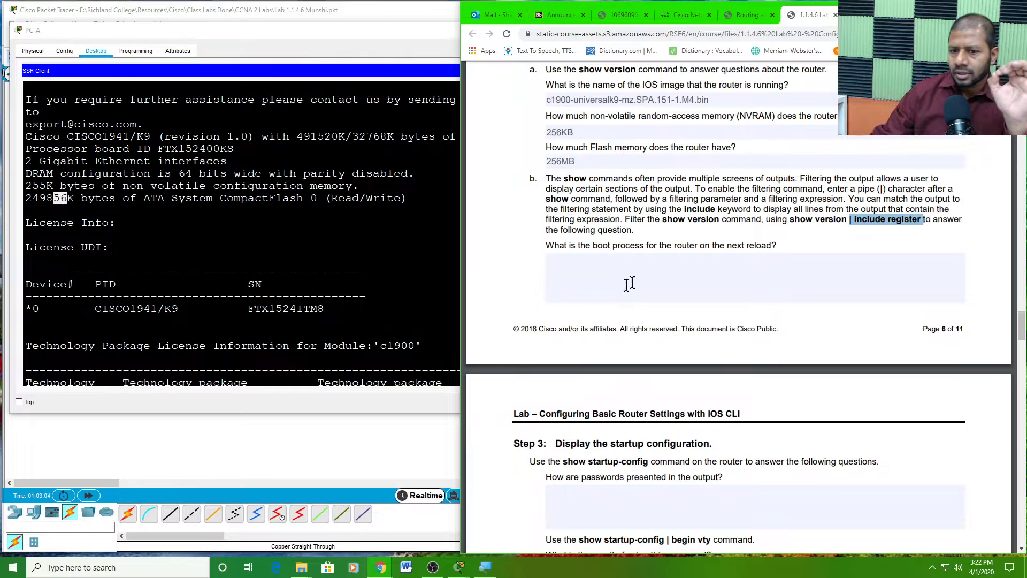
- Scroll to the end of the SSH output and select the 'Configuration register is 0x2102' line
click(252, 221)
scroll(253, 221, down, 4)
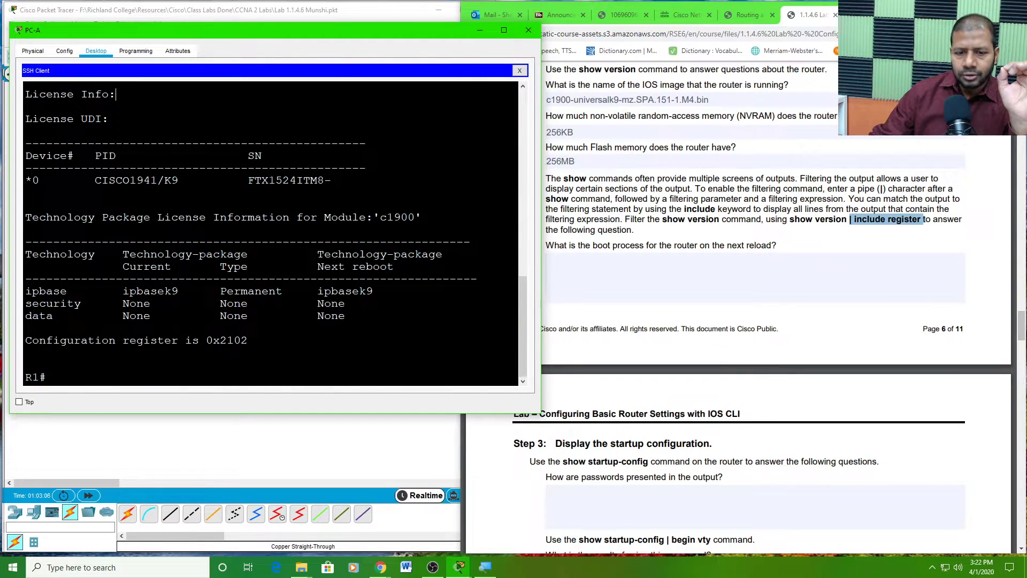
drag(31, 340, 247, 343)
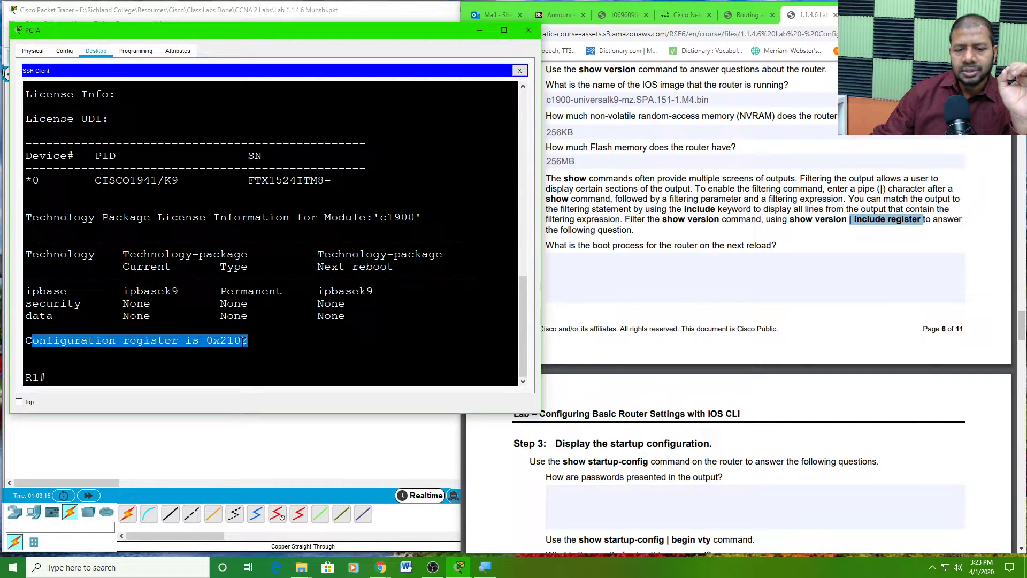
drag(247, 343, 26, 340)
scroll(69, 327, up, 7)
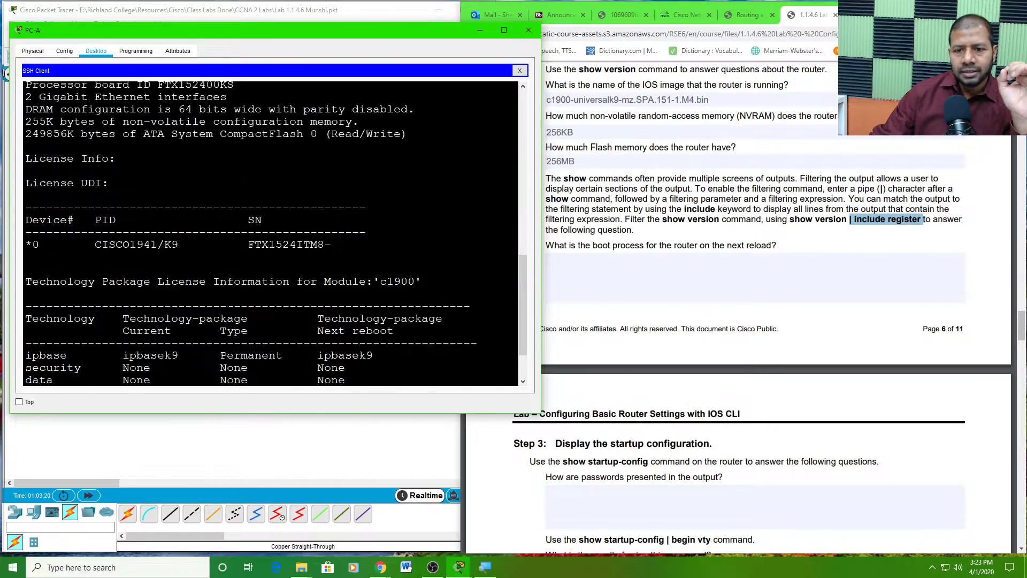
scroll(69, 327, up, 6)
scroll(69, 328, down, 5)
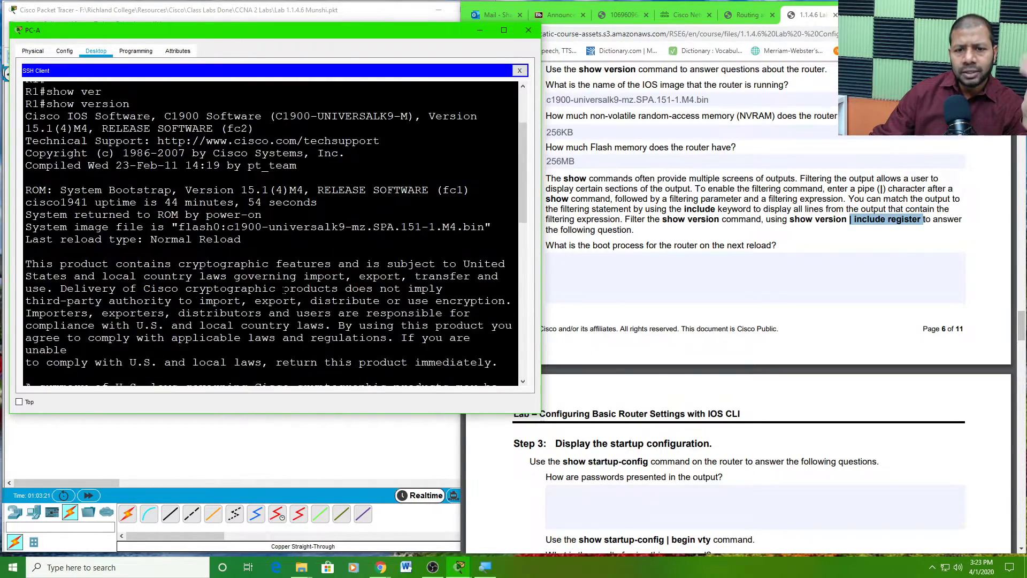
scroll(69, 327, down, 8)
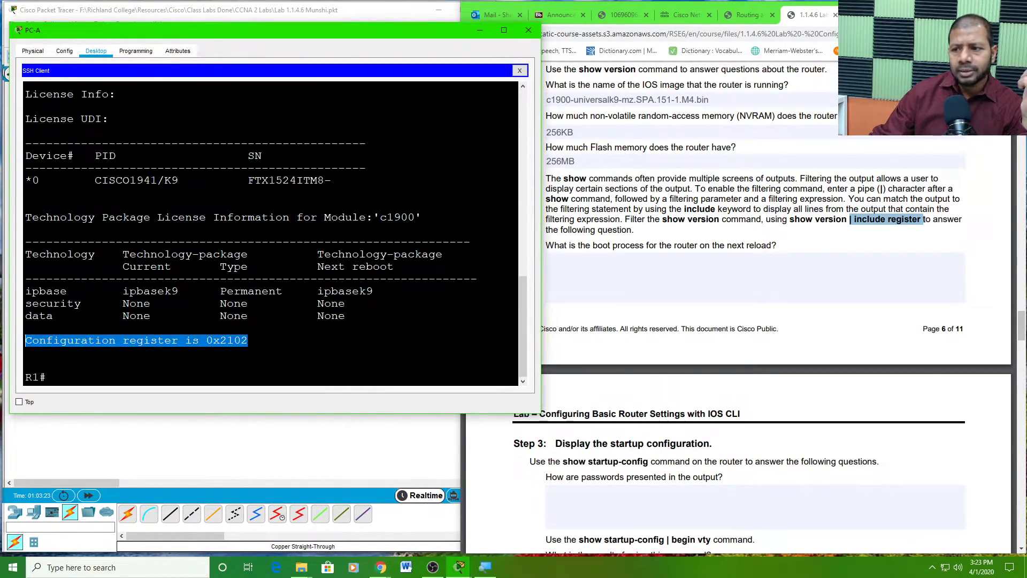
- Check the PDF's boot-process answer field and mark the lab's show version filter example
click(806, 271)
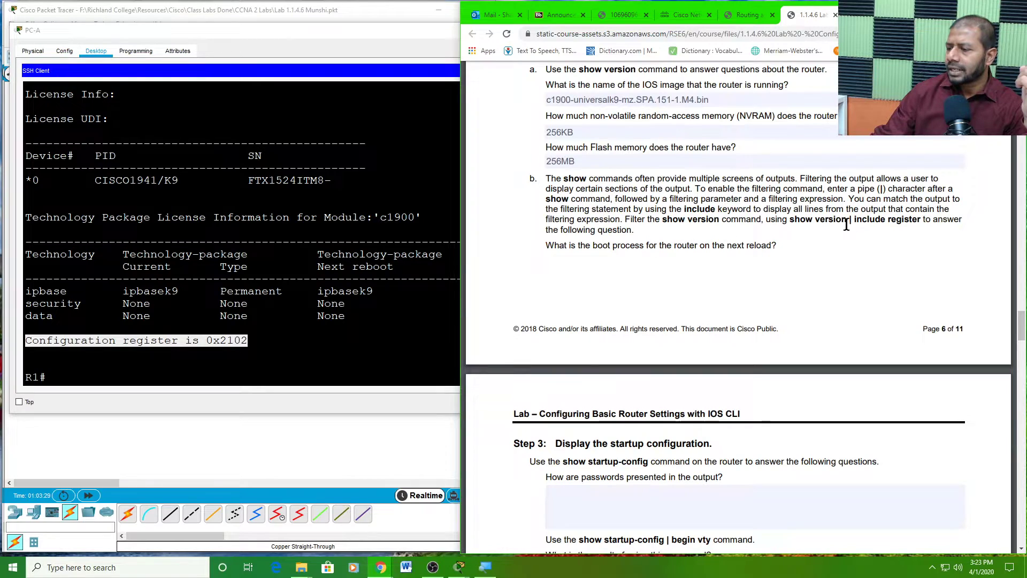
click(790, 220)
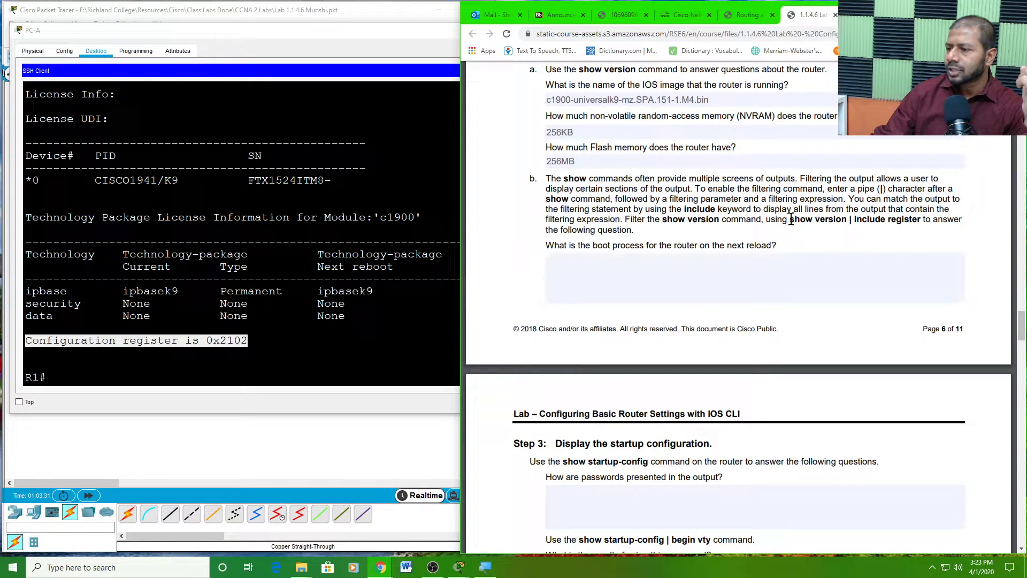
drag(791, 219, 920, 221)
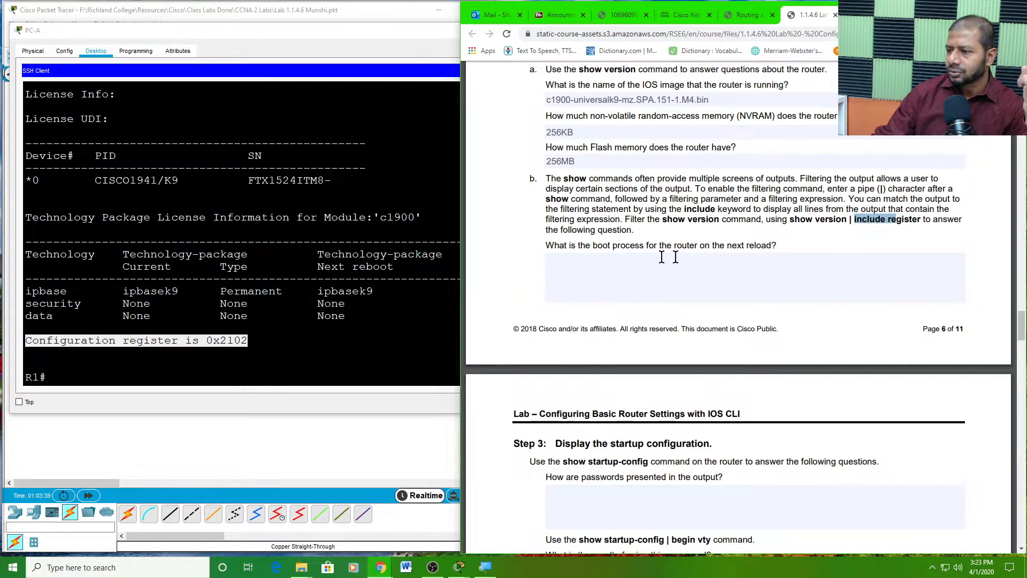
click(25, 365)
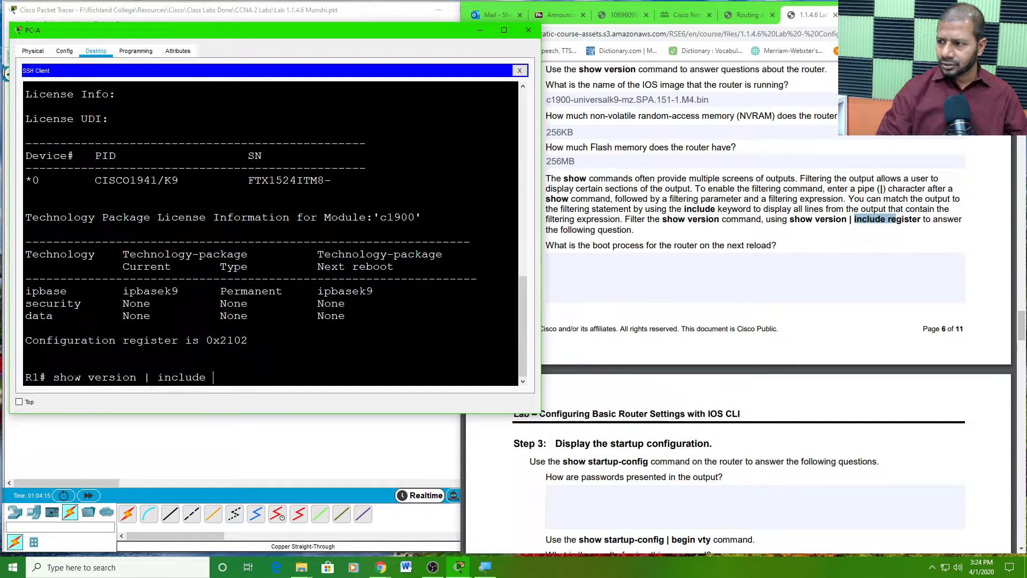
- Complete and run 'show version | include register' on R1, then mark the 0x2102 result
text(gister)
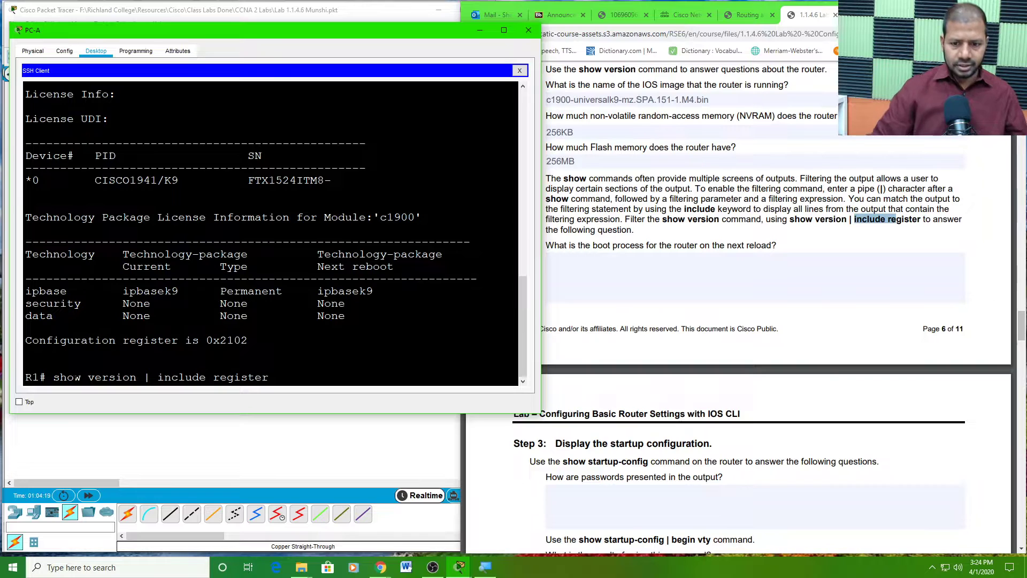
key(Return)
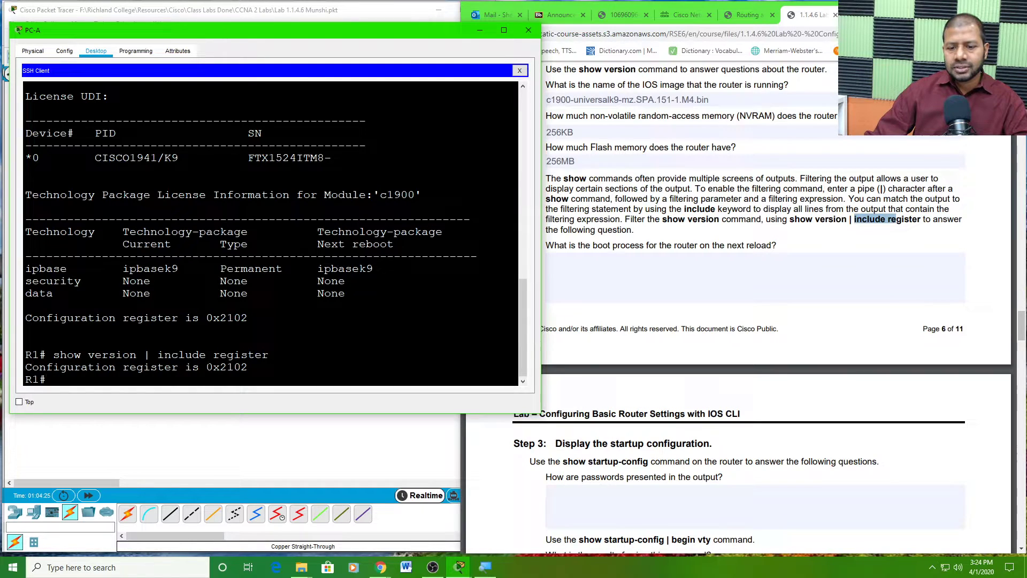
drag(207, 366, 248, 367)
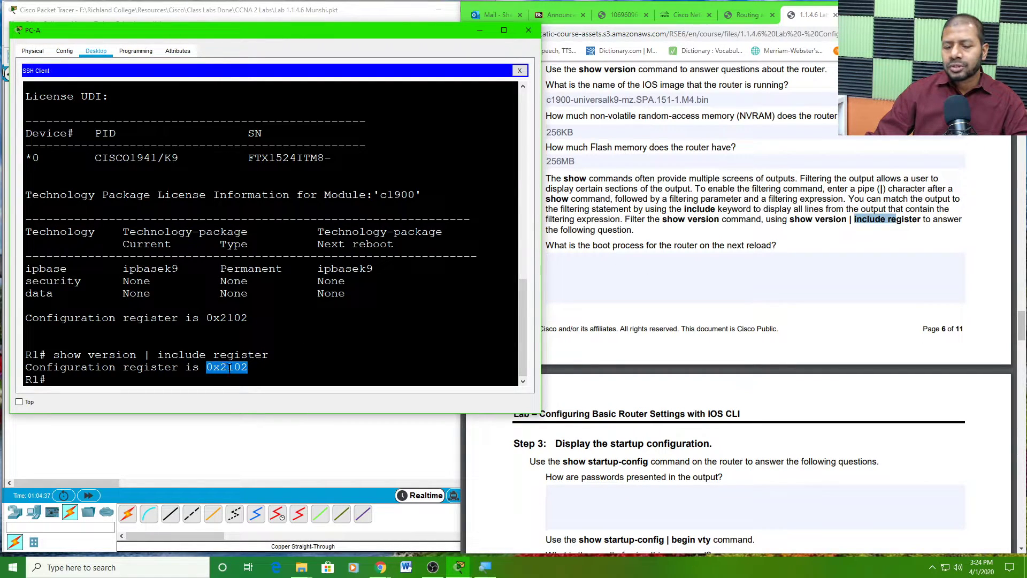
click(570, 273)
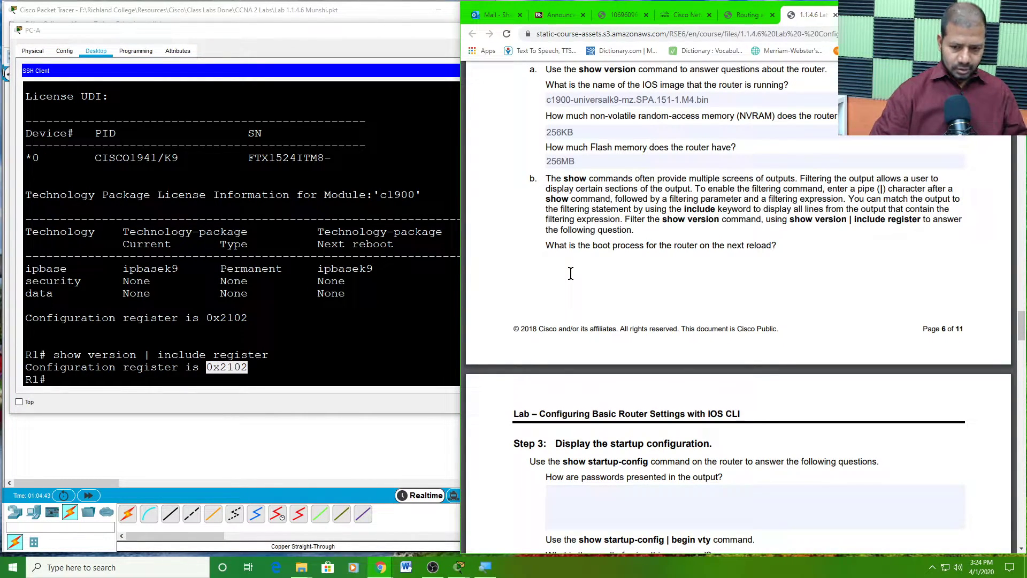
text(0)
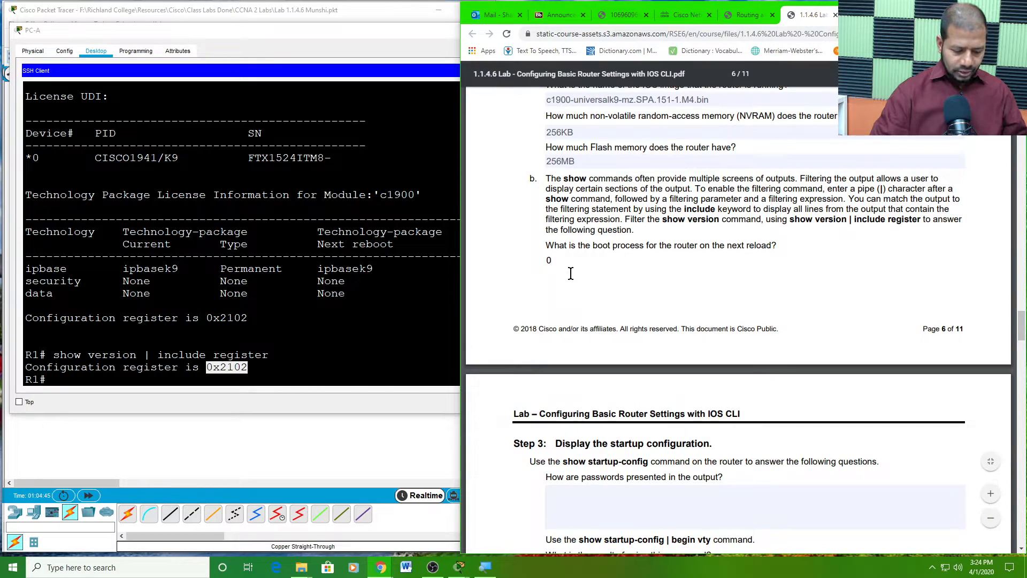
text(x21)
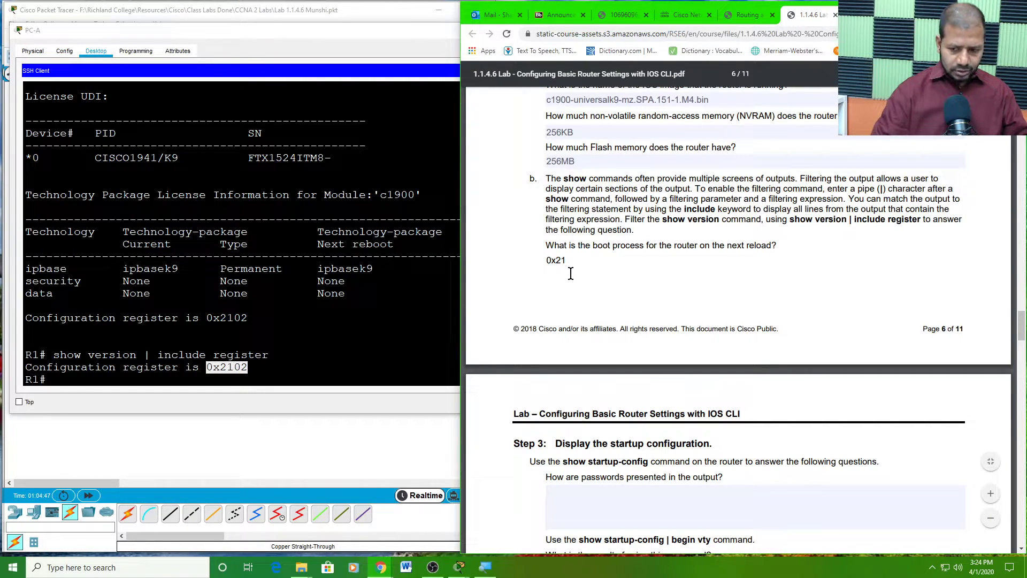
text(01 means ni)
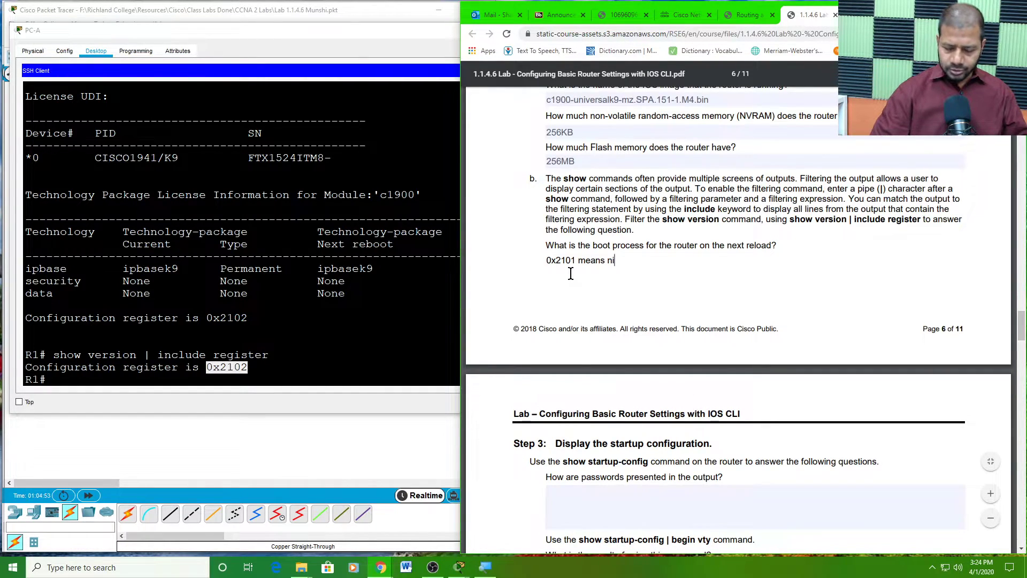
text(oormal boot)
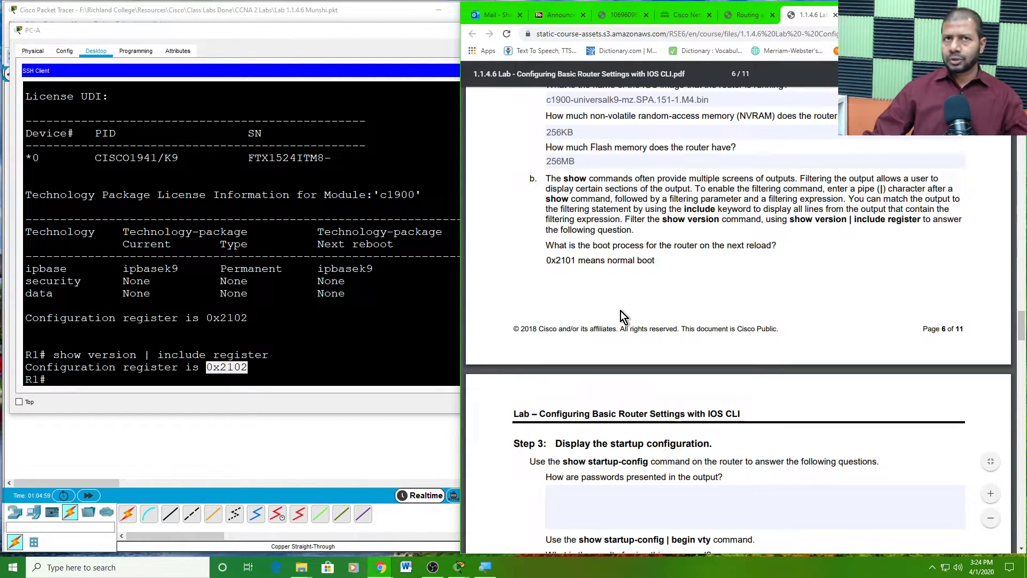
- Scroll the lab PDF to Step 3, 'Display the startup configuration', and review its instructions
scroll(628, 315, down, 1)
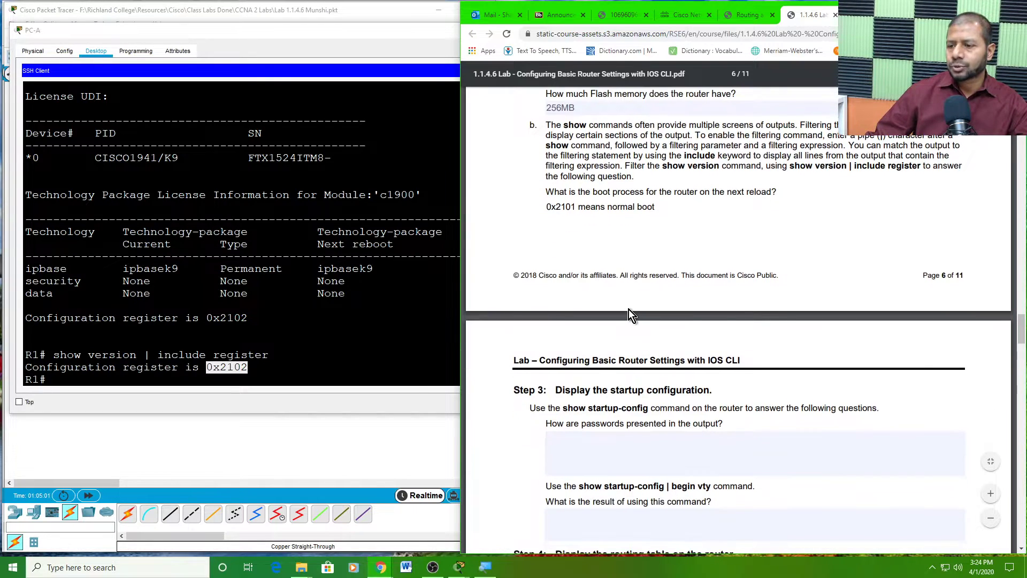
scroll(604, 265, down, 4)
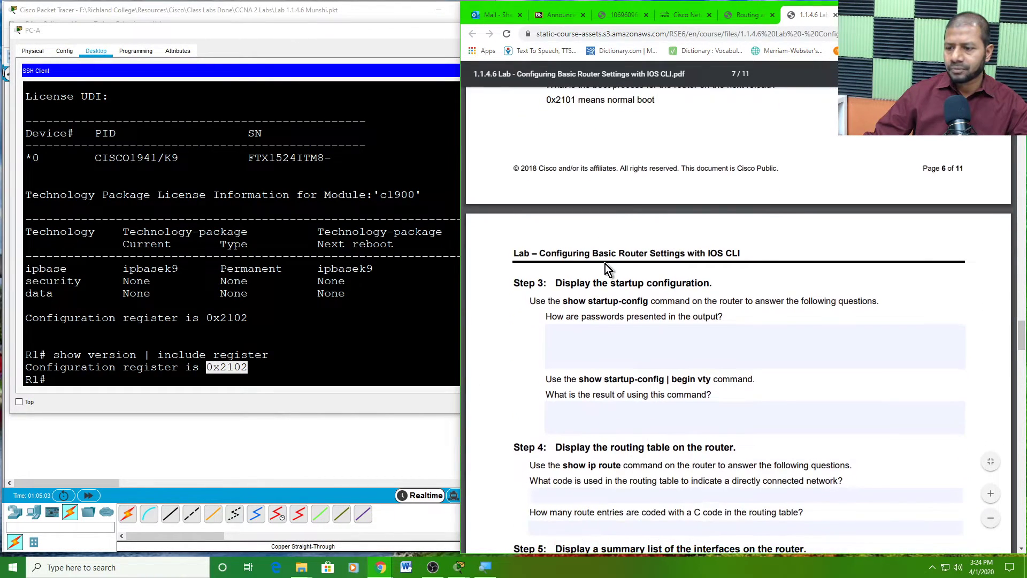
drag(565, 176, 708, 188)
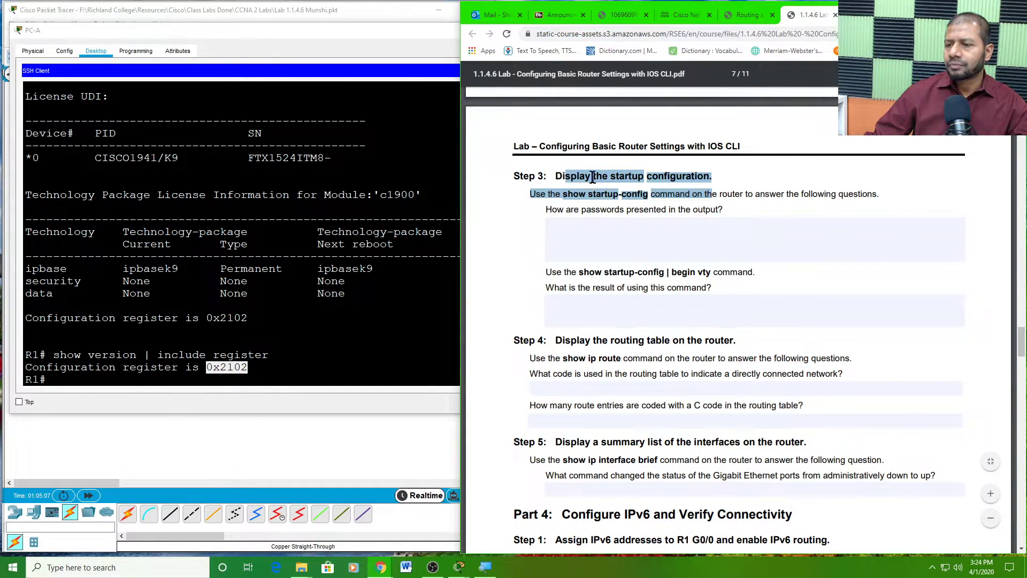
click(559, 176)
scroll(752, 206, up, 4)
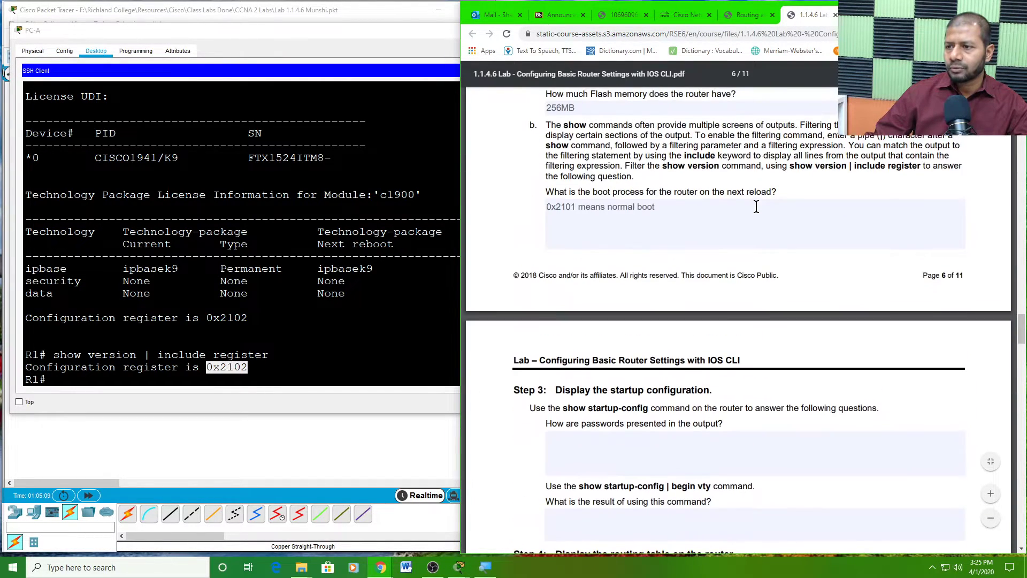
scroll(755, 206, down, 4)
scroll(756, 206, up, 2)
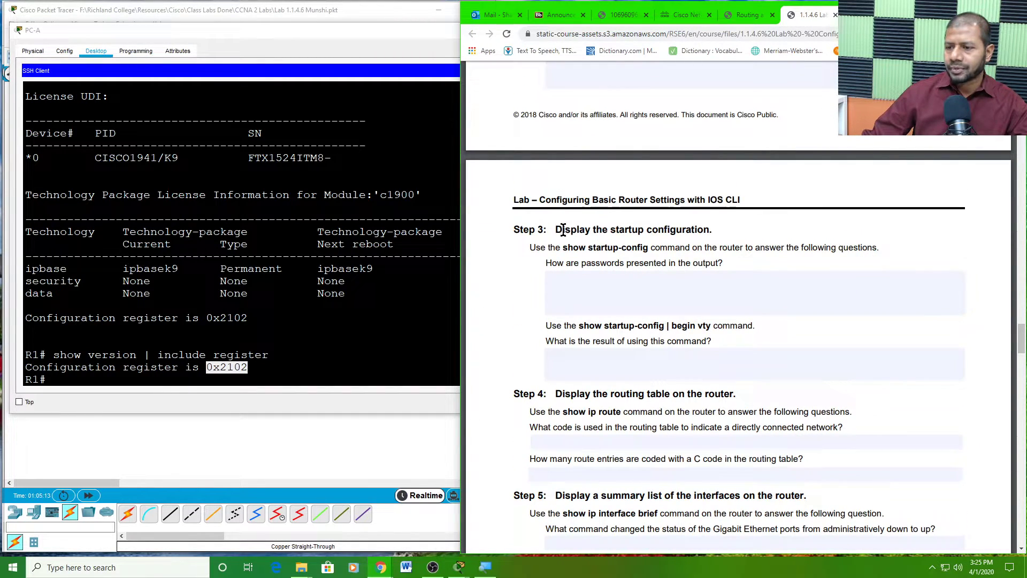
drag(558, 229, 711, 233)
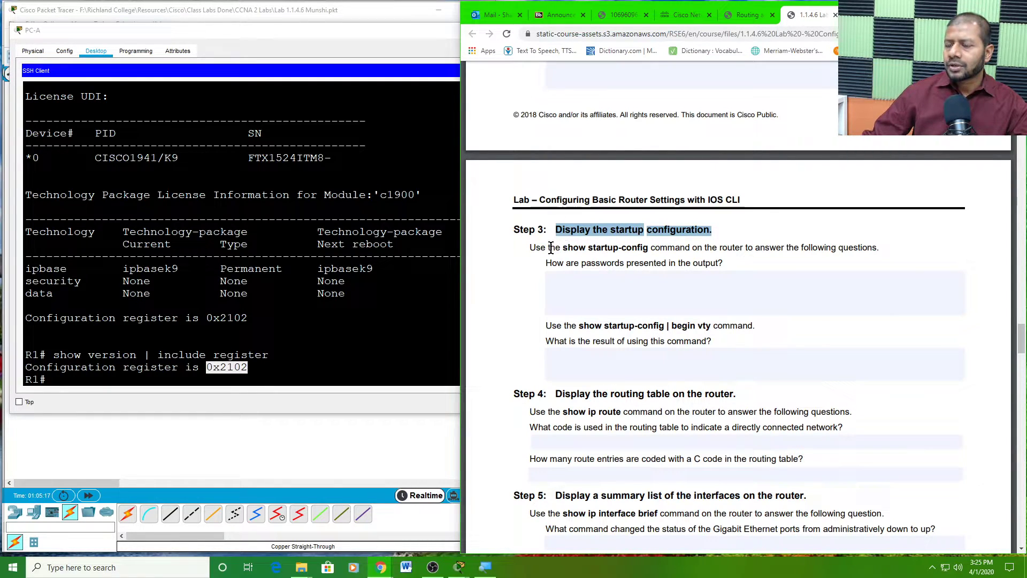
drag(549, 248, 570, 247)
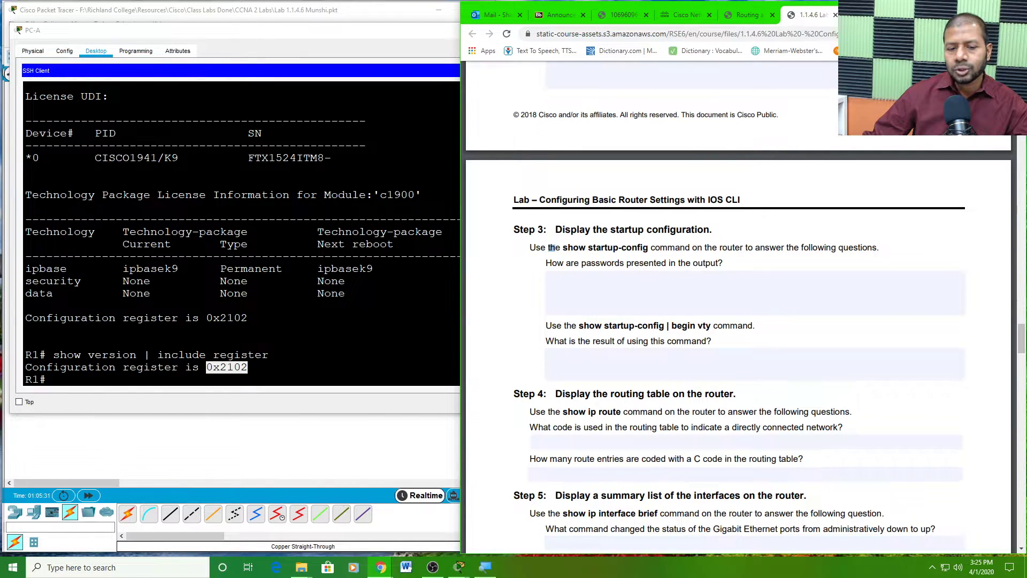
- Make the PC-A SSH terminal taller and add a fresh R1# prompt
click(103, 374)
drag(165, 415, 163, 450)
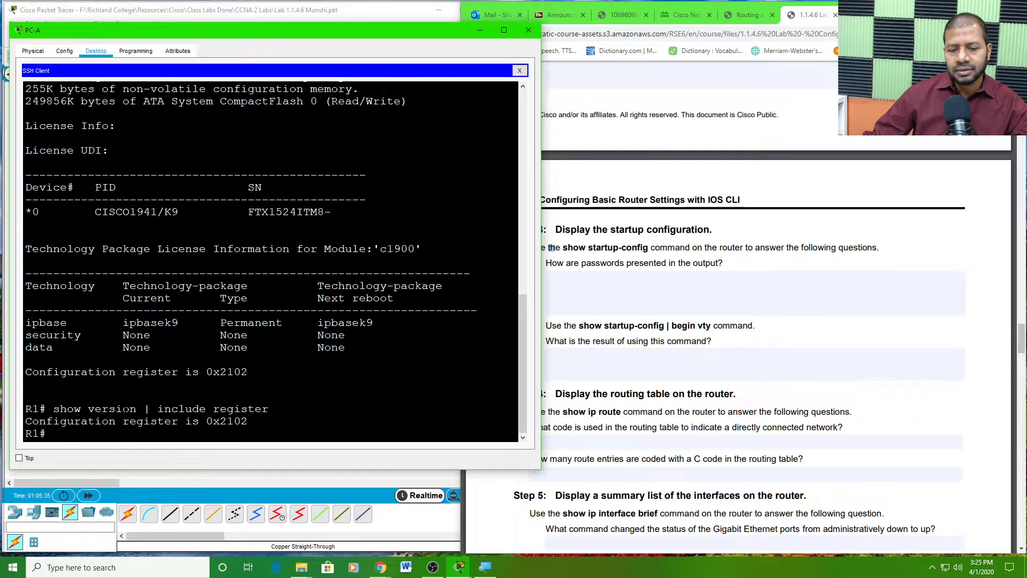
key(Return)
key(Return)
key(Return)
key(Return)
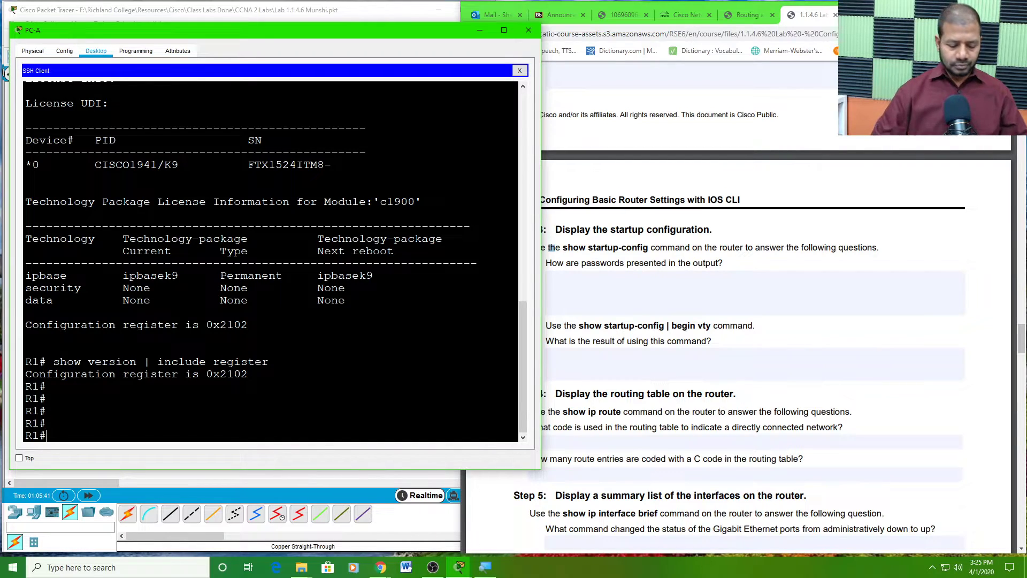
- Run show startup-config on R1 and page through the entire configuration
text(show st)
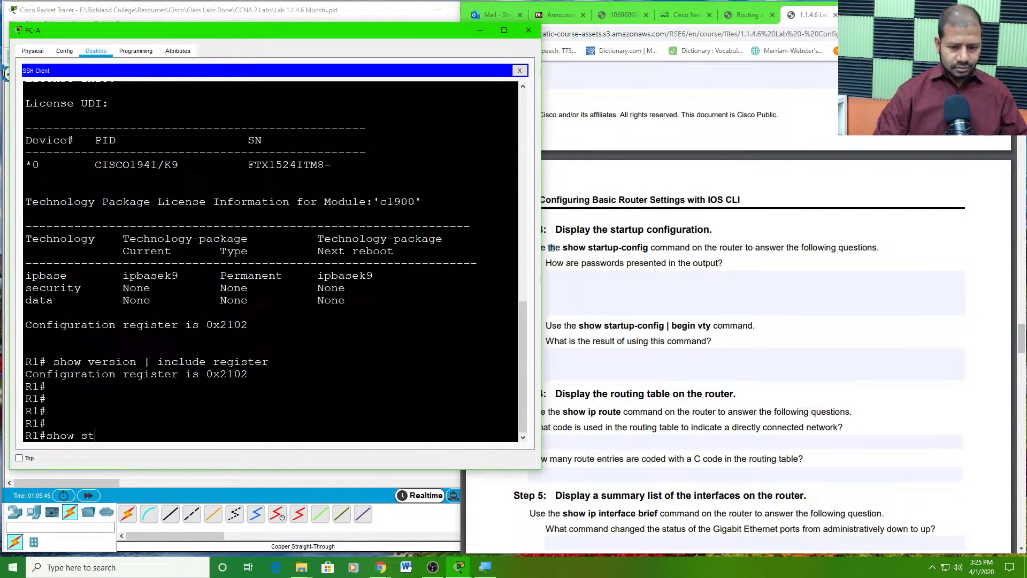
key(Tab)
text(ar)
key(Tab)
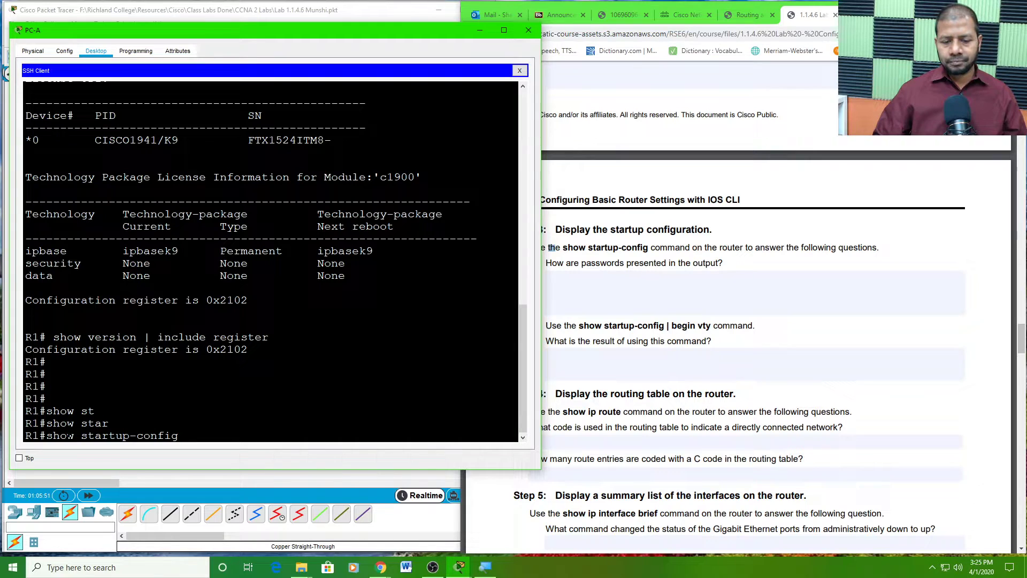
key(Return)
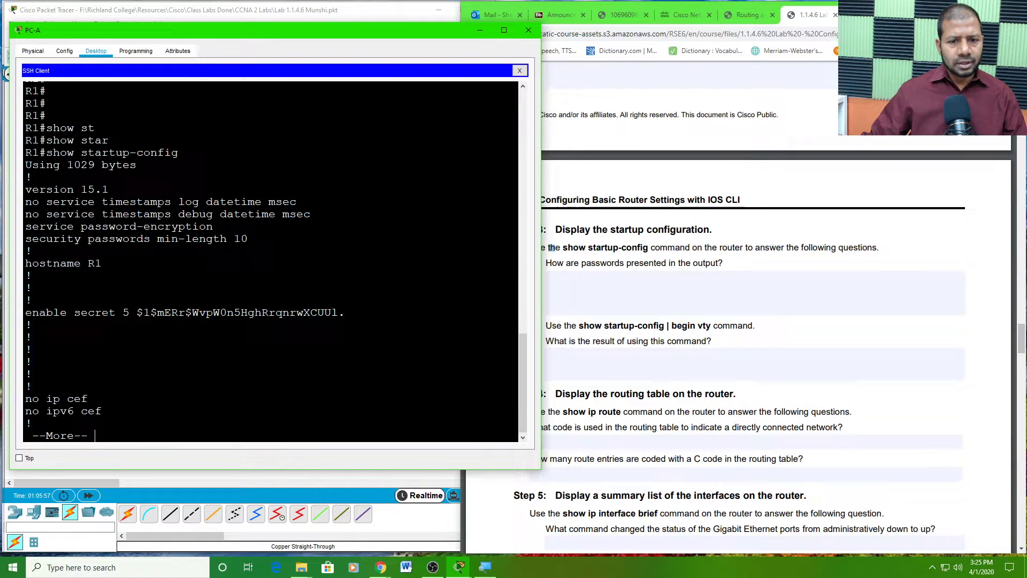
key(space)
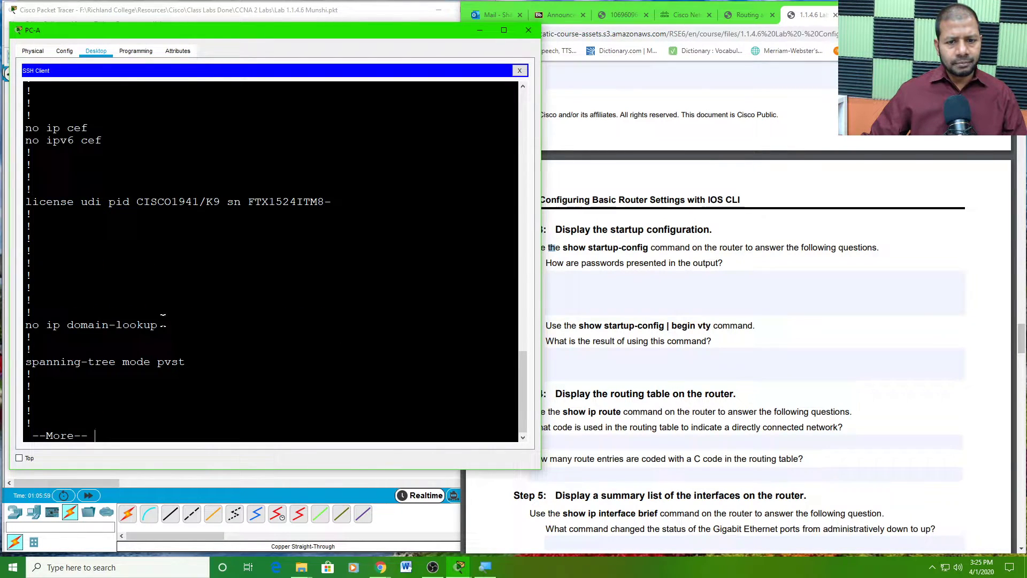
key(space)
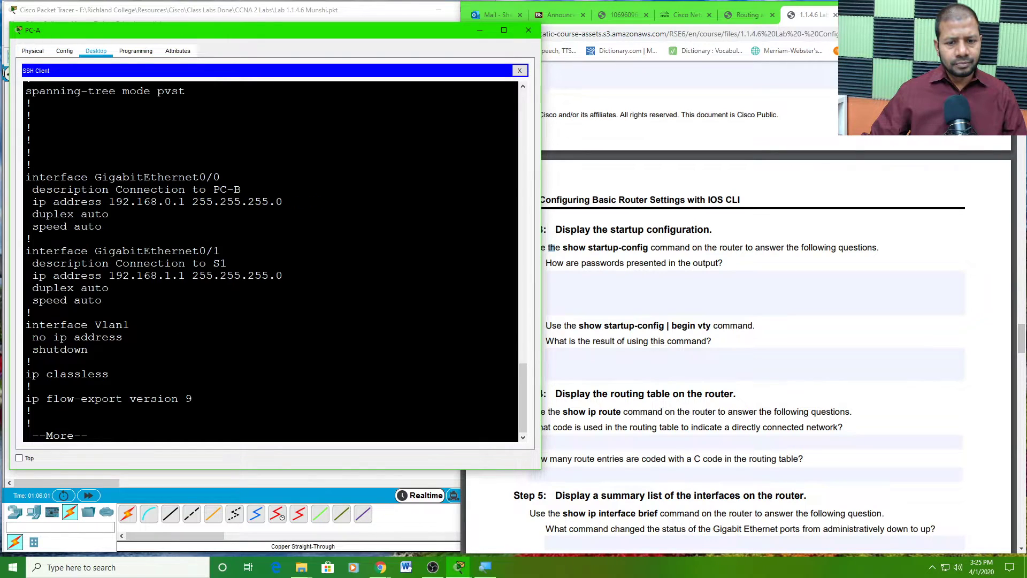
key(space)
key(space)
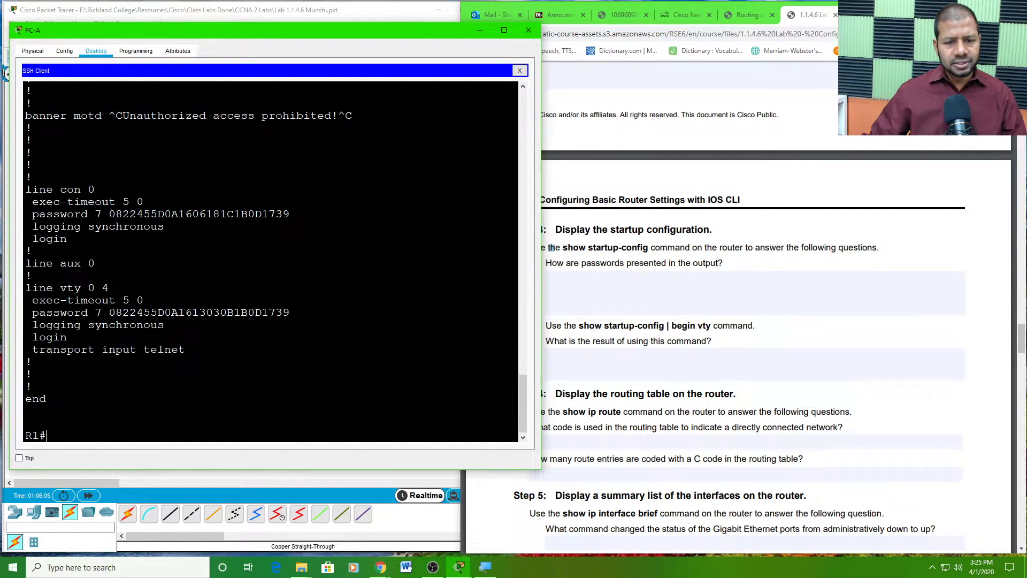
- Highlight the type 7 encrypted console and line vty 0 4 passwords in the output
scroll(270, 262, up, 4)
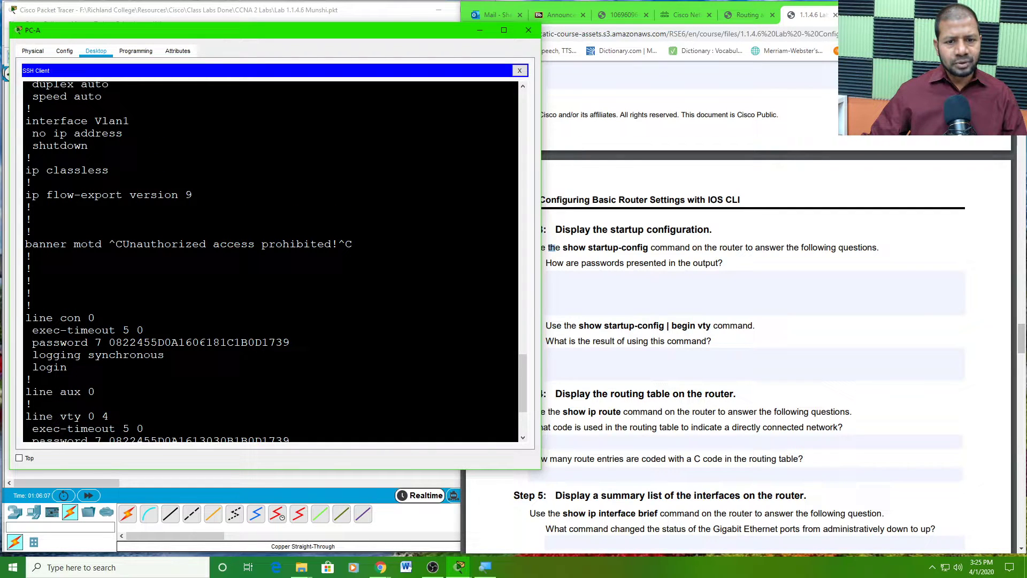
scroll(270, 262, down, 1)
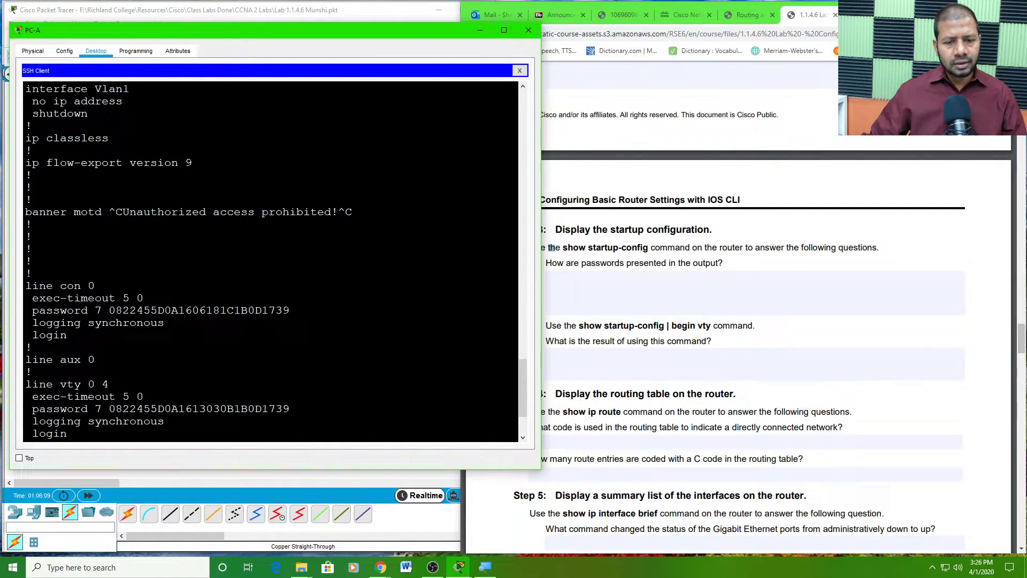
scroll(176, 337, down, 1)
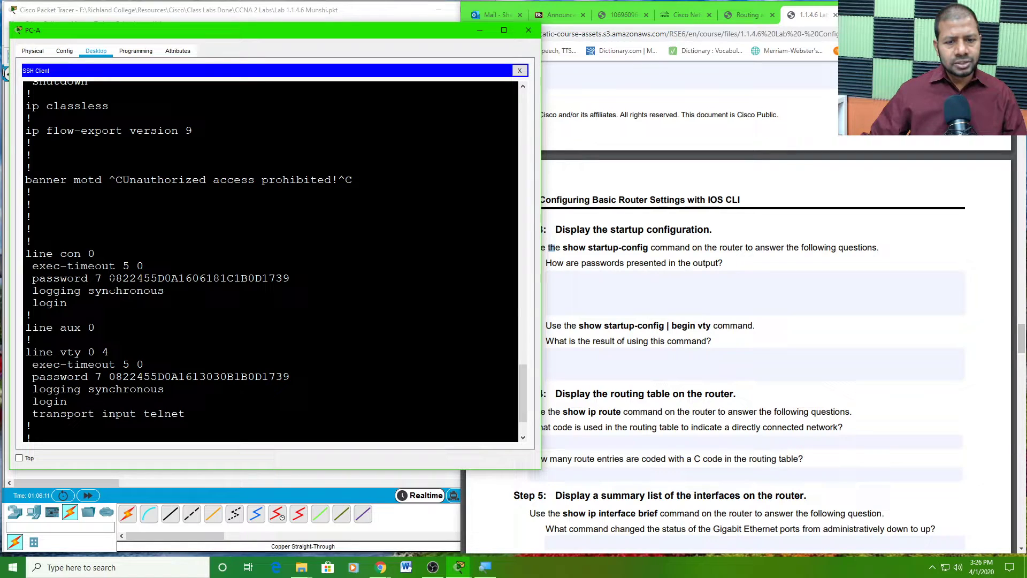
drag(96, 277, 290, 278)
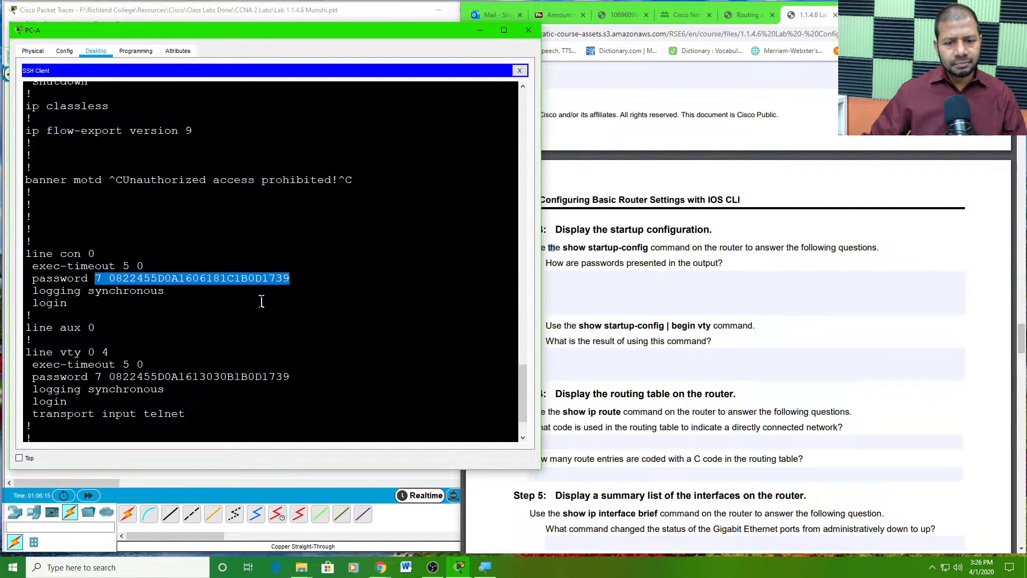
drag(109, 352, 26, 353)
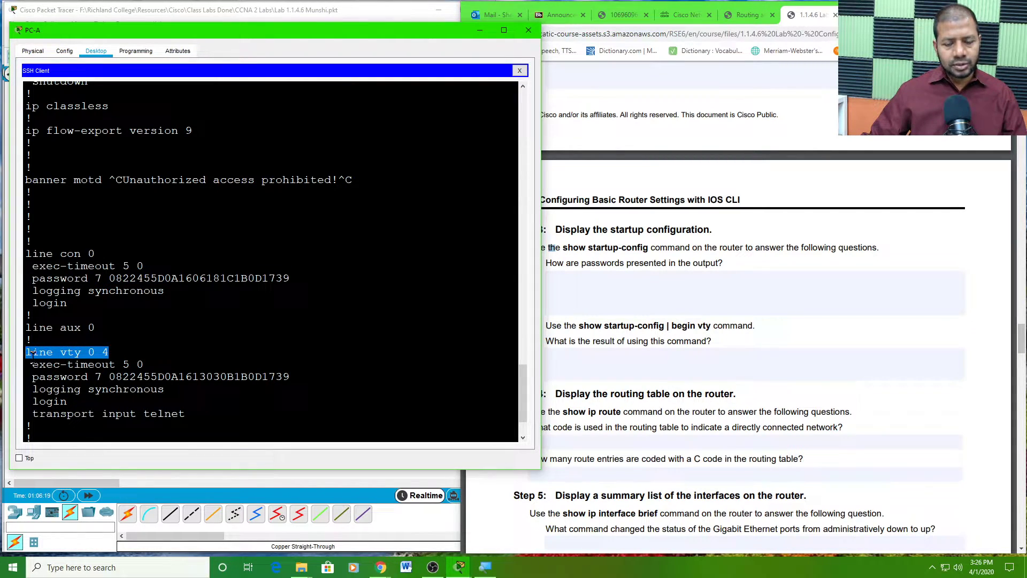
drag(109, 376, 290, 376)
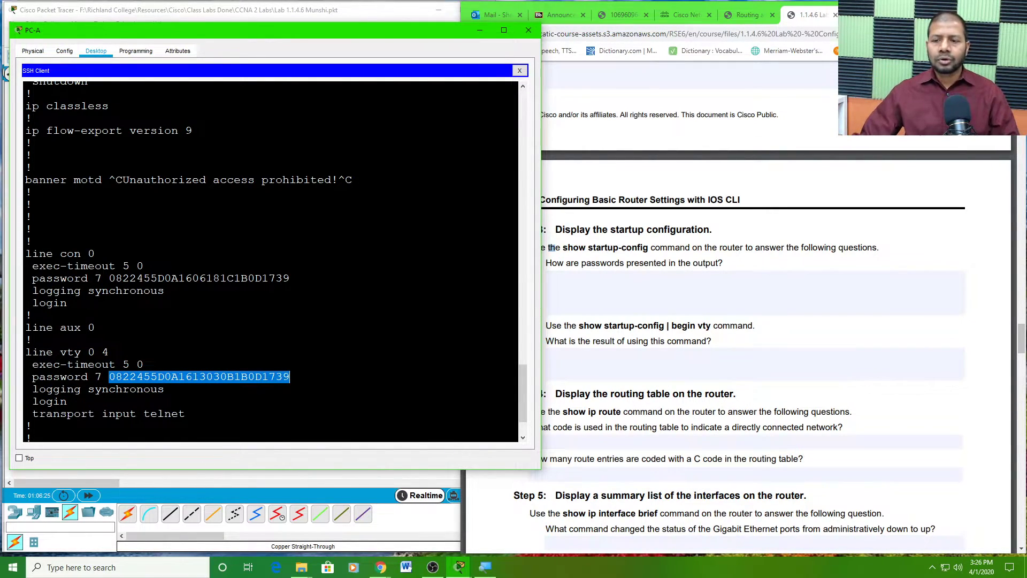
- Enter 'Passwords are encrypted' as the answer to how passwords are presented in the output
click(607, 294)
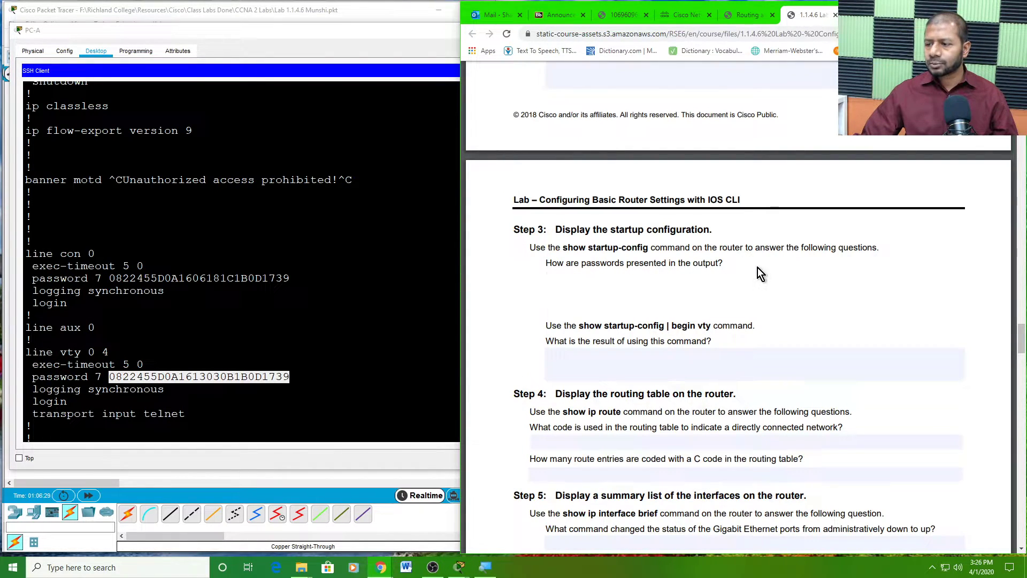
text(Passwords)
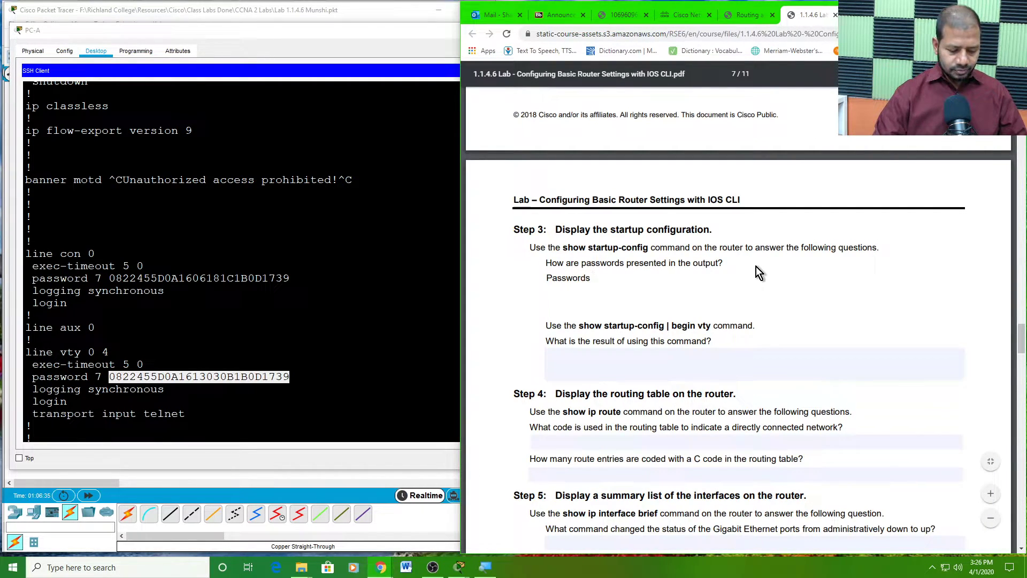
text( are)
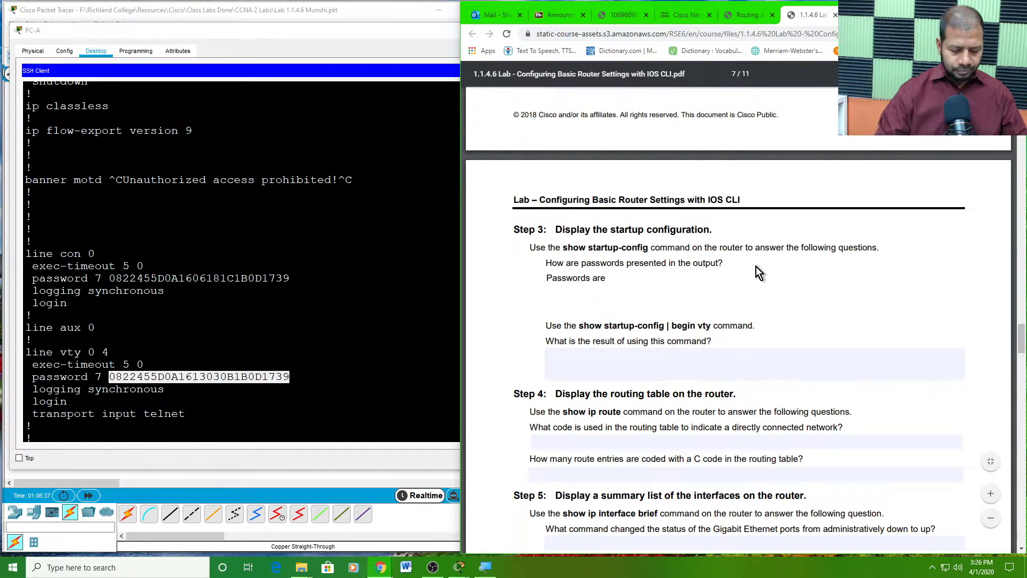
text( encryp)
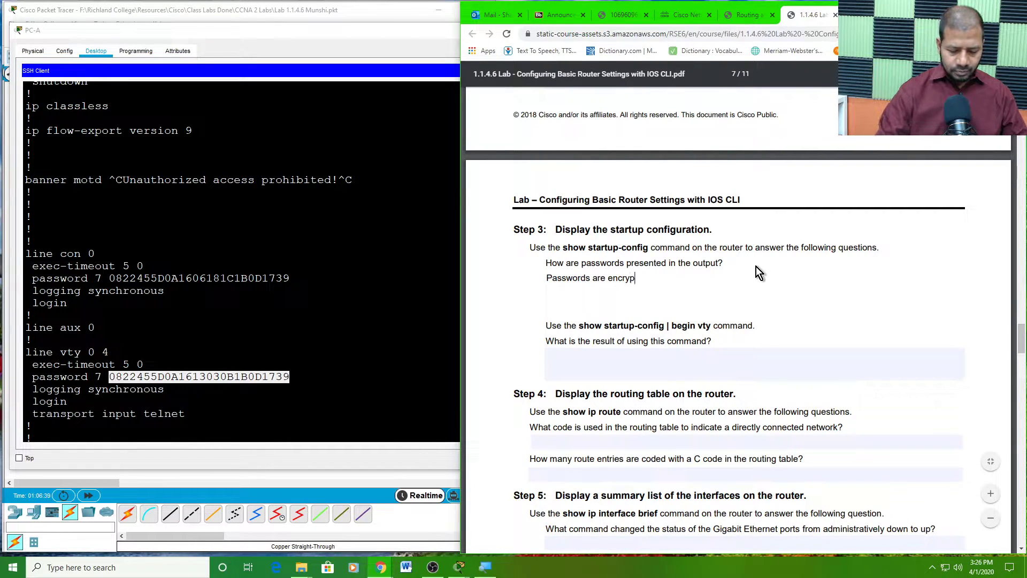
text(ted)
click(588, 358)
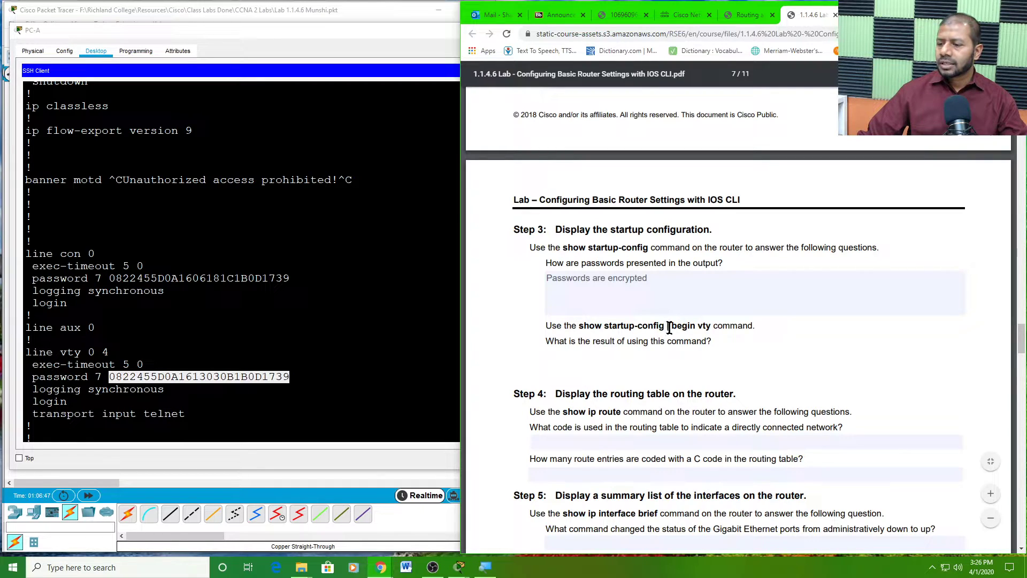
- Highlight 'begin vty' in the lab PDF and the 'vty 0 4' text in R1's configuration
drag(670, 325, 710, 331)
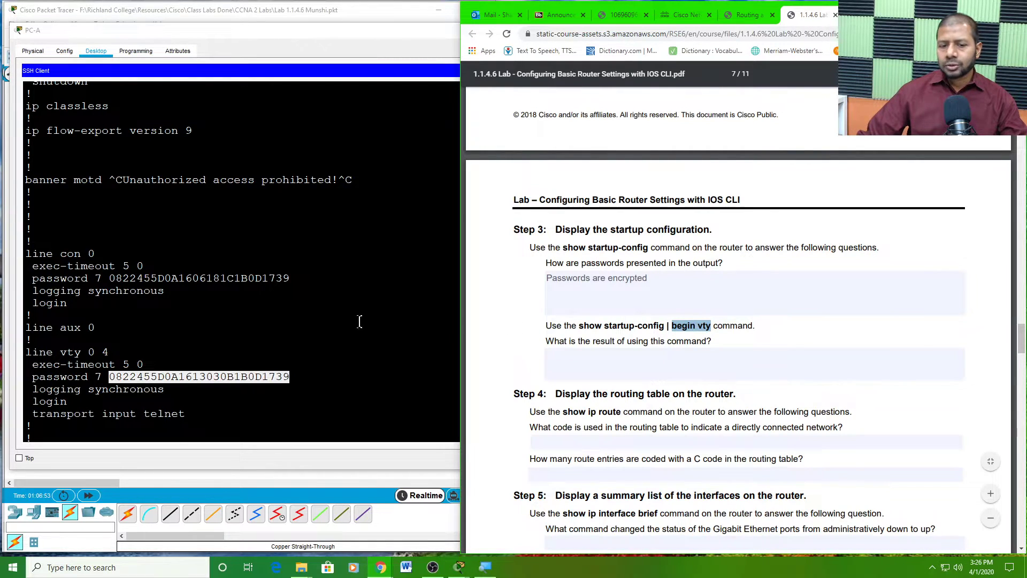
scroll(342, 327, up, 10)
scroll(241, 261, up, 2)
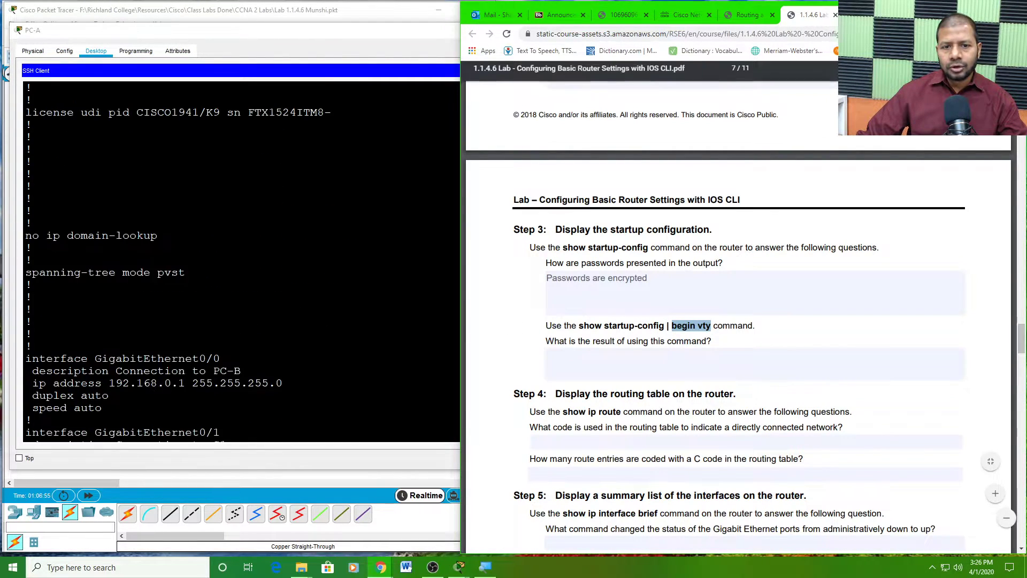
scroll(240, 261, down, 6)
scroll(241, 261, down, 7)
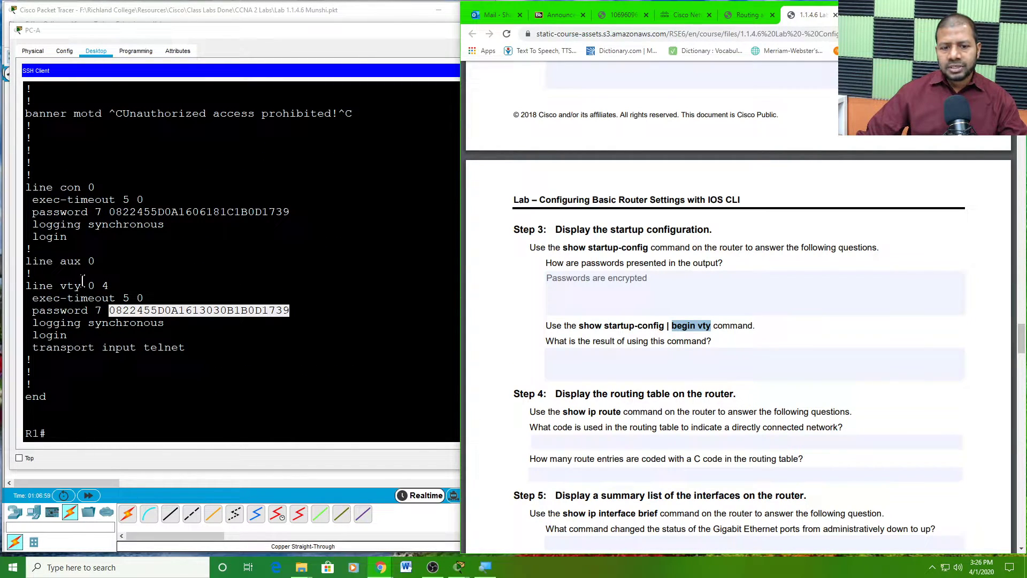
drag(54, 286, 109, 286)
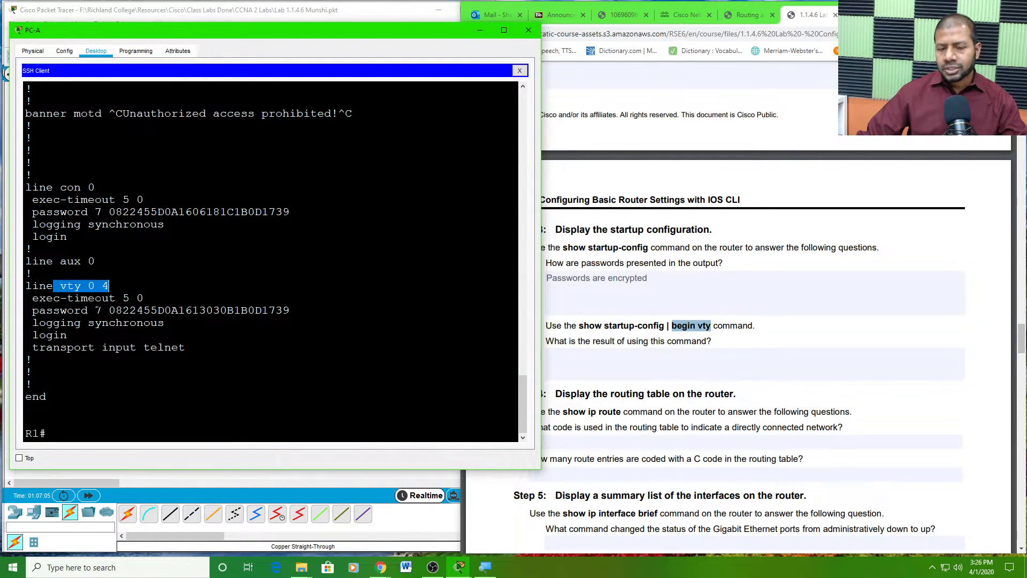
click(89, 285)
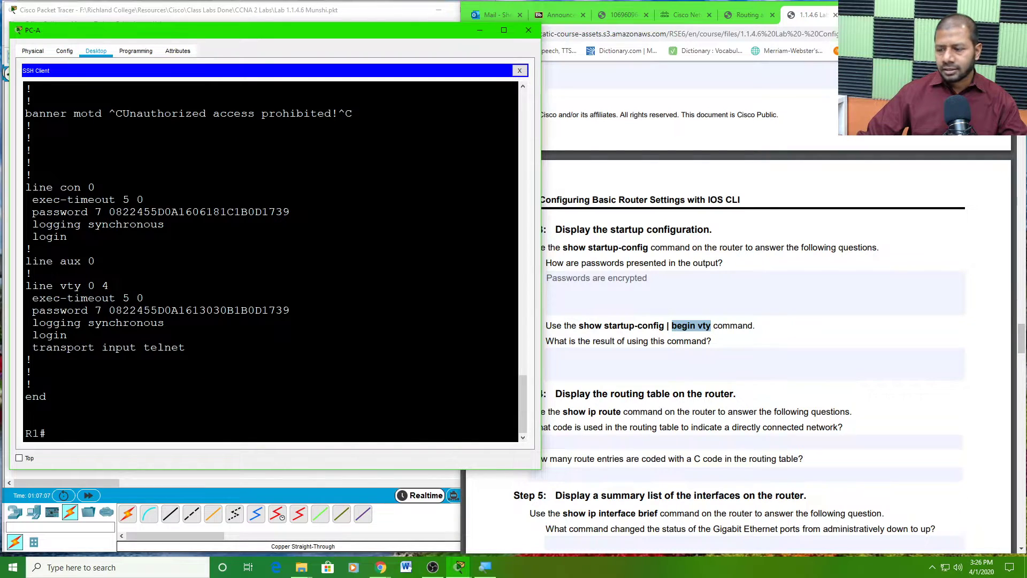
- Copy 'show startup-config | begin vty' from the PDF and paste it at the R1# prompt
click(629, 331)
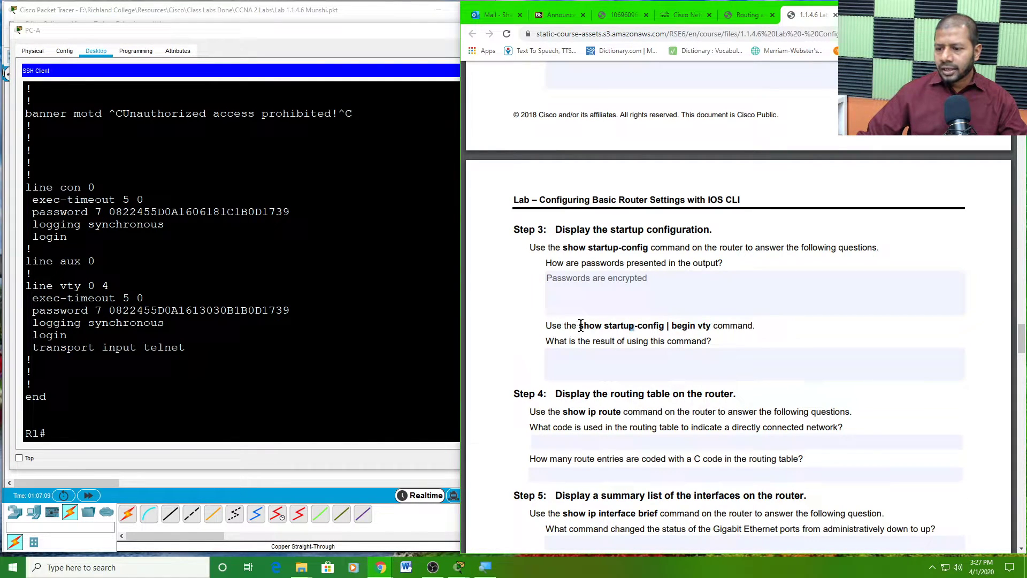
drag(579, 325, 710, 327)
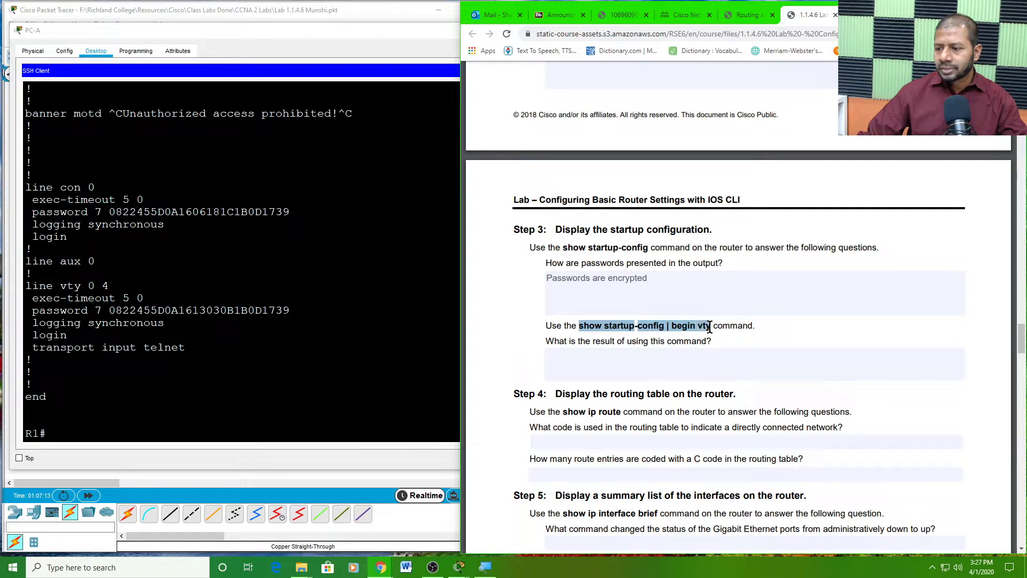
right_click(689, 328)
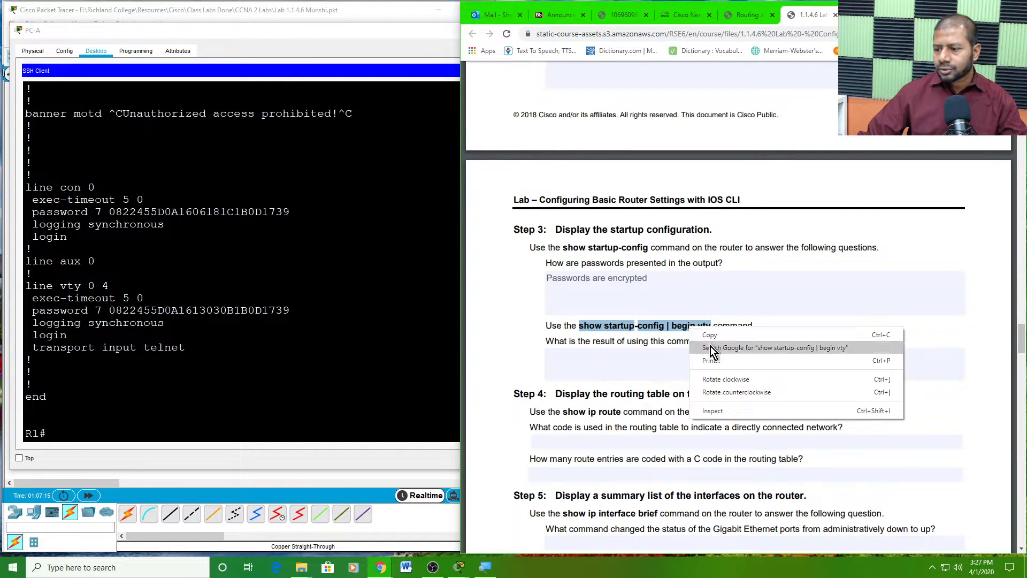
click(713, 335)
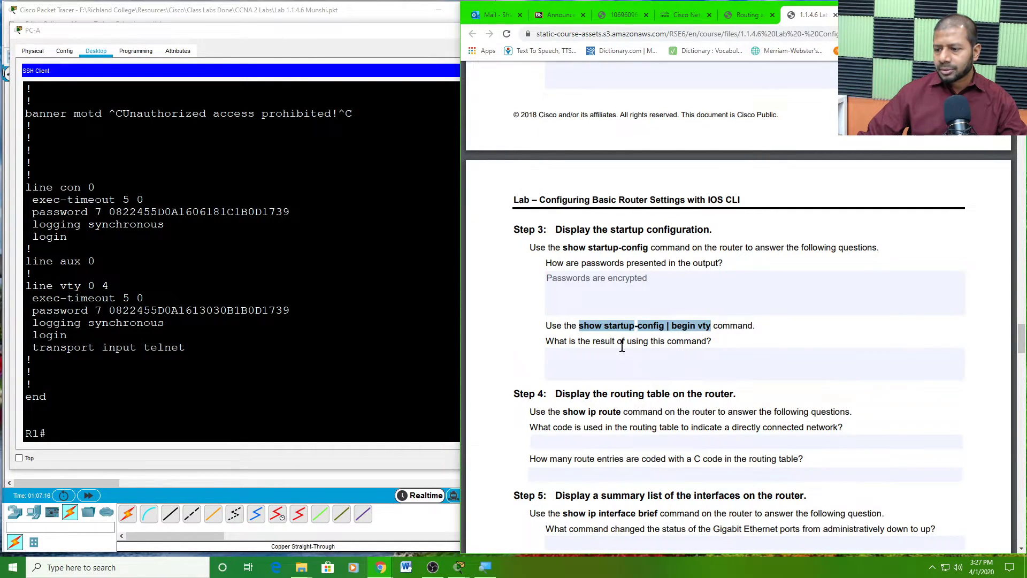
click(73, 427)
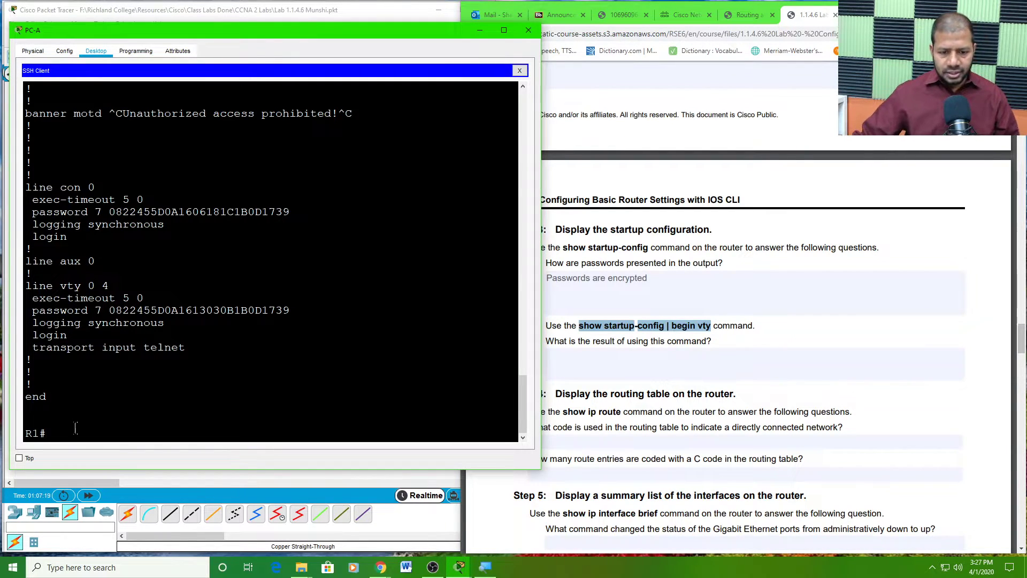
right_click(91, 436)
click(111, 449)
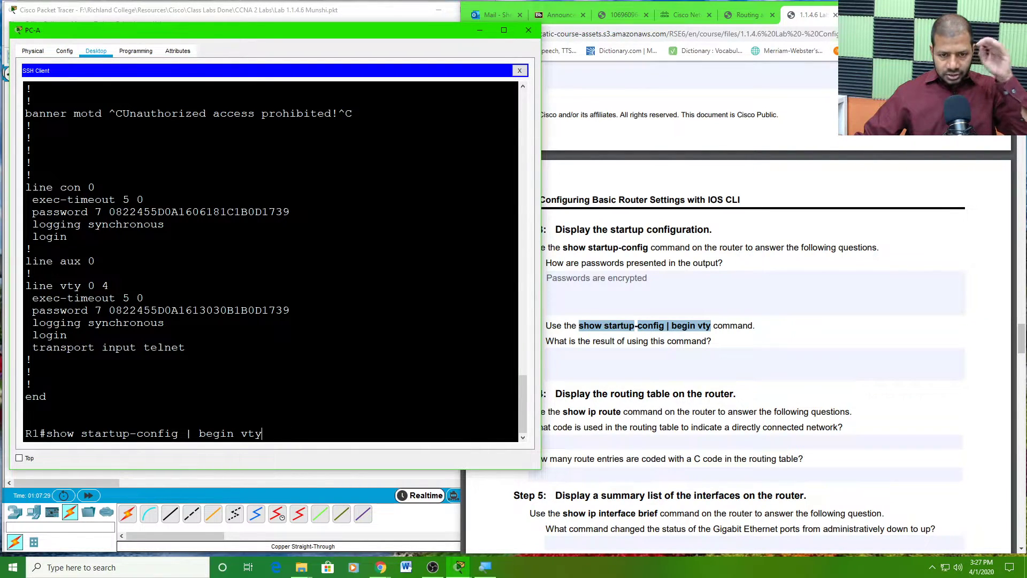
- Run show startup-config | begin vty on R1, then recall it and retype the 'begin' filter
key(Return)
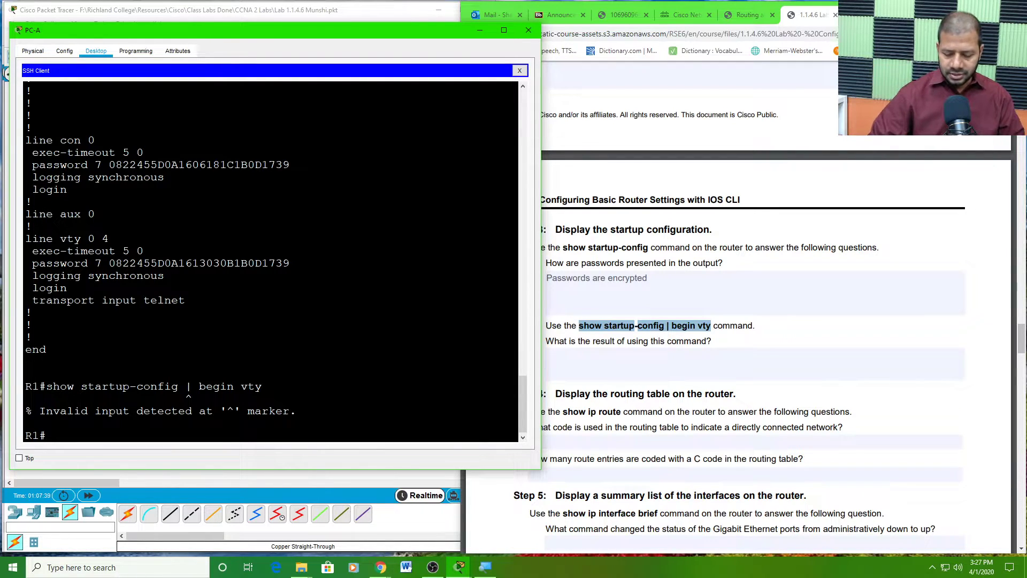
key(Up)
key(BackSpace)
key(BackSpace)
key(BackSpace)
key(BackSpace)
key(BackSpace)
key(BackSpace)
key(BackSpace)
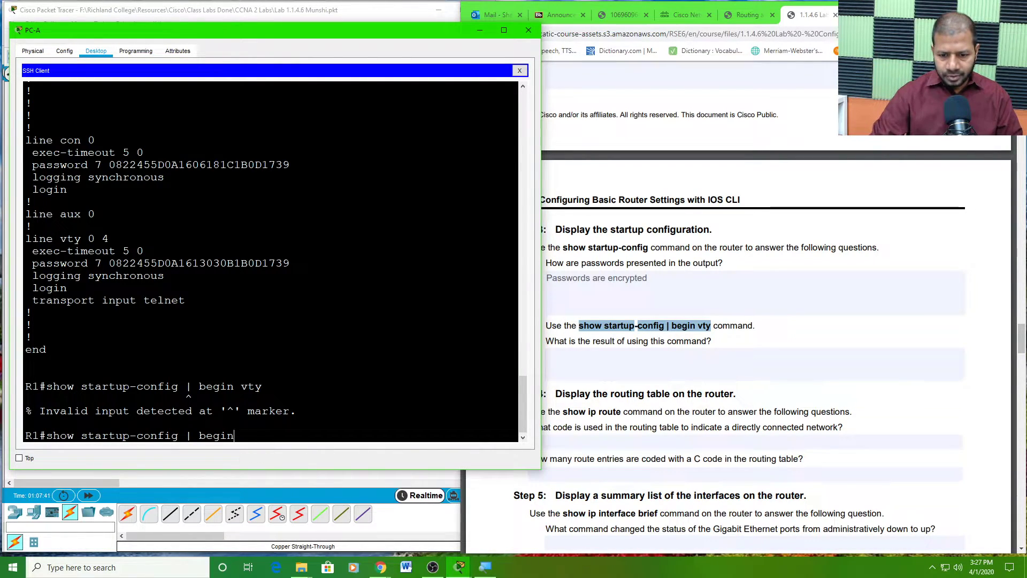
key(BackSpace)
key(BackSpace)
key(BackSpace)
key(BackSpace)
key(BackSpace)
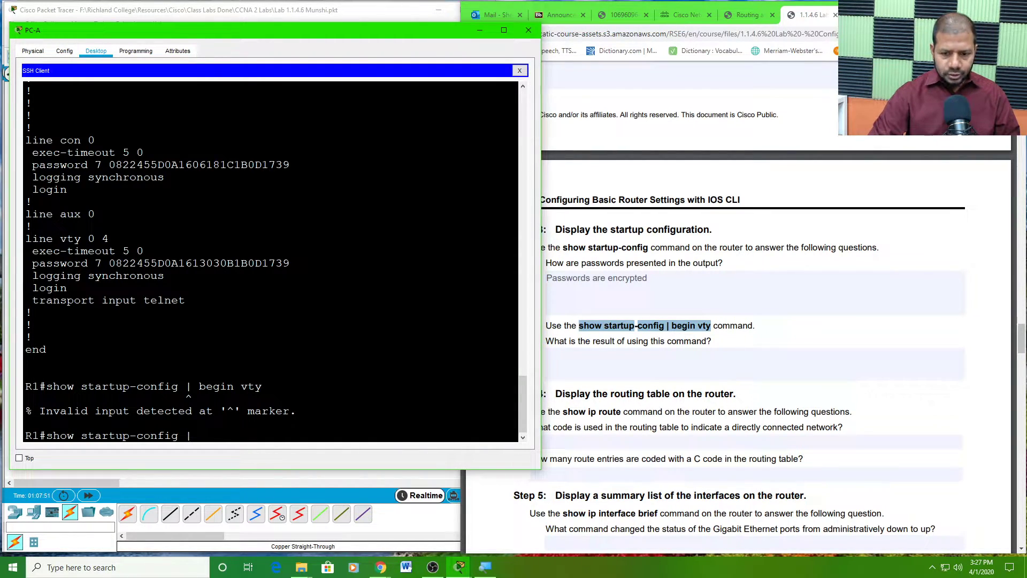
text(egin vty)
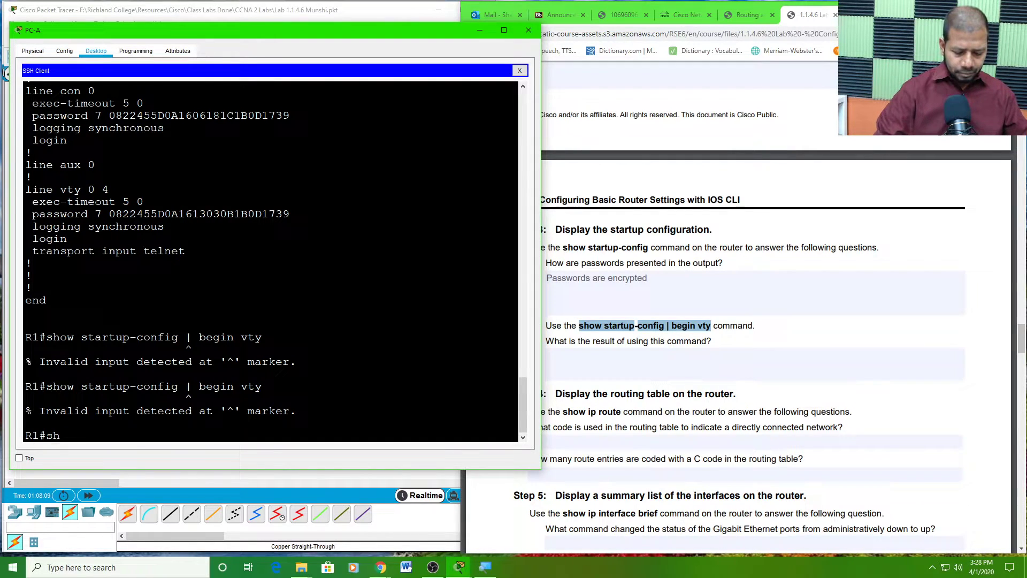
- Retype show startup-config | begin vty, using Tab completion, and run it again
text(start)
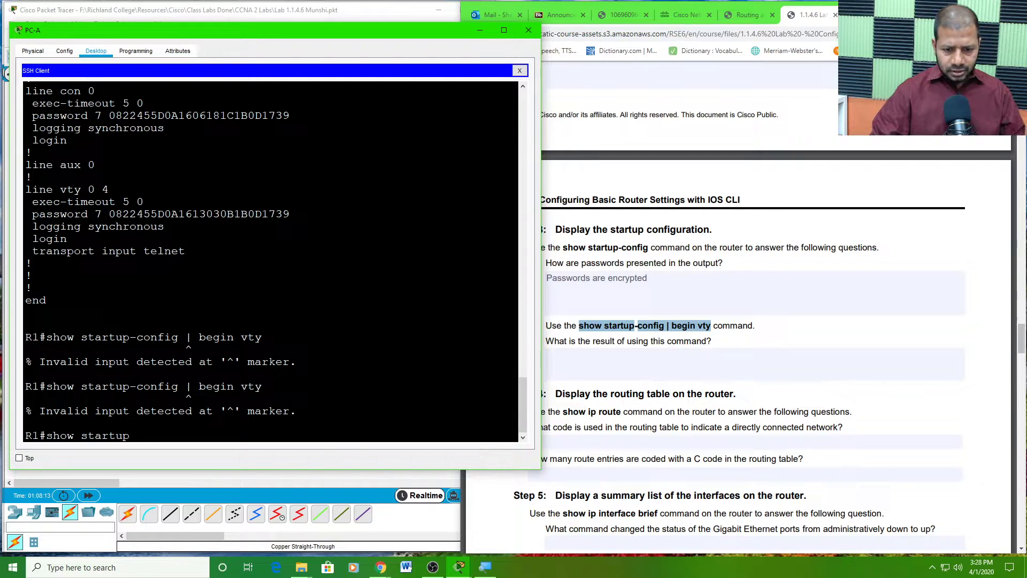
text(up)
key(Tab)
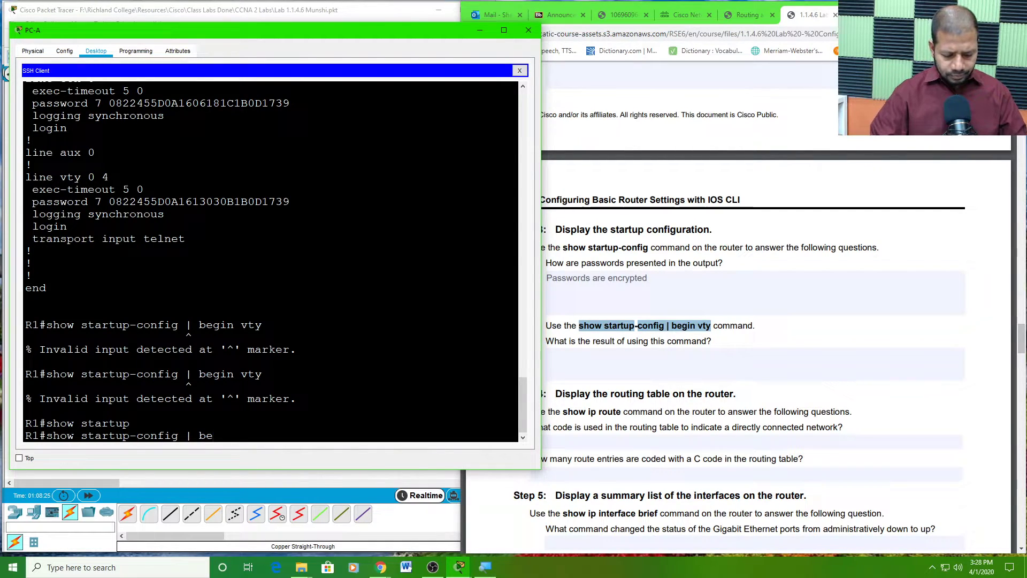
text(nvty)
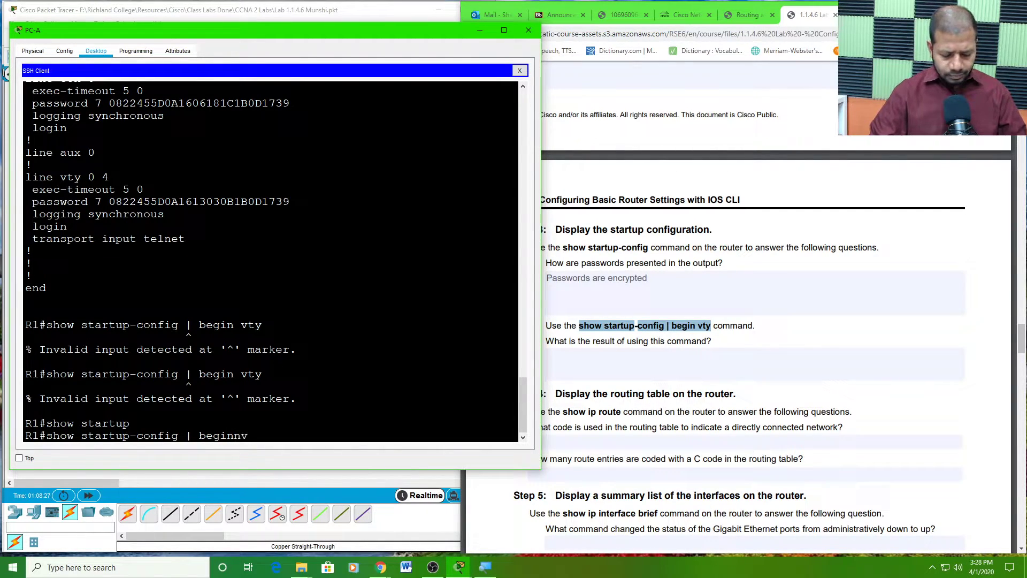
key(BackSpace)
key(BackSpace)
key(BackSpace)
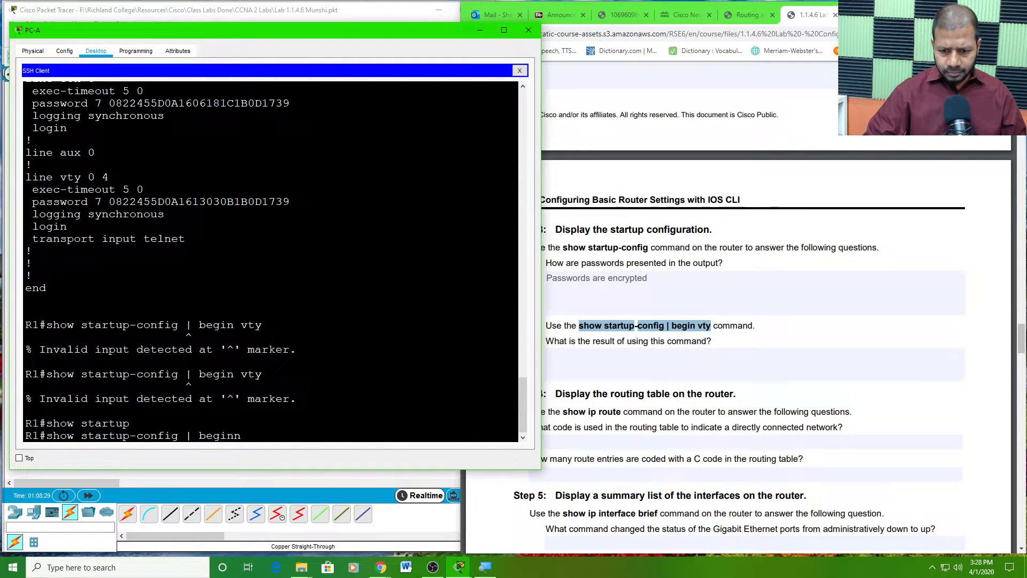
text(vty)
key(Return)
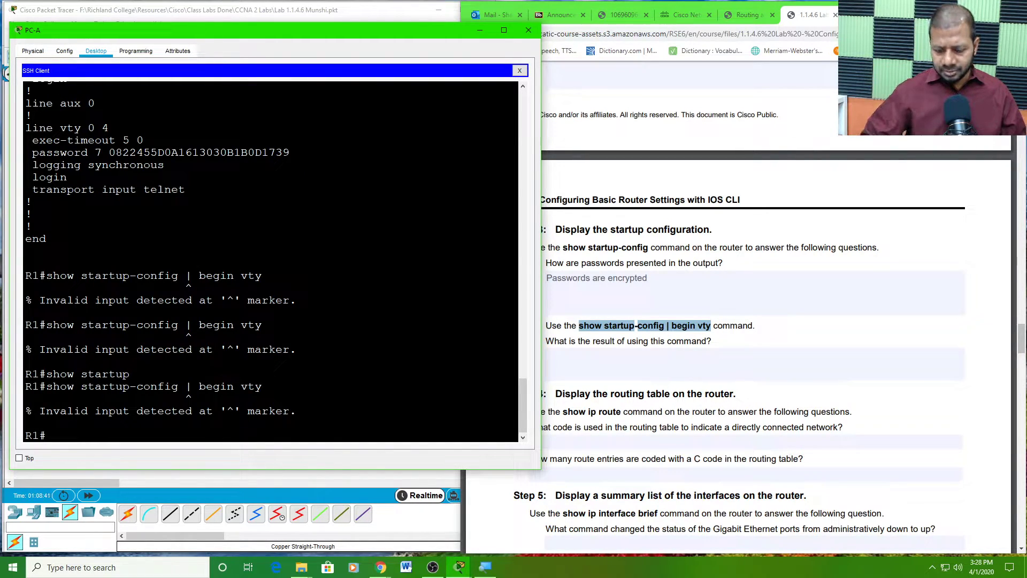
- Recall the command, replace the filter with 'include vty', and run it
key(Up)
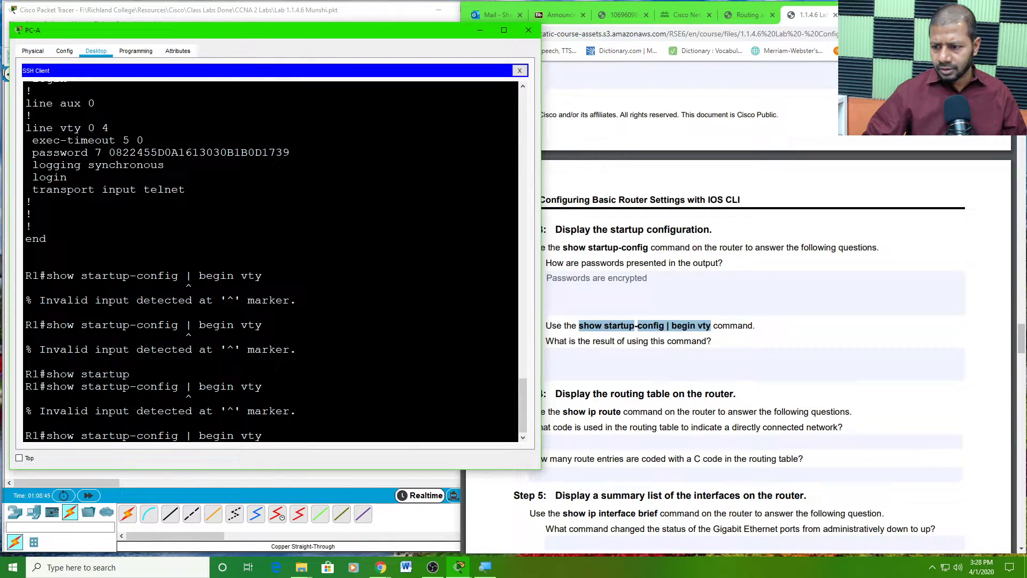
key(BackSpace)
key(BackSpace)
key(BackSpace)
key(BackSpace)
key(BackSpace)
key(BackSpace)
key(BackSpace)
key(BackSpace)
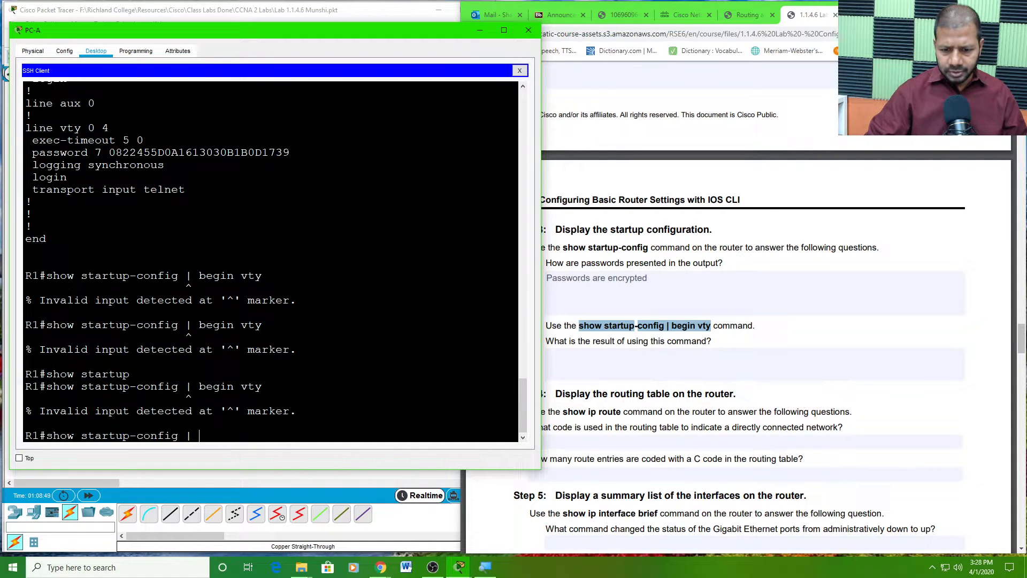
text(inclu)
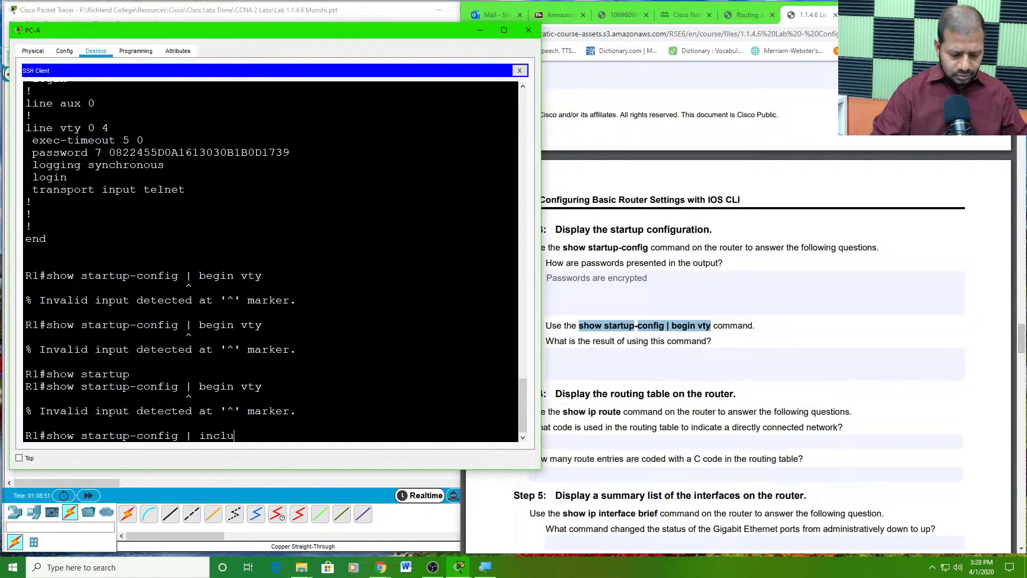
text(de vty)
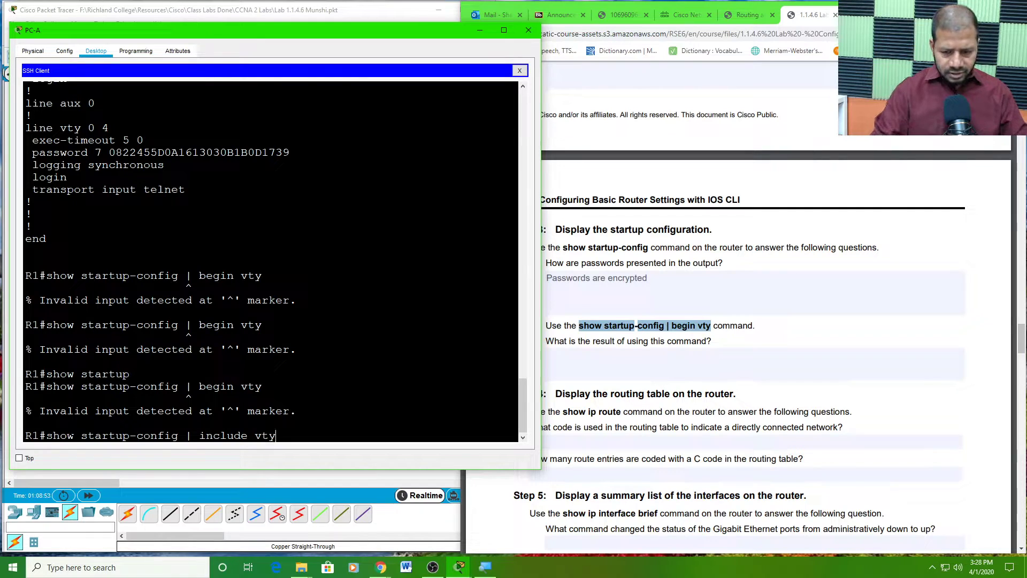
key(Return)
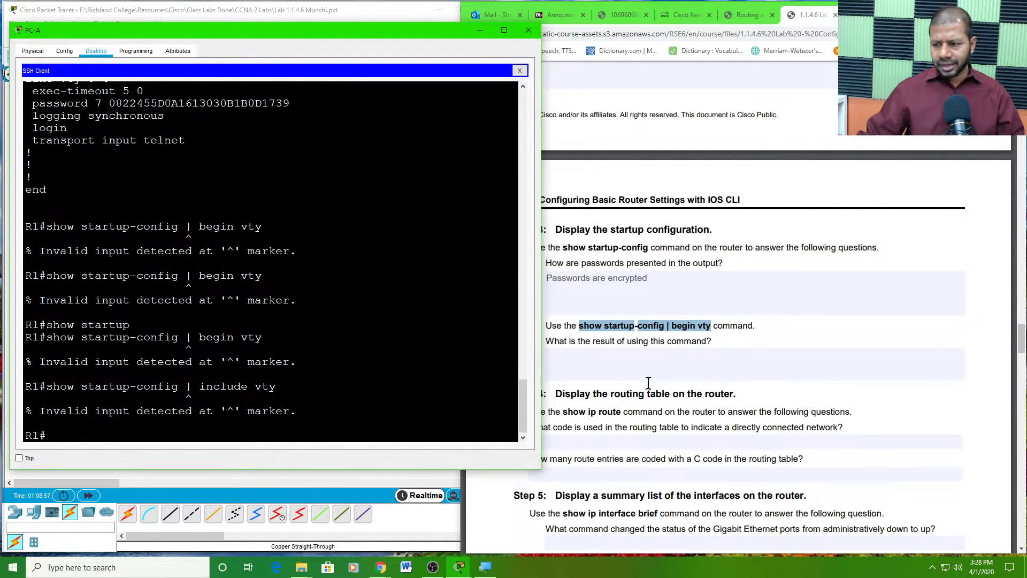
- Bring the lab PDF forward and place the cursor in the answer field for 'What is the result of using this command?'
click(688, 344)
scroll(682, 351, down, 2)
scroll(681, 350, down, 1)
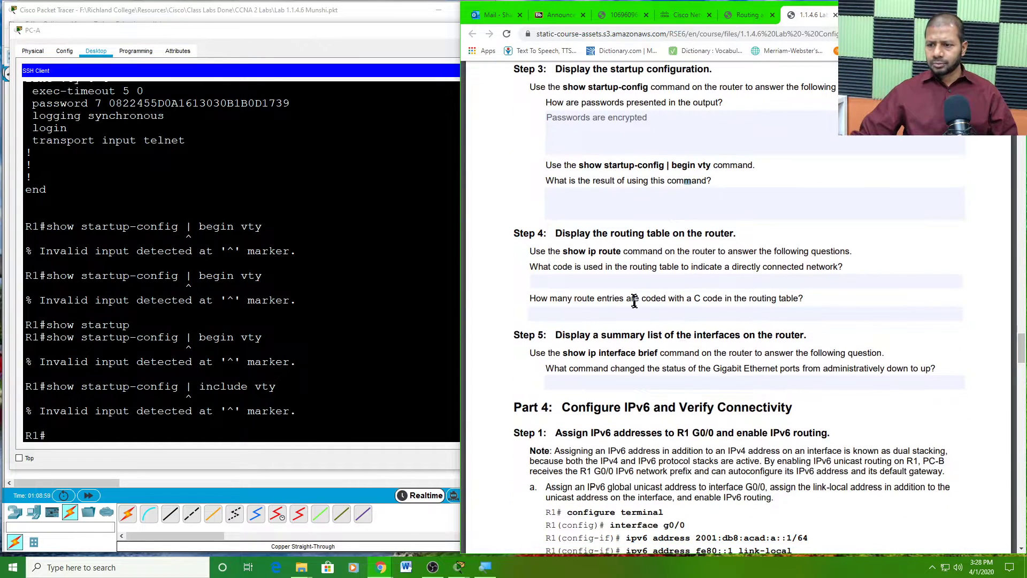
scroll(594, 256, down, 1)
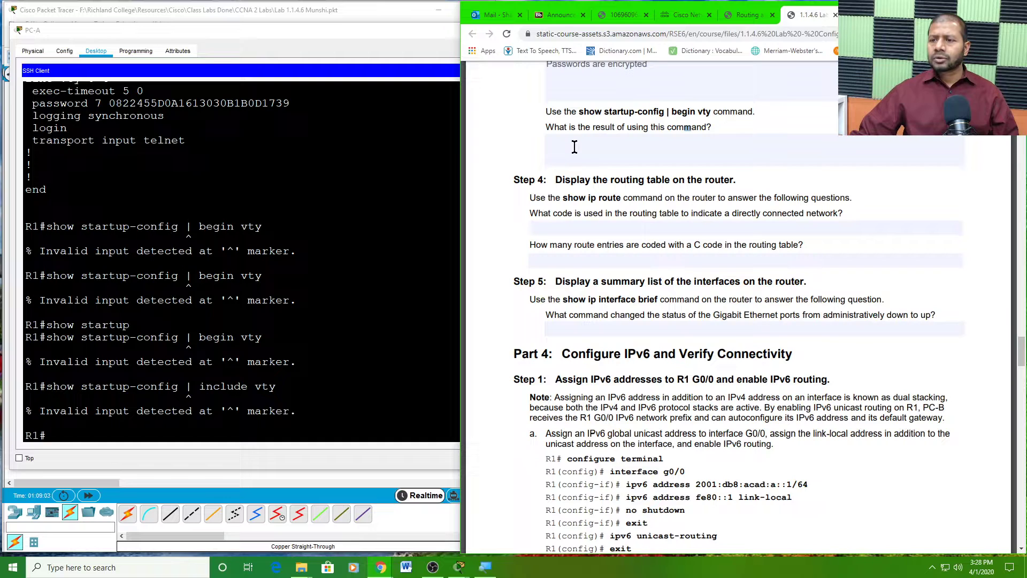
click(606, 150)
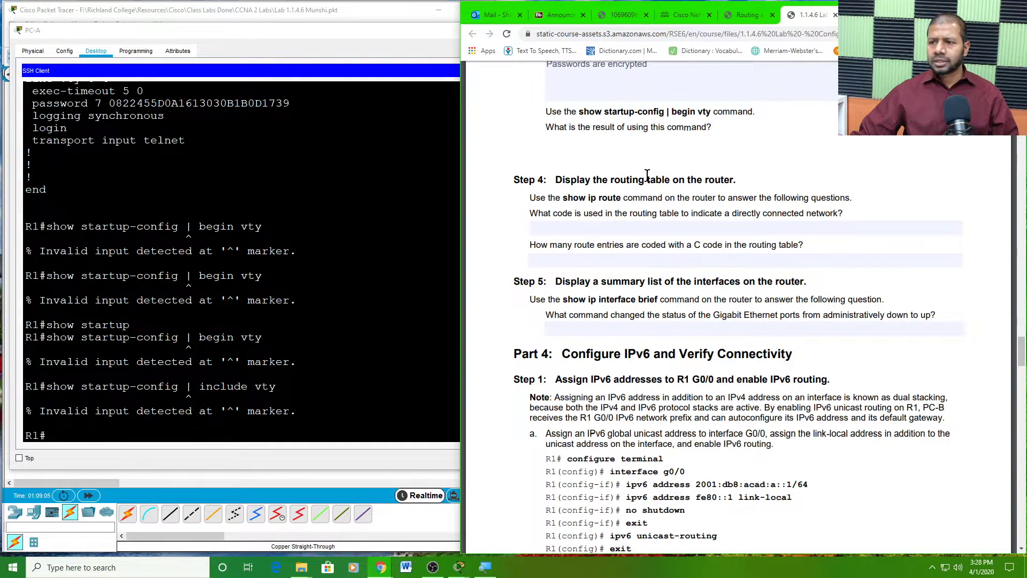
scroll(651, 172, up, 1)
scroll(631, 199, down, 1)
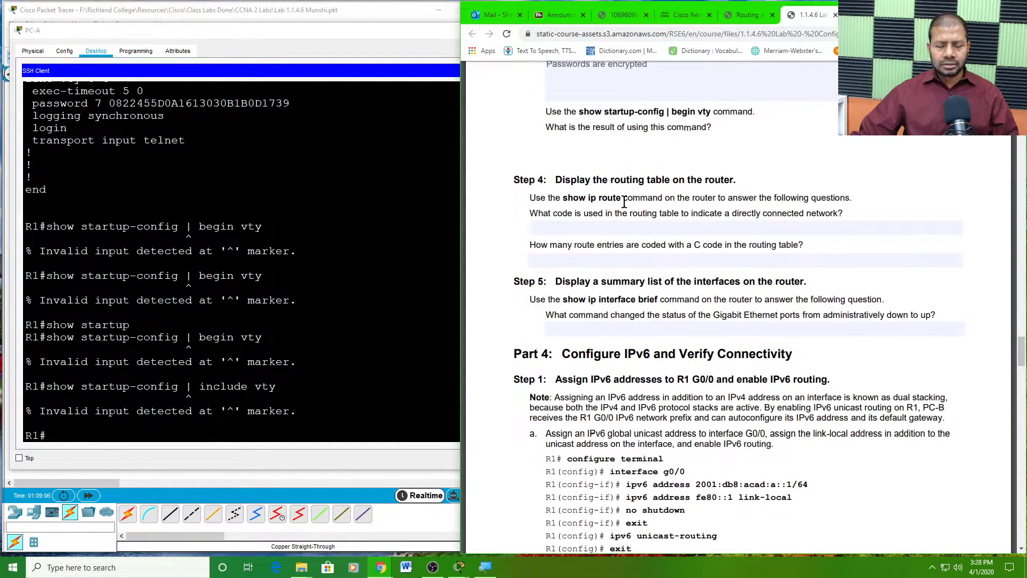
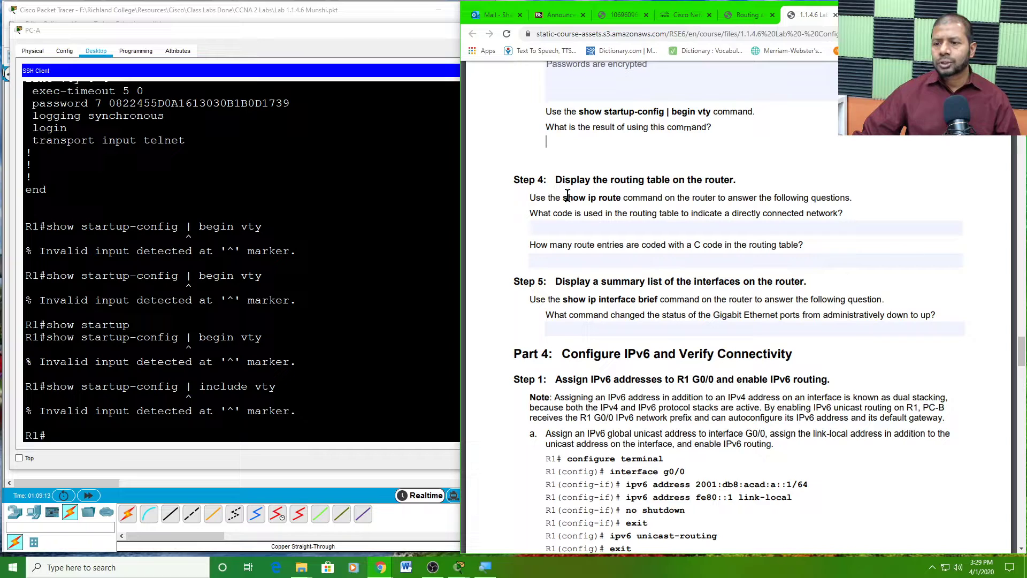
- Select the 'show ip route' command in Step 4 of the lab PDF
drag(566, 198, 619, 203)
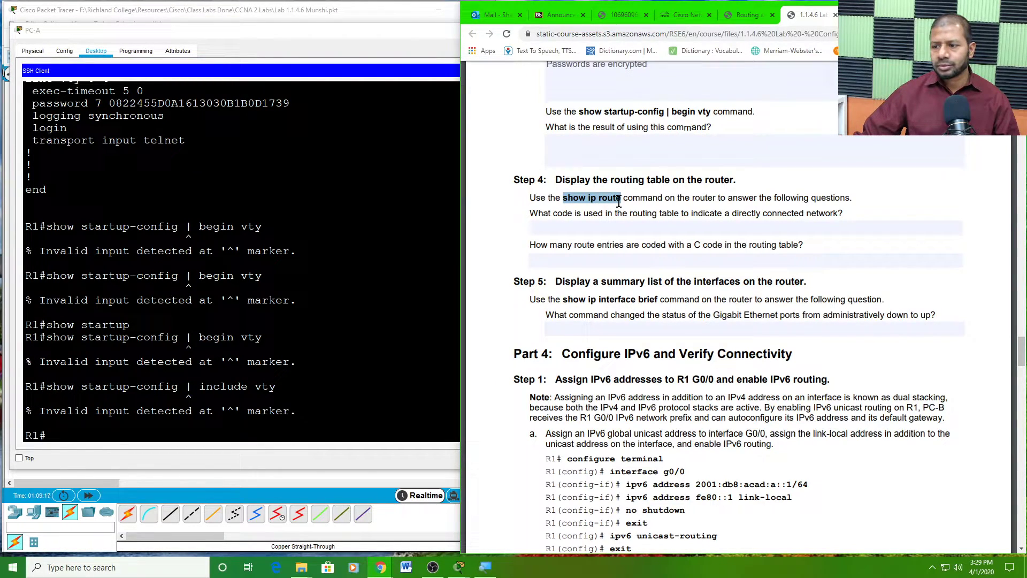
- Run 'show ip route' on R1 from PC-A and highlight the gateway line and route entries
click(54, 430)
text(sho)
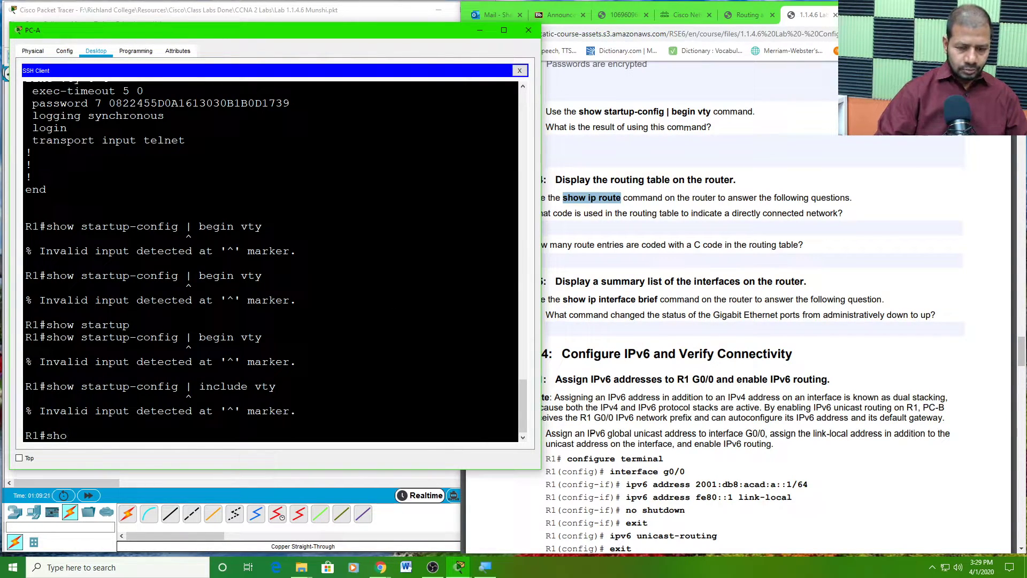
text(w ip)
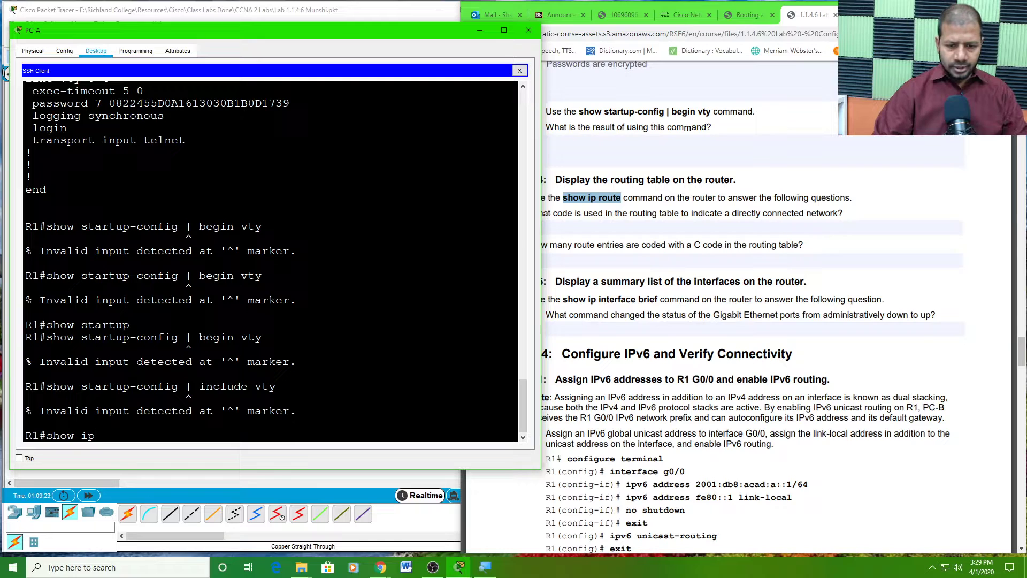
text( route)
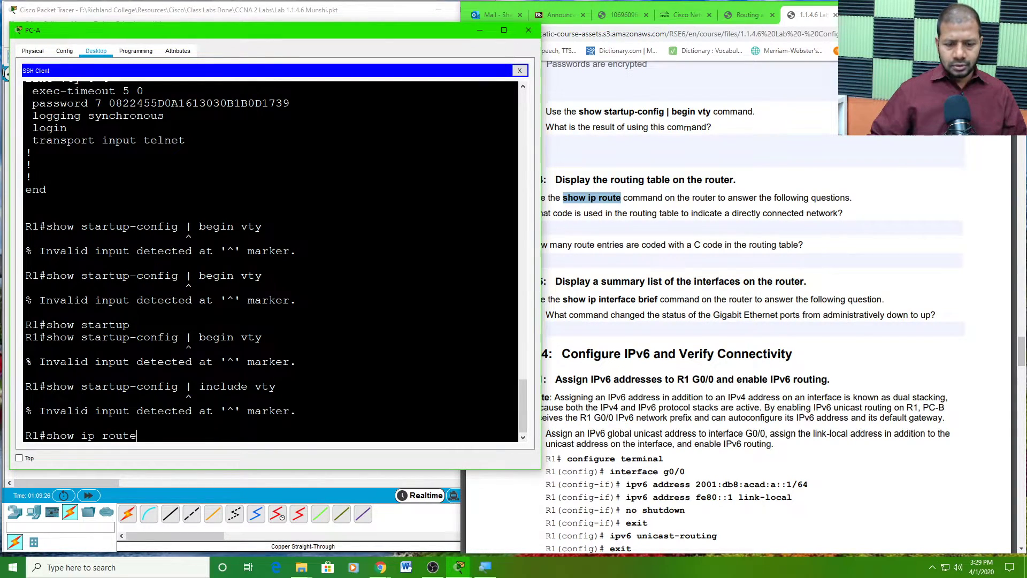
key(Return)
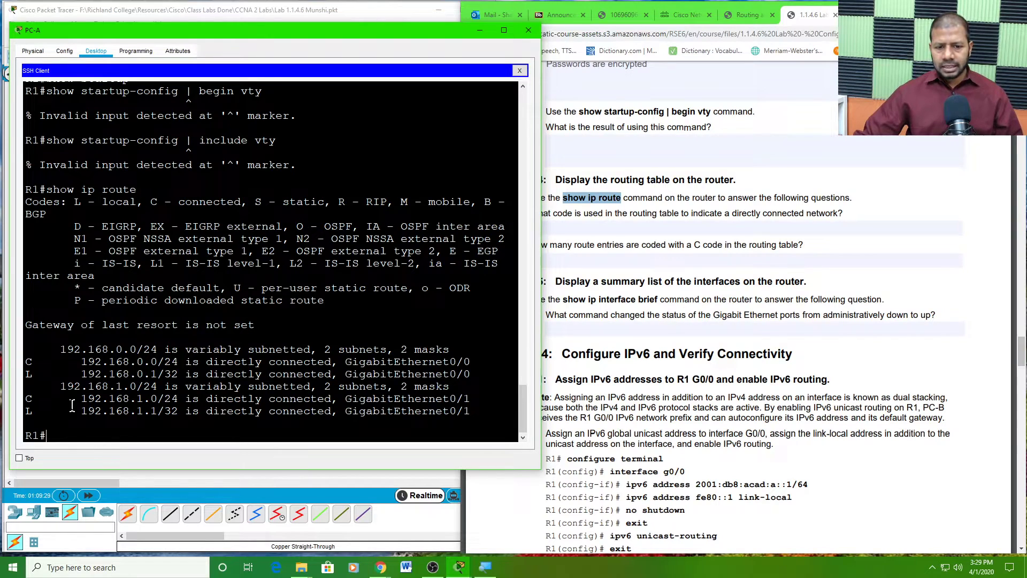
drag(61, 349, 470, 411)
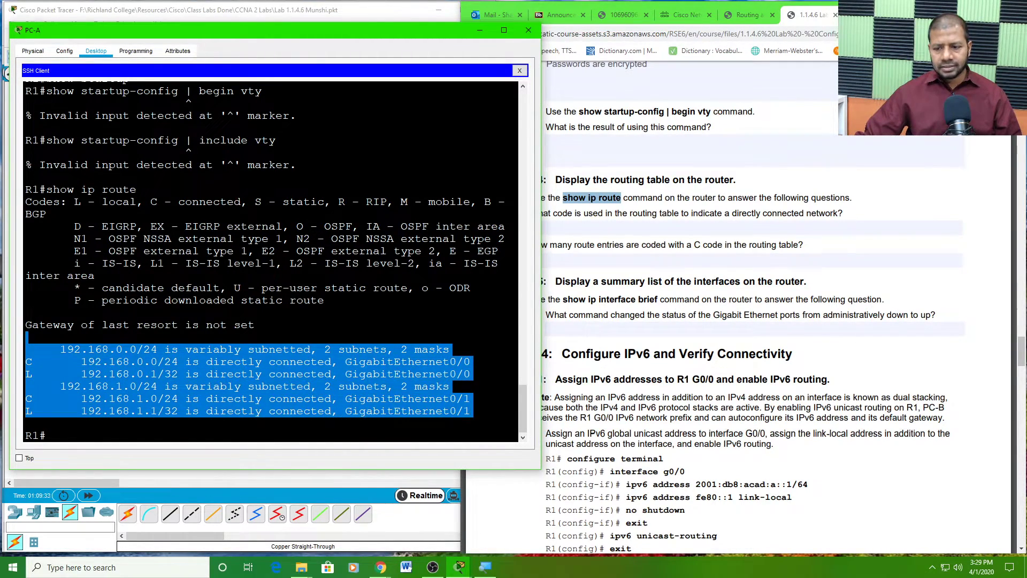
click(178, 324)
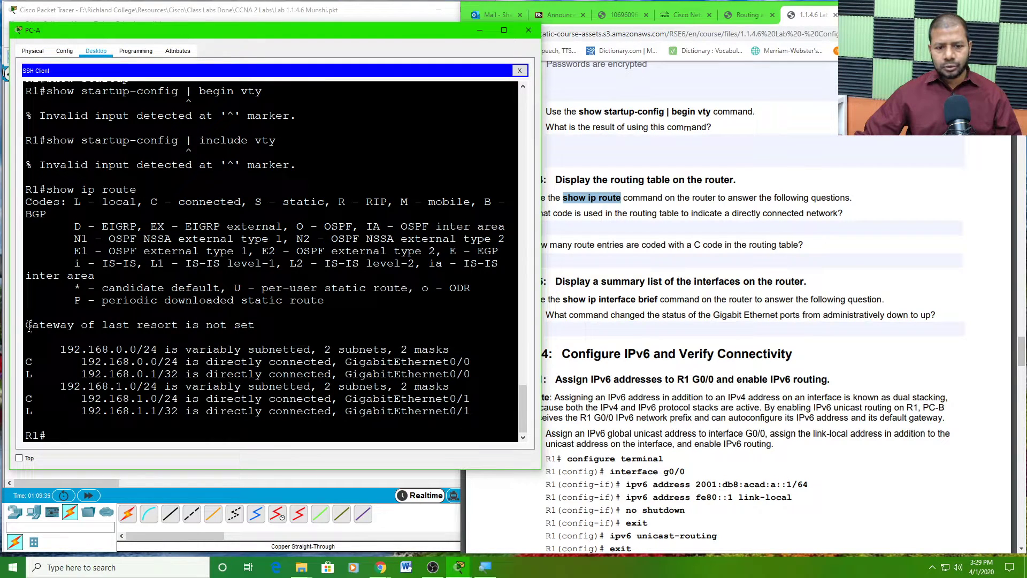
drag(24, 324, 472, 411)
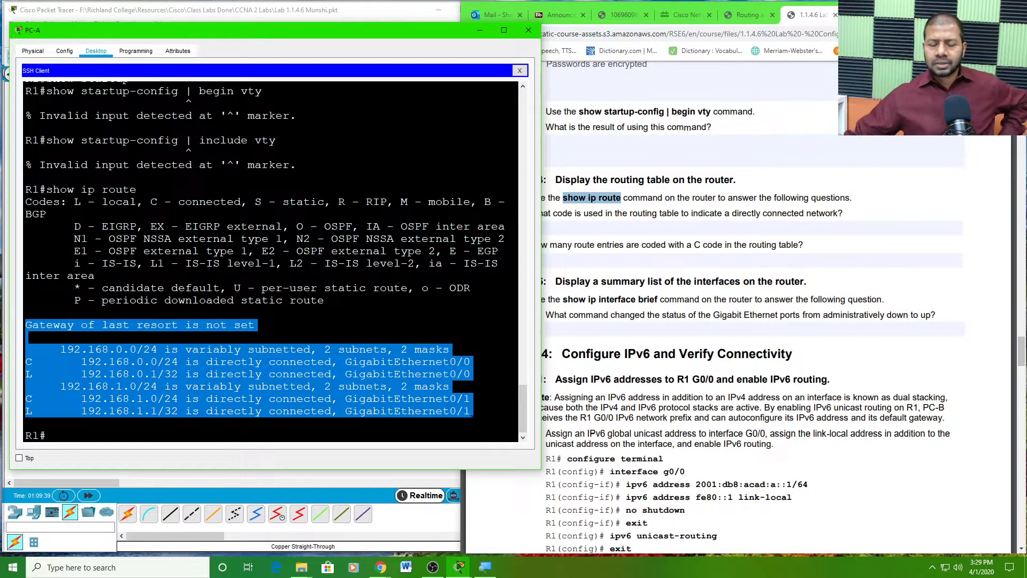
- Match the directly-connected code question to the C route 192.168.0.0/24 and the L code
click(732, 302)
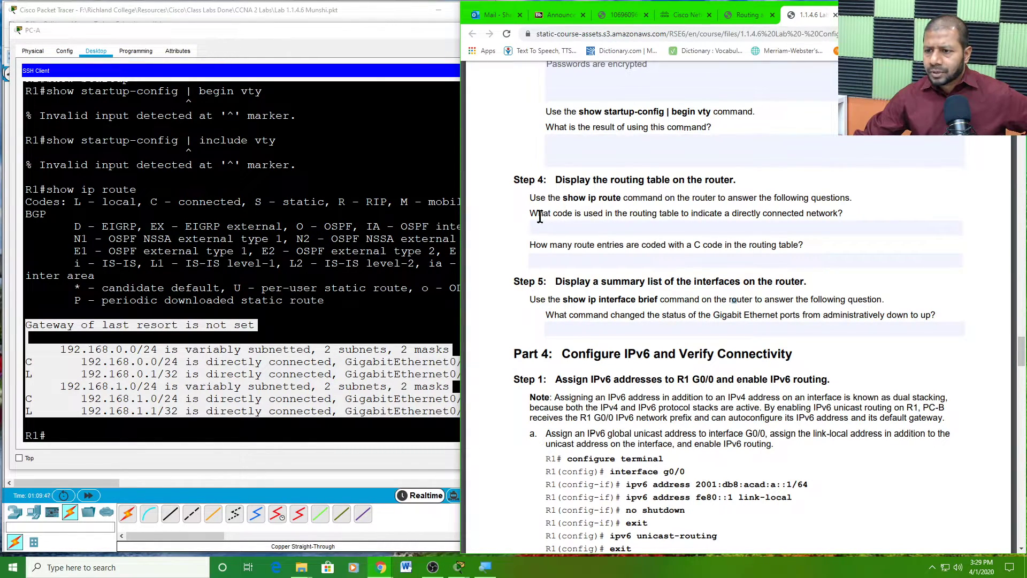
drag(529, 214, 851, 213)
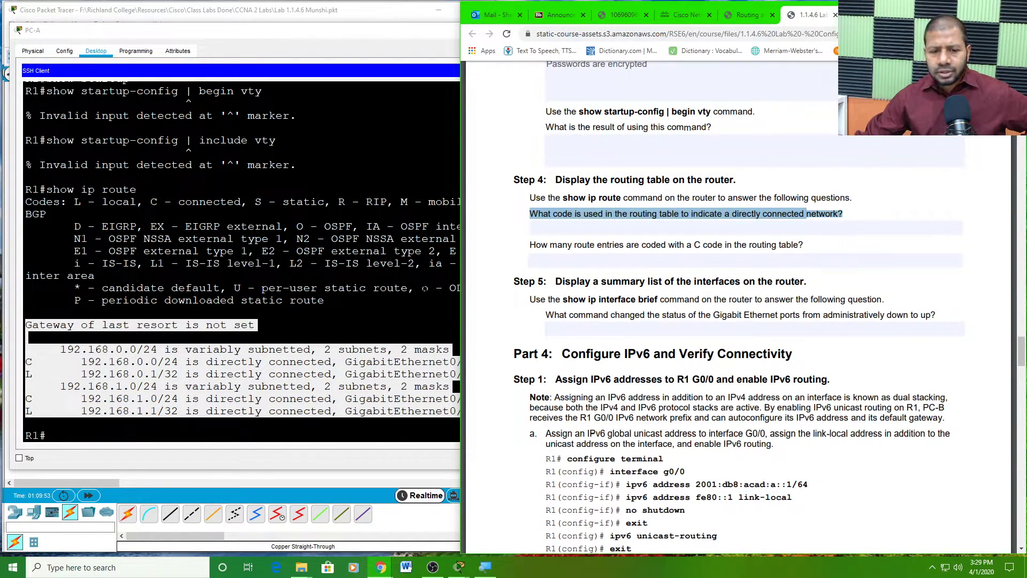
click(114, 374)
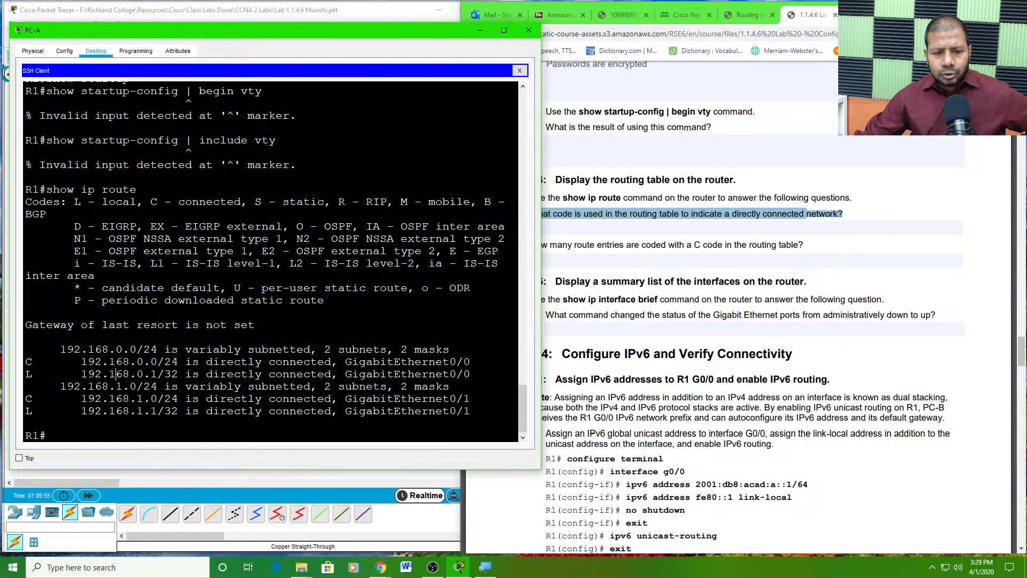
drag(26, 361, 337, 362)
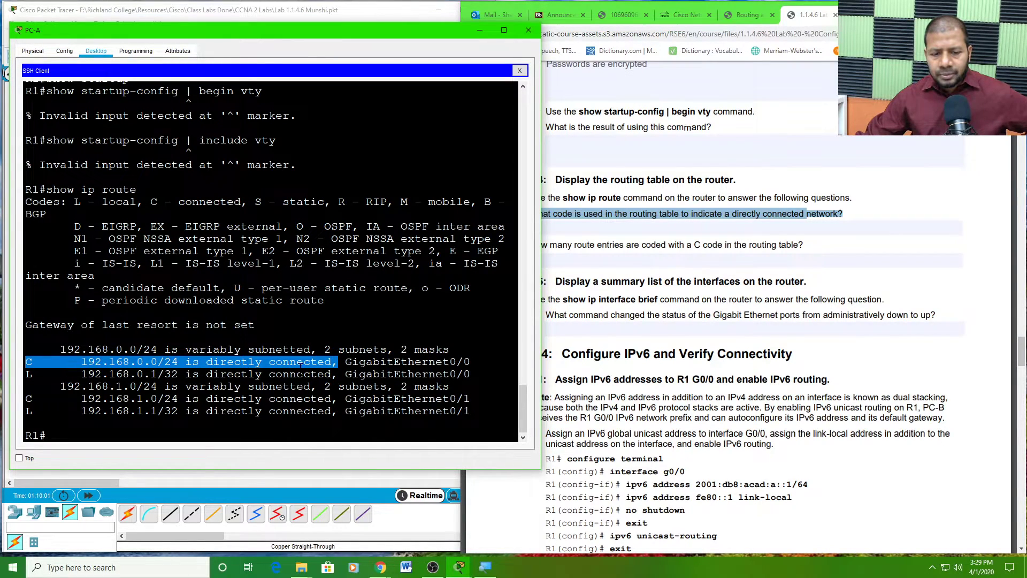
drag(25, 374, 470, 375)
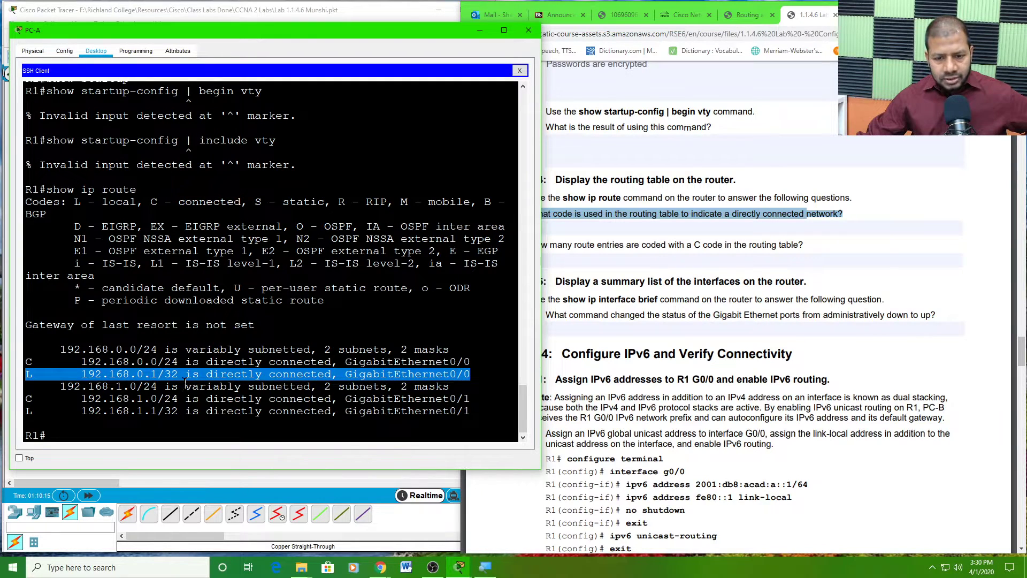
click(152, 374)
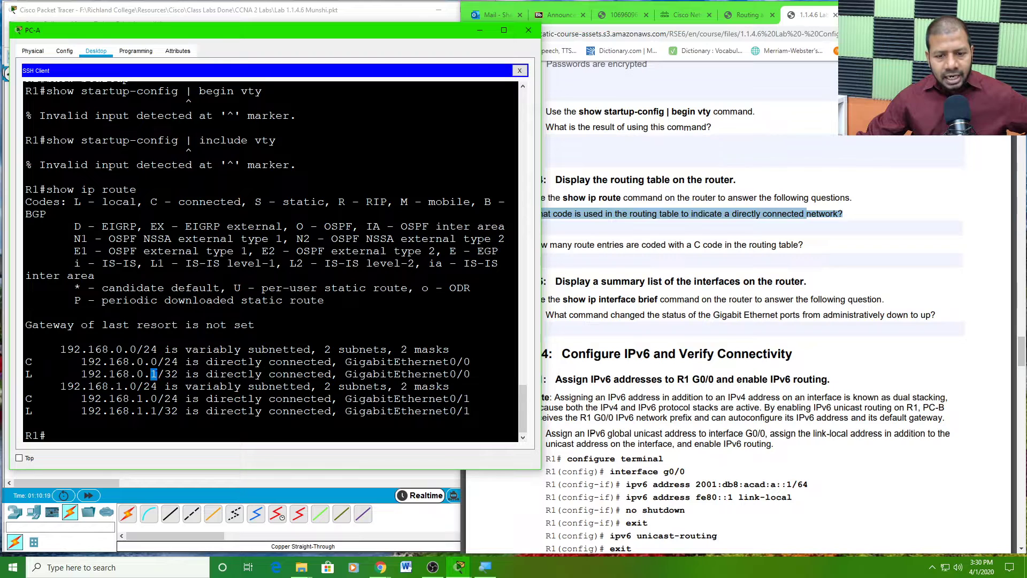
drag(46, 374, 25, 379)
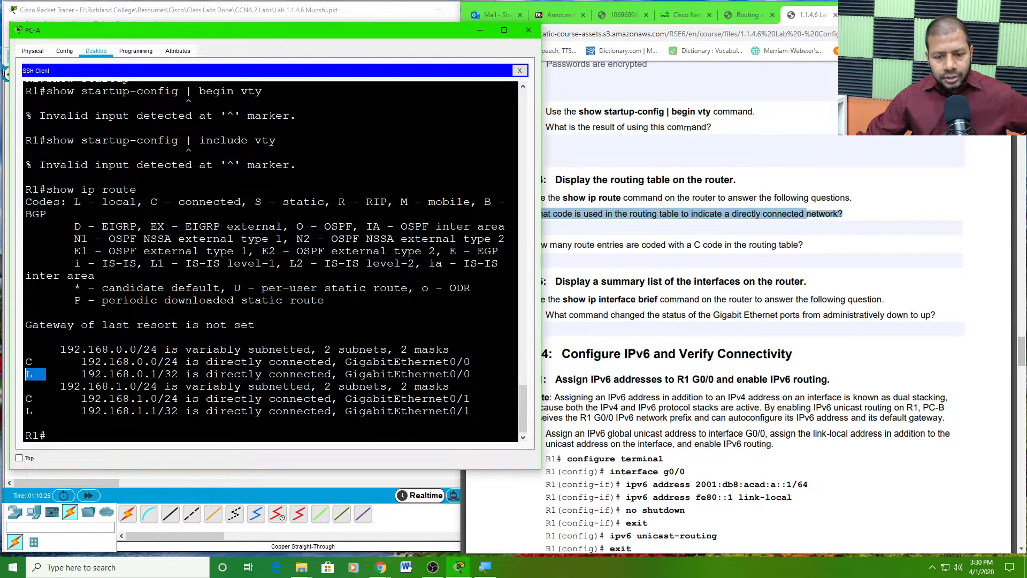
click(687, 309)
click(566, 228)
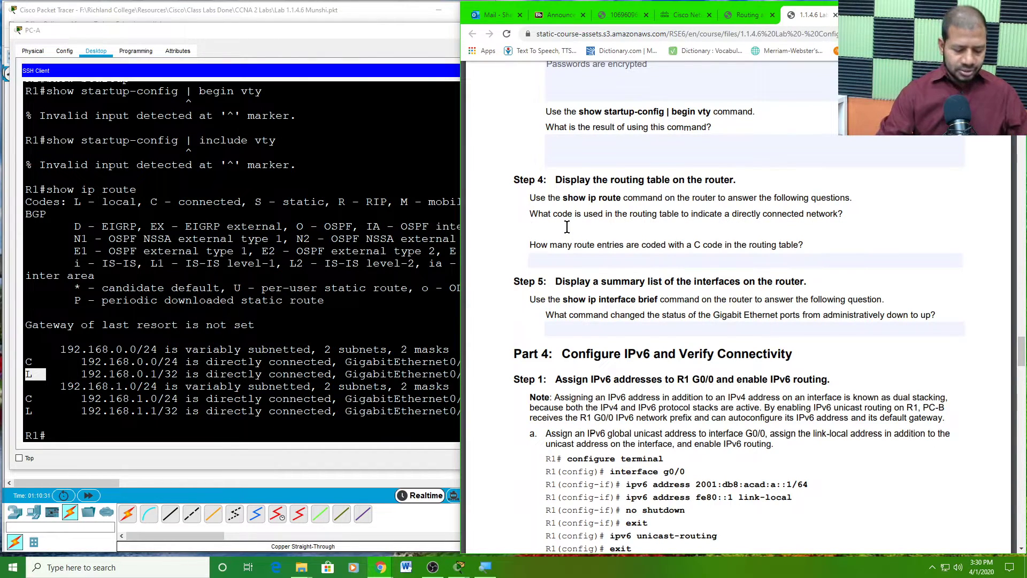
- Answer 'C' for the directly connected code, then count the C routes and answer '2'
text(C)
click(557, 262)
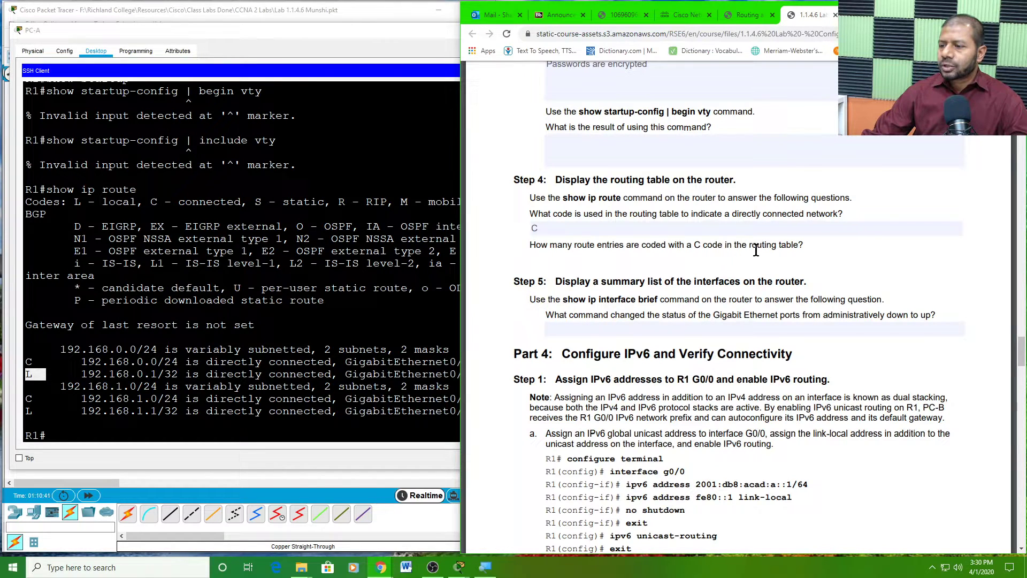
click(105, 387)
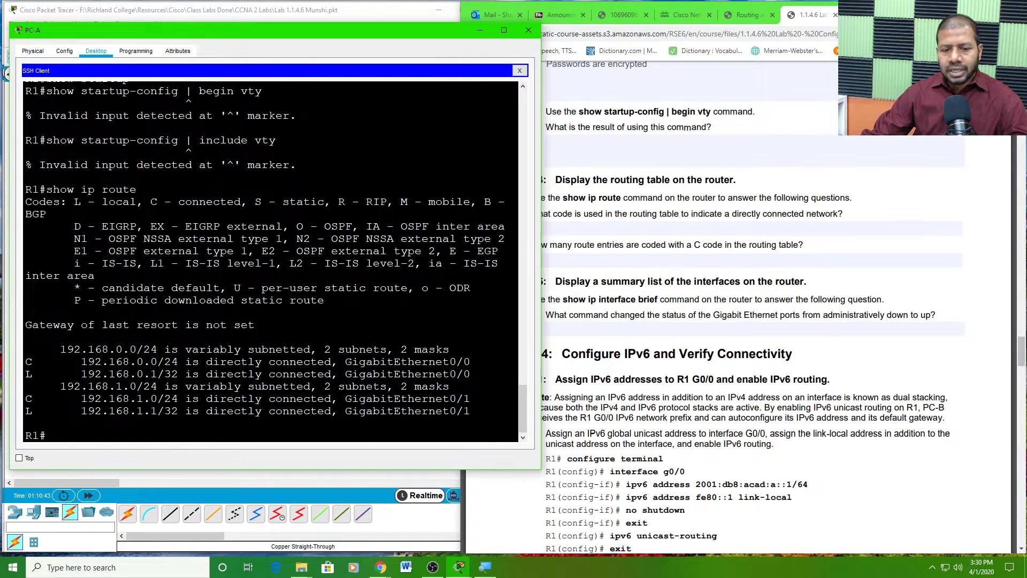
drag(29, 362, 127, 363)
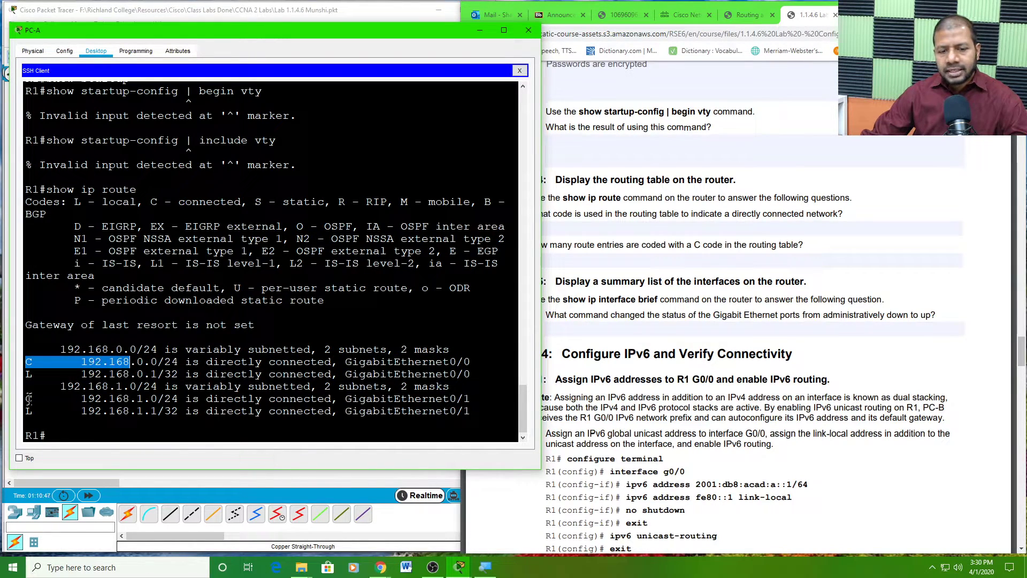
drag(453, 386, 205, 399)
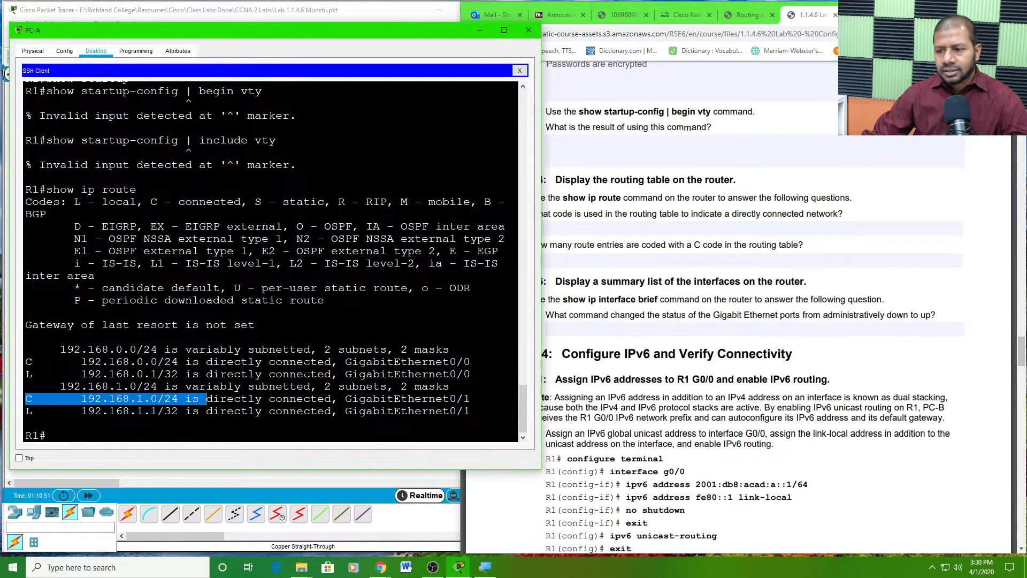
click(609, 262)
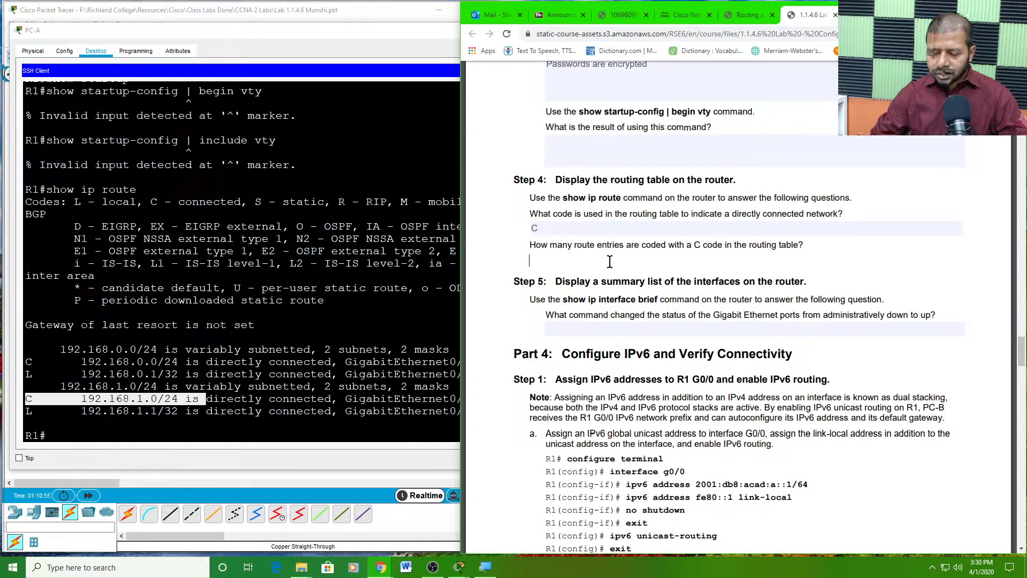
text(2)
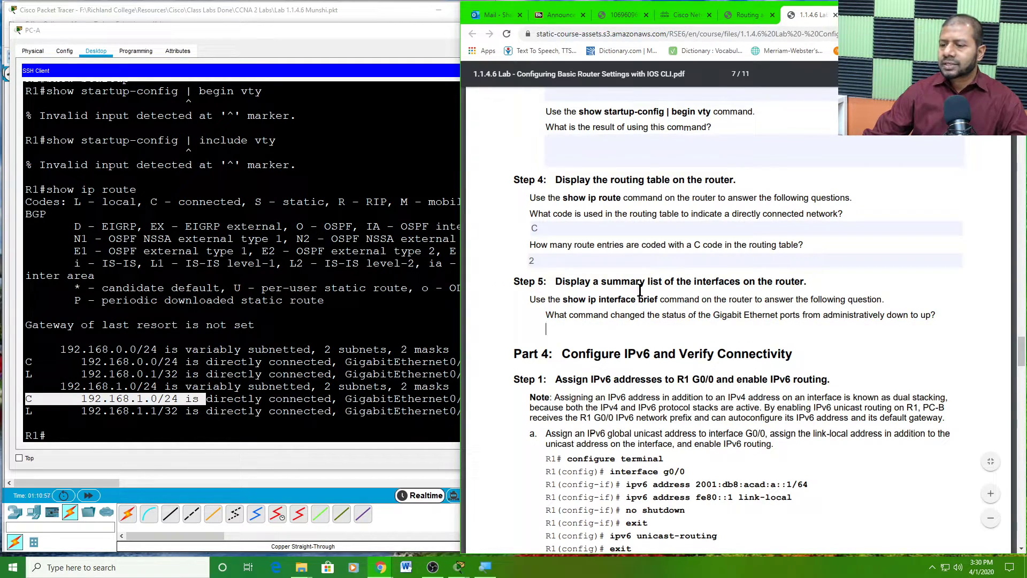
- Move to Step 5 and highlight its 'show ip interface brief' command
key(Tab)
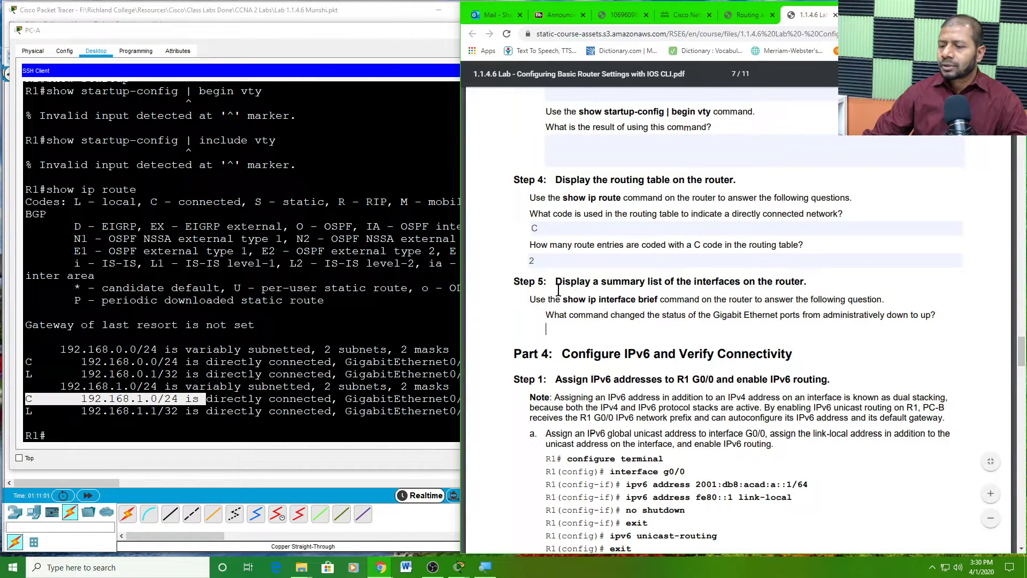
drag(562, 301, 642, 306)
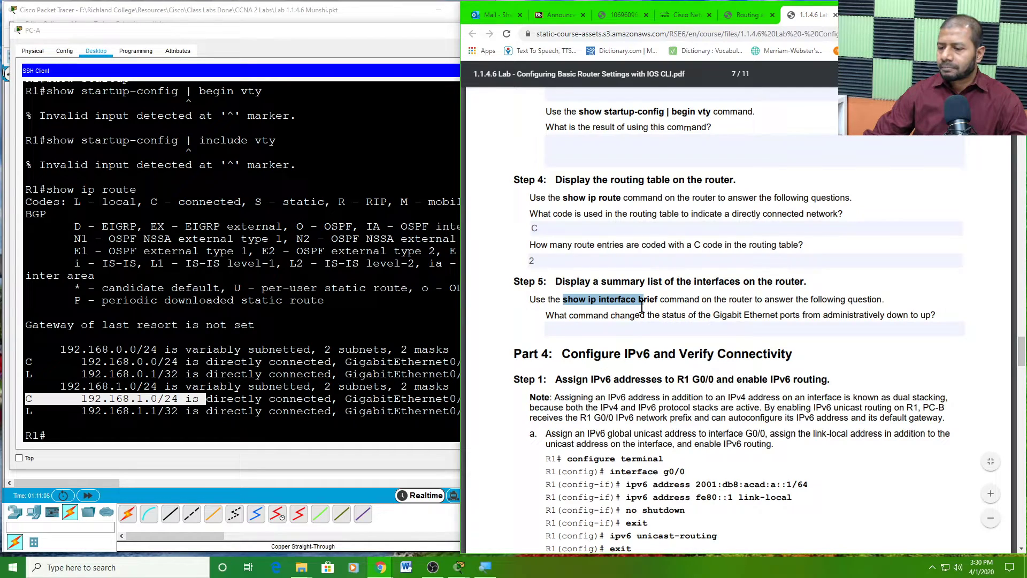
drag(642, 306, 658, 302)
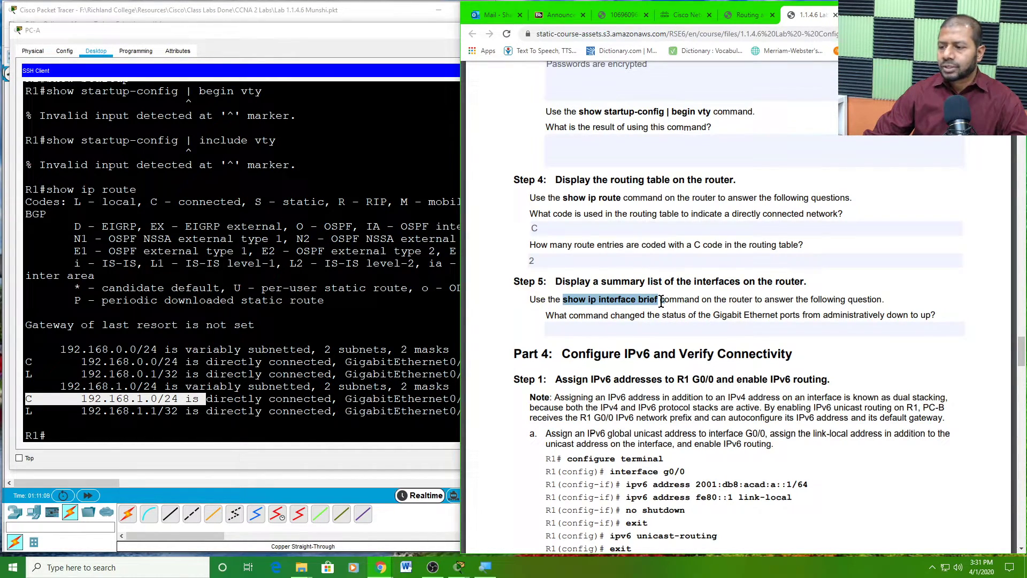
- Run 'show ip interface brief' on R1 and highlight the PDF question about ports coming up
click(259, 396)
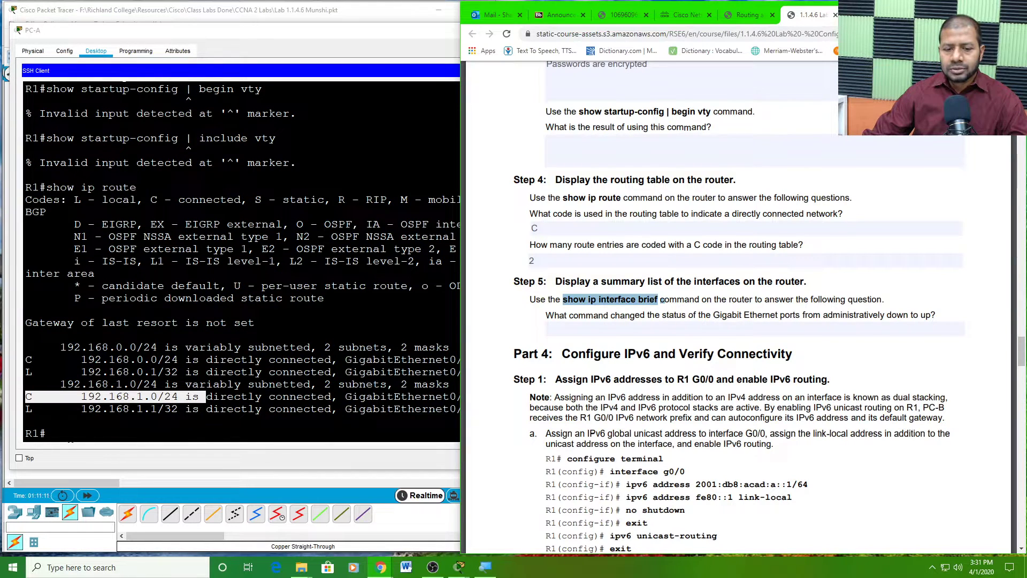
text(sho)
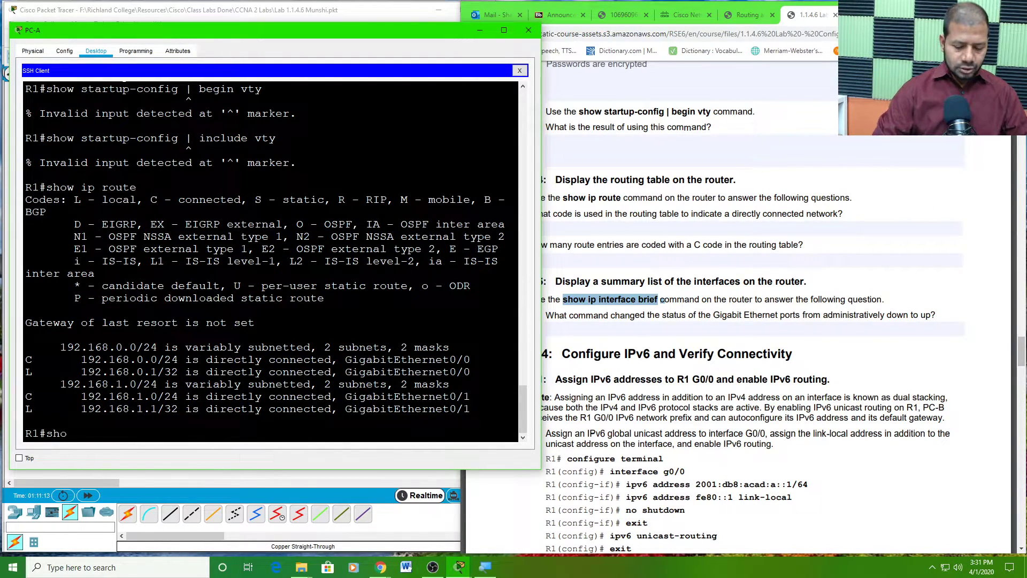
text(w ip )
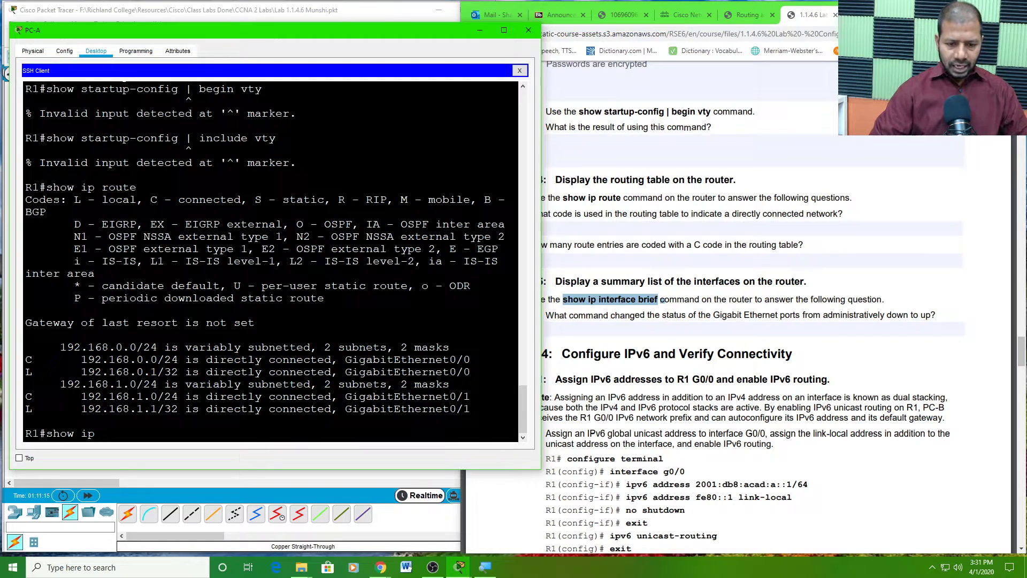
text(interfac)
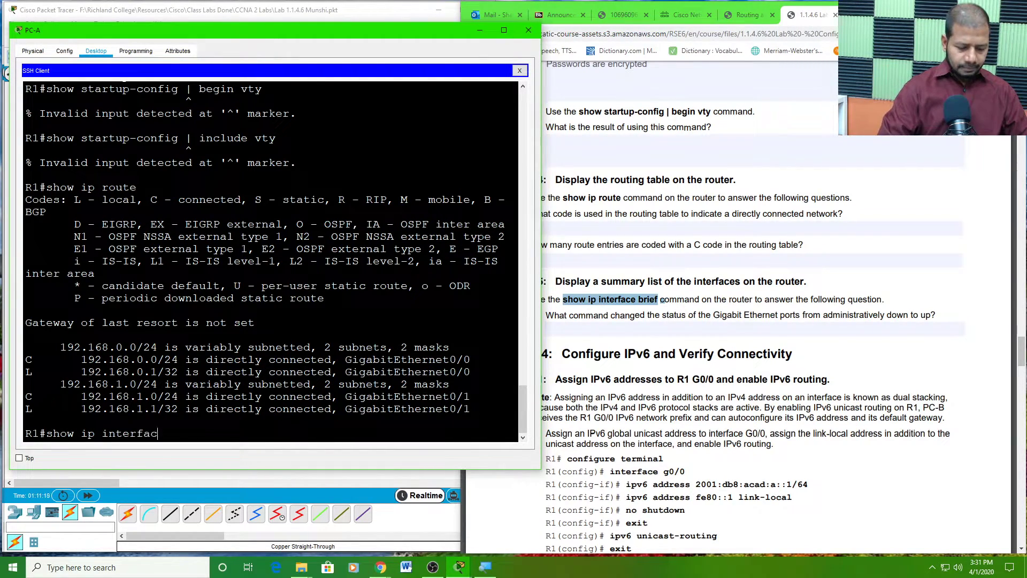
text(e br)
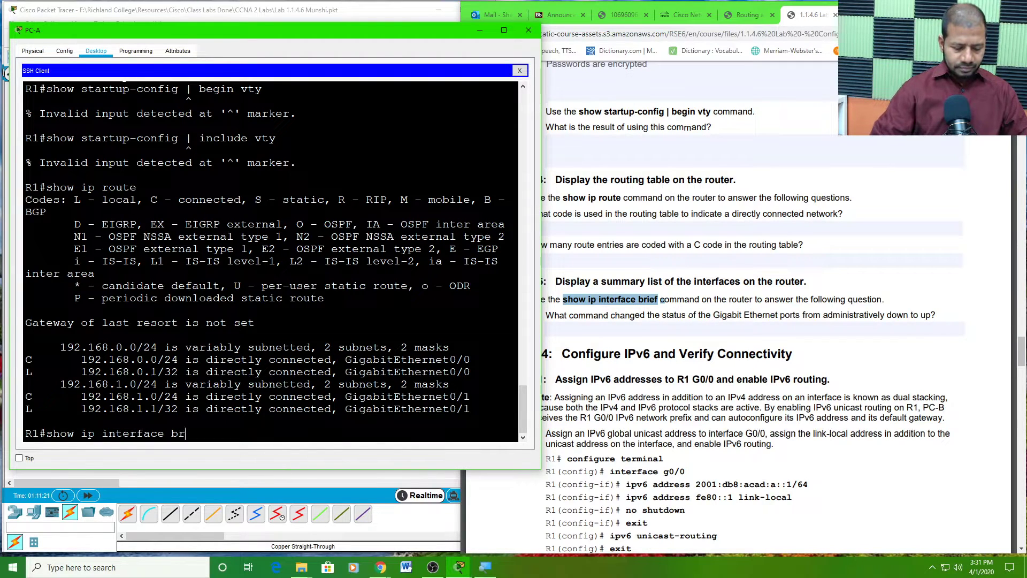
text(ief)
key(Return)
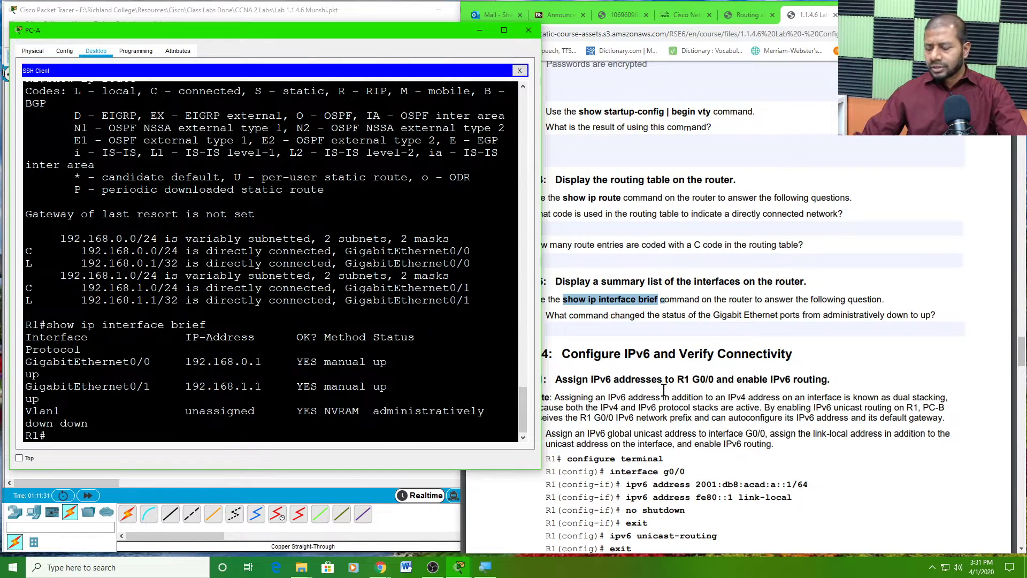
click(612, 322)
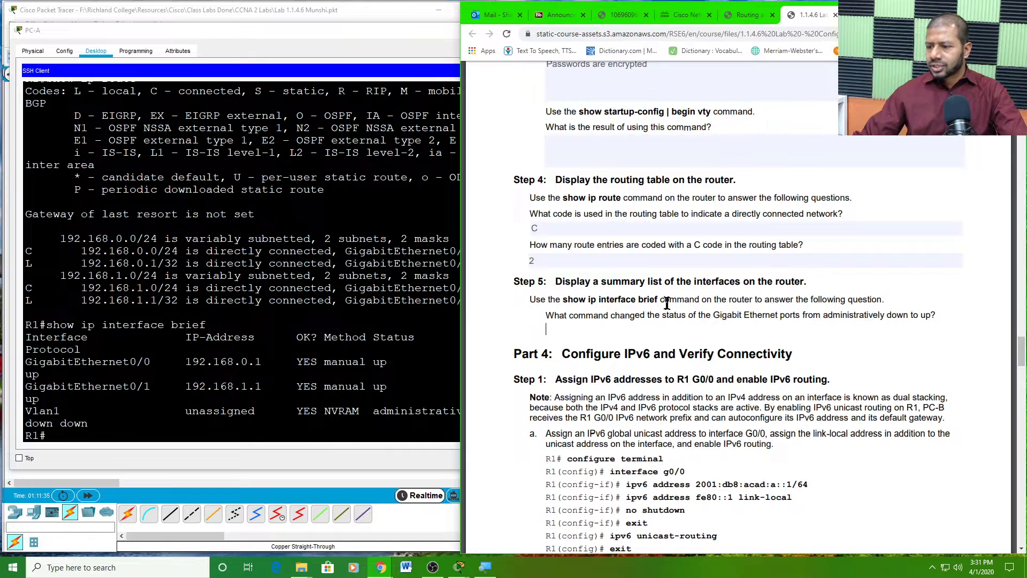
drag(723, 315, 940, 314)
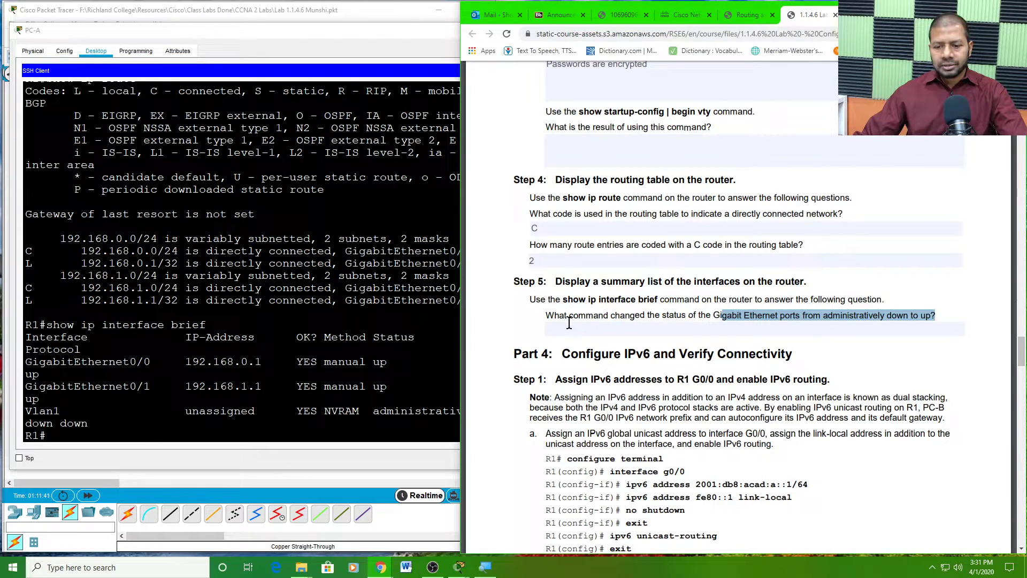
- Widen the PC-A terminal and highlight both GigabitEthernet interfaces' up status
double_click(380, 363)
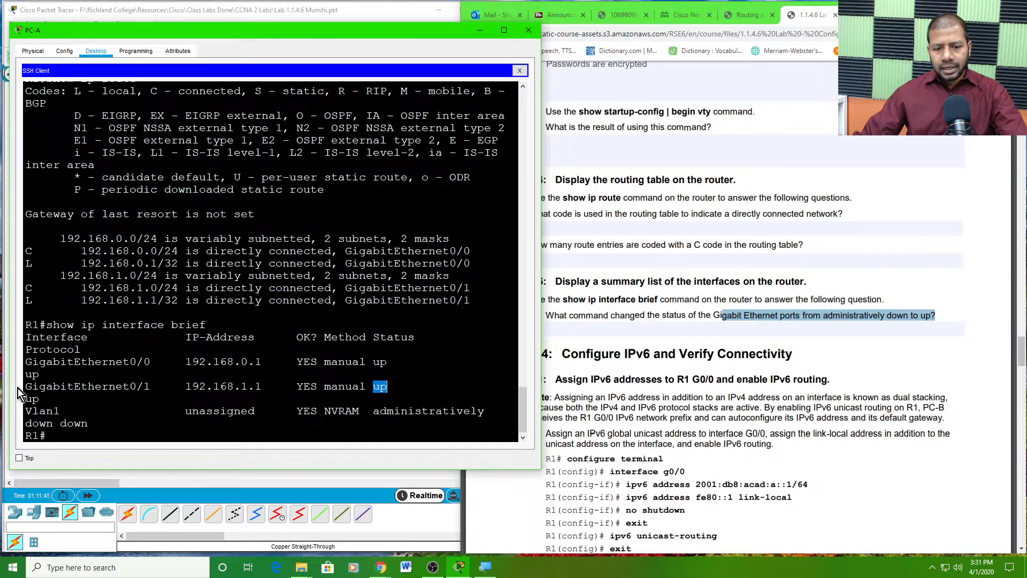
double_click(33, 374)
double_click(32, 398)
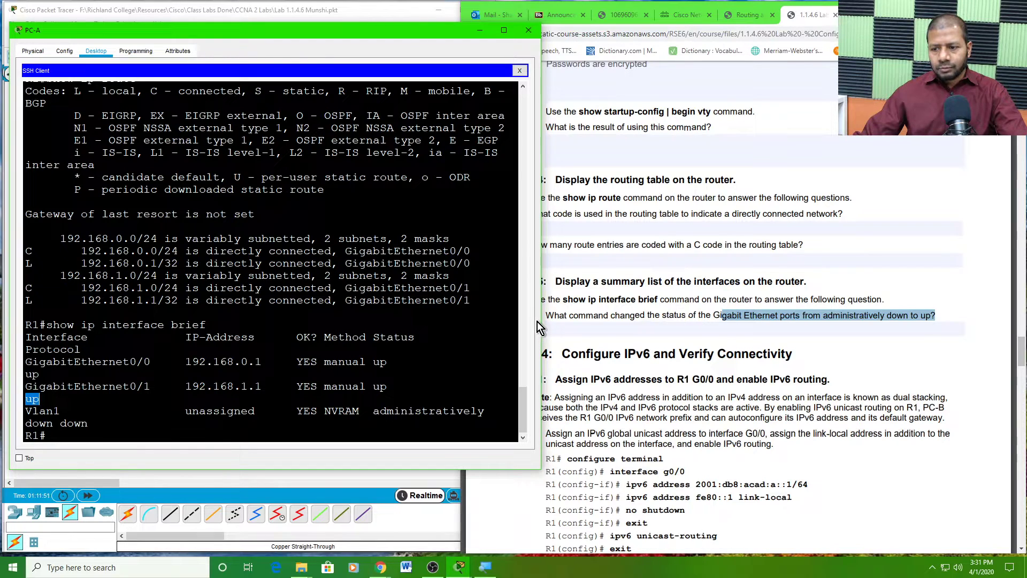
drag(543, 321, 623, 323)
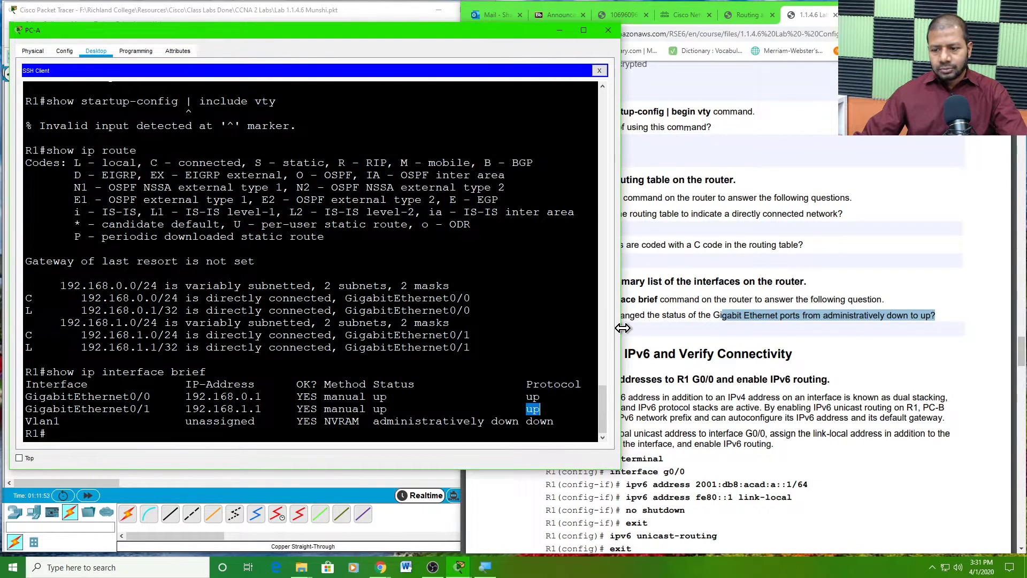
click(394, 409)
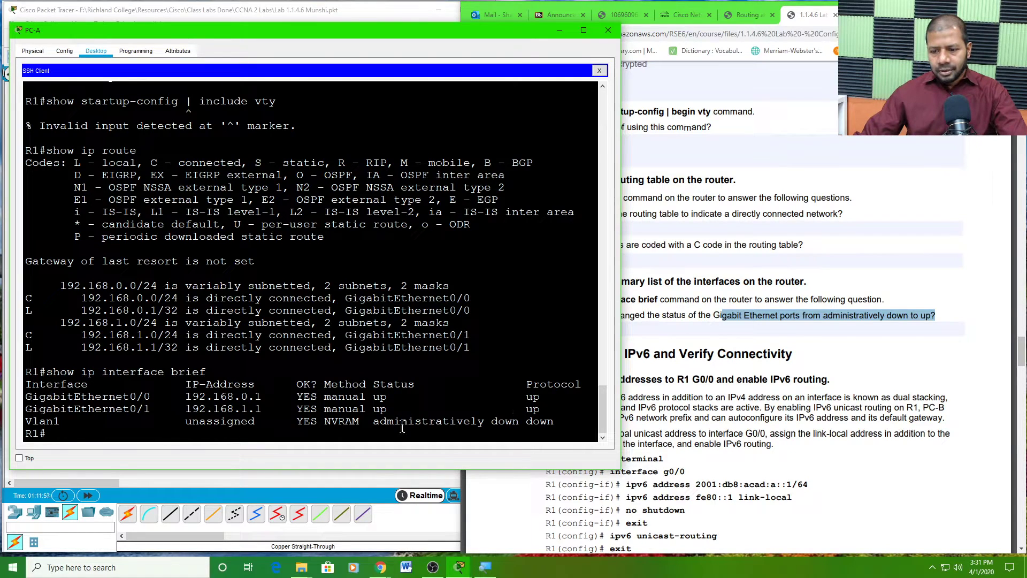
drag(68, 421, 546, 421)
click(25, 420)
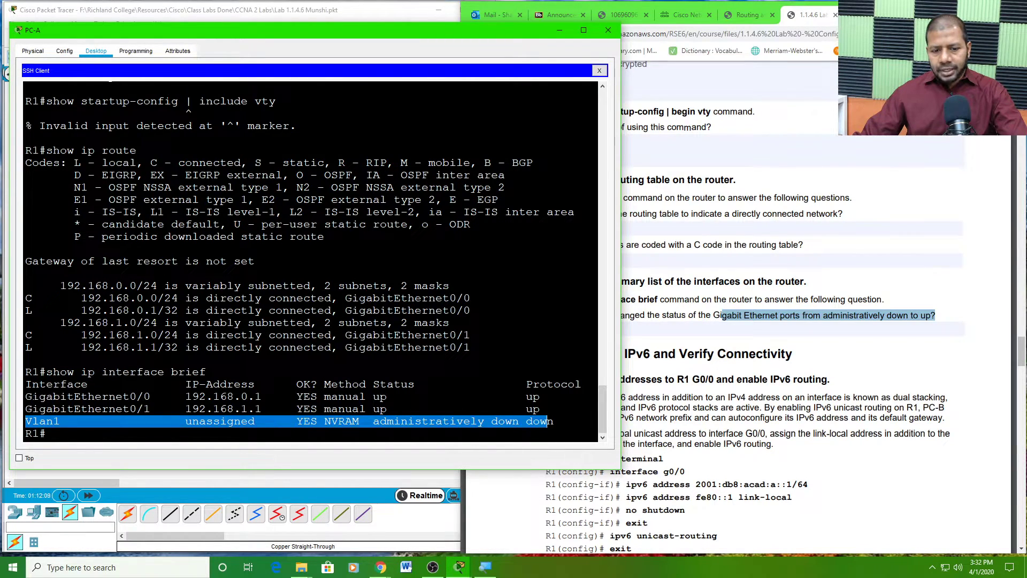
drag(25, 397, 546, 409)
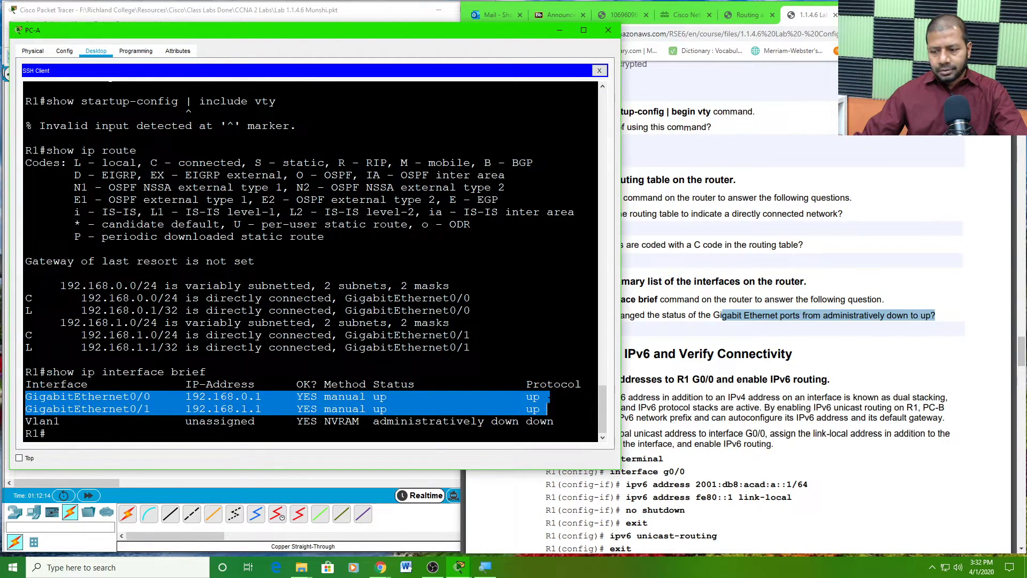
- Type 'no shutdown' as the Step 5 port-status answer
click(707, 307)
click(558, 327)
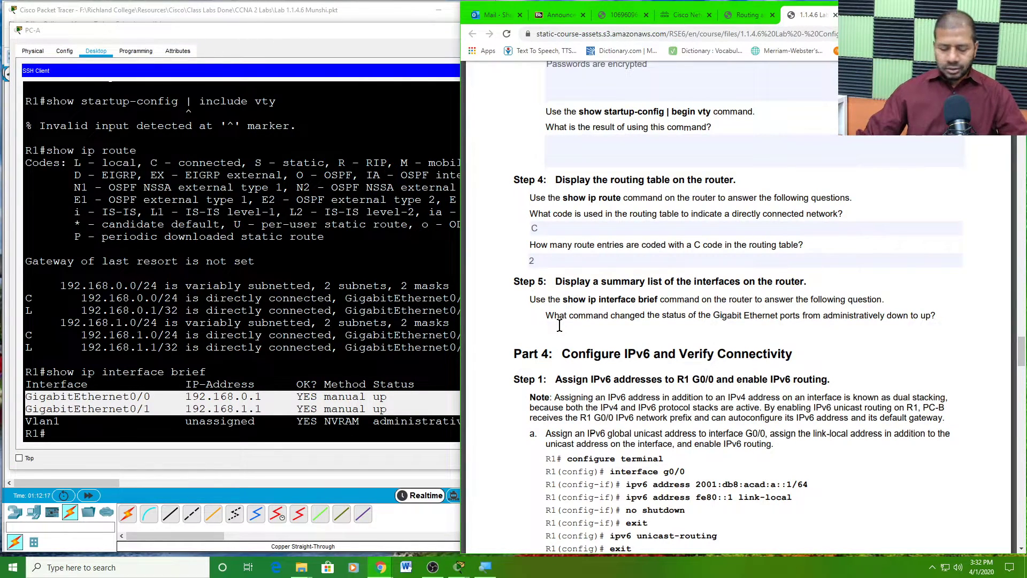
text(no shutdown)
- Finish the Step 5 answer and scroll to the Part 4 Step 1 heading
click(593, 390)
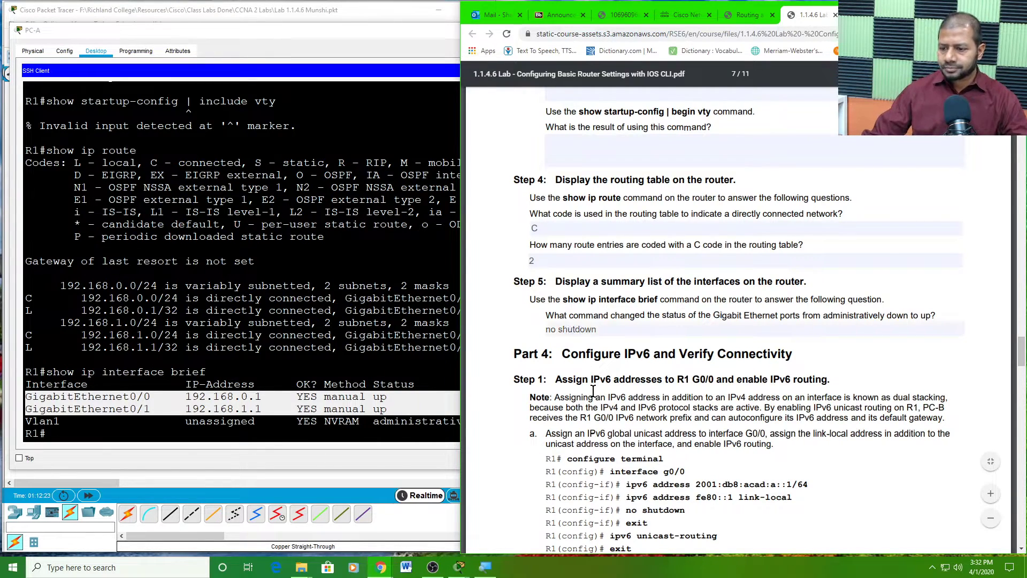
scroll(597, 385, down, 3)
scroll(599, 369, down, 4)
scroll(598, 365, up, 3)
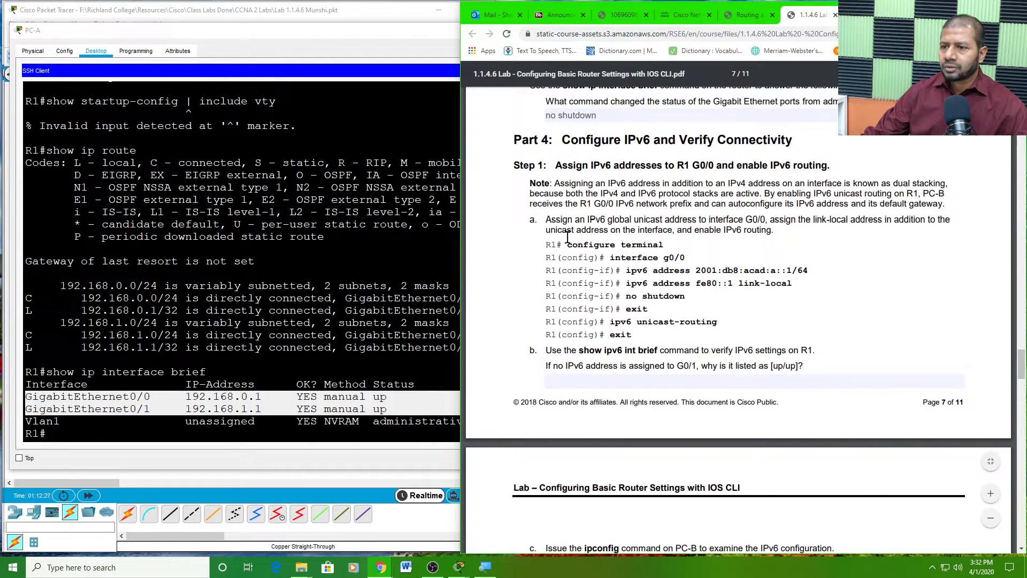
drag(579, 140, 789, 141)
drag(556, 164, 833, 173)
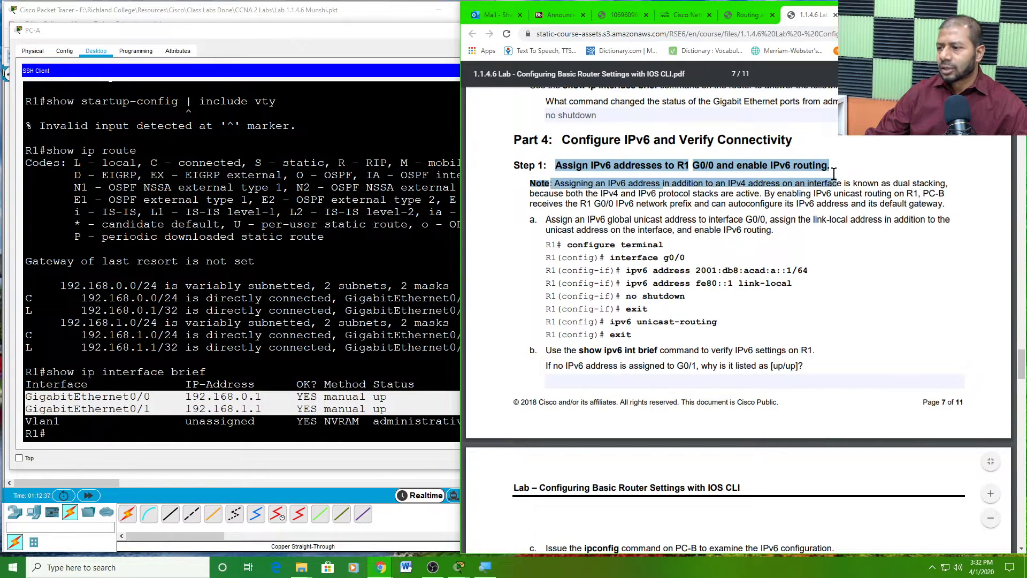
click(837, 171)
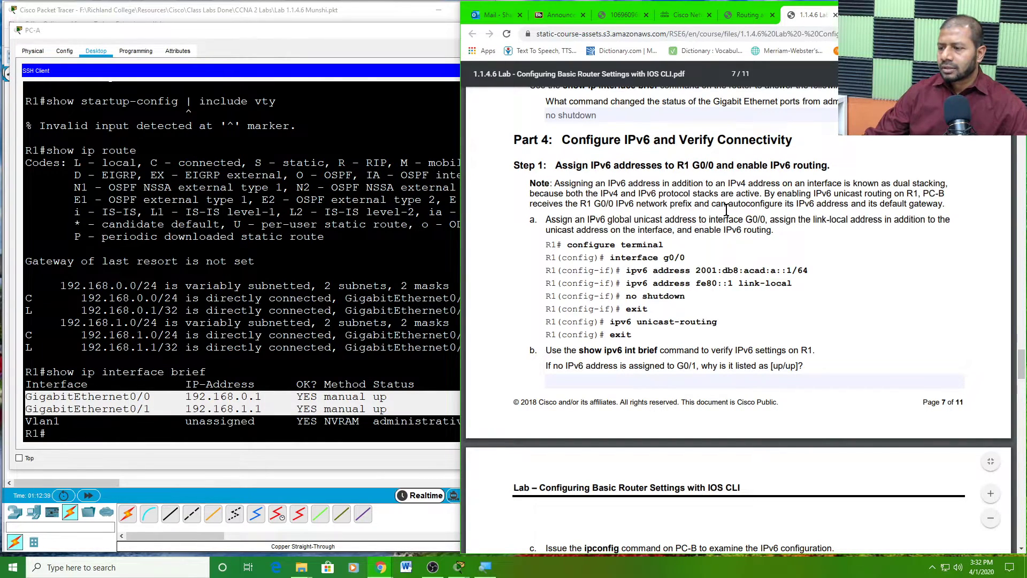
- Read instruction a's G0/0 IPv6 and link-local addressing and the ipv6 unicast-routing command
scroll(726, 210, down, 10)
scroll(727, 215, up, 10)
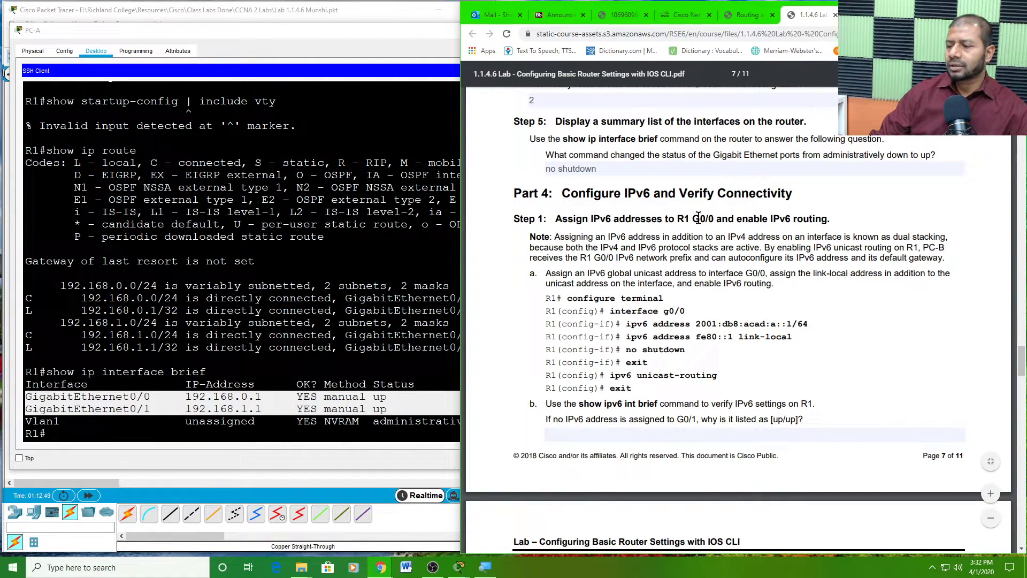
drag(698, 218, 827, 223)
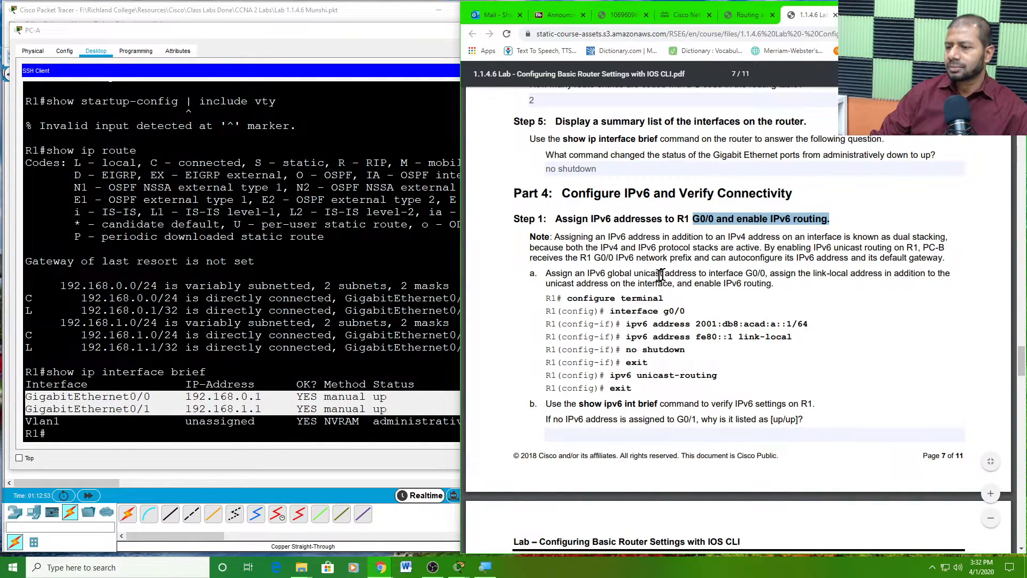
click(551, 275)
drag(551, 275, 954, 285)
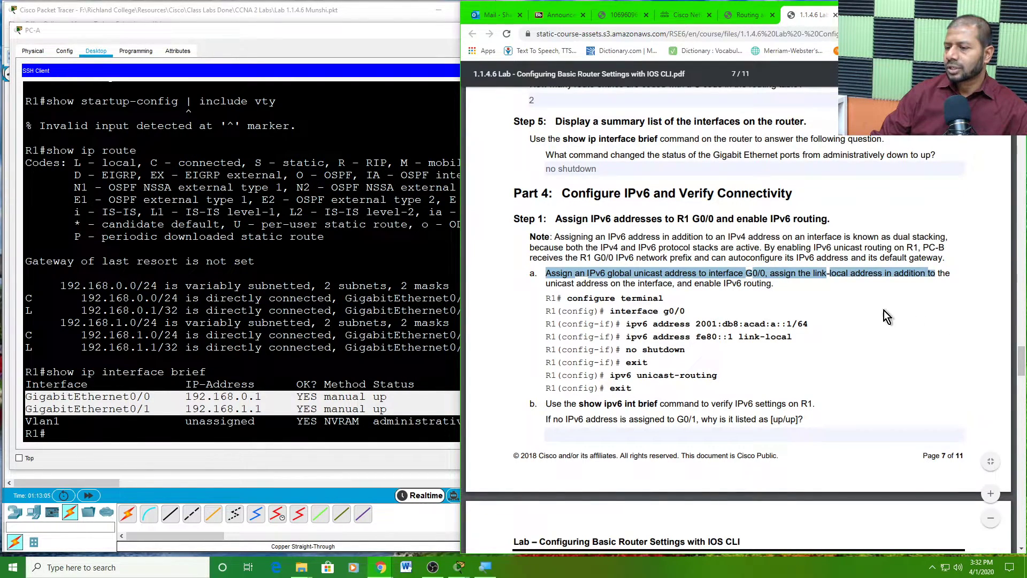
drag(770, 273, 781, 296)
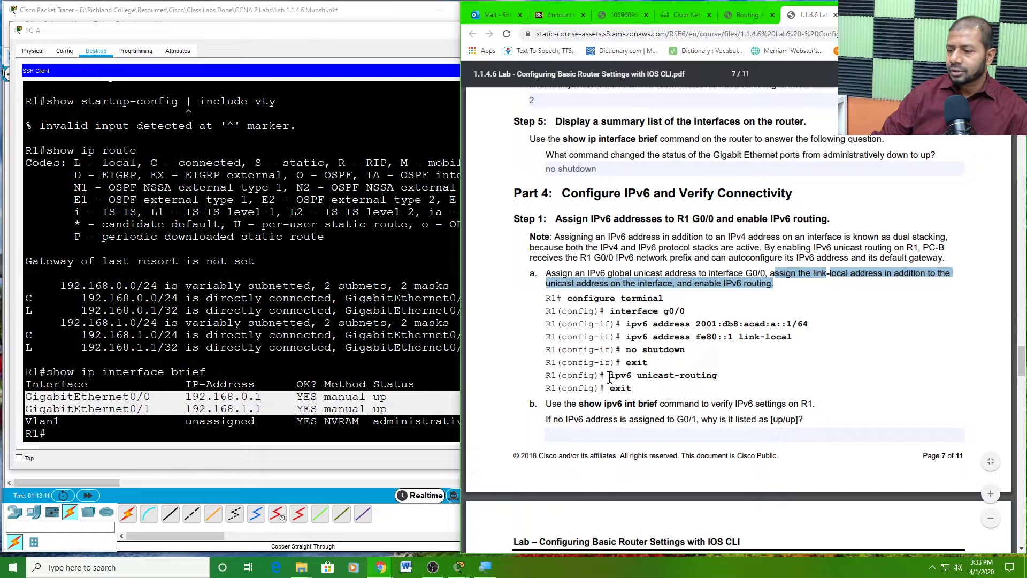
drag(609, 376, 724, 374)
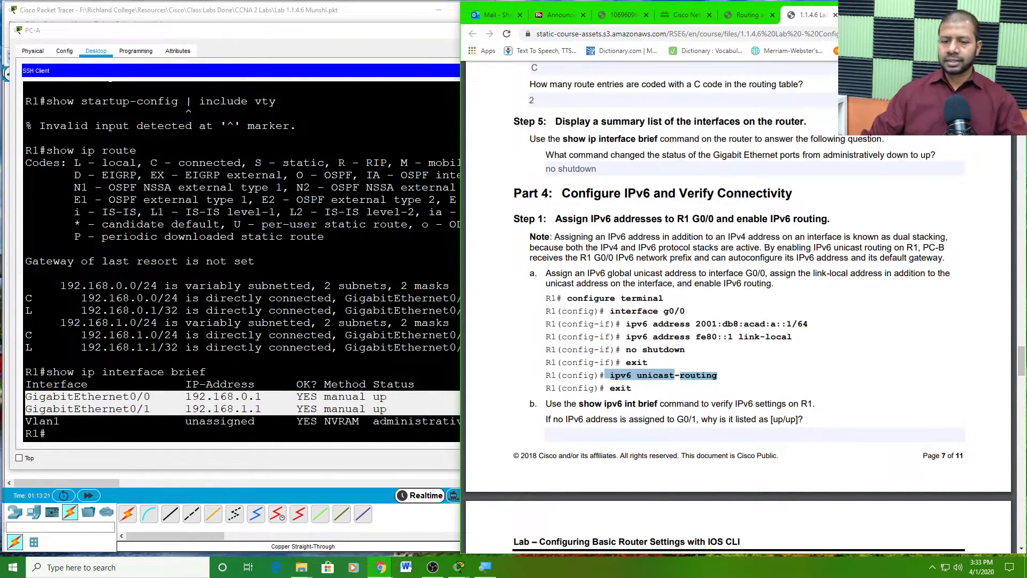
- Enter global configuration with 'config t', then interface configuration for G0/0 on R1
click(132, 396)
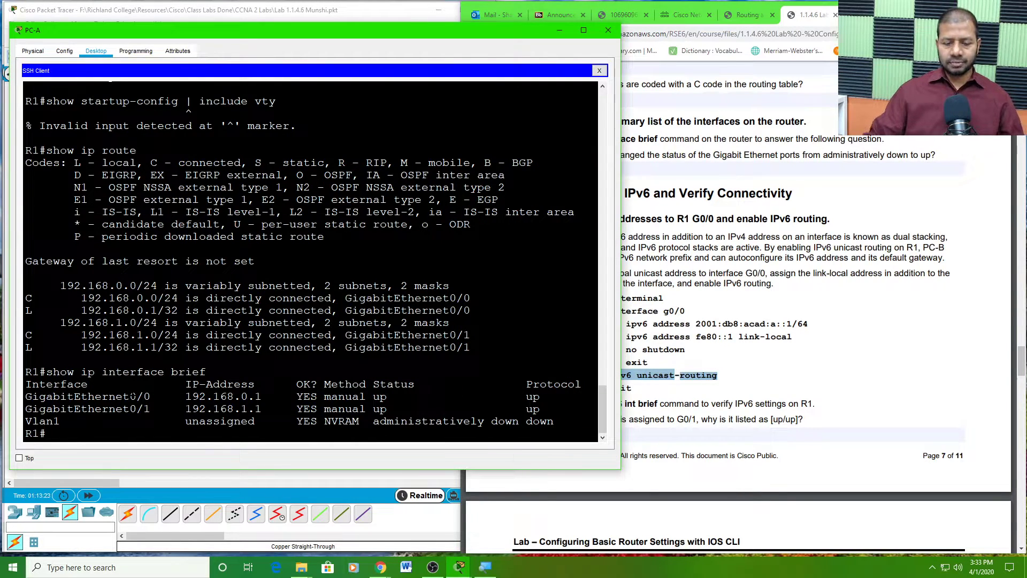
text(con)
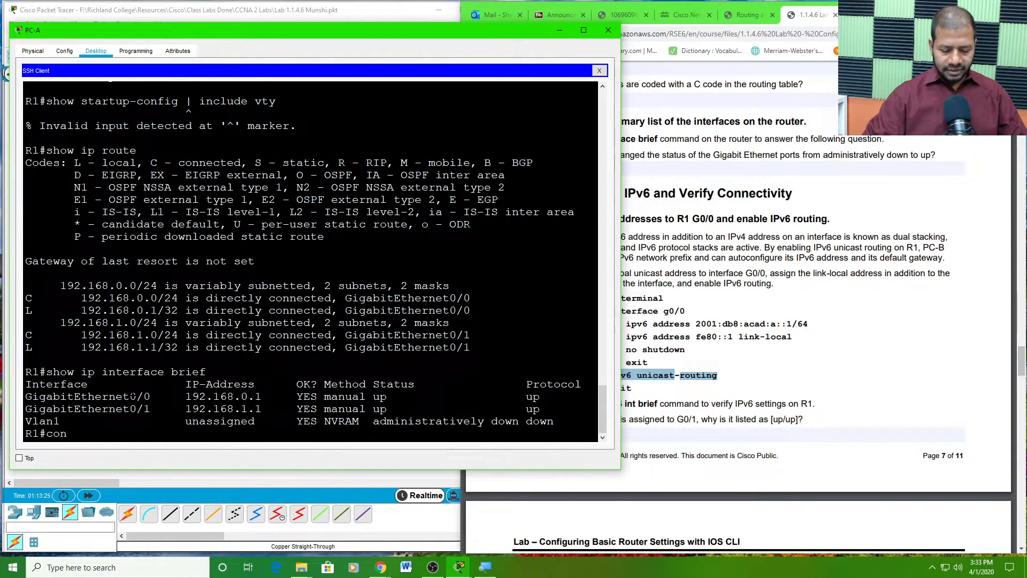
text(fig t)
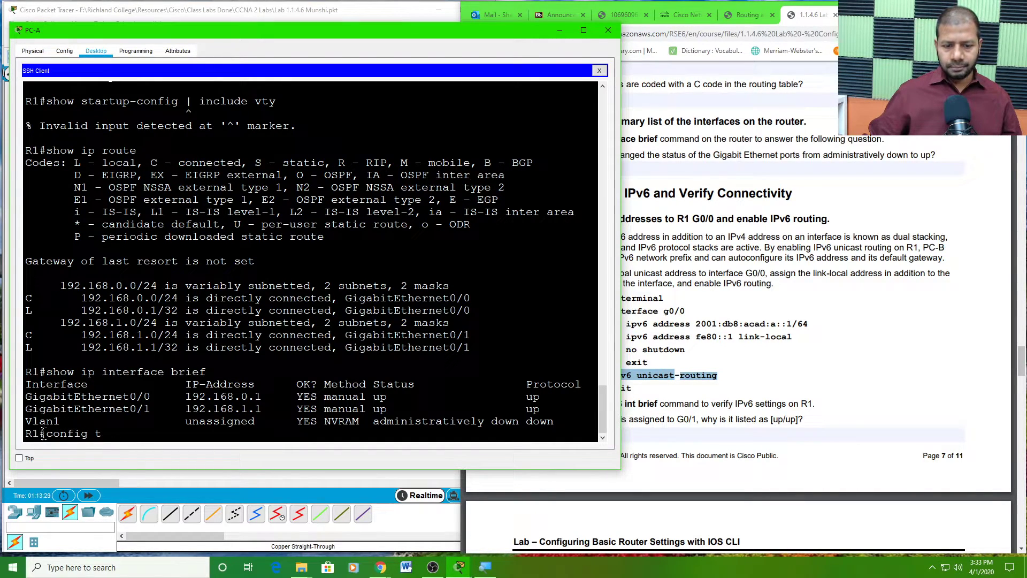
key(Return)
key(Return)
key(Return)
key(Return)
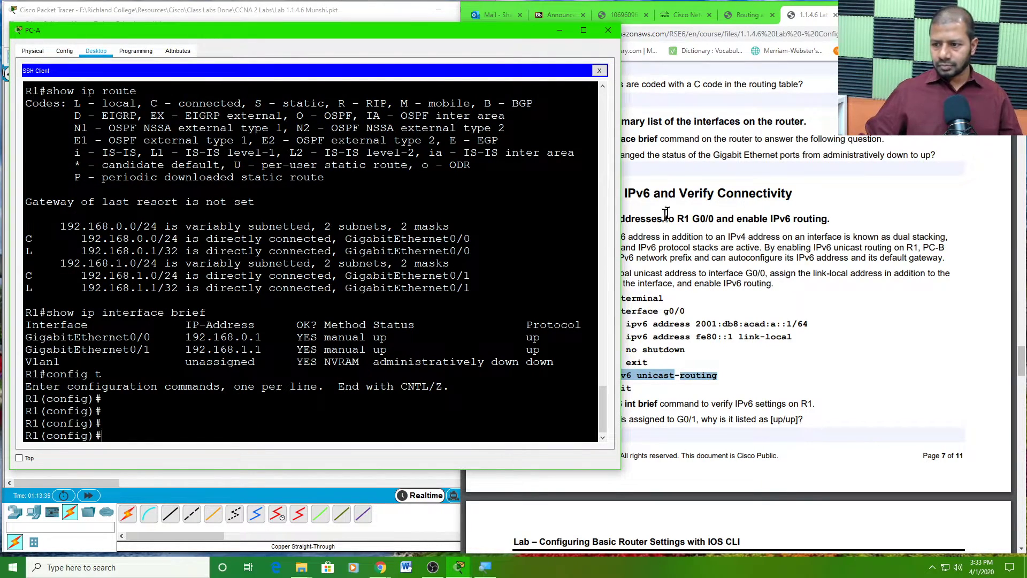
drag(620, 219, 540, 225)
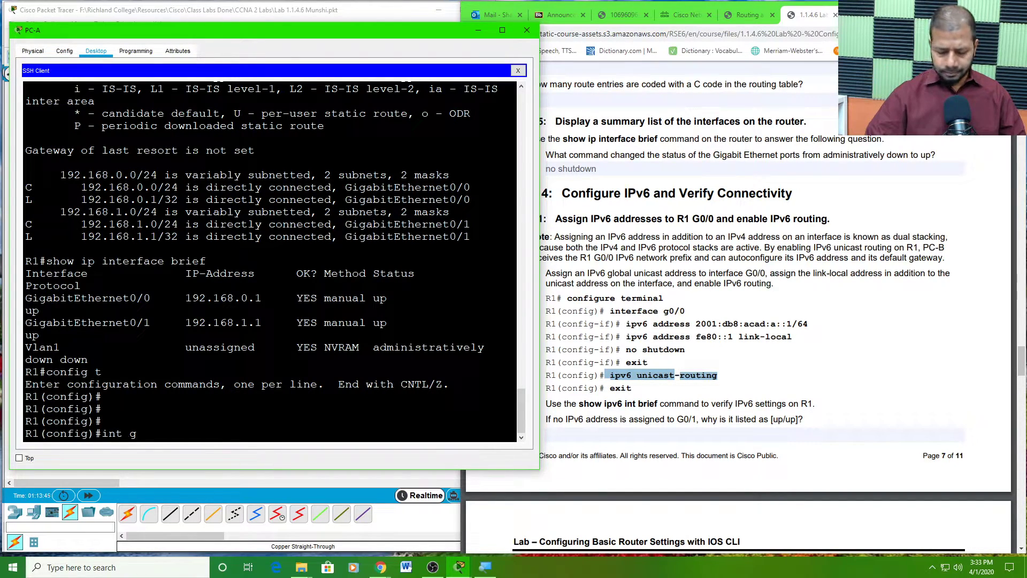
text(0/0)
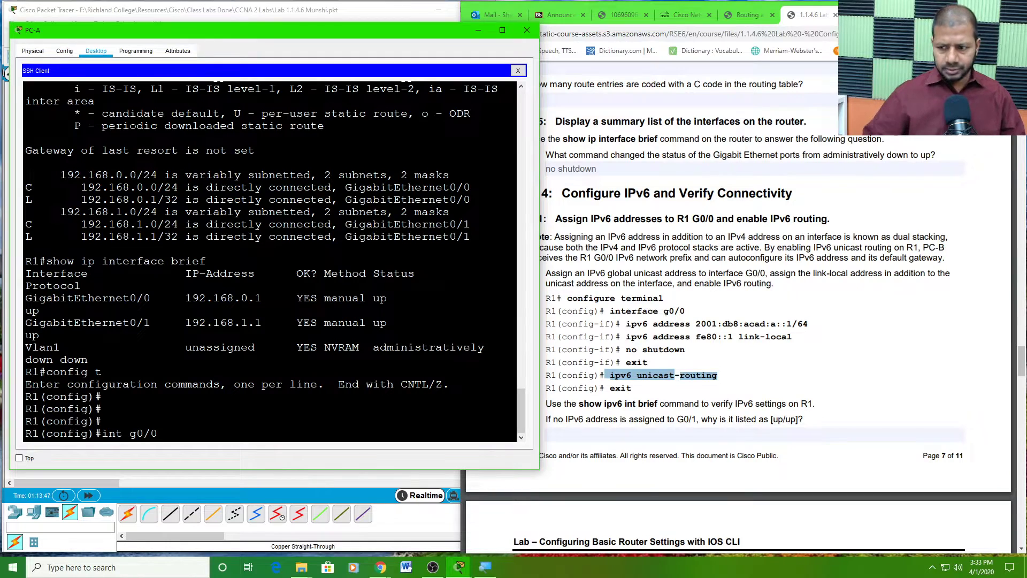
key(Return)
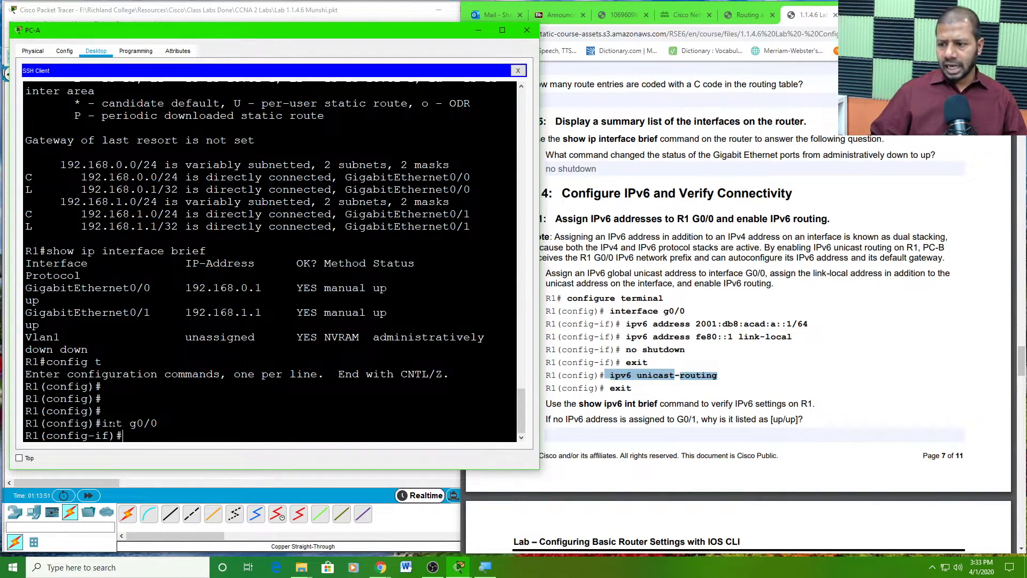
text(ip)
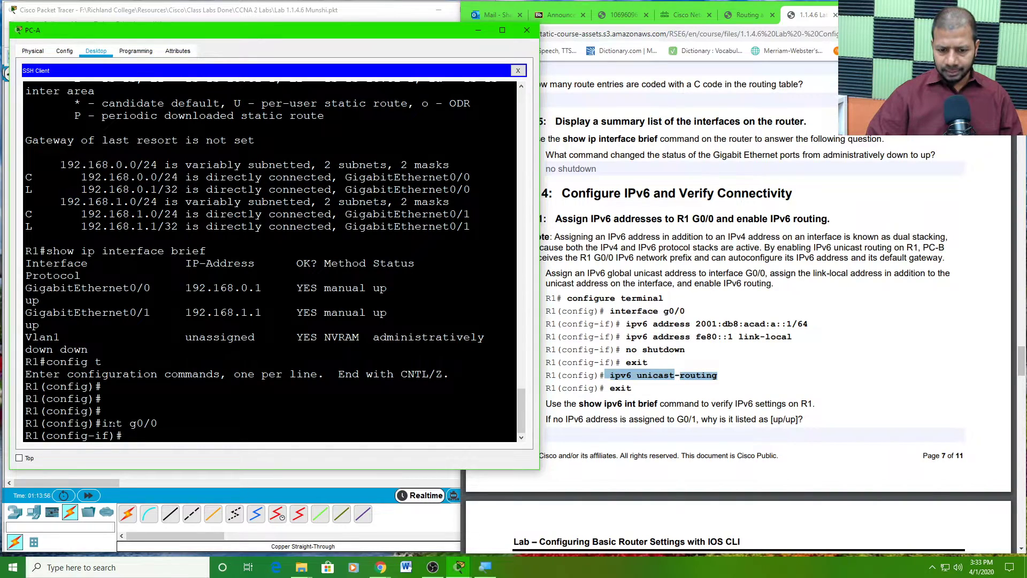
- Copy the 'ipv6 address 2001:db8:acad:a::1/64' command from the PDF and paste it into R1
click(791, 317)
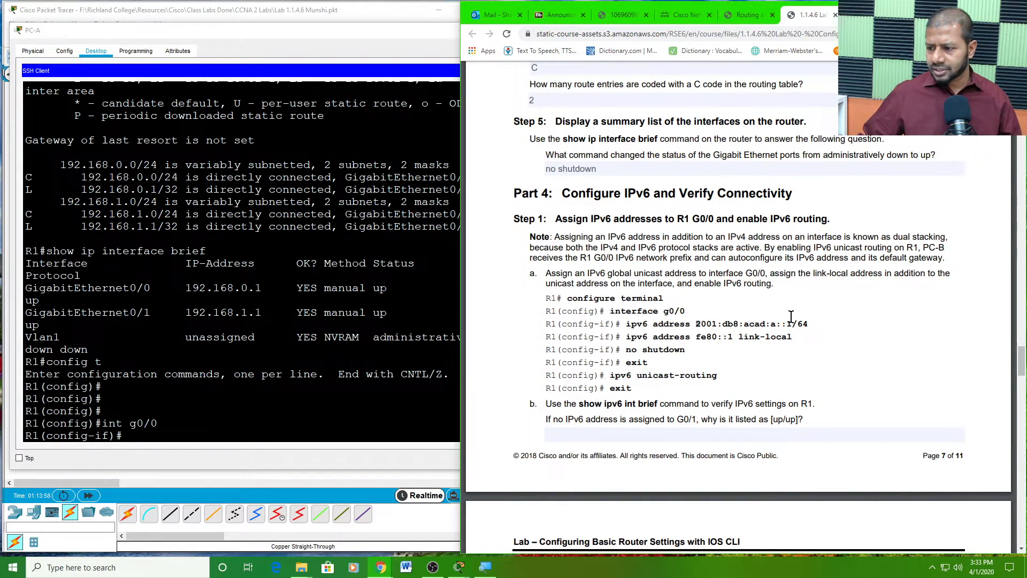
drag(811, 325, 646, 329)
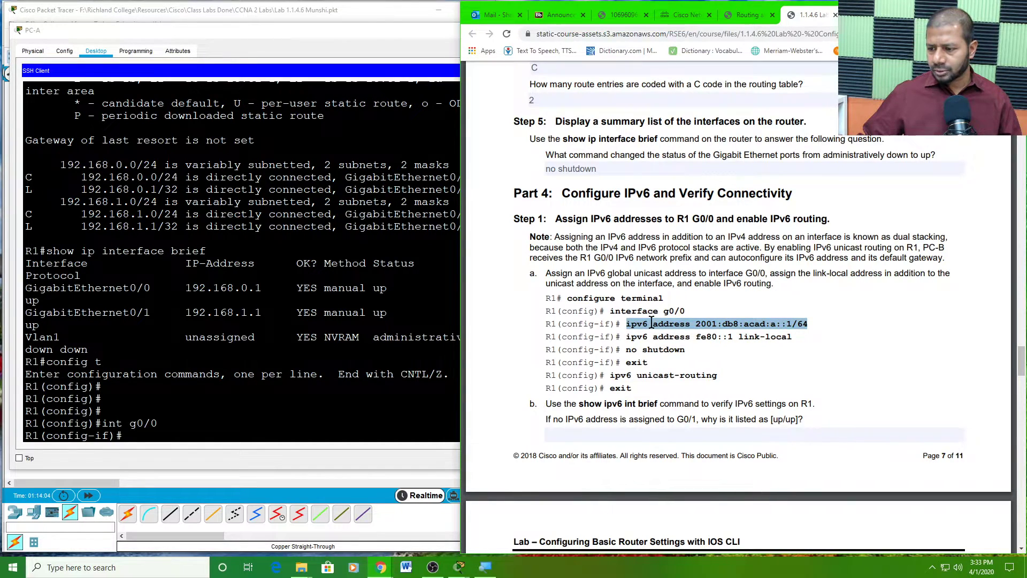
right_click(651, 323)
click(669, 328)
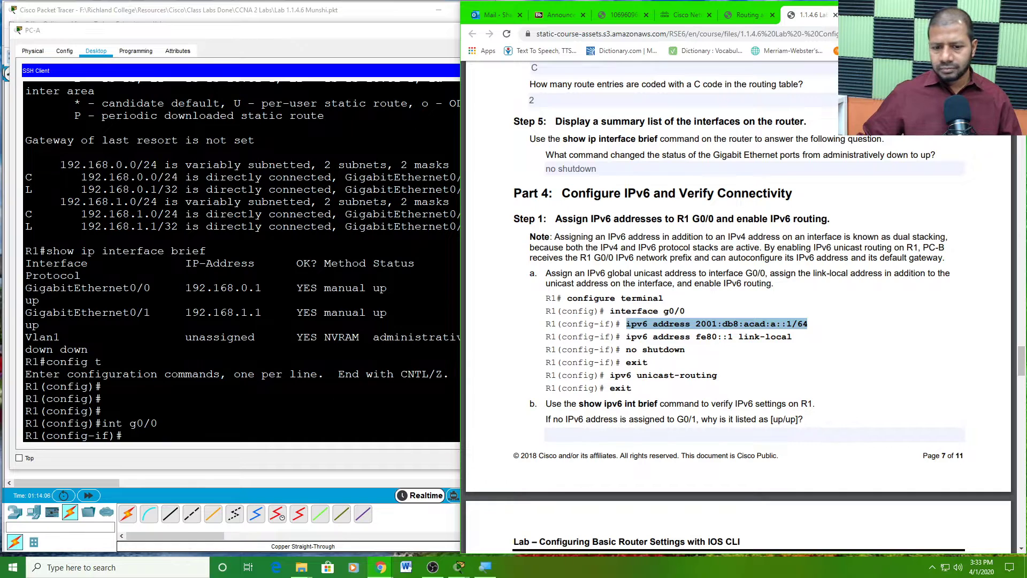
click(144, 438)
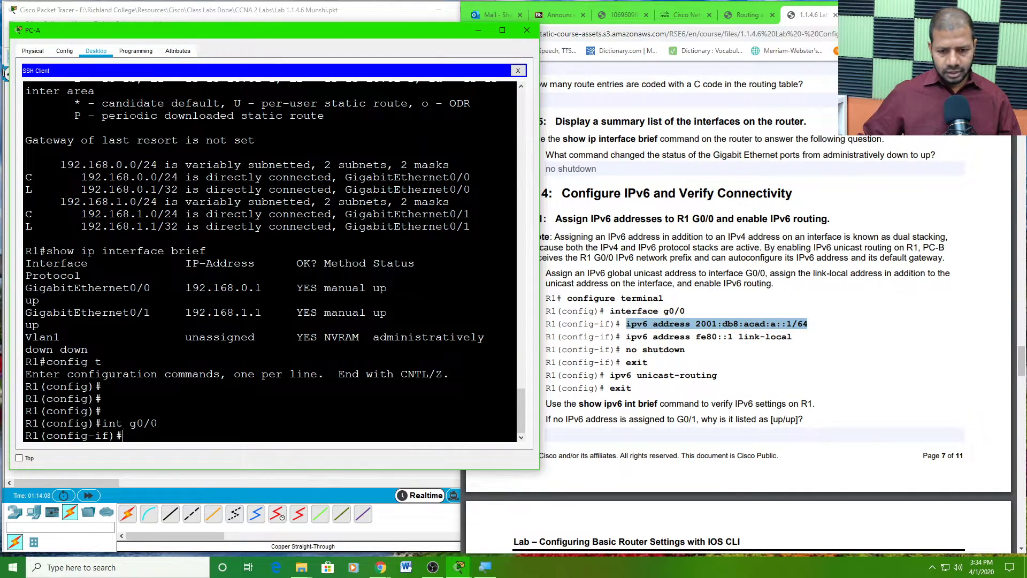
right_click(159, 433)
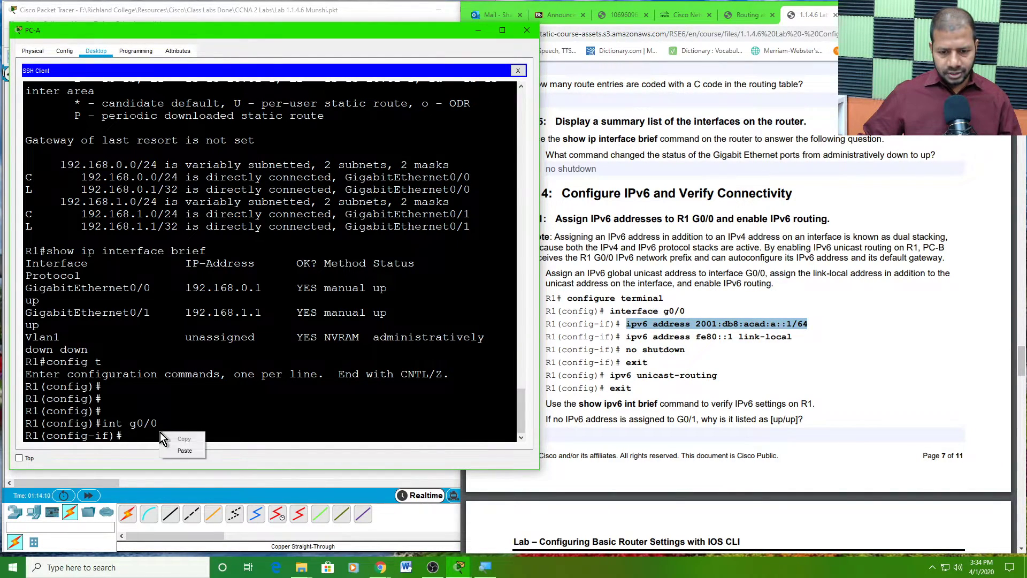
click(185, 450)
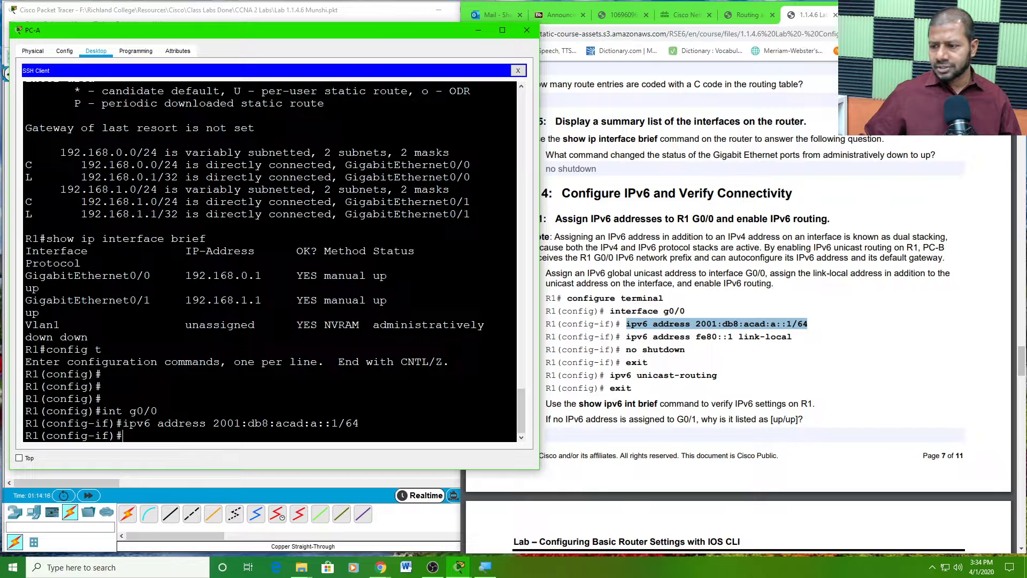
- Copy 'ipv6 address fe80::1 link-local' from the PDF, paste it into R1 and run it
click(743, 336)
drag(795, 336, 626, 333)
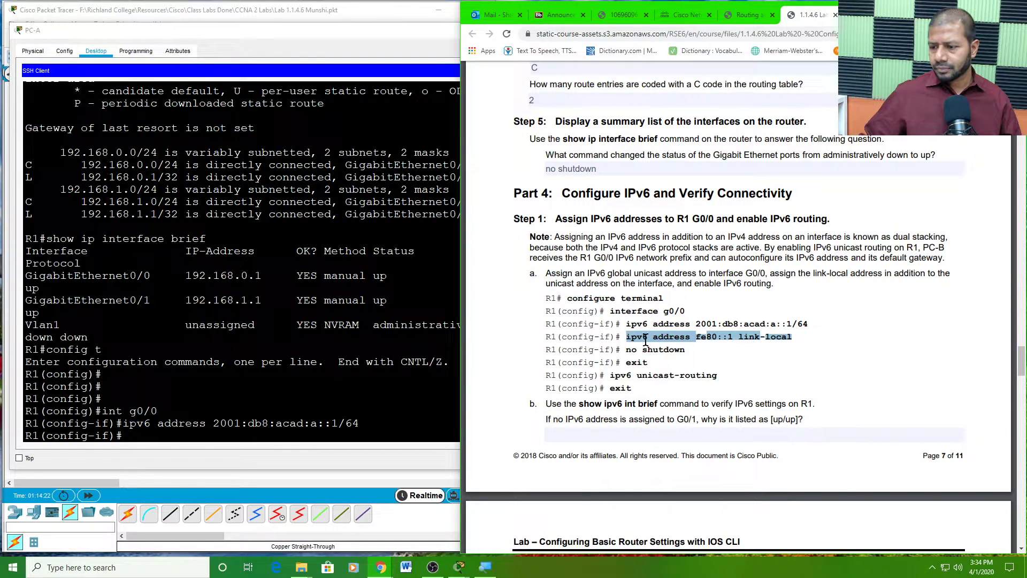
right_click(647, 336)
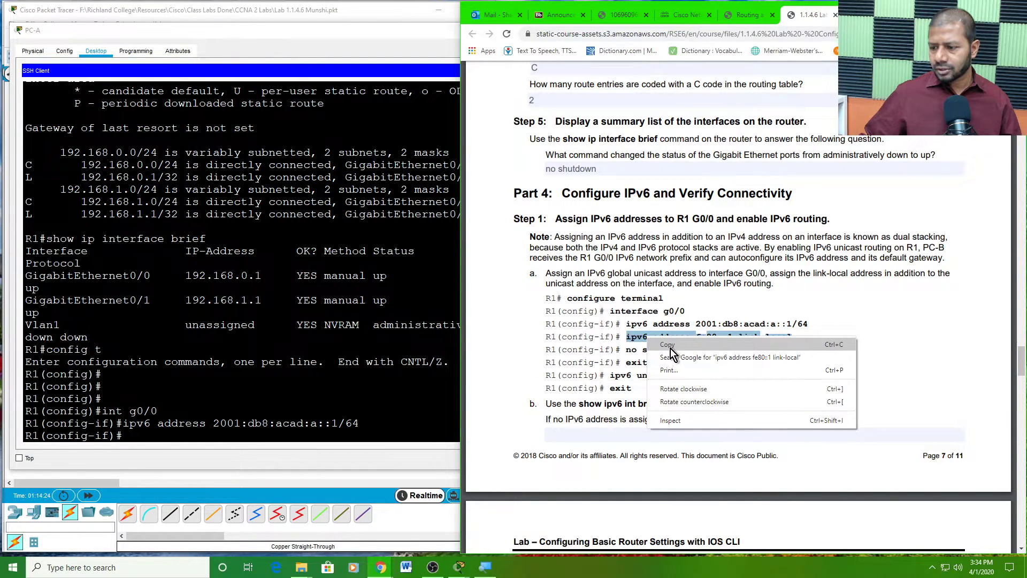
click(669, 343)
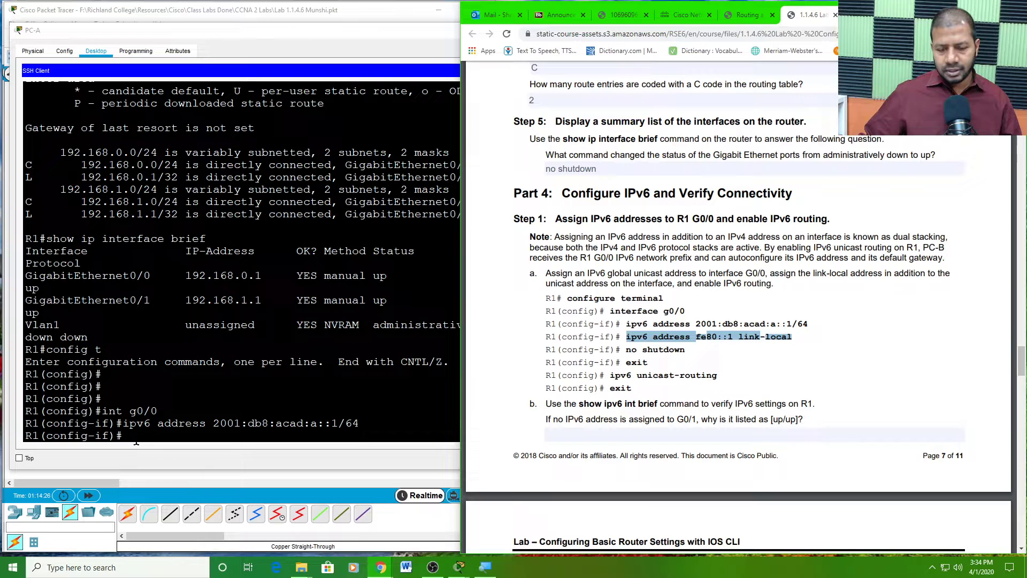
click(136, 439)
right_click(160, 434)
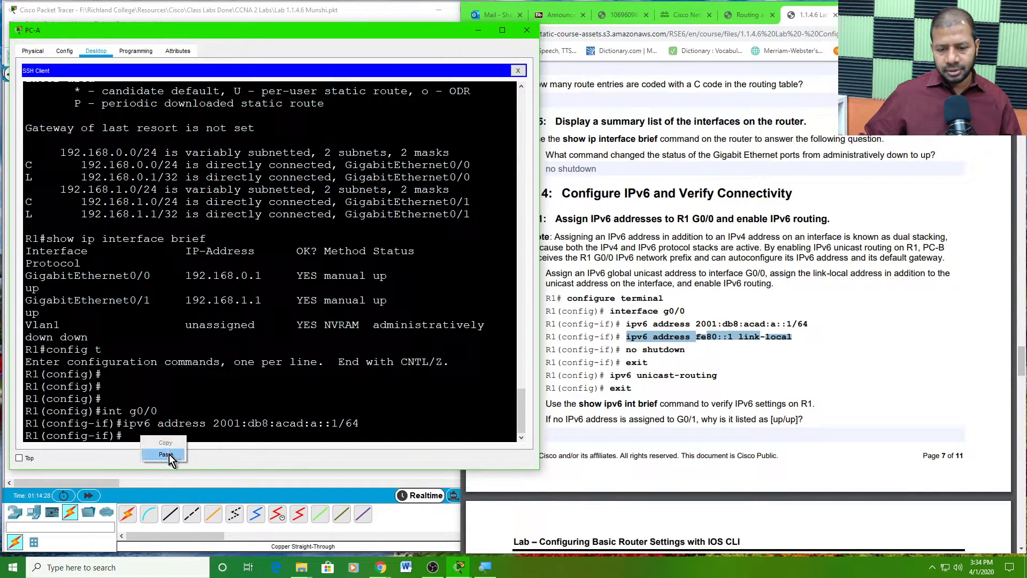
click(165, 454)
key(Return)
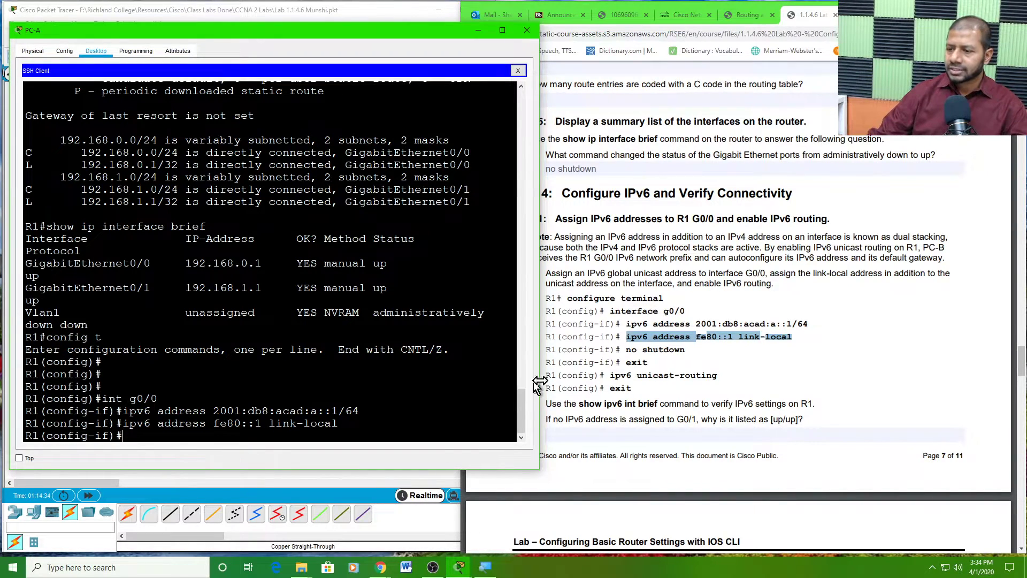
- Point out the global address and the fe80::1 link-local address in the worksheet commands
click(660, 332)
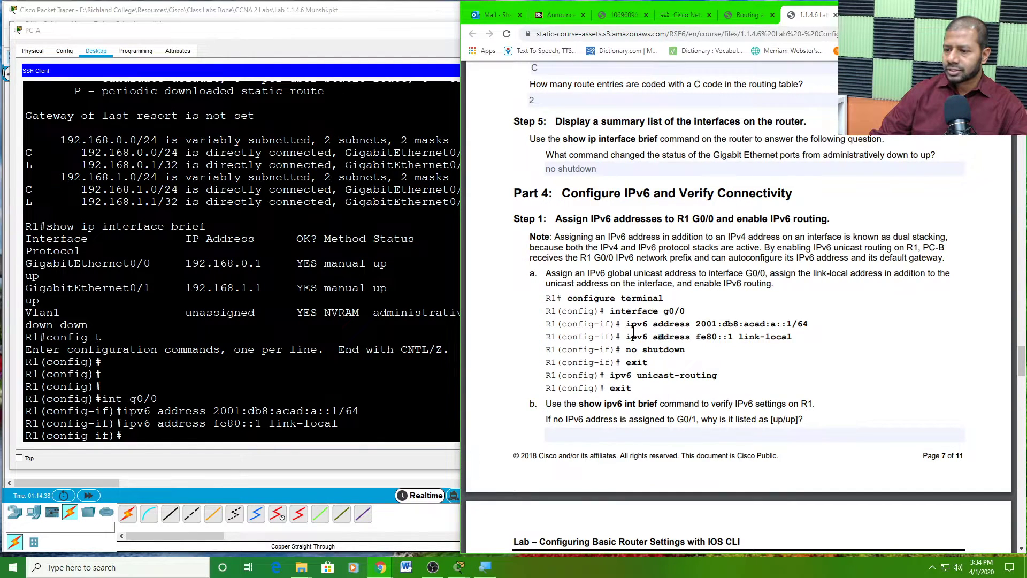
drag(626, 324, 810, 324)
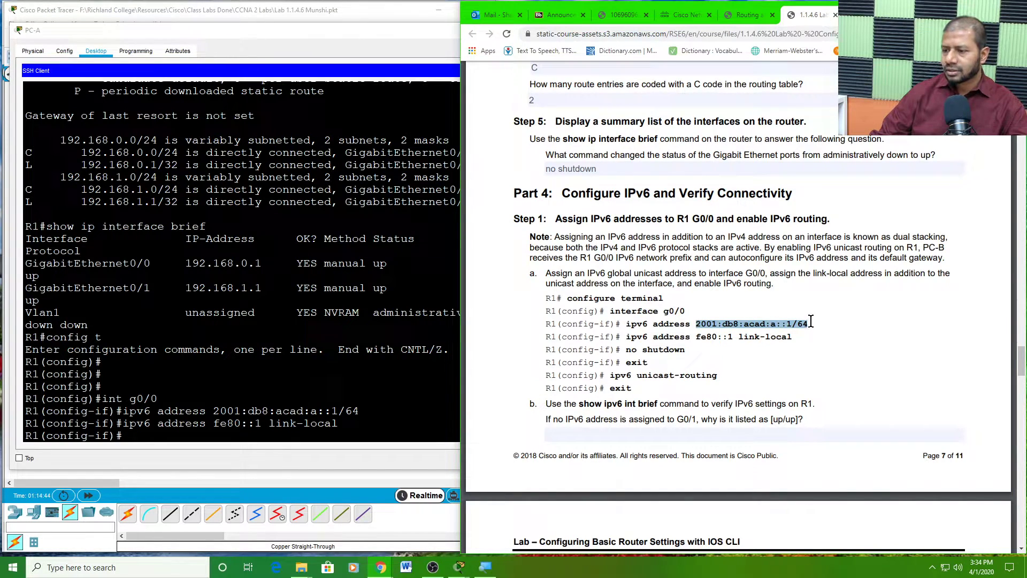
click(698, 337)
drag(698, 337, 731, 338)
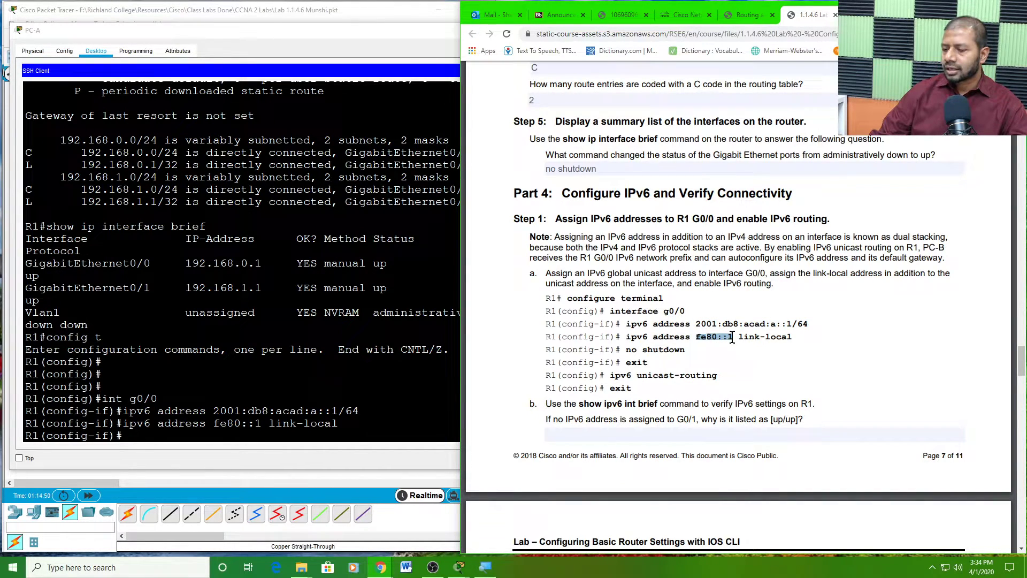
click(726, 337)
drag(696, 336, 808, 324)
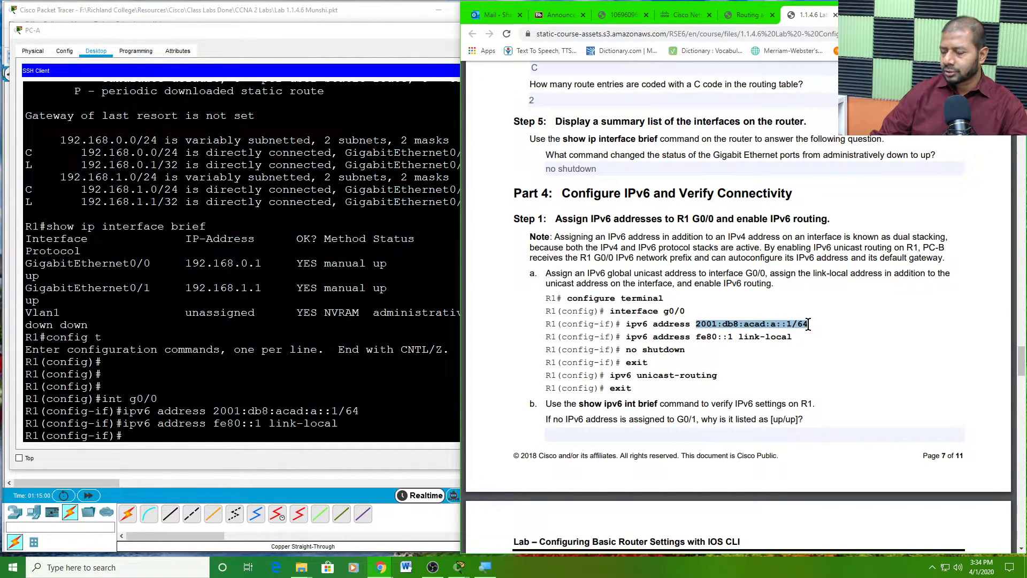
drag(696, 336, 733, 341)
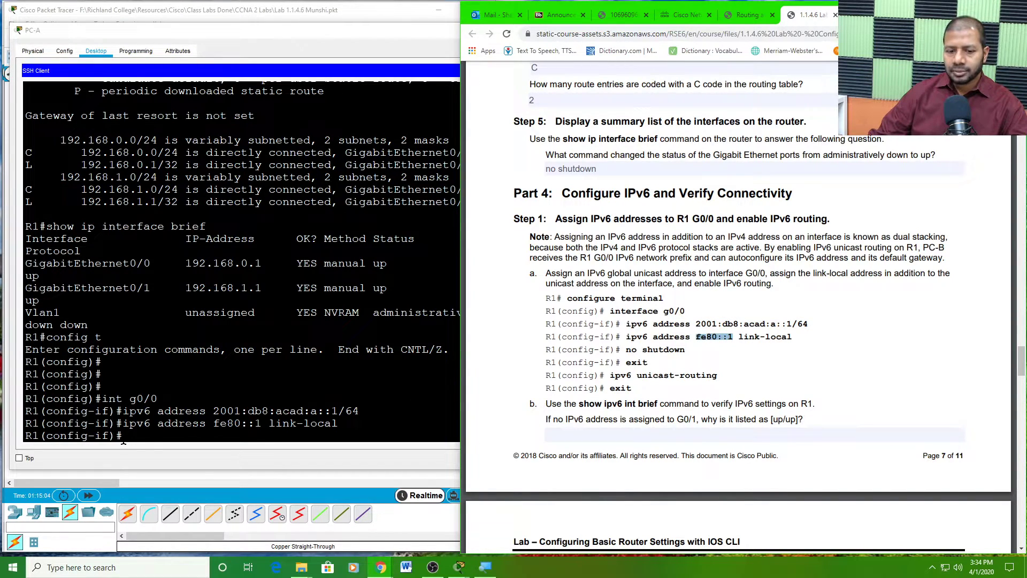
- Enable G0/0 with 'no shut' and exit interface configuration mode
click(123, 440)
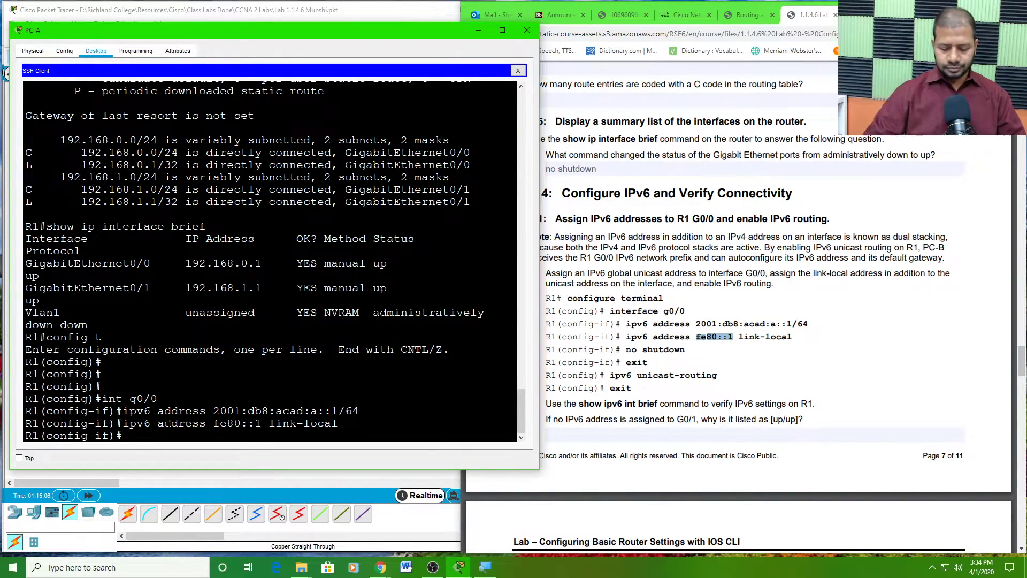
text(no shut)
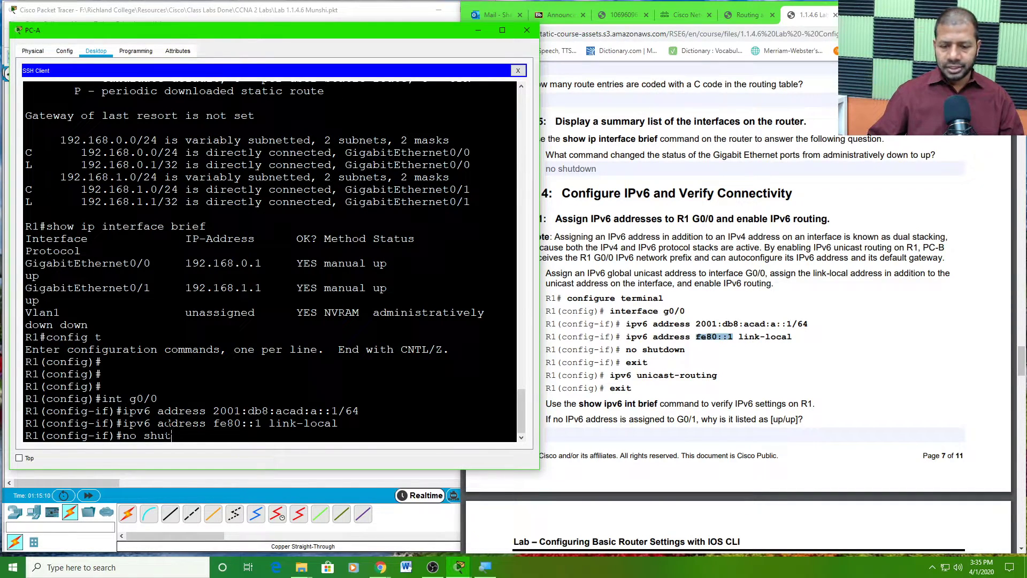
key(Return)
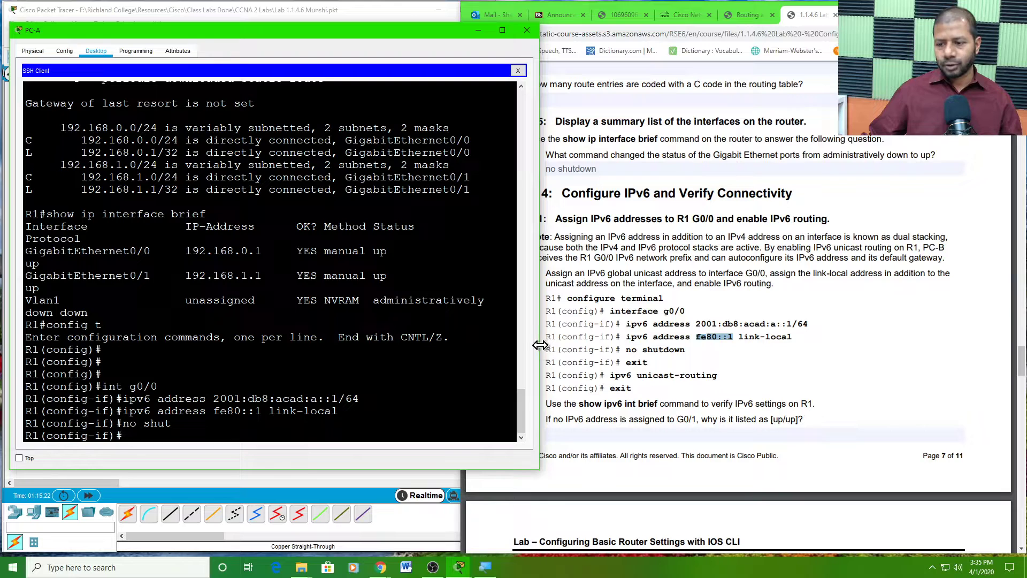
drag(540, 344, 517, 343)
click(331, 373)
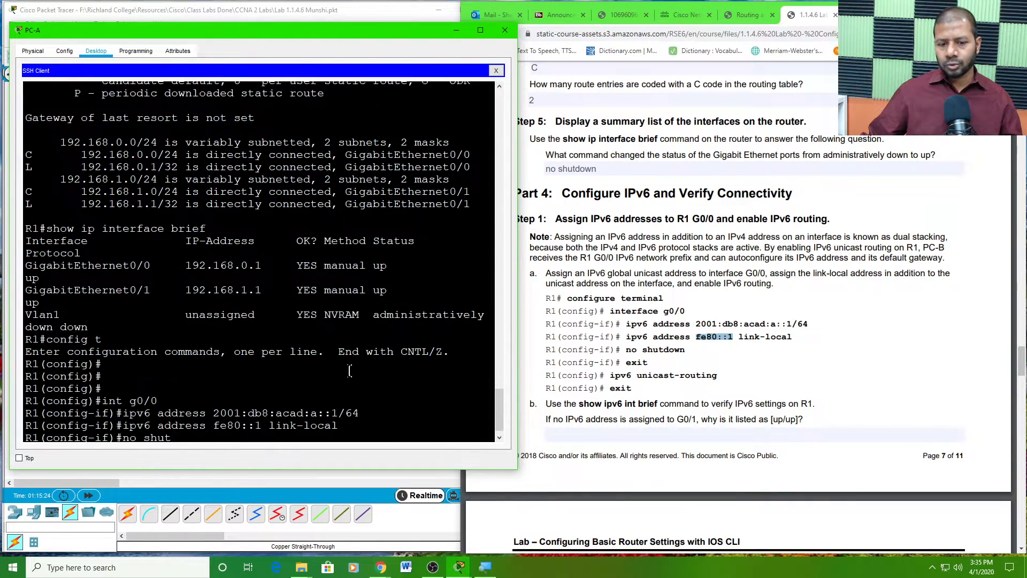
key(Return)
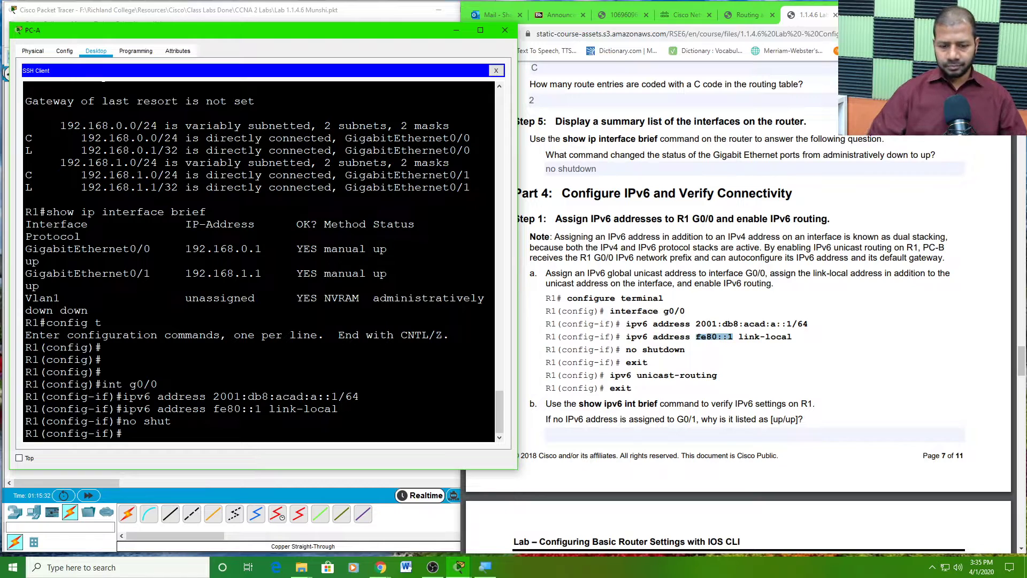
text(exit)
key(Return)
key(Return)
key(Return)
key(Return)
key(Return)
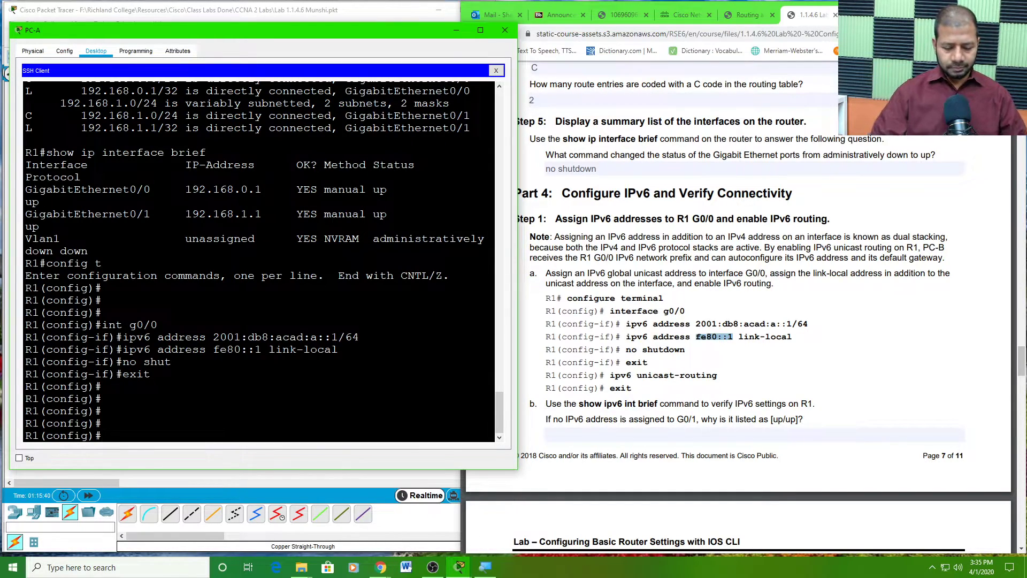
- Turn on 'ipv6 unicast-routing' globally, using Tab completion, and exit configuration mode
text(ipv6)
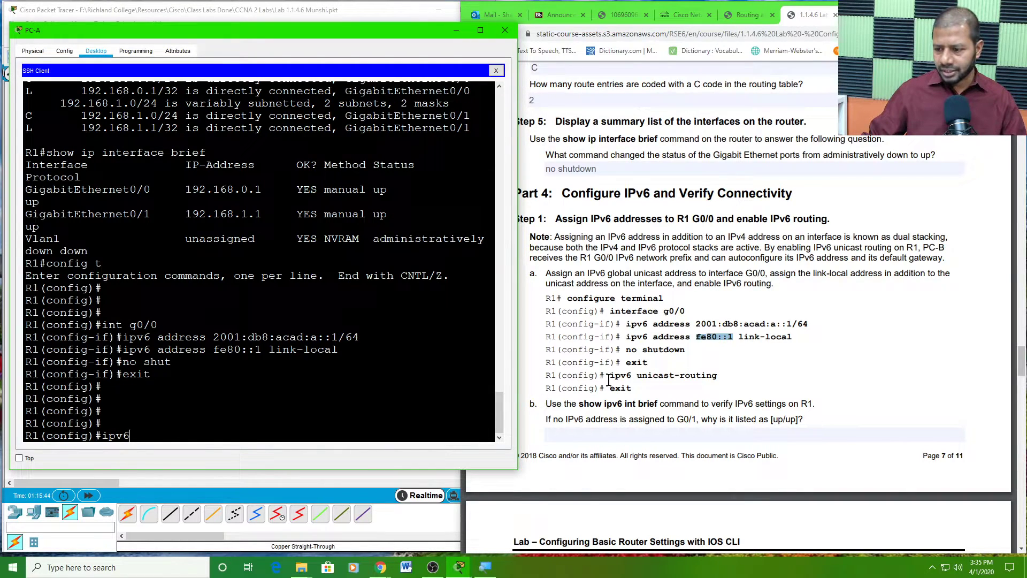
drag(609, 374, 724, 386)
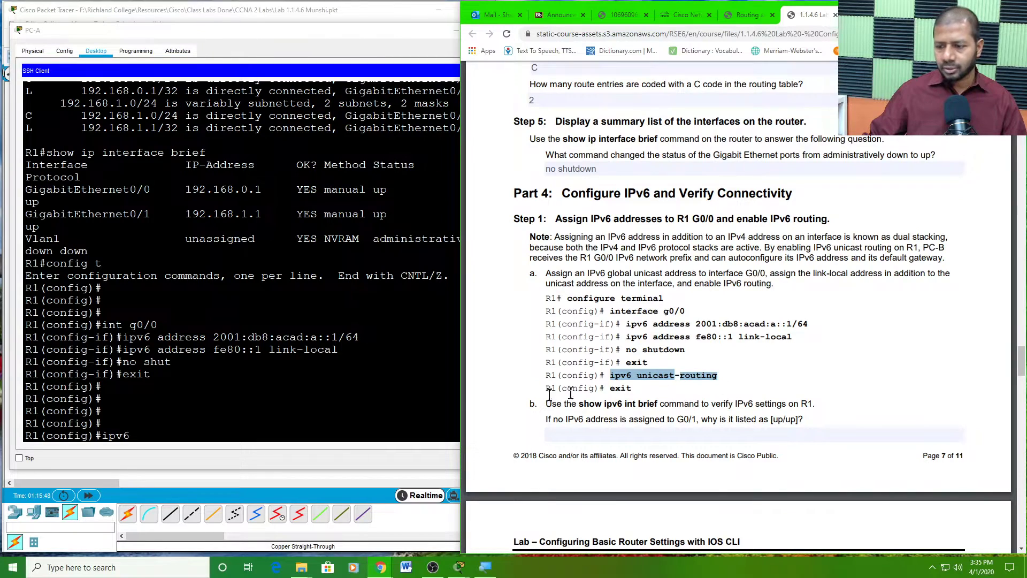
click(188, 420)
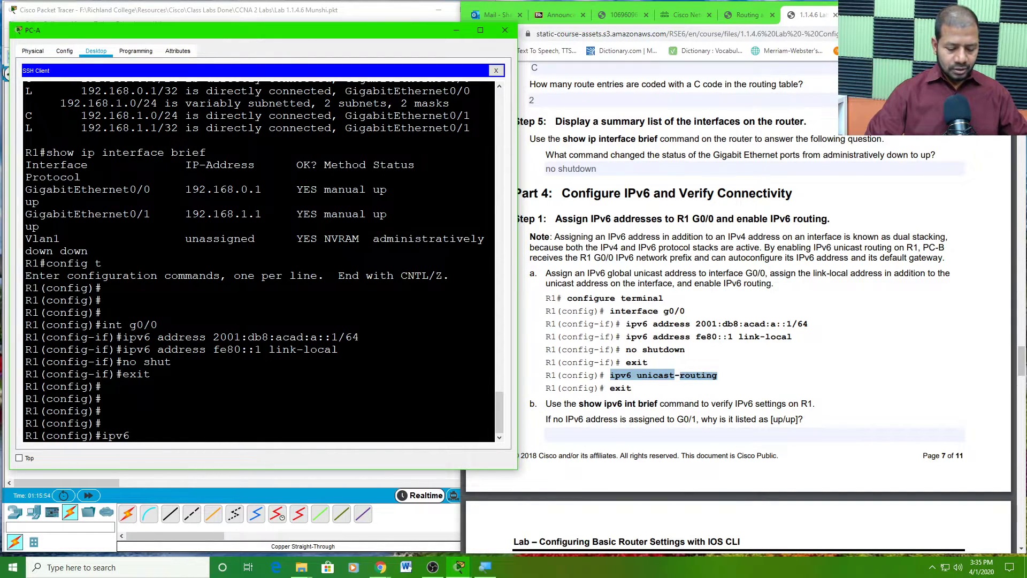
text(uni)
key(Tab)
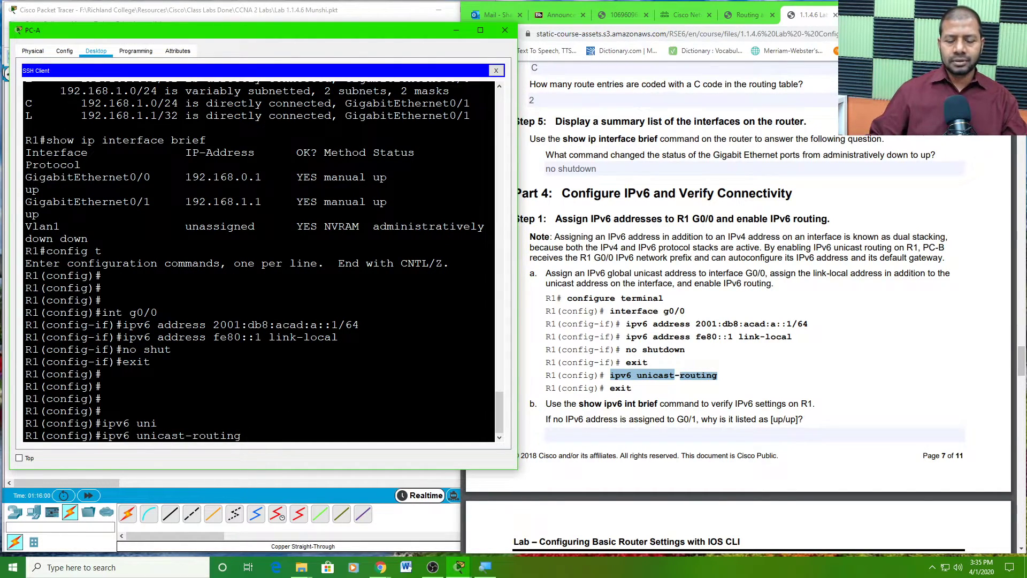
key(Return)
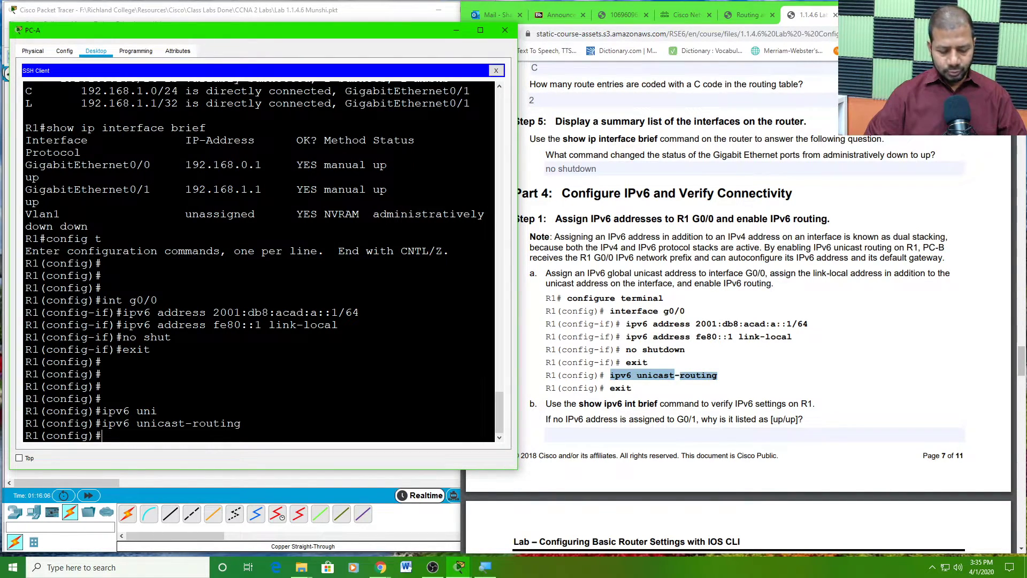
text(exit)
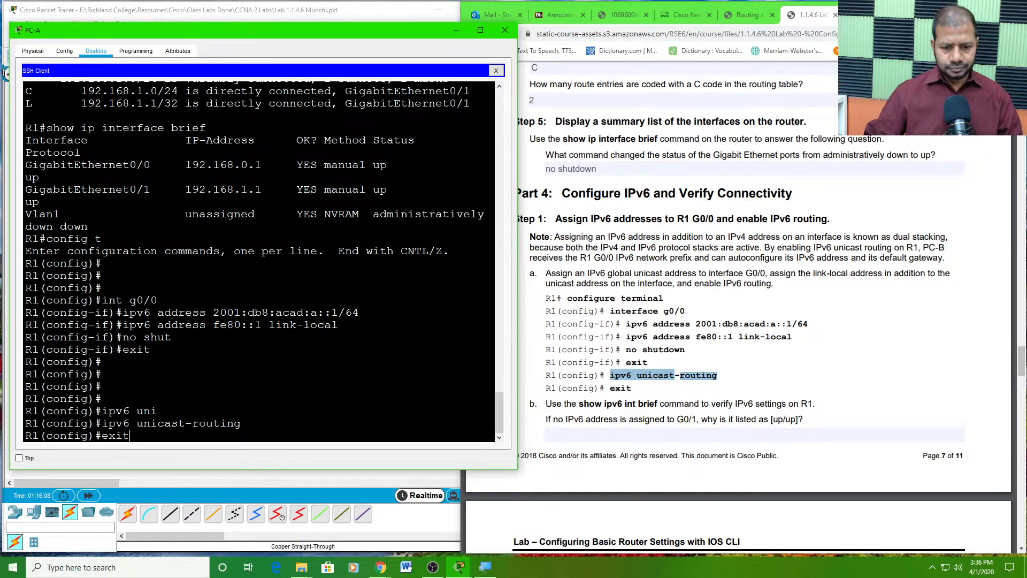
key(Return)
key(Return)
key(Return)
key(Return)
key(Return)
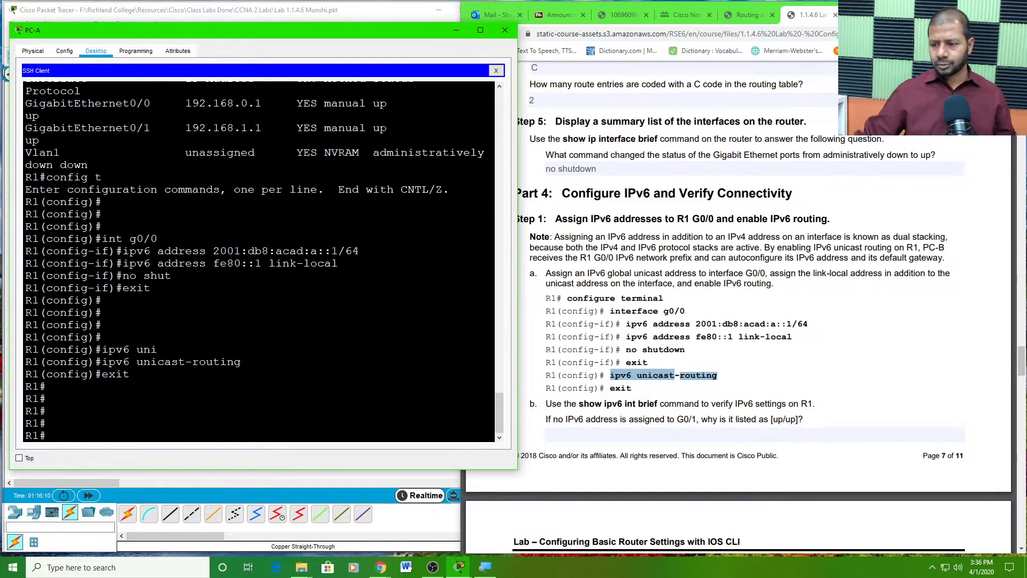
- Scroll the PDF to step b and read its IPv6 verification instruction and question
scroll(659, 380, down, 2)
scroll(659, 380, down, 1)
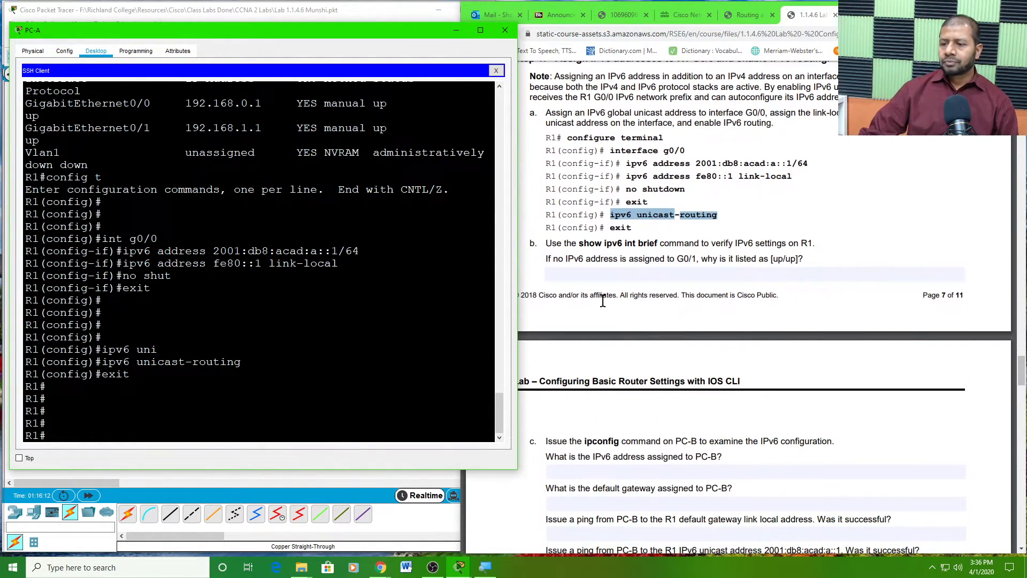
click(545, 243)
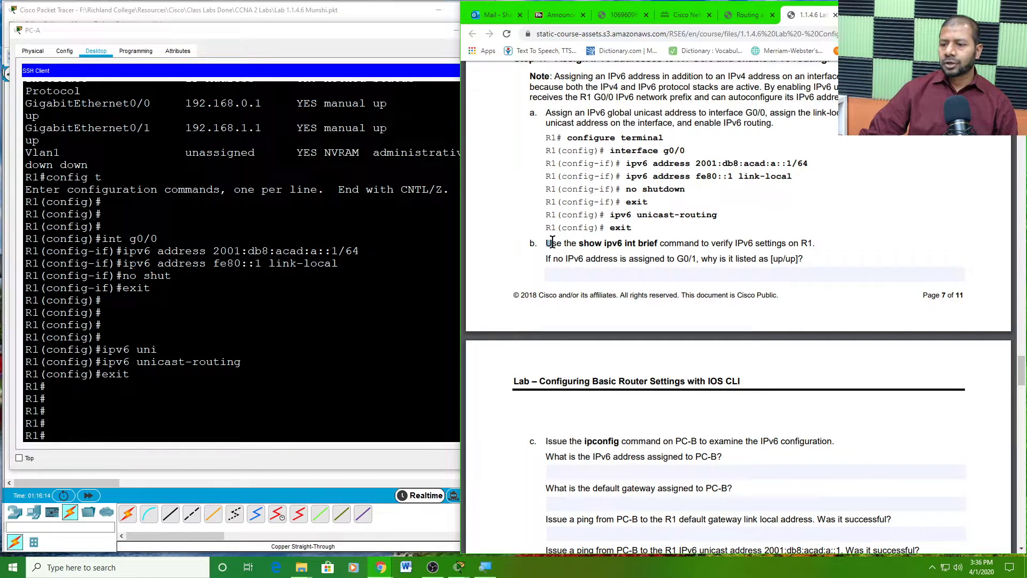
drag(545, 243, 845, 252)
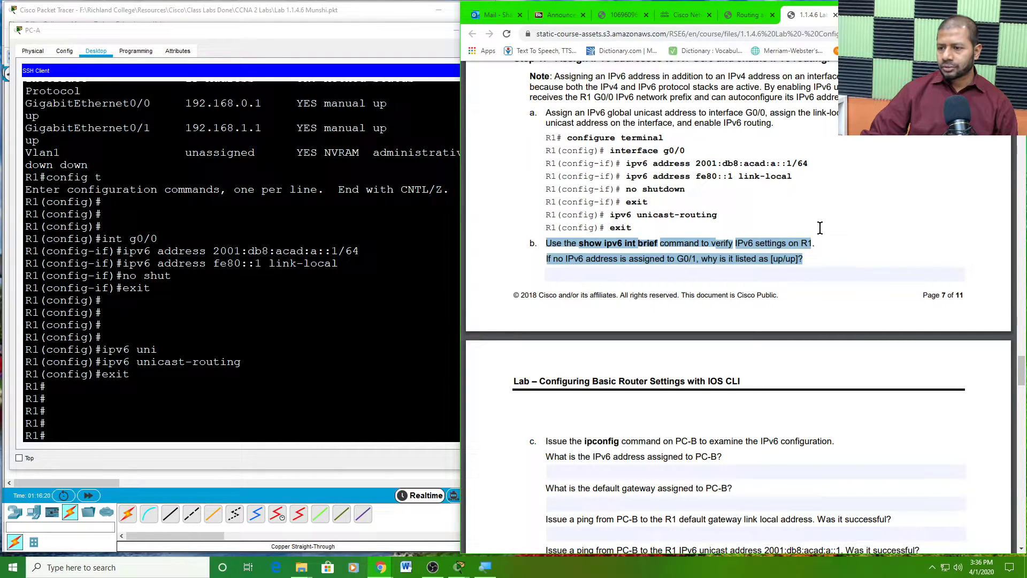
click(615, 251)
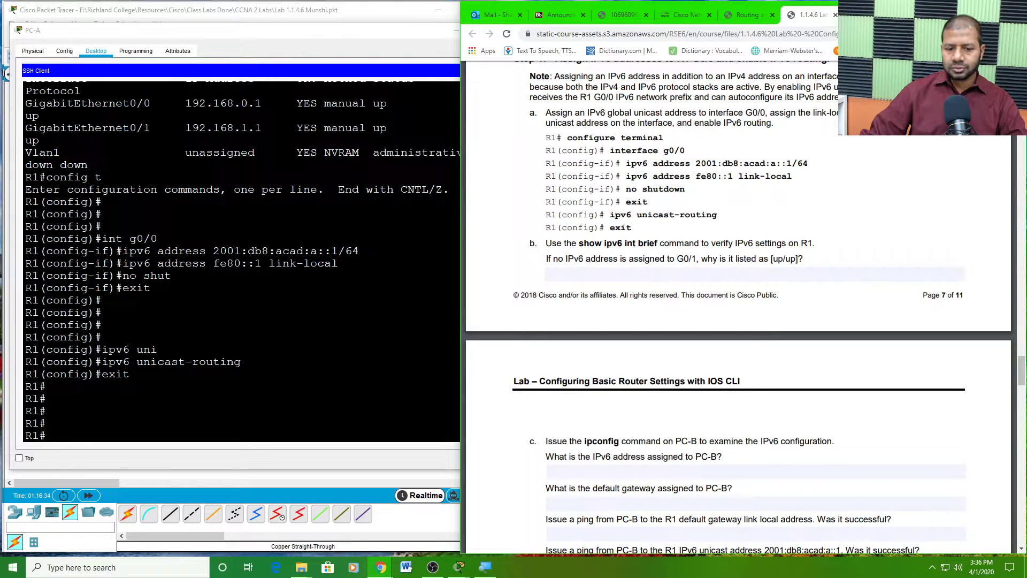
click(47, 435)
- Run 'show ipv6 int br' and highlight G0/0's up/up status and FE80::1 address
text(show ipv6)
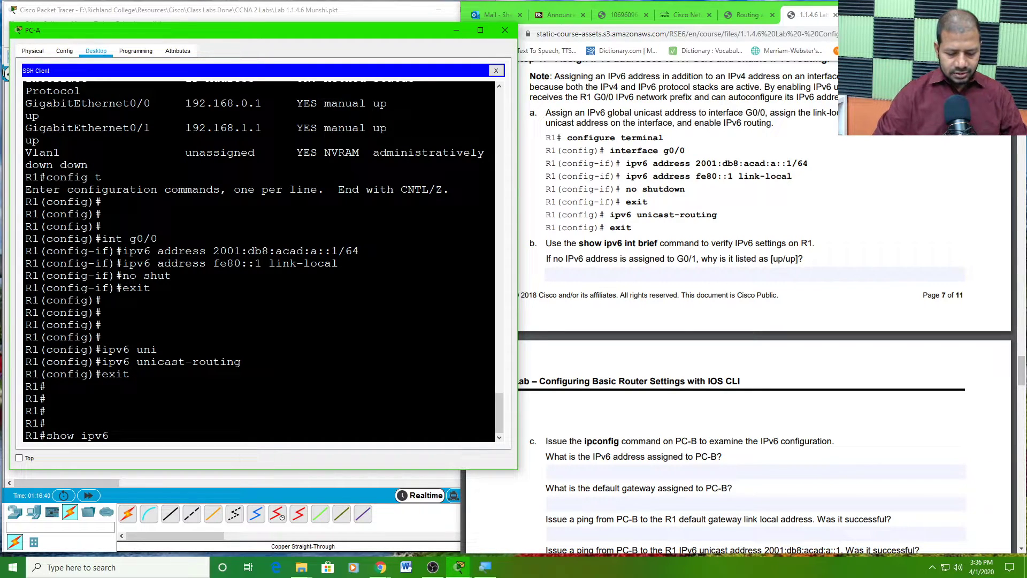
text( int br)
key(Return)
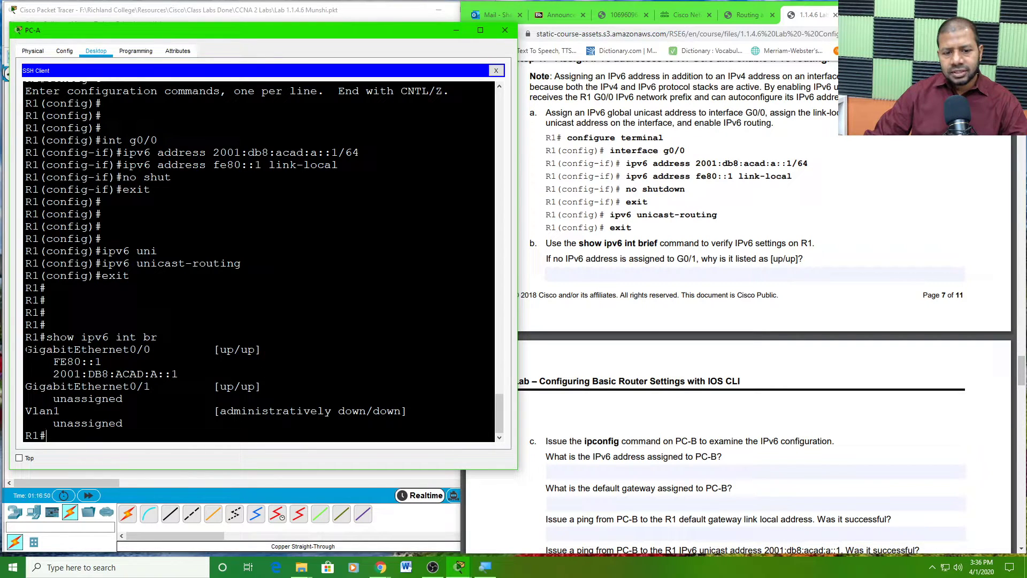
drag(26, 349, 176, 374)
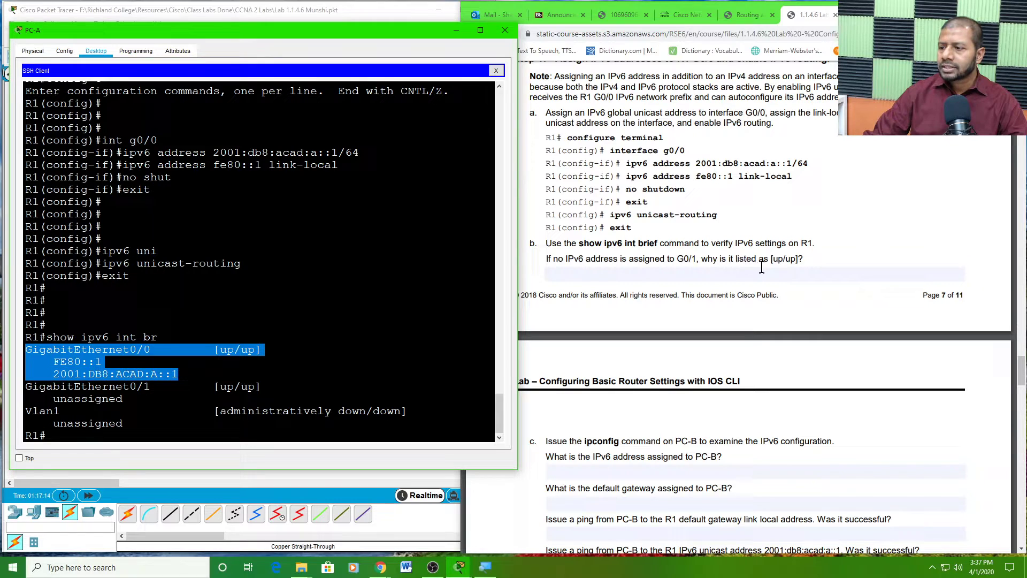
click(691, 272)
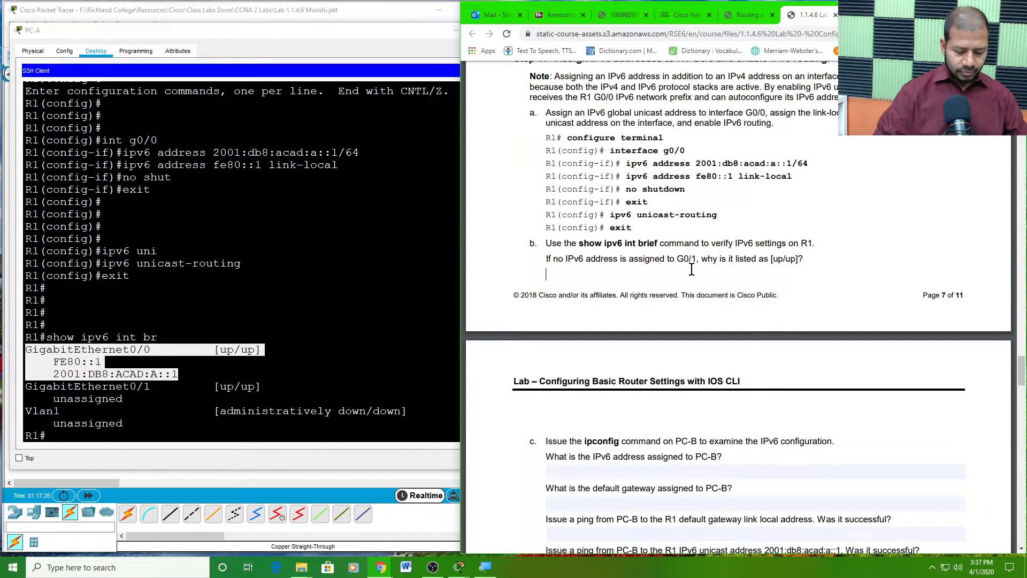
- Answer part b with 'Because it was already activated using ipv4 address', correcting the ip4 typo
text(Beca)
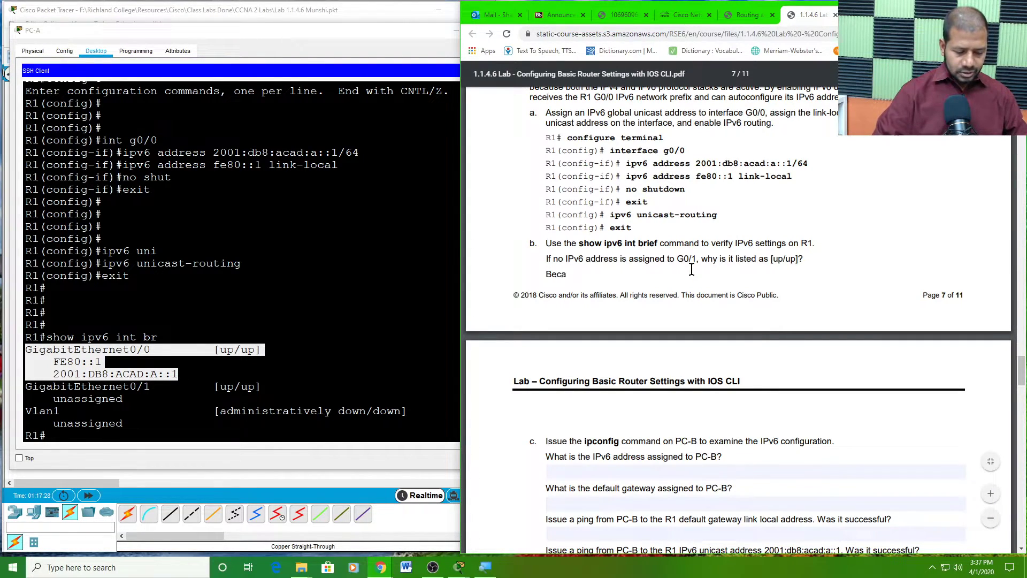
text(use it was alrea)
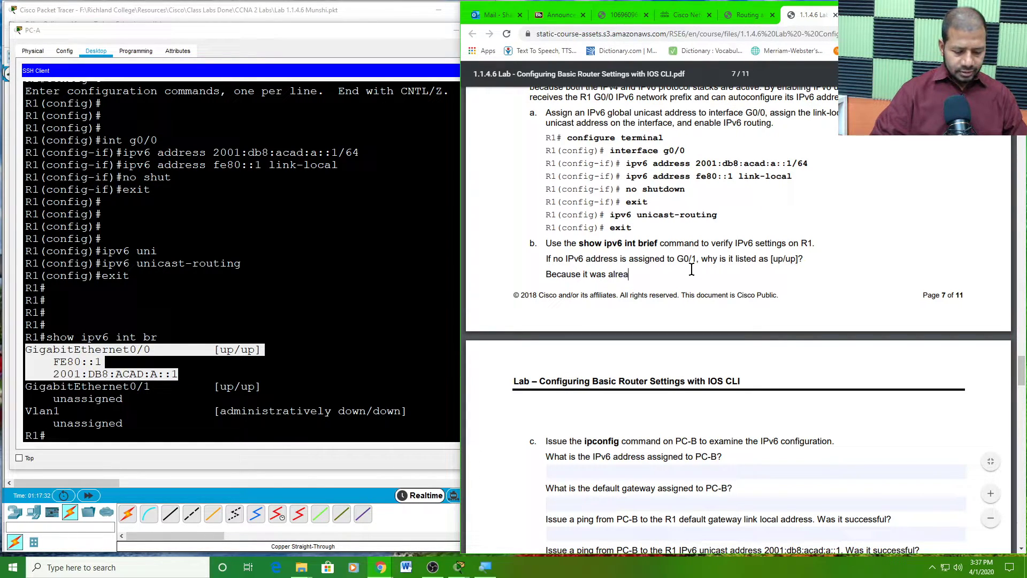
text(dy activated)
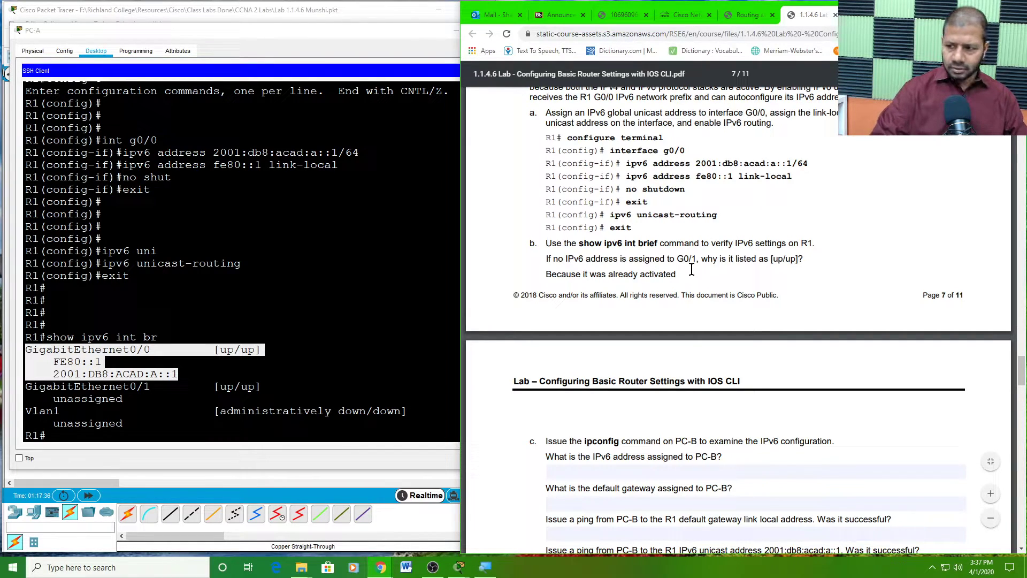
text( usi)
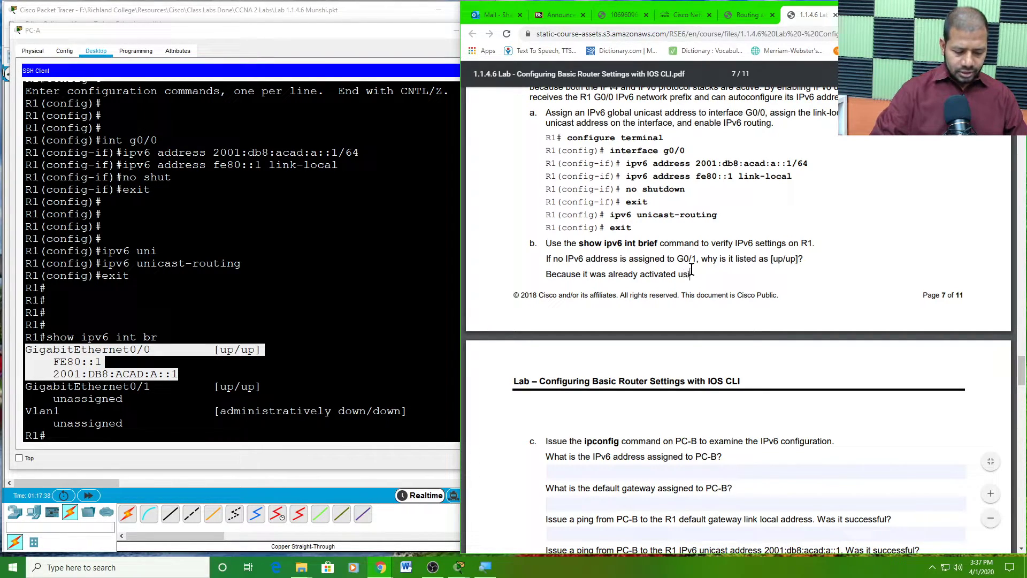
text(ng ip)
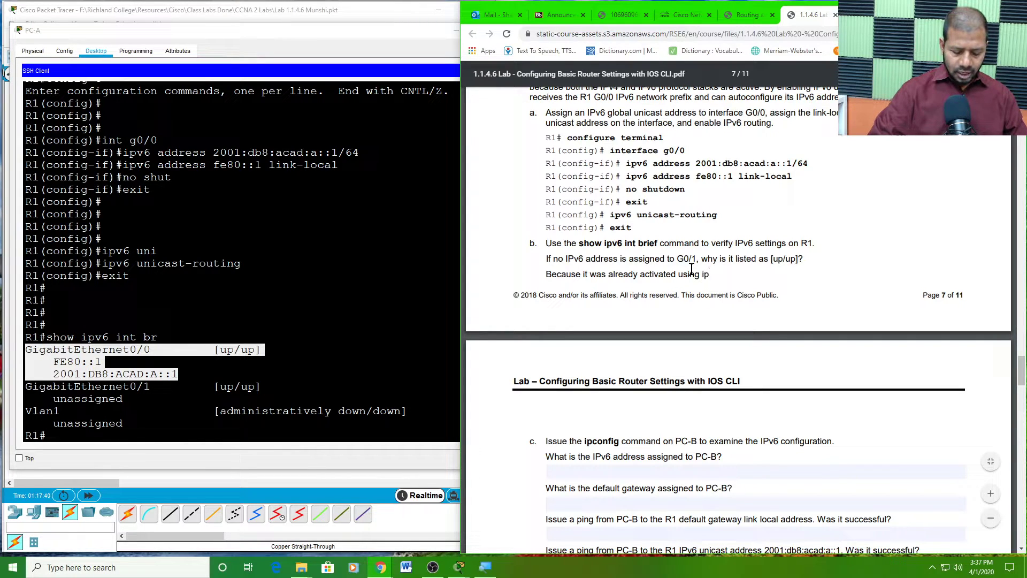
text(4)
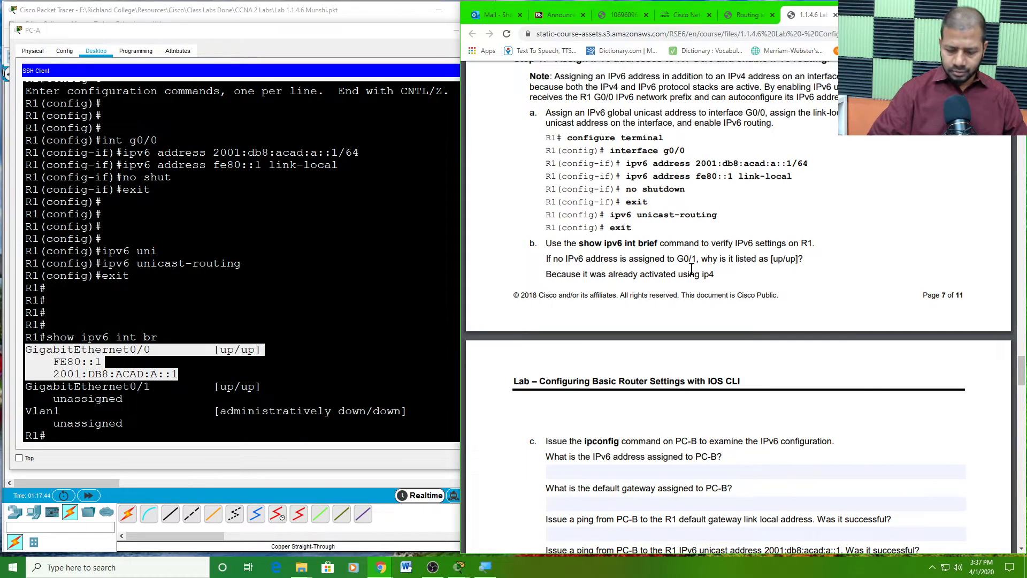
key(BackSpace)
text(v4 address)
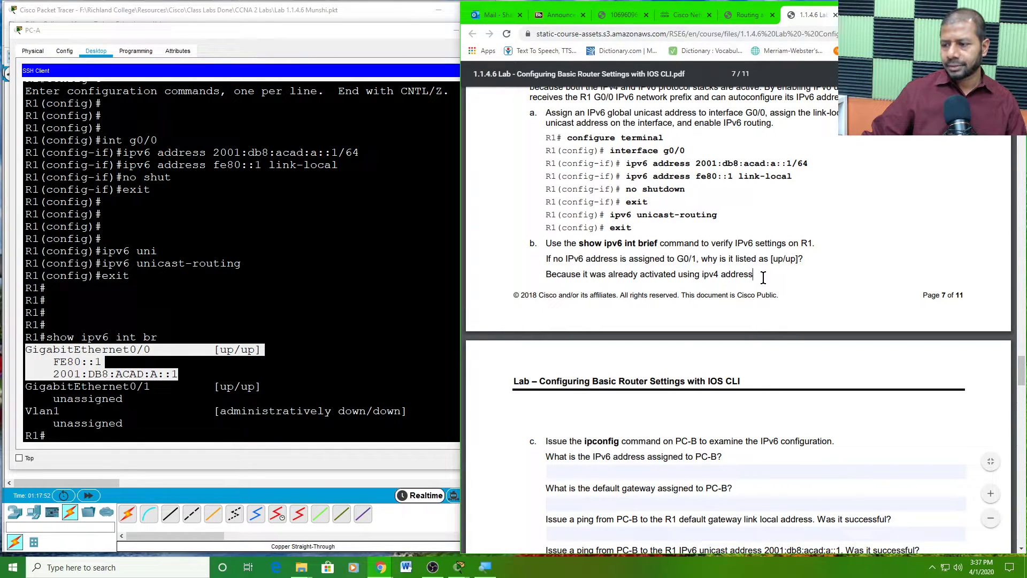
- Scroll the PDF to part c and highlight the question about PC-B's IPv6 address
scroll(714, 293, down, 2)
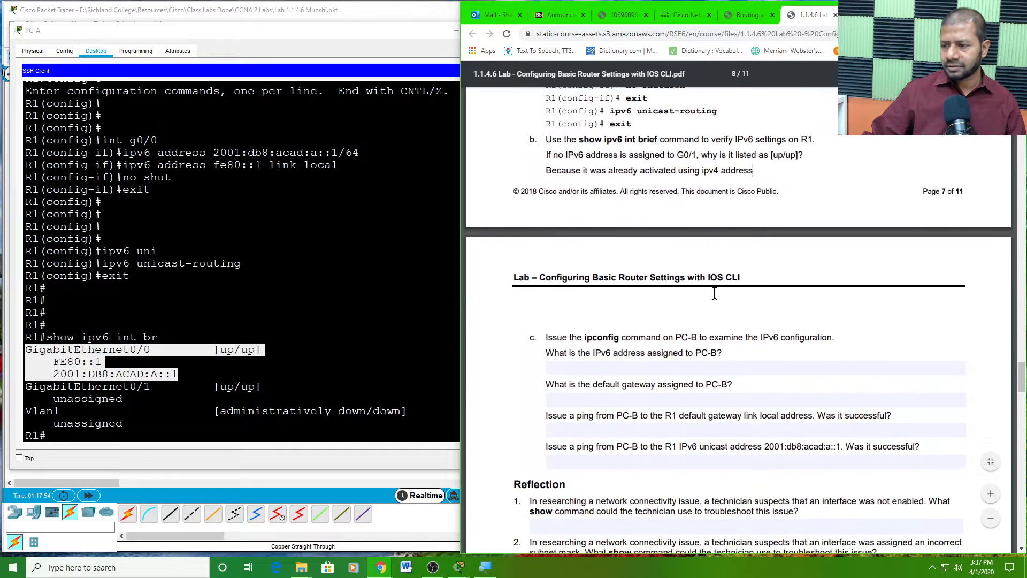
scroll(601, 289, down, 2)
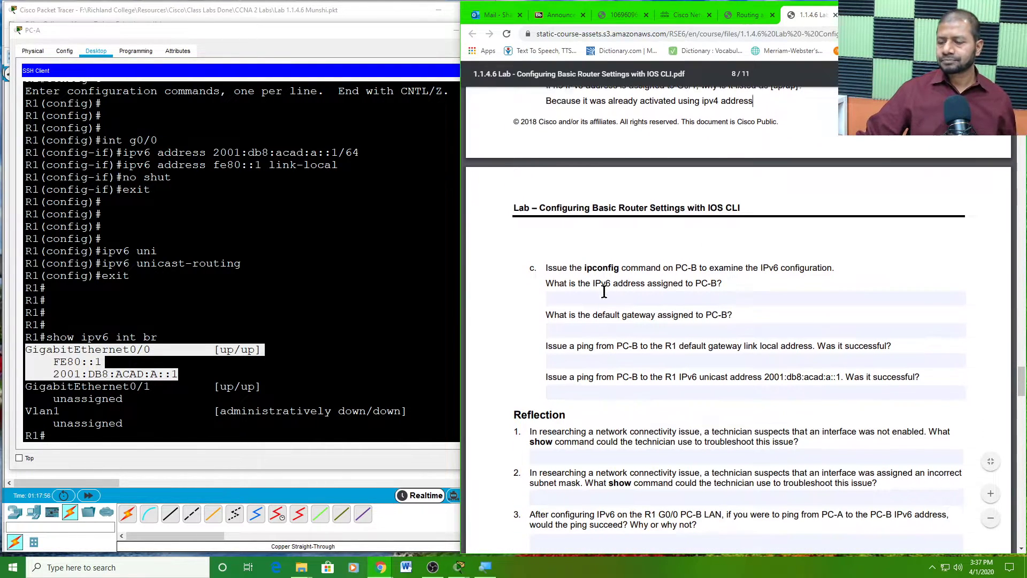
scroll(599, 219, up, 3)
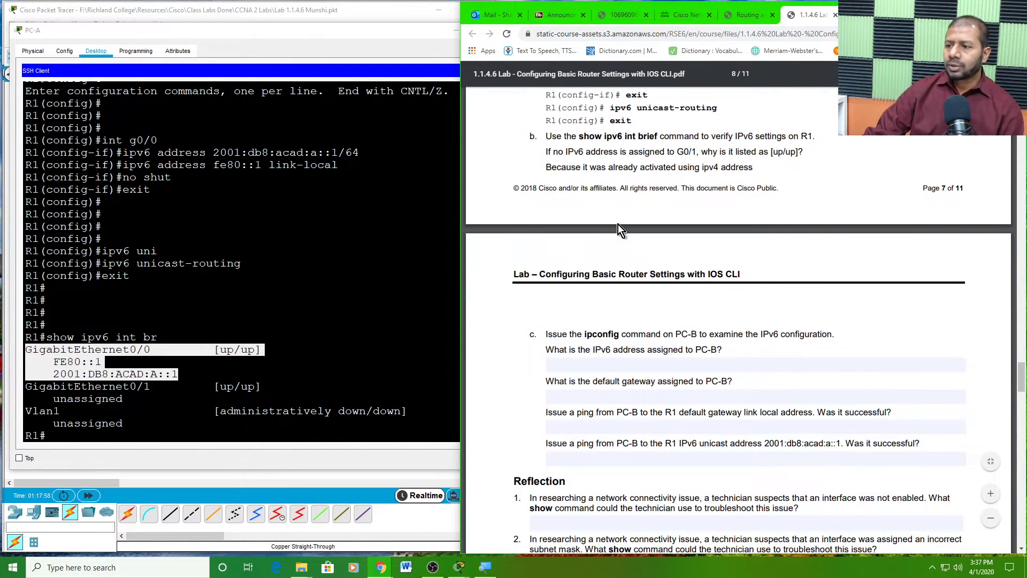
scroll(644, 227, down, 2)
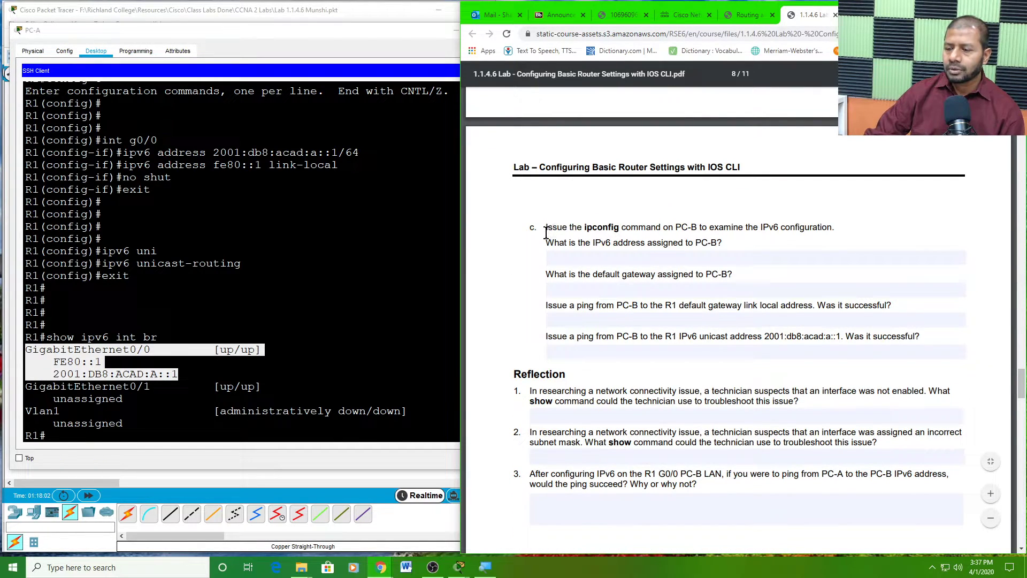
drag(546, 228, 833, 229)
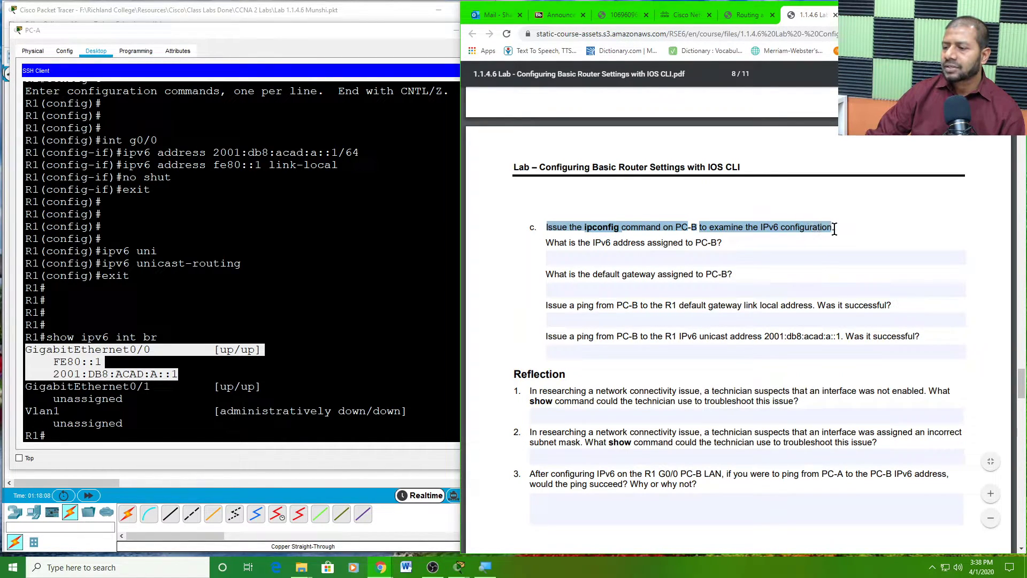
drag(571, 247, 733, 242)
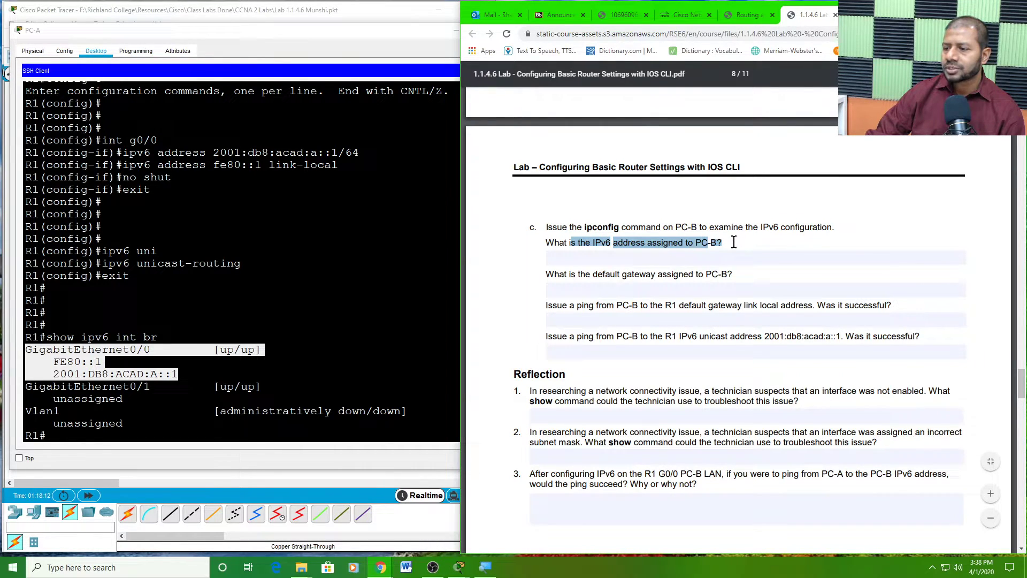
- Minimize the main workspace and the PC-A, R1, PC-B and S1 device windows
click(302, 482)
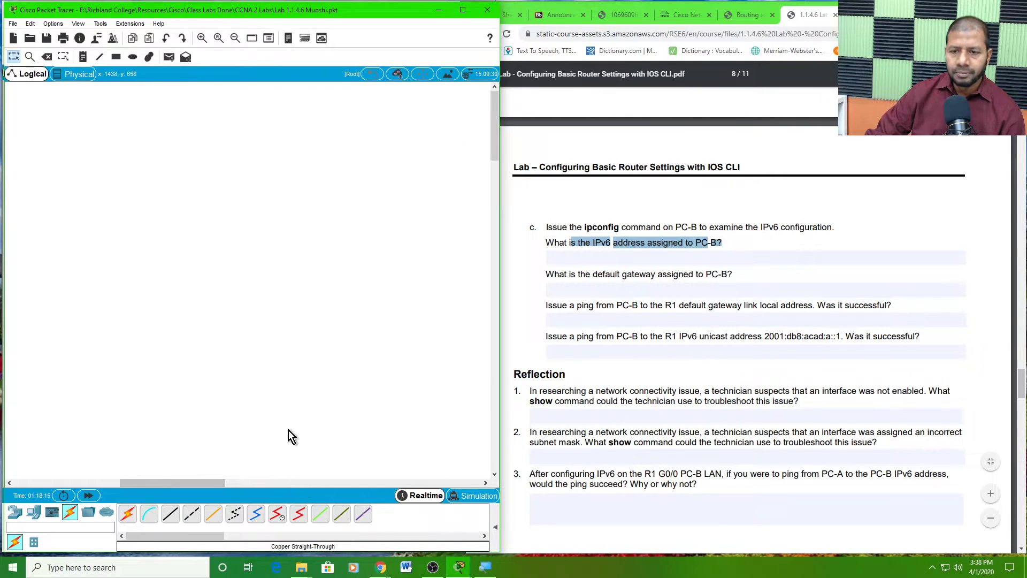
click(440, 11)
click(452, 32)
click(456, 32)
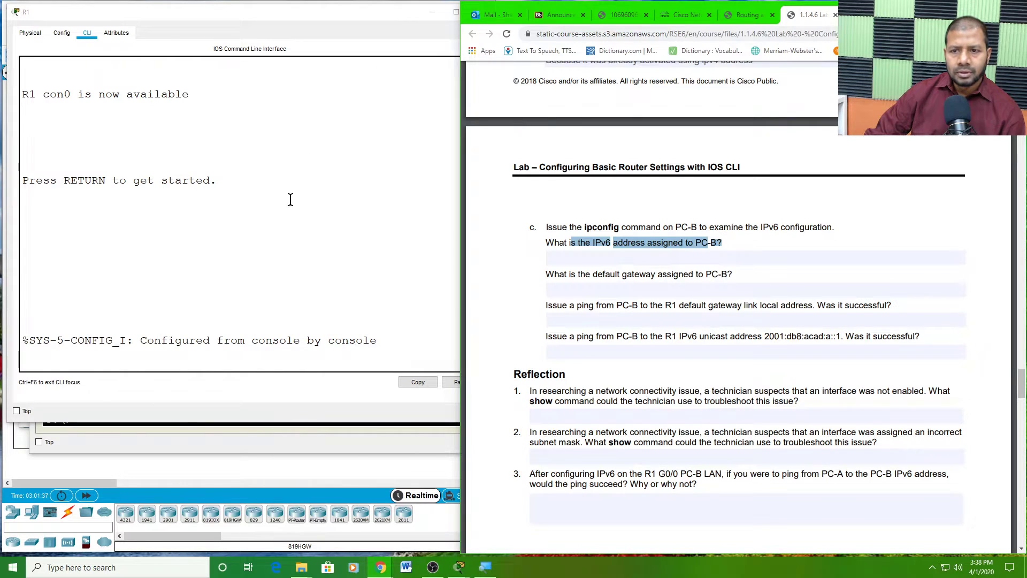
click(432, 12)
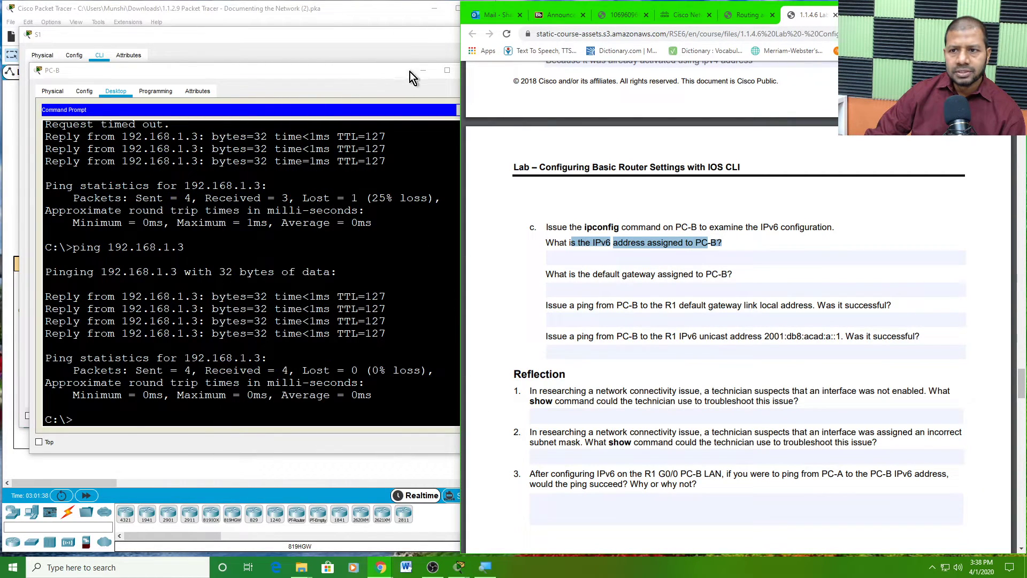
click(422, 70)
click(428, 38)
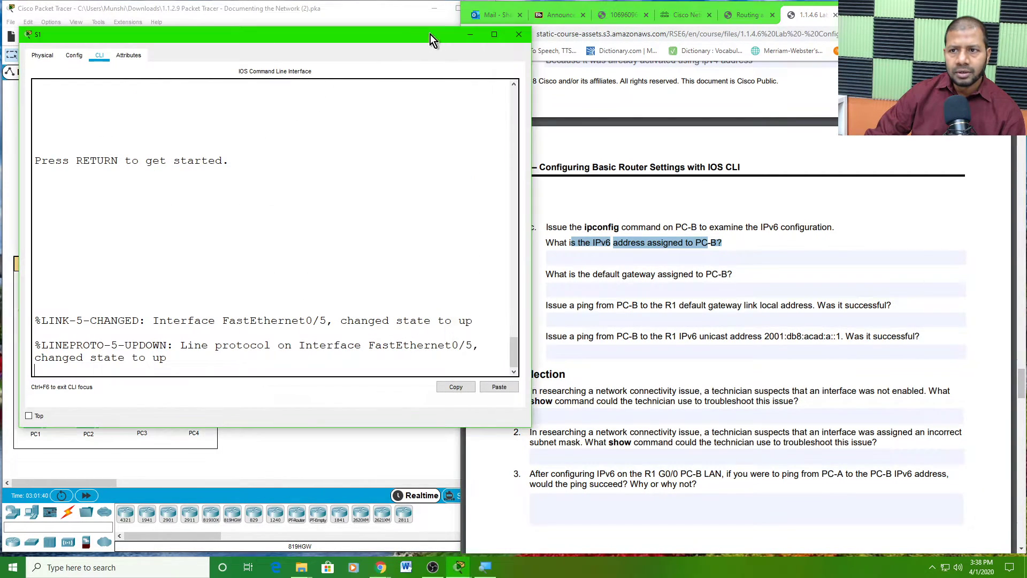
click(470, 34)
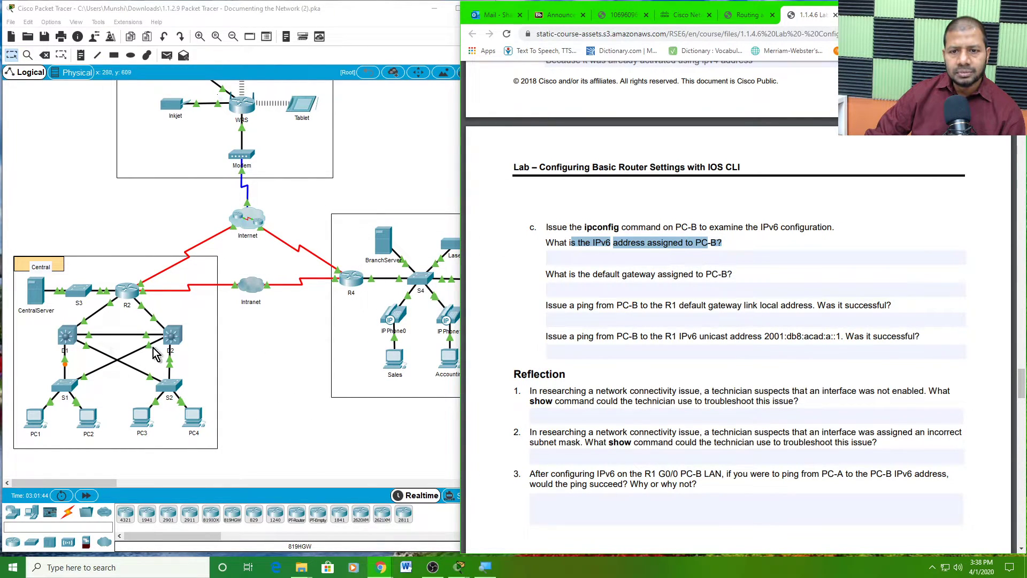
- Close the Documenting the Network file without saving, then restore the lab topology window
click(410, 14)
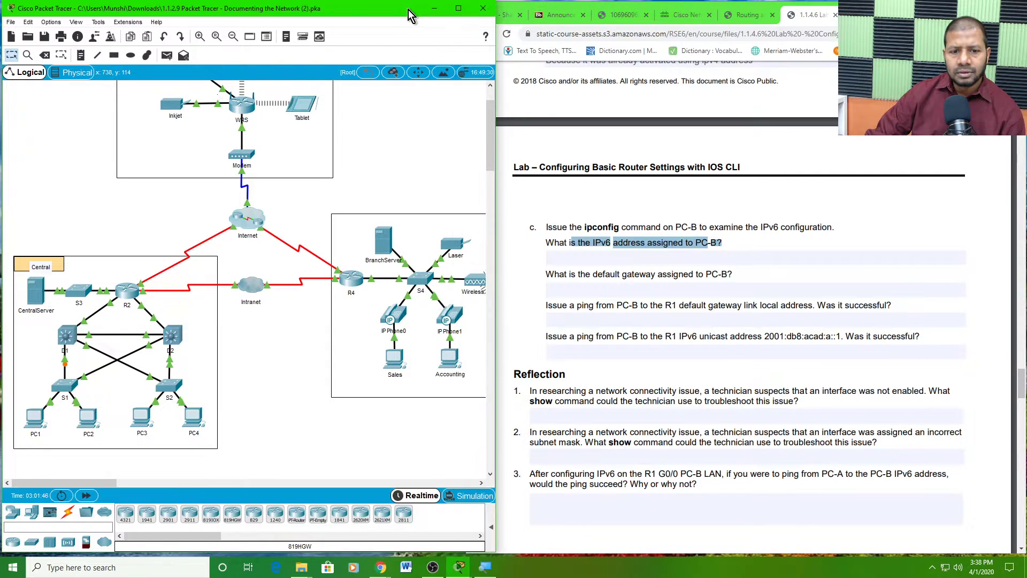
drag(410, 14, 403, 33)
click(470, 34)
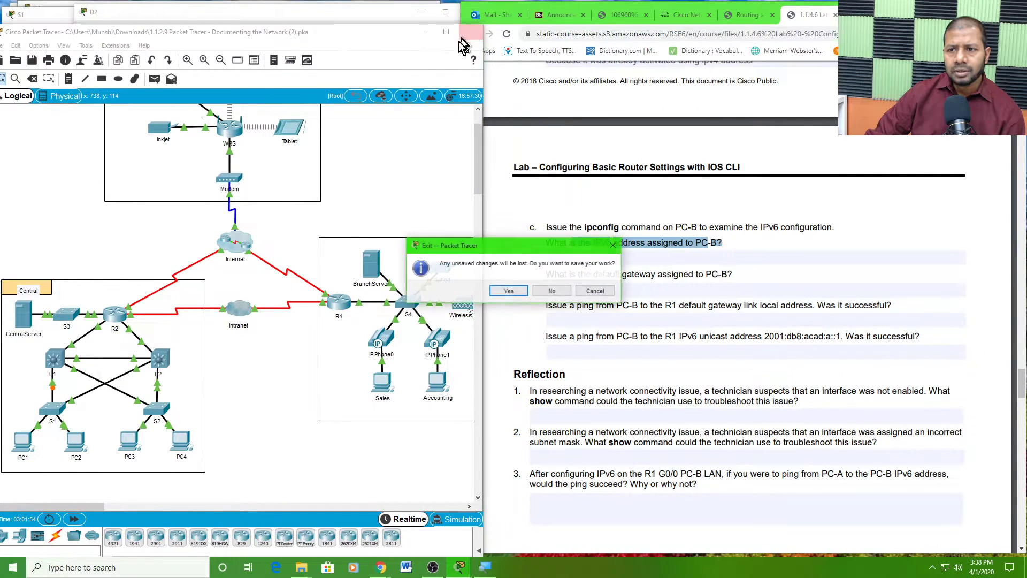
click(550, 290)
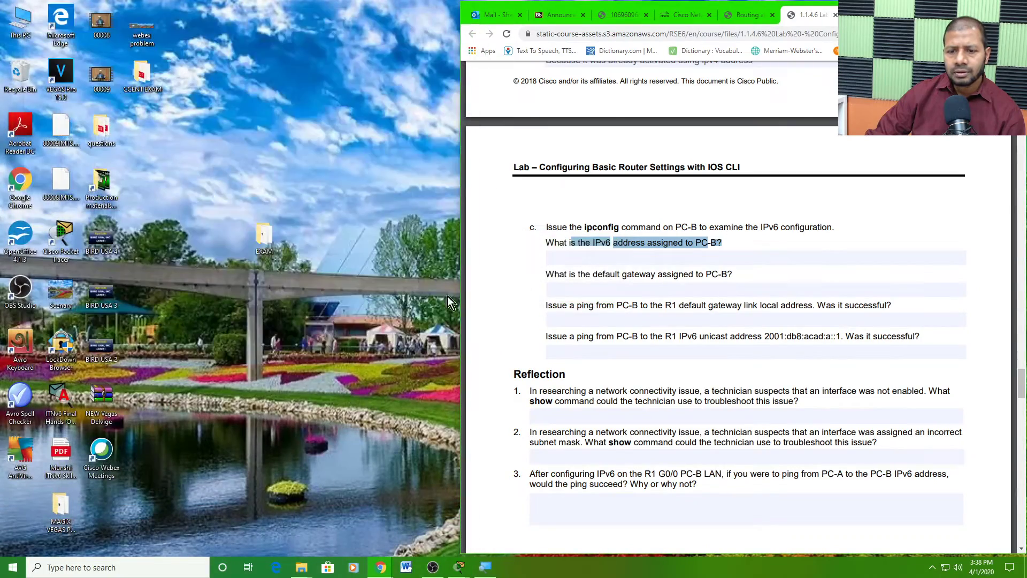
mouse_move(461, 570)
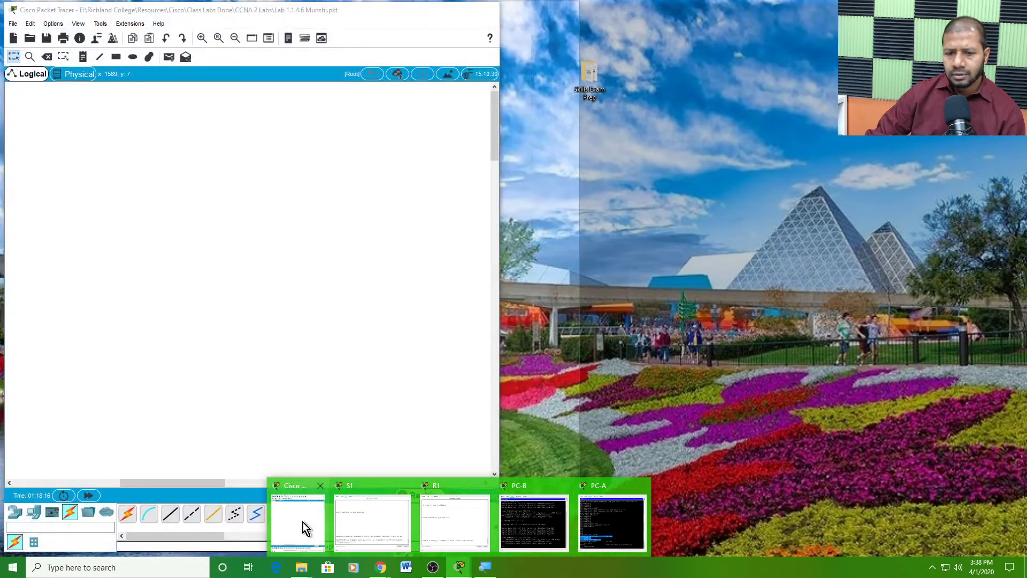
click(302, 523)
drag(204, 481, 59, 481)
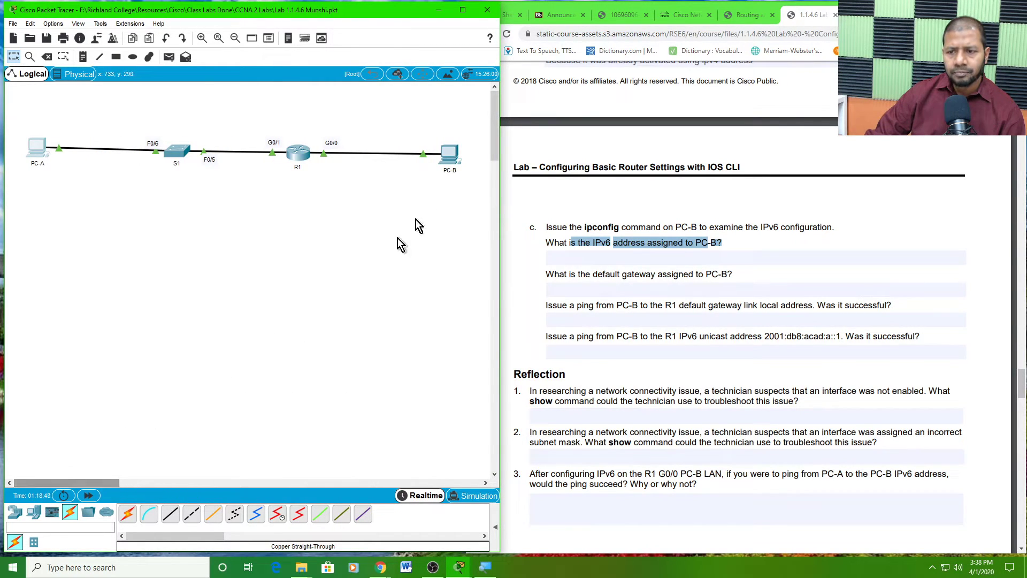
- Run ipconfig in PC-B's command prompt and check its IPv6 details
click(449, 155)
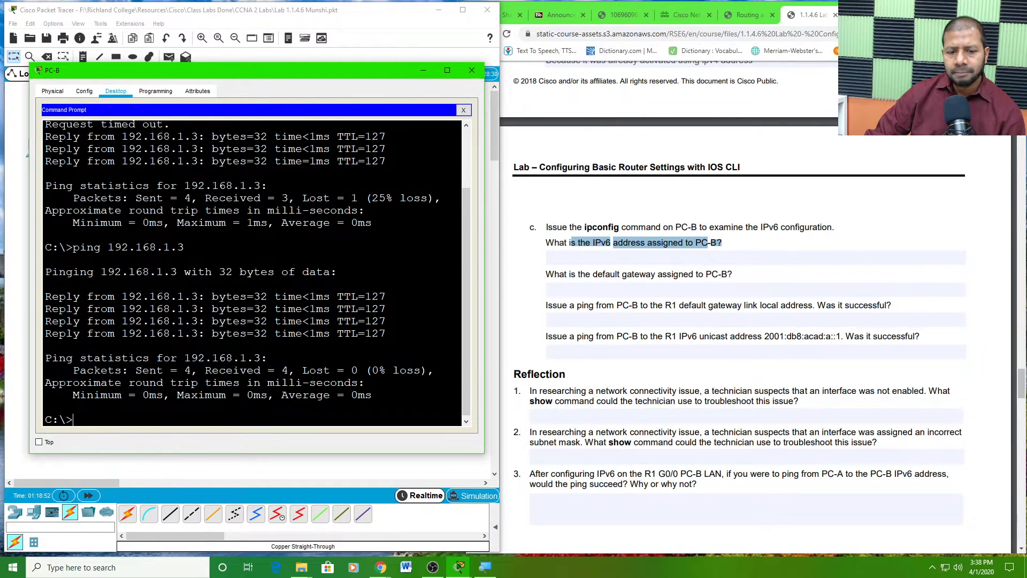
key(Return)
key(Return)
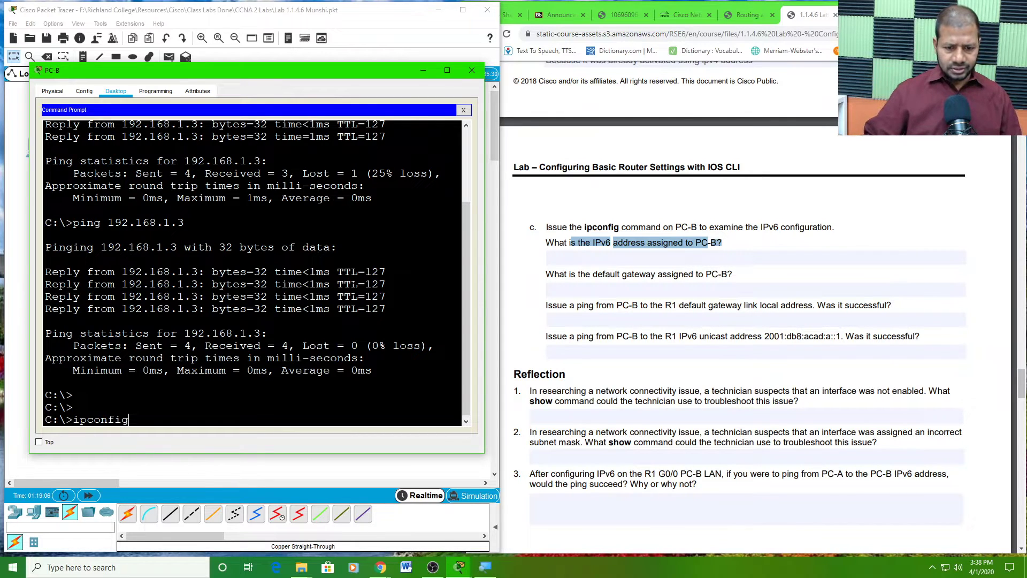
key(Return)
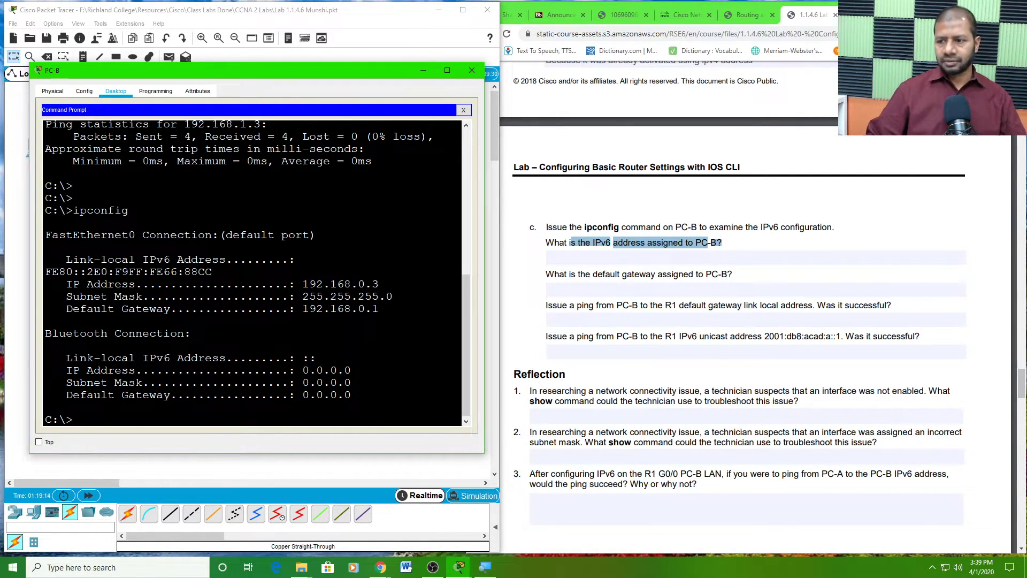
click(703, 261)
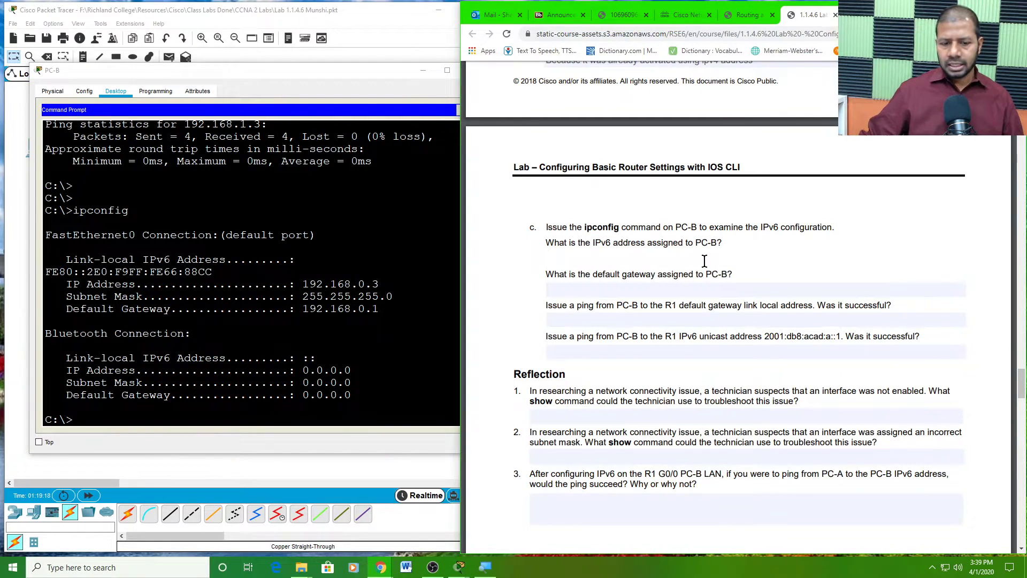
click(71, 425)
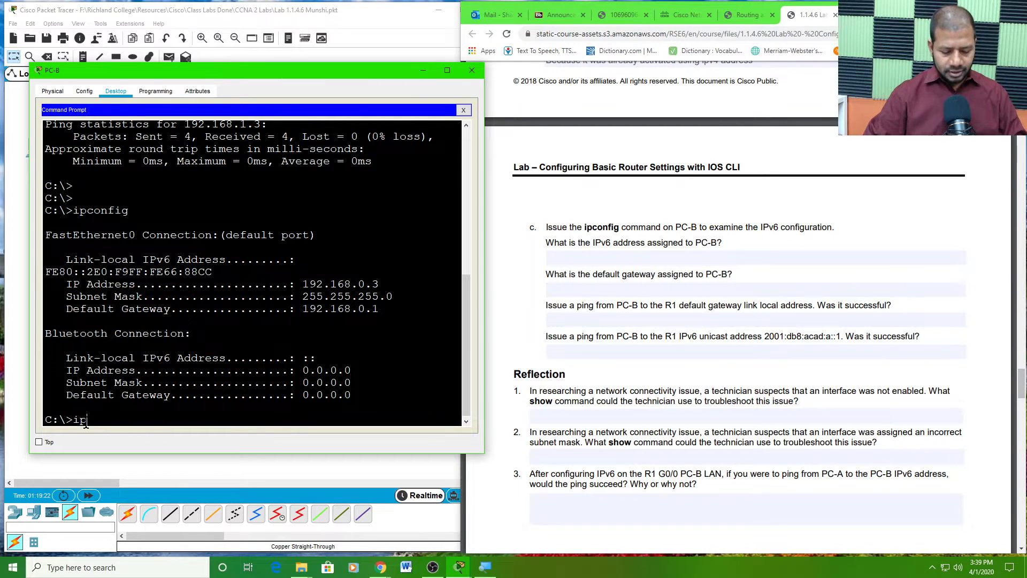
- Run ipv6config on PC-B and widen the command prompt window to read the output
text(ipv6config)
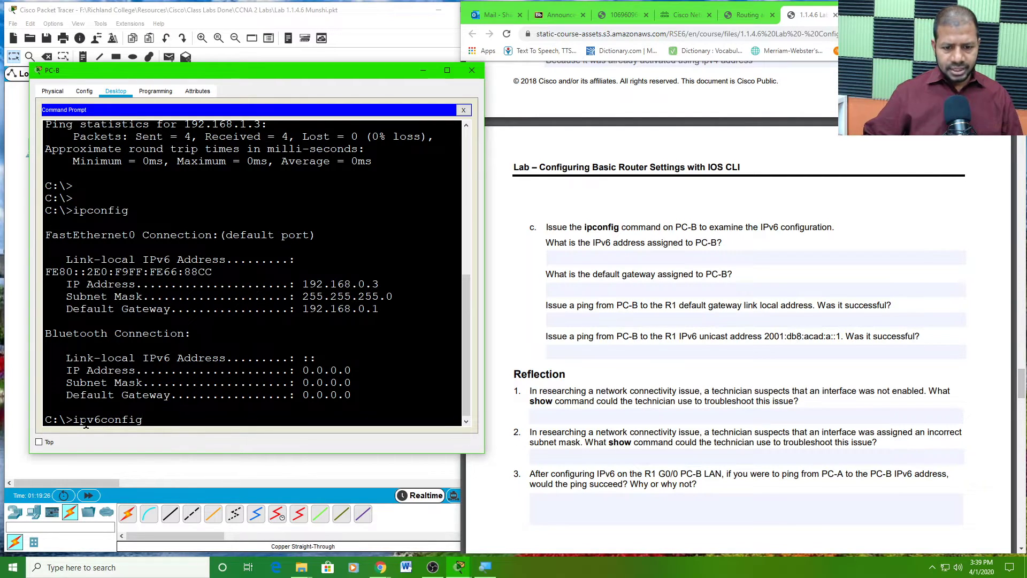
key(Return)
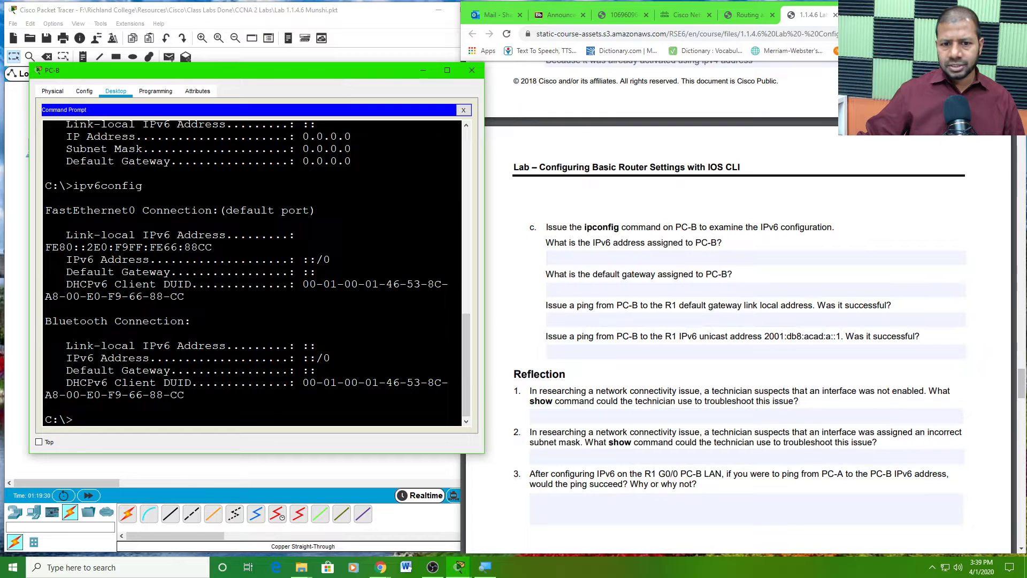
drag(30, 282, 4, 269)
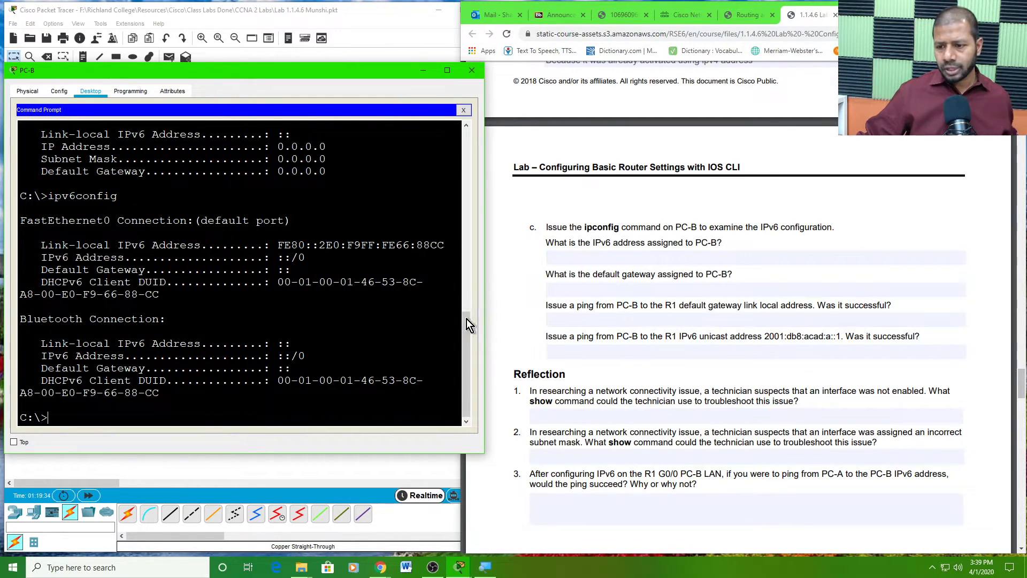
drag(484, 323, 519, 339)
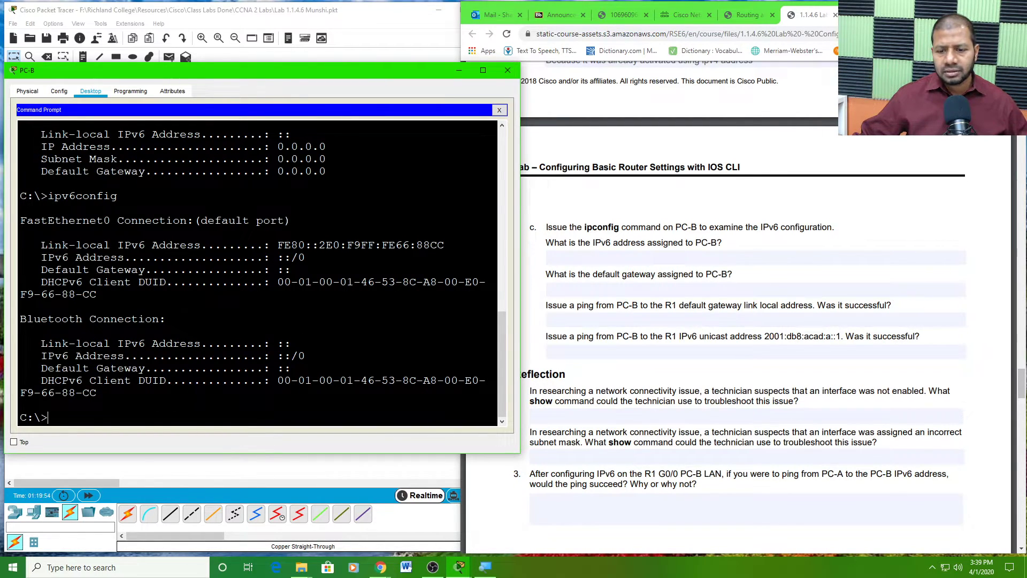
- Enter '::' as both PC-B's IPv6 address and default gateway answers in the PDF
click(579, 256)
text(::)
click(588, 290)
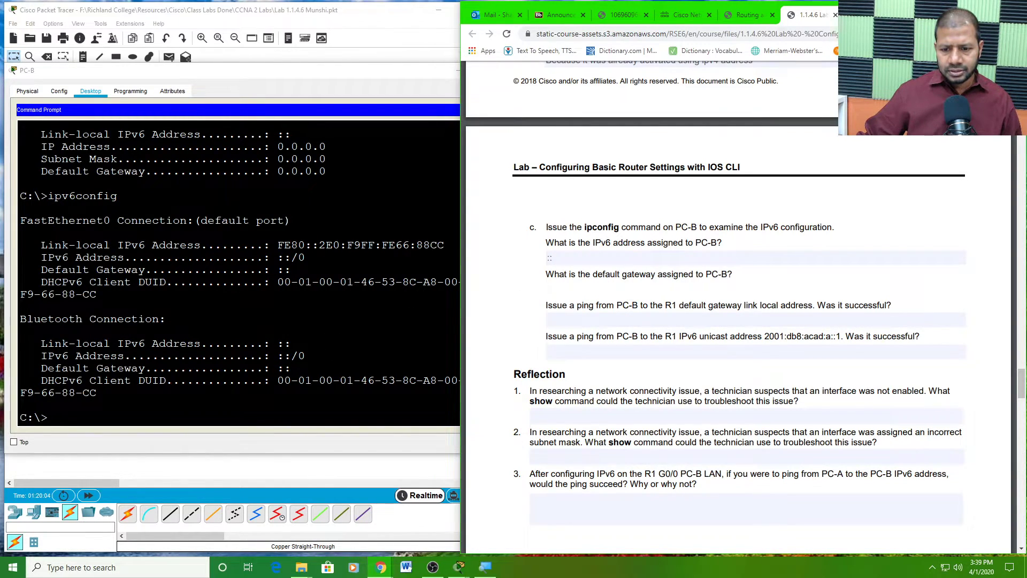
click(277, 373)
drag(277, 368, 291, 368)
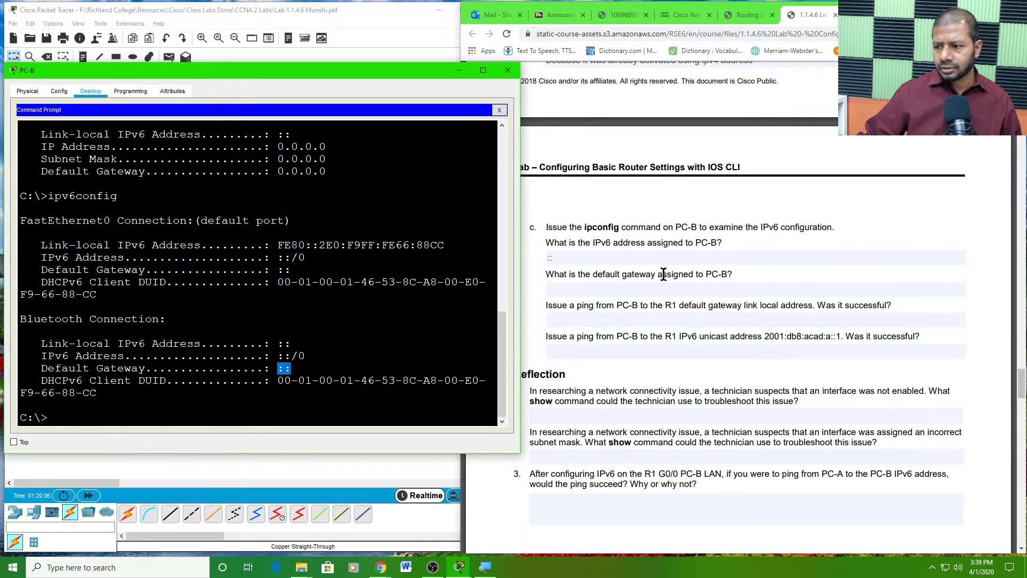
click(618, 288)
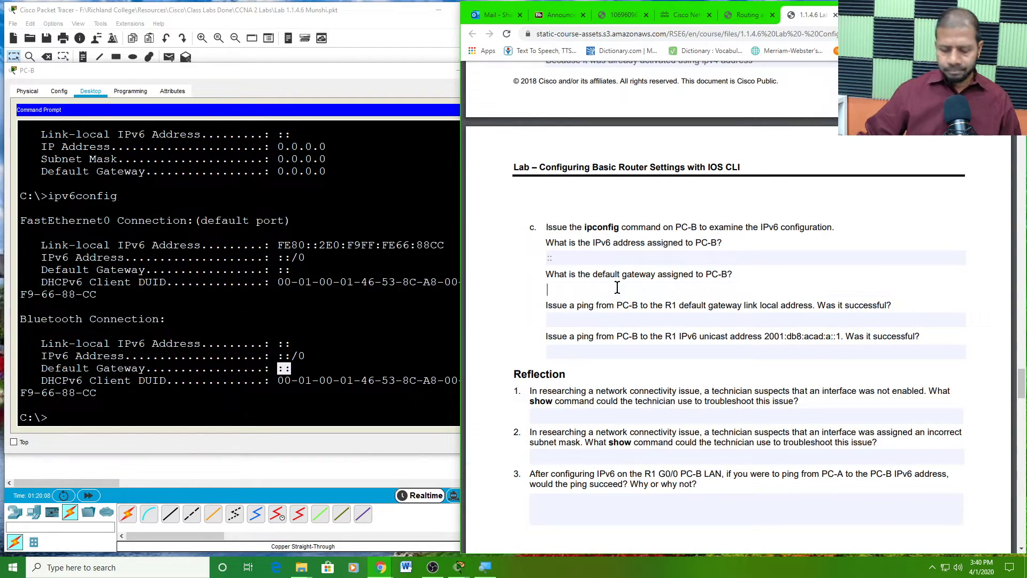
text(::)
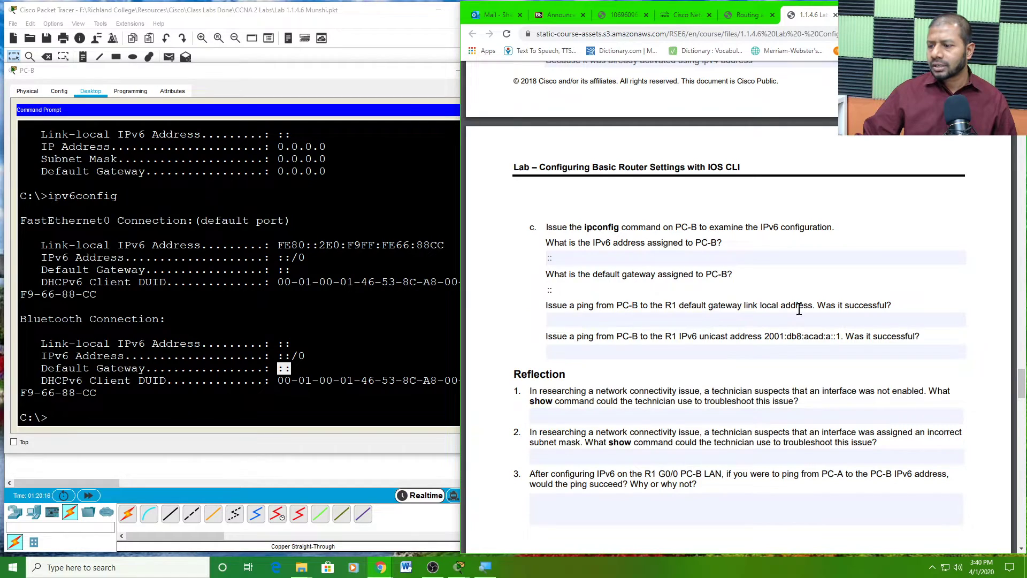
click(735, 321)
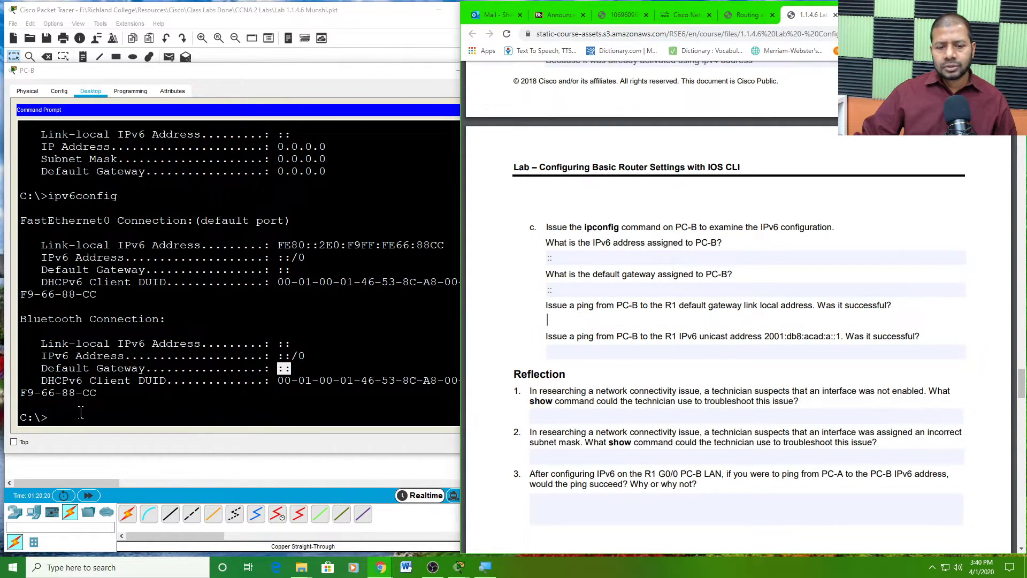
click(49, 417)
- Begin typing 'ping fe80' on PC-B and confirm R1's link-local address fe80::1 in the PDF
text(ping)
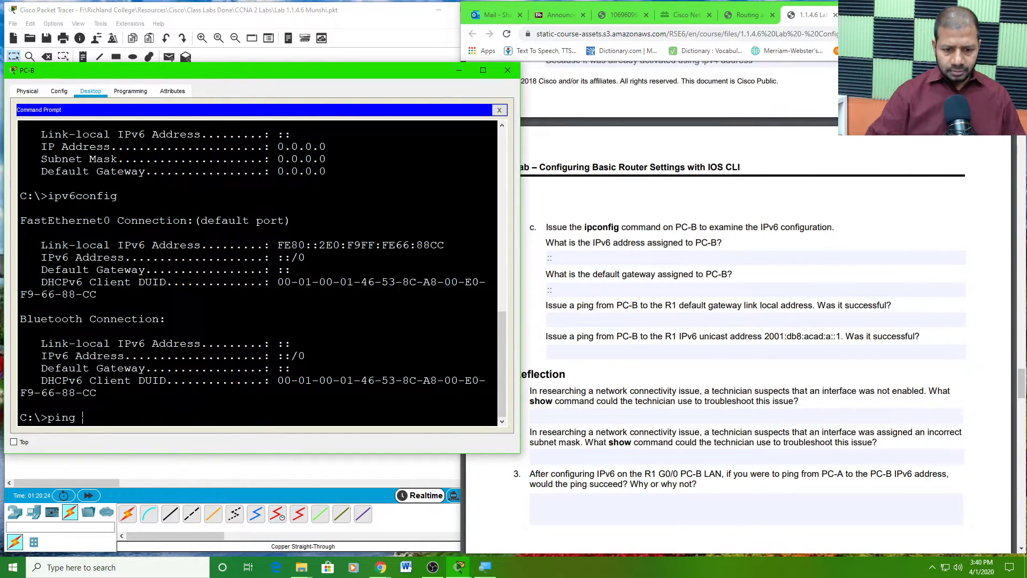
text( fe80::1)
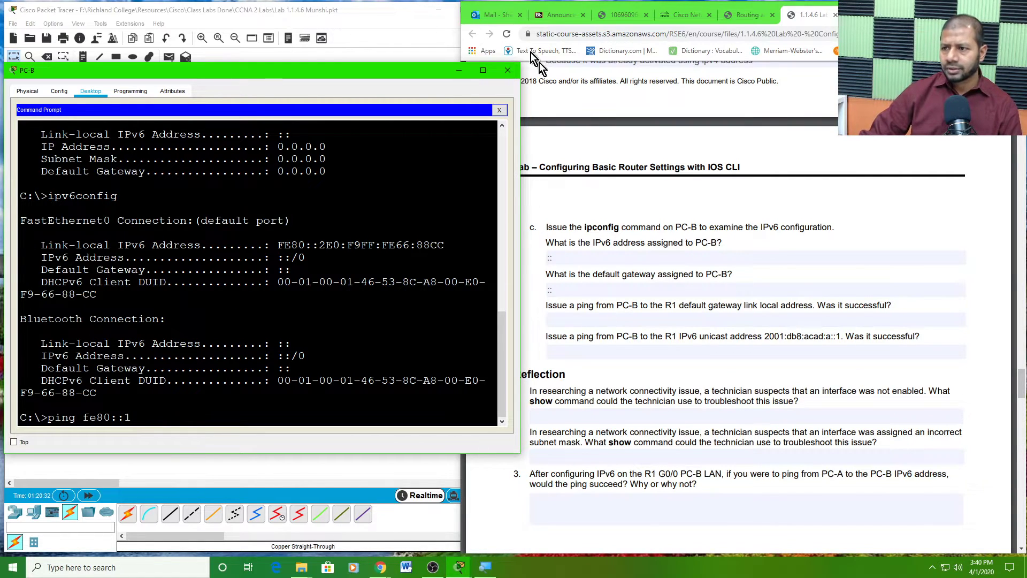
scroll(690, 195, up, 4)
scroll(707, 203, up, 2)
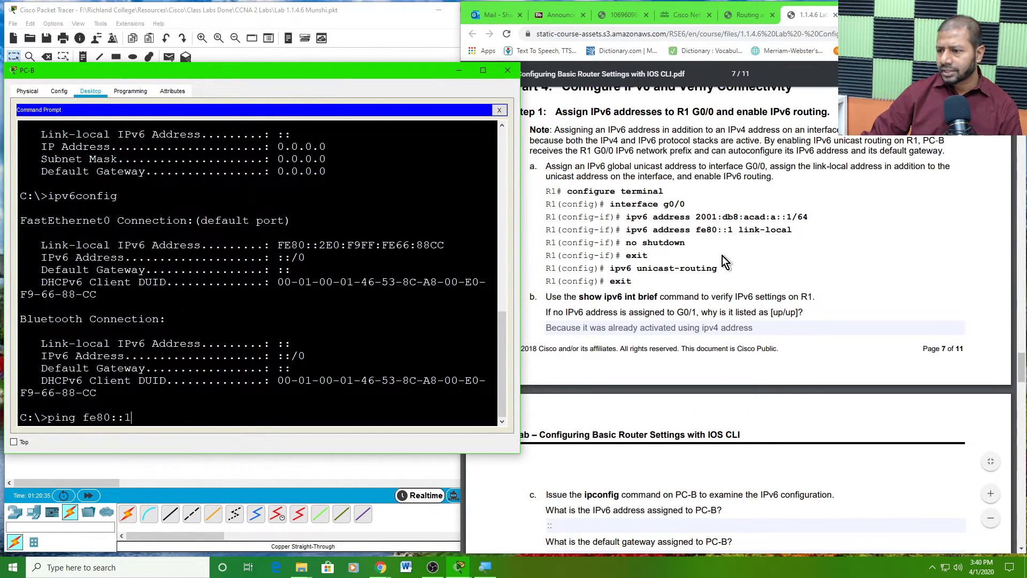
click(697, 235)
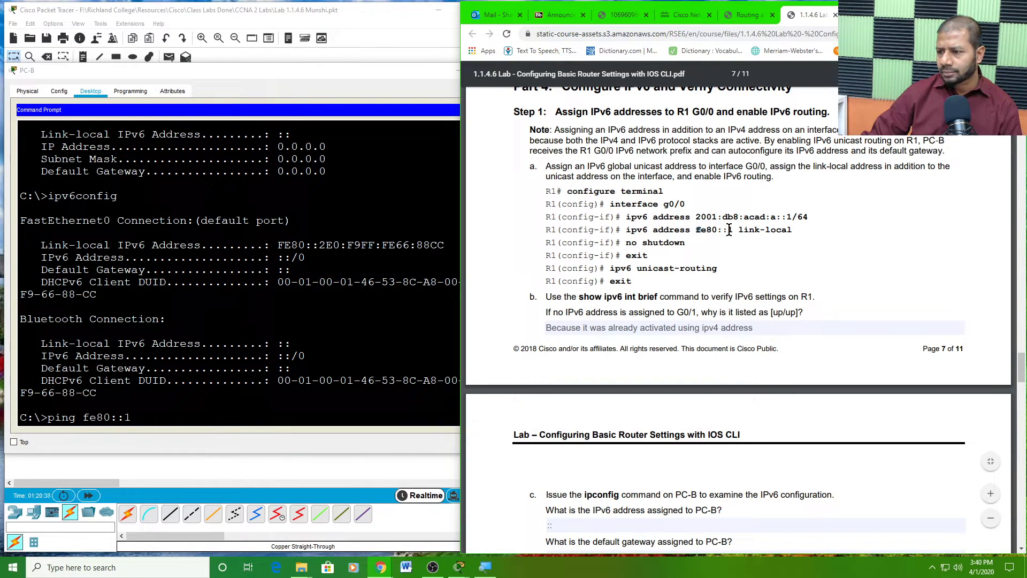
drag(734, 229, 696, 230)
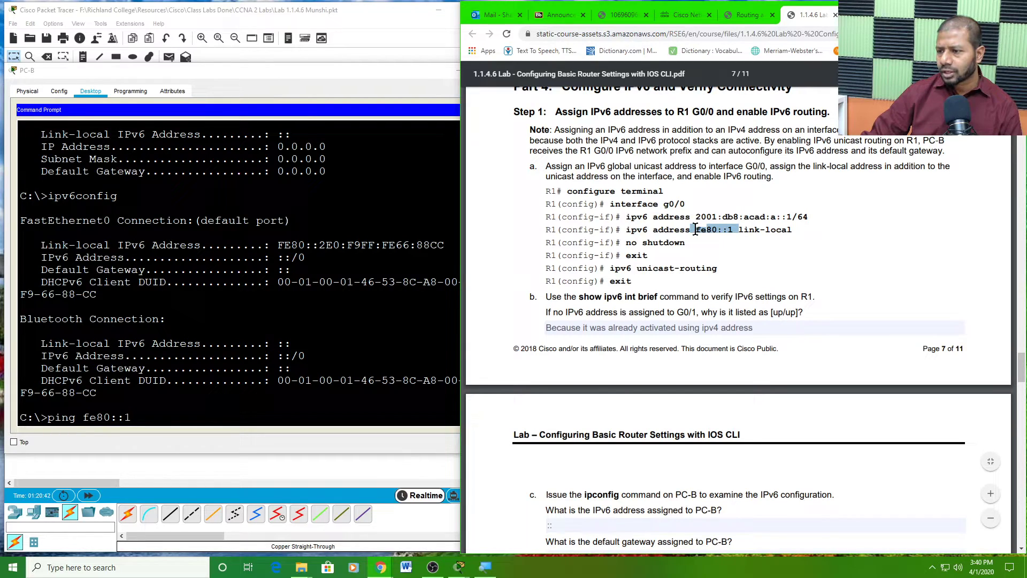
click(712, 227)
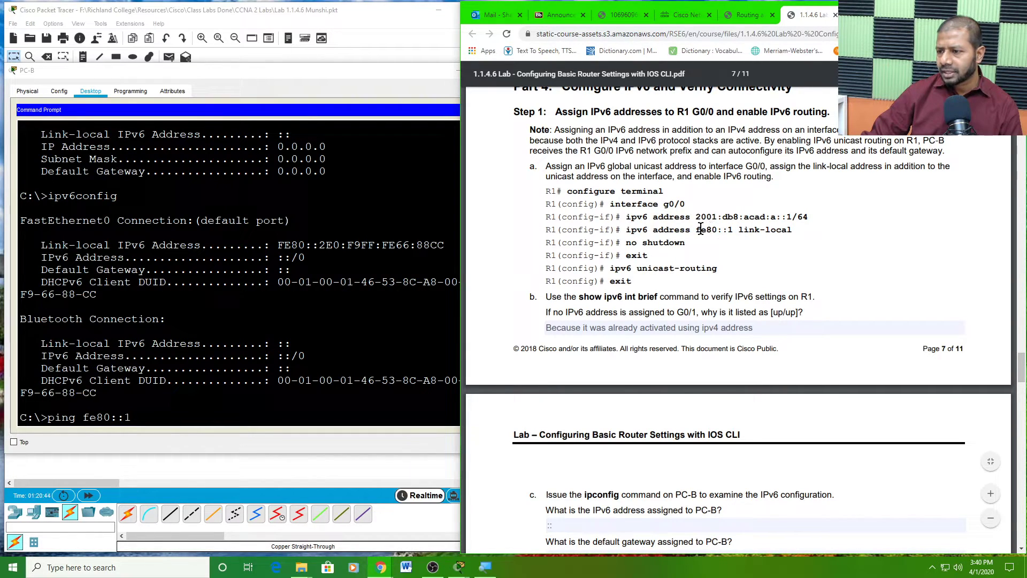
drag(696, 230, 730, 229)
- Review the link-local ping question and place the cursor in its answer field
scroll(695, 241, down, 5)
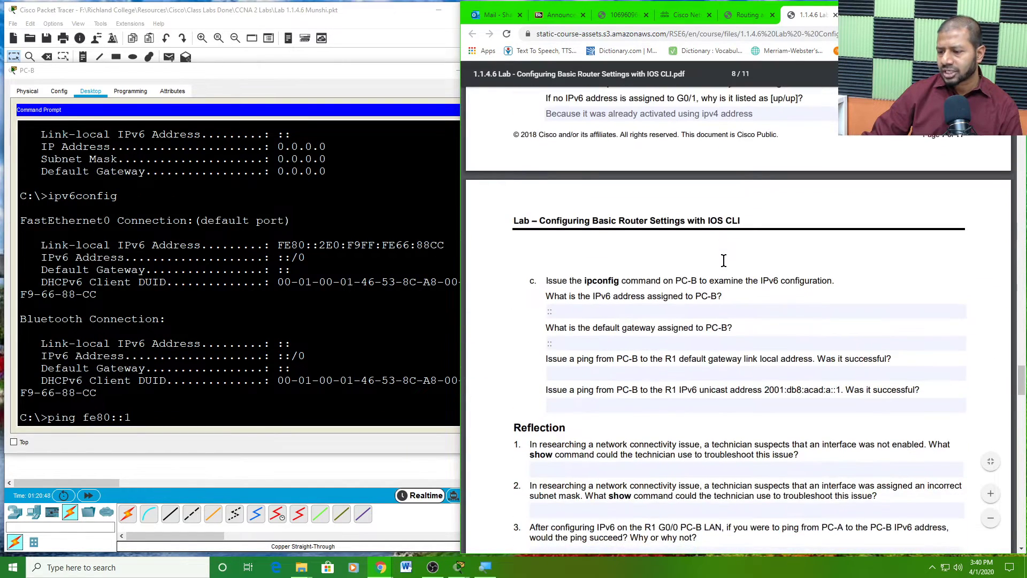
click(574, 272)
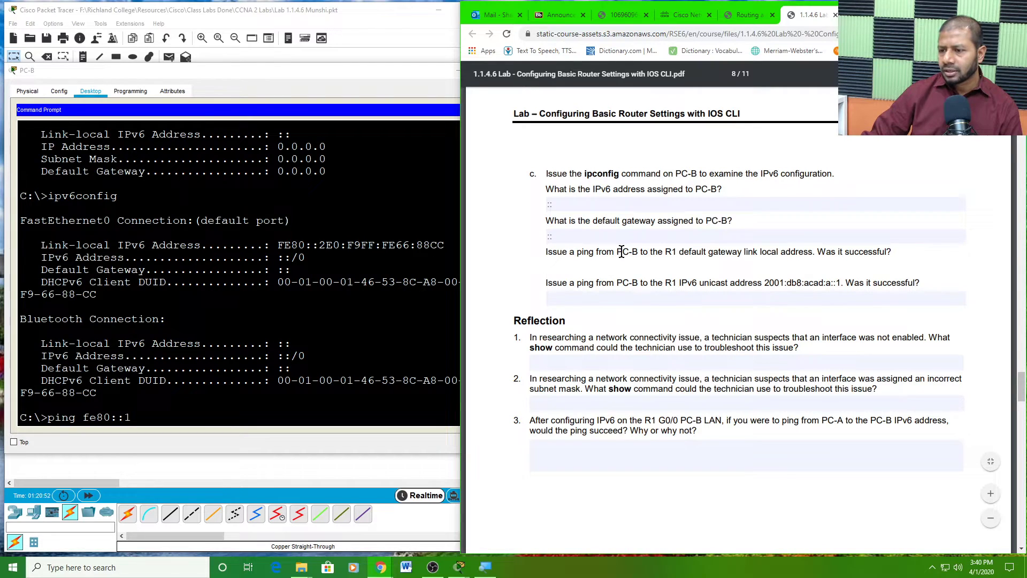
drag(618, 252, 814, 245)
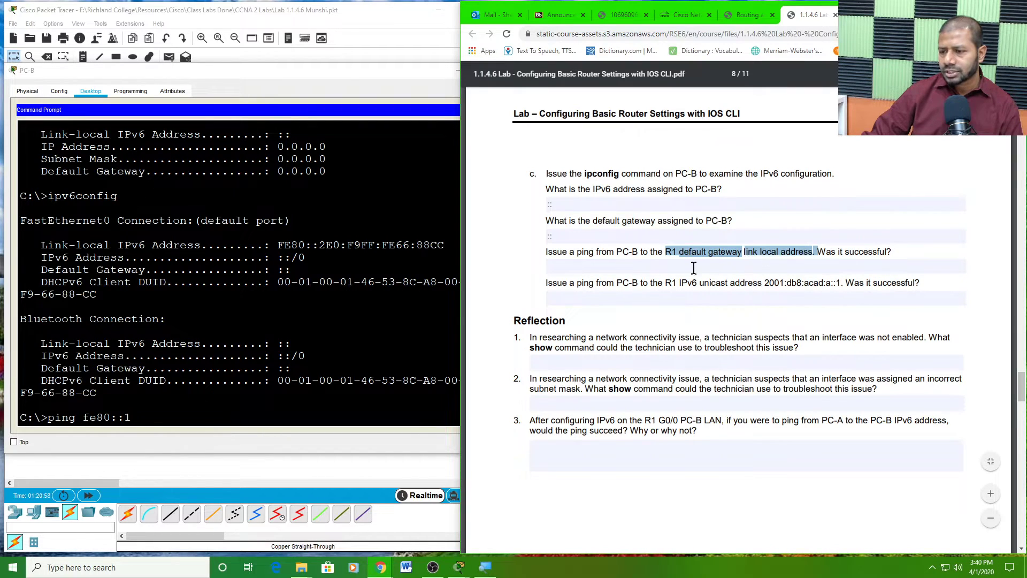
click(610, 267)
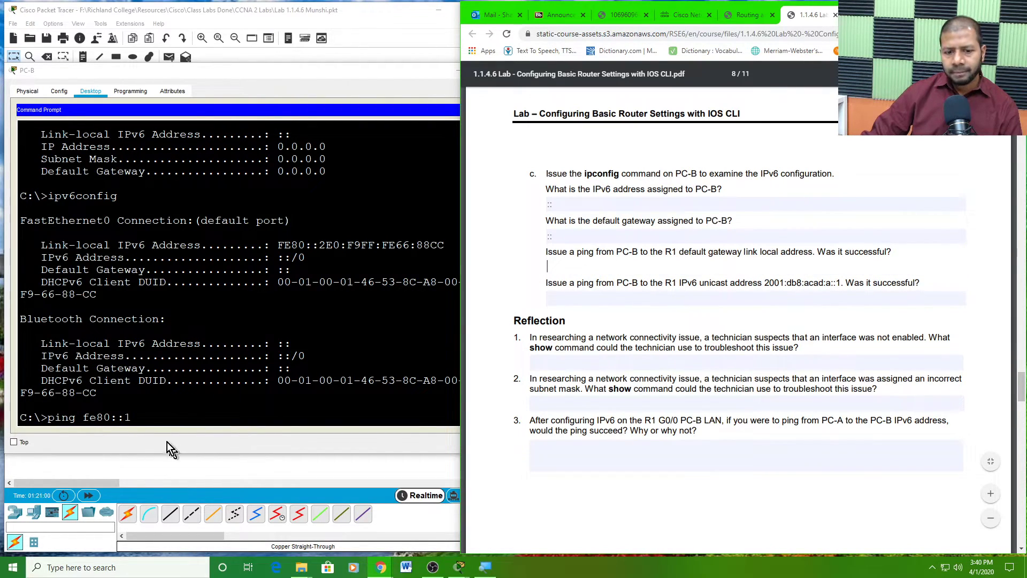
click(62, 430)
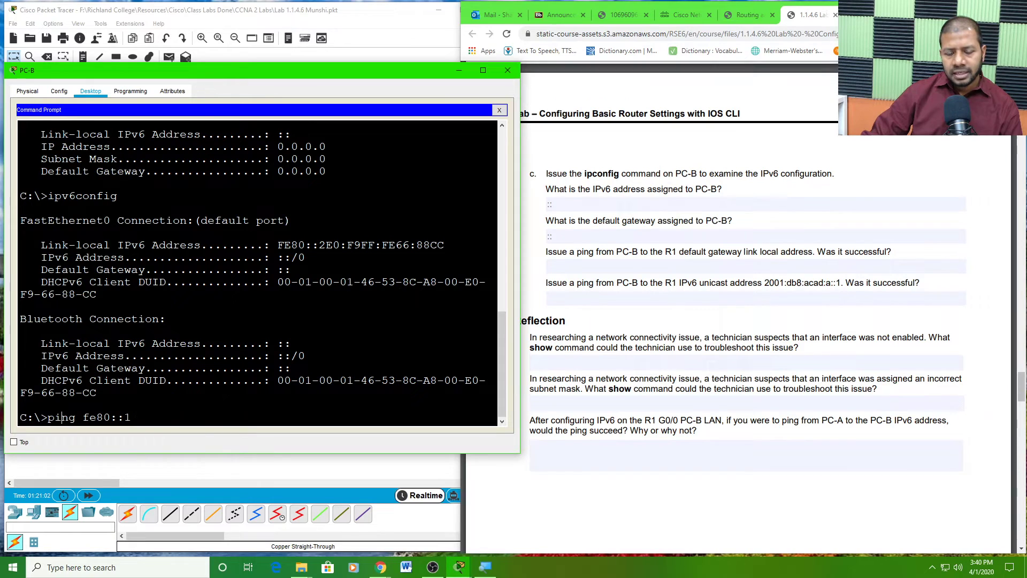
- Ping fe80::1 from PC-B (four replies, 0% loss) and answer 'Yes' in the PDF
key(Return)
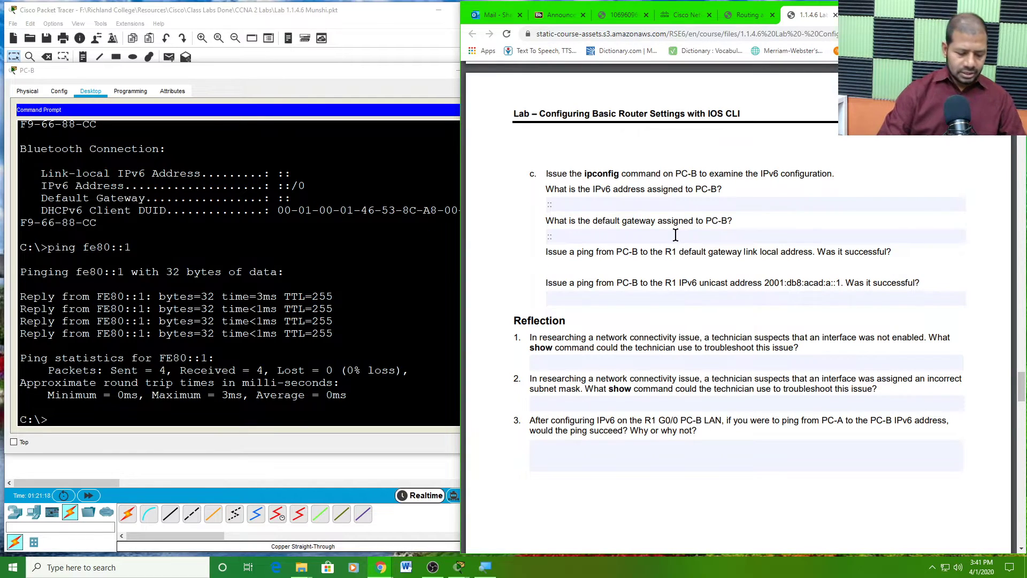
text(Yes)
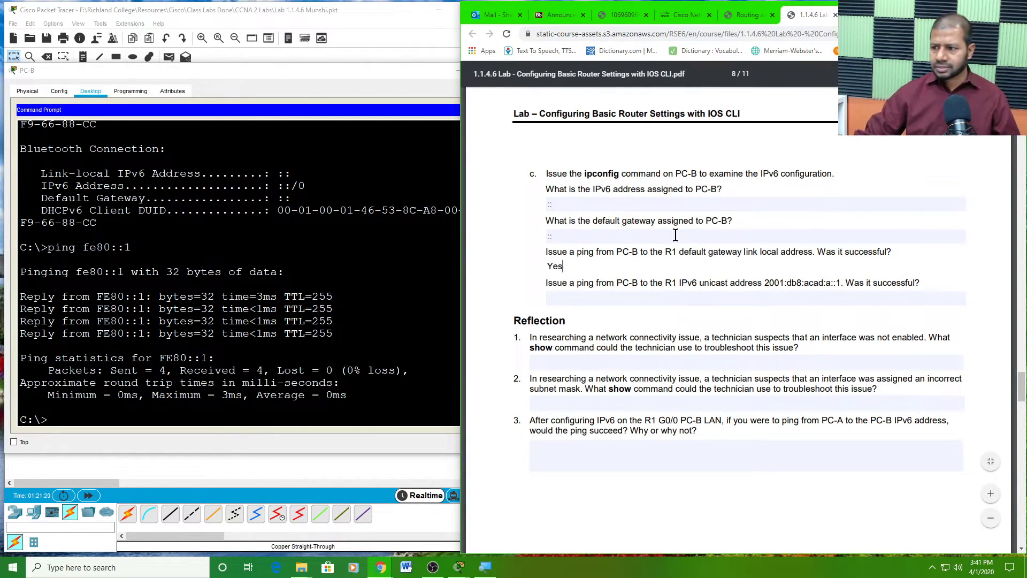
click(581, 298)
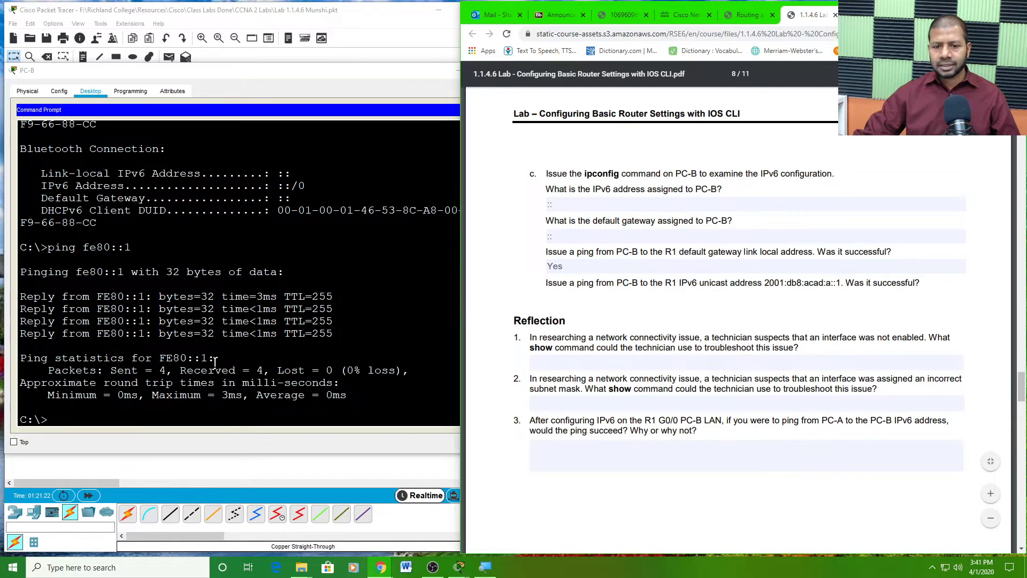
- Review the IPv6 unicast address ping question and select its answer field
scroll(238, 272, up, 2)
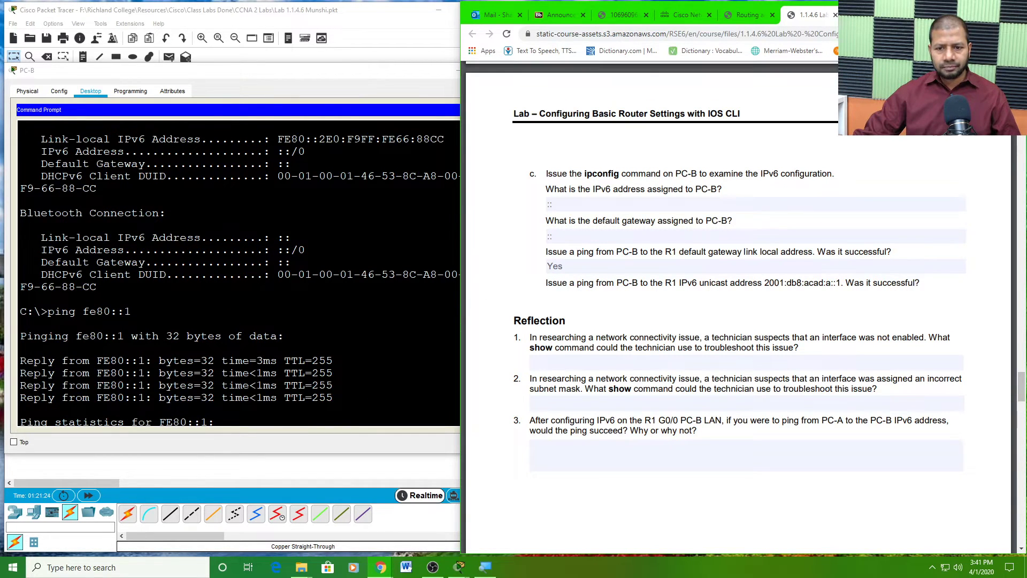
mouse_move(293, 237)
mouse_down()
mouse_move(278, 238)
mouse_move(303, 248)
mouse_move(284, 237)
mouse_up()
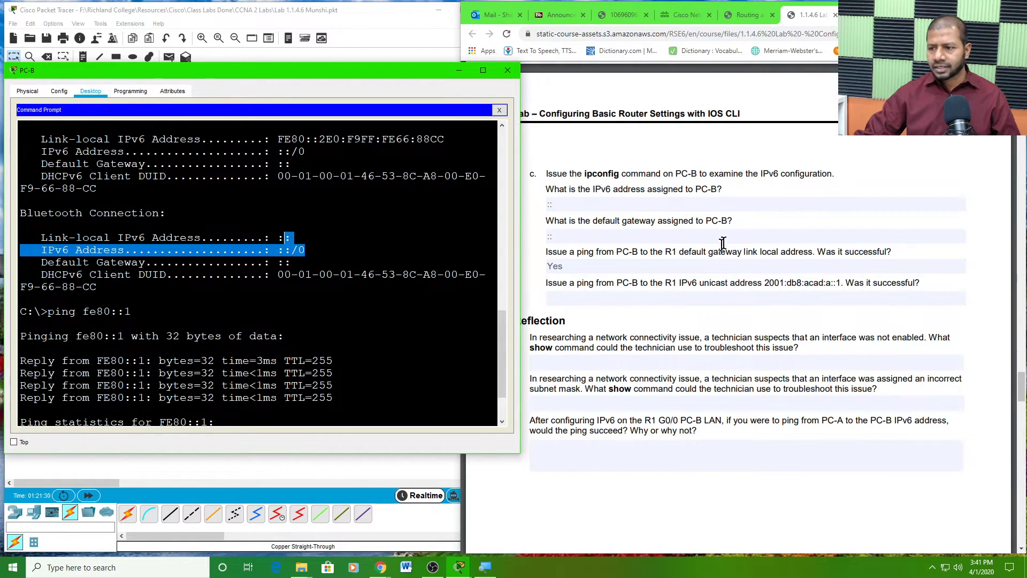
click(592, 303)
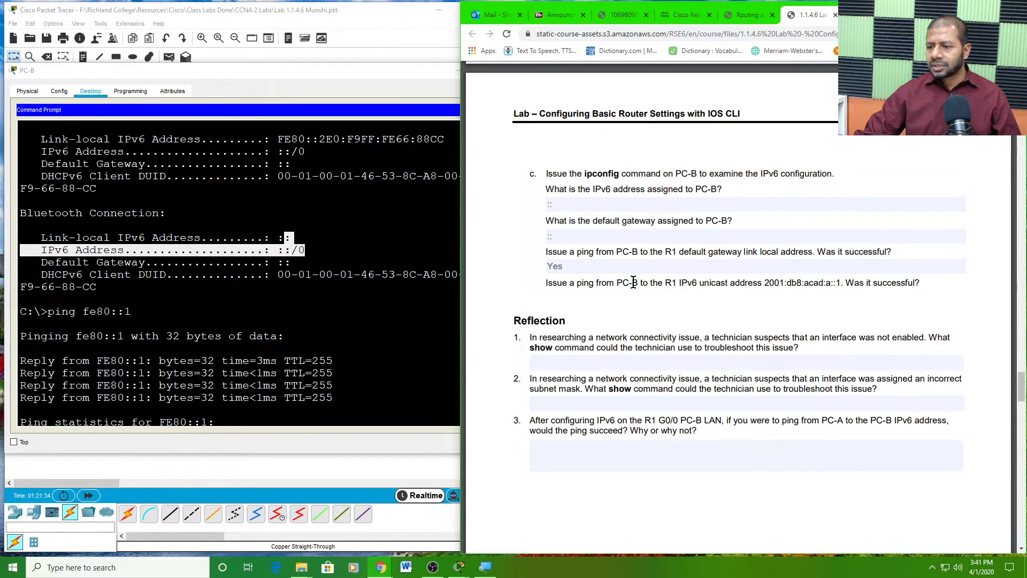
drag(680, 281, 766, 276)
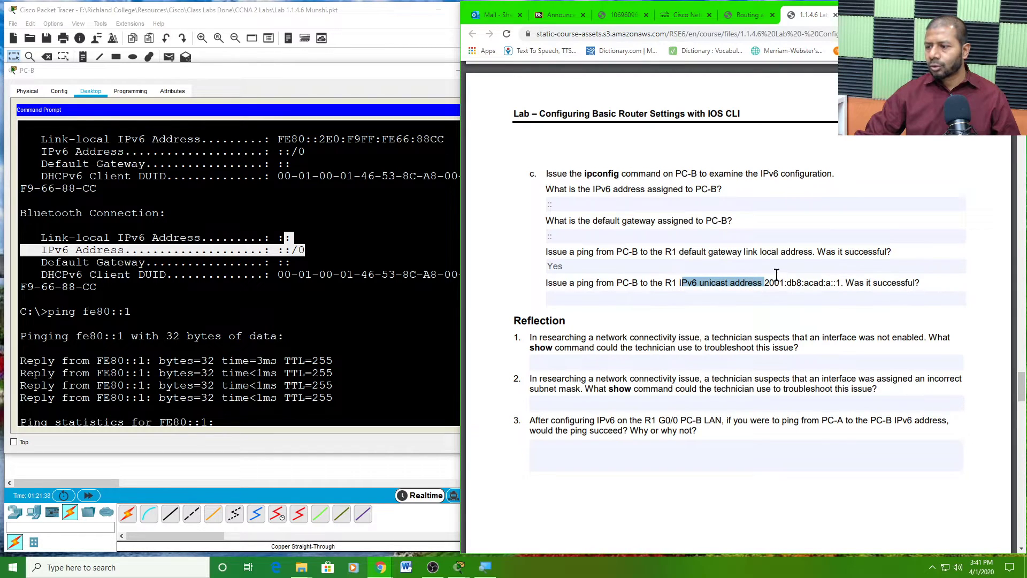
click(807, 281)
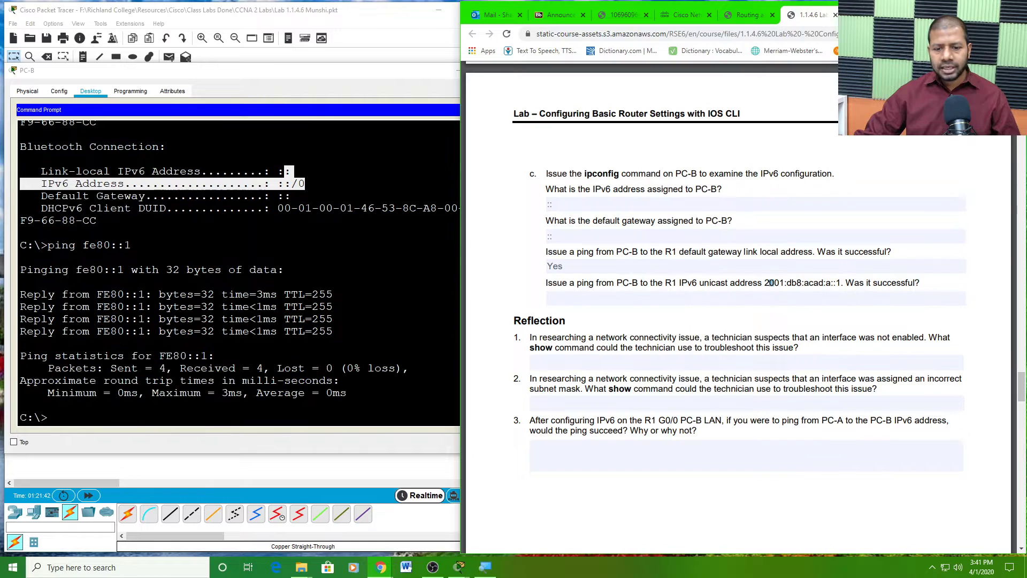
- Decline re-establishing the session and copy 2001:db8:acad:a::1 from the lab PDF
key(alt+Tab)
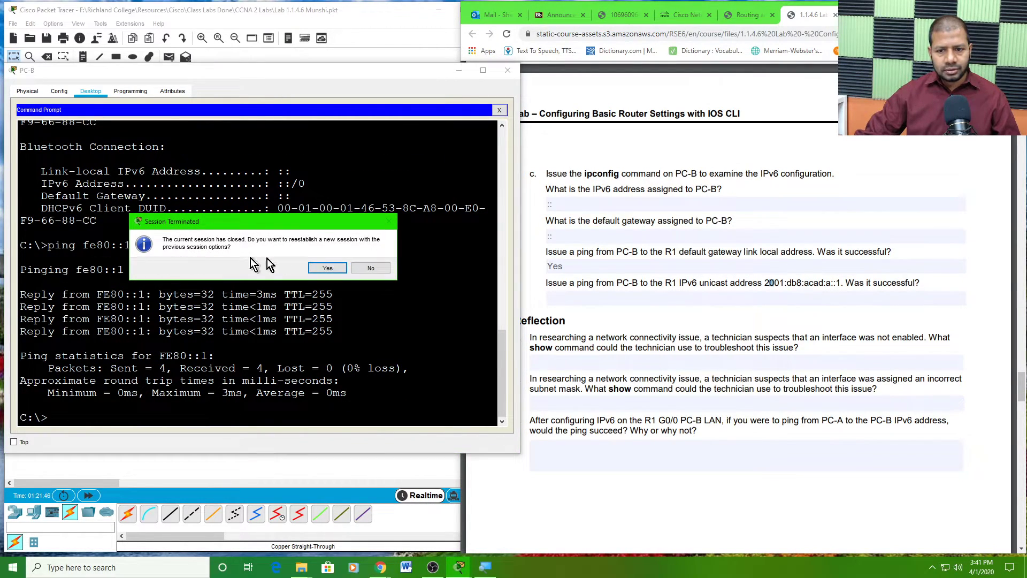
click(369, 265)
drag(131, 245, 49, 247)
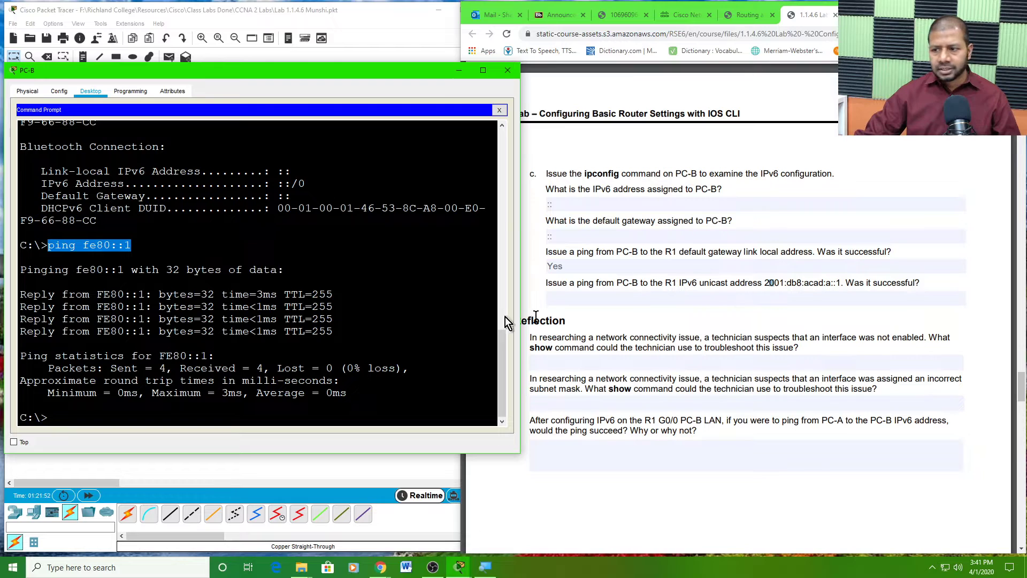
click(780, 283)
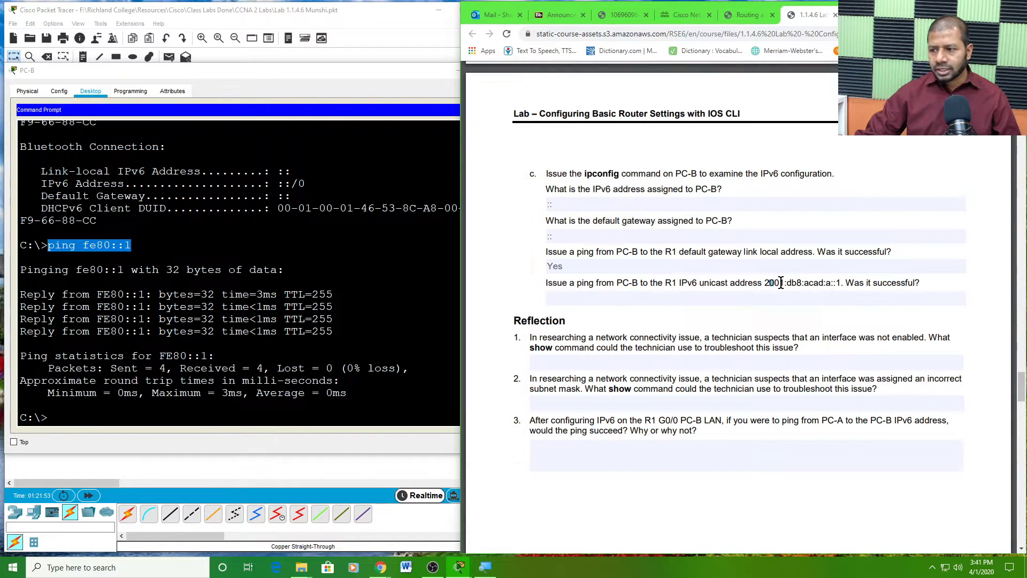
drag(840, 282, 768, 283)
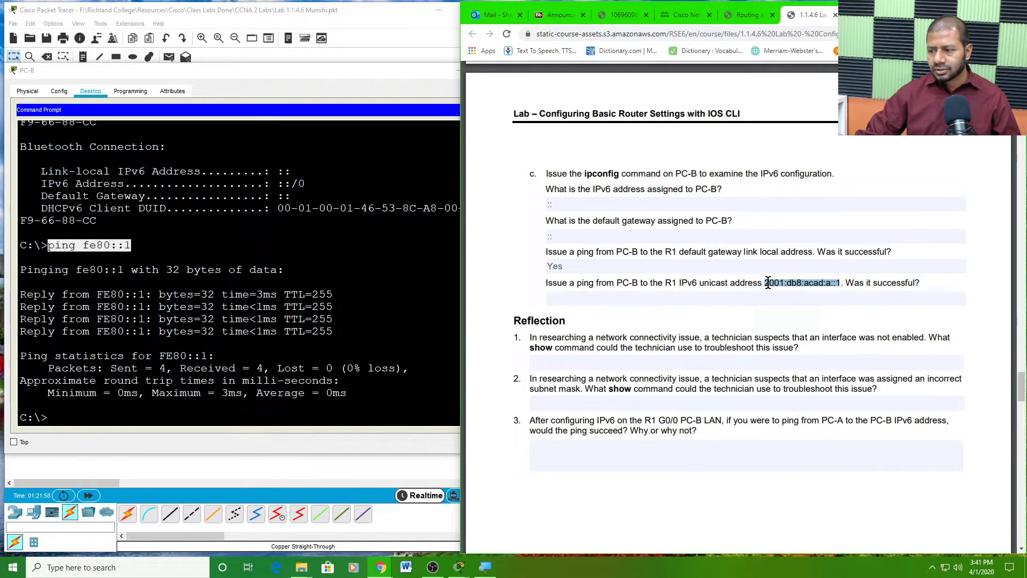
right_click(797, 284)
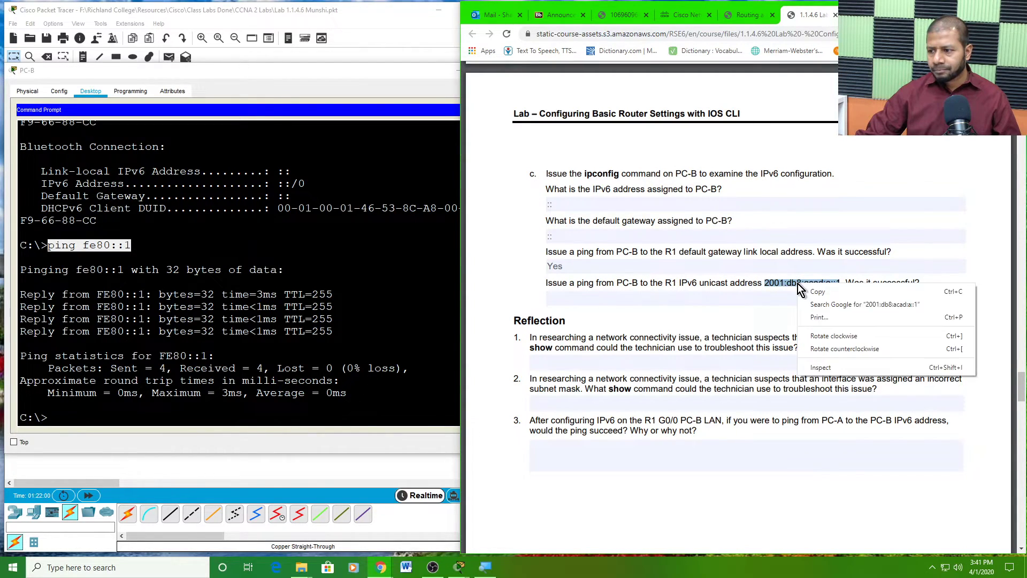
click(807, 292)
- Ping 2001:db8:acad:a::1 from PC-B twice; every request times out with 100% loss
click(99, 423)
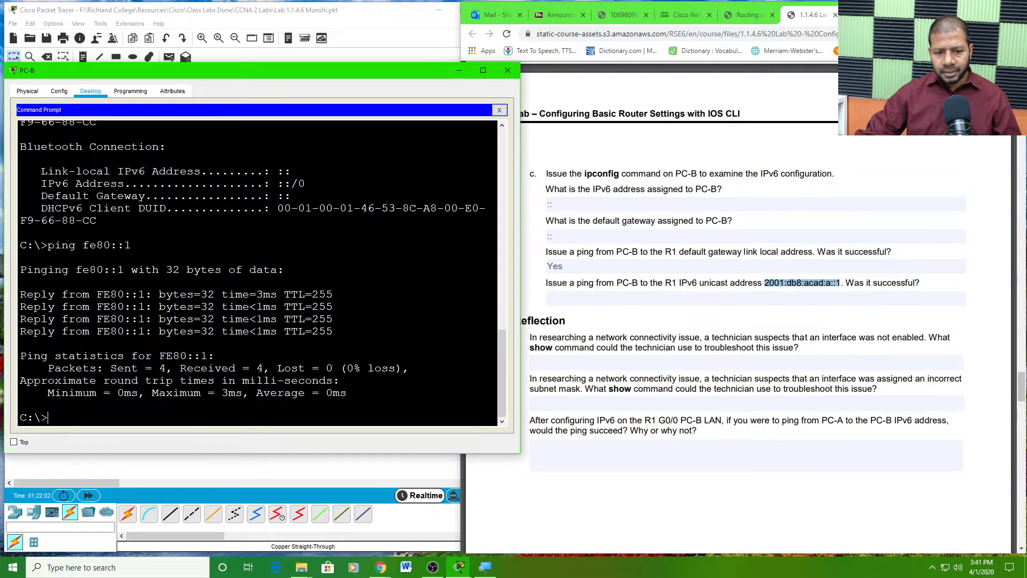
text(ping)
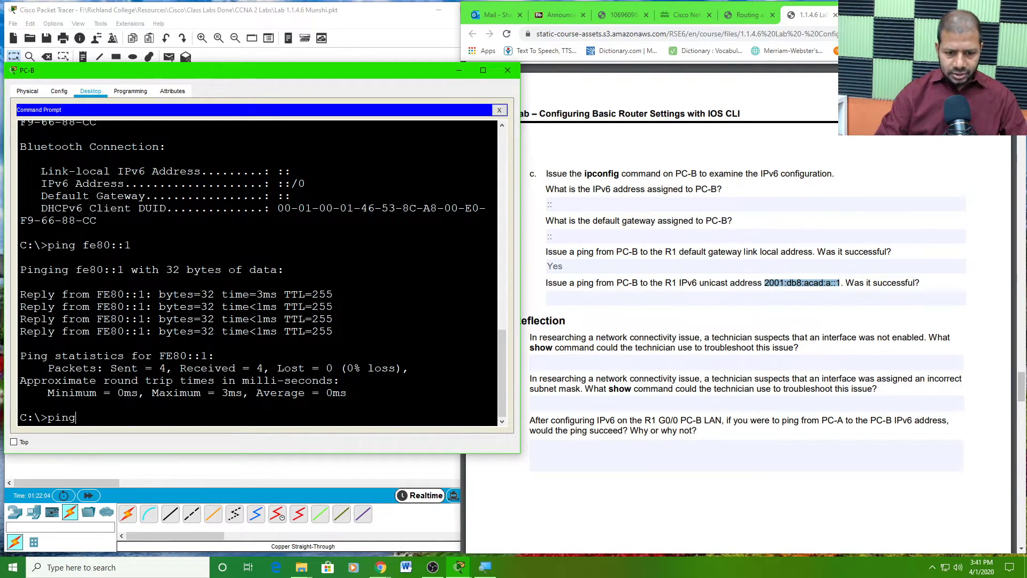
right_click(102, 418)
click(140, 436)
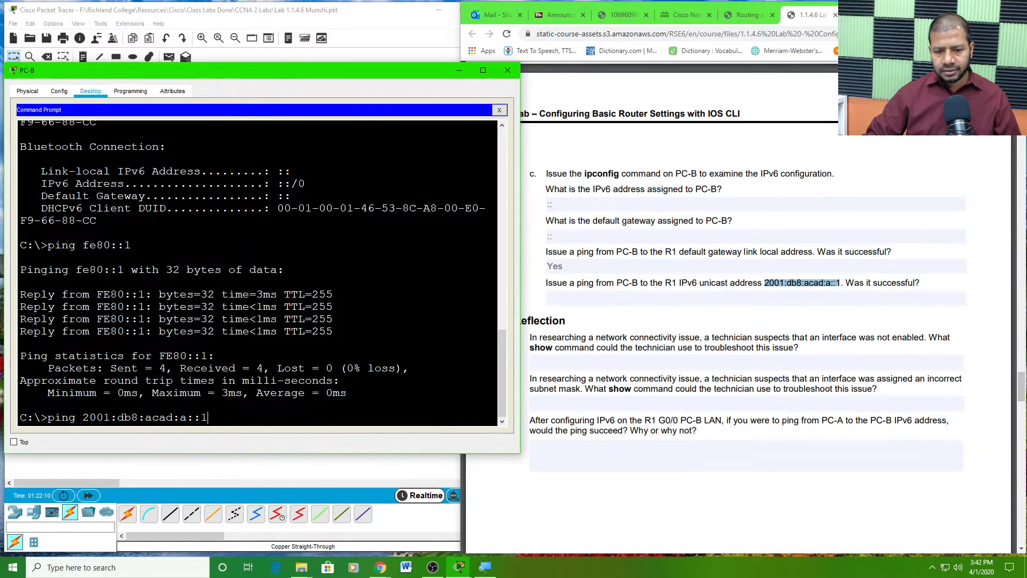
key(Return)
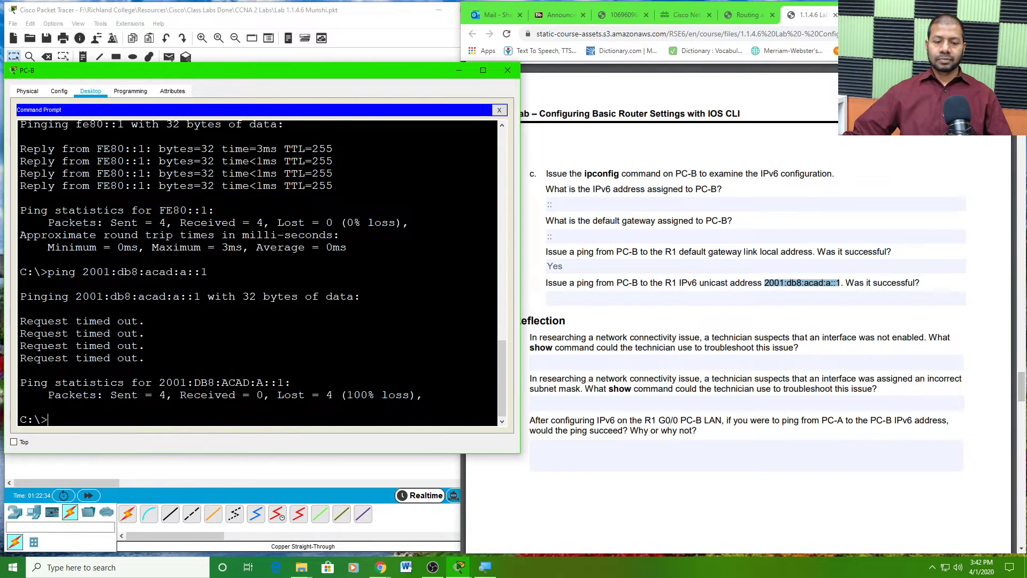
key(Up)
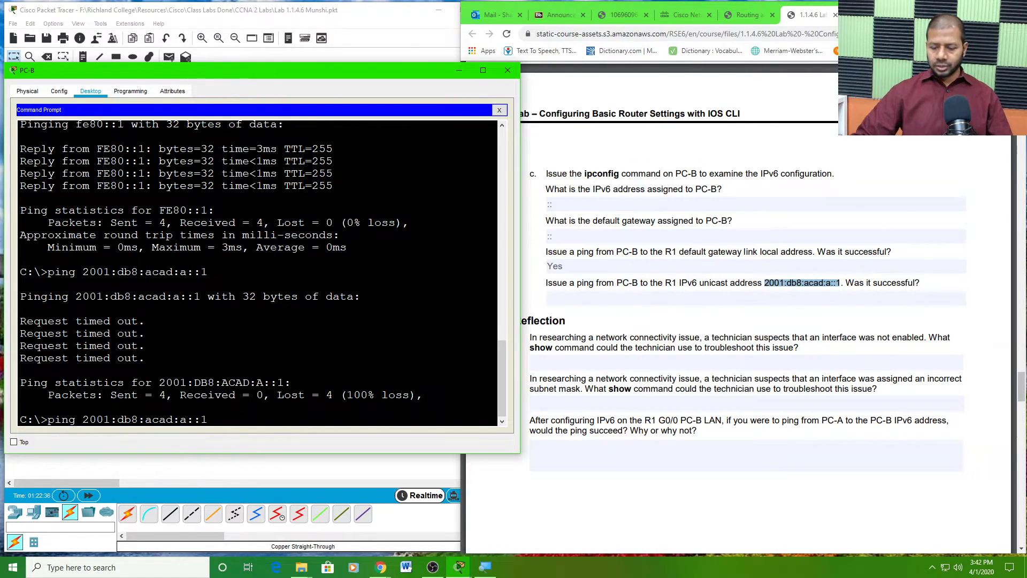
key(Return)
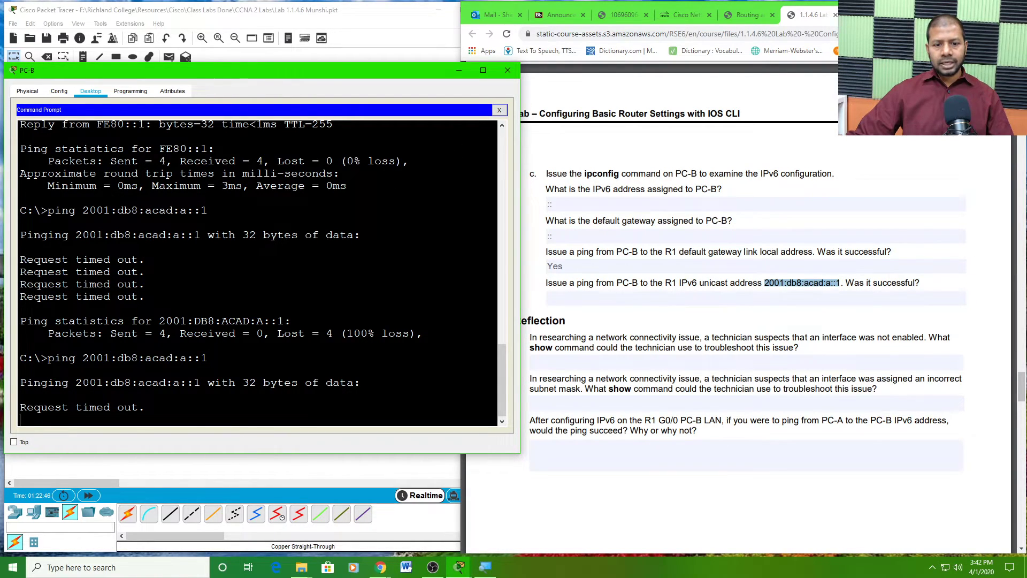
- Close PC-B's command prompt and view its IP Configuration: IPv6 static, no address
click(501, 113)
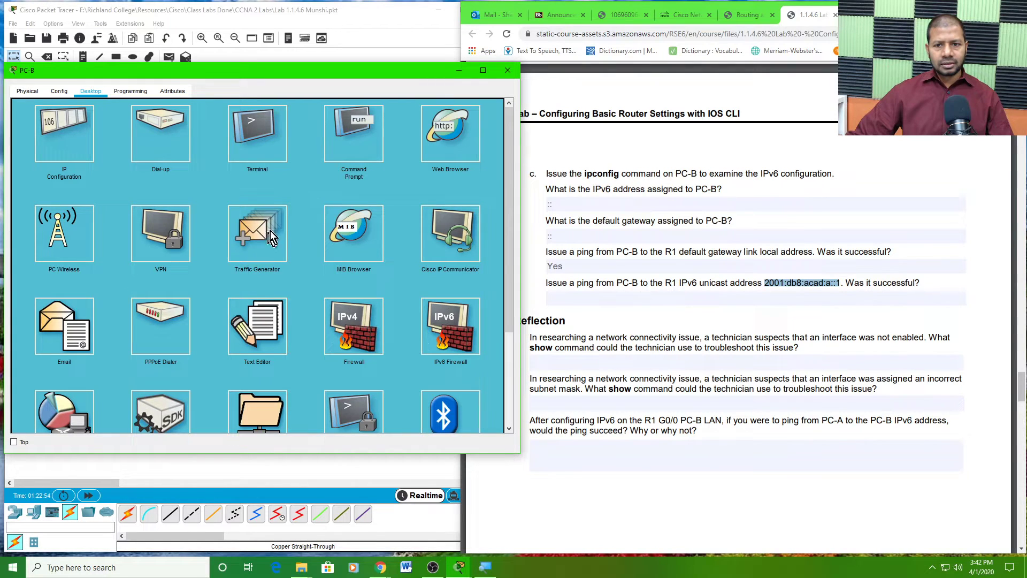
click(78, 130)
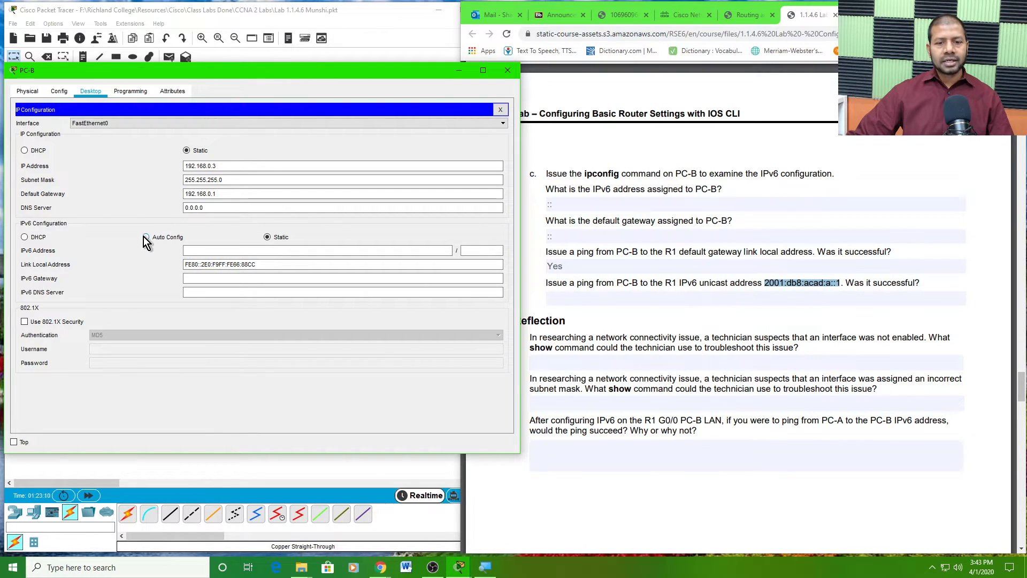
- Answer 'No' to the ping to R1's unicast address 2001:db8:acad:a::1
click(501, 111)
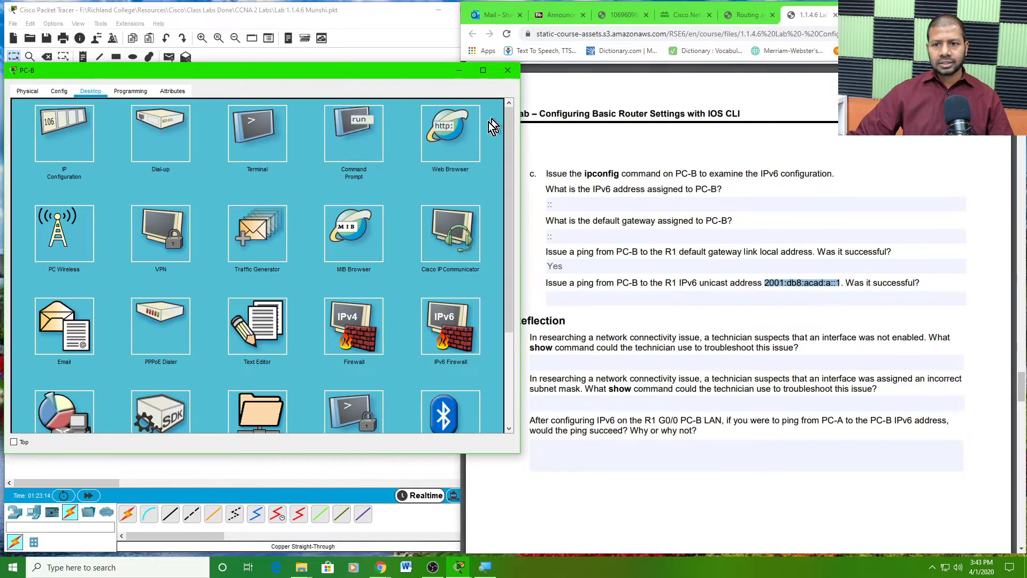
click(596, 298)
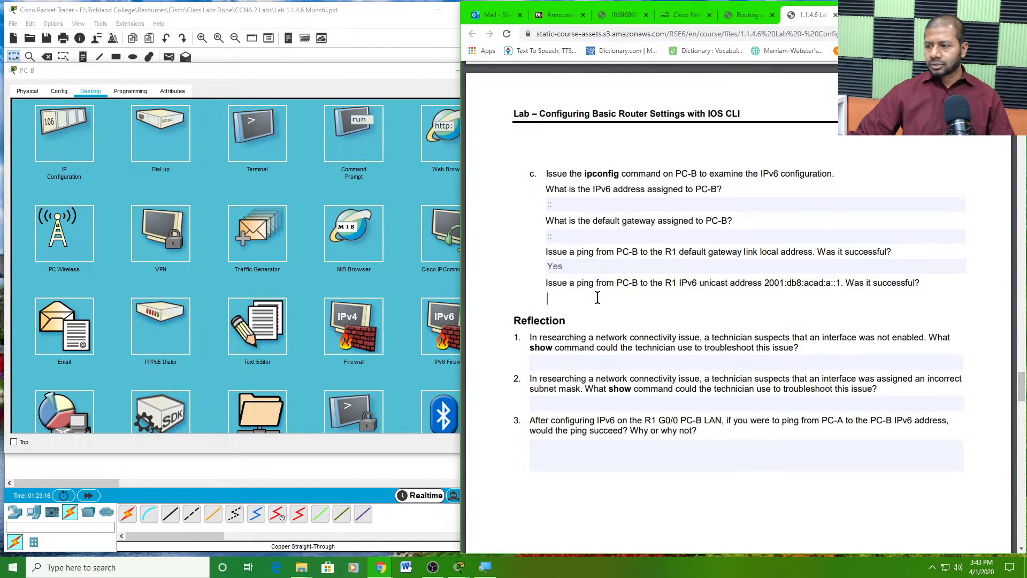
click(579, 297)
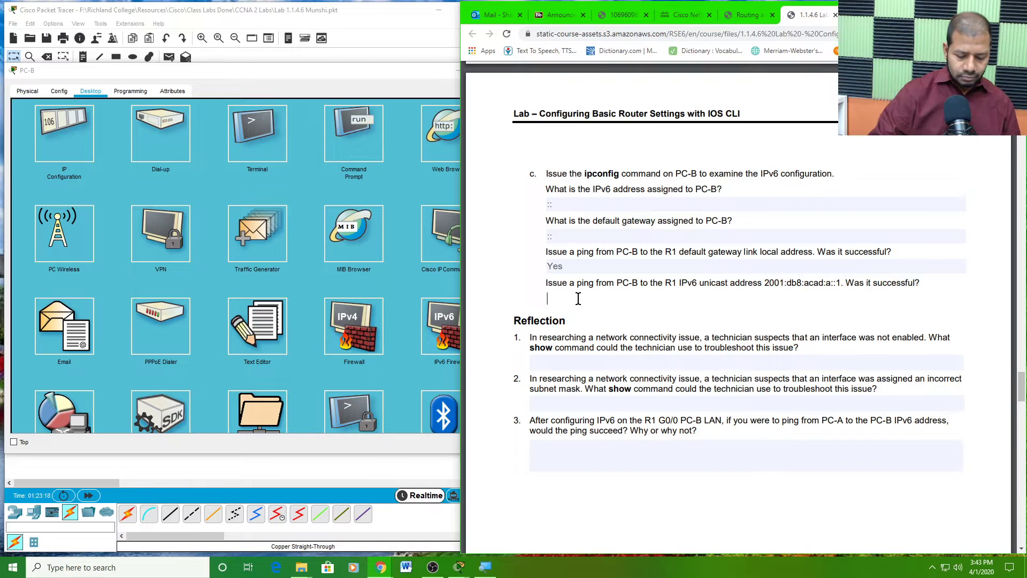
text(No)
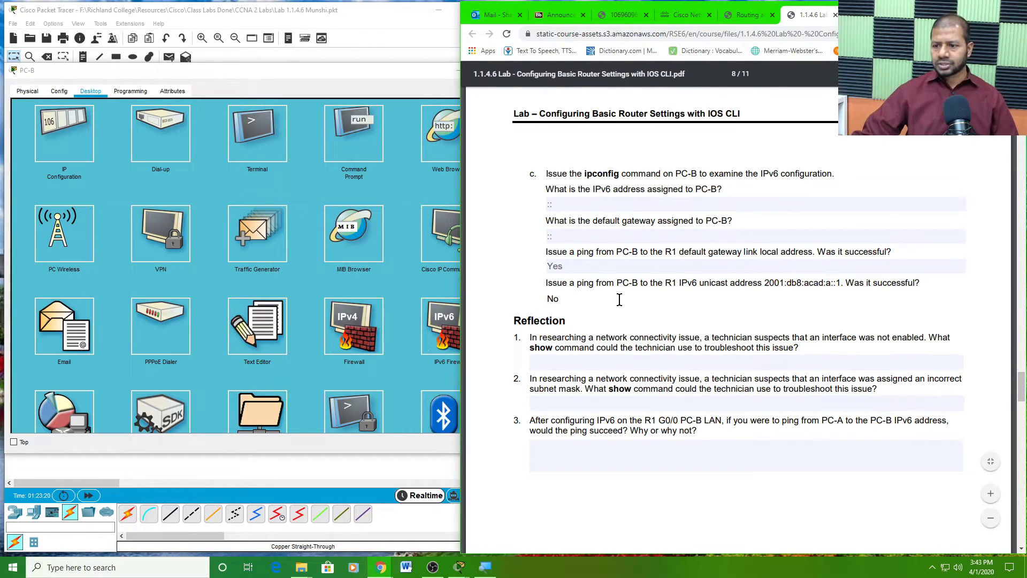
scroll(602, 317, down, 1)
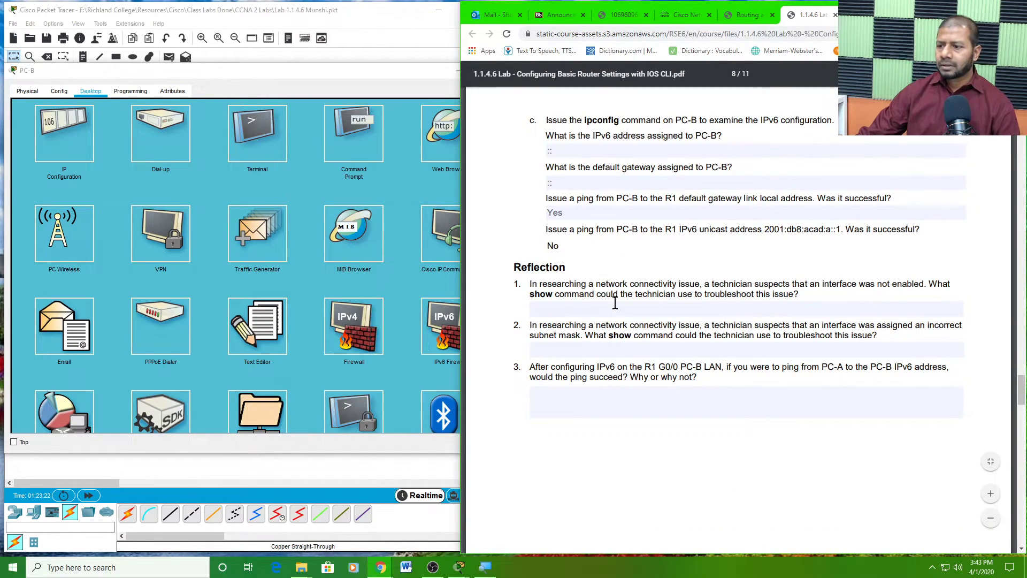
scroll(615, 302, down, 1)
click(617, 269)
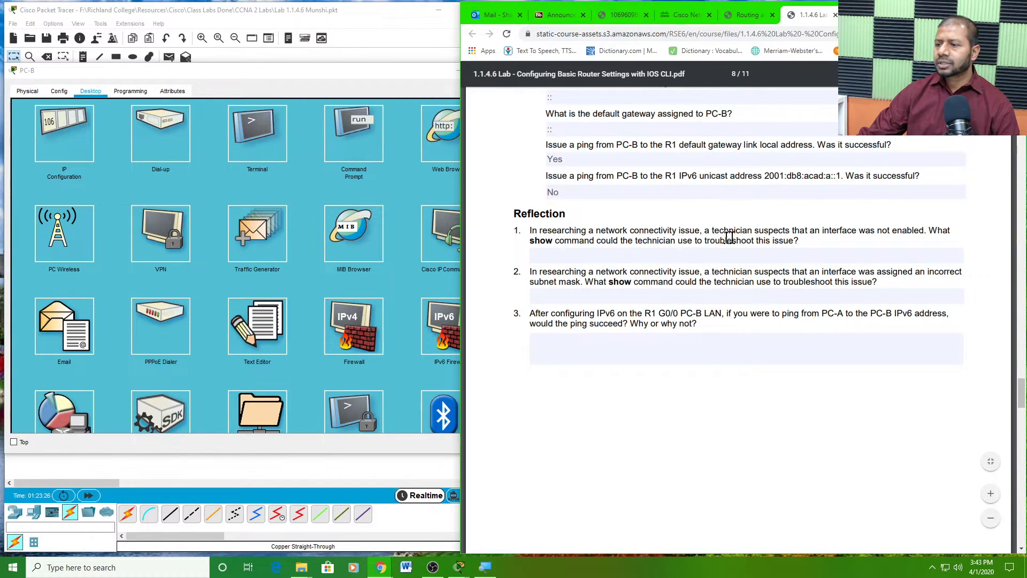
- Scroll back up through the PDF to review the filled-in Part 3 answers
scroll(743, 298, down, 2)
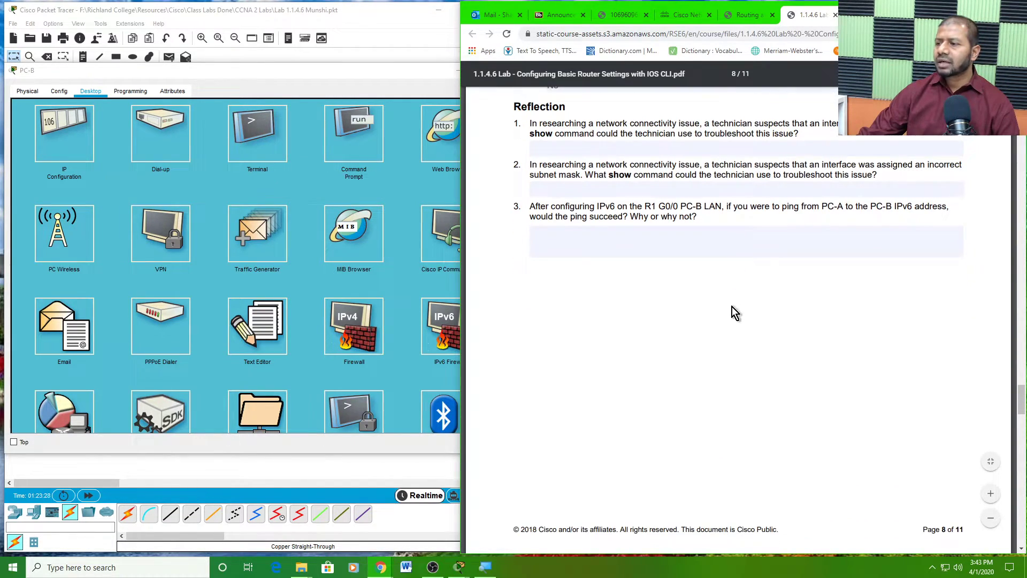
scroll(733, 306, up, 3)
scroll(731, 306, up, 3)
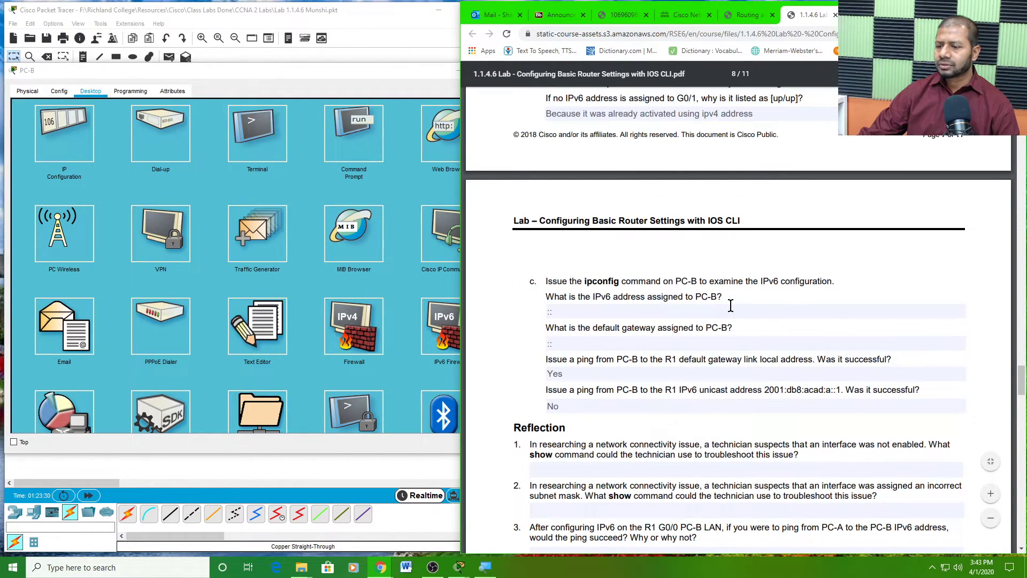
scroll(731, 306, up, 12)
scroll(729, 309, up, 4)
scroll(727, 313, down, 4)
- Return the lab PDF to page 1's topology and addressing table, then bring Packet Tracer forward
scroll(727, 313, up, 20)
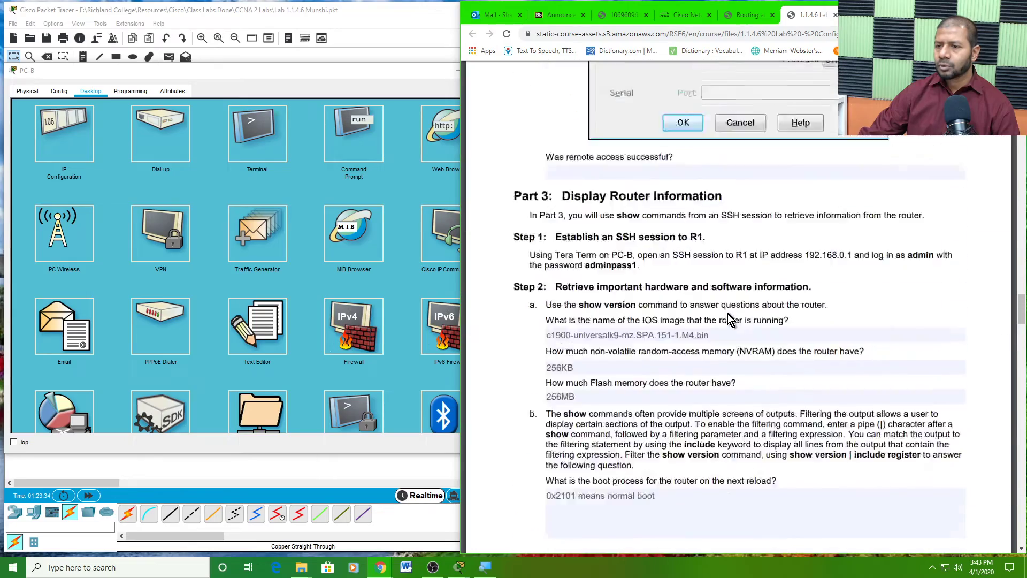
scroll(731, 319, up, 5)
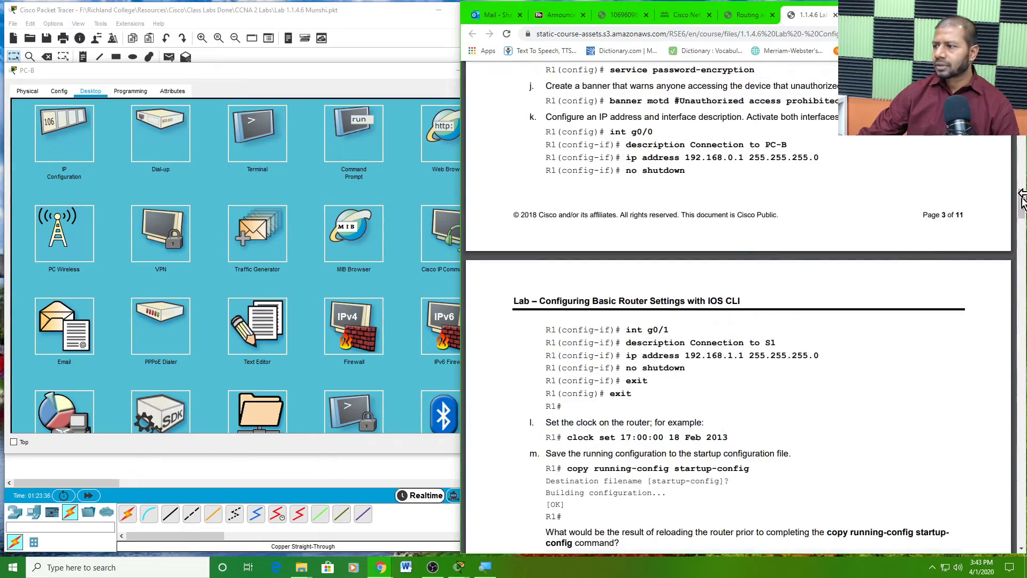
drag(1022, 209, 1022, 85)
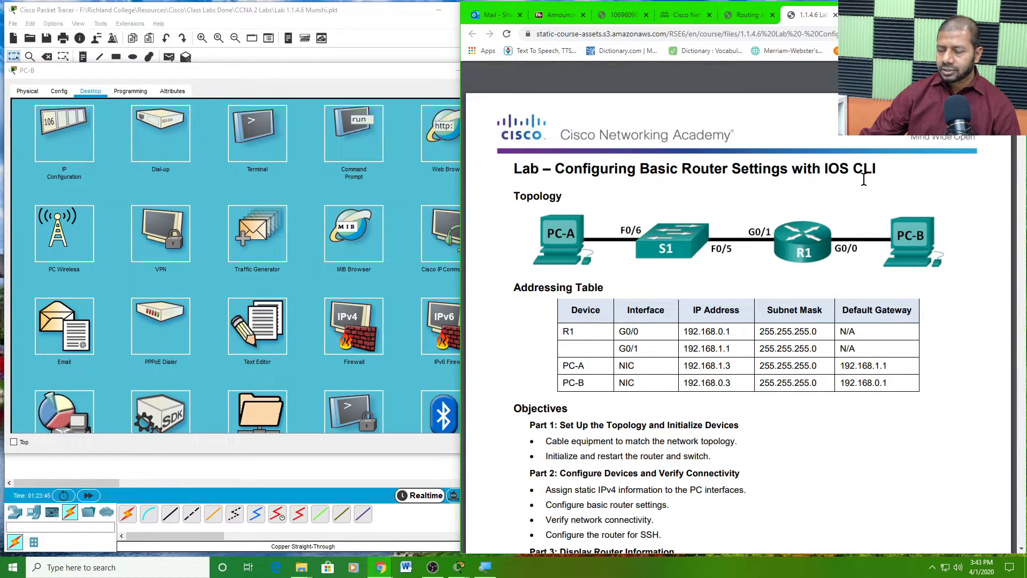
click(380, 19)
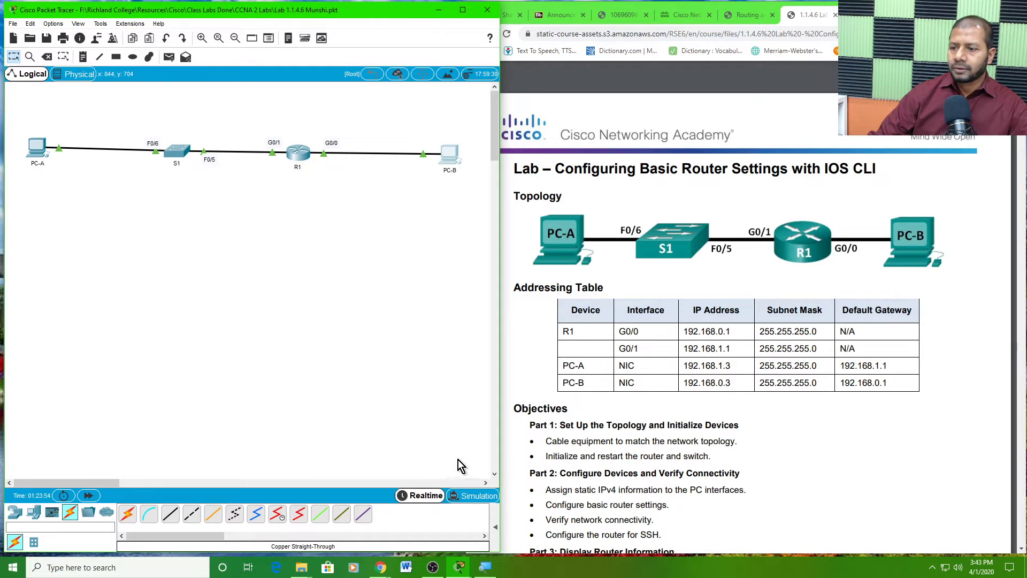
- Move the YouTube Studio live-stream dashboard window over the Packet Tracer topology
scroll(663, 397, down, 3)
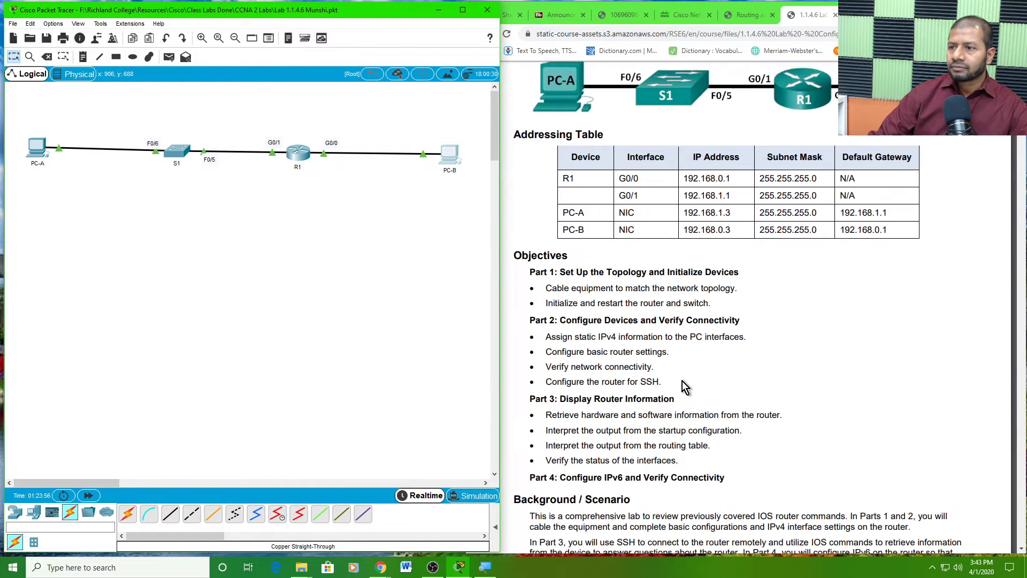
scroll(684, 386, up, 3)
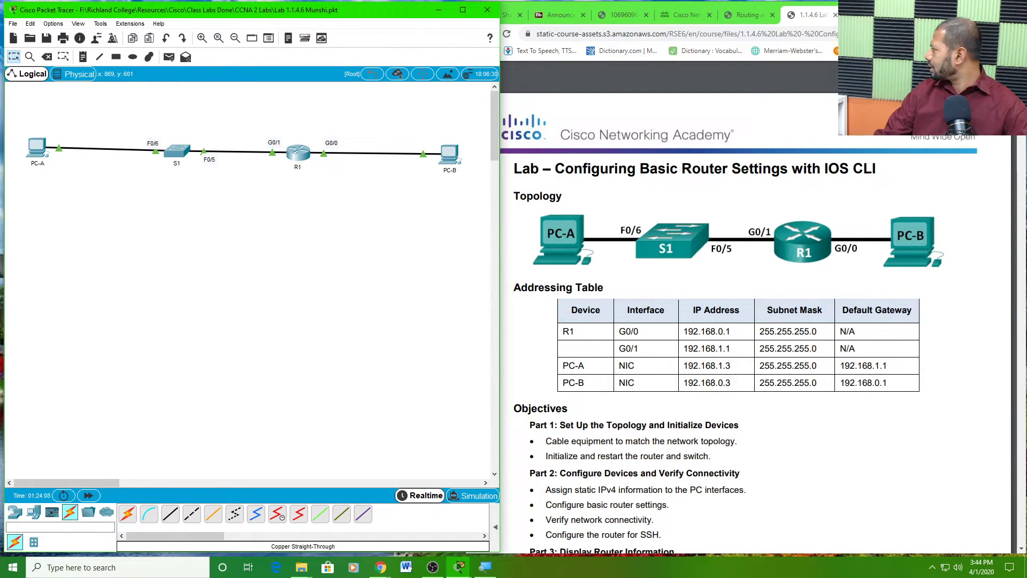
key(alt+Tab)
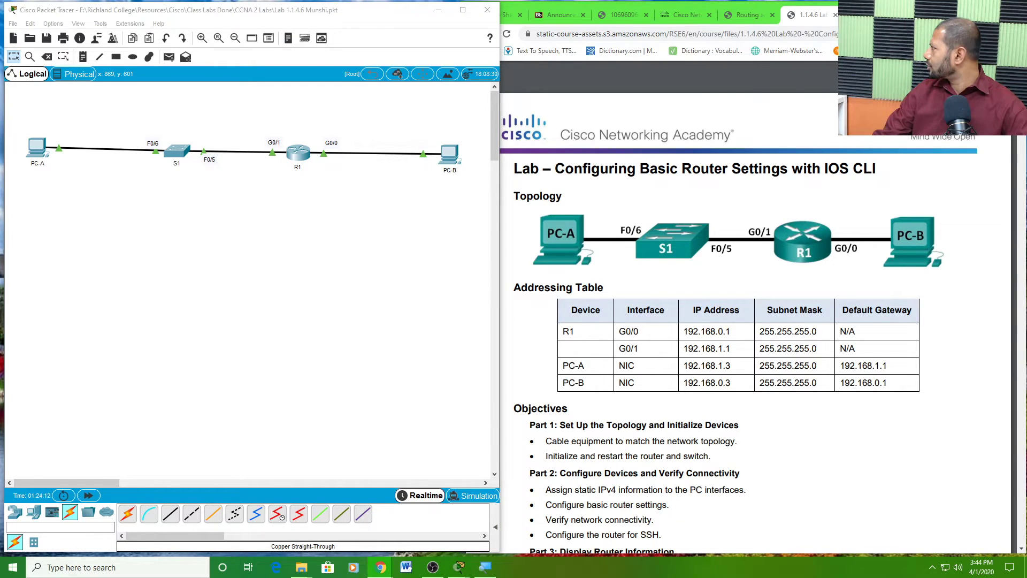
drag(776, 577, 429, 52)
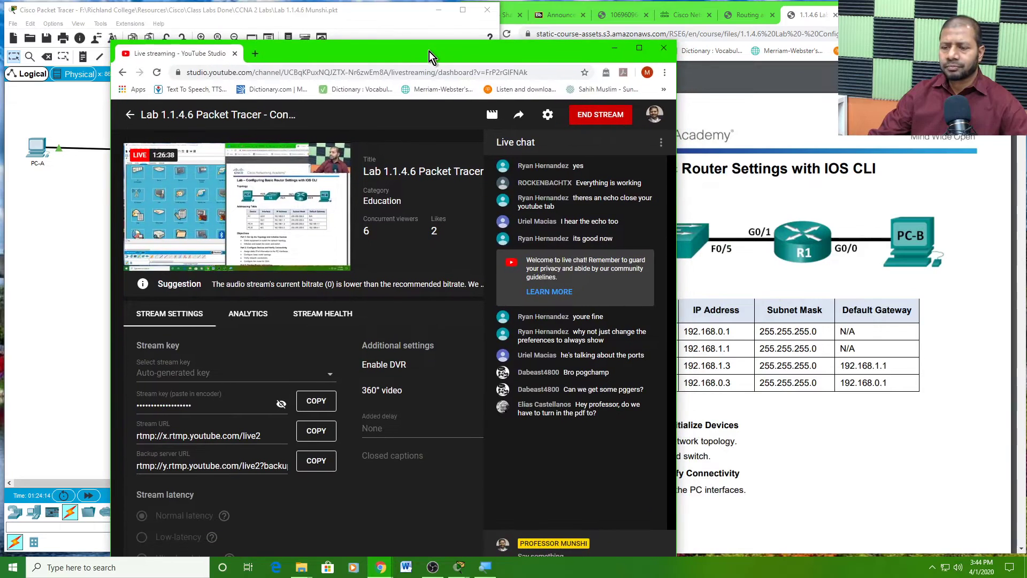
- Post 'You need to submit both pka and pdf files for this lab' in live chat, then move Studio aside
click(641, 50)
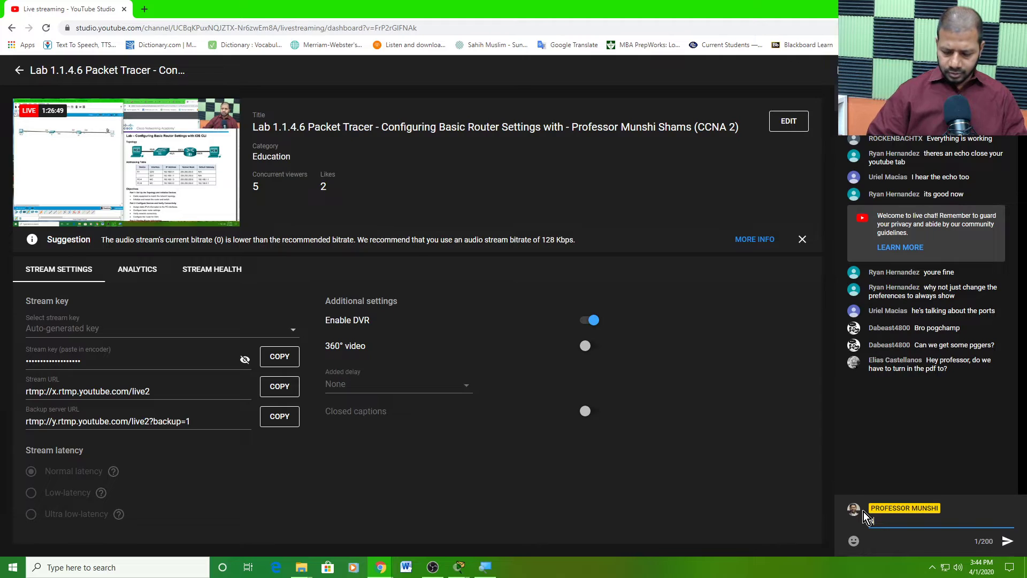
text(l)
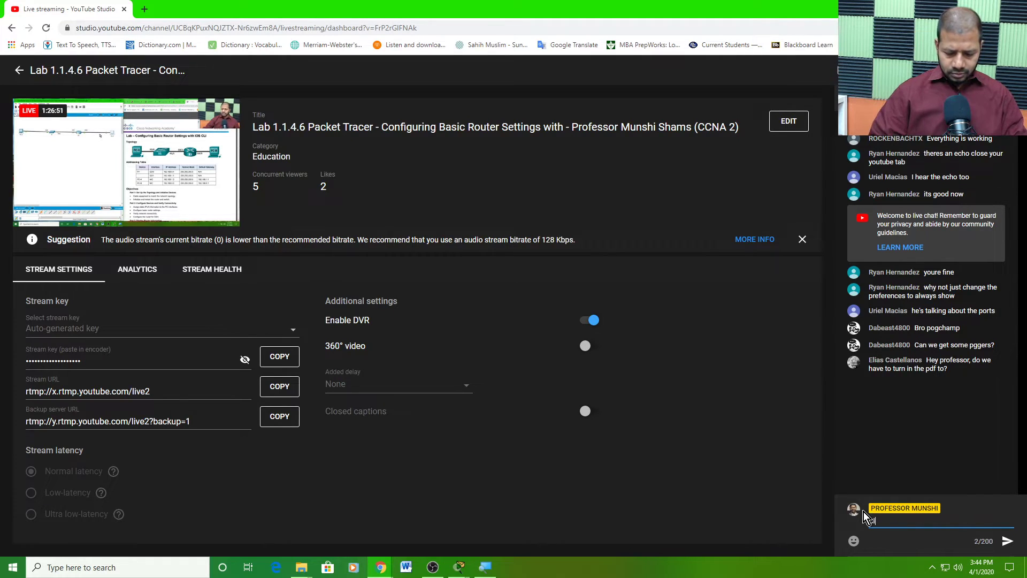
text(ass, You nee)
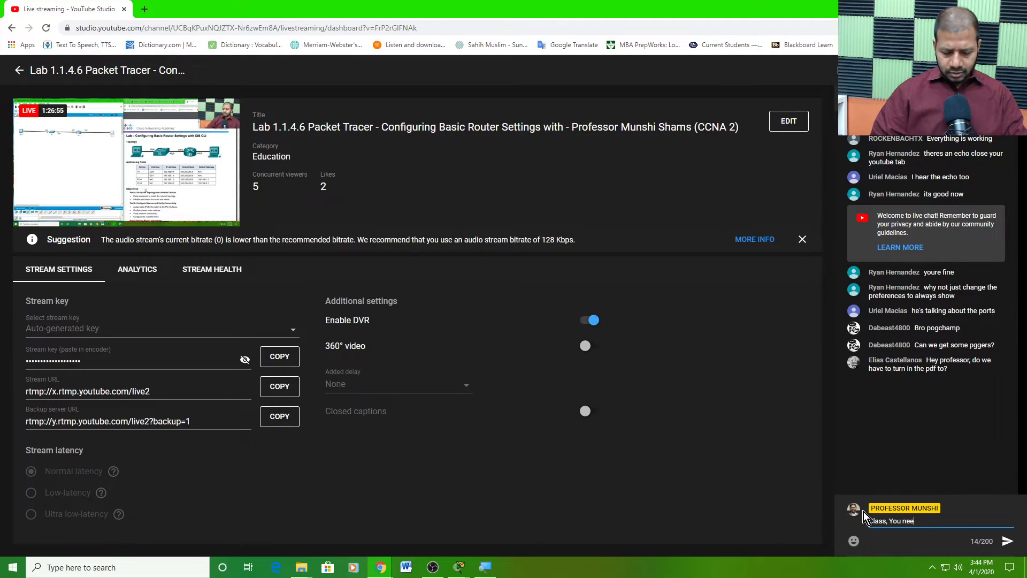
text(d to )
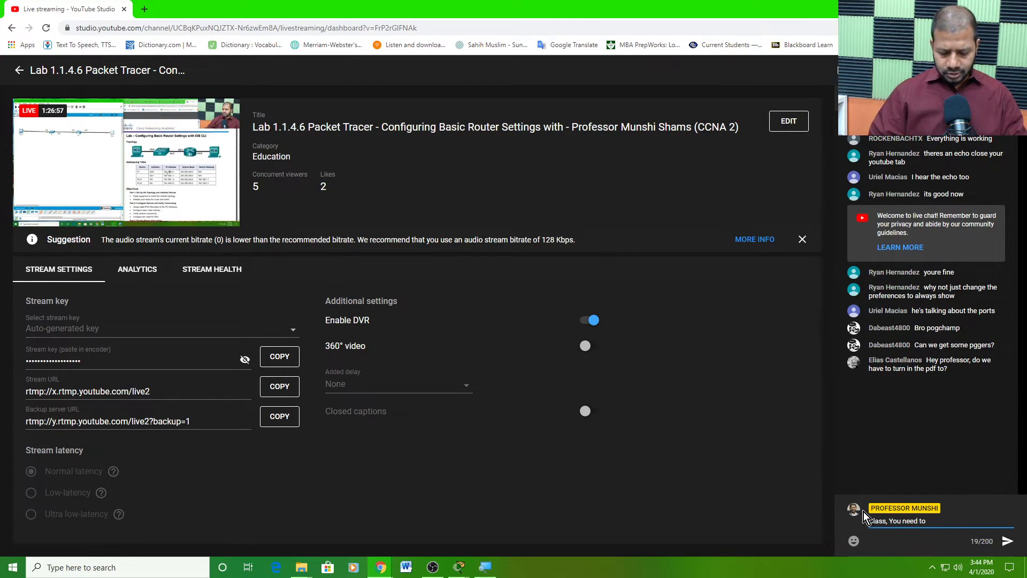
text(submit both)
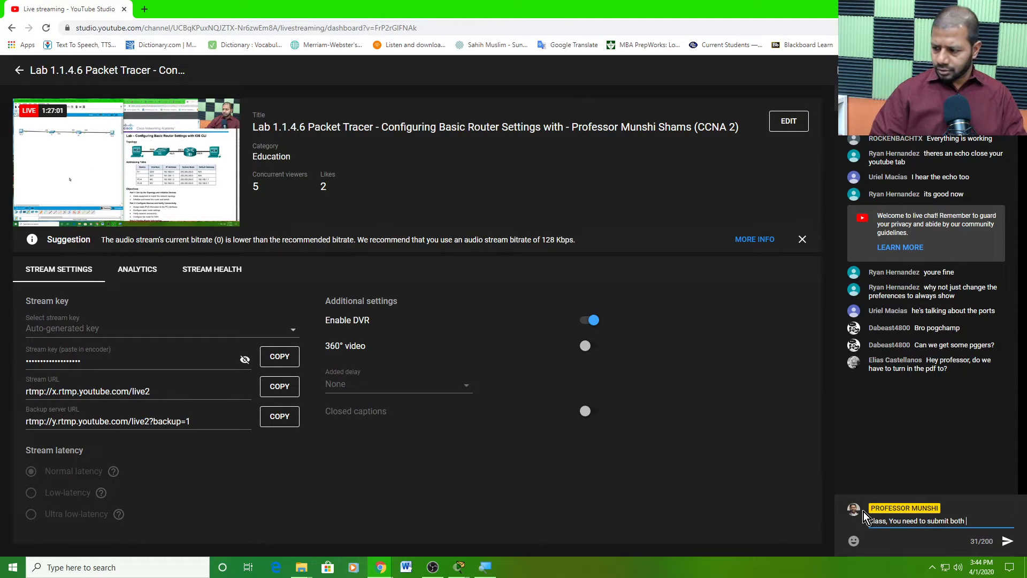
text(pk)
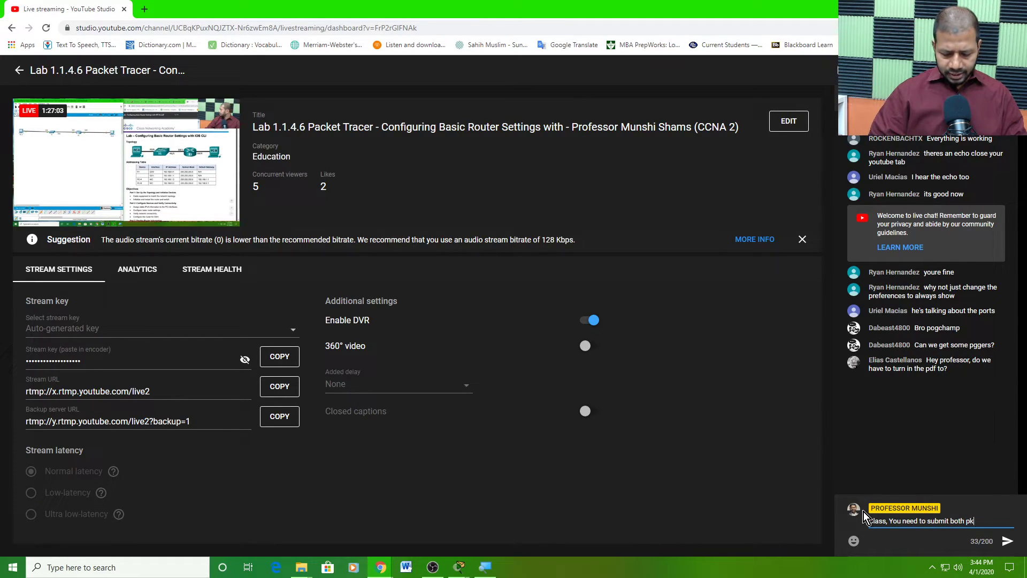
text(a and )
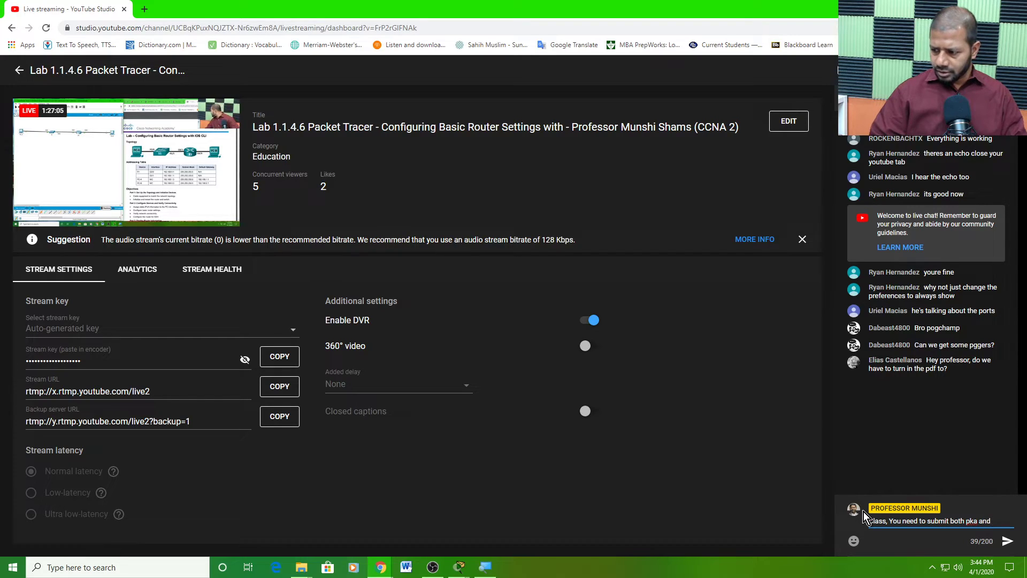
text(pdf )
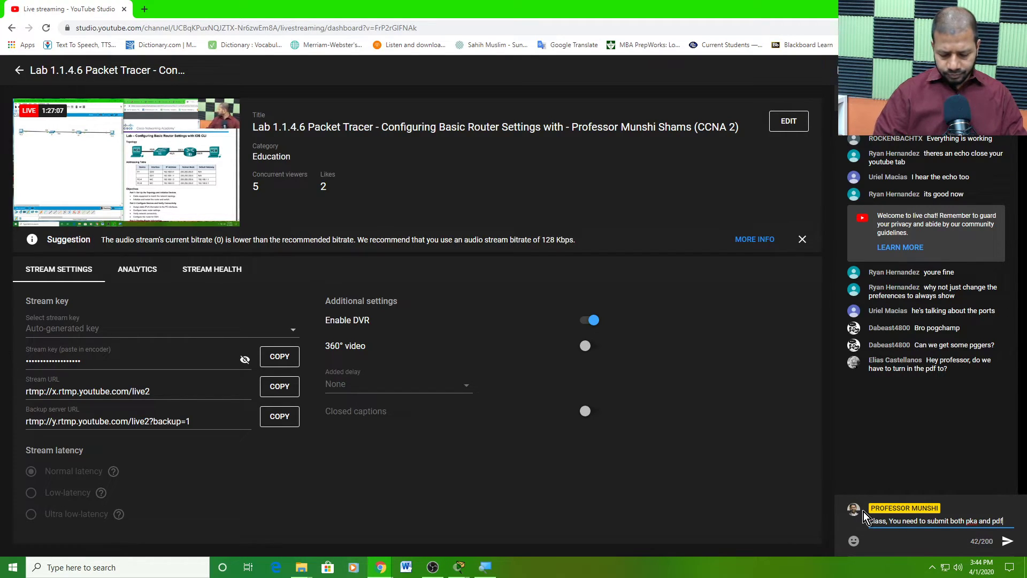
text(files)
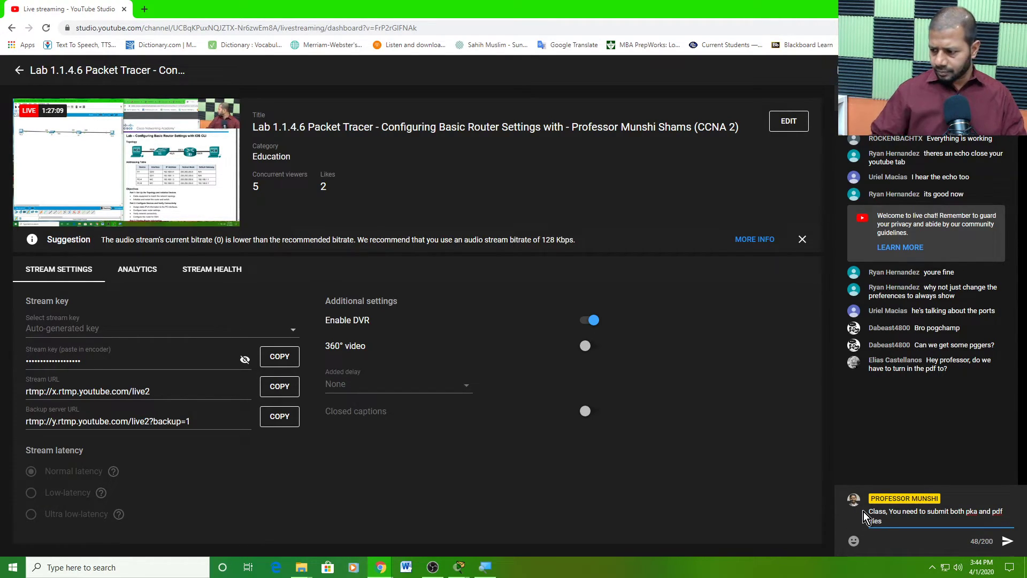
text( f)
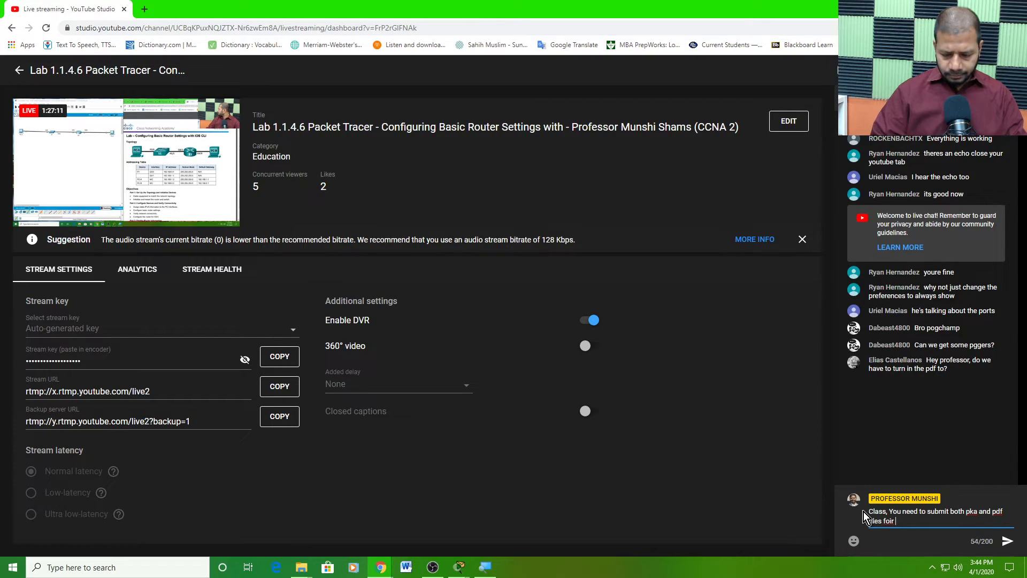
text(or thi)
key(BackSpace)
text(r this )
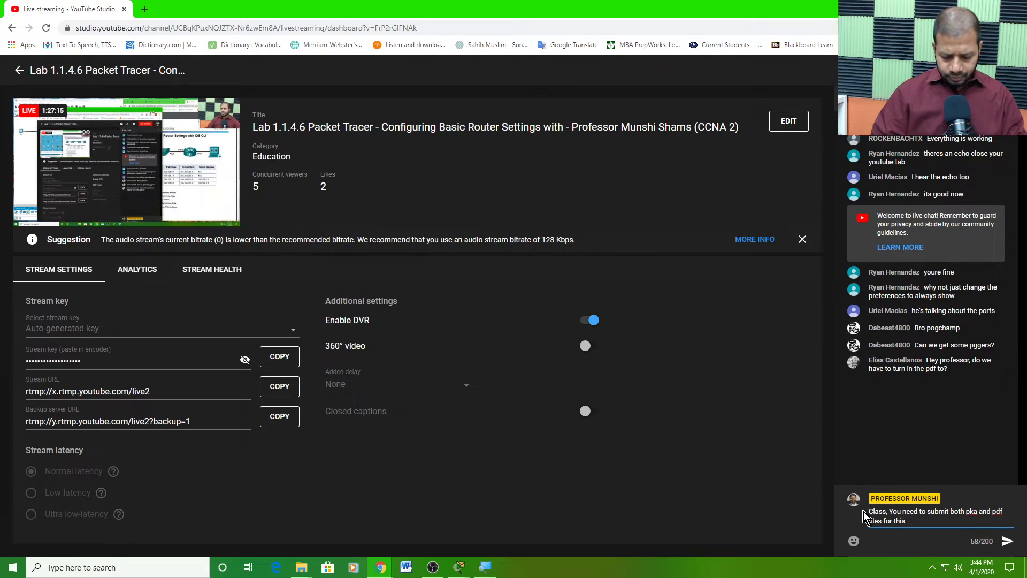
text(lab)
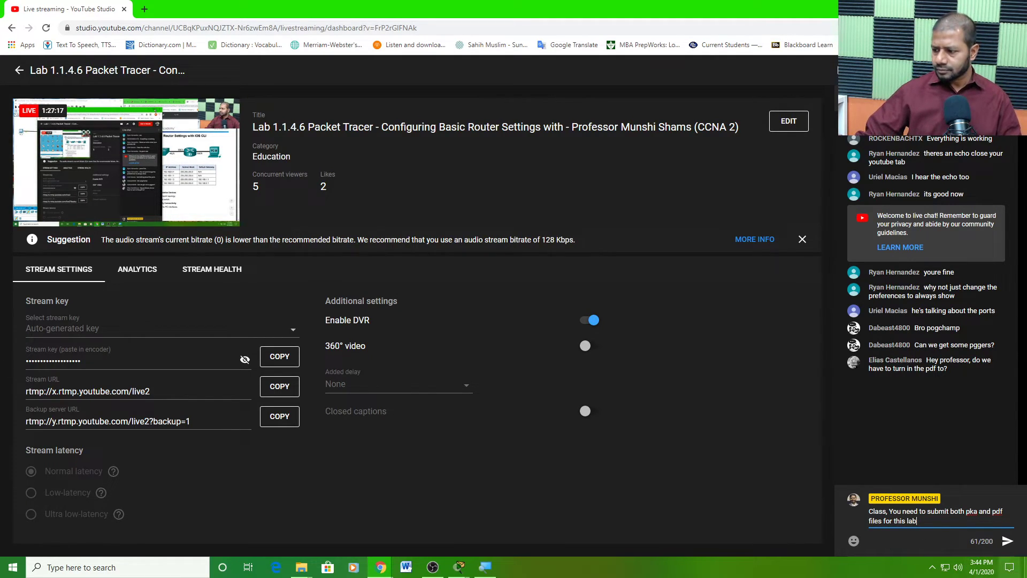
key(Return)
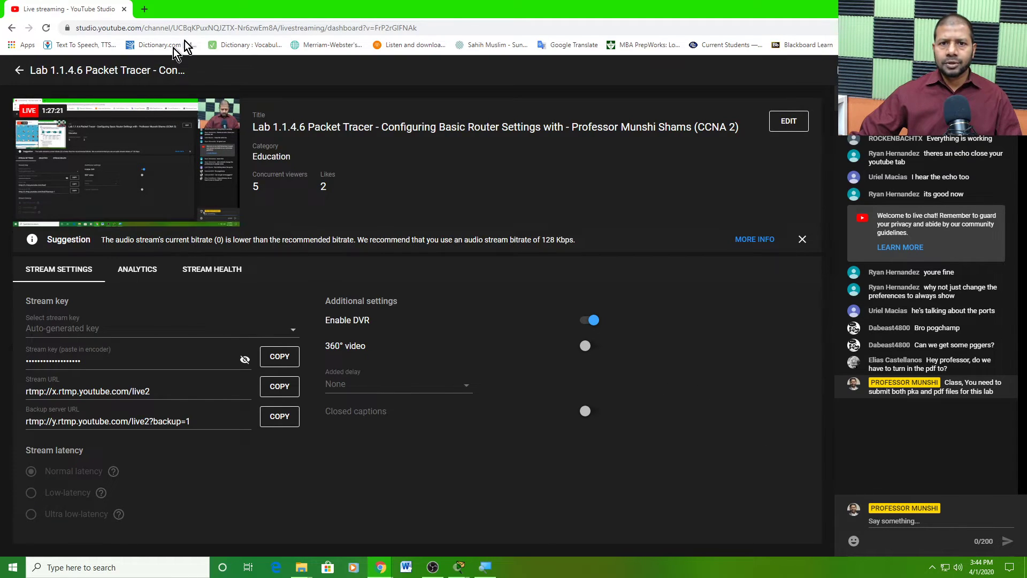
drag(280, 10, 1026, 128)
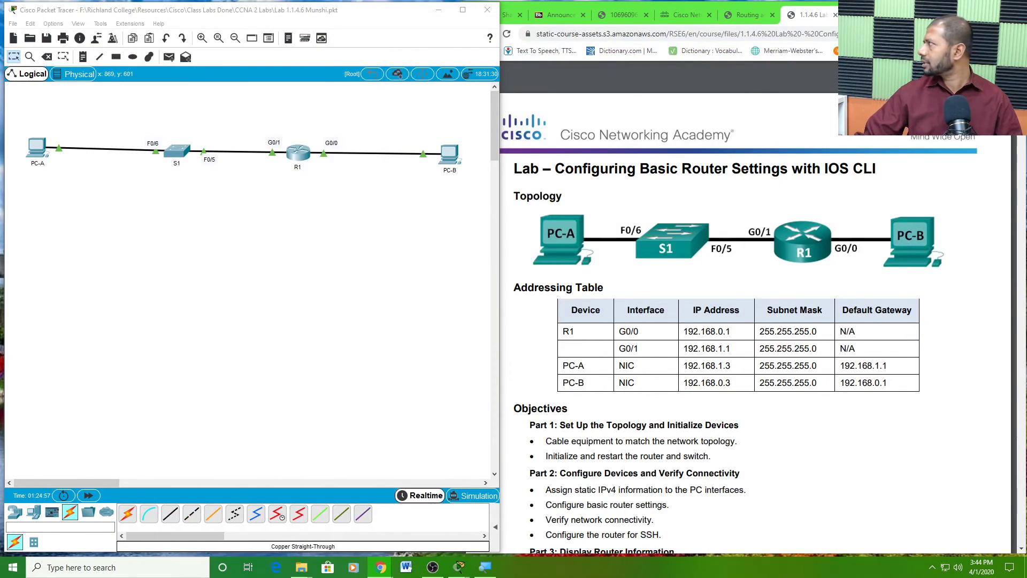
- Save the lab file in Packet Tracer and exit the program without further saving
click(14, 23)
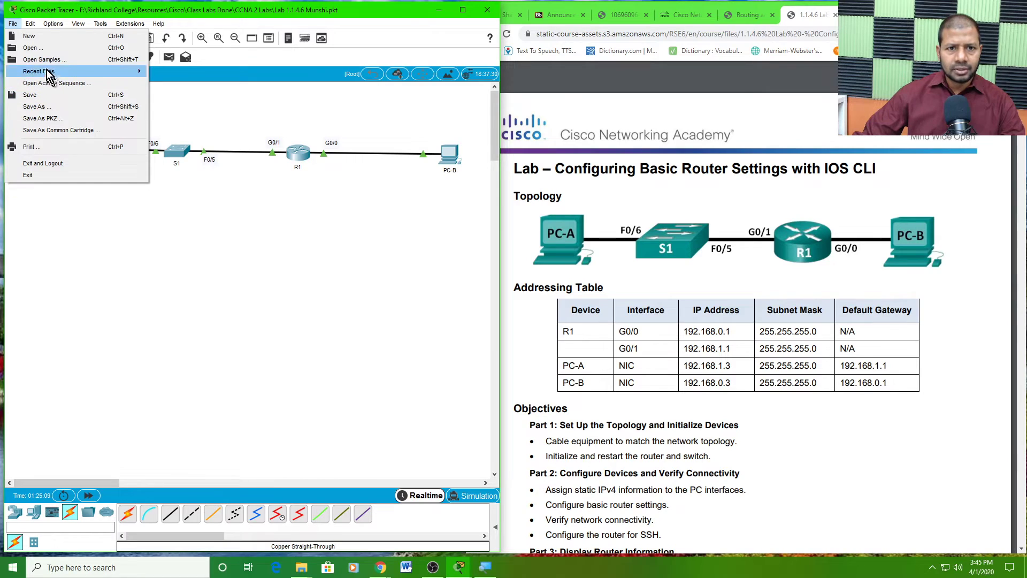
click(37, 99)
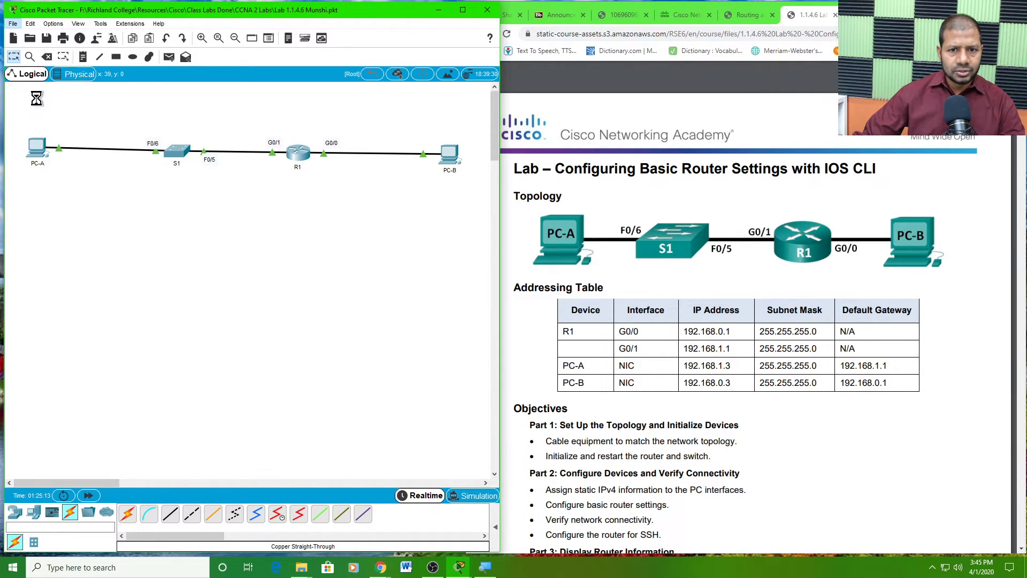
click(13, 23)
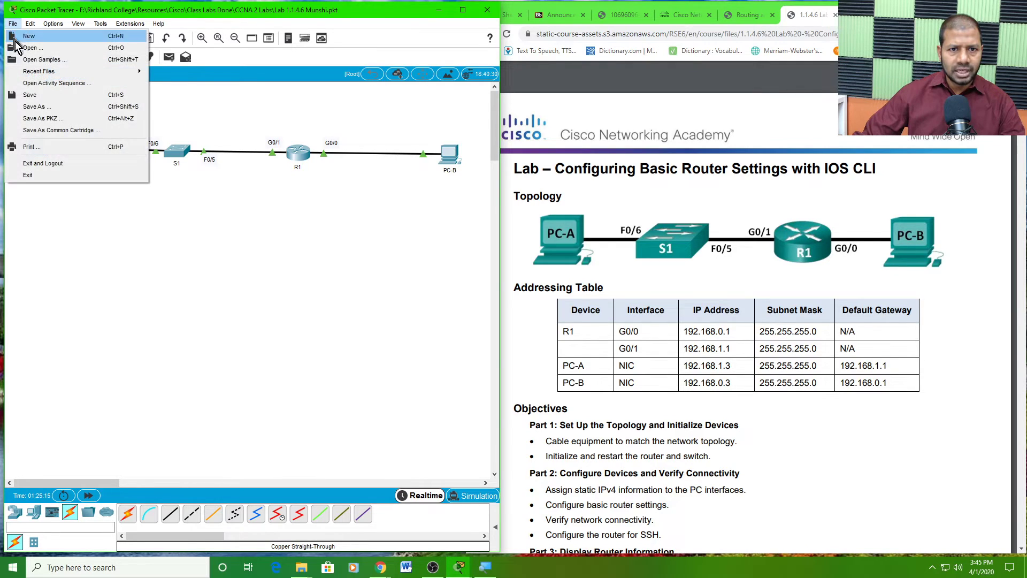
click(37, 96)
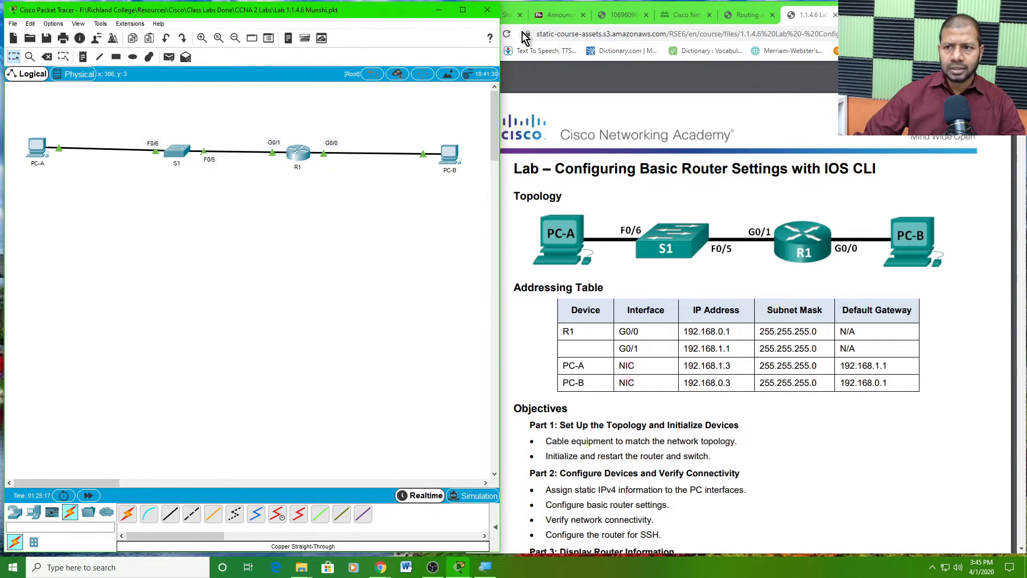
click(487, 9)
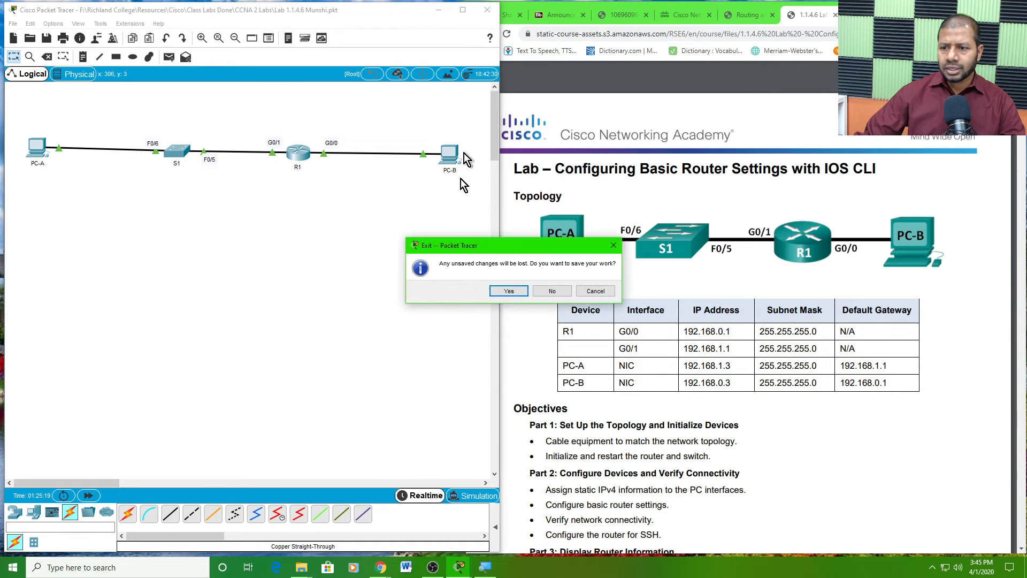
click(552, 290)
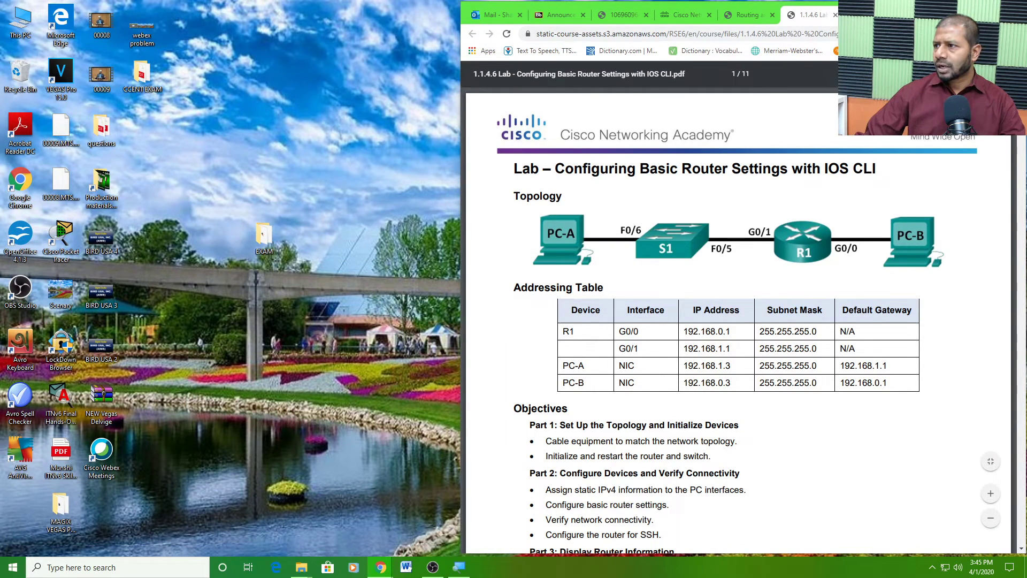
- Maximize the lab PDF and scroll to the Tera Term SSH connection figure for 192.168.1.1
click(988, 8)
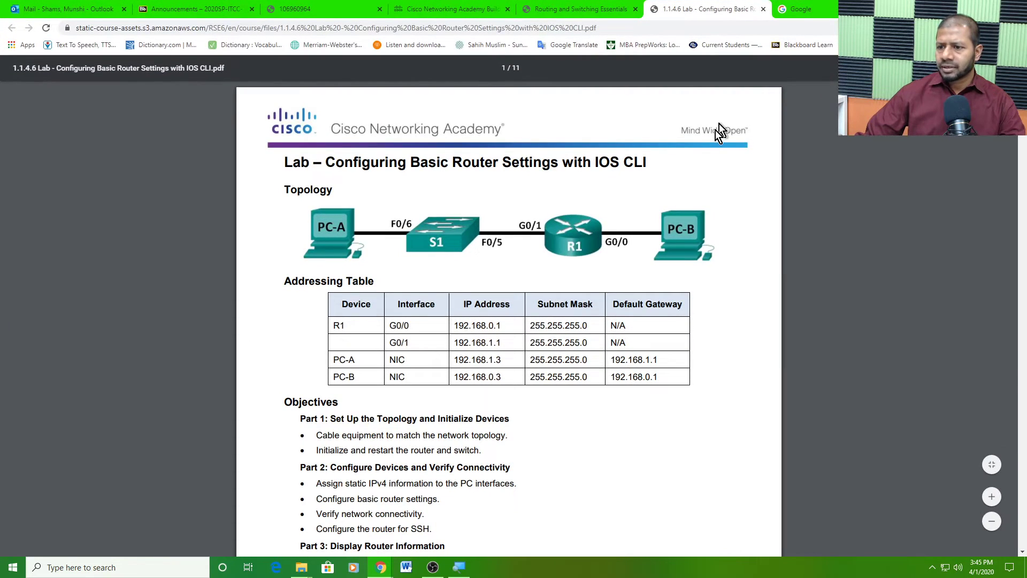
scroll(640, 258, down, 2)
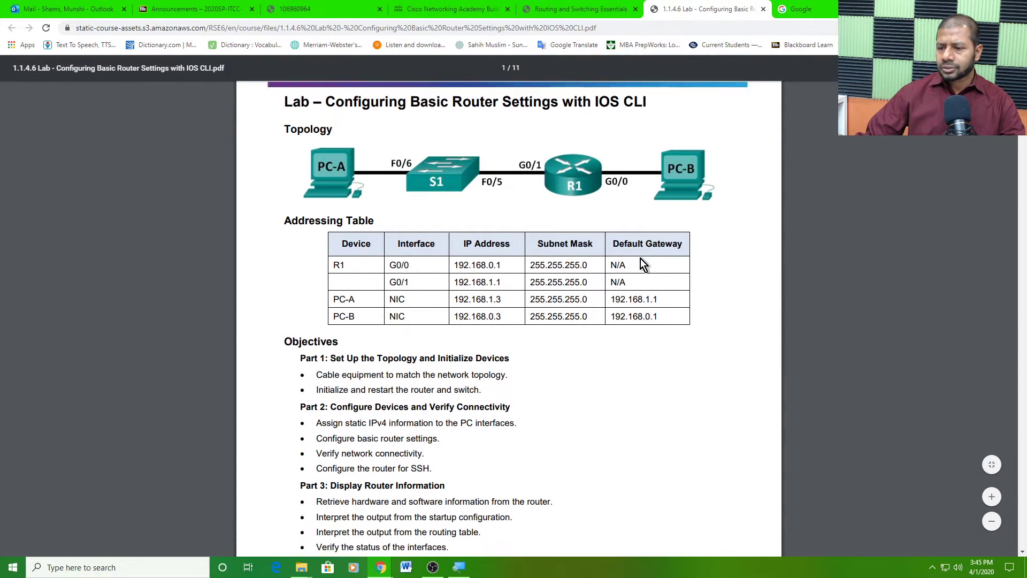
scroll(703, 245, down, 1)
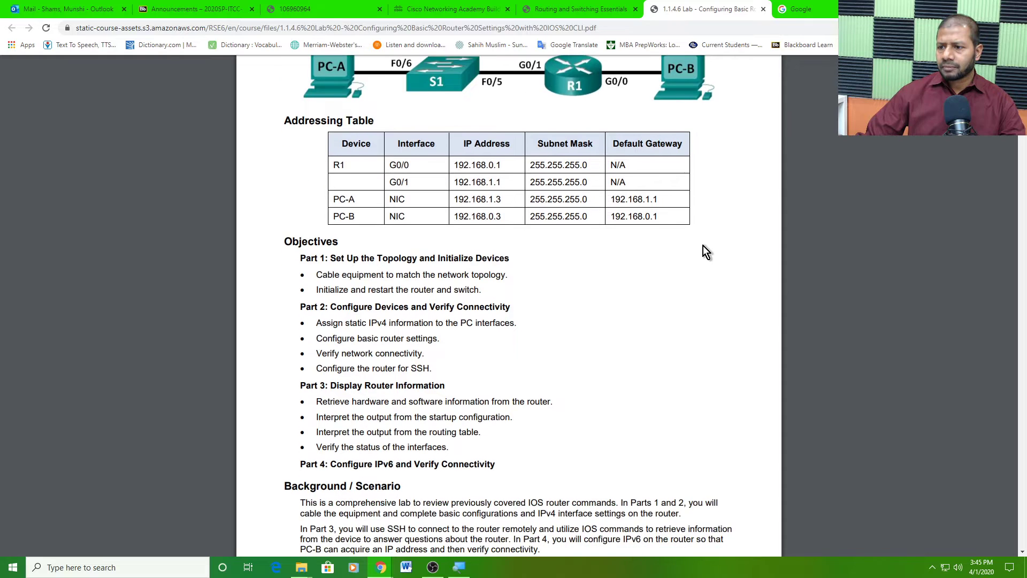
scroll(703, 246, down, 5)
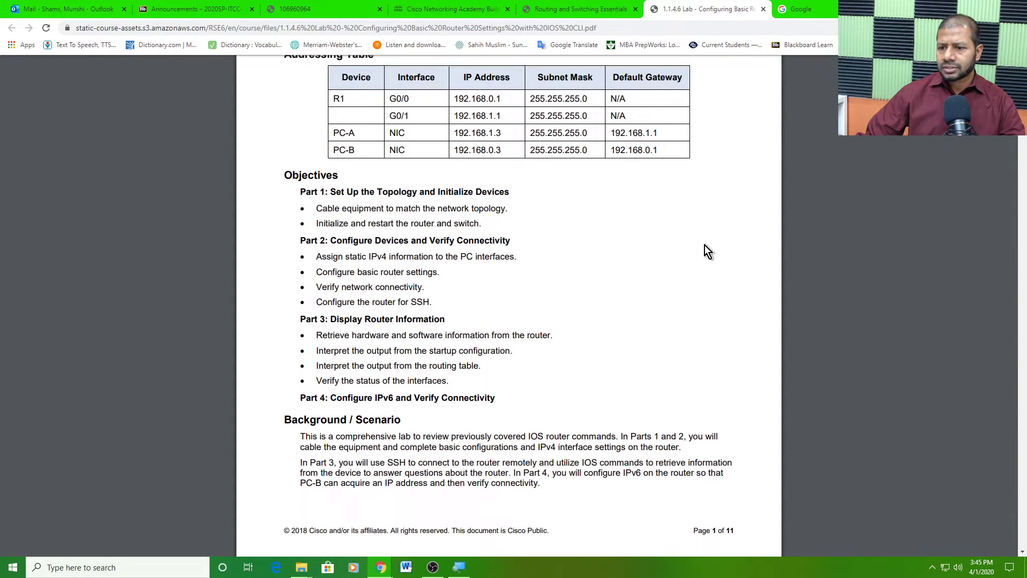
scroll(705, 245, down, 5)
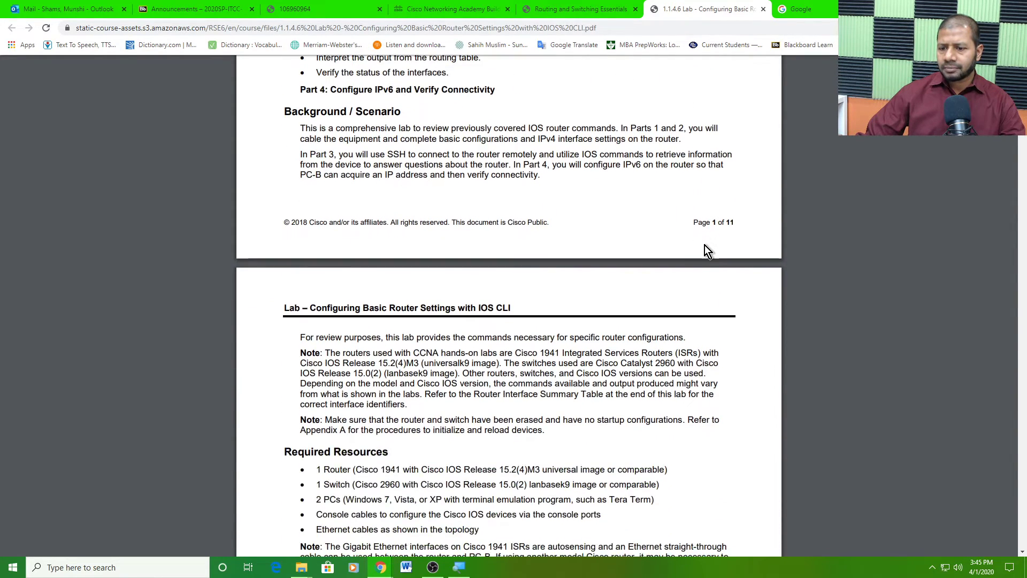
scroll(704, 245, down, 7)
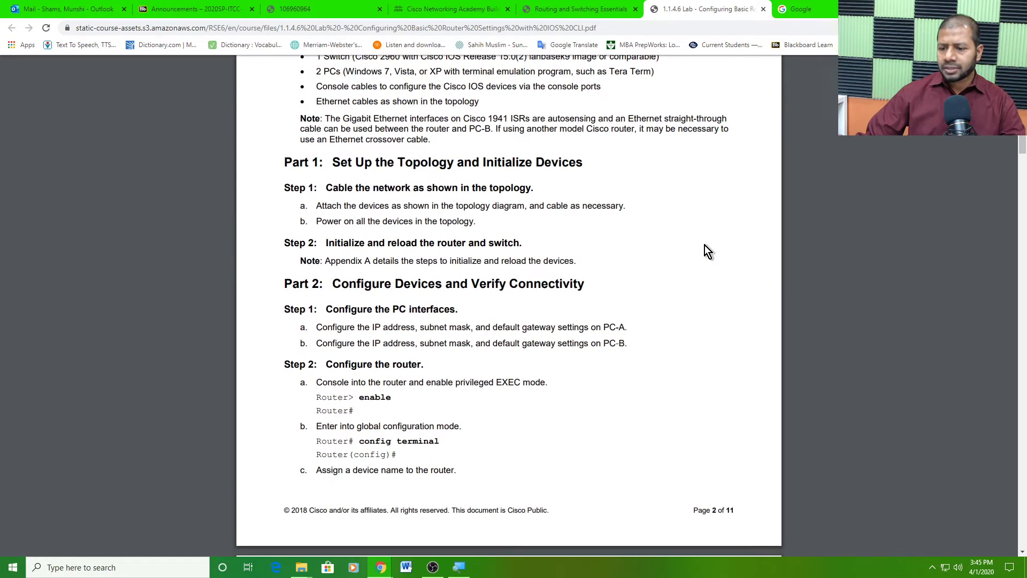
scroll(704, 244, down, 4)
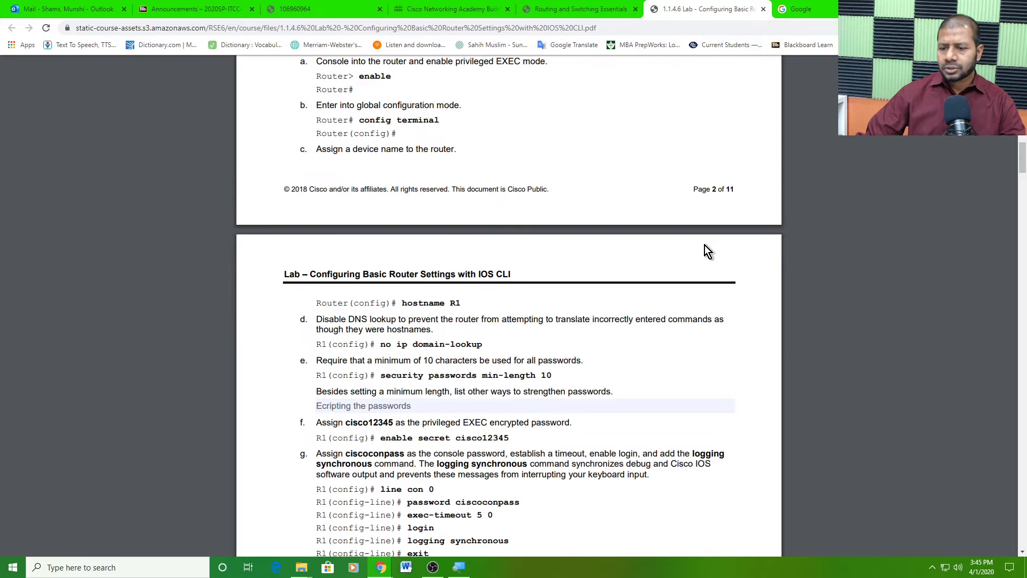
scroll(706, 250, down, 3)
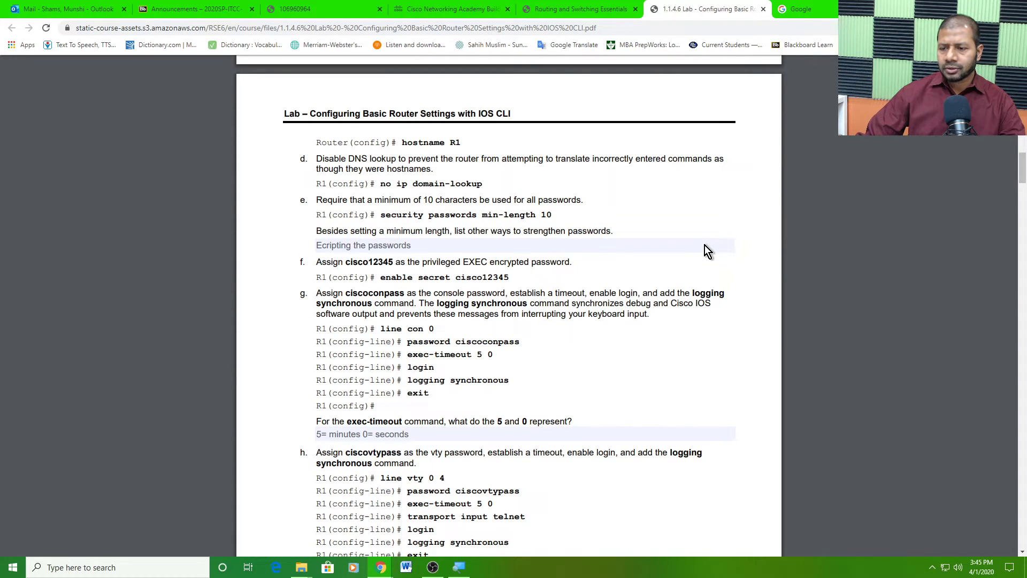
scroll(704, 245, down, 4)
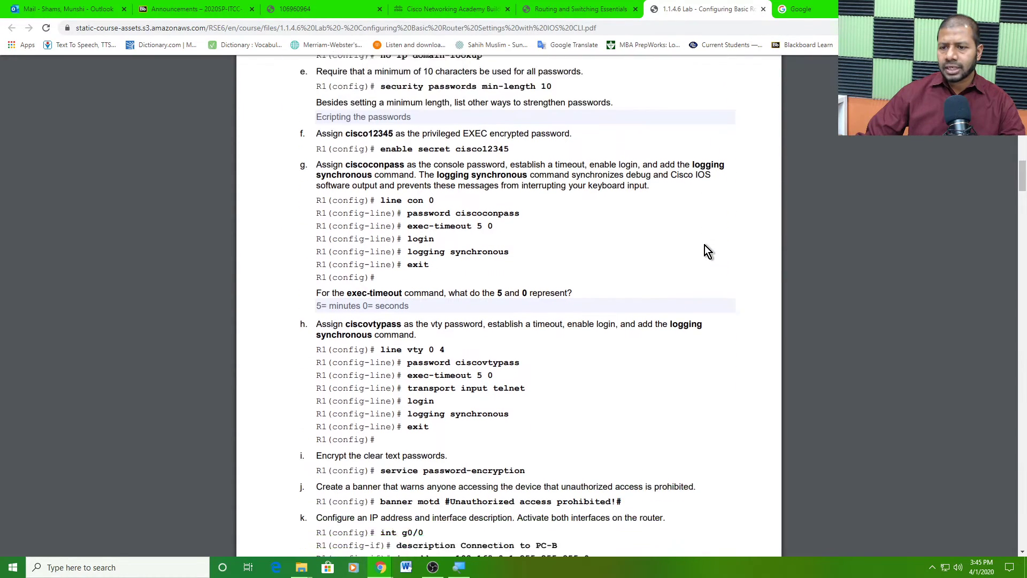
scroll(705, 249, down, 2)
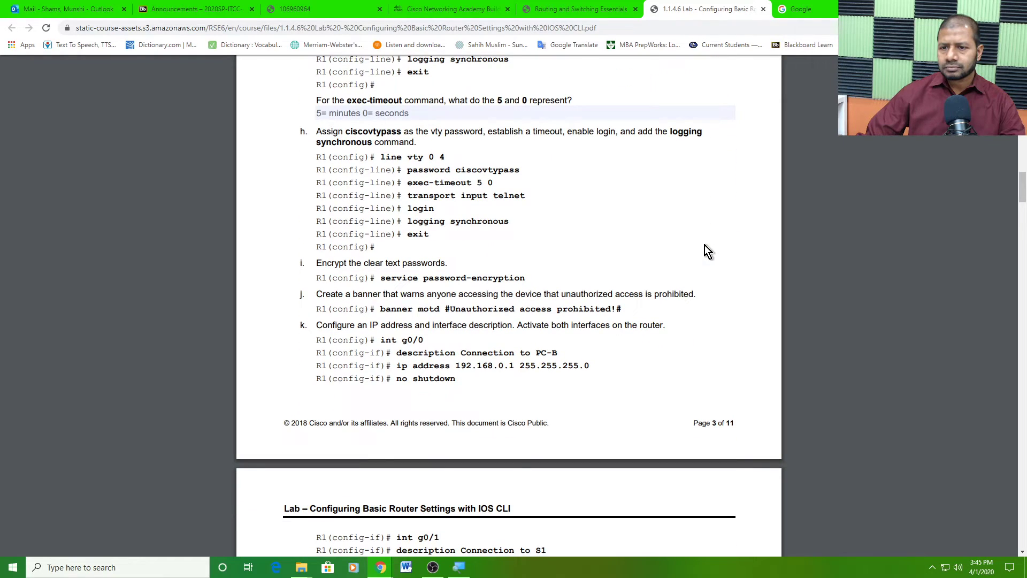
scroll(705, 245, down, 6)
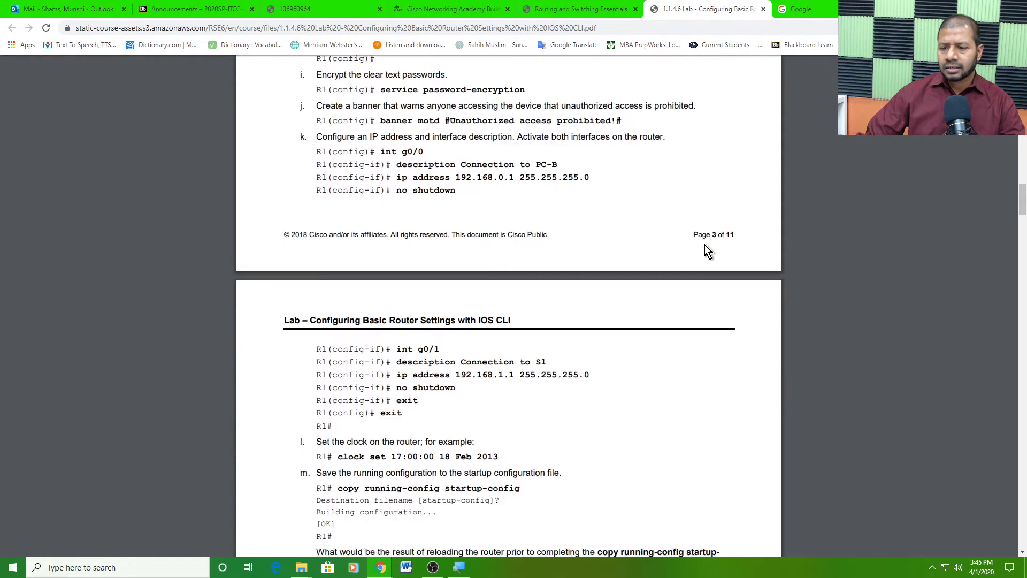
scroll(705, 247, down, 2)
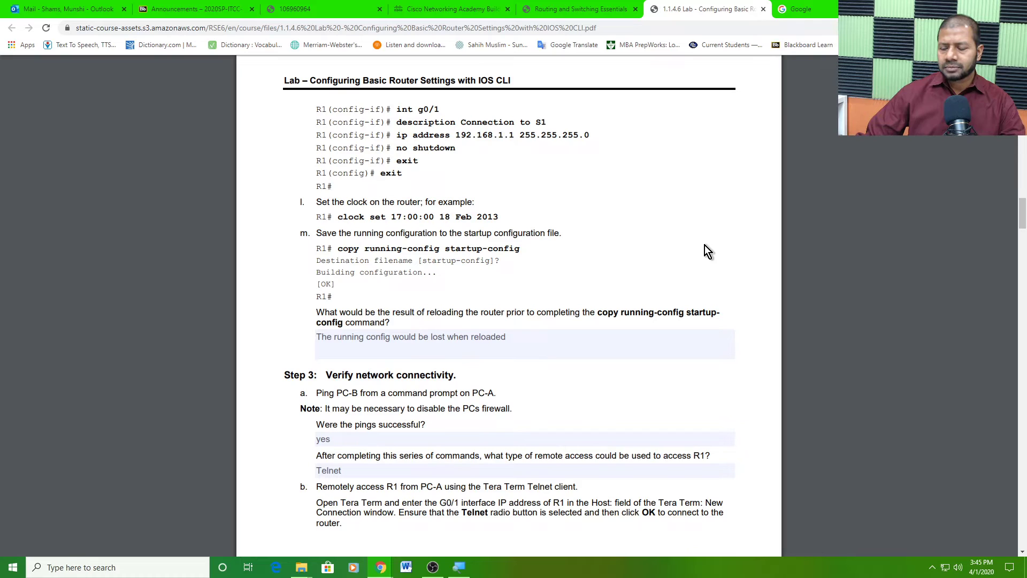
scroll(705, 247, down, 3)
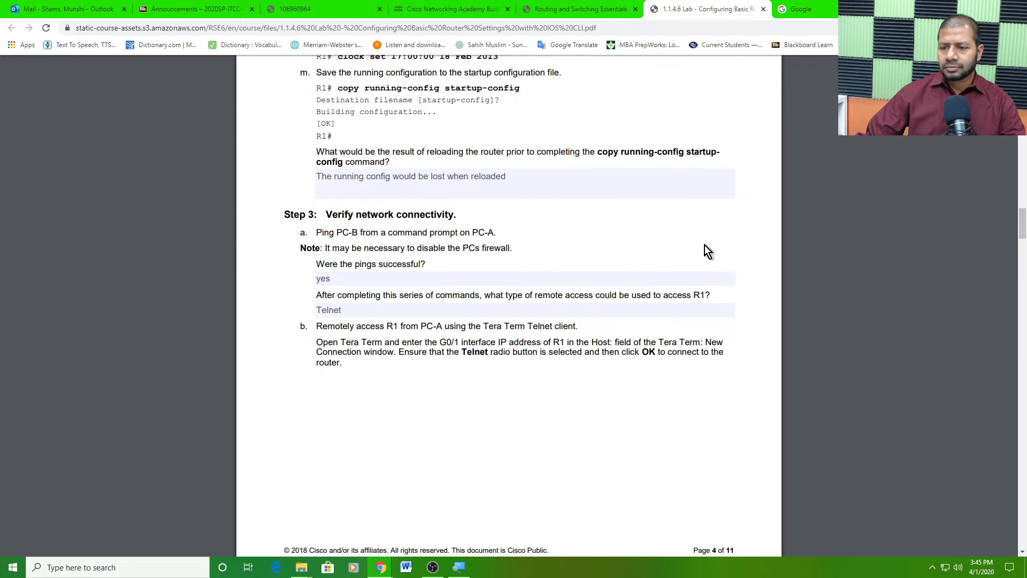
scroll(705, 246, down, 6)
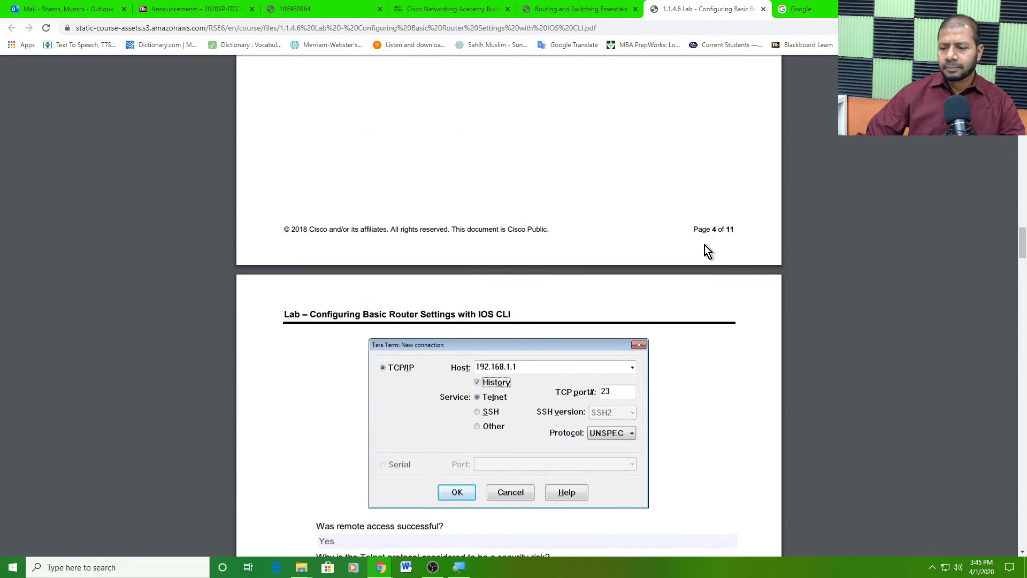
scroll(704, 246, down, 6)
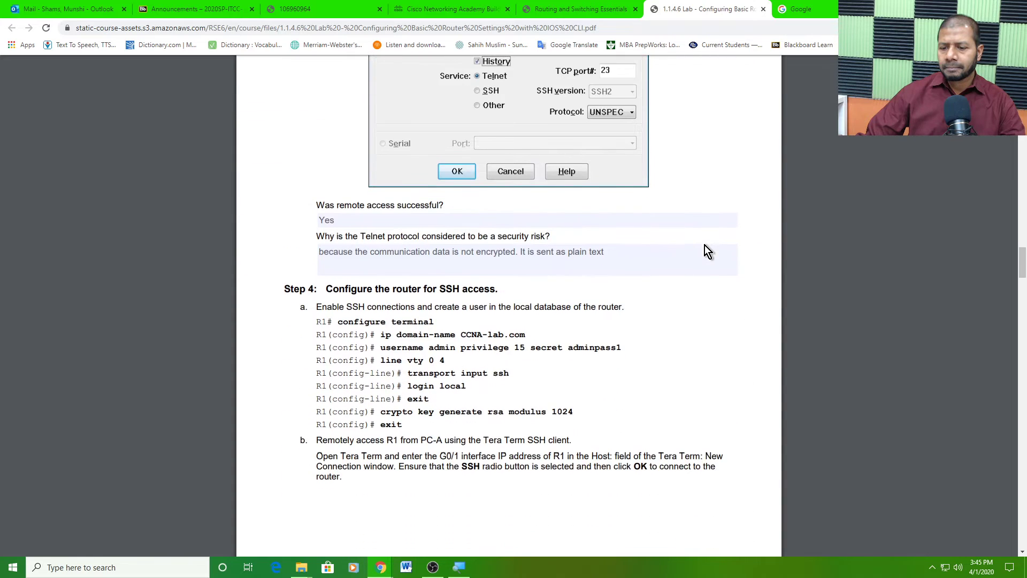
scroll(705, 245, down, 8)
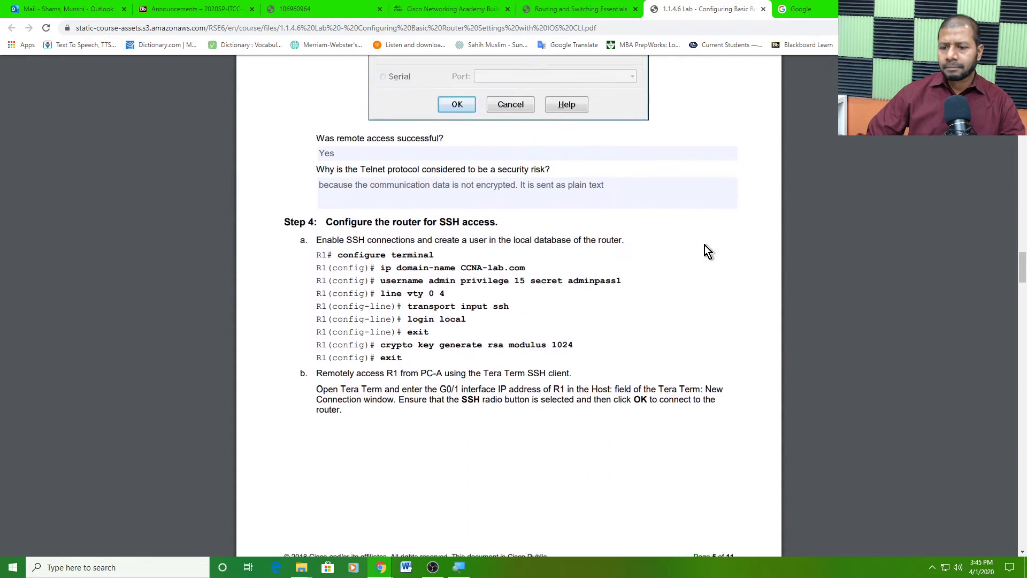
scroll(704, 246, down, 4)
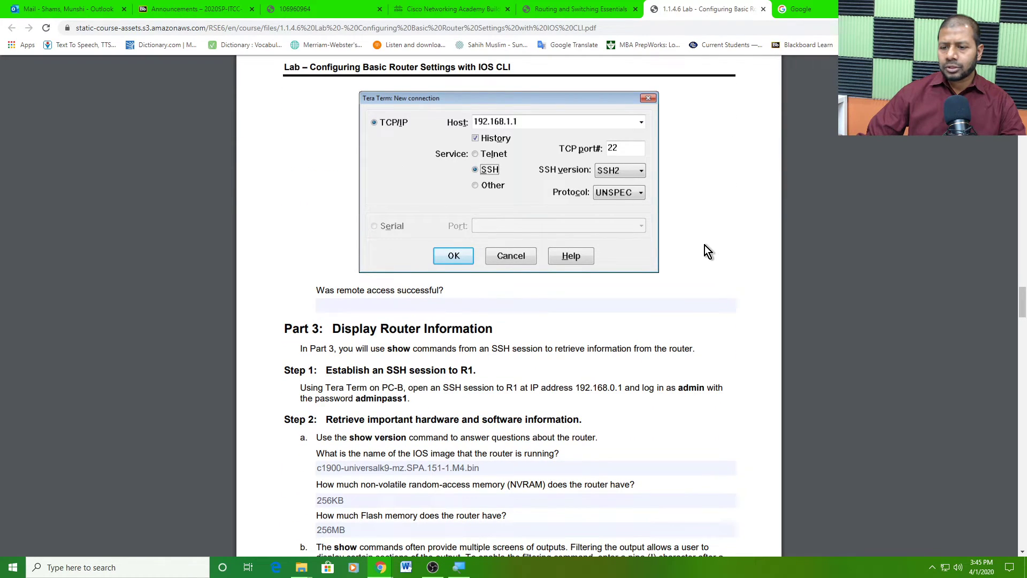
scroll(704, 245, up, 2)
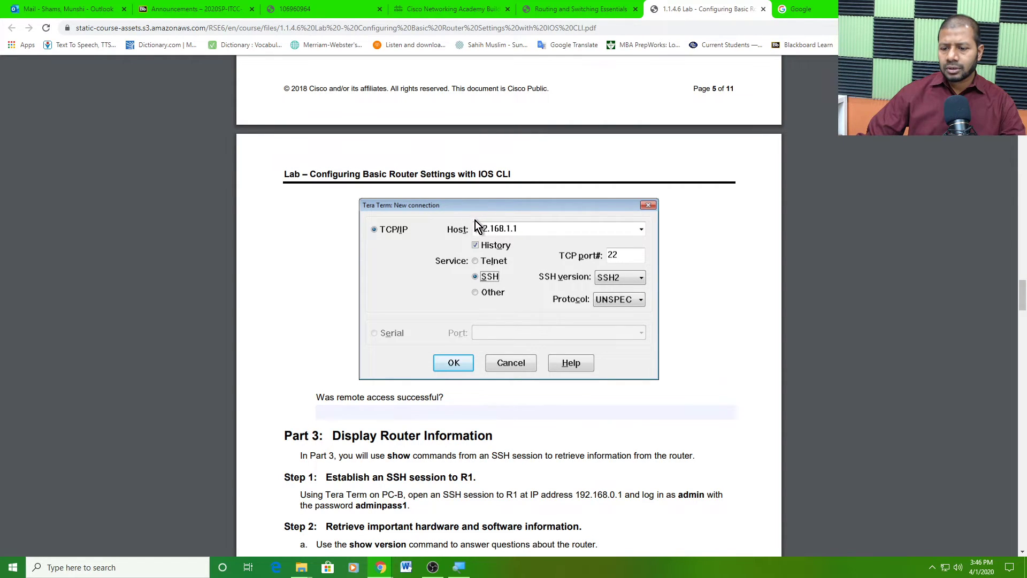
scroll(477, 227, up, 2)
scroll(477, 226, up, 3)
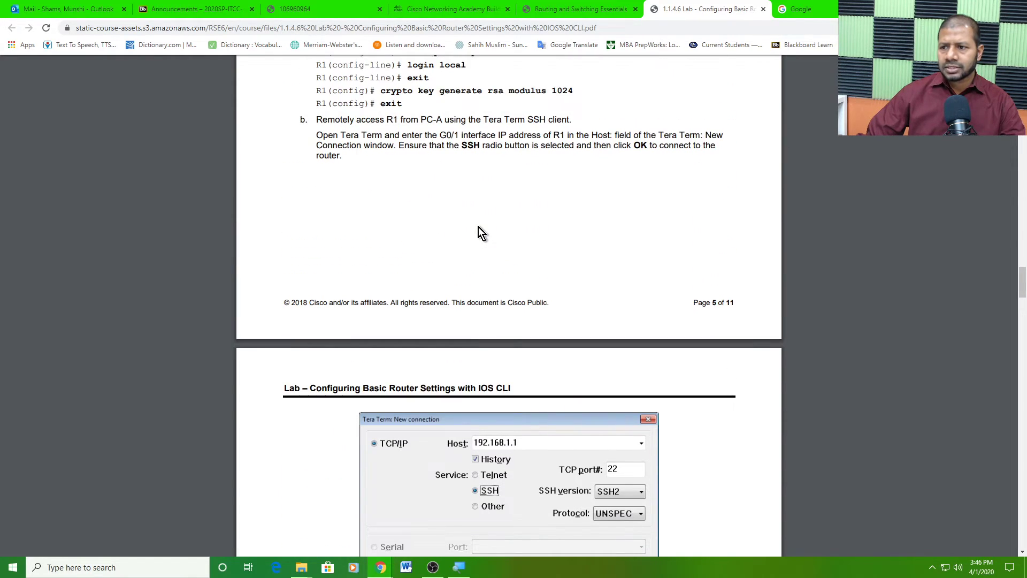
scroll(478, 227, down, 1)
scroll(479, 234, down, 5)
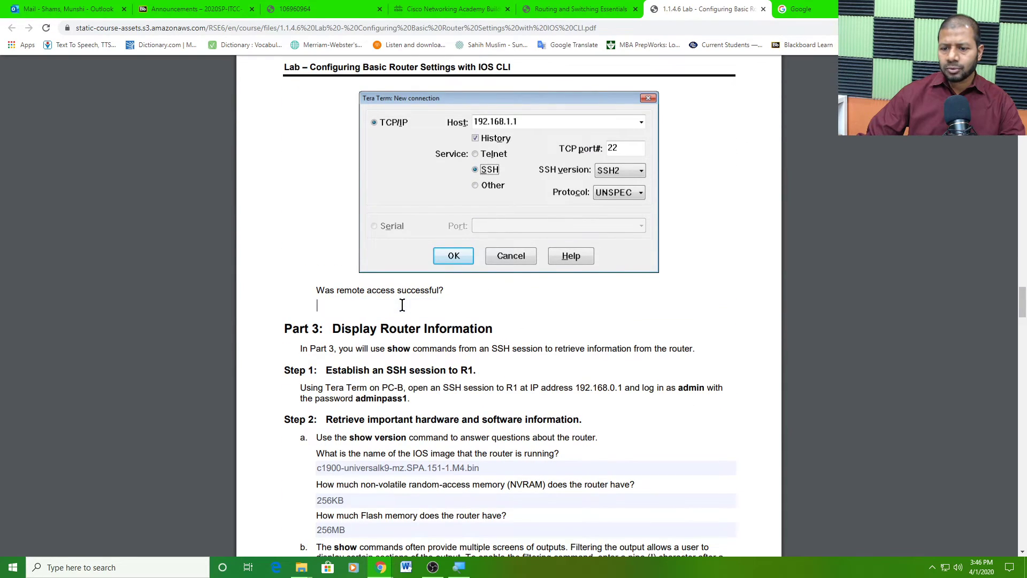
- Answer 'Yes' to 'Was remote access successful?'
click(402, 305)
text(Yes)
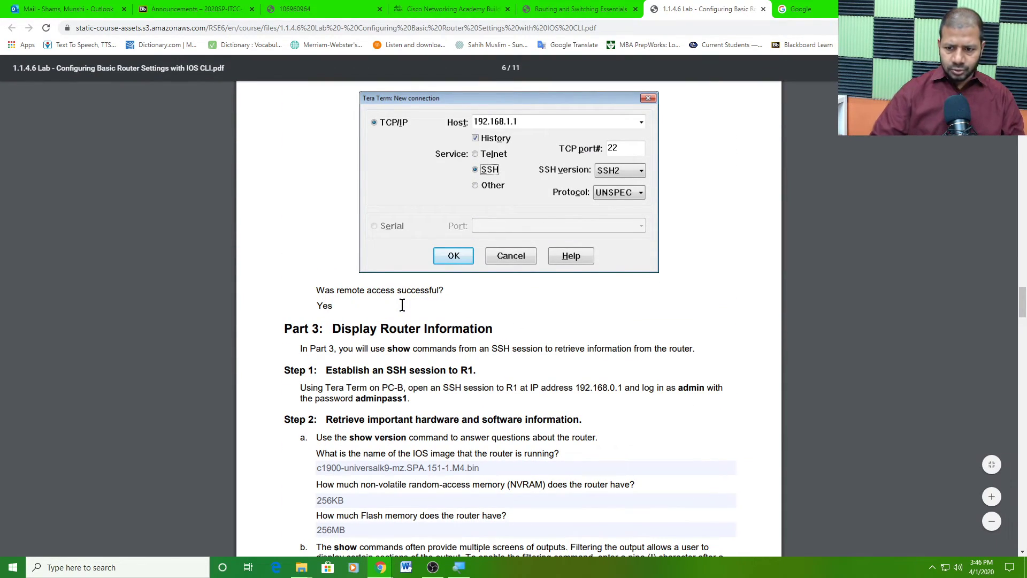
click(480, 323)
- Answer the Step 3 'show startup-config | begin vty' result question with 'Command did not work'
scroll(524, 289, up, 6)
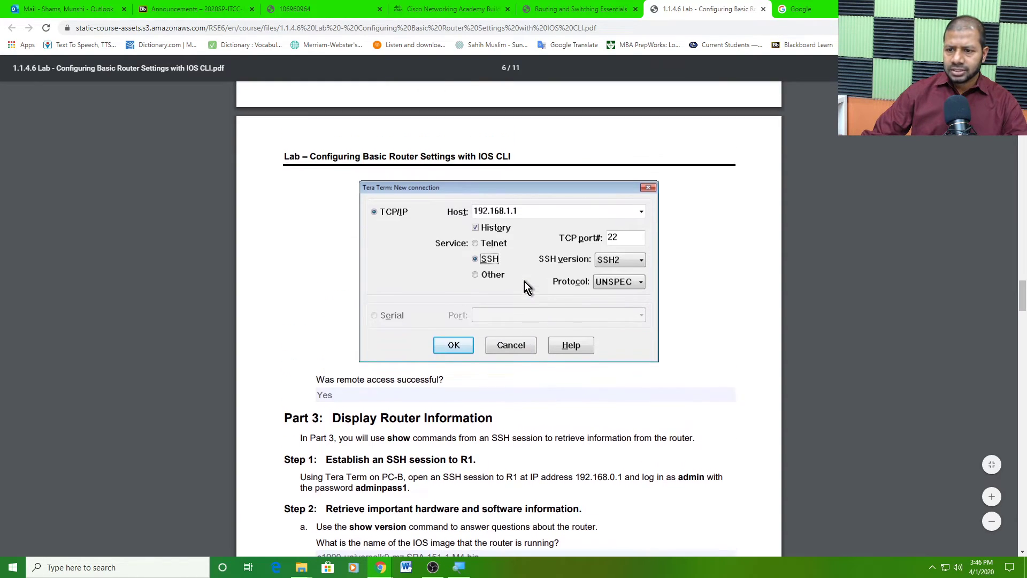
scroll(524, 282, down, 1)
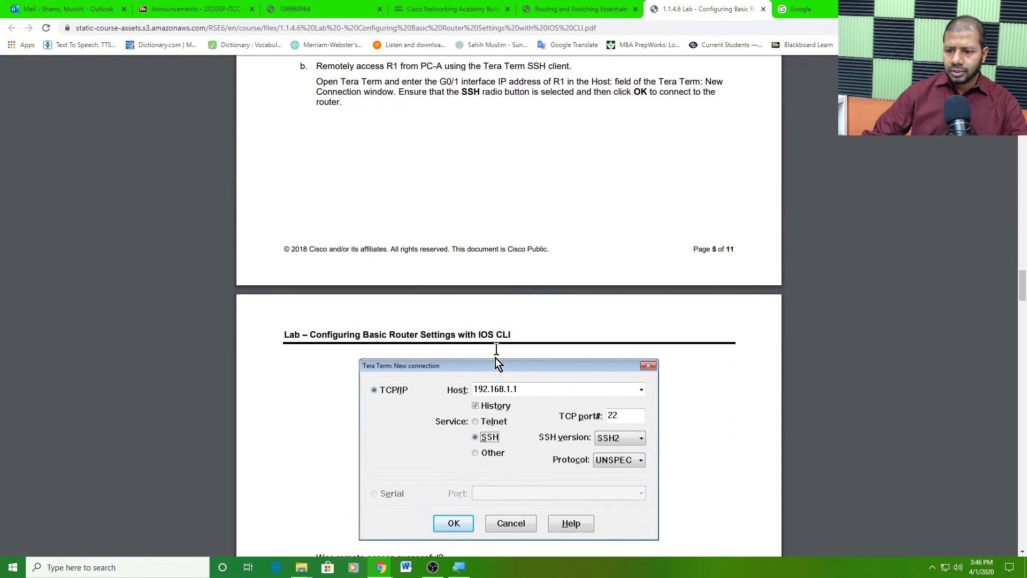
scroll(508, 422, down, 4)
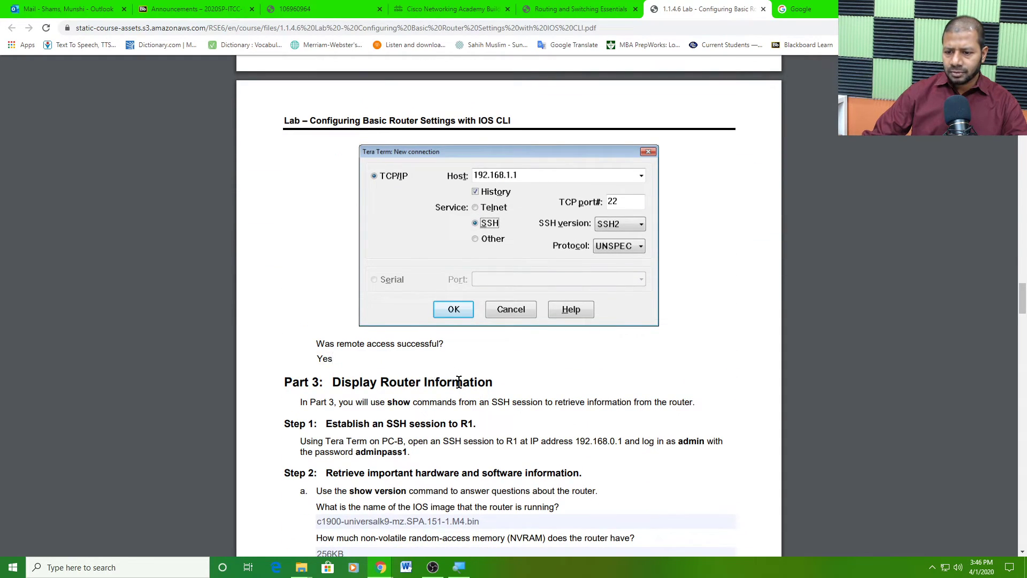
scroll(530, 377, down, 3)
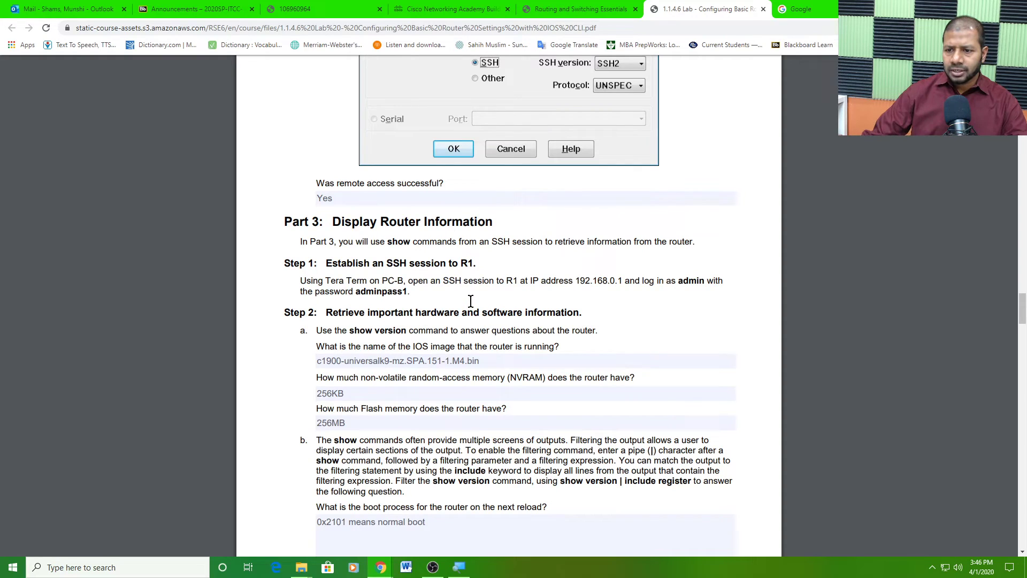
scroll(470, 301, down, 4)
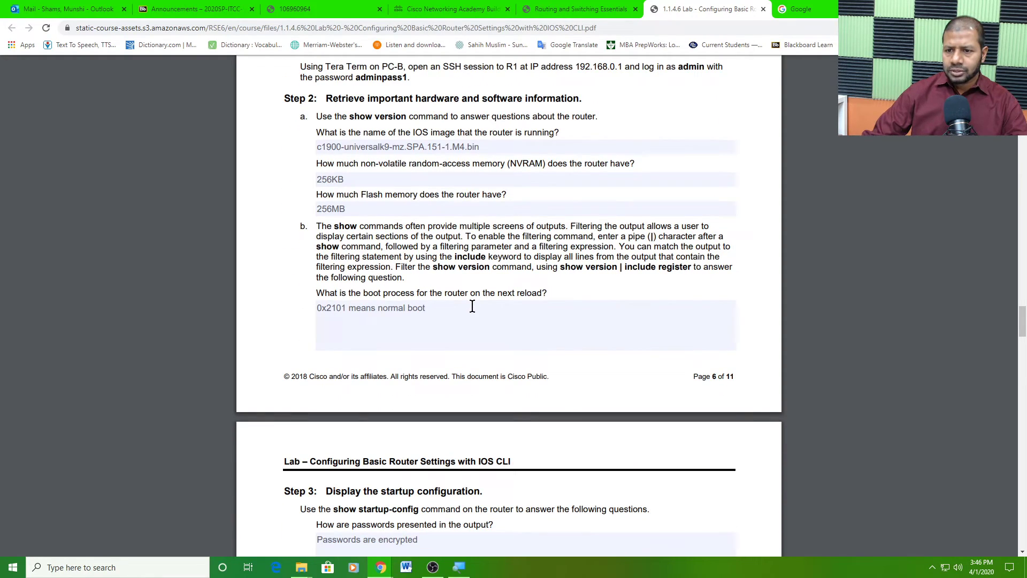
scroll(472, 306, up, 1)
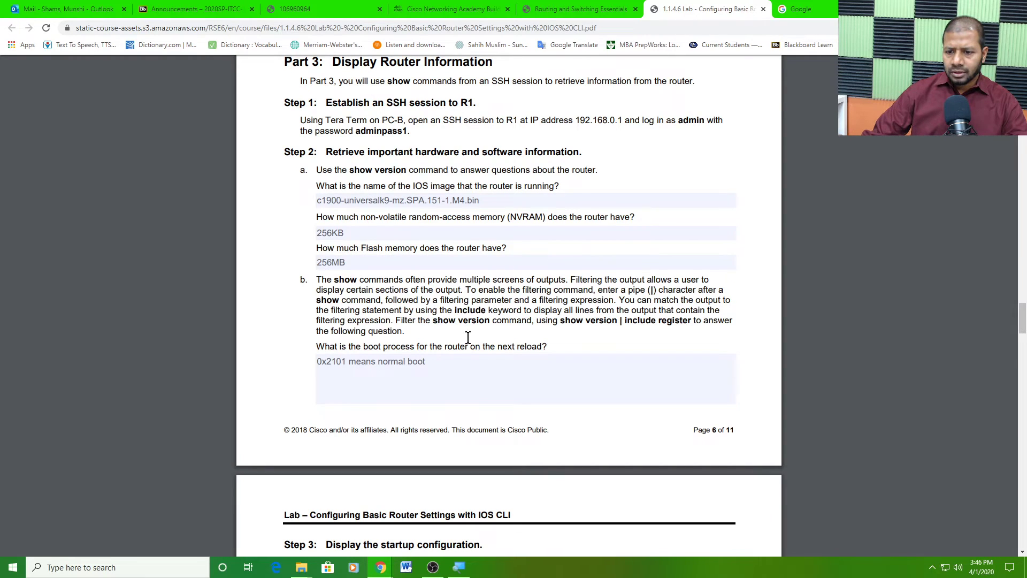
scroll(467, 337, down, 2)
scroll(467, 337, down, 5)
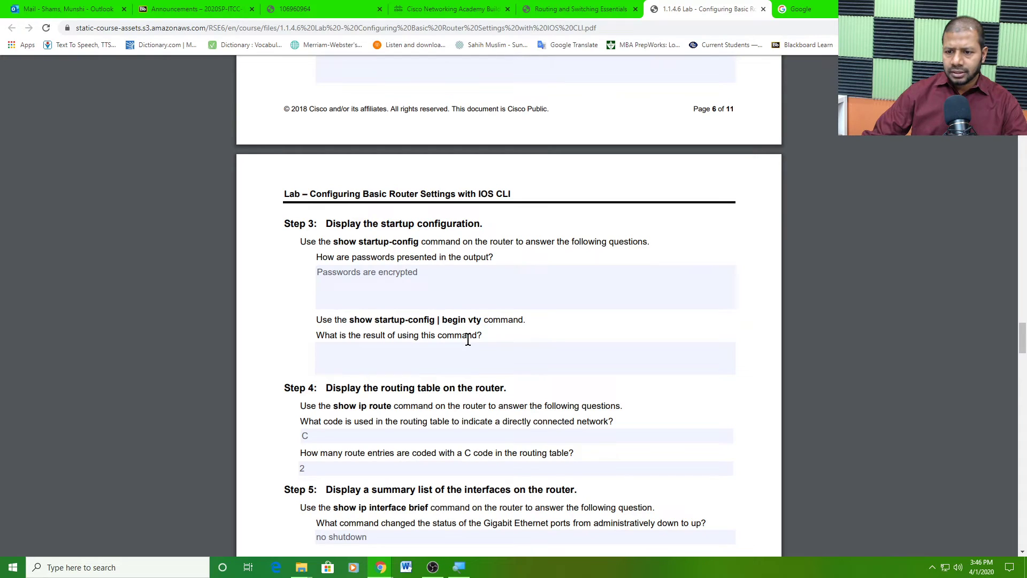
click(411, 360)
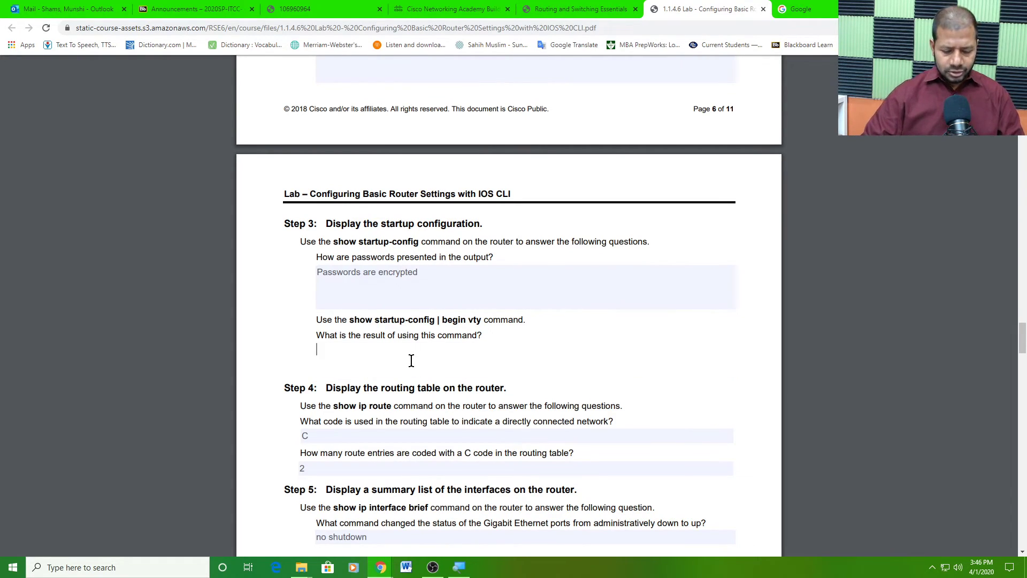
text(Command )
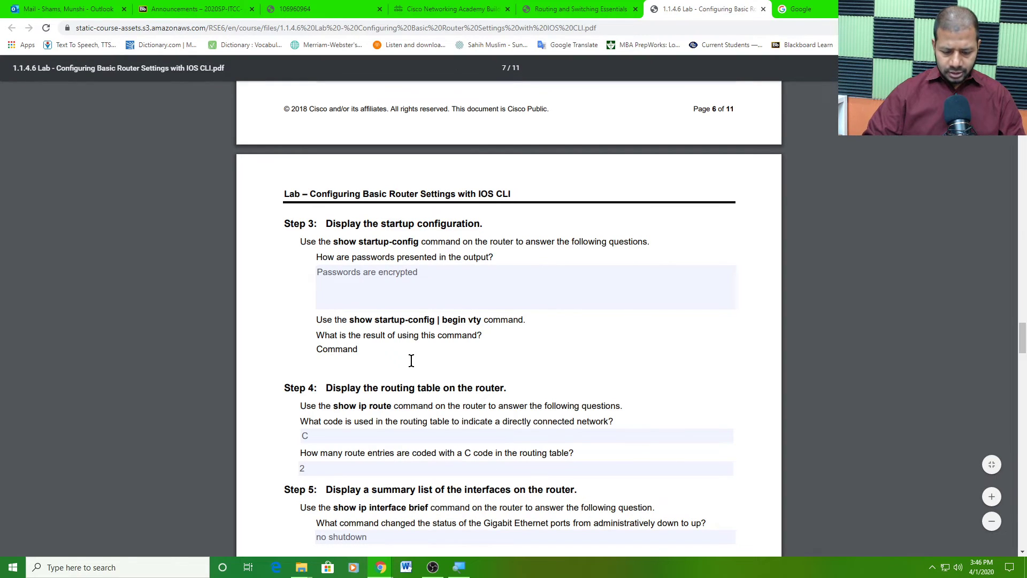
text(did not work)
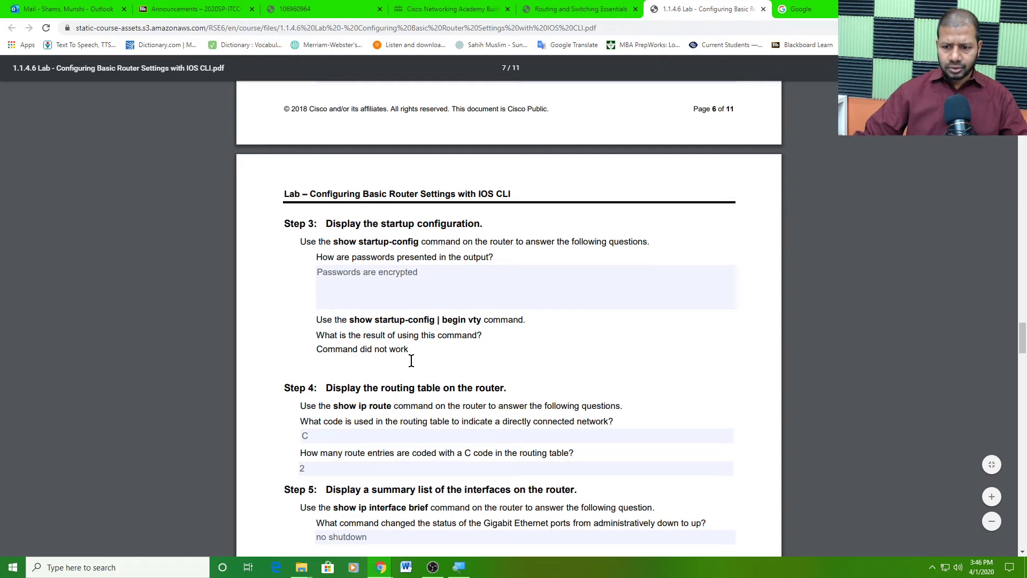
click(357, 233)
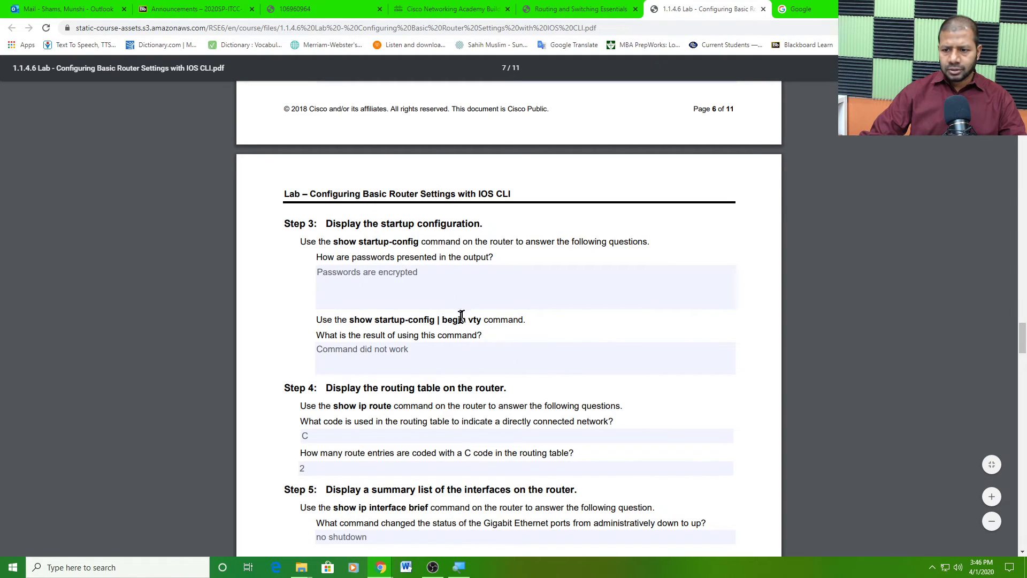
drag(444, 320, 479, 324)
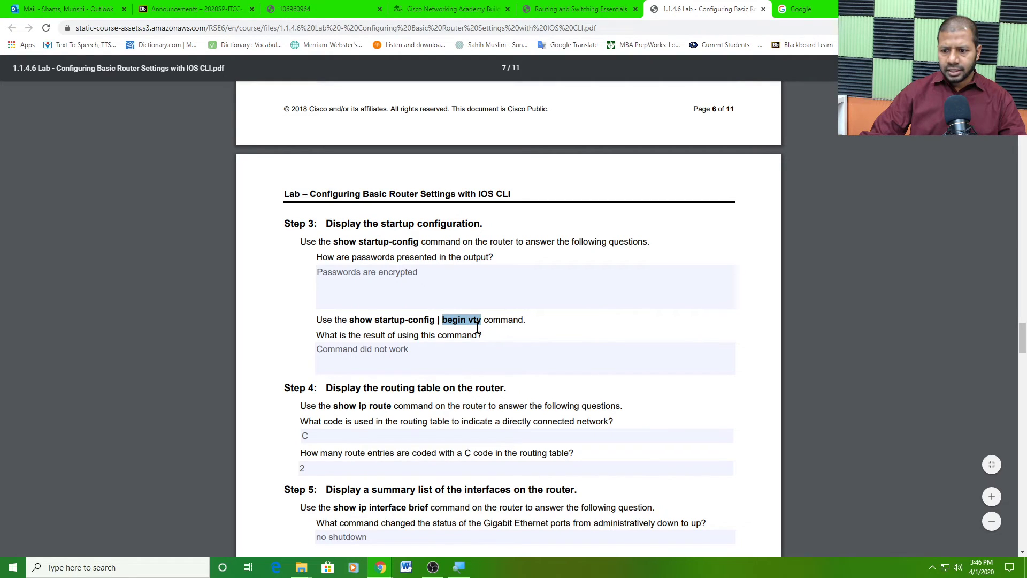
click(451, 357)
scroll(451, 357, down, 3)
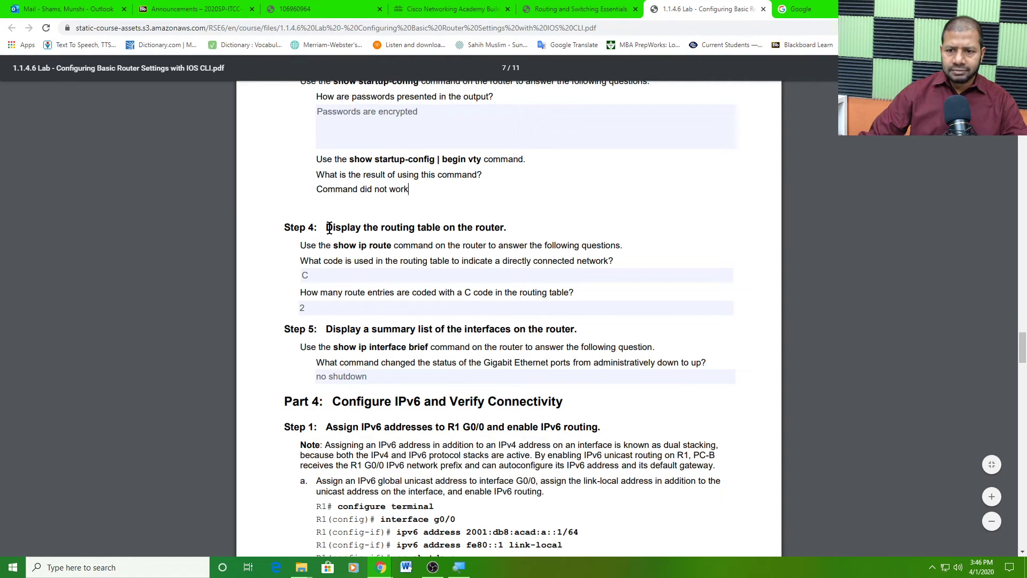
drag(329, 228, 506, 229)
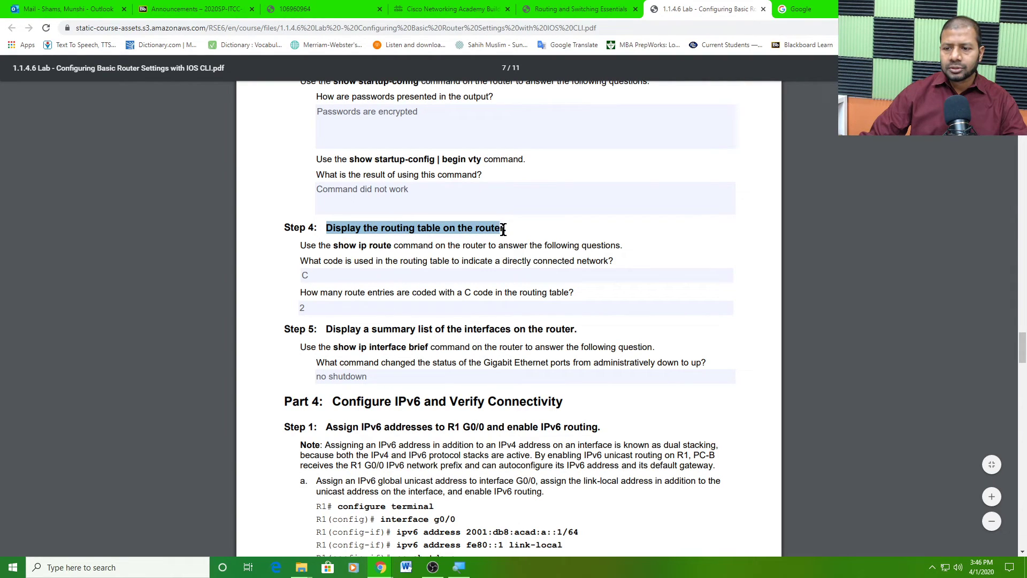
click(393, 274)
scroll(412, 293, down, 4)
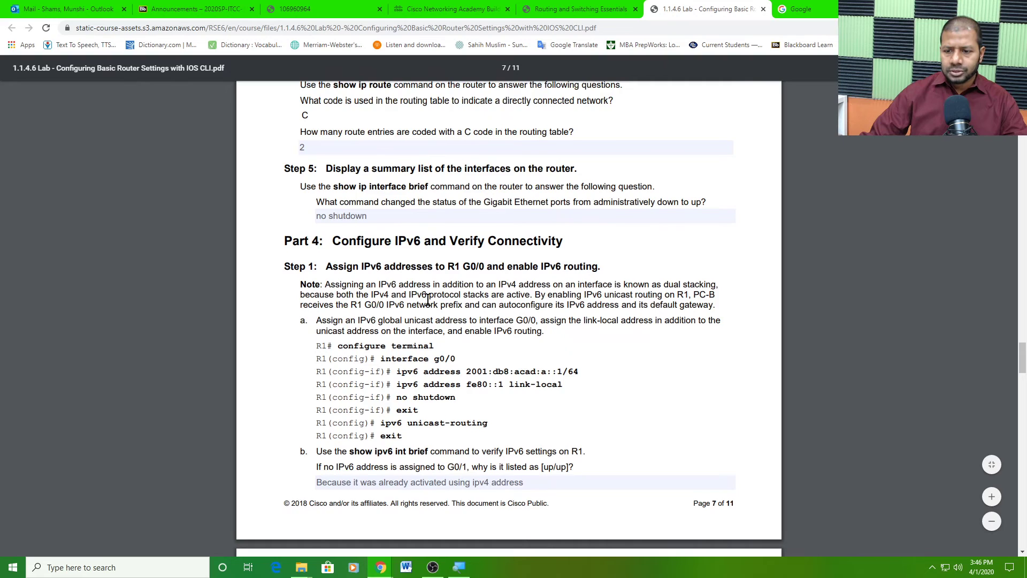
scroll(428, 299, down, 2)
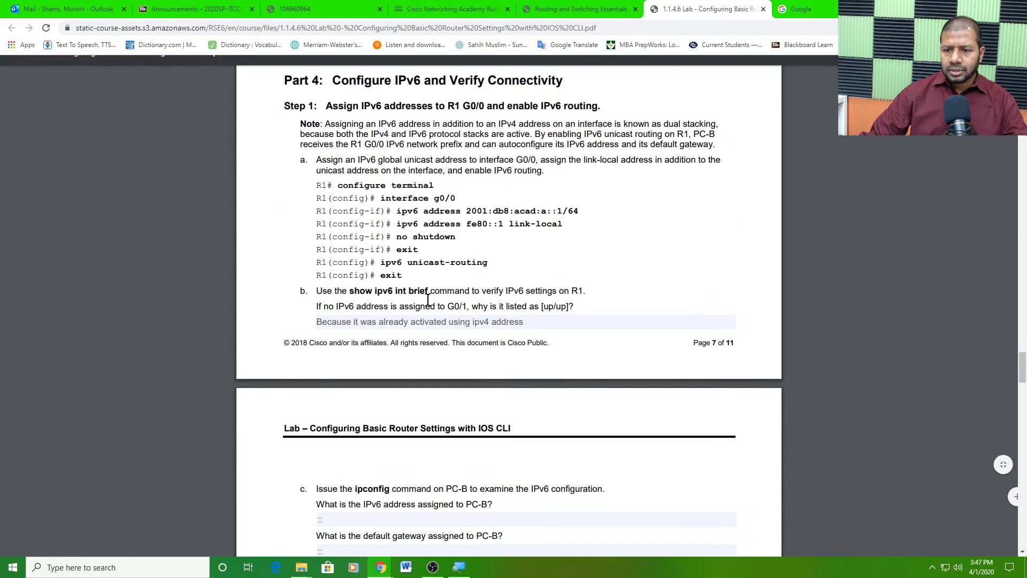
scroll(428, 299, down, 6)
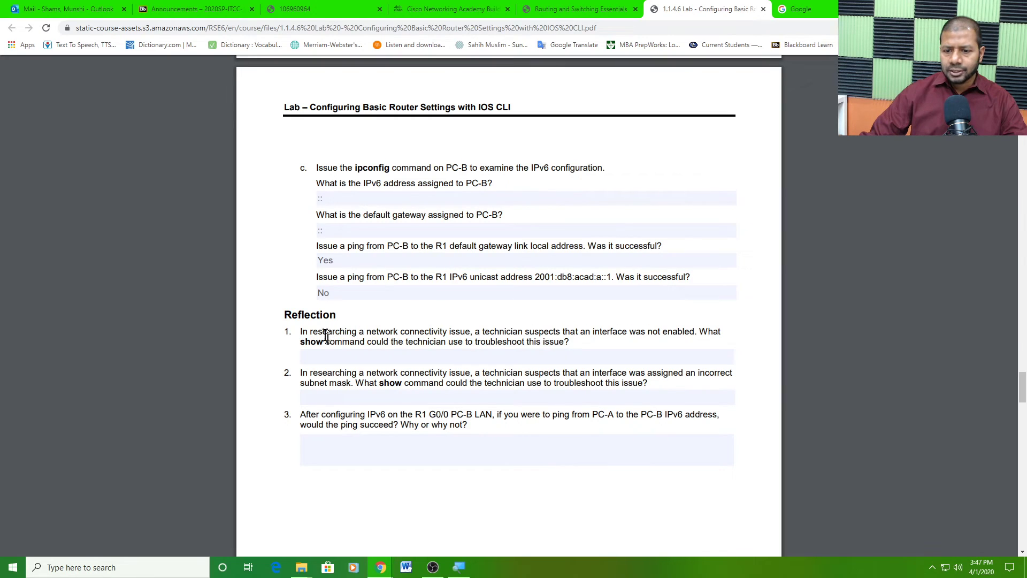
drag(287, 312, 590, 469)
click(581, 459)
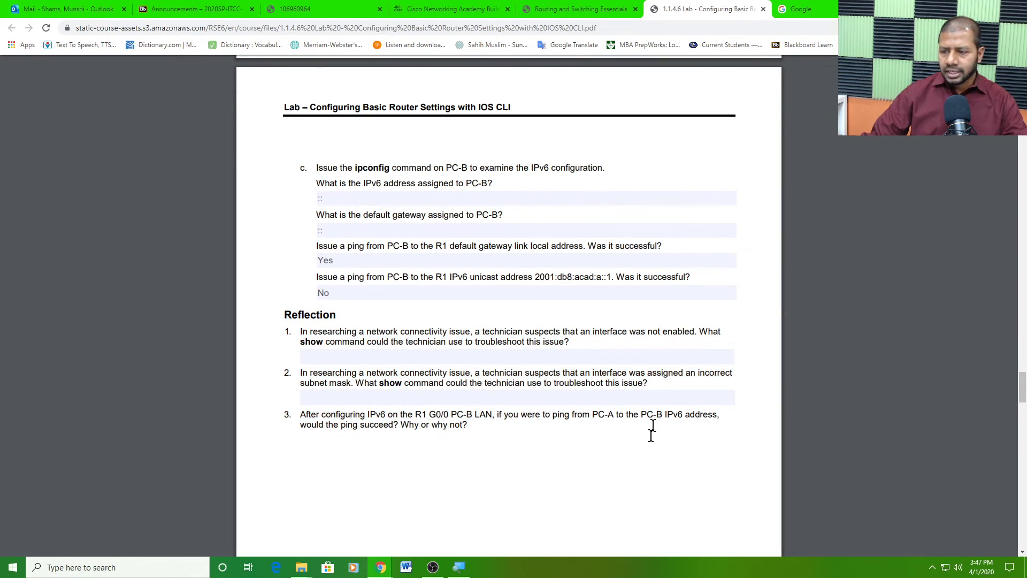
scroll(675, 399, down, 2)
scroll(684, 399, up, 2)
scroll(685, 399, up, 9)
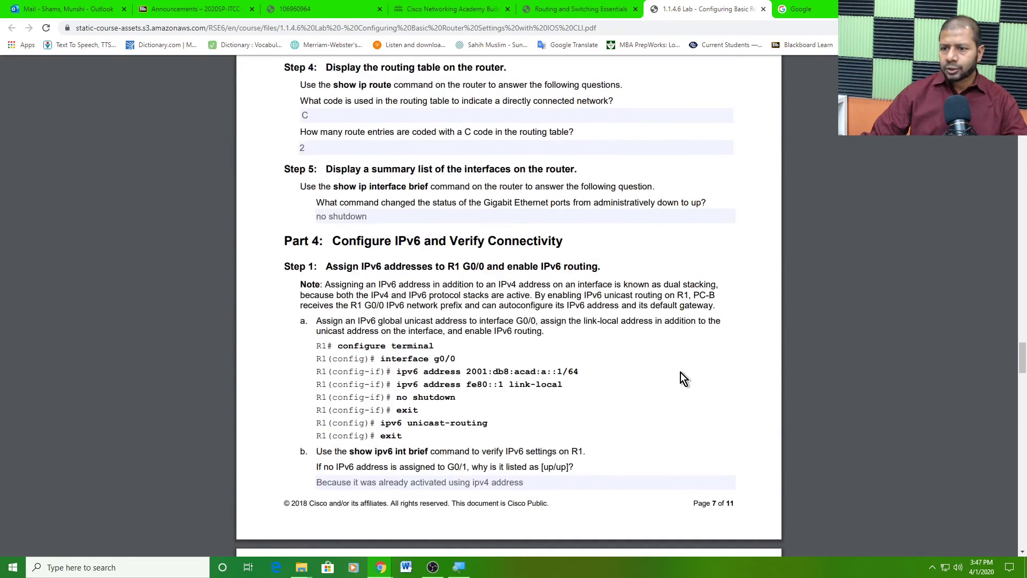
scroll(681, 372, down, 15)
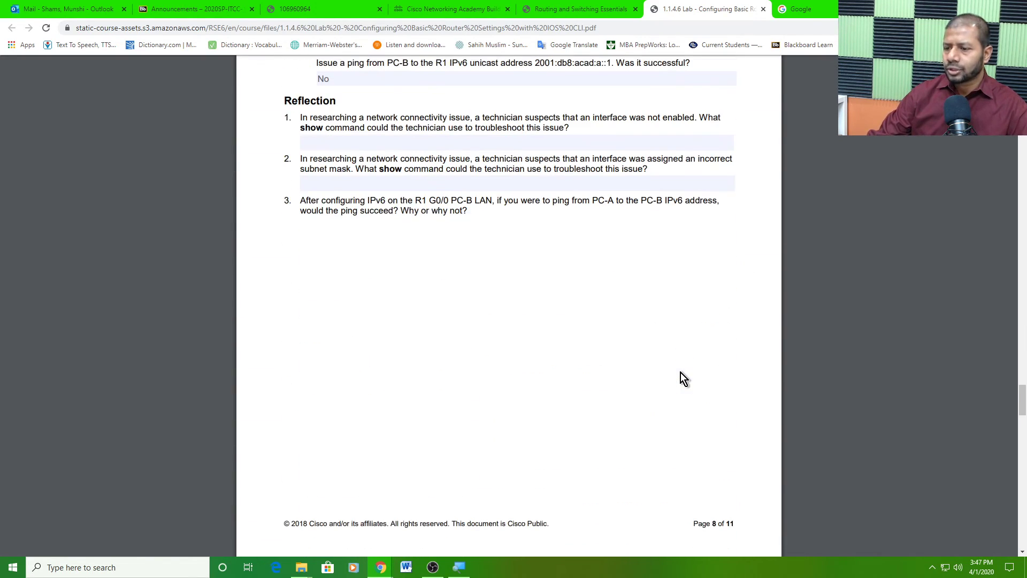
scroll(681, 373, down, 5)
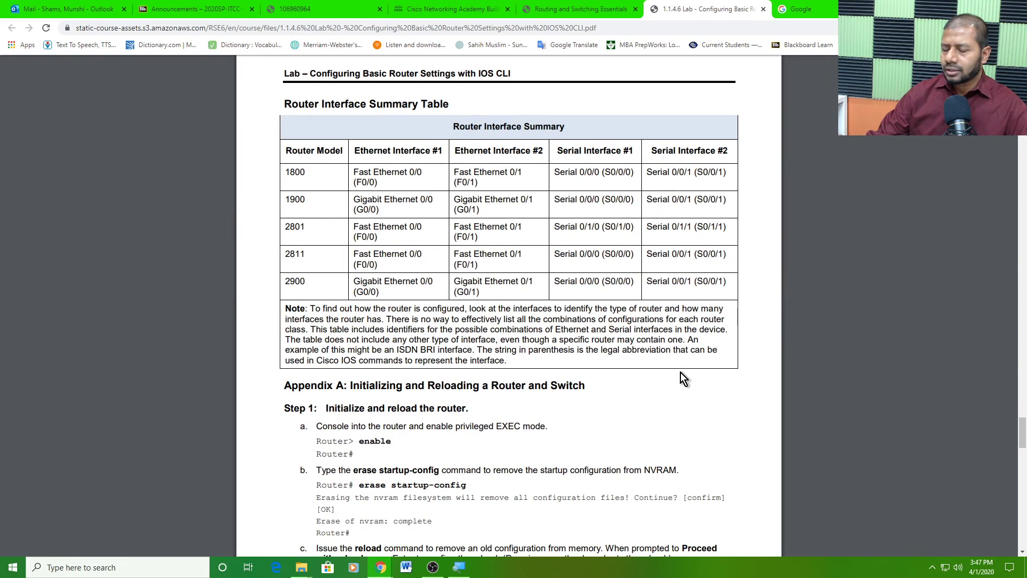